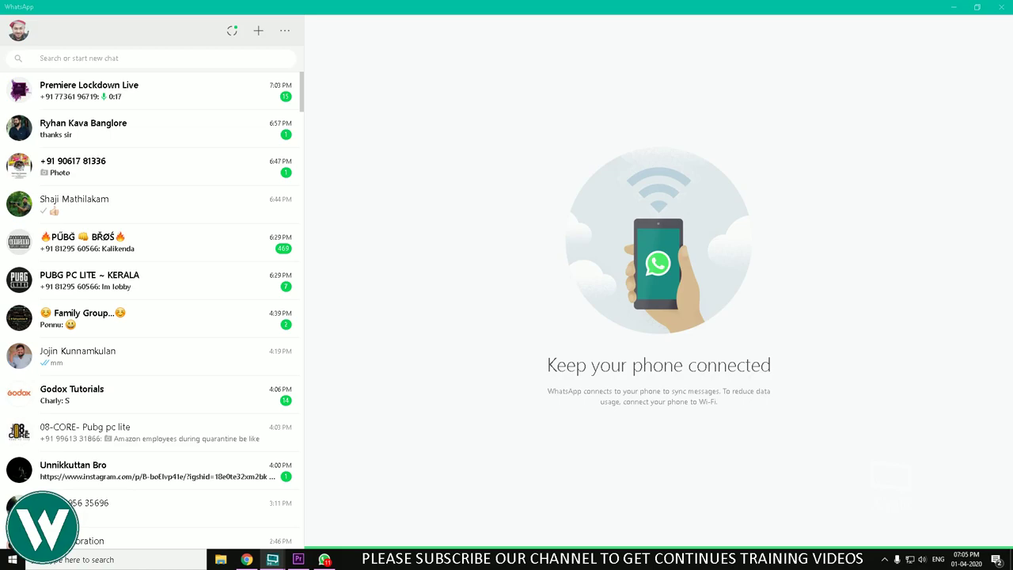
Read through the Premiere Lockdown Live chat messages, then minimize WhatsApp to reveal Premiere Pro
{"action": "left_click", "coordinate": [119, 95]}
{"action": "scroll", "coordinate": [382, 182], "scroll_direction": "down", "scroll_amount": 2}
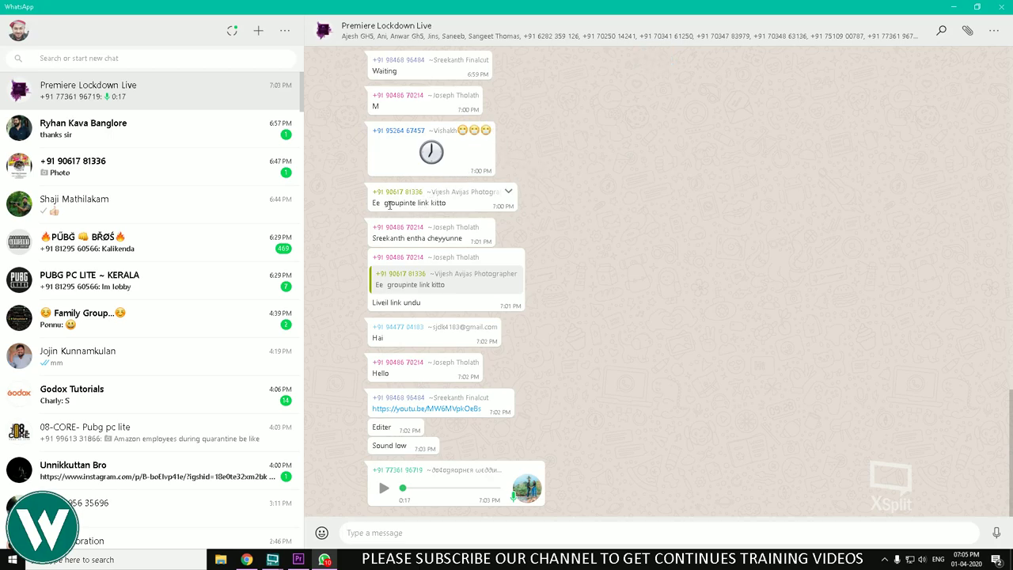
{"action": "left_click_drag", "start_coordinate": [386, 203], "coordinate": [460, 208]}
{"action": "left_click", "coordinate": [444, 221]}
{"action": "left_click_drag", "start_coordinate": [398, 238], "coordinate": [437, 239]}
{"action": "left_click", "coordinate": [514, 239]}
{"action": "left_click_drag", "start_coordinate": [401, 302], "coordinate": [459, 310]}
{"action": "left_click", "coordinate": [504, 309]}
{"action": "left_click", "coordinate": [953, 8]}
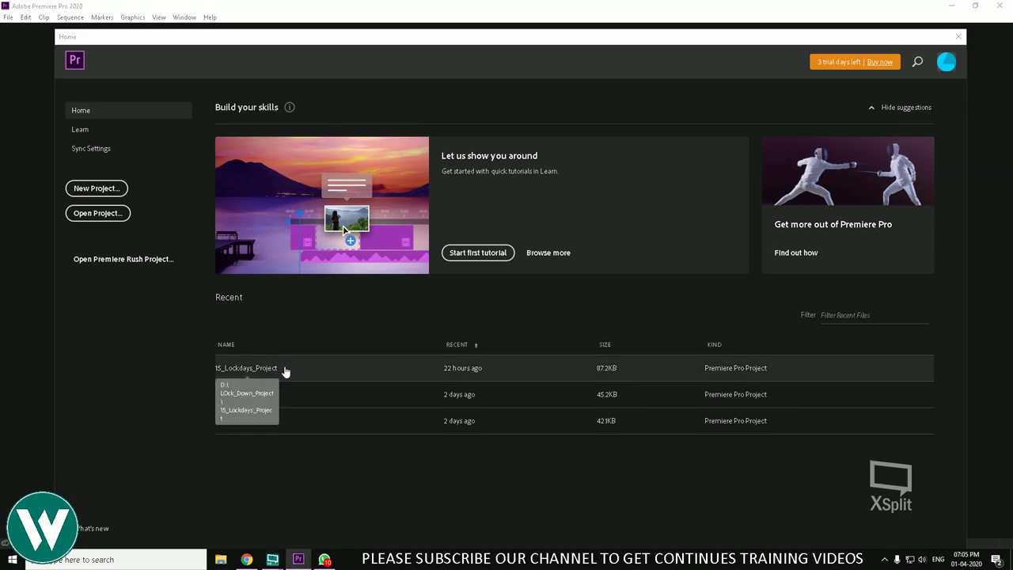
Open 15_Lockdays_Project from the Recent list on the Home screen
{"action": "left_click", "coordinate": [273, 372]}
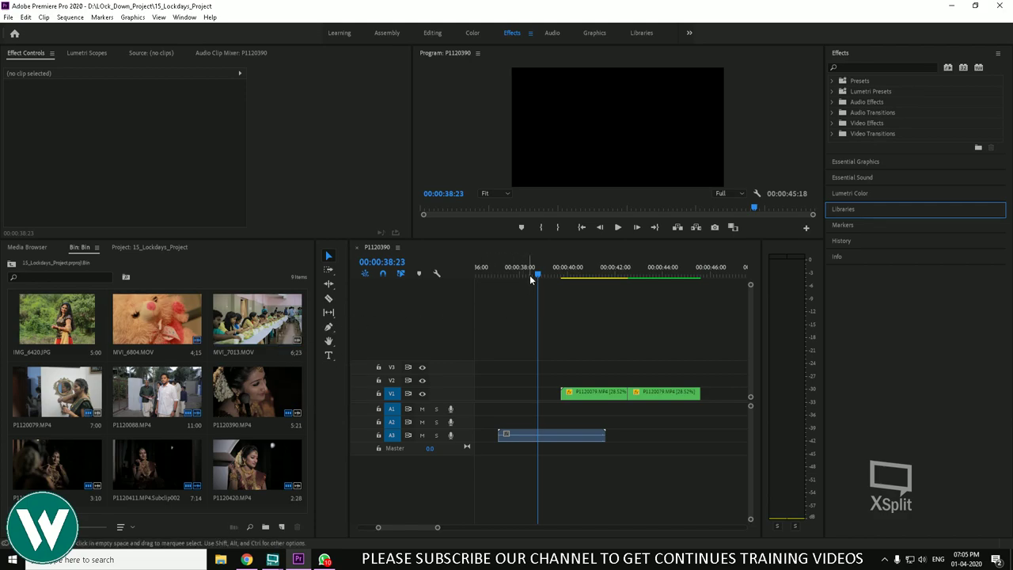
Move the playhead to around 40 seconds and briefly play the P1120390 sequence
{"action": "left_click_drag", "start_coordinate": [529, 274], "coordinate": [608, 339]}
{"action": "key", "text": "space"}
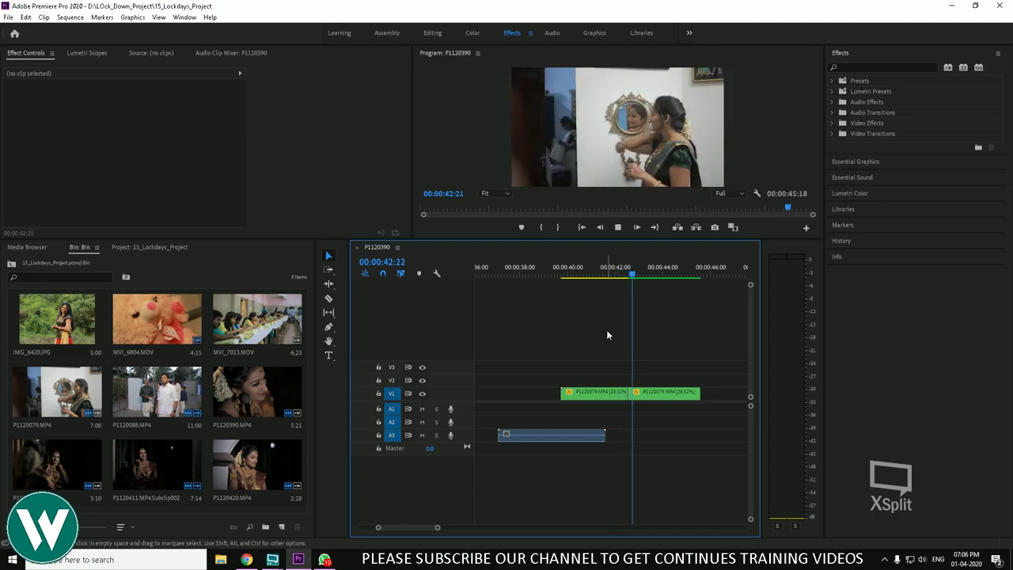
{"action": "key", "text": "space"}
{"action": "scroll", "coordinate": [609, 361], "scroll_direction": "down", "scroll_amount": 4}
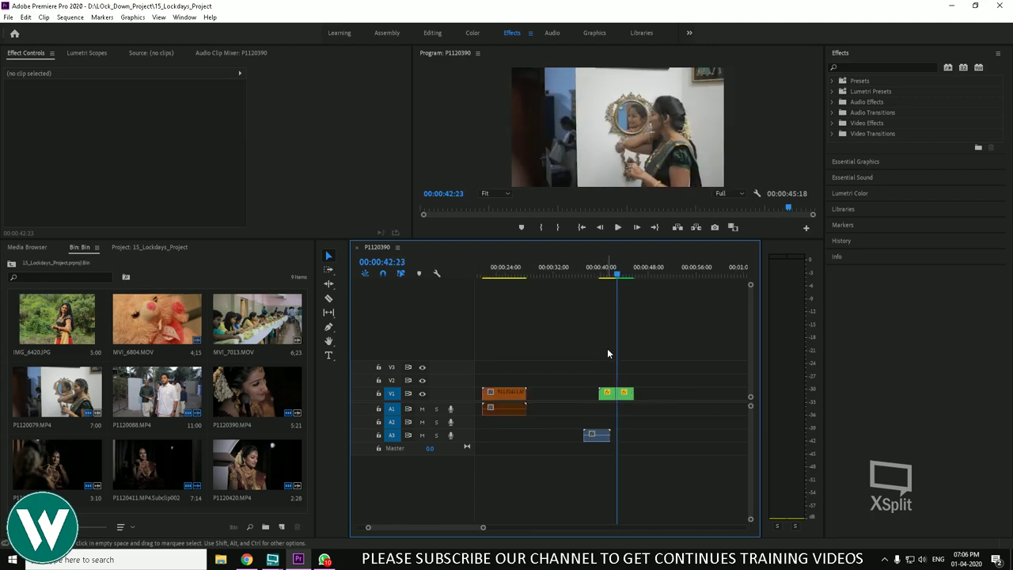
Marquee-select every clip in the timeline and delete them, then look through the Sequence menu
{"action": "left_click_drag", "start_coordinate": [664, 350], "coordinate": [475, 451]}
{"action": "key", "text": "Delete"}
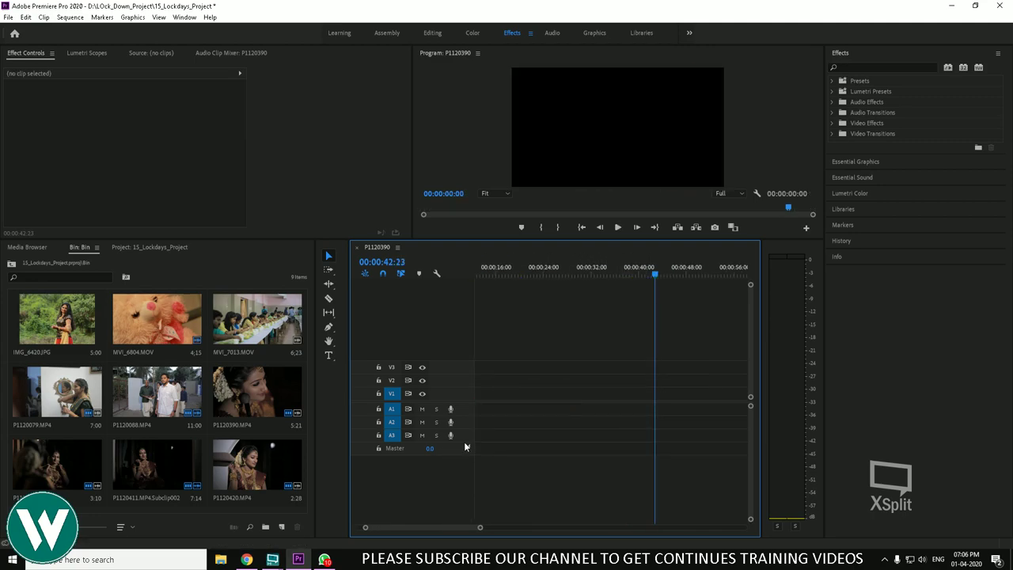
{"action": "scroll", "coordinate": [561, 397], "scroll_direction": "down", "scroll_amount": 8}
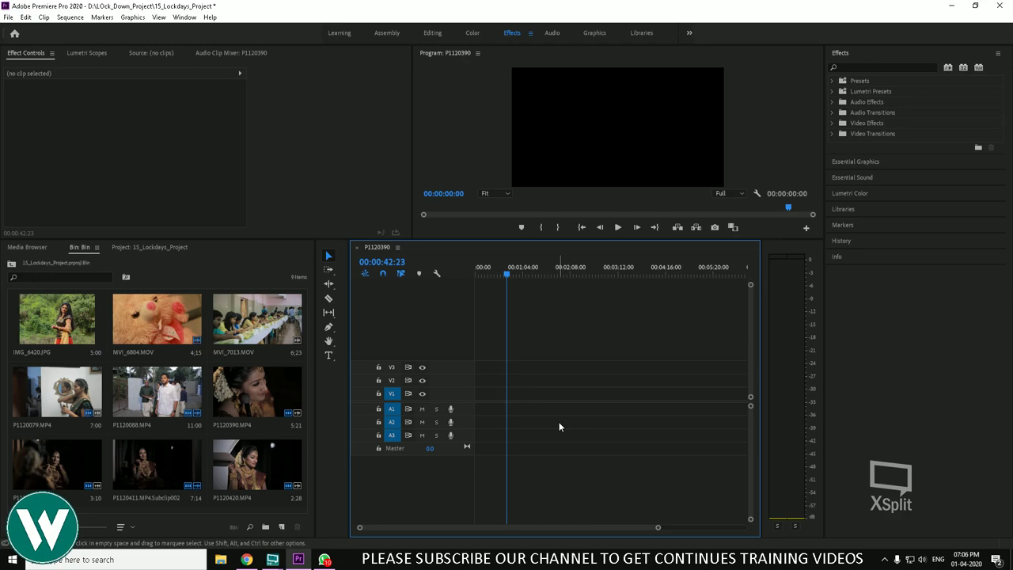
{"action": "left_click", "coordinate": [70, 16]}
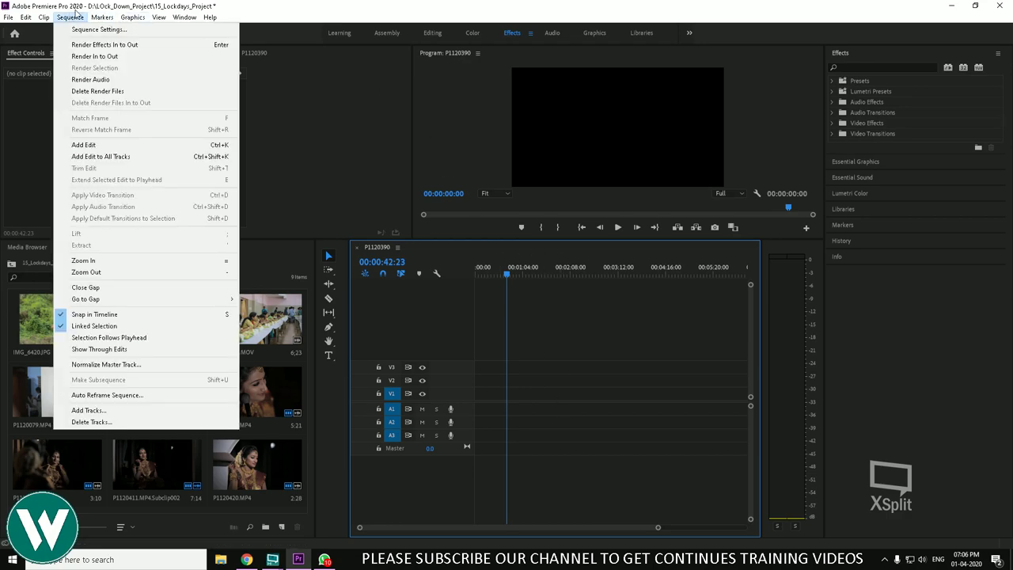
{"action": "mouse_move", "coordinate": [47, 19]}
Add P1120088.MP4 at the timeline start and change the sequence settings to match it
{"action": "left_click", "coordinate": [229, 131]}
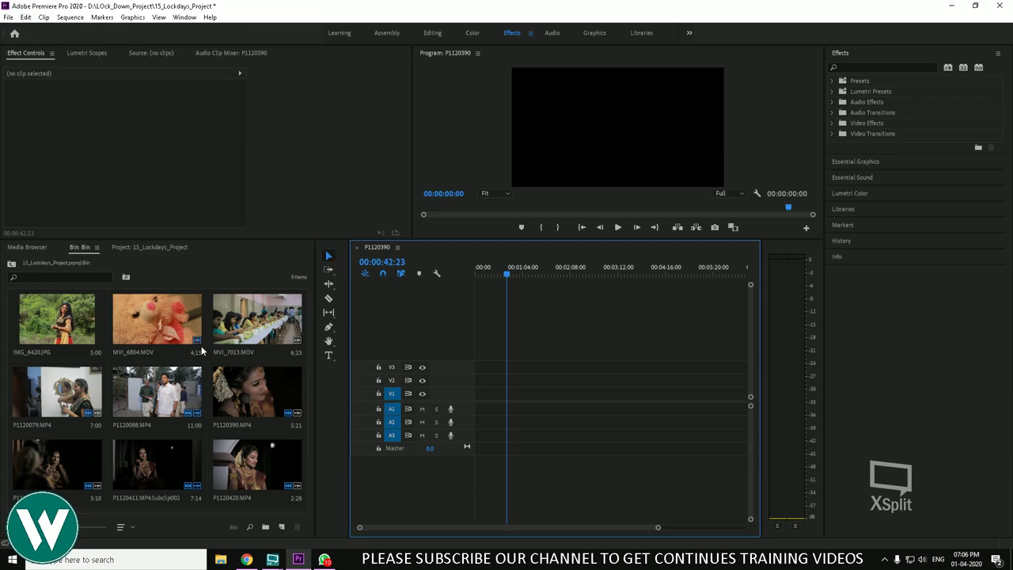
{"action": "left_click_drag", "start_coordinate": [169, 375], "coordinate": [477, 410]}
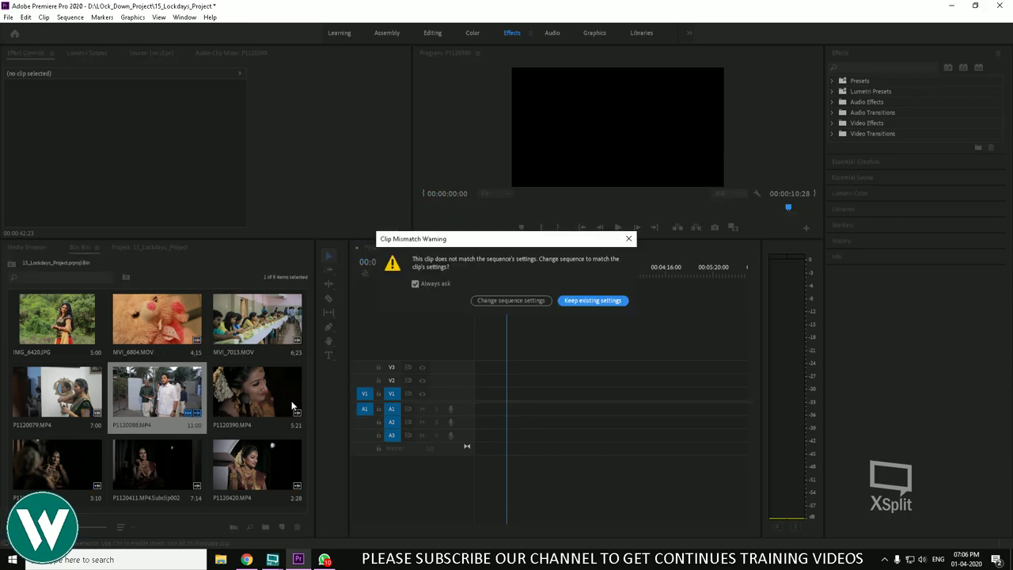
{"action": "left_click", "coordinate": [510, 301]}
Append P1120390.MP4 and P1120411.MP4.Subclip002, then zoom in on the three clips
{"action": "left_click_drag", "start_coordinate": [261, 388], "coordinate": [479, 400]}
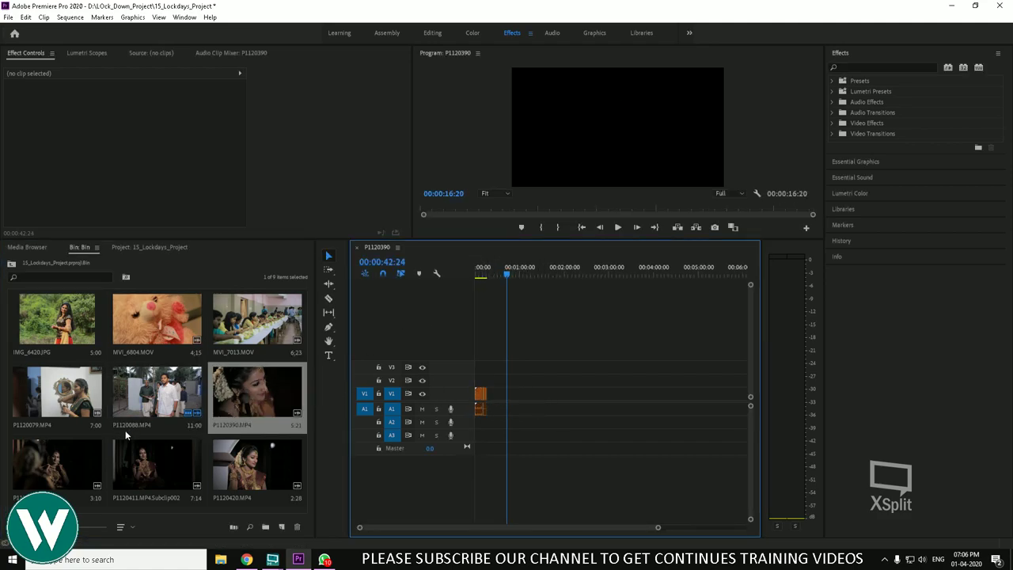
{"action": "left_click_drag", "start_coordinate": [138, 463], "coordinate": [488, 400]}
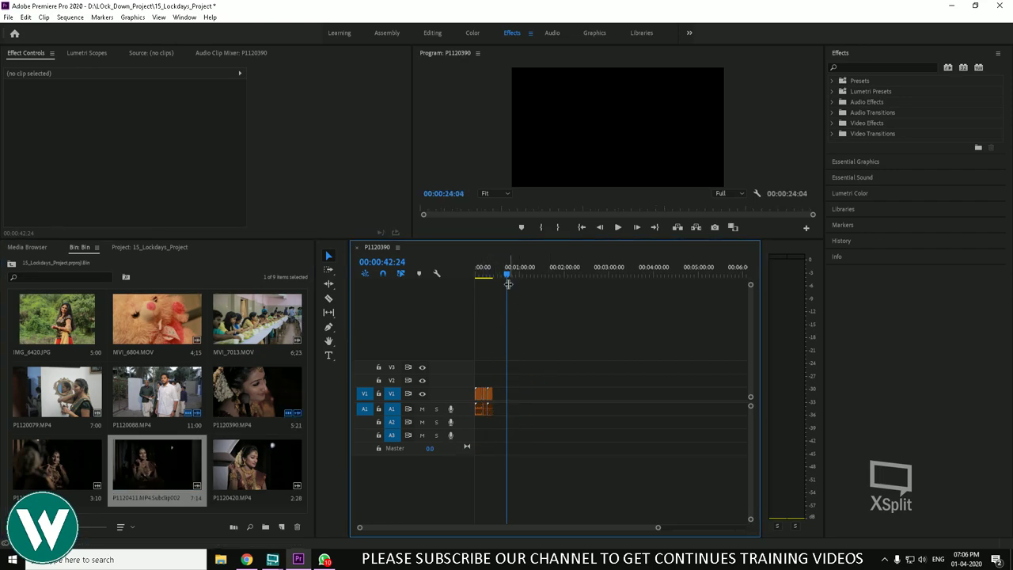
{"action": "left_click_drag", "start_coordinate": [509, 284], "coordinate": [461, 273]}
{"action": "key", "text": "equal"}
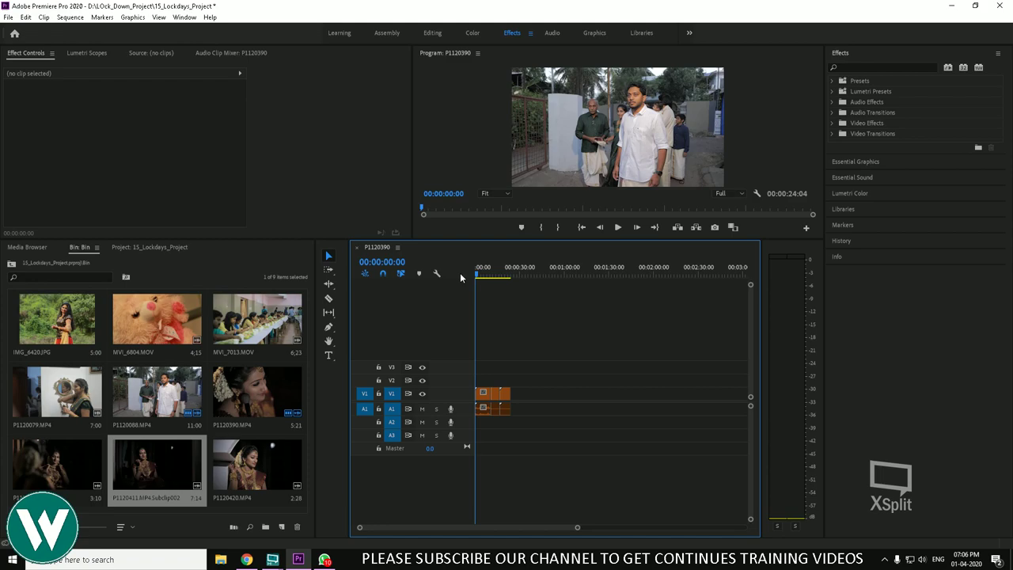
{"action": "key", "text": "equal"}
{"action": "key", "text": "equal"}
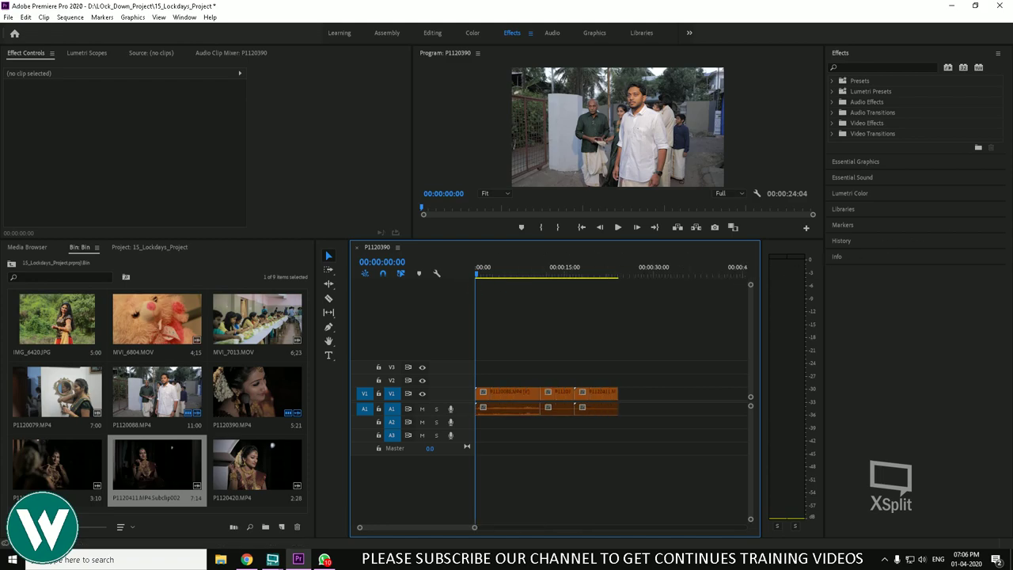
{"action": "key", "text": "alt+Tab"}
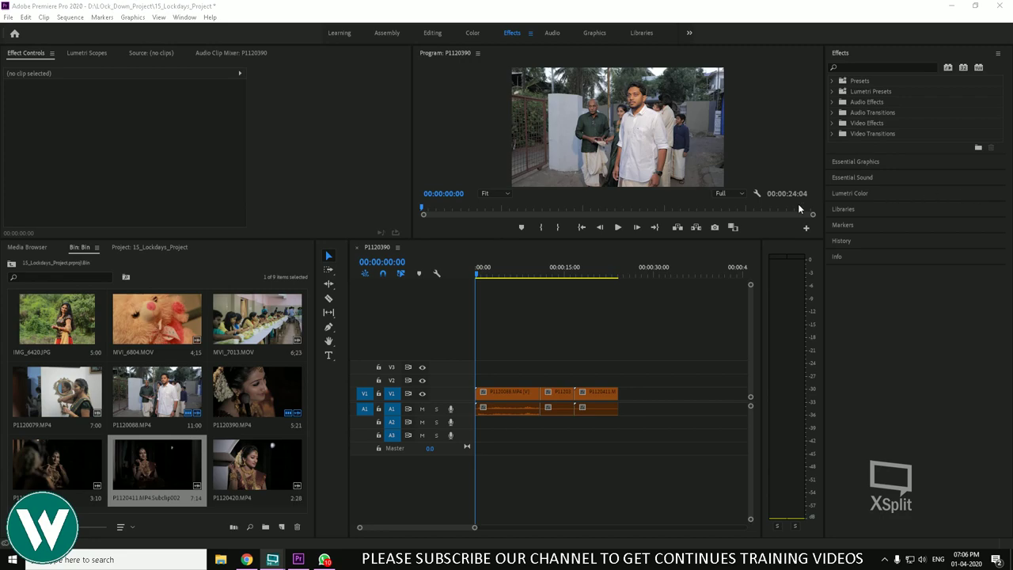
{"action": "left_click_drag", "start_coordinate": [497, 273], "coordinate": [527, 283]}
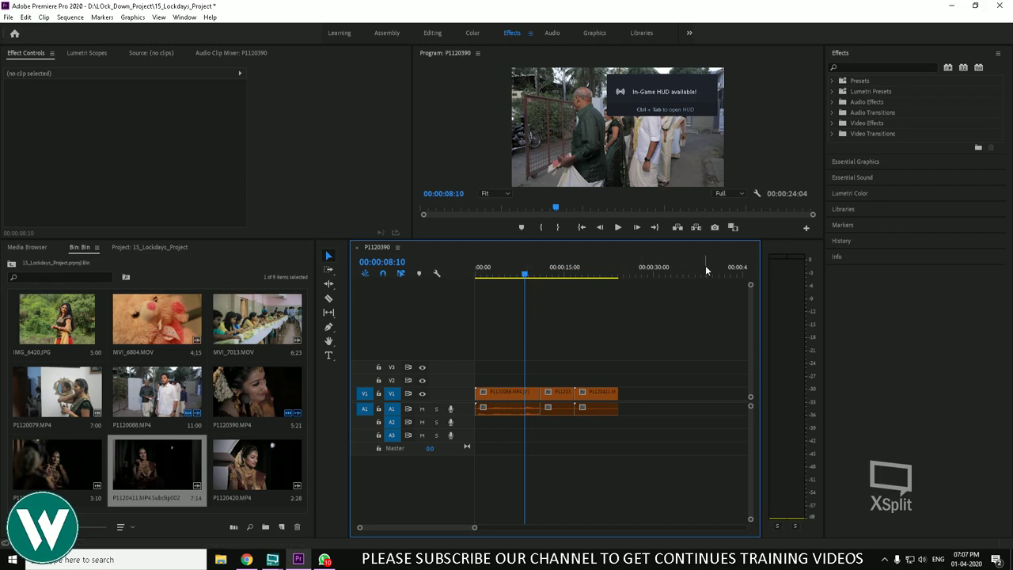
{"action": "left_click", "coordinate": [669, 91]}
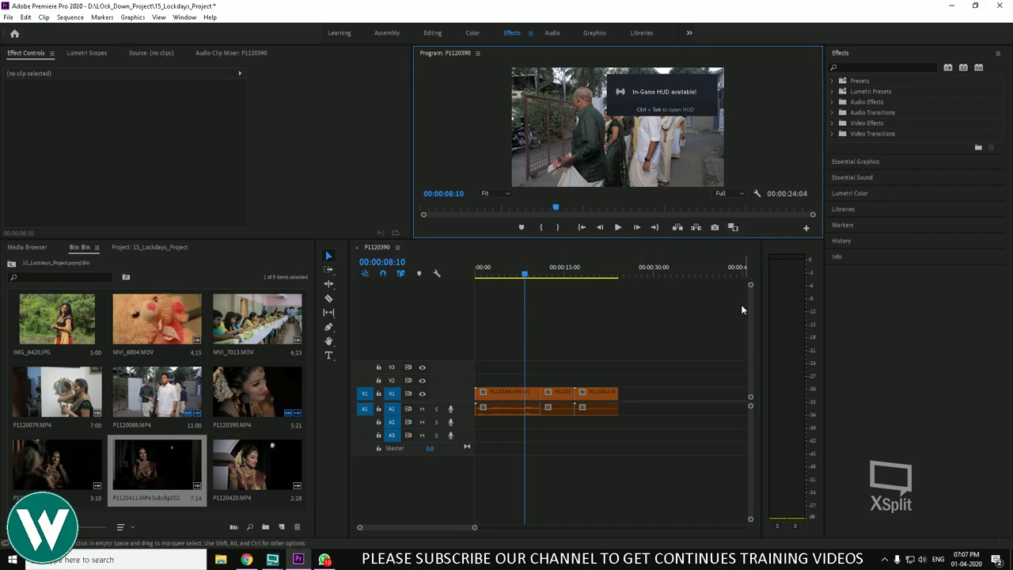
{"action": "left_click", "coordinate": [583, 277]}
{"action": "left_click", "coordinate": [511, 274]}
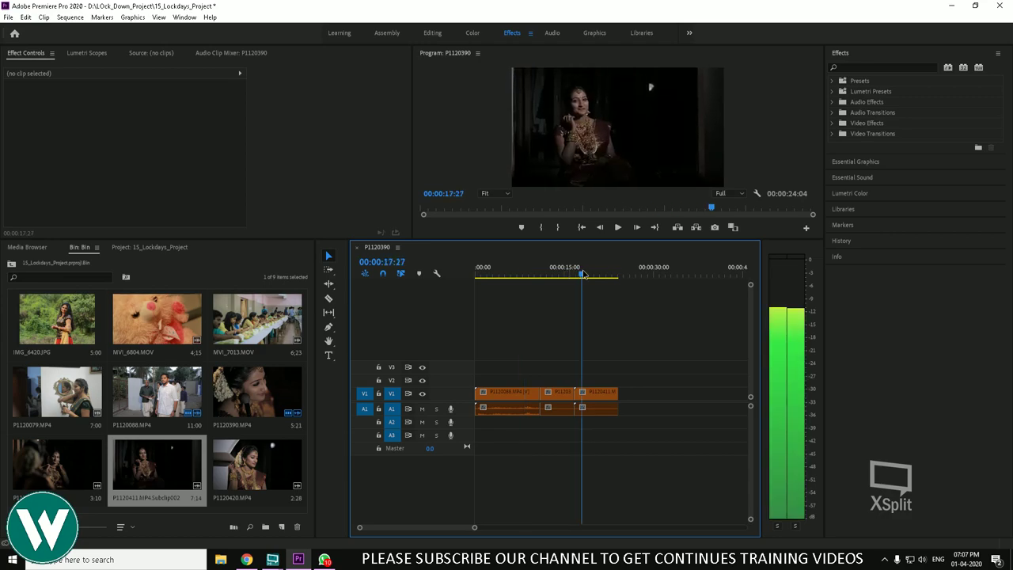
{"action": "left_click_drag", "start_coordinate": [567, 289], "coordinate": [517, 290]}
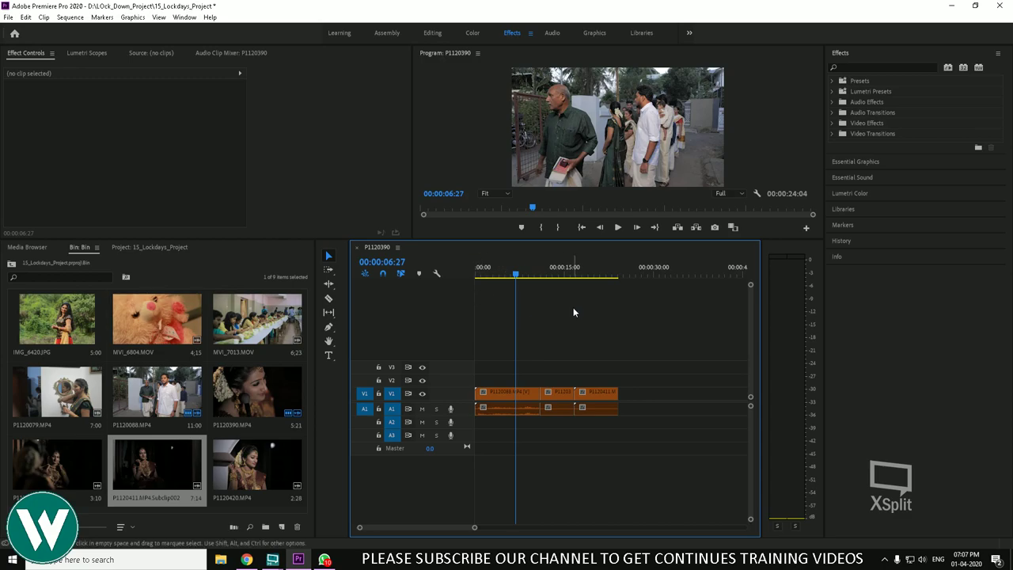
{"action": "key", "text": "Down"}
{"action": "key", "text": "Up"}
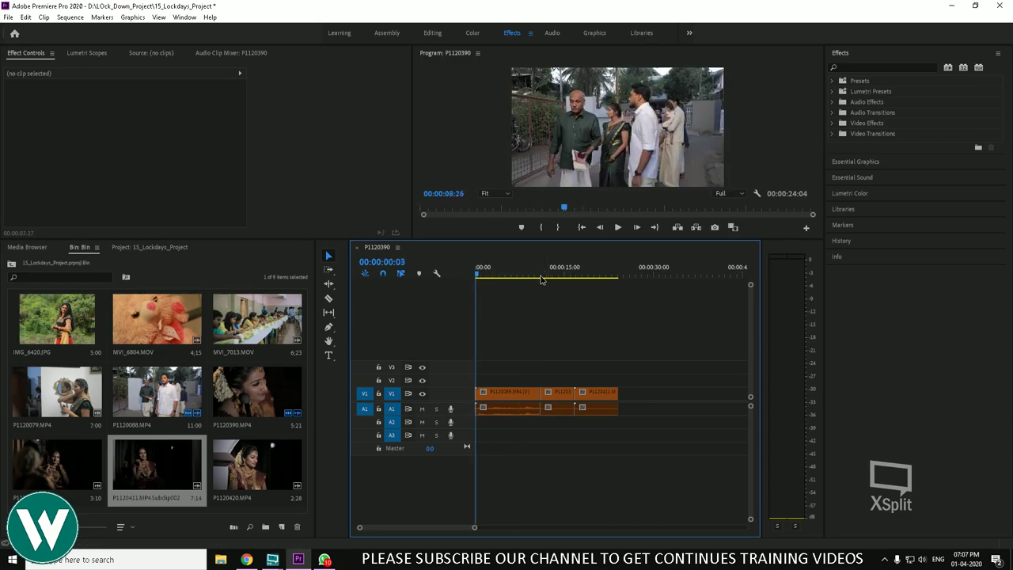
{"action": "key", "text": "Down"}
{"action": "left_click", "coordinate": [69, 17]}
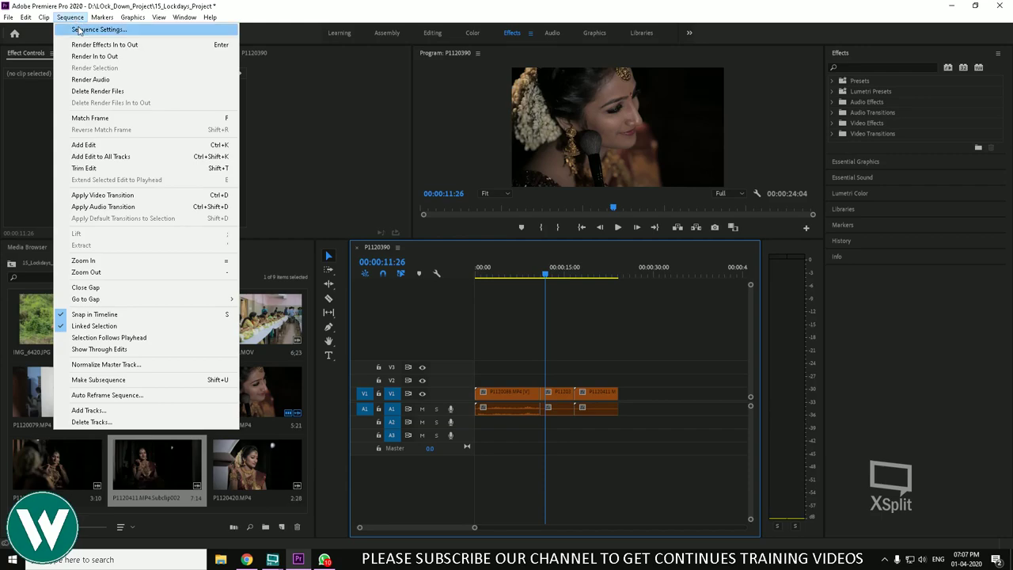
Open Sequence Settings, reposition the window, and close it without changes
{"action": "left_click", "coordinate": [84, 32]}
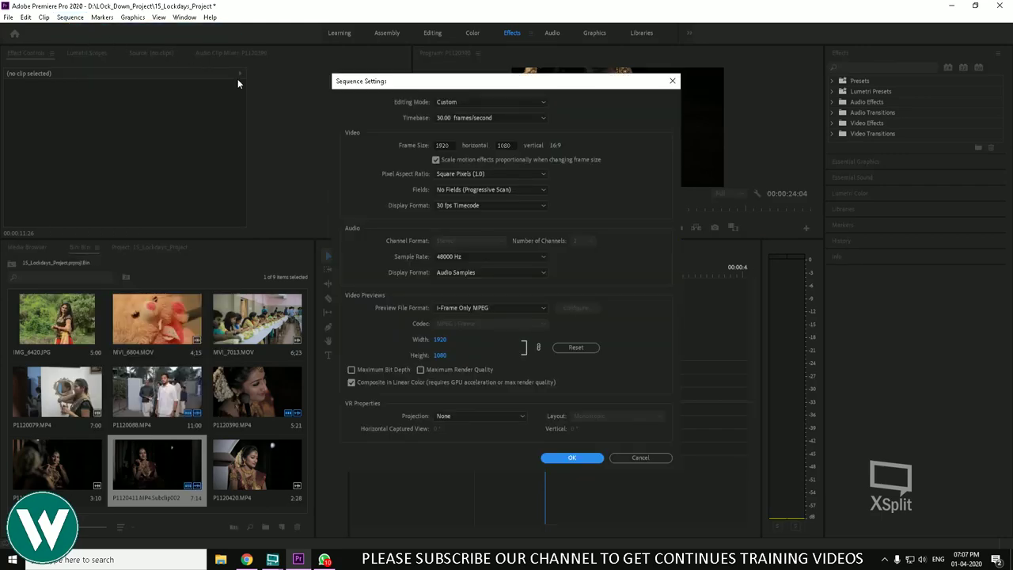
{"action": "left_click_drag", "start_coordinate": [380, 80], "coordinate": [503, 102]}
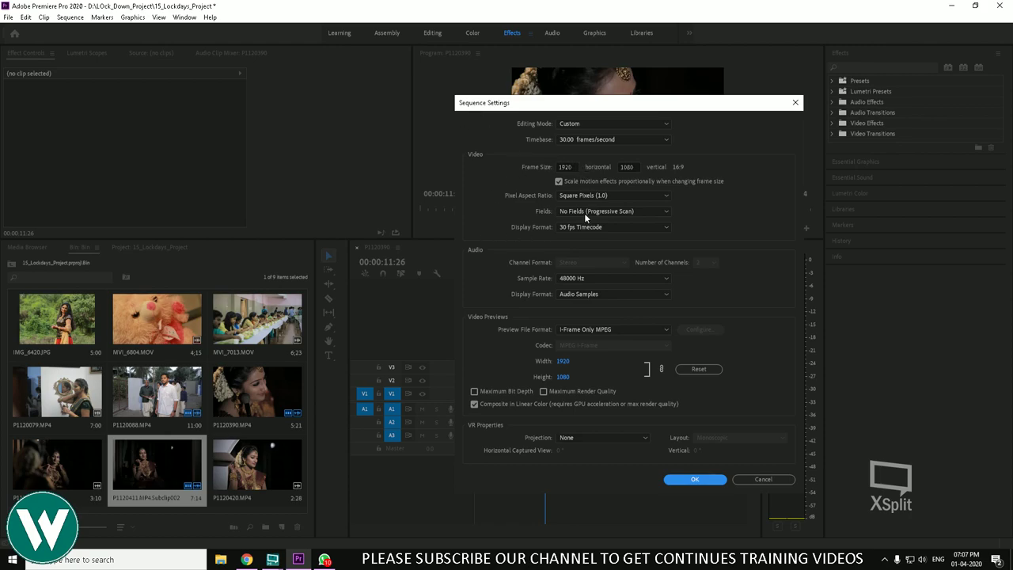
{"action": "left_click", "coordinate": [796, 102]}
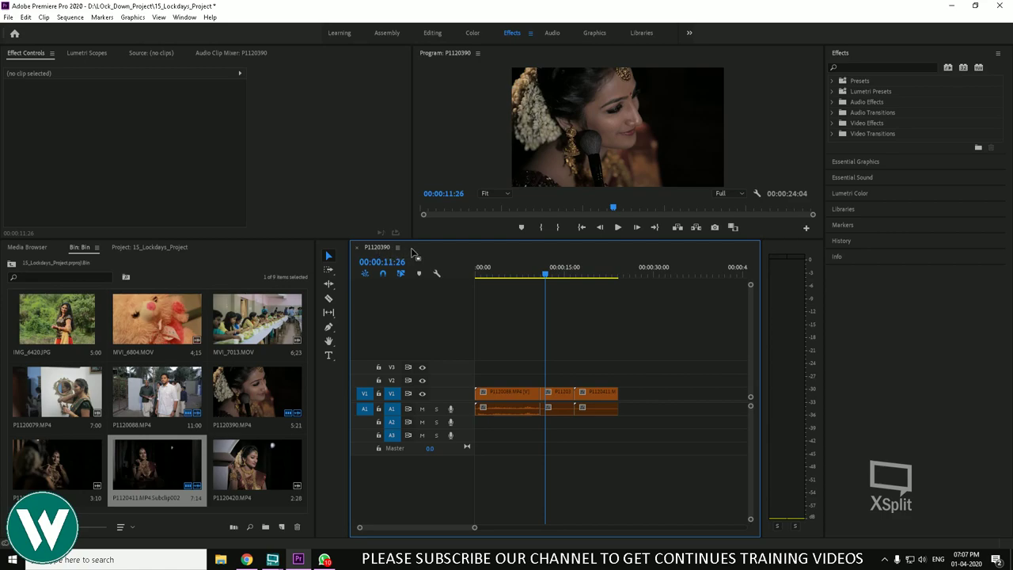
Confirm the sequence keeps 30 fps, No Fields (Progressive Scan) and Square Pixels (1.0)
{"action": "left_click", "coordinate": [70, 17]}
{"action": "left_click", "coordinate": [83, 32]}
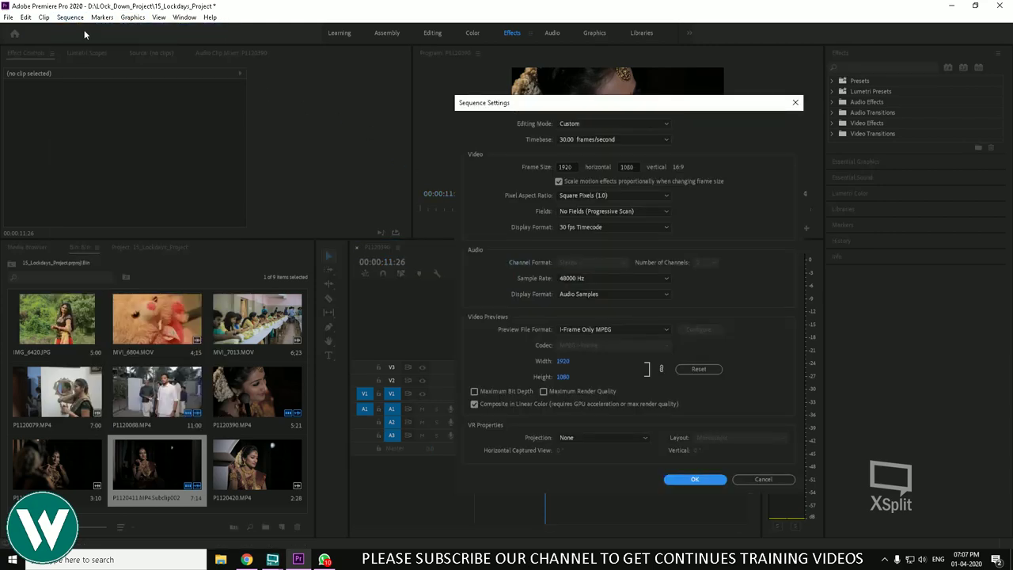
{"action": "left_click", "coordinate": [626, 138]}
{"action": "left_click", "coordinate": [625, 138]}
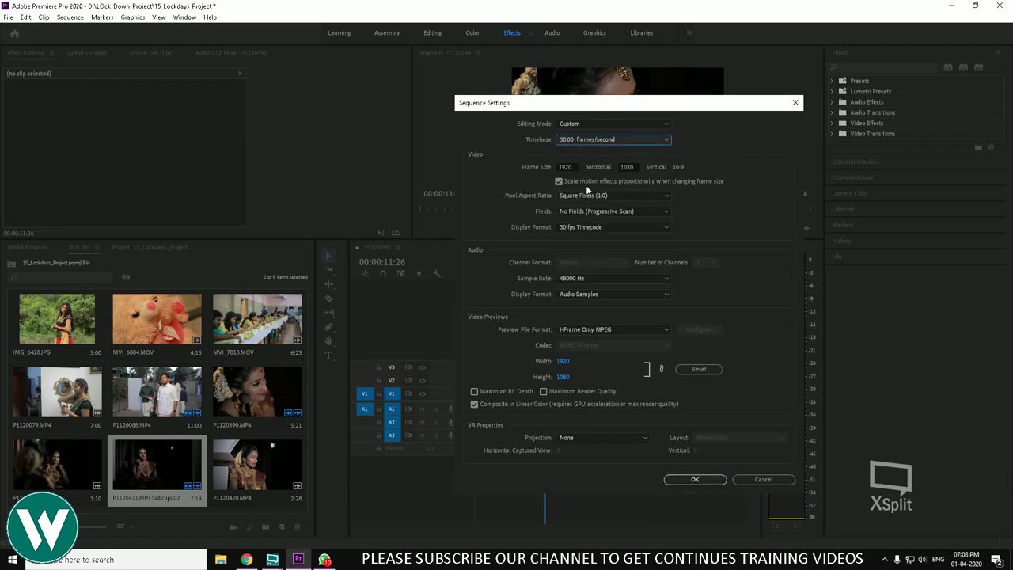
{"action": "left_click", "coordinate": [625, 212]}
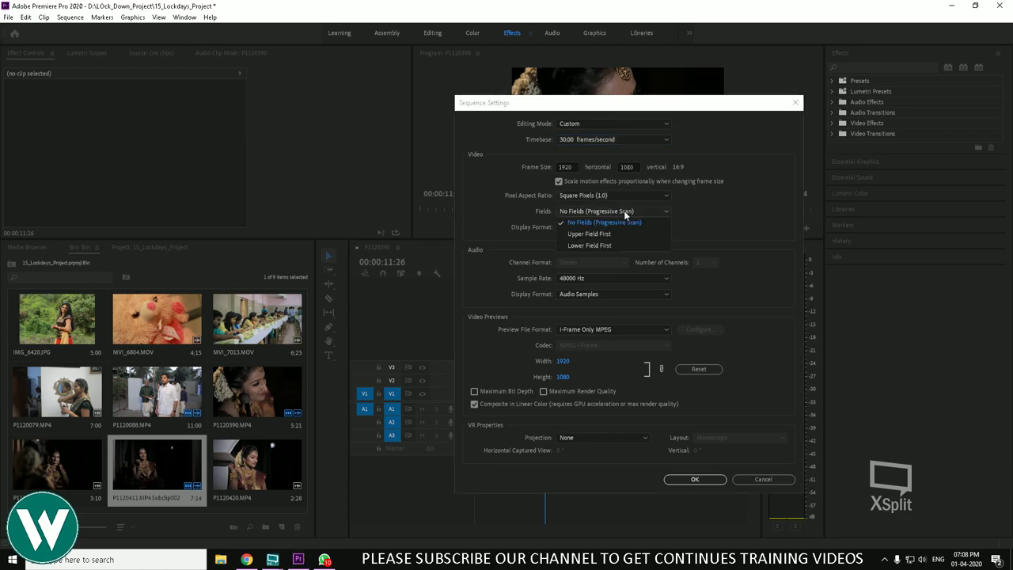
{"action": "left_click", "coordinate": [623, 210]}
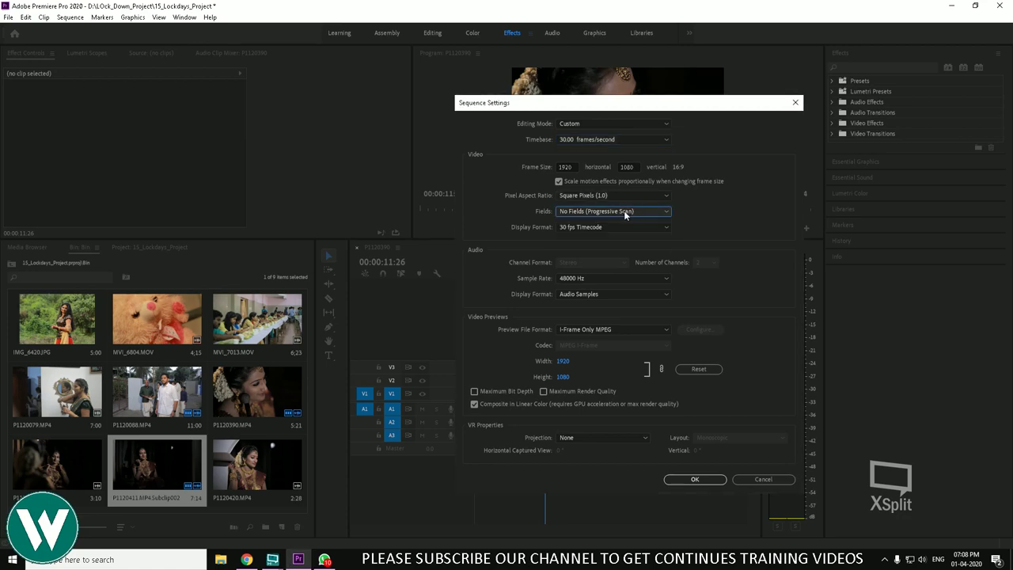
{"action": "left_click", "coordinate": [622, 195]}
{"action": "left_click", "coordinate": [622, 195]}
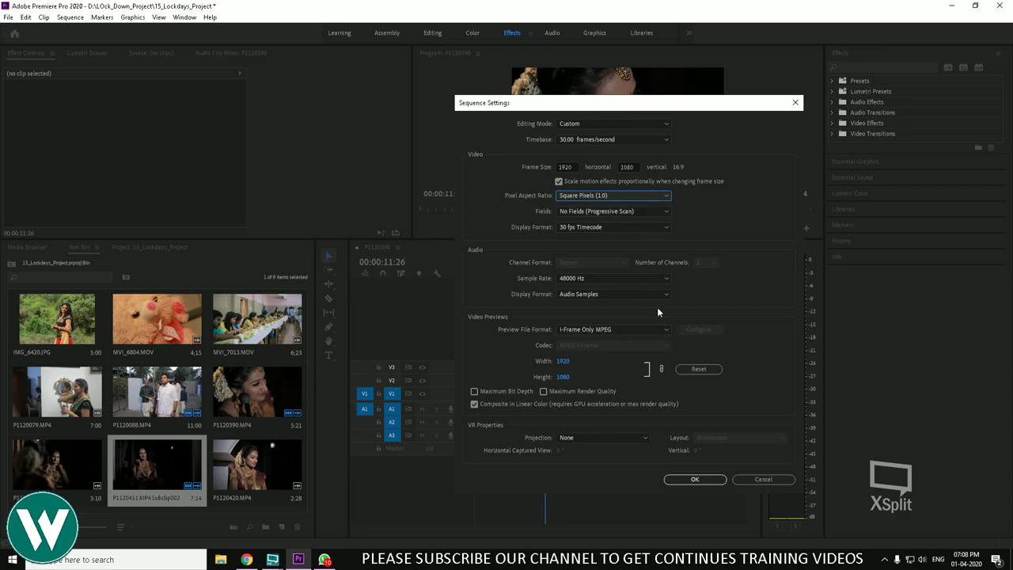
{"action": "left_click", "coordinate": [721, 479]}
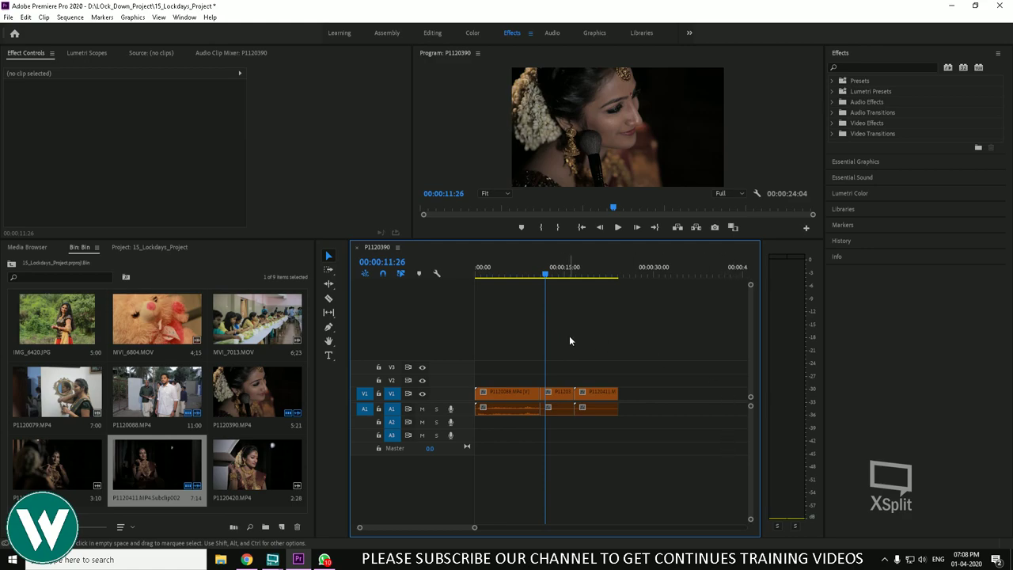
Set an Out point at 00:00:24:00 in the sequence
{"action": "left_click", "coordinate": [242, 176]}
{"action": "left_click", "coordinate": [70, 17]}
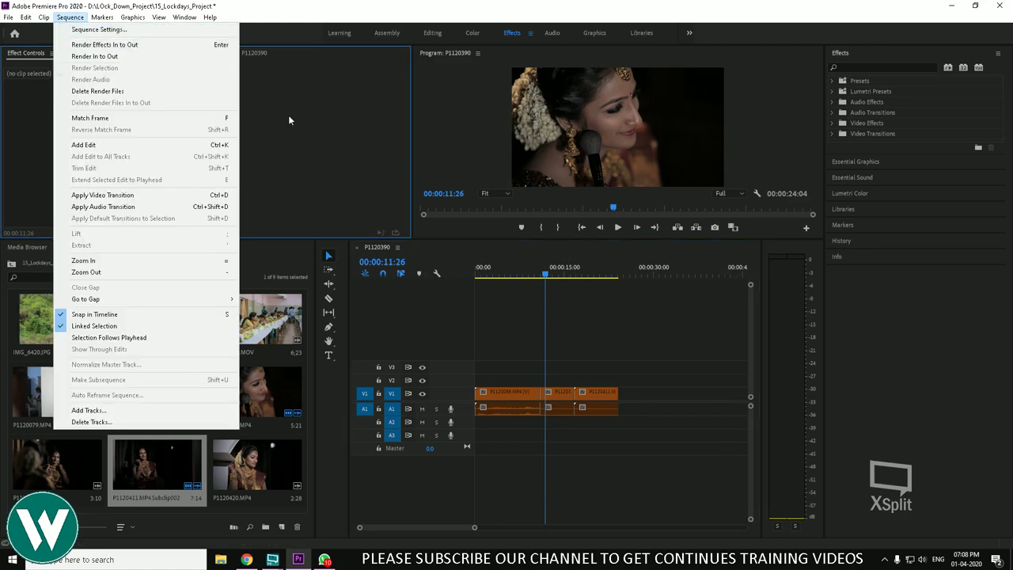
{"action": "left_click_drag", "start_coordinate": [555, 275], "coordinate": [620, 277]}
{"action": "key", "text": "o"}
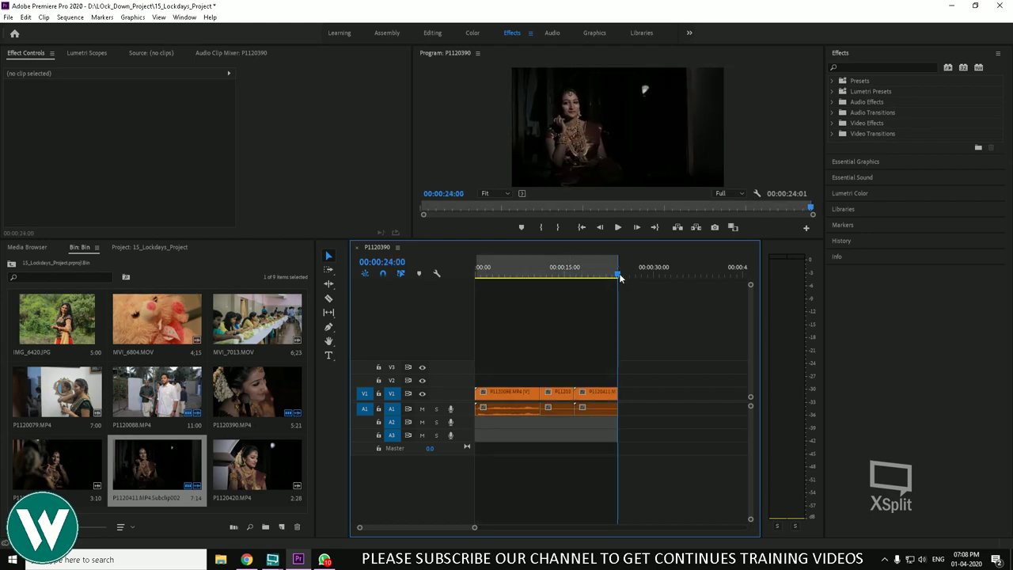
Return to the sequence start, preview the opening clip, and expand Video Effects
{"action": "key", "text": "Home"}
{"action": "mouse_move", "coordinate": [511, 275]}
{"action": "left_mouse_down"}
{"action": "mouse_move", "coordinate": [581, 277]}
{"action": "mouse_move", "coordinate": [505, 294]}
{"action": "left_mouse_up"}
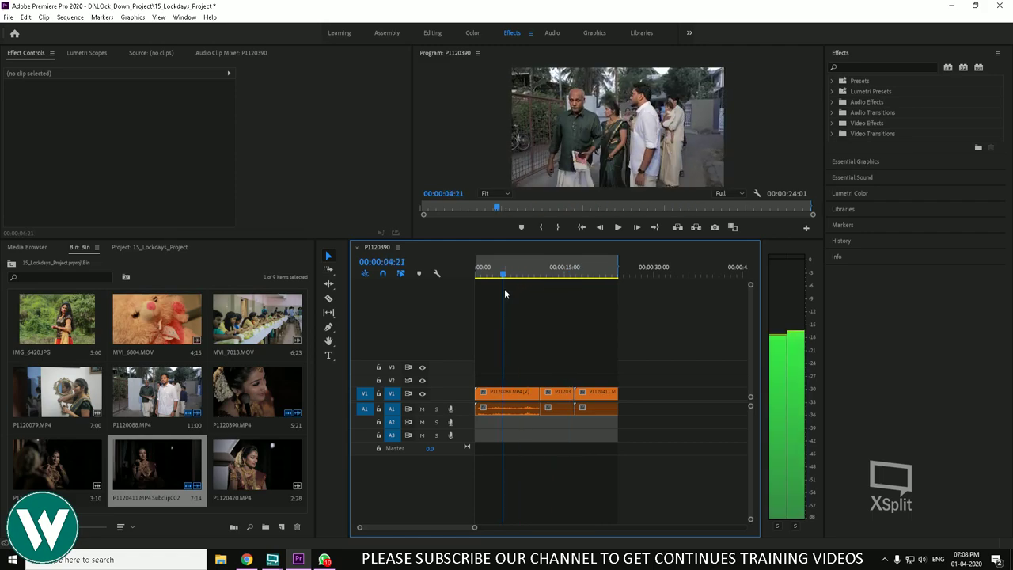
{"action": "left_click", "coordinate": [834, 123]}
Apply Change to Color to P1120088.MP4 and preview the effect
{"action": "left_click", "coordinate": [838, 165]}
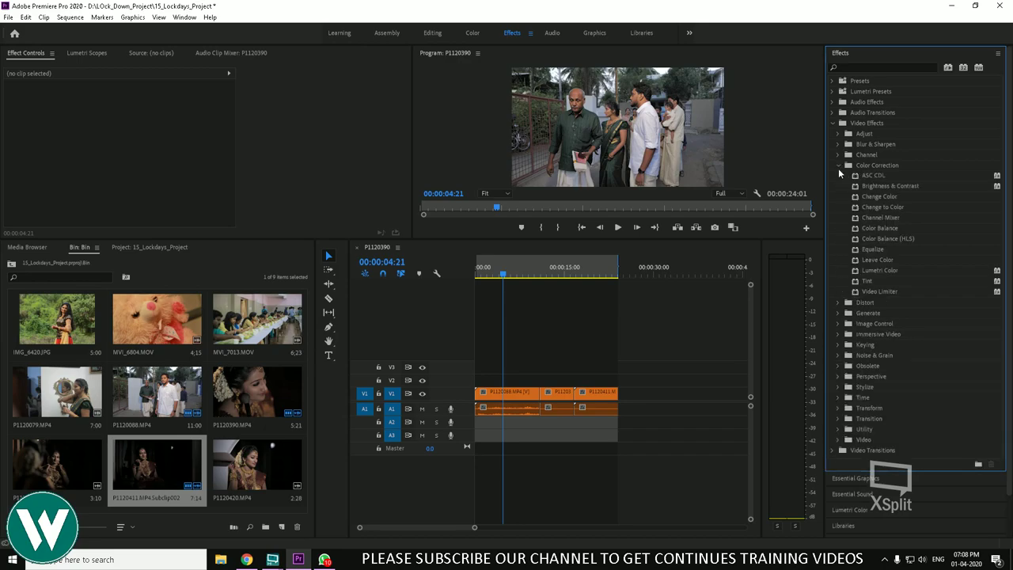
{"action": "left_click_drag", "start_coordinate": [872, 206], "coordinate": [523, 392]}
{"action": "left_click", "coordinate": [479, 269]}
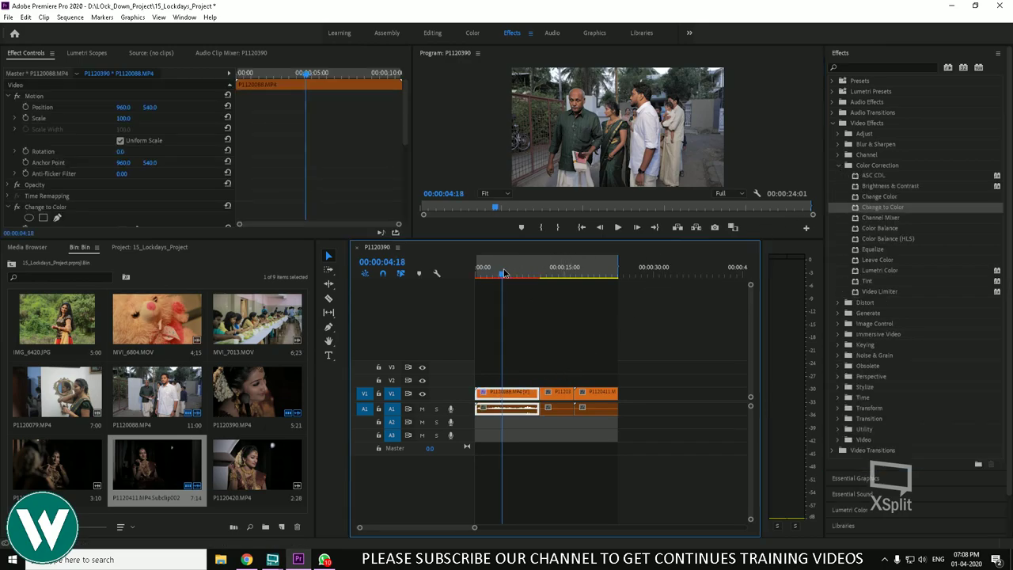
{"action": "key", "text": "space"}
{"action": "left_click", "coordinate": [617, 227]}
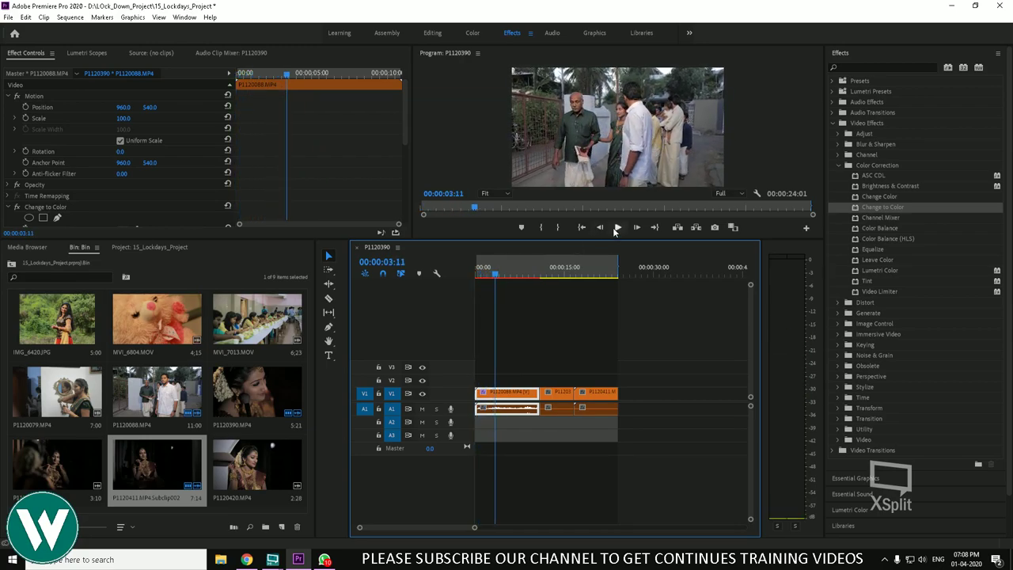
{"action": "scroll", "coordinate": [209, 190], "scroll_direction": "down", "scroll_amount": 3}
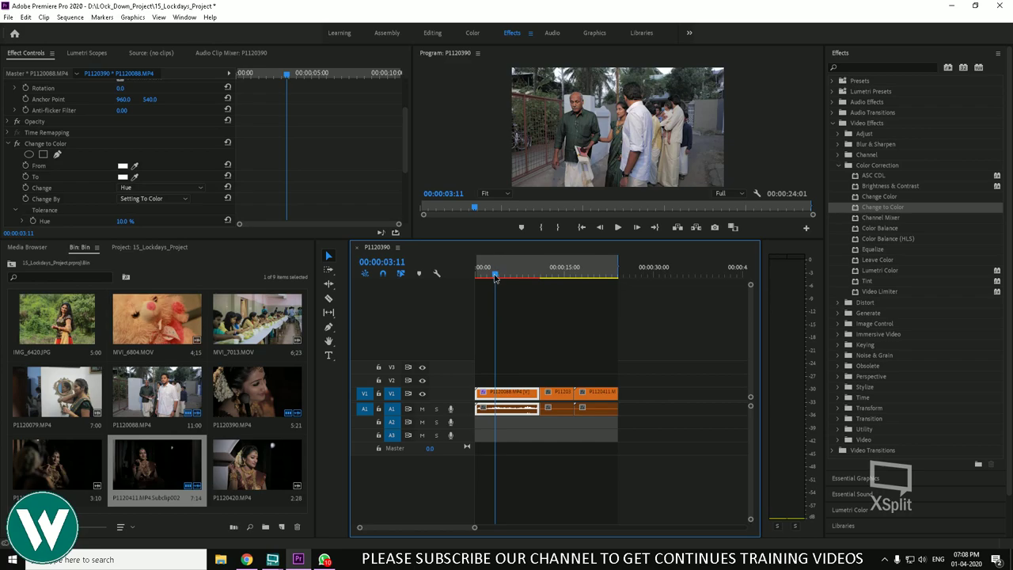
{"action": "mouse_move", "coordinate": [495, 277]}
{"action": "left_mouse_down"}
{"action": "mouse_move", "coordinate": [532, 278]}
{"action": "mouse_move", "coordinate": [511, 284]}
{"action": "left_mouse_up"}
Clear the sequence In and Out marks and render previews
{"action": "right_click", "coordinate": [543, 275]}
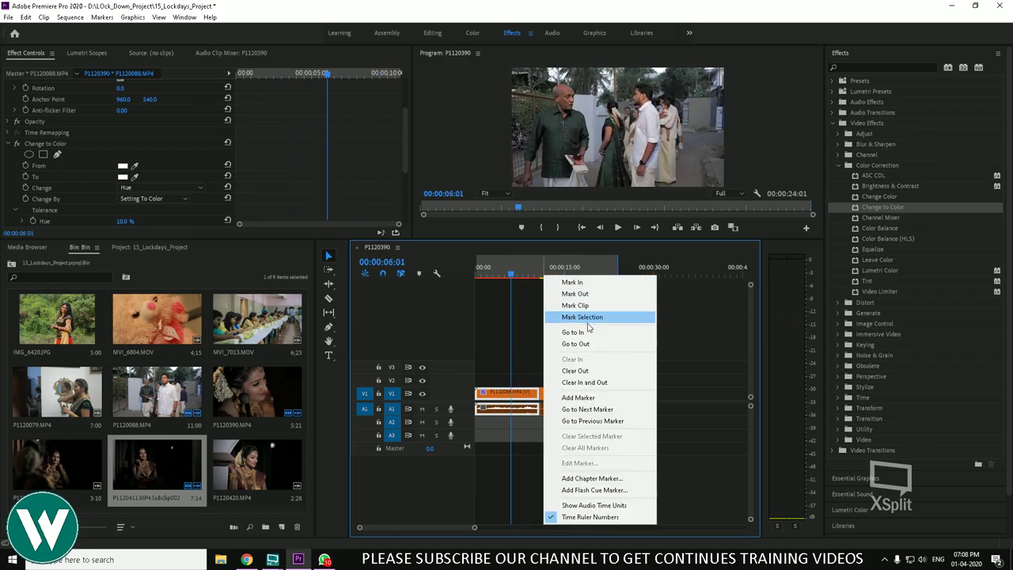
{"action": "left_click", "coordinate": [598, 382]}
{"action": "key", "text": "Return"}
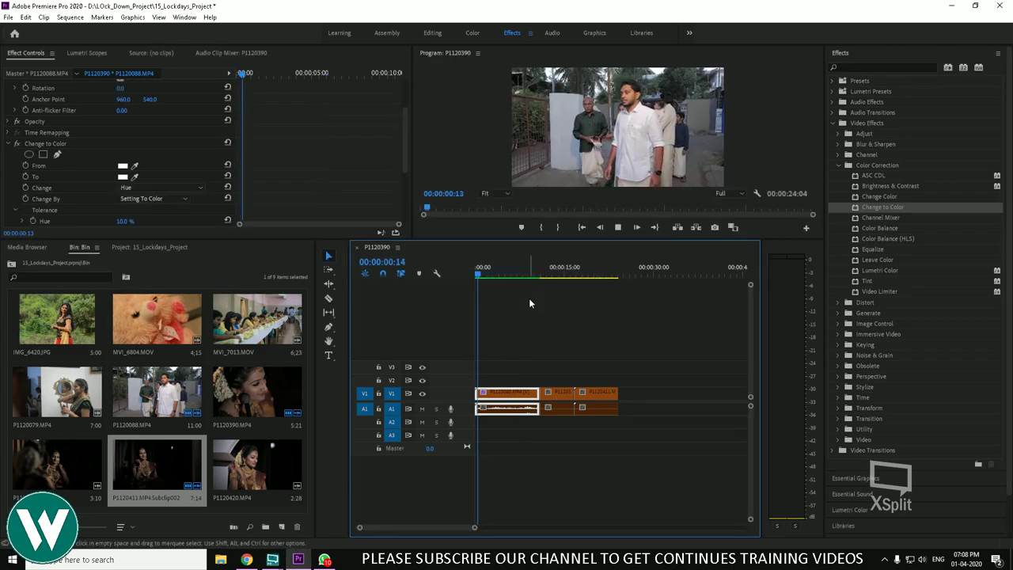
Scrub and play back the rendered opening to review the recoloured first clip
{"action": "left_click_drag", "start_coordinate": [491, 273], "coordinate": [523, 273]}
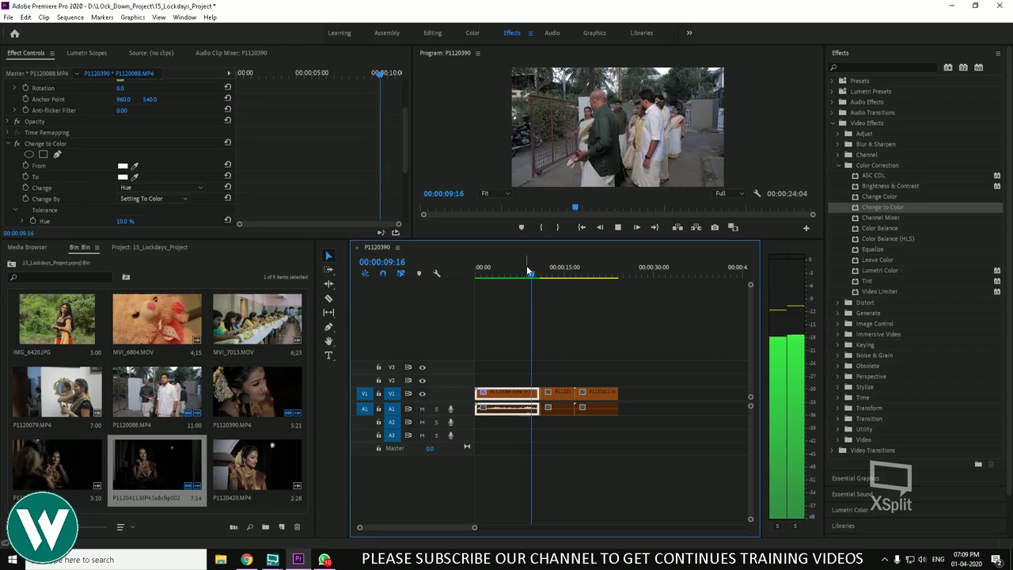
{"action": "mouse_move", "coordinate": [536, 273]}
{"action": "left_mouse_down"}
{"action": "mouse_move", "coordinate": [604, 291]}
{"action": "mouse_move", "coordinate": [506, 291]}
{"action": "mouse_move", "coordinate": [570, 290]}
{"action": "mouse_move", "coordinate": [538, 287]}
{"action": "left_mouse_up"}
{"action": "key", "text": "space"}
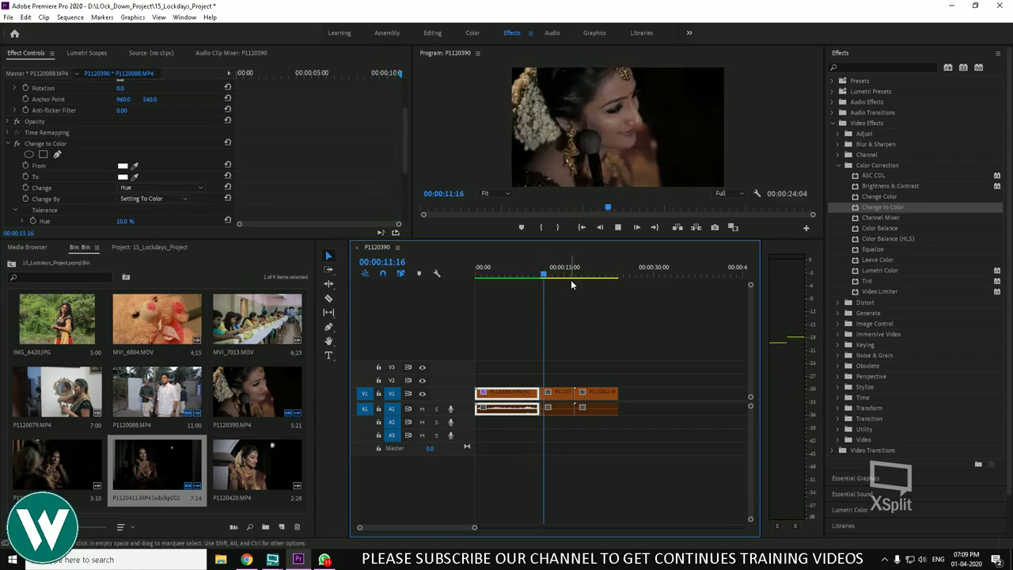
{"action": "left_click", "coordinate": [506, 277]}
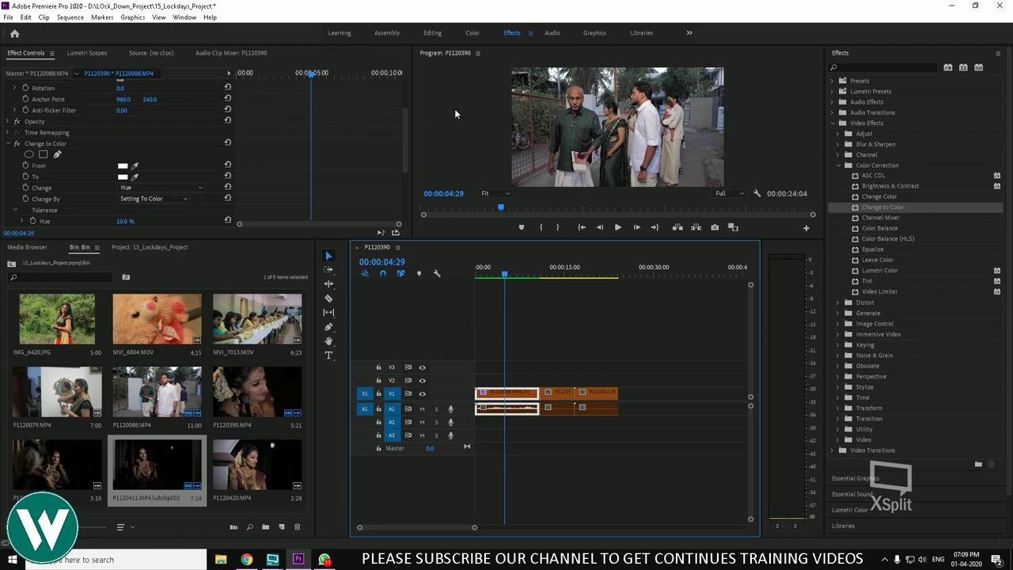
{"action": "key", "text": "space"}
{"action": "left_click", "coordinate": [500, 266]}
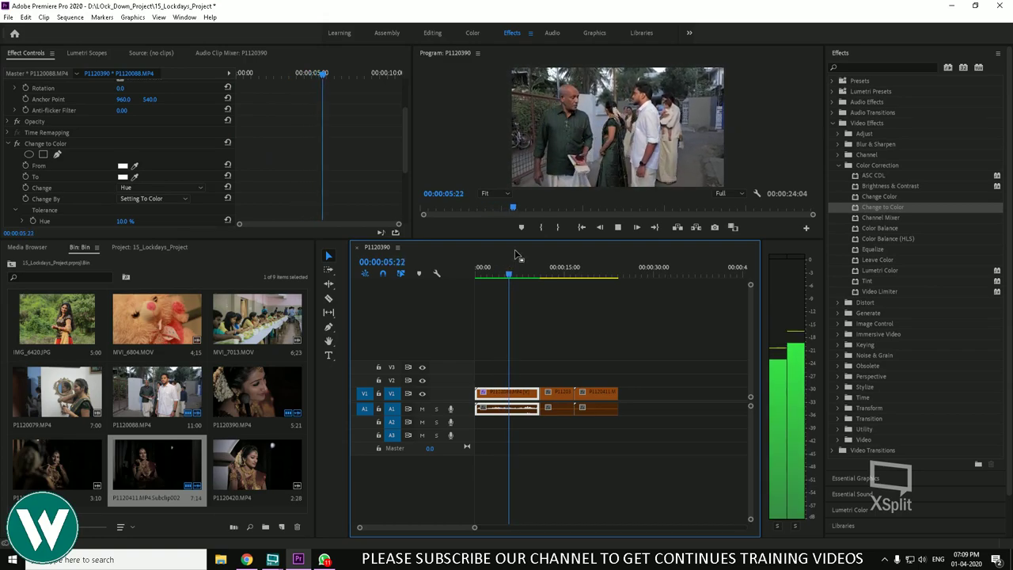
{"action": "left_click_drag", "start_coordinate": [528, 271], "coordinate": [569, 279]}
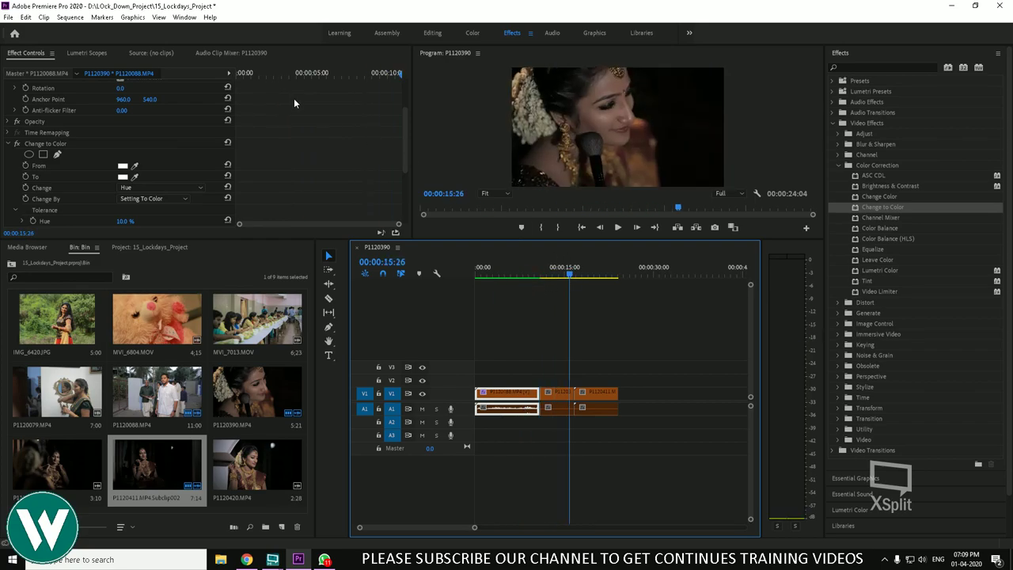
Set an Out point at the sequence end, 00:00:25:18
{"action": "left_click", "coordinate": [69, 17]}
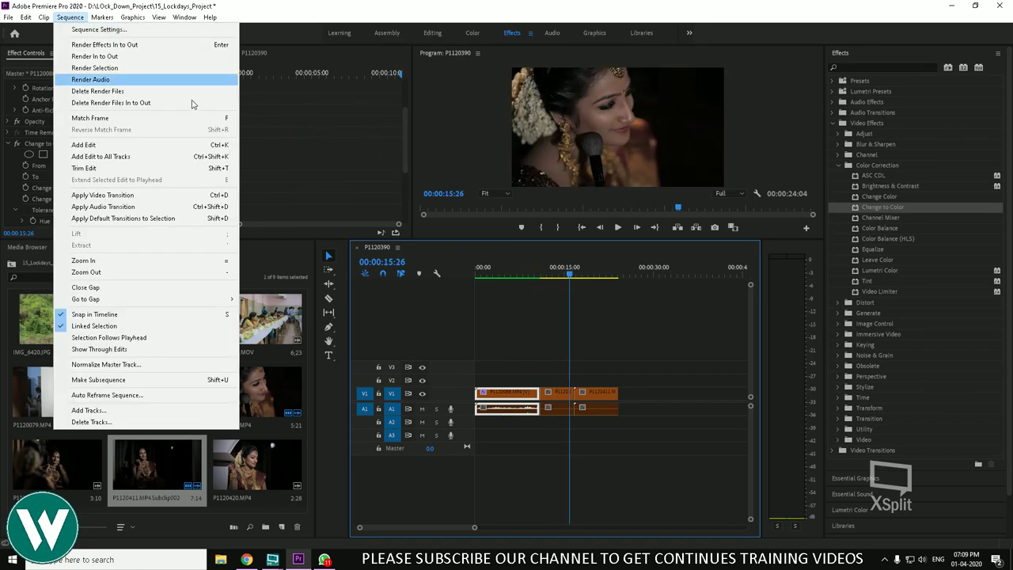
{"action": "left_click", "coordinate": [349, 220]}
{"action": "key", "text": "Home"}
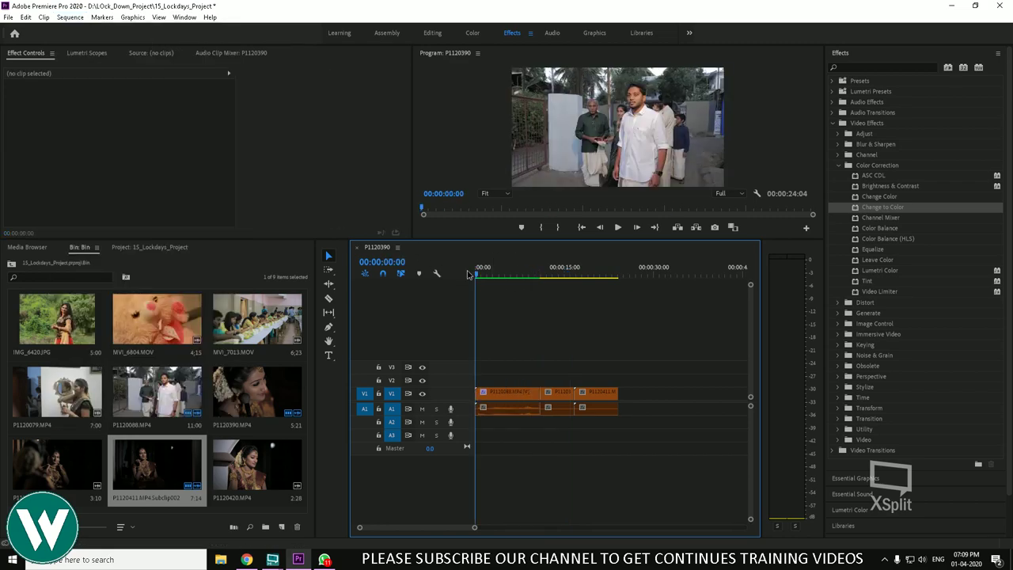
{"action": "key", "text": "space"}
{"action": "left_click_drag", "start_coordinate": [536, 278], "coordinate": [630, 291]}
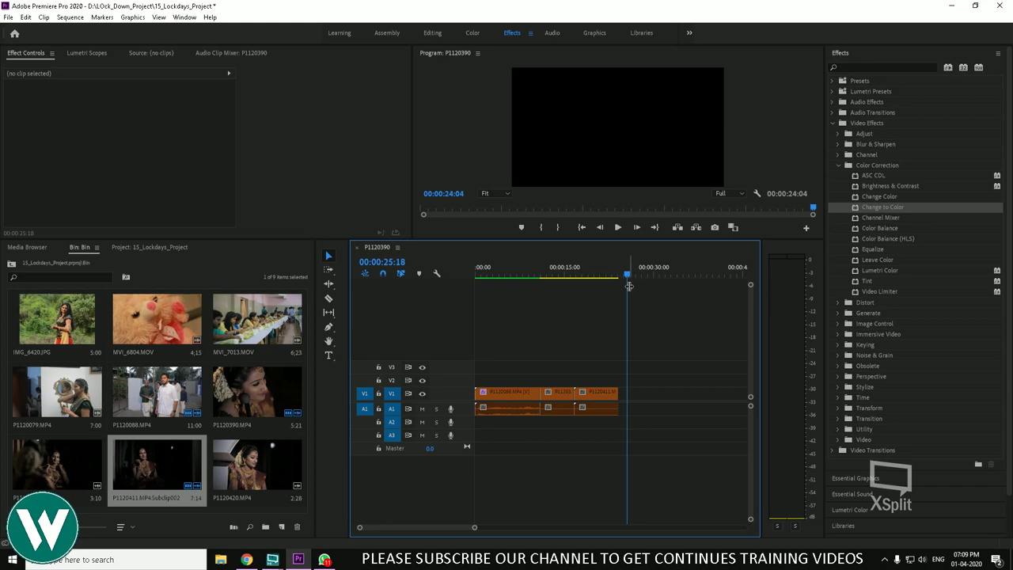
{"action": "key", "text": "o"}
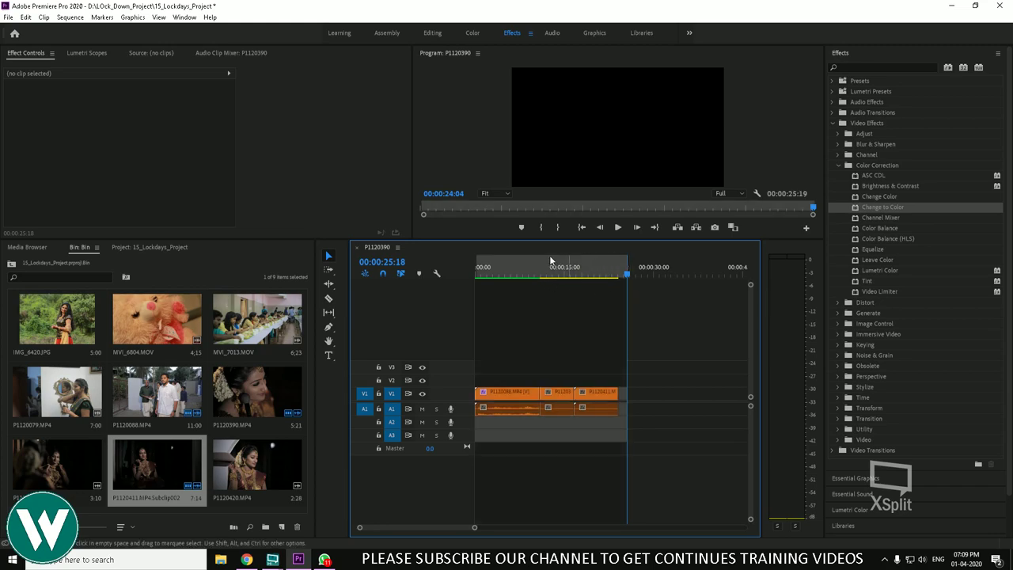
Render the whole sequence with Sequence > Render In to Out
{"action": "left_click", "coordinate": [102, 17]}
{"action": "mouse_move", "coordinate": [70, 17]}
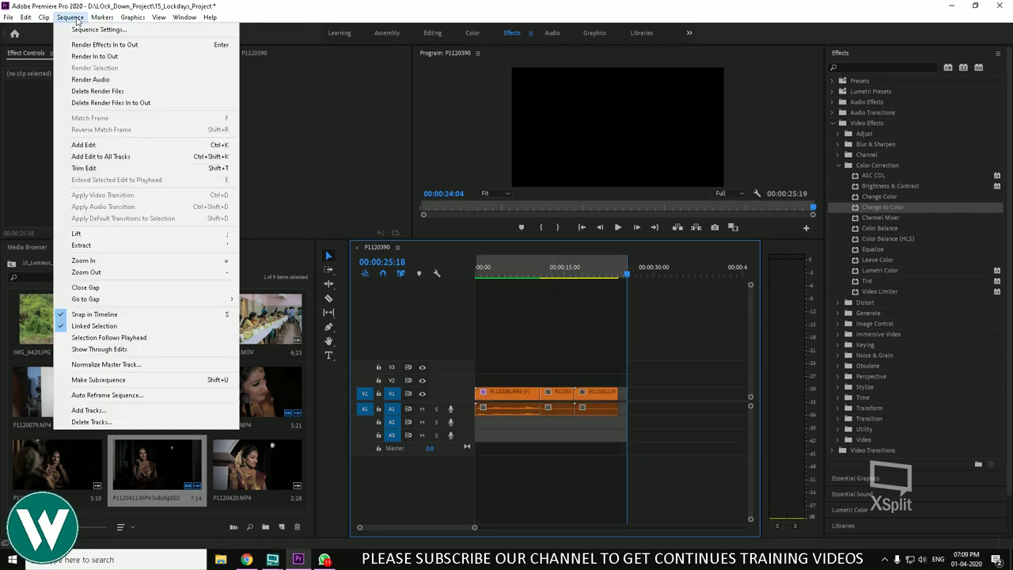
{"action": "left_click", "coordinate": [93, 57]}
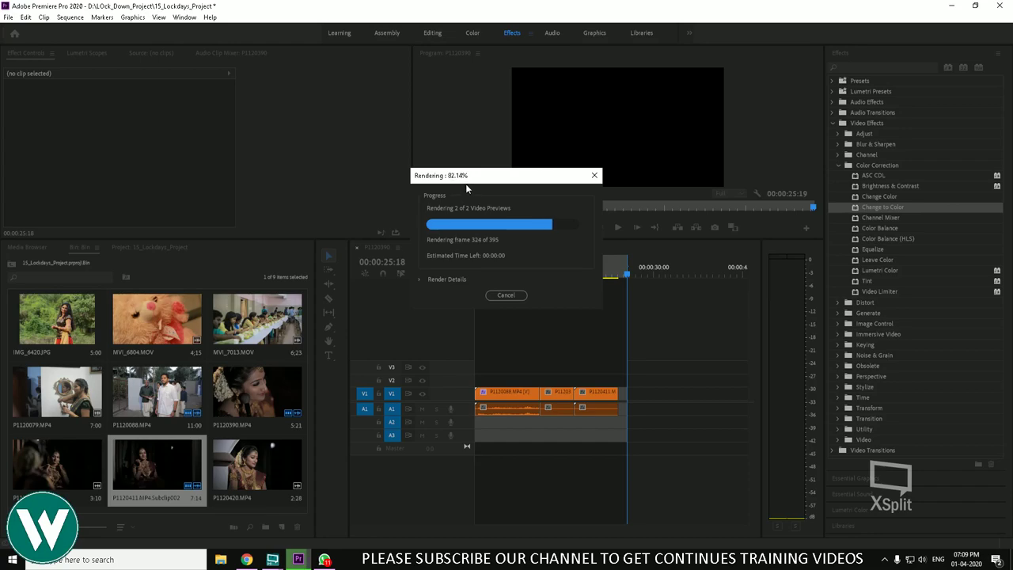
Play the rendered sequence back full screen, then exit full screen
{"action": "mouse_move", "coordinate": [559, 269]}
{"action": "left_mouse_down"}
{"action": "mouse_move", "coordinate": [600, 271]}
{"action": "mouse_move", "coordinate": [554, 281]}
{"action": "left_mouse_up"}
{"action": "key", "text": "space"}
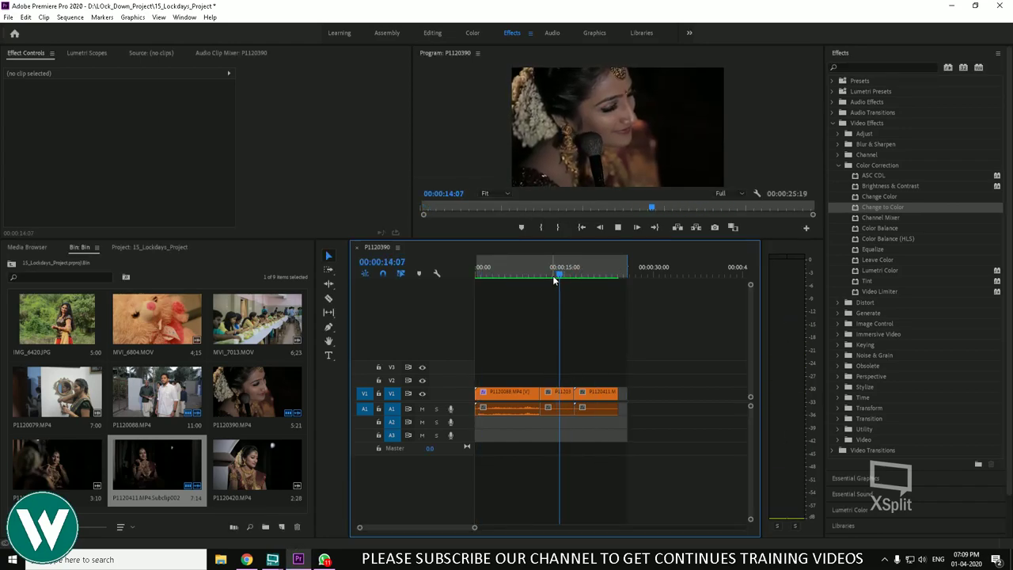
{"action": "left_click", "coordinate": [490, 159]}
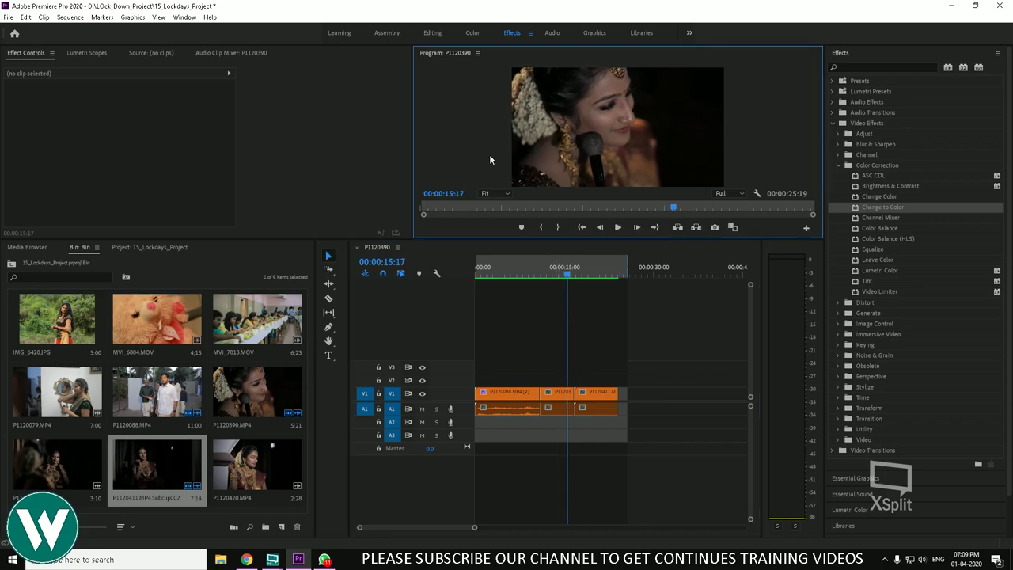
{"action": "key", "text": "ctrl+grave"}
{"action": "key", "text": "space"}
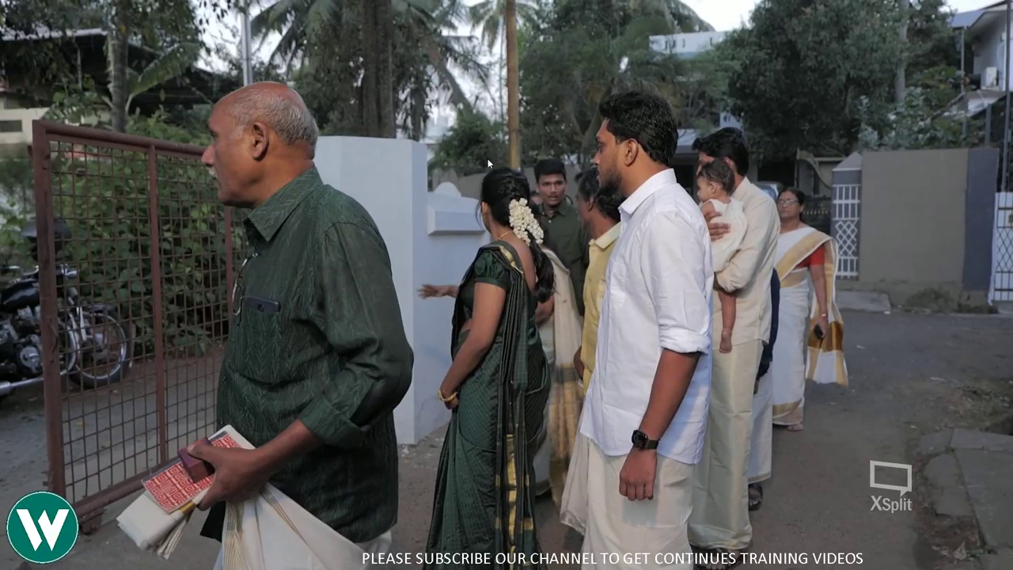
{"action": "key", "text": "Escape"}
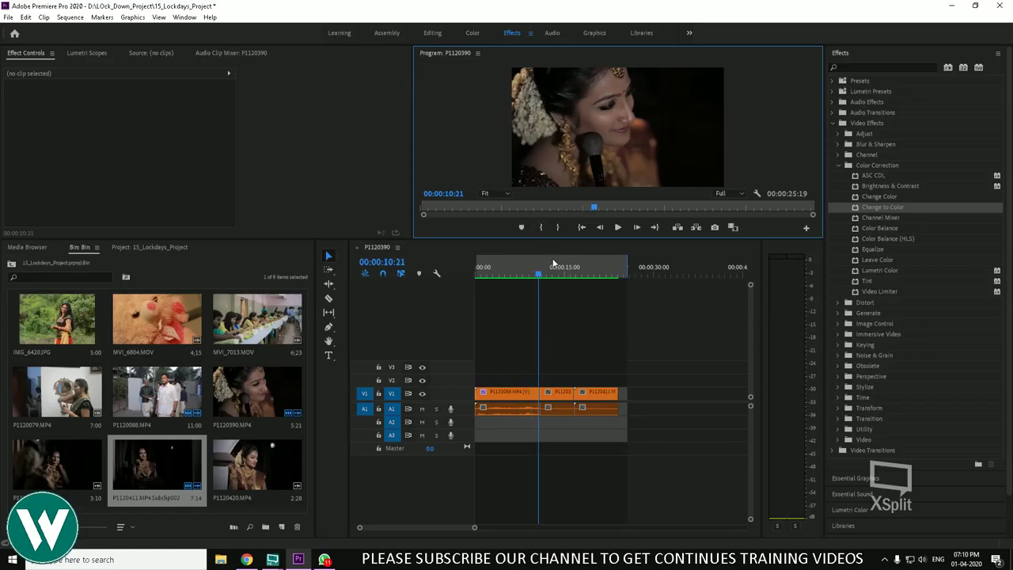
{"action": "left_click_drag", "start_coordinate": [563, 277], "coordinate": [534, 265]}
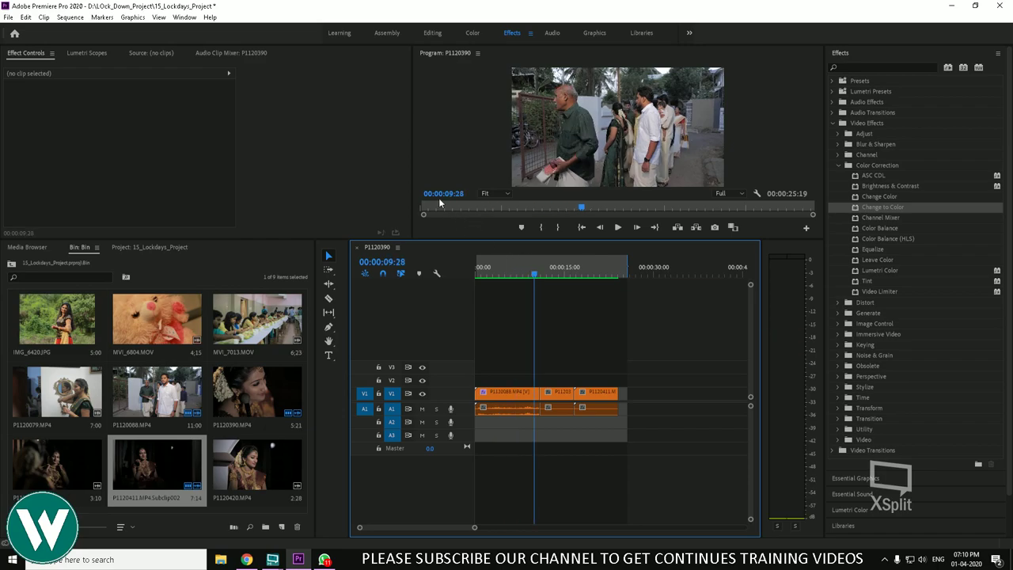
Select the middle V1 clip and render just that clip
{"action": "left_click", "coordinate": [78, 20]}
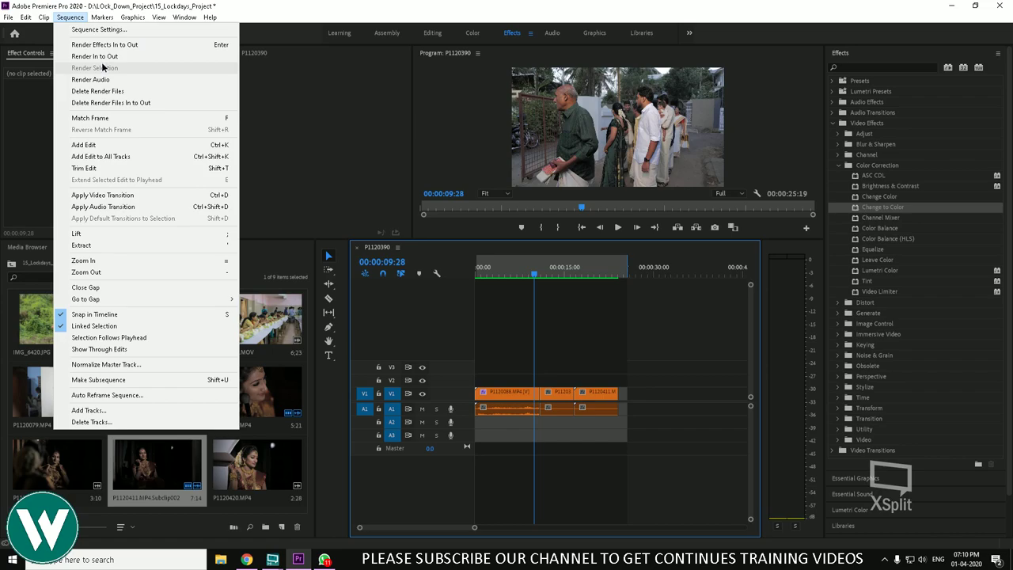
{"action": "left_click", "coordinate": [551, 358]}
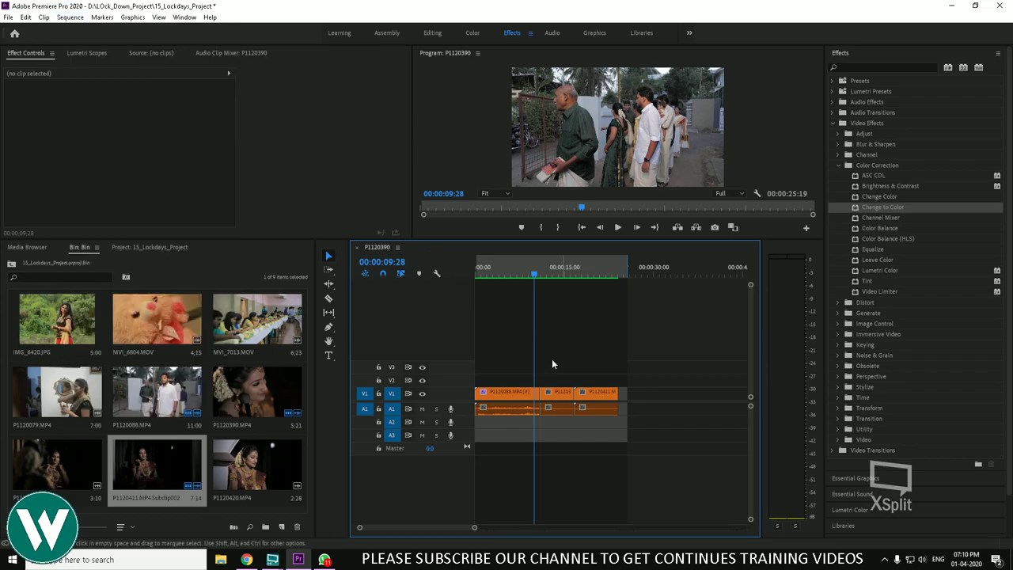
{"action": "left_click", "coordinate": [557, 405]}
{"action": "left_click", "coordinate": [72, 17]}
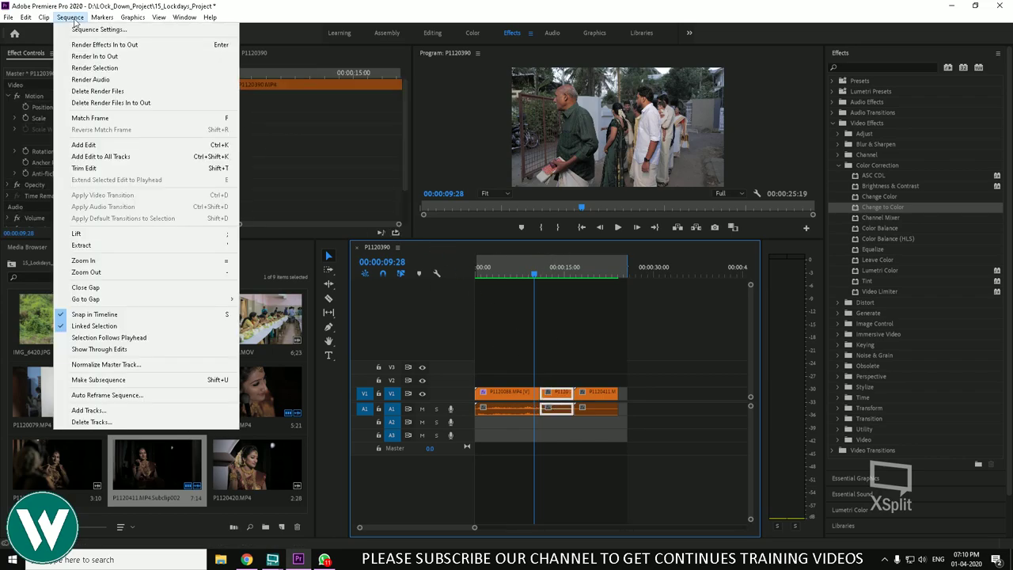
{"action": "left_click", "coordinate": [99, 69]}
Play through the sequence, then marquee-select and delete all clips on V1 and A1
{"action": "key", "text": "Home"}
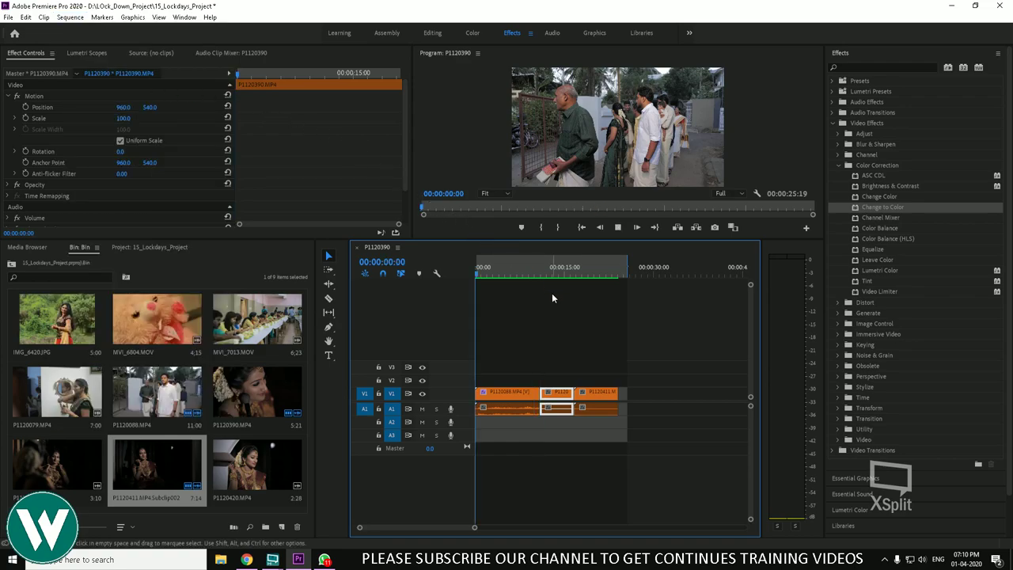
{"action": "key", "text": "space"}
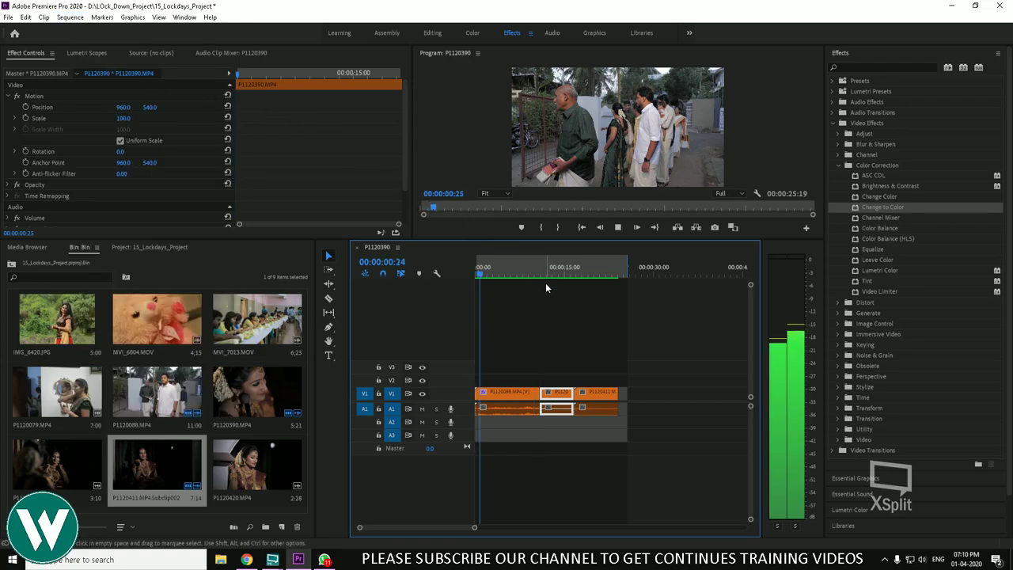
{"action": "mouse_move", "coordinate": [543, 278]}
{"action": "left_mouse_down"}
{"action": "mouse_move", "coordinate": [568, 278]}
{"action": "mouse_move", "coordinate": [539, 279]}
{"action": "left_mouse_up"}
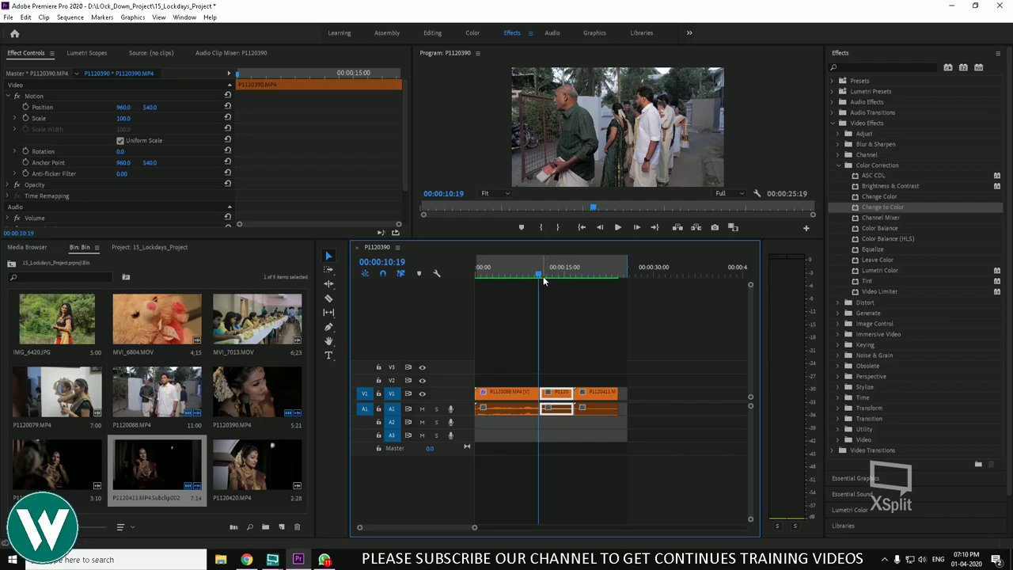
{"action": "mouse_move", "coordinate": [542, 283]}
{"action": "left_mouse_down"}
{"action": "mouse_move", "coordinate": [513, 283]}
{"action": "mouse_move", "coordinate": [555, 288]}
{"action": "left_mouse_up"}
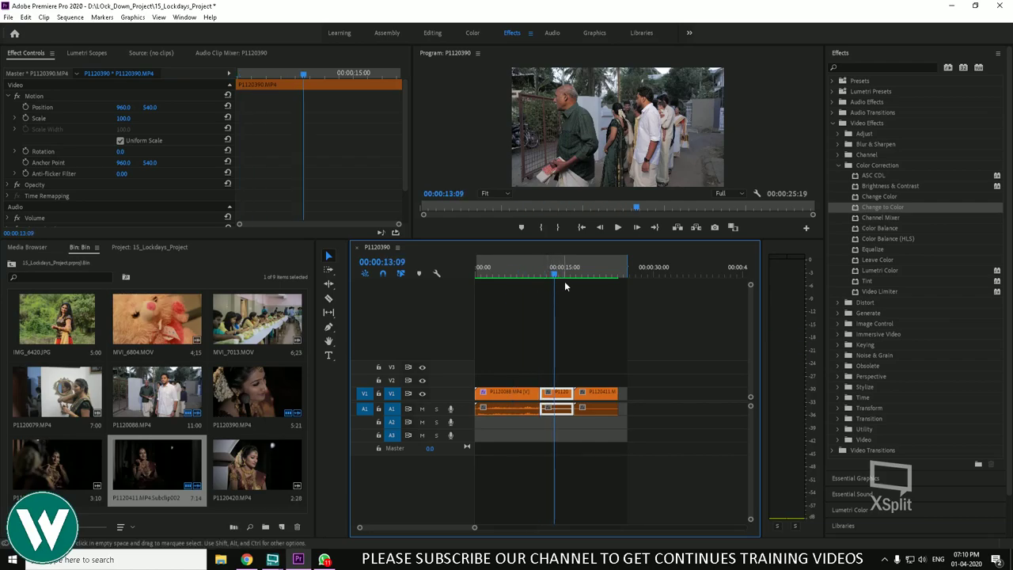
{"action": "left_click_drag", "start_coordinate": [629, 361], "coordinate": [475, 450]}
{"action": "key", "text": "Delete"}
Clear In and Out, then place MVI_6804 at the timeline start, matching sequence settings
{"action": "right_click", "coordinate": [539, 275]}
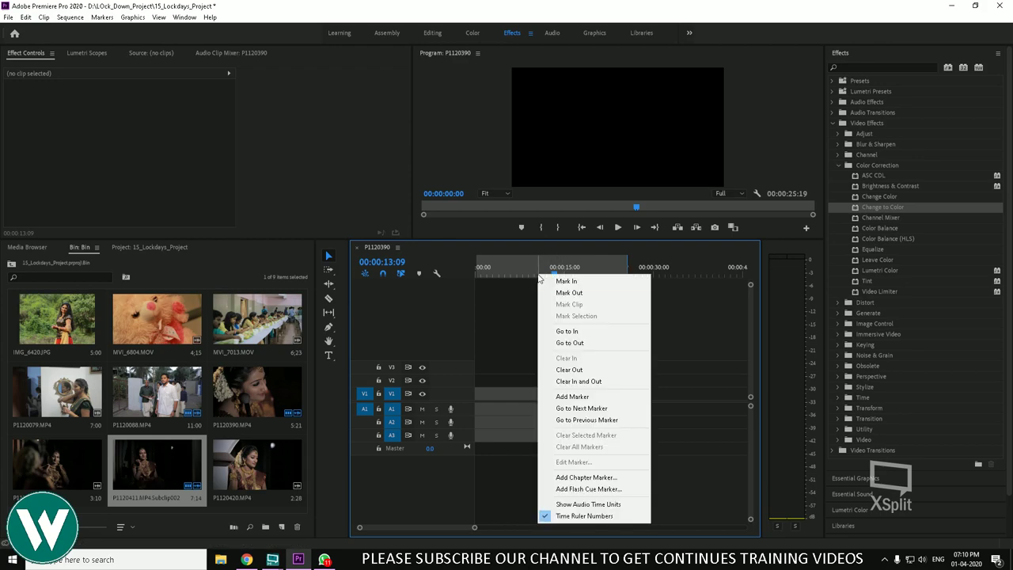
{"action": "left_click", "coordinate": [590, 382]}
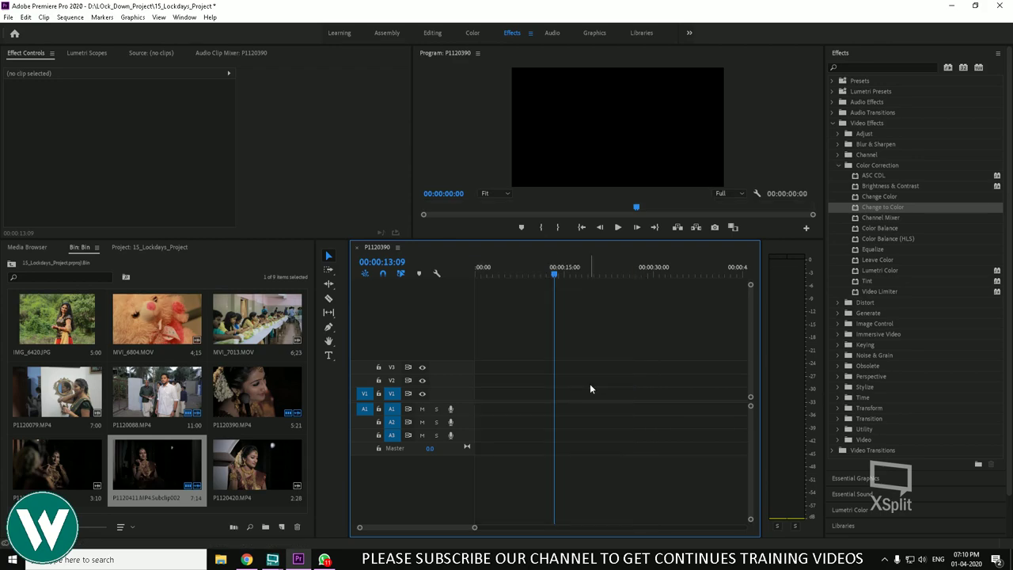
{"action": "left_click_drag", "start_coordinate": [170, 325], "coordinate": [486, 408]}
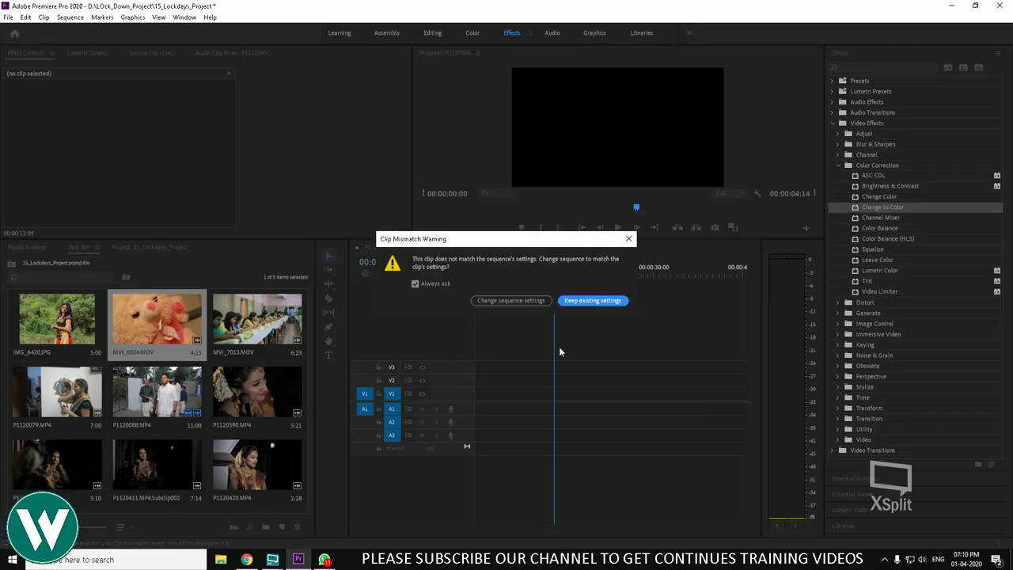
{"action": "left_click", "coordinate": [534, 301]}
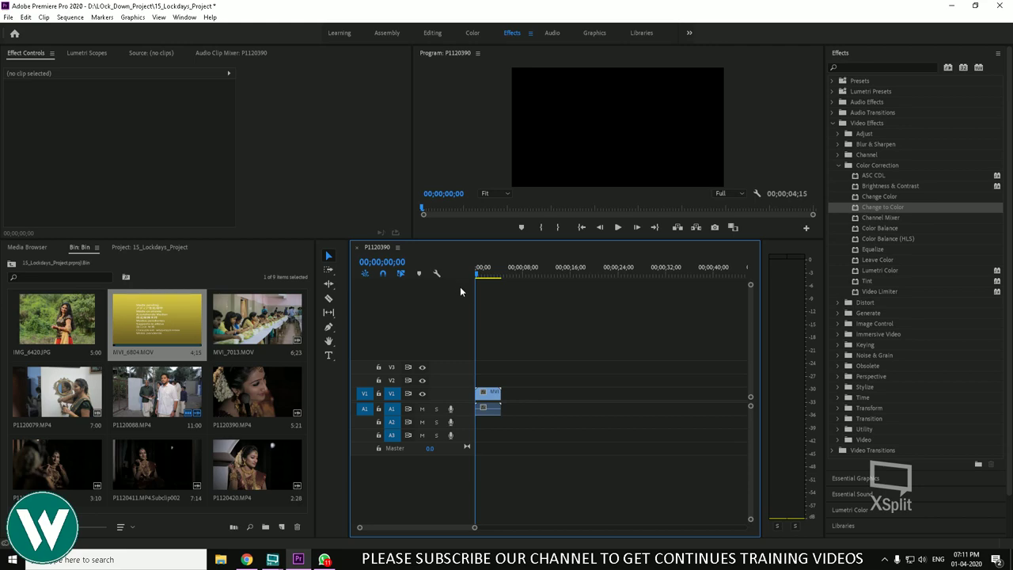
Exit Premiere Pro, saving the project changes
{"action": "left_click", "coordinate": [8, 17]}
{"action": "left_click", "coordinate": [153, 374]}
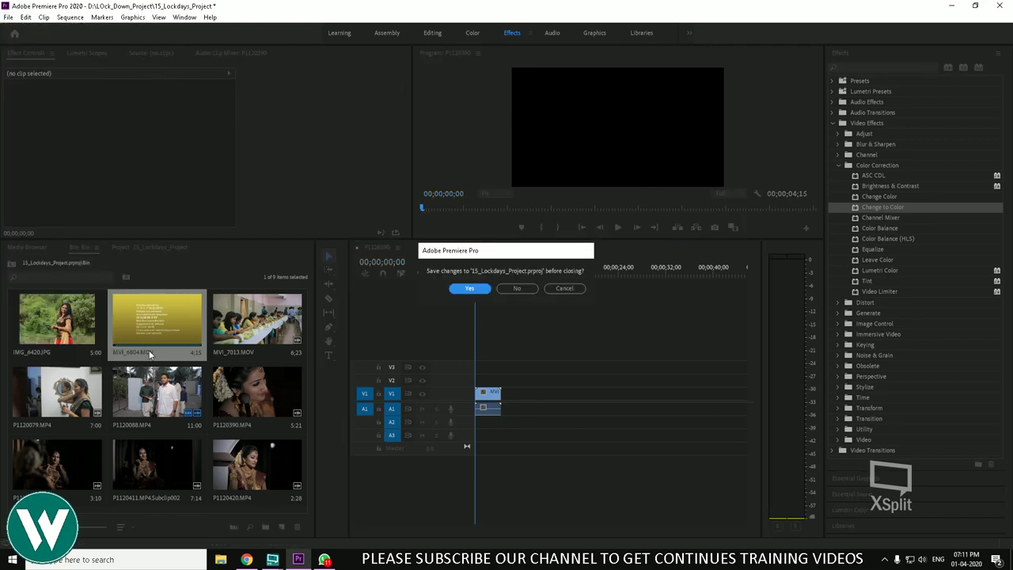
{"action": "left_click", "coordinate": [469, 289]}
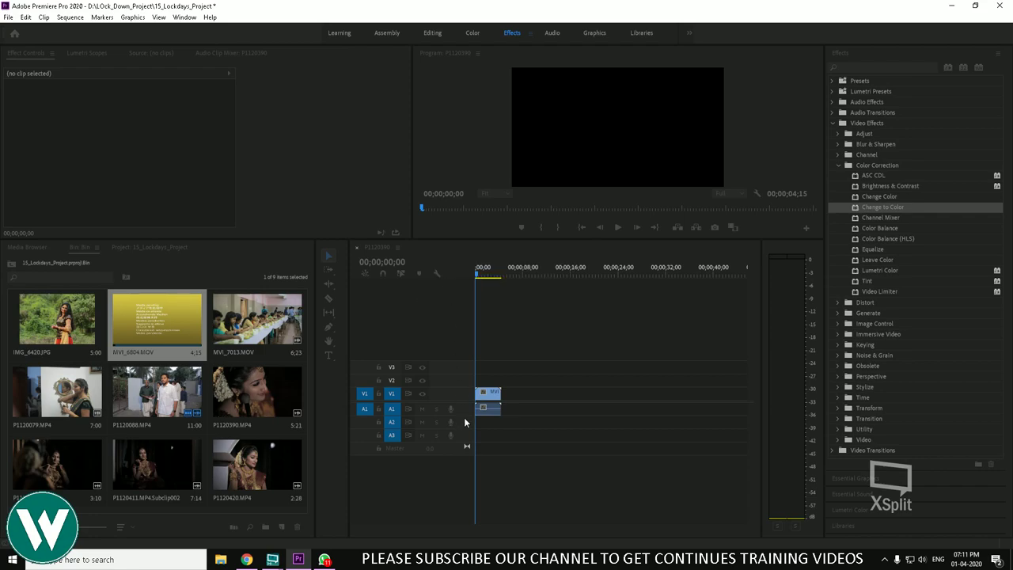
Browse the Work_Place (D:) drive in File Explorer, then go back to Premiere Pro
{"action": "left_click", "coordinate": [226, 560]}
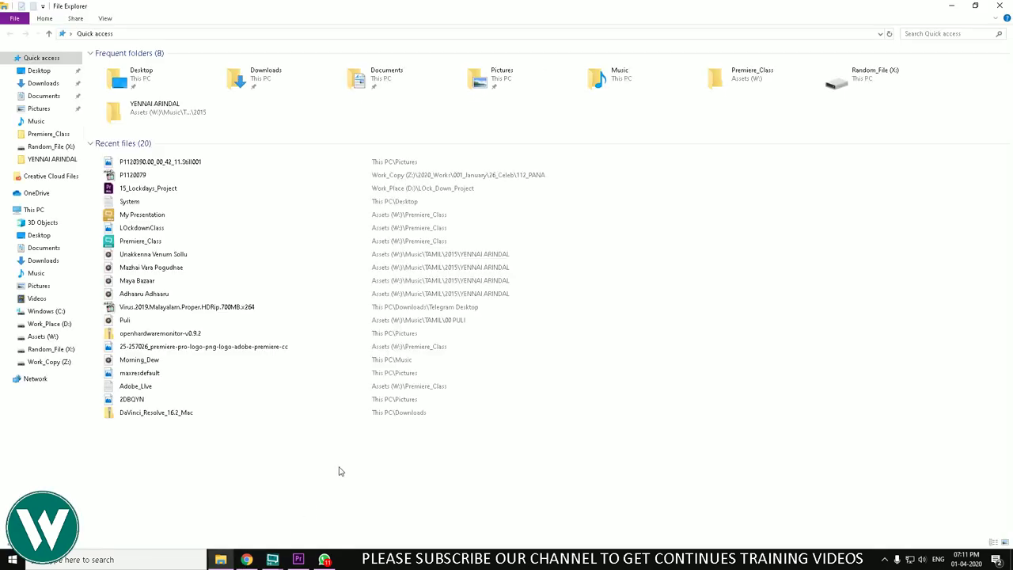
{"action": "left_click", "coordinate": [57, 326]}
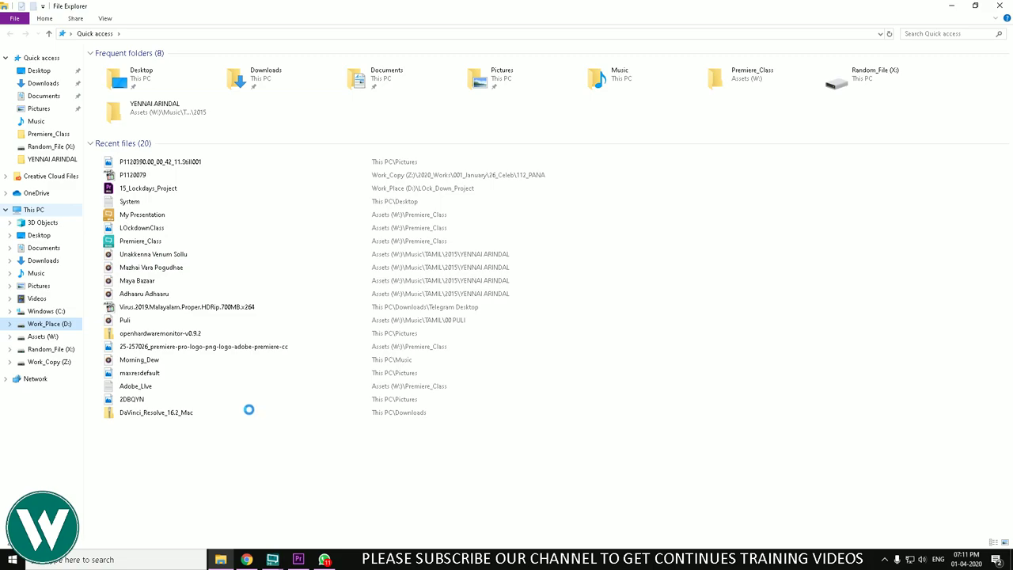
{"action": "left_click", "coordinate": [297, 560]}
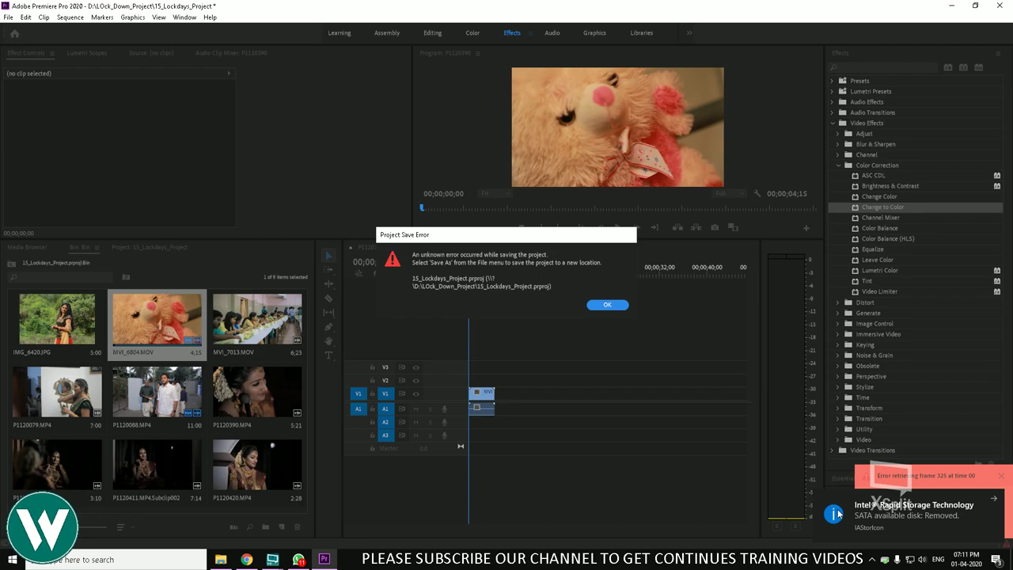
Bring up Intel Rapid Storage Technology from its disk notification and dismiss the Project Save Error
{"action": "left_click", "coordinate": [842, 512]}
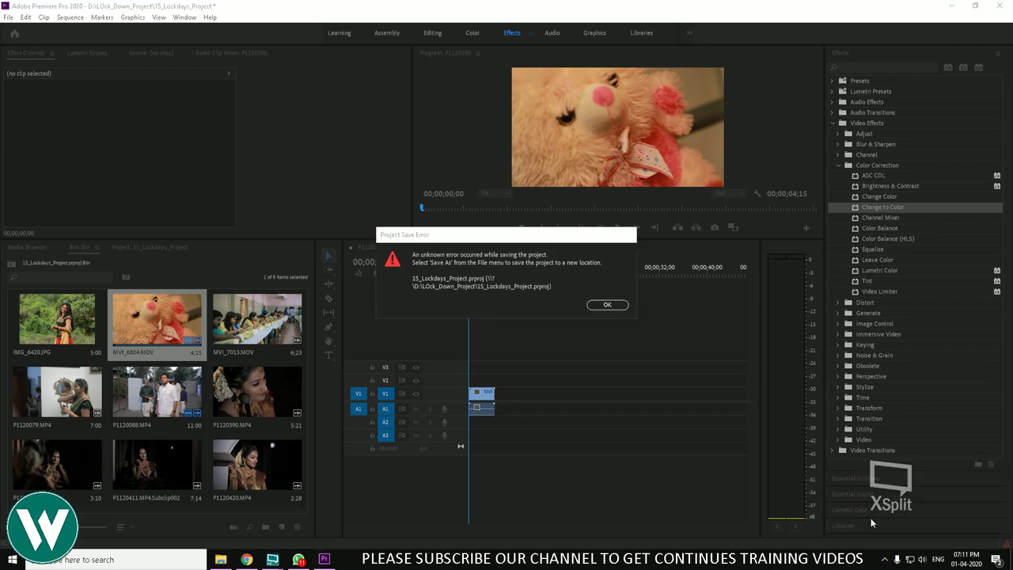
{"action": "left_click", "coordinate": [608, 305]}
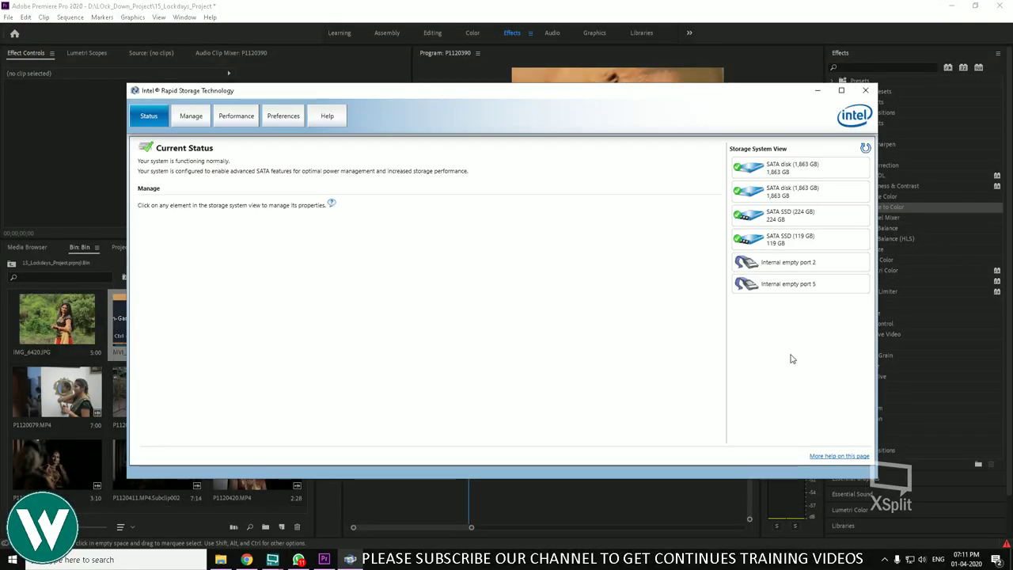
Check the Manage Disk details of all four SATA drives, ending on the 119 GB SSD, then close Intel RST
{"action": "left_click", "coordinate": [777, 223]}
{"action": "left_click", "coordinate": [782, 240]}
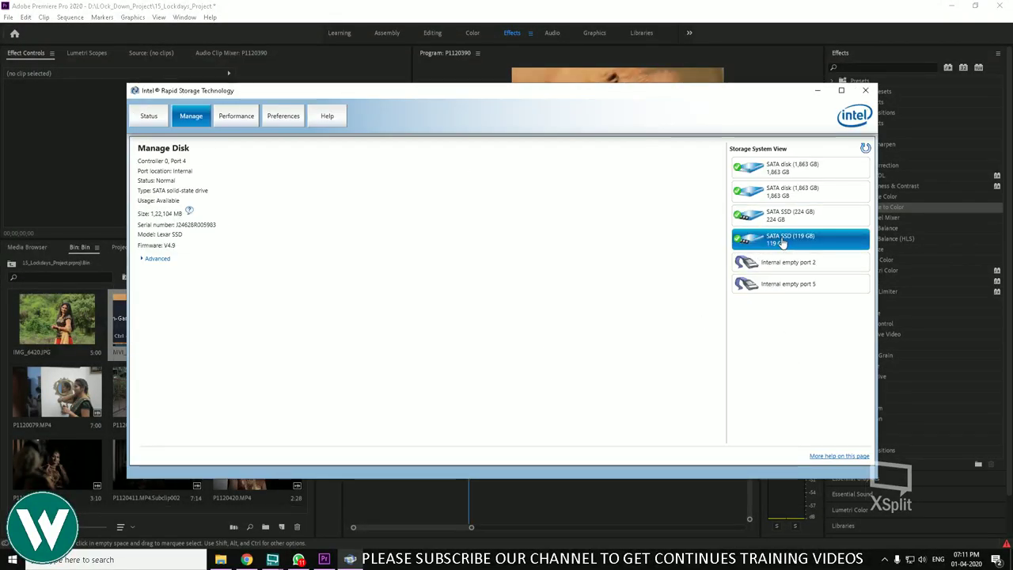
{"action": "left_click", "coordinate": [787, 173]}
{"action": "left_click", "coordinate": [804, 194]}
{"action": "left_click", "coordinate": [792, 224]}
{"action": "left_click", "coordinate": [795, 239]}
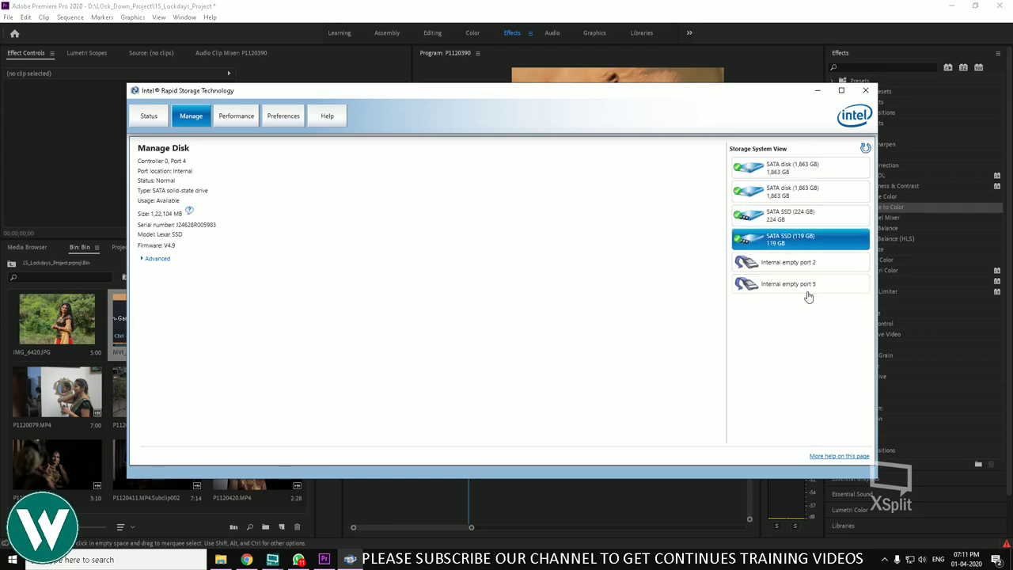
{"action": "left_click", "coordinate": [778, 220]}
{"action": "left_click", "coordinate": [783, 244]}
{"action": "left_click", "coordinate": [866, 90]}
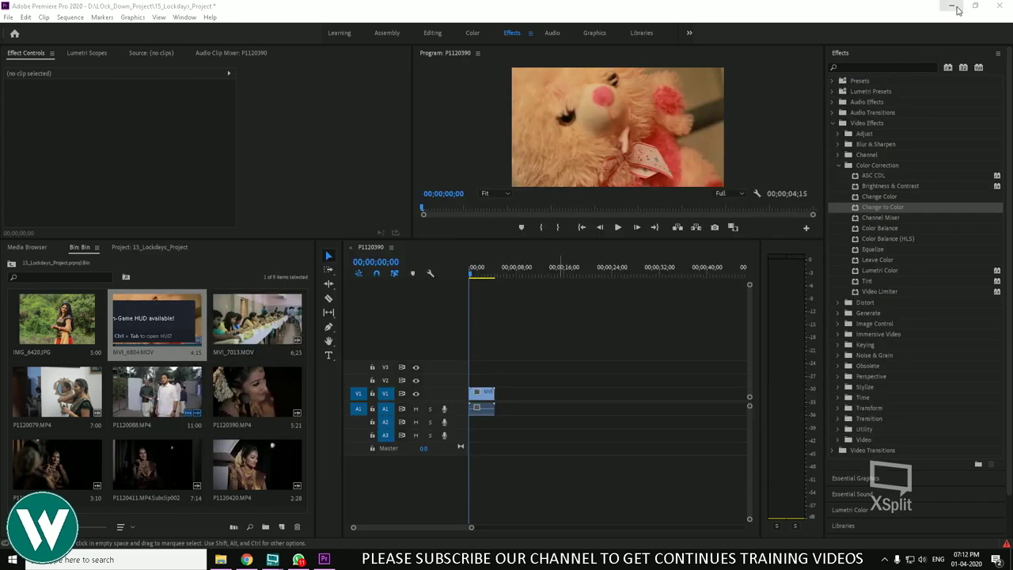
Play the sequence to review the teddy clip MVI_6804
{"action": "left_click", "coordinate": [472, 281]}
{"action": "key", "text": "space"}
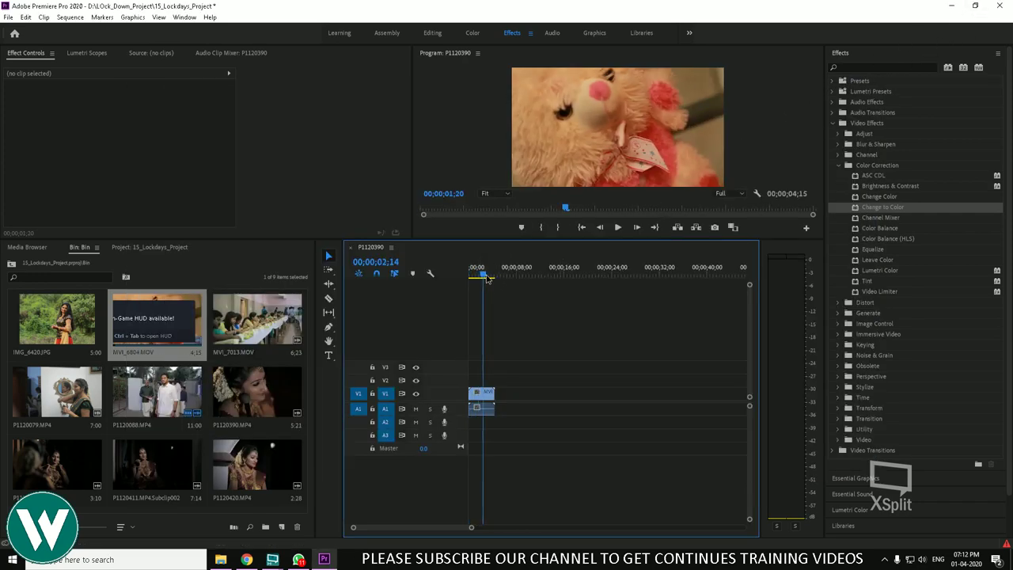
{"action": "left_click", "coordinate": [467, 282]}
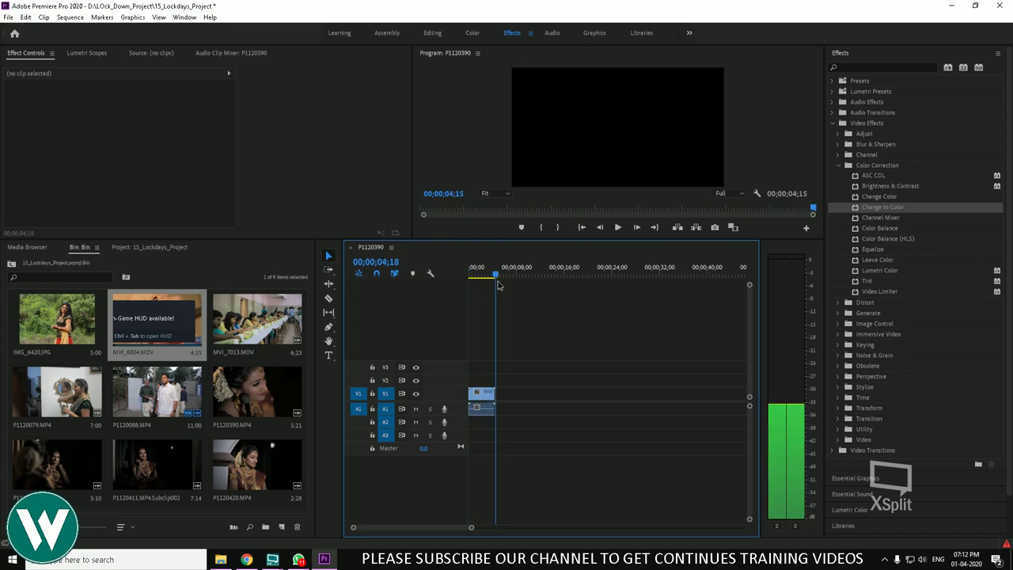
Append P1120390 to V1 after MVI_6804, extending the sequence to 00;00;10;06, and scrub through it
{"action": "left_click", "coordinate": [257, 392]}
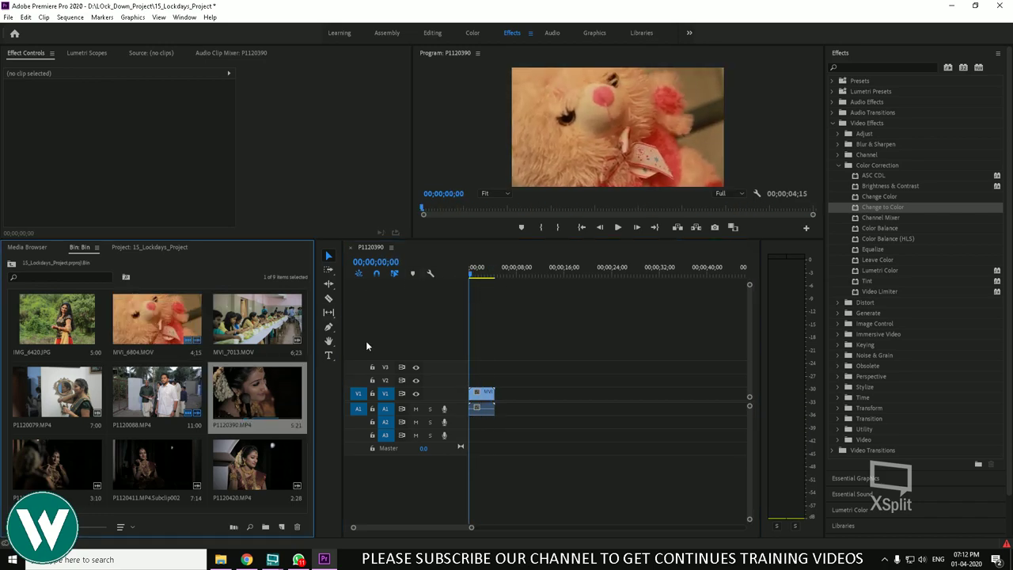
{"action": "left_click_drag", "start_coordinate": [240, 403], "coordinate": [512, 395]}
{"action": "left_click_drag", "start_coordinate": [475, 274], "coordinate": [467, 296]}
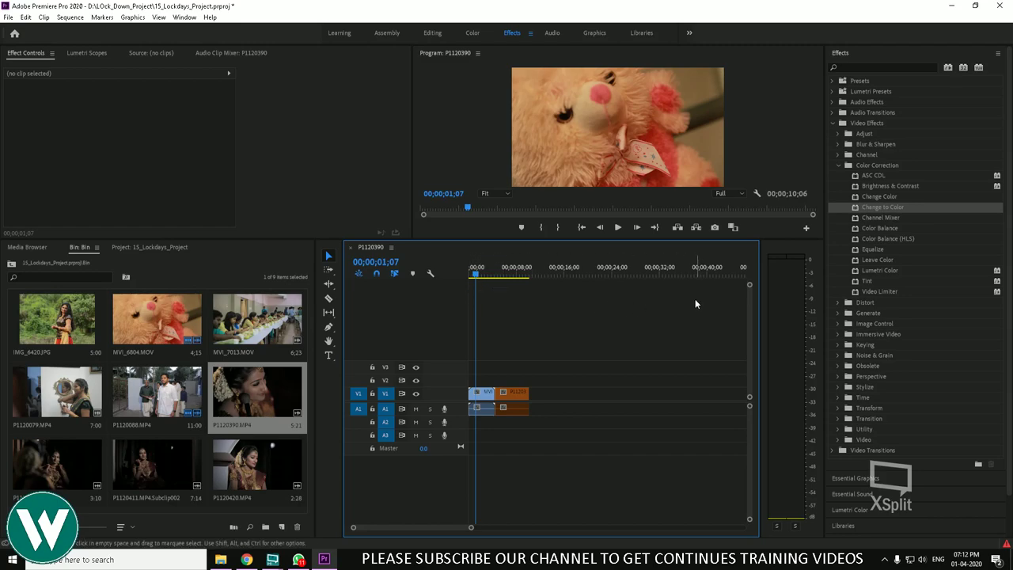
{"action": "mouse_move", "coordinate": [484, 277]}
{"action": "left_mouse_down"}
{"action": "mouse_move", "coordinate": [516, 277]}
{"action": "mouse_move", "coordinate": [479, 277]}
{"action": "left_mouse_up"}
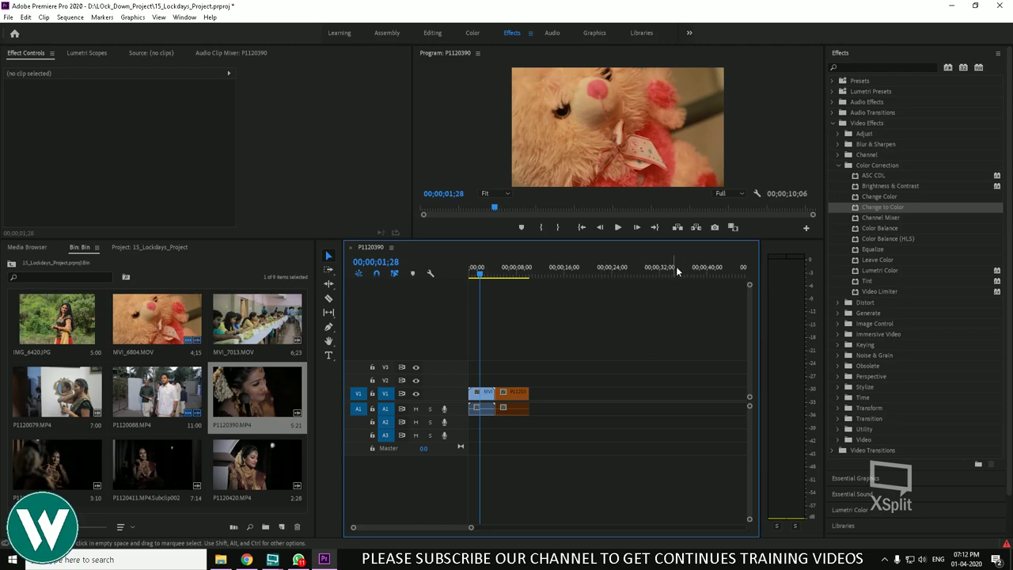
{"action": "left_click_drag", "start_coordinate": [481, 274], "coordinate": [515, 334]}
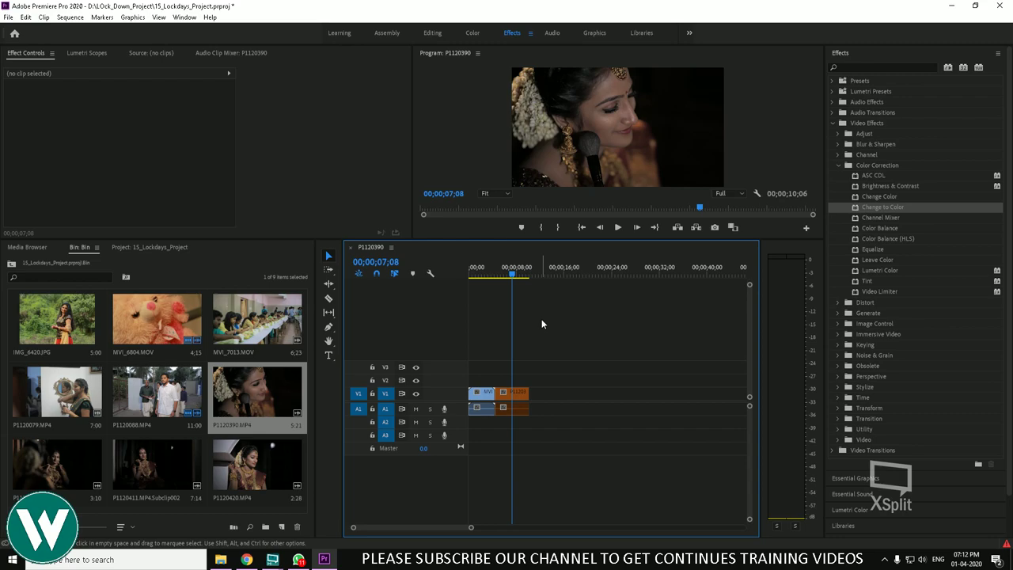
{"action": "left_click", "coordinate": [473, 272]}
{"action": "left_click", "coordinate": [71, 17]}
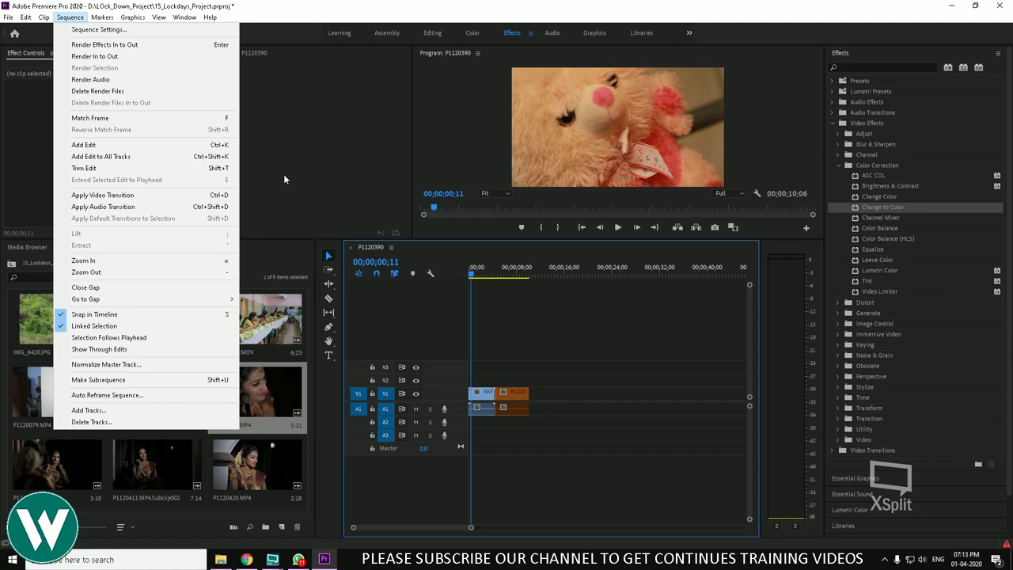
Stop playback at 00;00;06;24 and Match Frame the P1120390 timeline clip into the source monitor
{"action": "left_click", "coordinate": [448, 249]}
{"action": "key", "text": "space"}
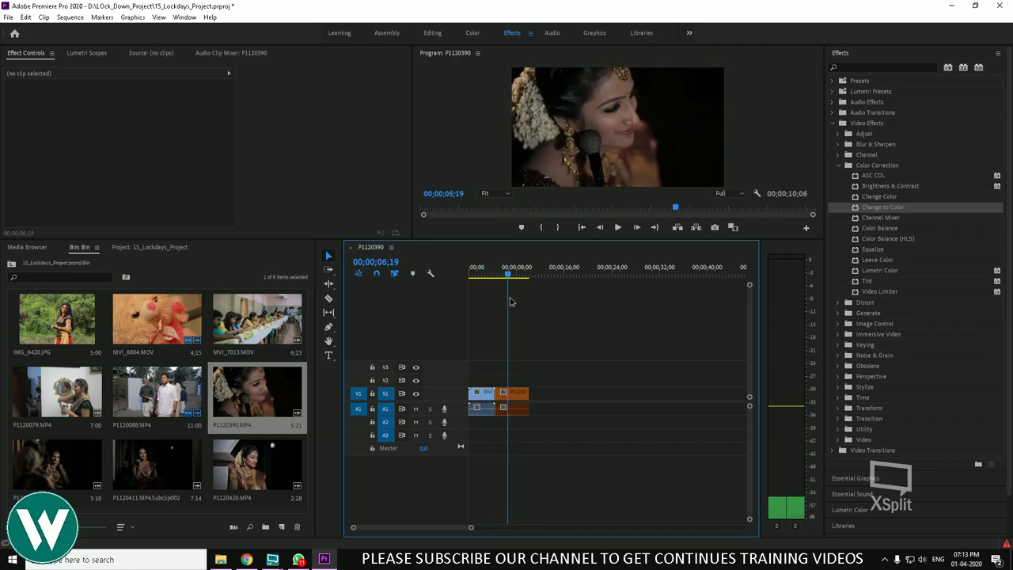
{"action": "key", "text": "space"}
{"action": "key", "text": "alt+c"}
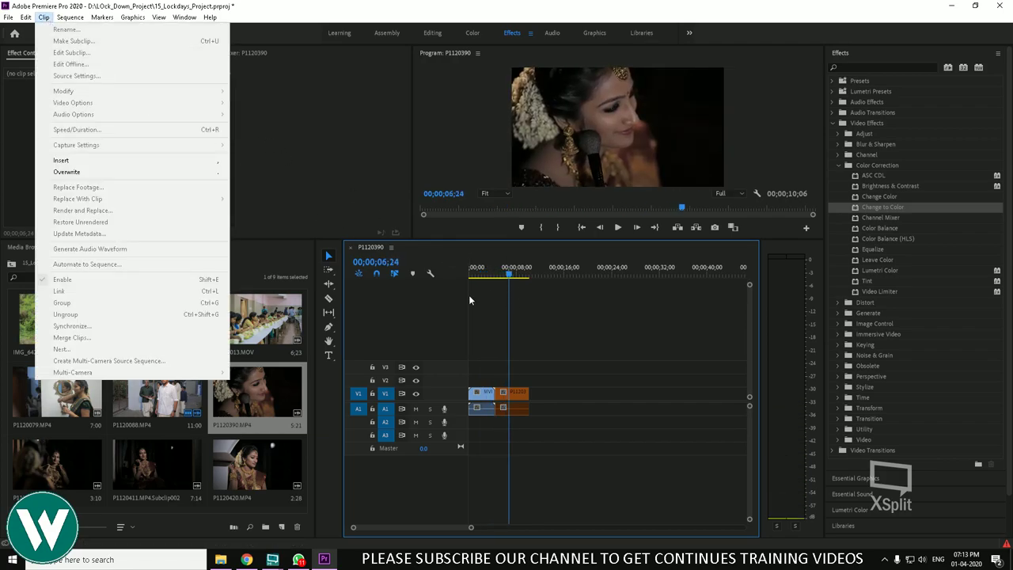
{"action": "left_click", "coordinate": [507, 384]}
{"action": "left_click", "coordinate": [70, 17]}
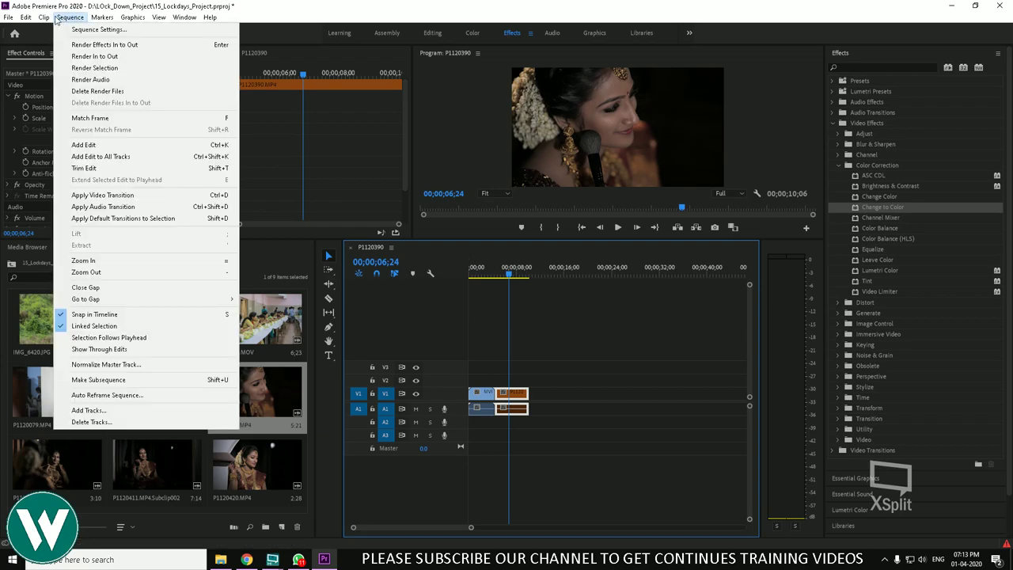
{"action": "mouse_move", "coordinate": [48, 22]}
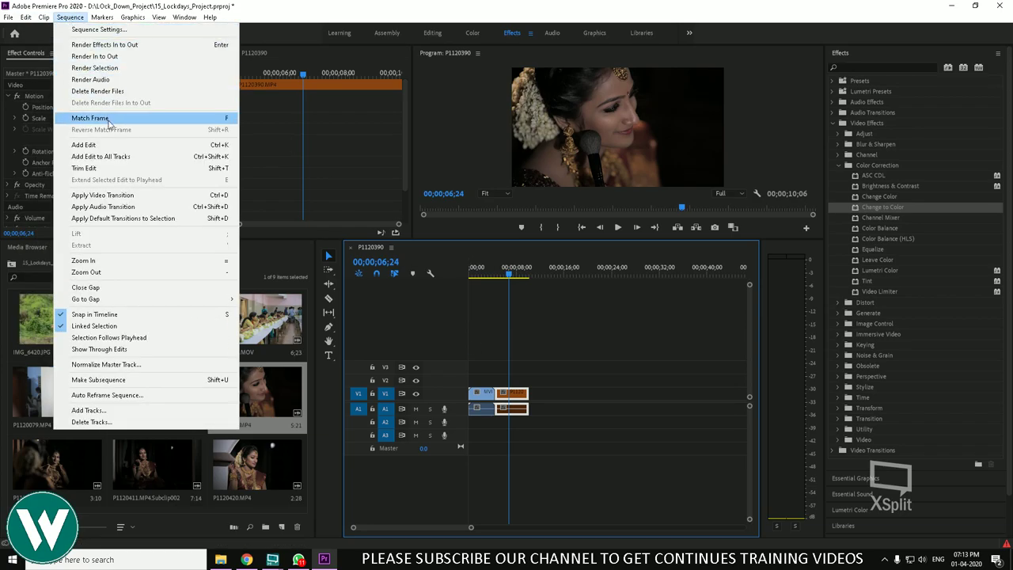
{"action": "left_click", "coordinate": [118, 117]}
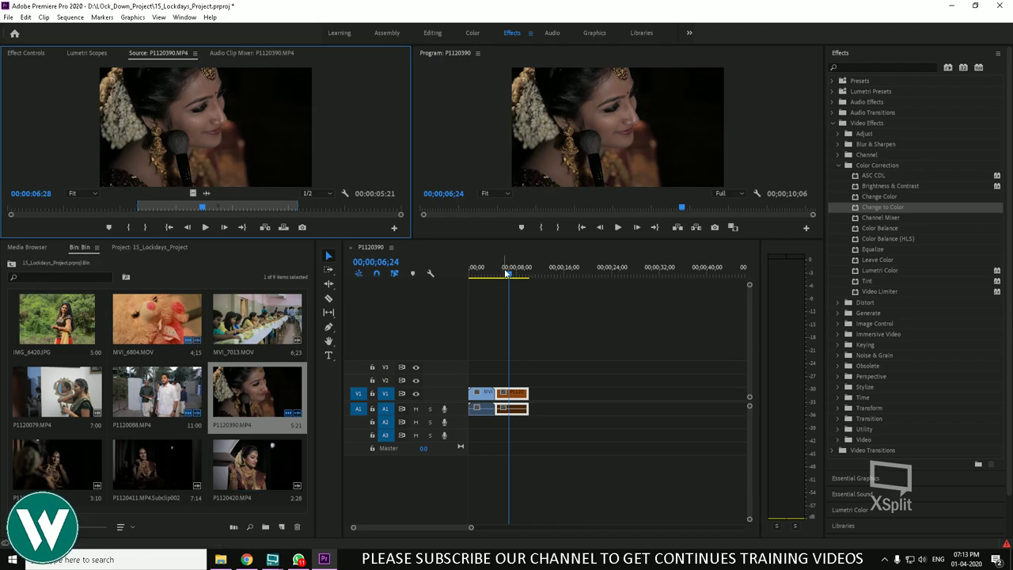
Preview P1120420.MP4, then Match Frame the timeline clip at about 8 seconds
{"action": "left_click_drag", "start_coordinate": [508, 272], "coordinate": [523, 286]}
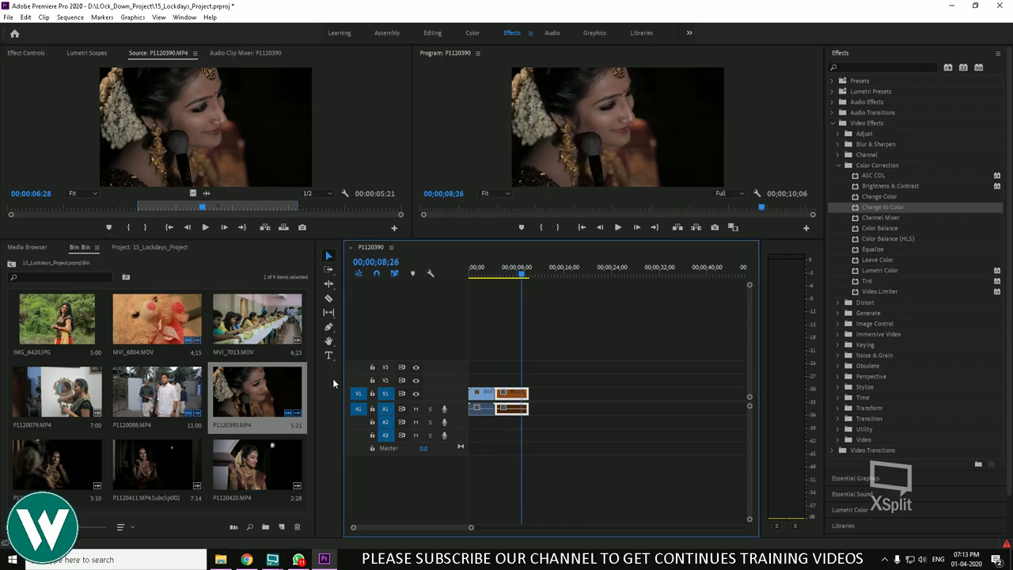
{"action": "double_click", "coordinate": [277, 451]}
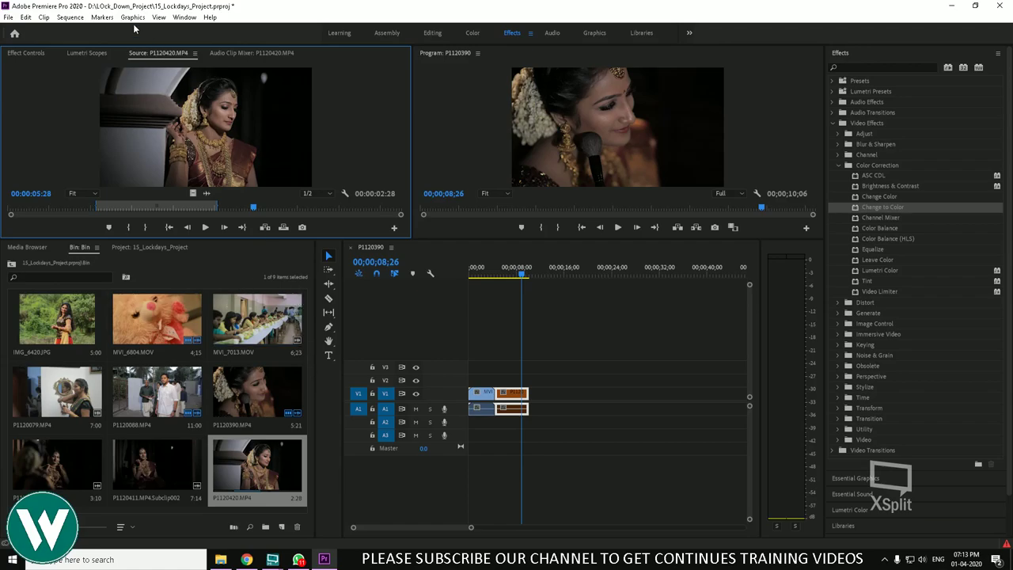
{"action": "left_click", "coordinate": [100, 18]}
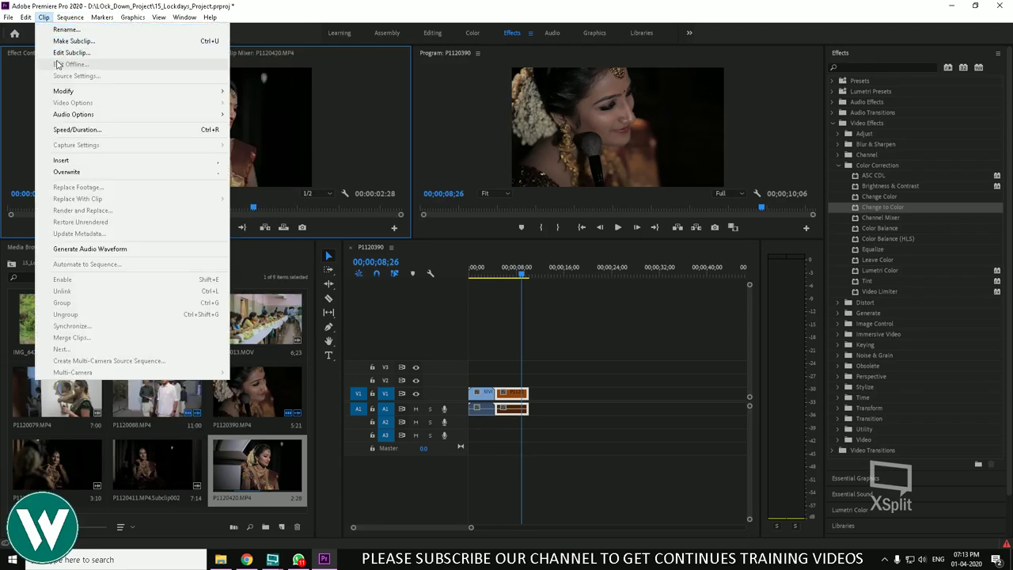
{"action": "mouse_move", "coordinate": [66, 21]}
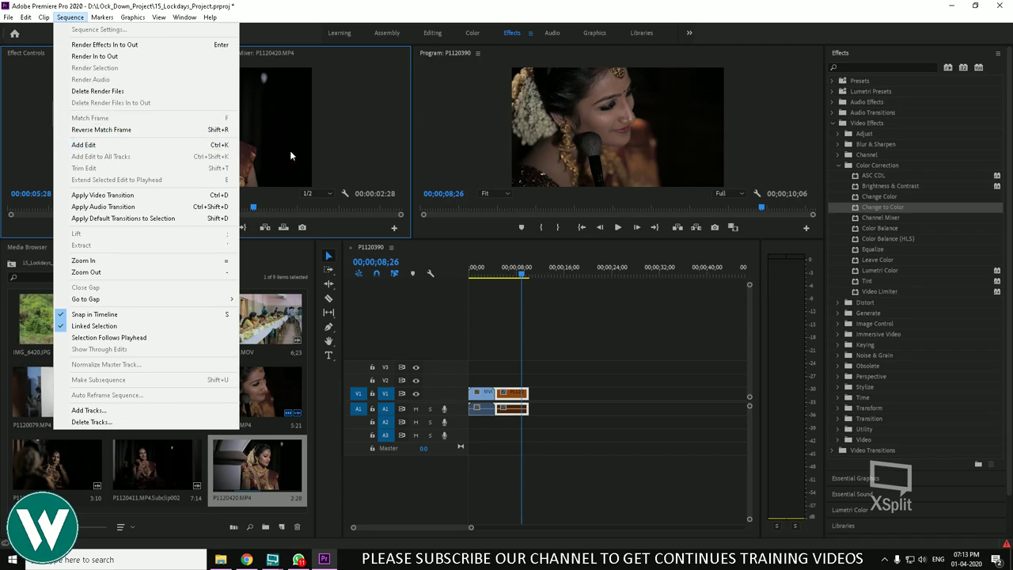
{"action": "left_click", "coordinate": [578, 321]}
{"action": "left_click", "coordinate": [510, 392]}
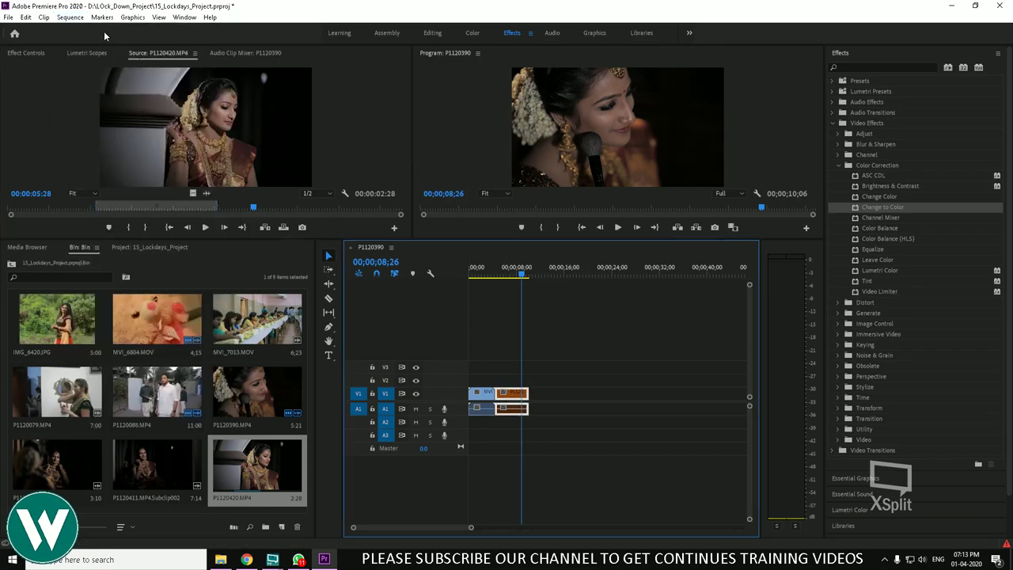
{"action": "left_click", "coordinate": [70, 18]}
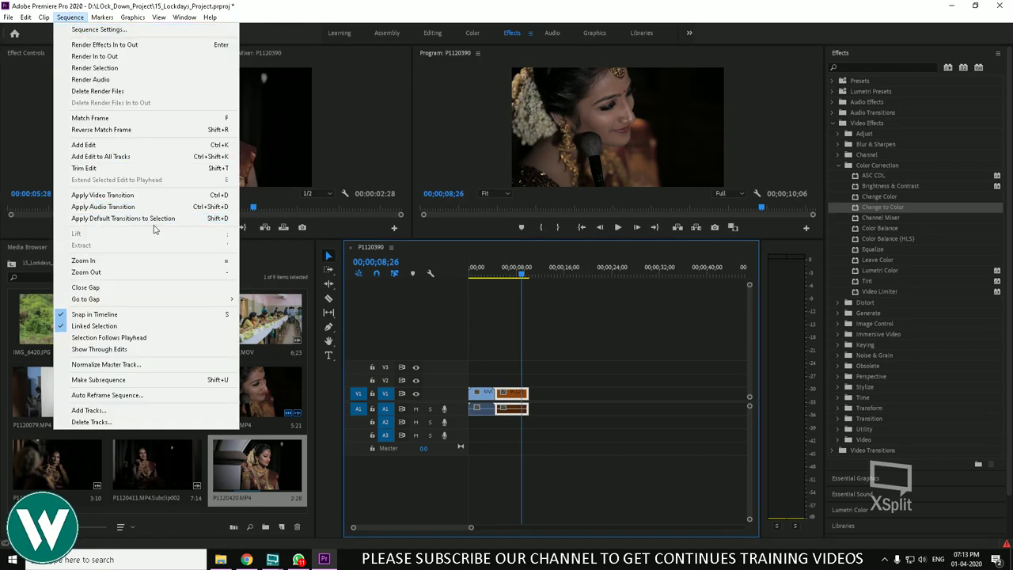
{"action": "left_click", "coordinate": [120, 119]}
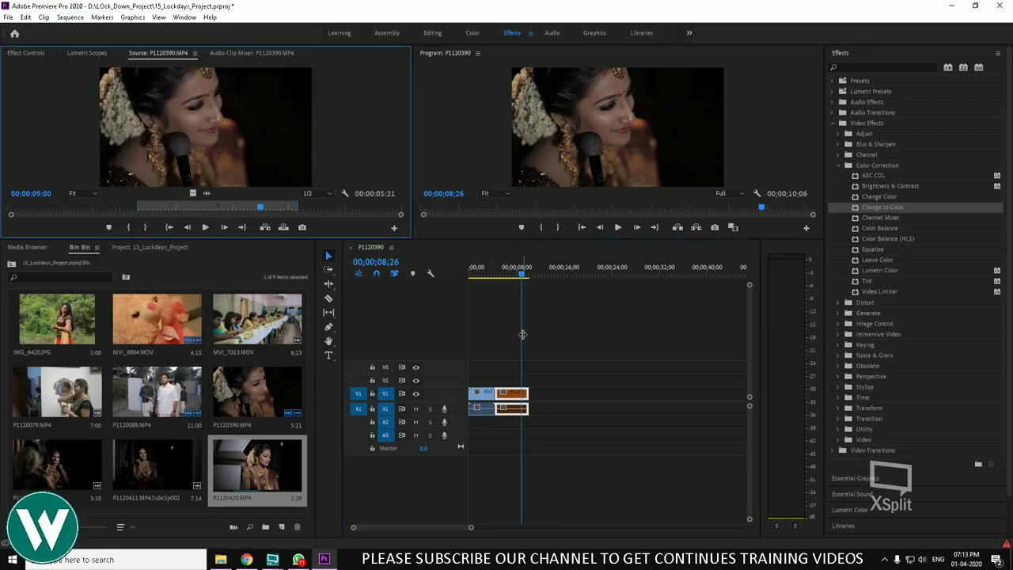
Rerun Match Frame from the timeline to load P1120390.MP4 at 00;00;09;00
{"action": "left_click", "coordinate": [491, 160]}
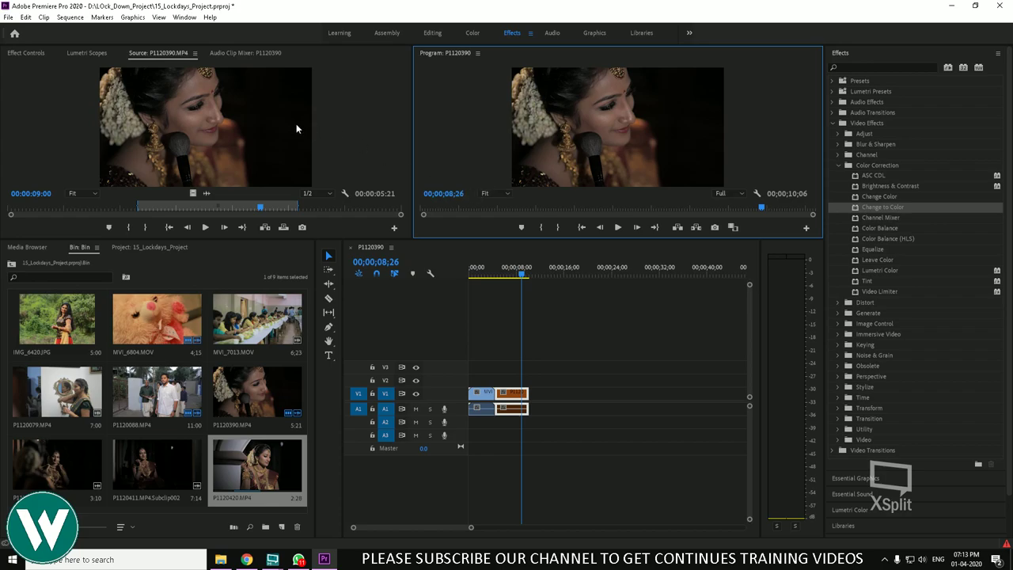
{"action": "left_click", "coordinate": [514, 355]}
{"action": "left_click", "coordinate": [71, 17]}
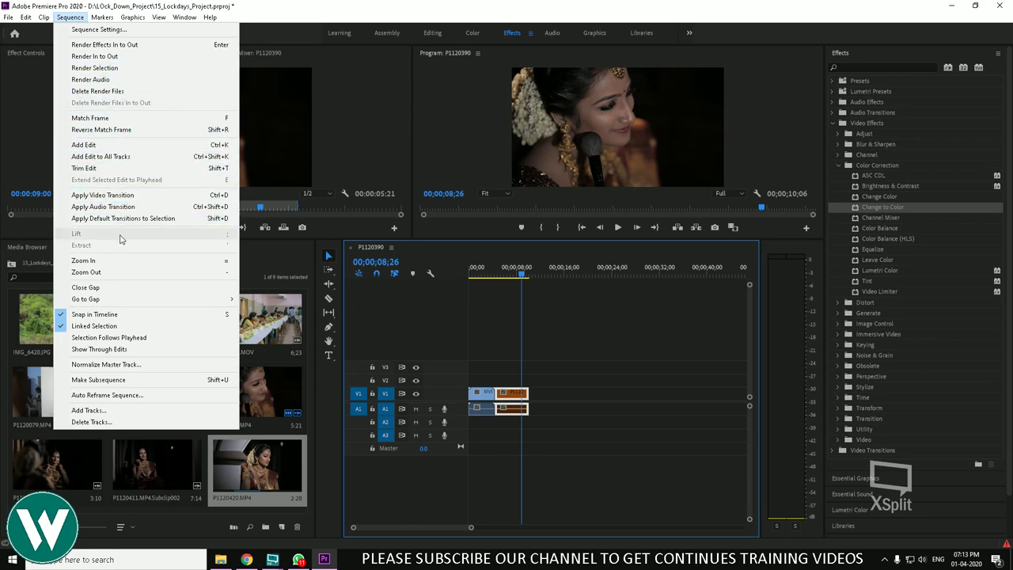
{"action": "left_click", "coordinate": [112, 118]}
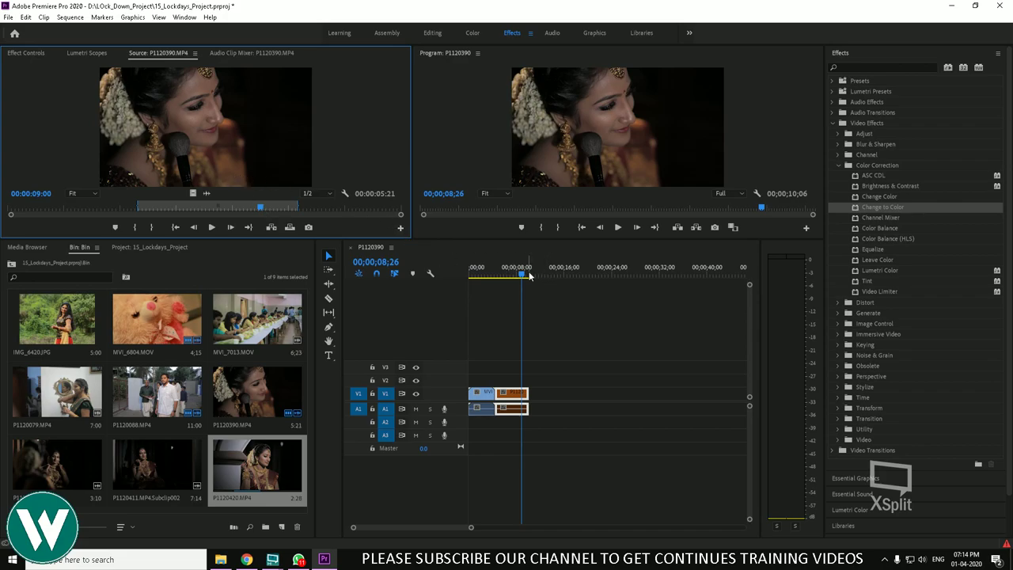
Match Frame MVI_6804.MOV at the sequence start and show its video instead of the waveform
{"action": "left_click_drag", "start_coordinate": [530, 275], "coordinate": [475, 325]}
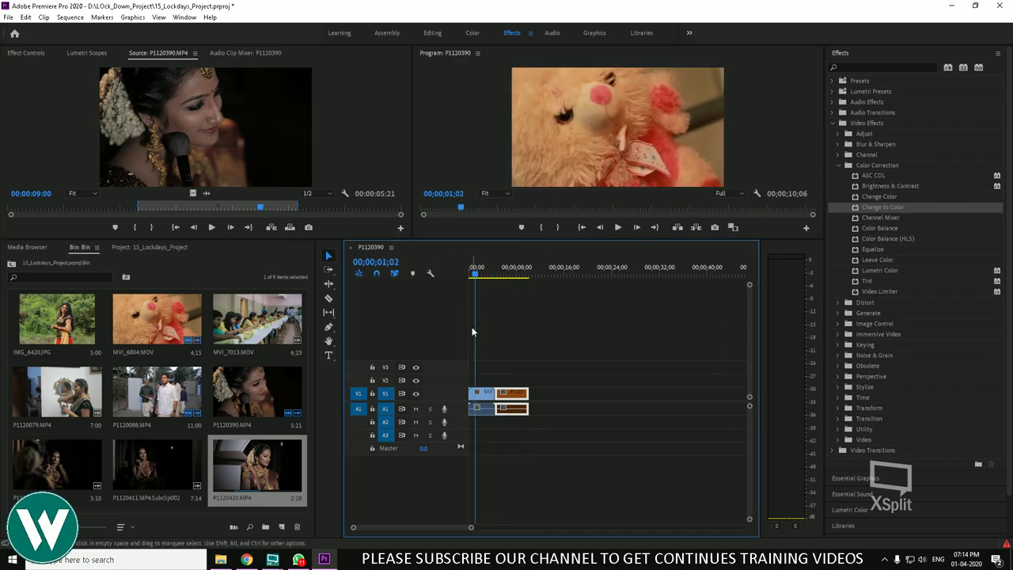
{"action": "left_click", "coordinate": [483, 395]}
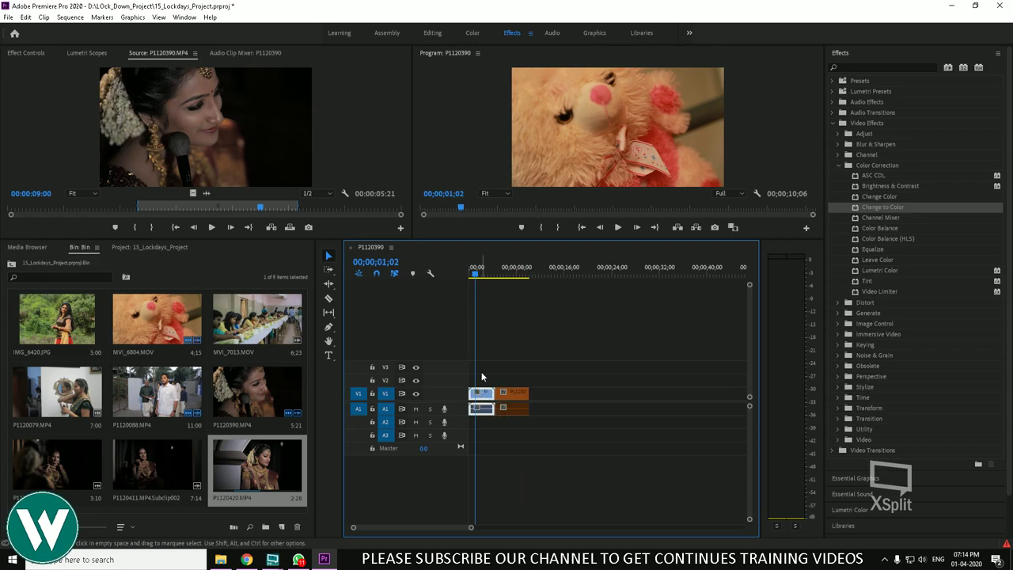
{"action": "left_click", "coordinate": [78, 18]}
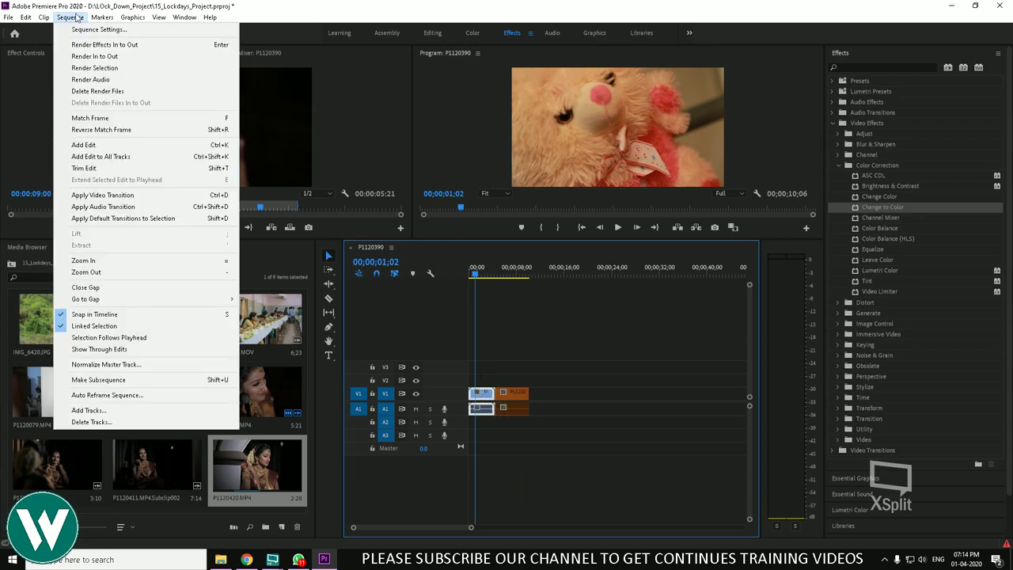
{"action": "left_click", "coordinate": [93, 118]}
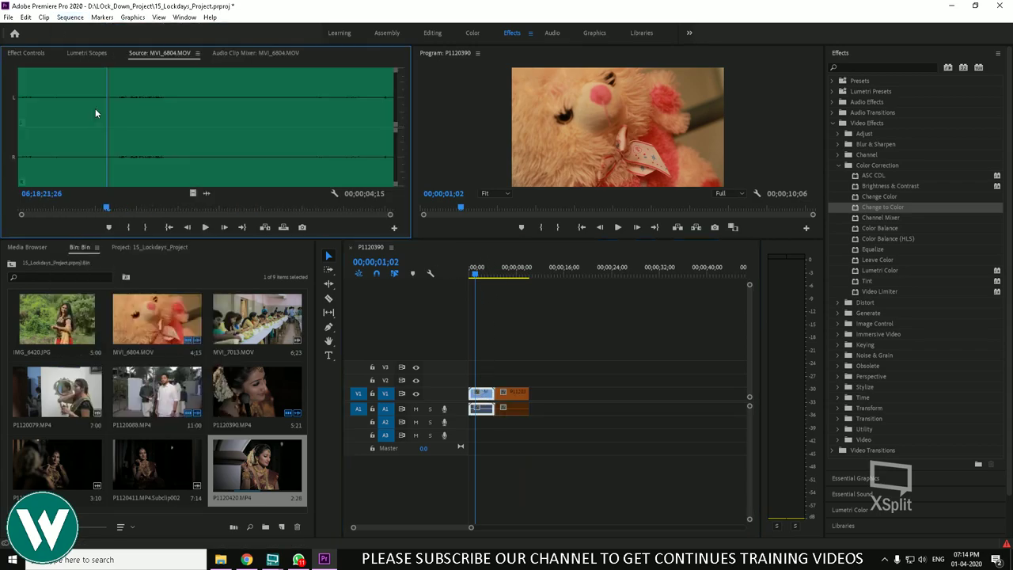
{"action": "left_click", "coordinate": [189, 193]}
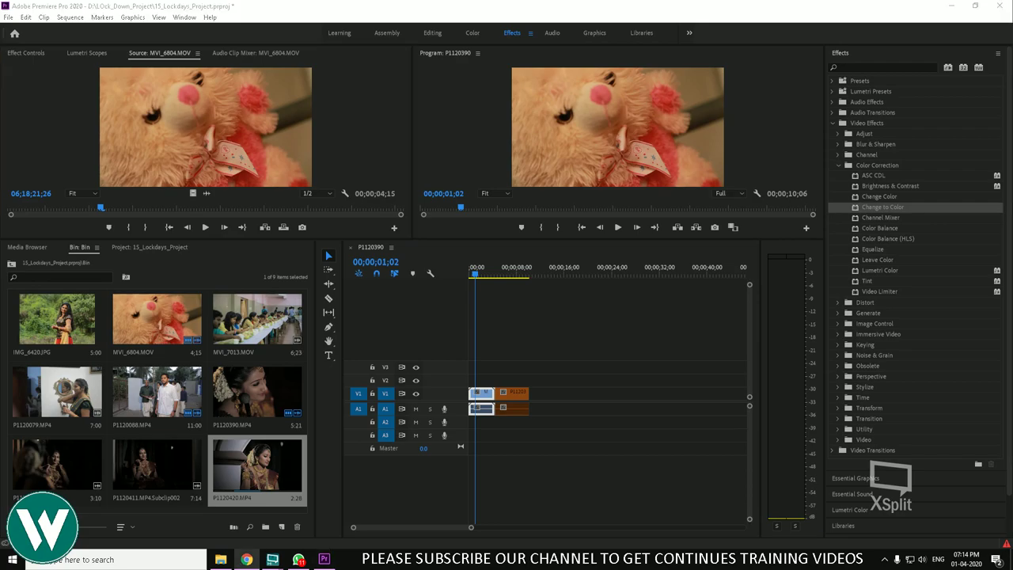
{"action": "left_click", "coordinate": [665, 331]}
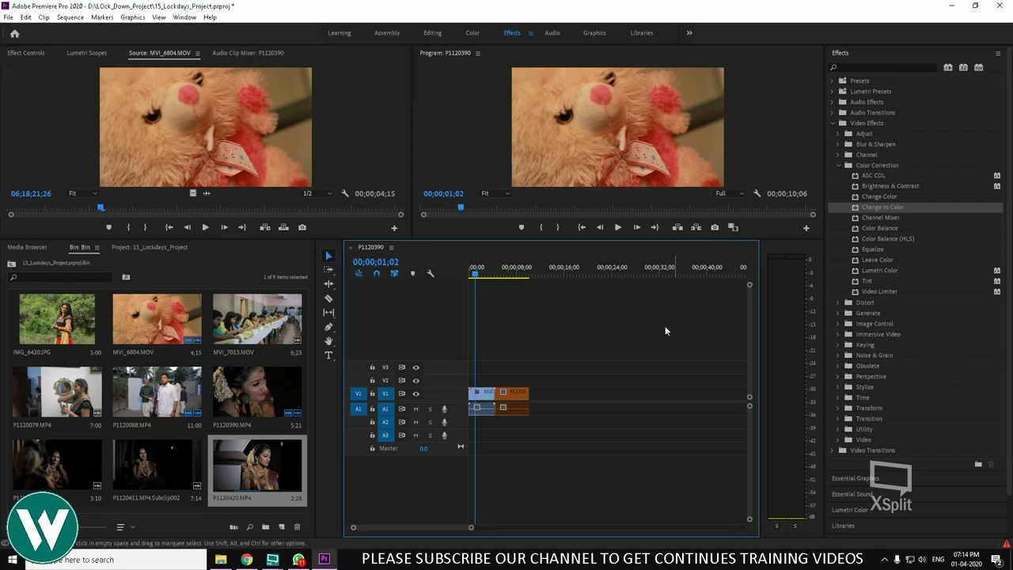
{"action": "left_click", "coordinate": [70, 17]}
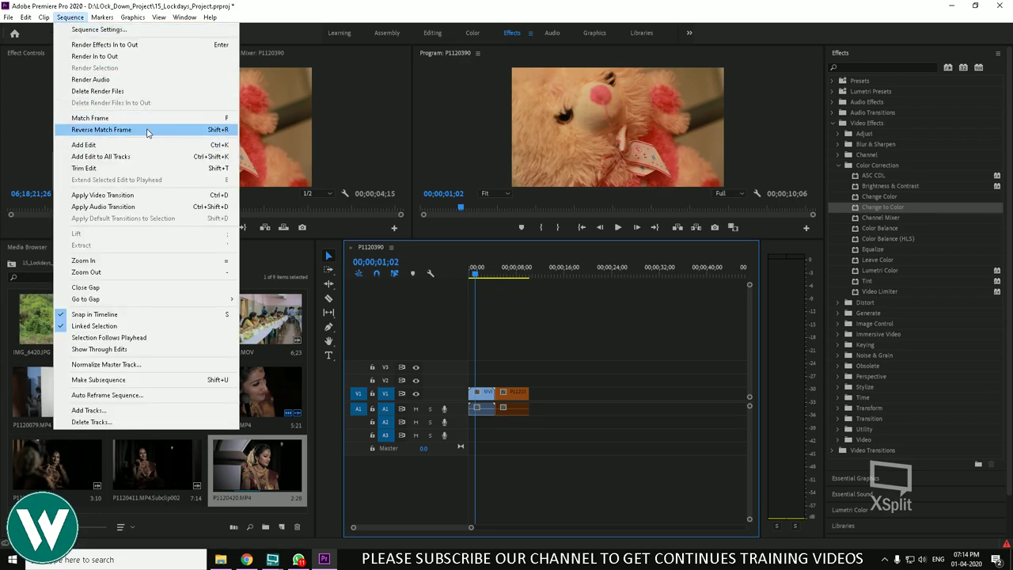
Use Reverse Match Frame to return the sequence playhead to the teddy source frame
{"action": "left_click", "coordinate": [492, 305]}
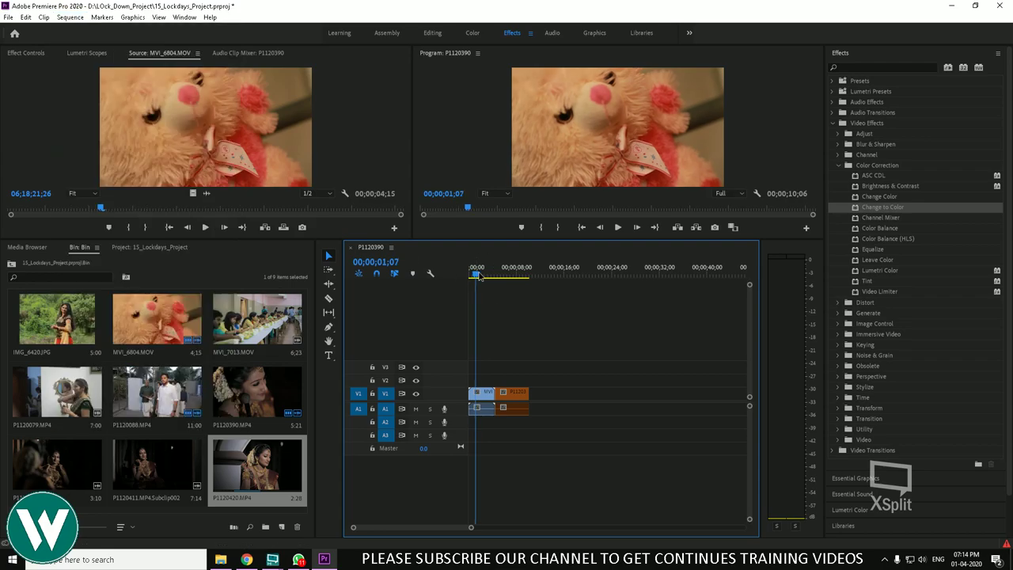
{"action": "left_click_drag", "start_coordinate": [507, 274], "coordinate": [545, 275]}
{"action": "left_click", "coordinate": [268, 153]}
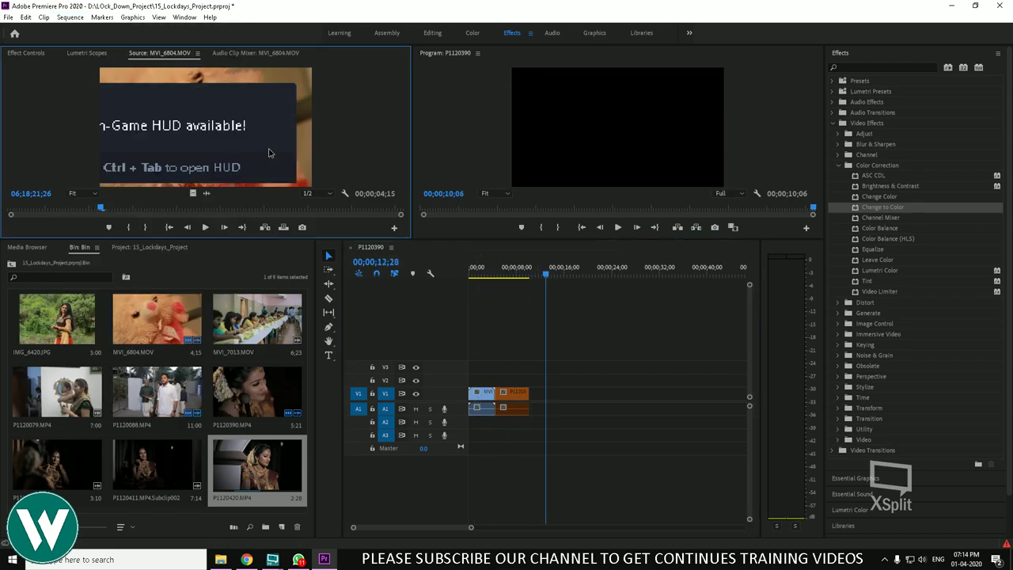
{"action": "left_click", "coordinate": [70, 16]}
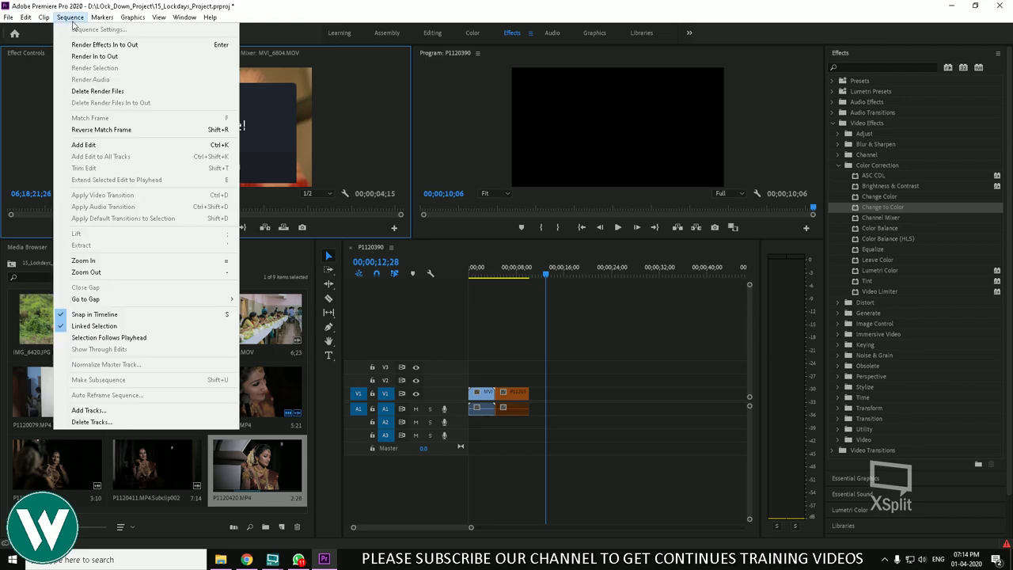
{"action": "left_click", "coordinate": [92, 131]}
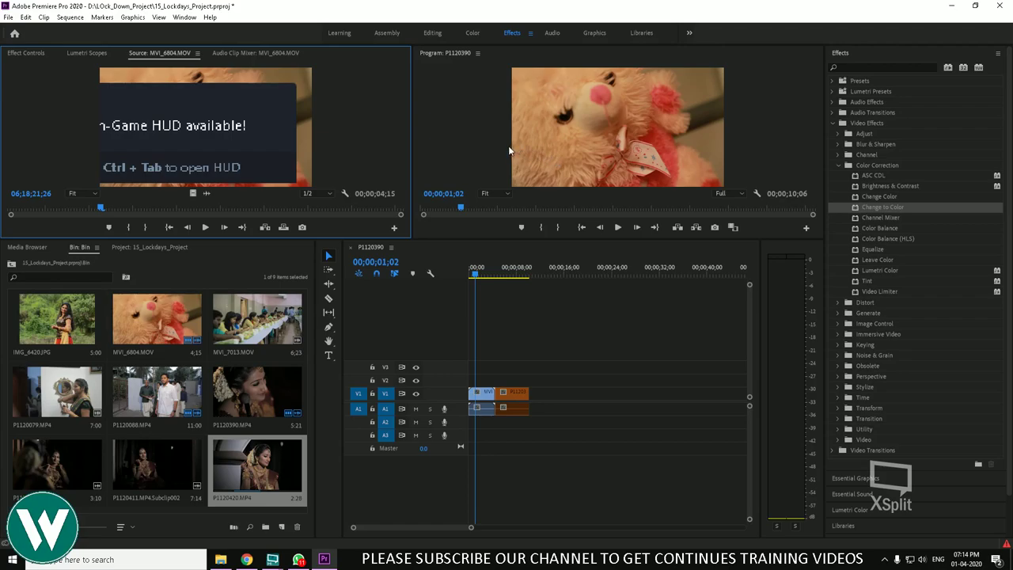
Append MVI_7013.MOV to V1 after P1120390, extending the sequence to 00;00;16;29
{"action": "left_click", "coordinate": [582, 286]}
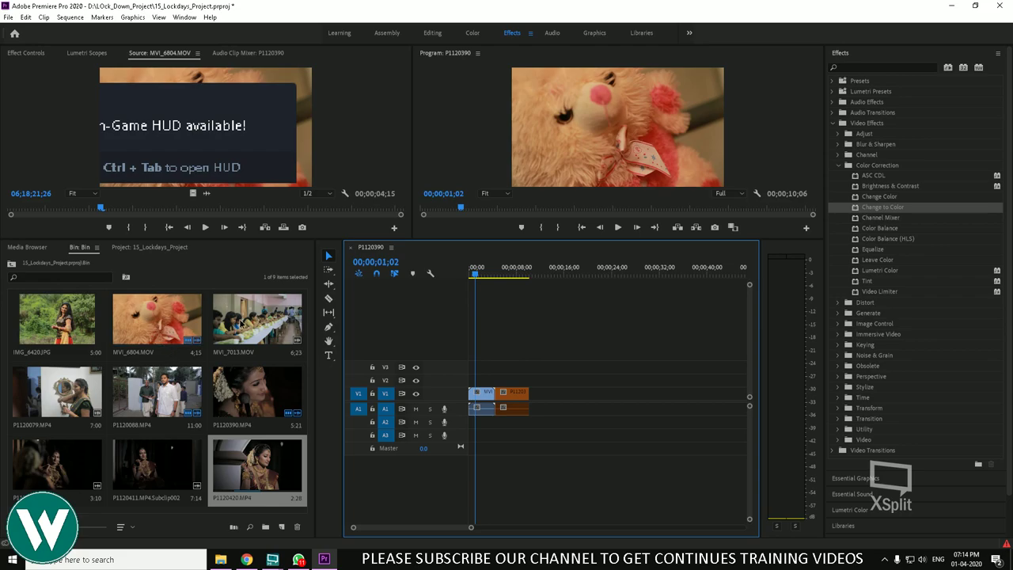
{"action": "double_click", "coordinate": [242, 325]}
{"action": "left_click_drag", "start_coordinate": [288, 318], "coordinate": [550, 392]}
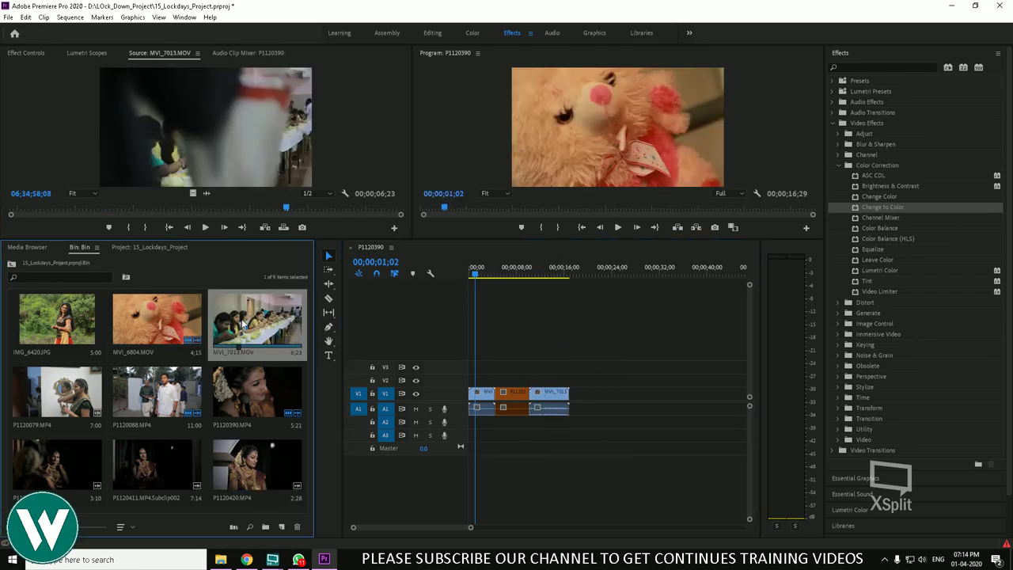
Reverse Match Frame an earlier MVI_7013 source frame onto the sequence, then dismiss the save error
{"action": "left_click_drag", "start_coordinate": [130, 206], "coordinate": [102, 210]}
{"action": "left_click", "coordinate": [69, 18]}
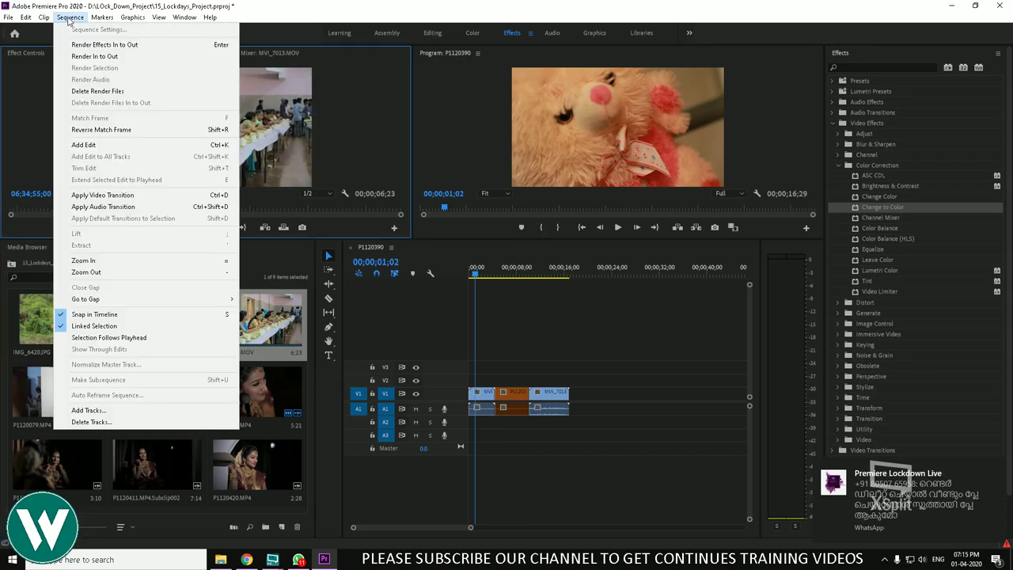
{"action": "left_click", "coordinate": [98, 130]}
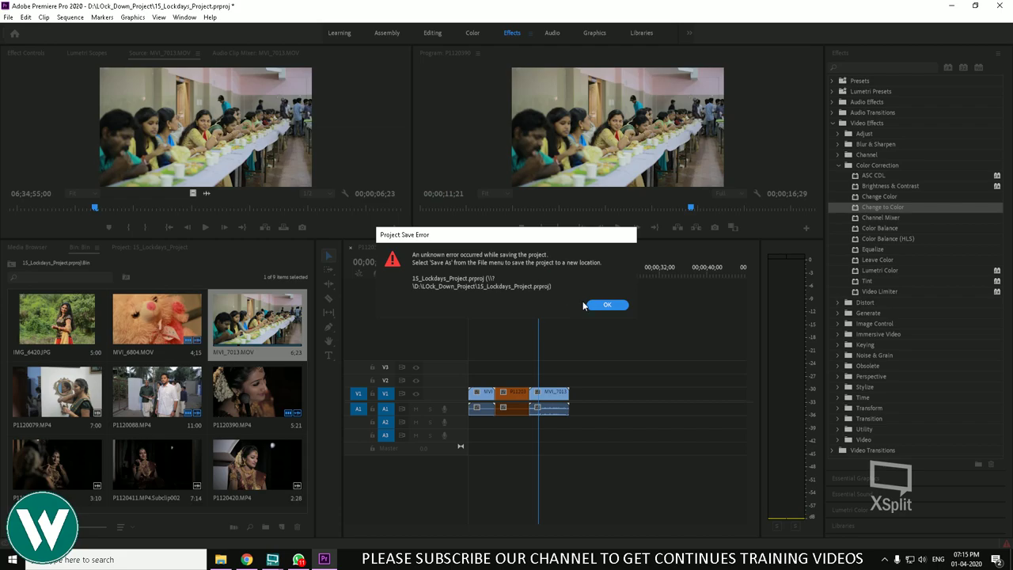
{"action": "left_click", "coordinate": [592, 307]}
{"action": "left_click_drag", "start_coordinate": [539, 273], "coordinate": [552, 306]}
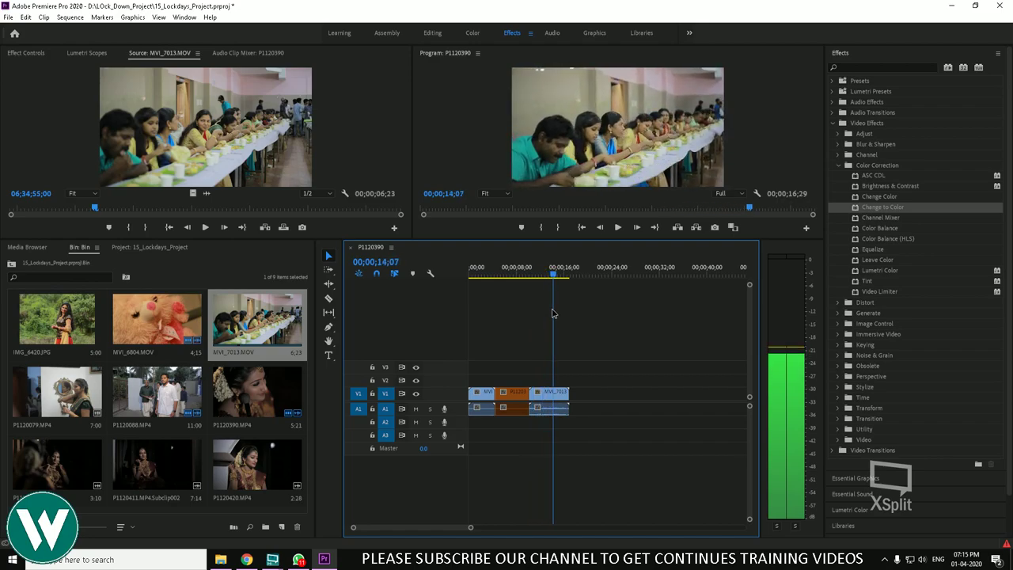
{"action": "mouse_move", "coordinate": [520, 276]}
{"action": "left_mouse_down"}
{"action": "mouse_move", "coordinate": [506, 282]}
{"action": "mouse_move", "coordinate": [522, 281]}
{"action": "left_mouse_up"}
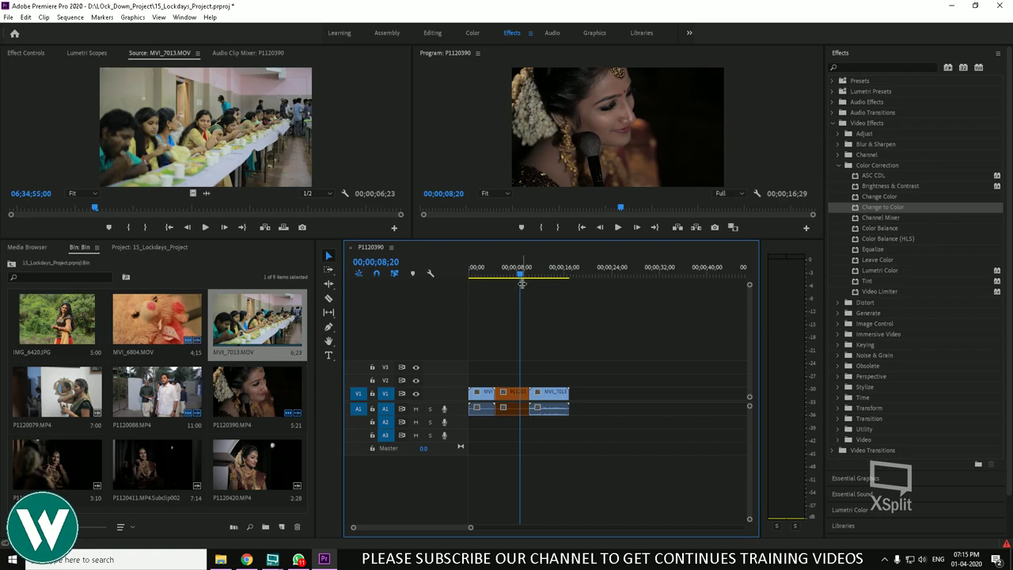
{"action": "left_click_drag", "start_coordinate": [522, 283], "coordinate": [515, 306]}
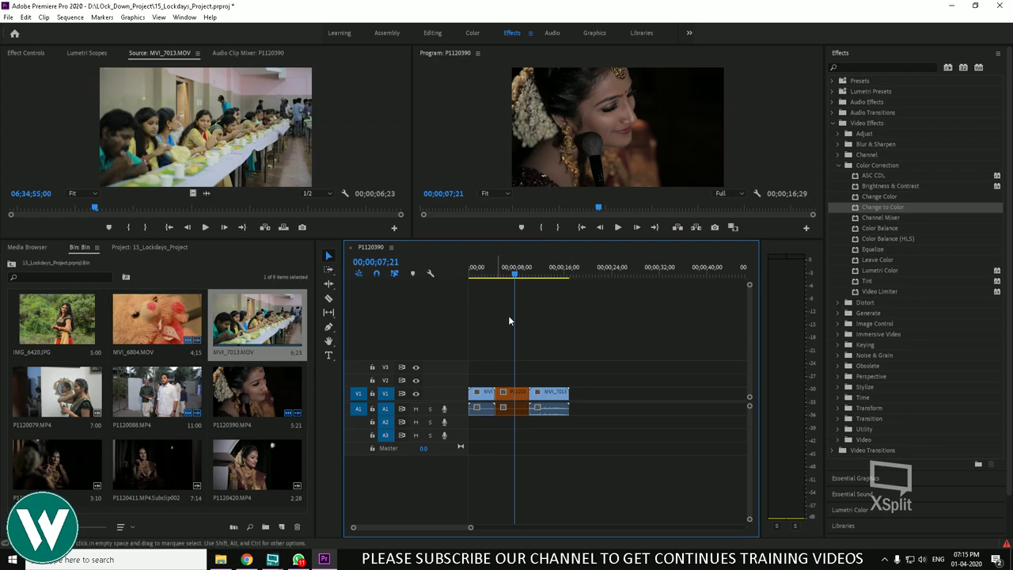
Reverse Match Frame a P1120390 bride frame in the sequence, then scrub into the MVI_7013 clip
{"action": "left_click_drag", "start_coordinate": [535, 276], "coordinate": [490, 275]}
{"action": "double_click", "coordinate": [255, 391]}
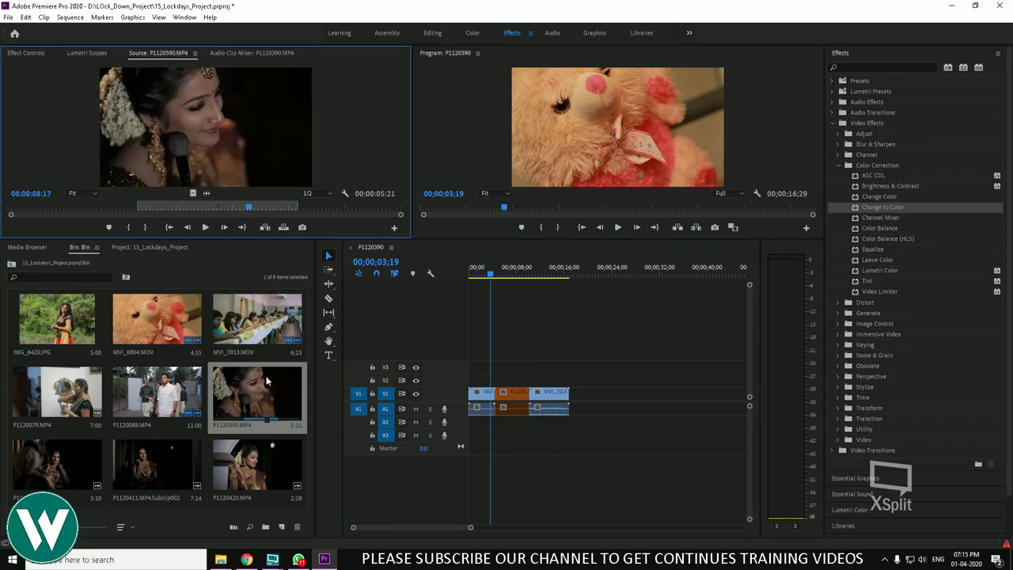
{"action": "mouse_move", "coordinate": [242, 209]}
{"action": "left_mouse_down"}
{"action": "mouse_move", "coordinate": [131, 207]}
{"action": "mouse_move", "coordinate": [244, 220]}
{"action": "left_mouse_up"}
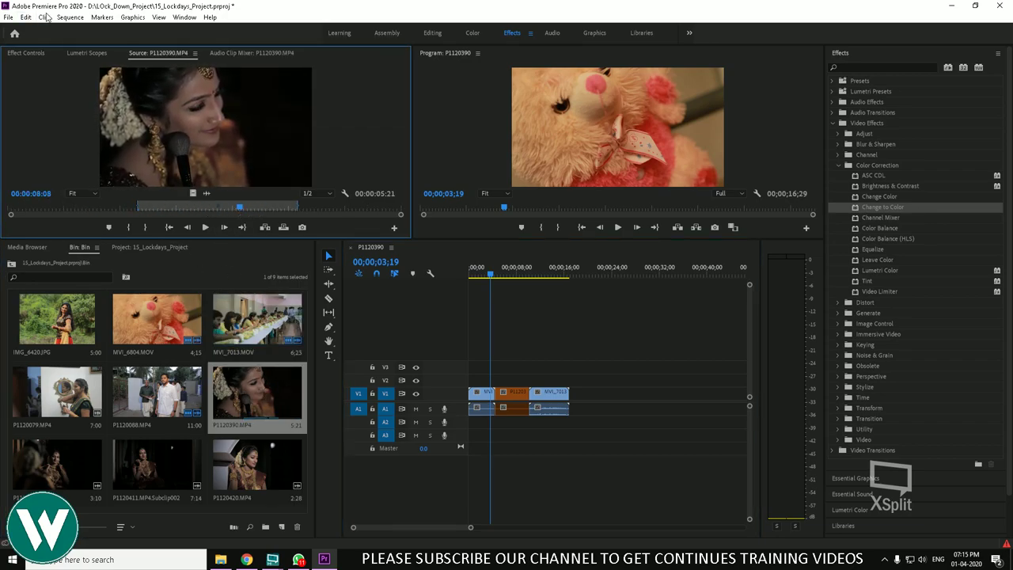
{"action": "left_click", "coordinate": [70, 16]}
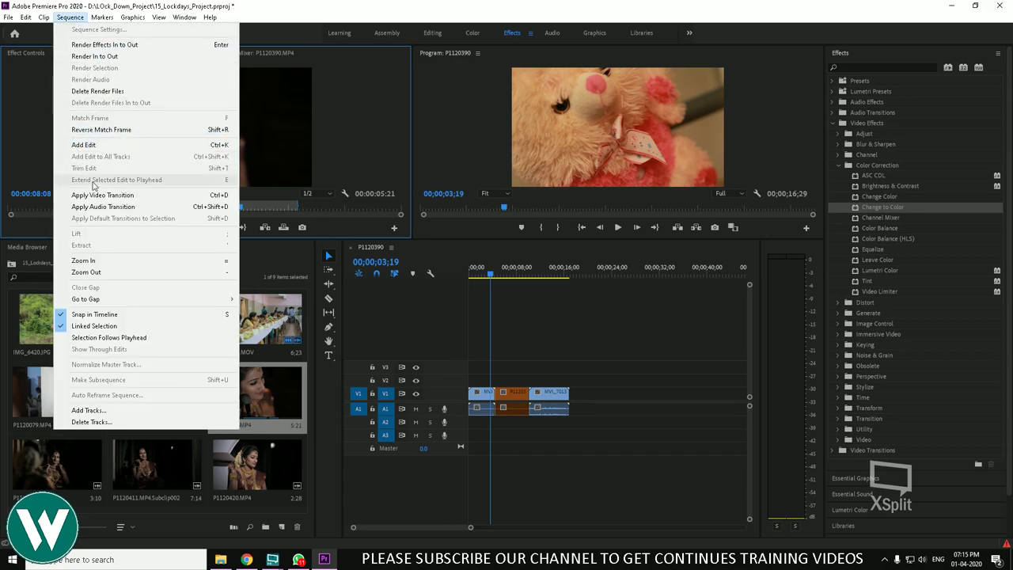
{"action": "left_click", "coordinate": [118, 132]}
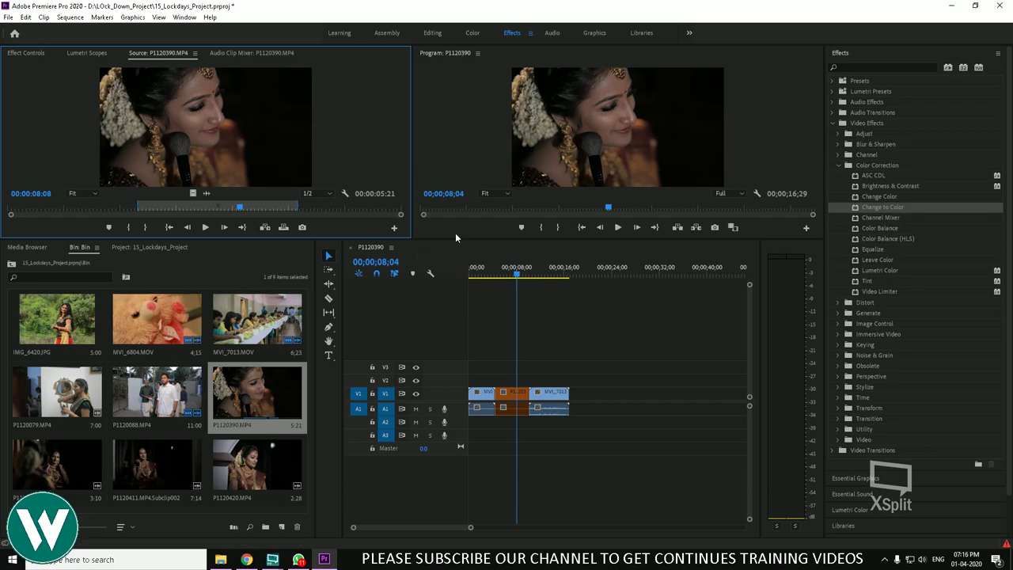
{"action": "left_click", "coordinate": [620, 299]}
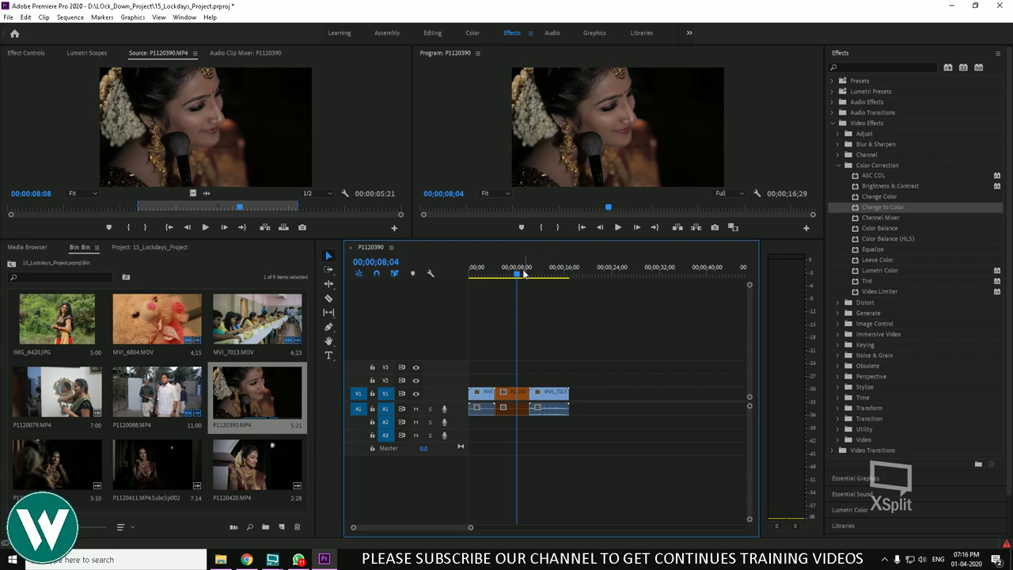
{"action": "left_click_drag", "start_coordinate": [523, 274], "coordinate": [546, 285]}
Match Frame MVI_7013 at 12;25, set an In point, and drop its video only onto V2
{"action": "key", "text": "d"}
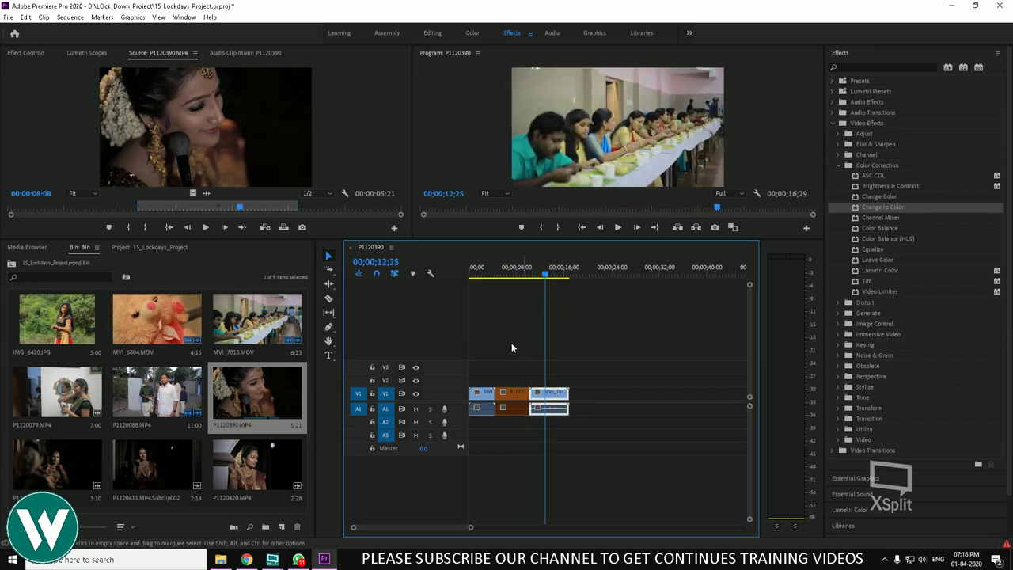
{"action": "left_click", "coordinate": [70, 16]}
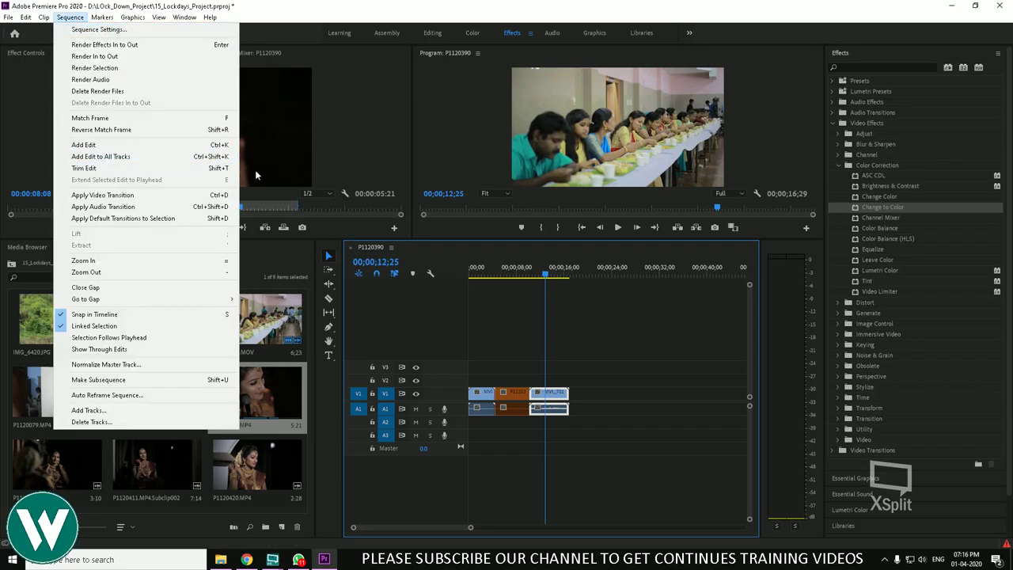
{"action": "left_click", "coordinate": [159, 120]}
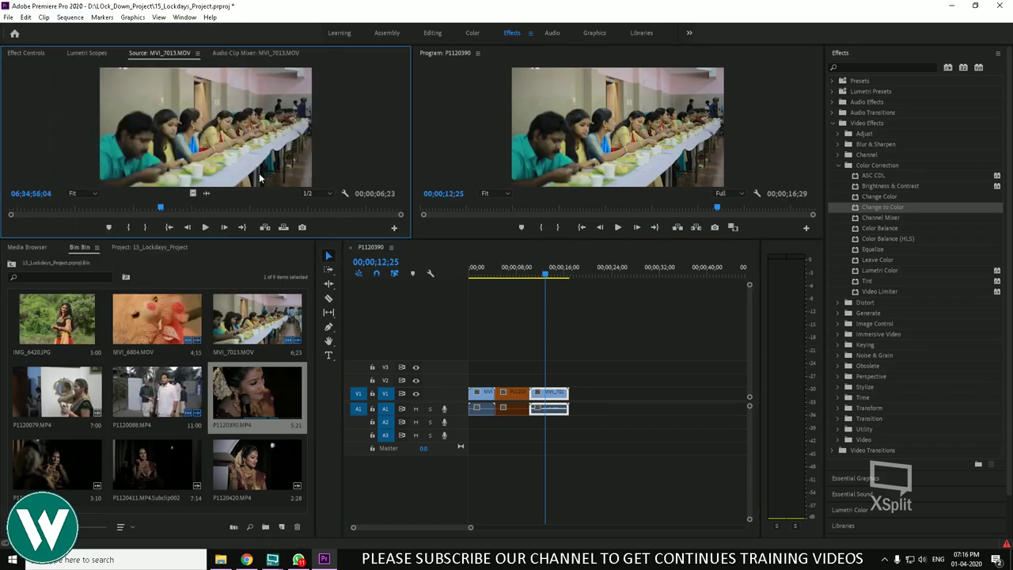
{"action": "key", "text": "i"}
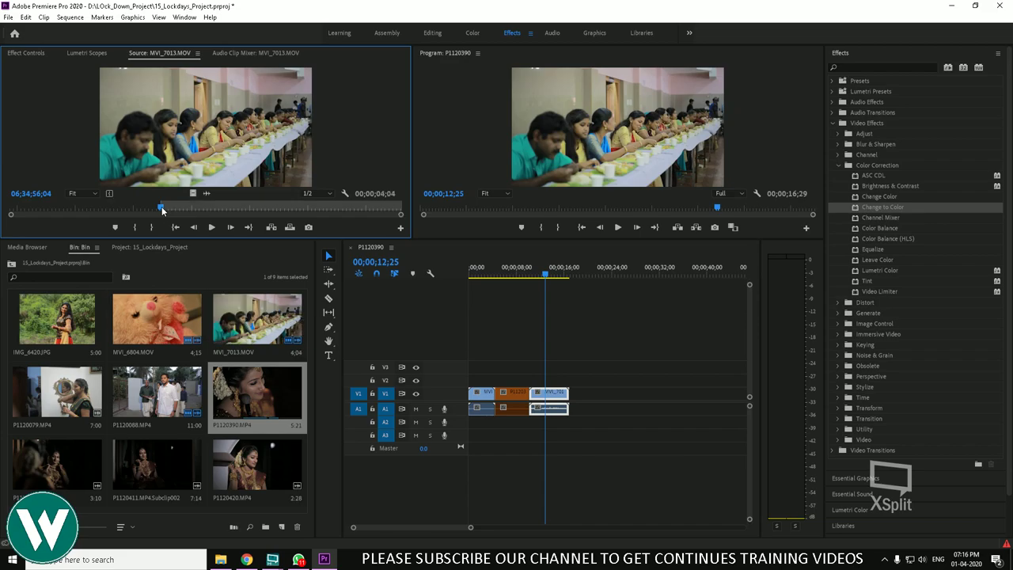
{"action": "left_click_drag", "start_coordinate": [195, 193], "coordinate": [538, 357]}
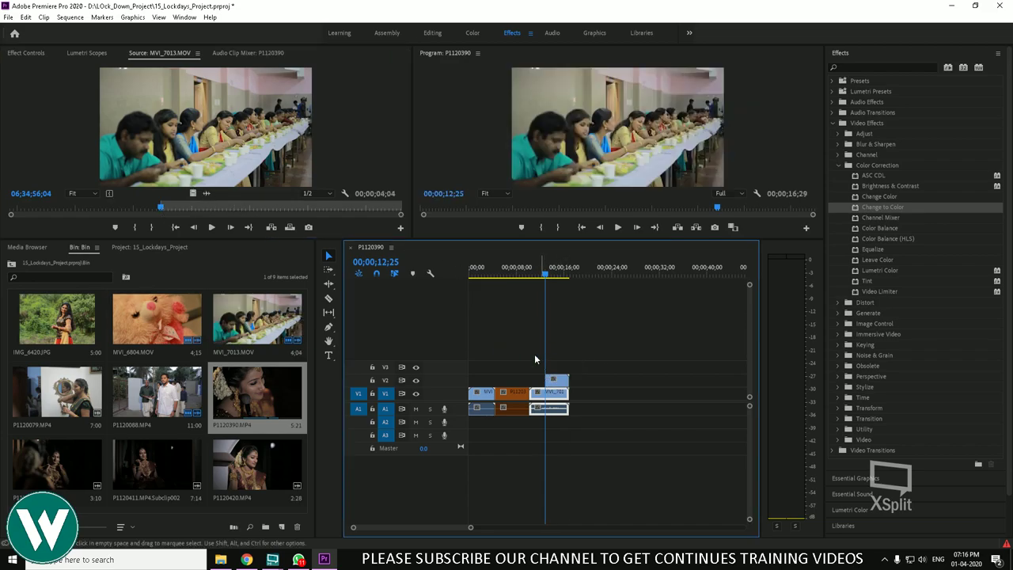
Play and scrub the sequence to preview the V2 overlay
{"action": "key", "text": "space"}
{"action": "left_click", "coordinate": [543, 267]}
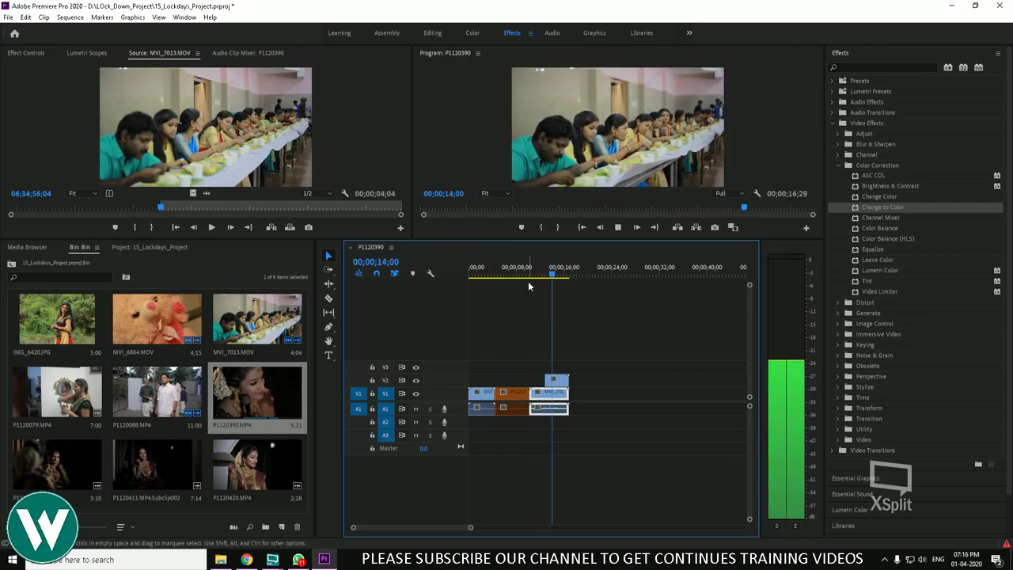
{"action": "key", "text": "space"}
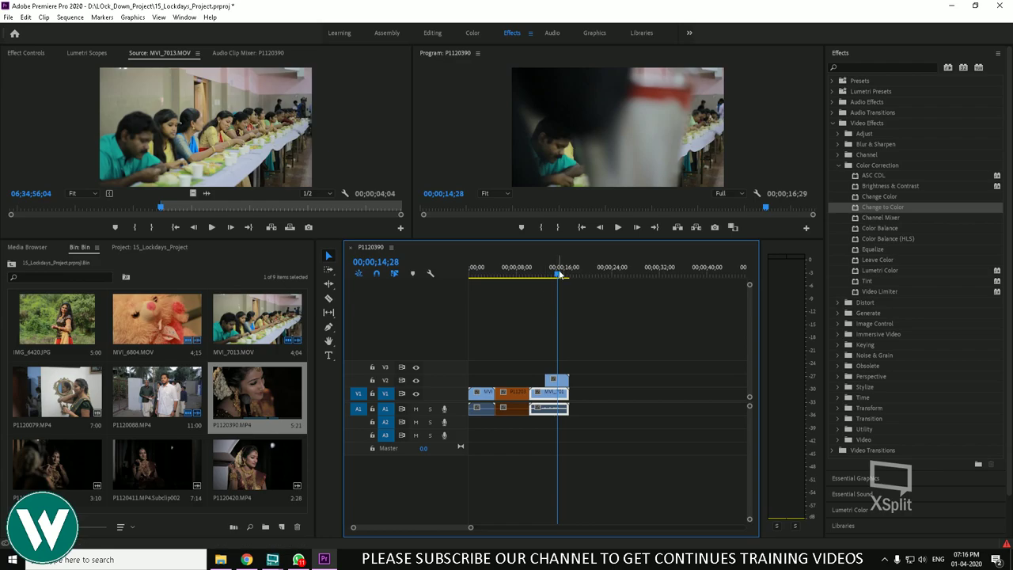
{"action": "left_click_drag", "start_coordinate": [559, 273], "coordinate": [543, 303]}
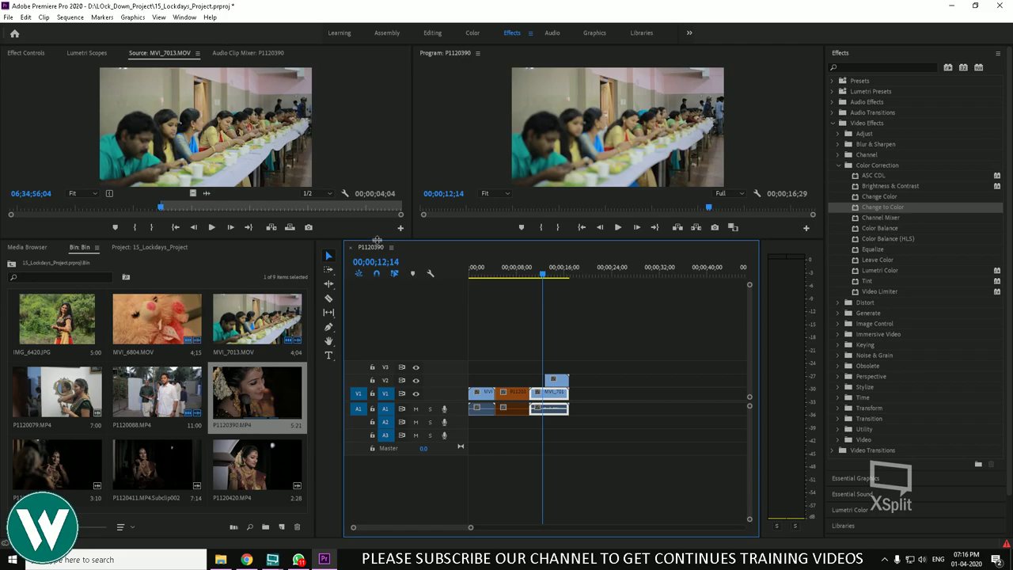
{"action": "left_click", "coordinate": [70, 17]}
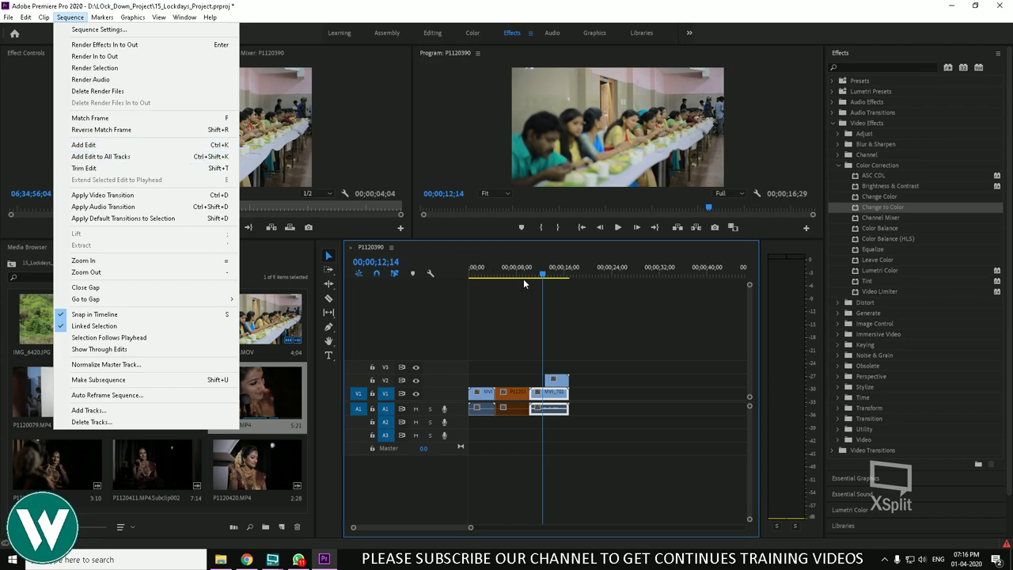
Add edits across the sequence clips at 12;14 and at 01;20 in the teddy clip
{"action": "left_click", "coordinate": [124, 148]}
{"action": "left_click", "coordinate": [479, 273]}
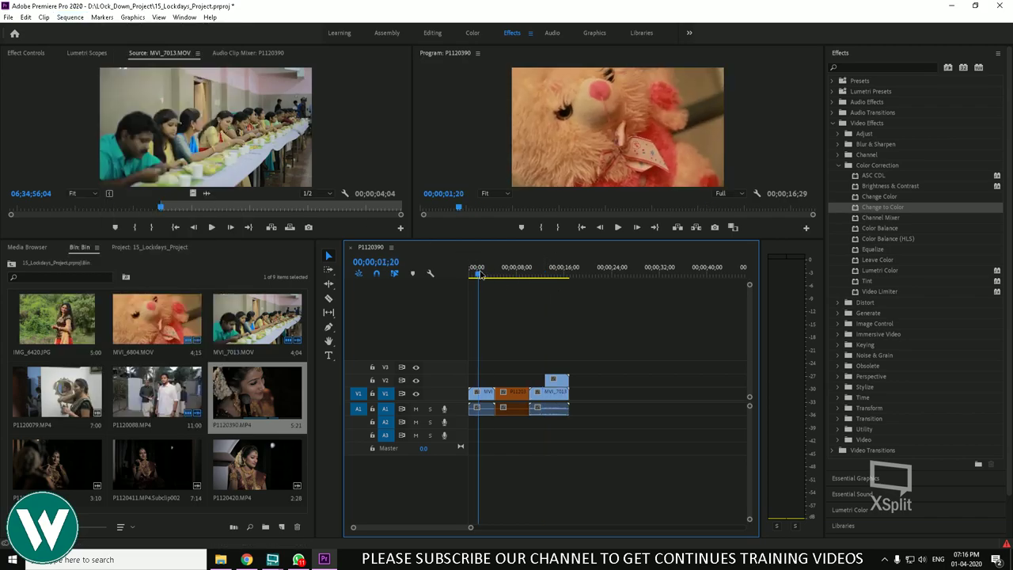
{"action": "left_click", "coordinate": [71, 17]}
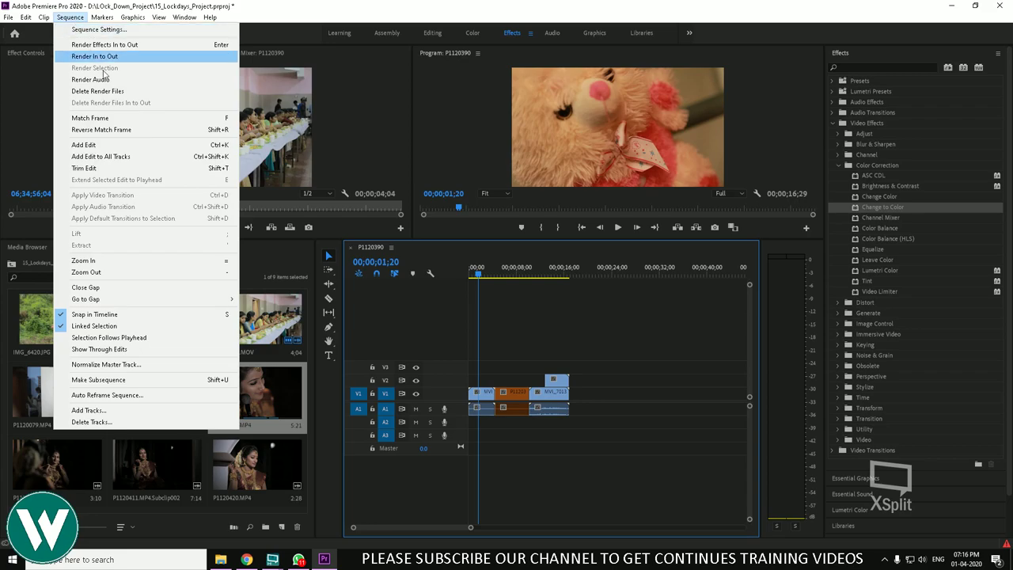
{"action": "left_click", "coordinate": [165, 144]}
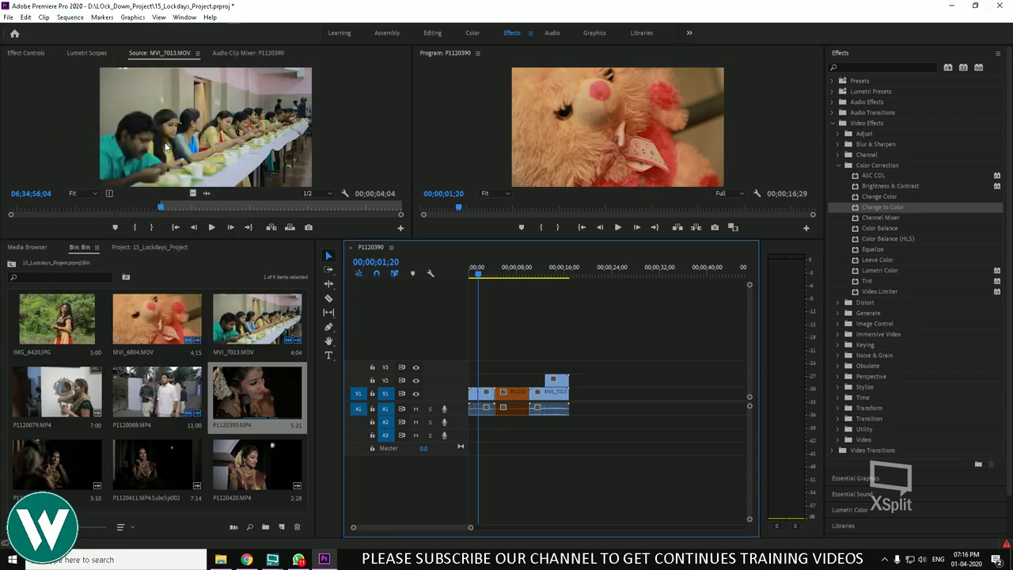
Razor-cut the bride clip at 07;29, start a Trim Edit near 07;13, and cut the dining-hall clip
{"action": "left_click_drag", "start_coordinate": [481, 272], "coordinate": [516, 272]}
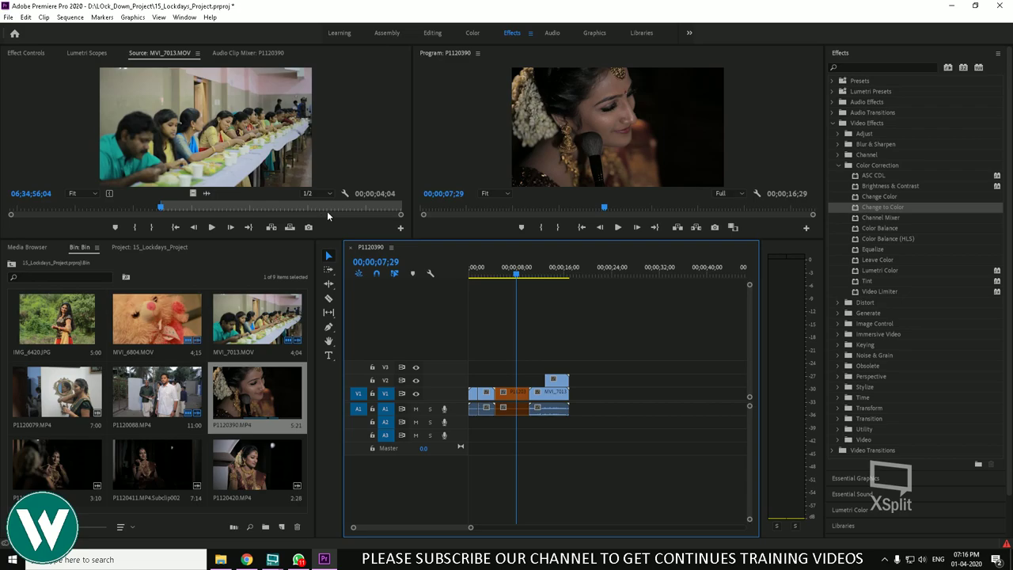
{"action": "left_click", "coordinate": [329, 299]}
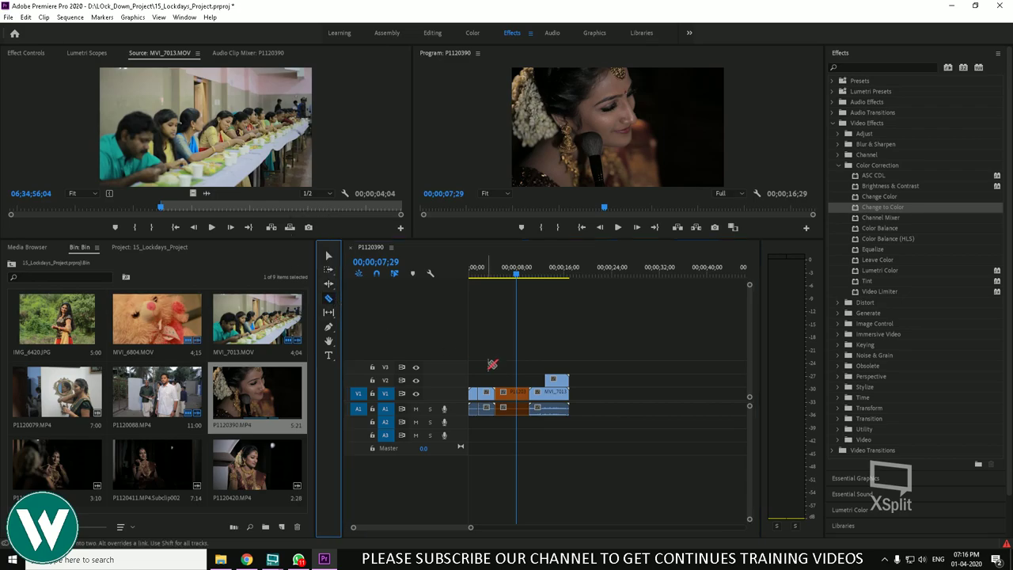
{"action": "left_click", "coordinate": [516, 393]}
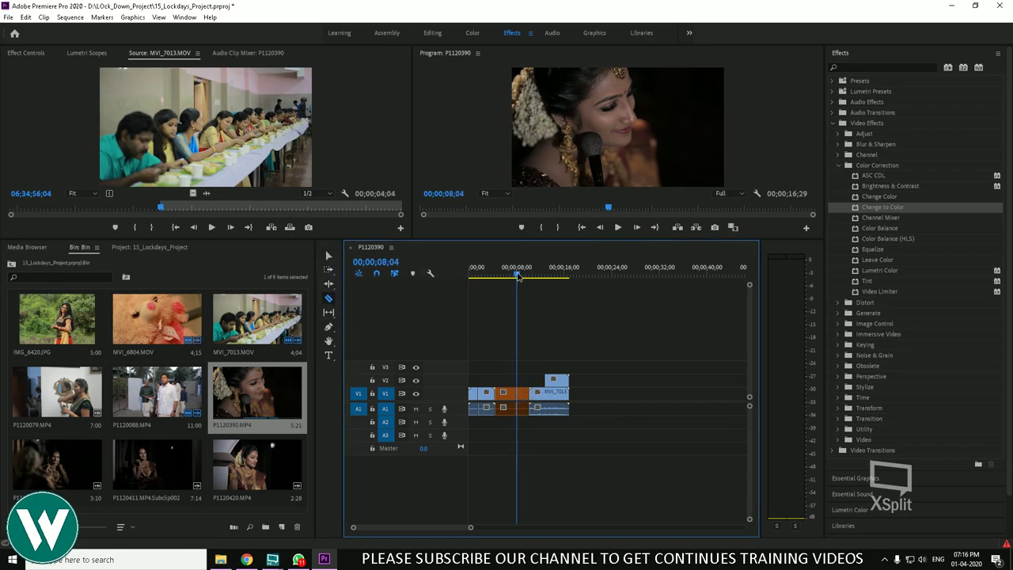
{"action": "mouse_move", "coordinate": [520, 272]}
{"action": "left_mouse_down"}
{"action": "mouse_move", "coordinate": [486, 272]}
{"action": "mouse_move", "coordinate": [513, 272]}
{"action": "left_mouse_up"}
{"action": "left_click", "coordinate": [44, 17]}
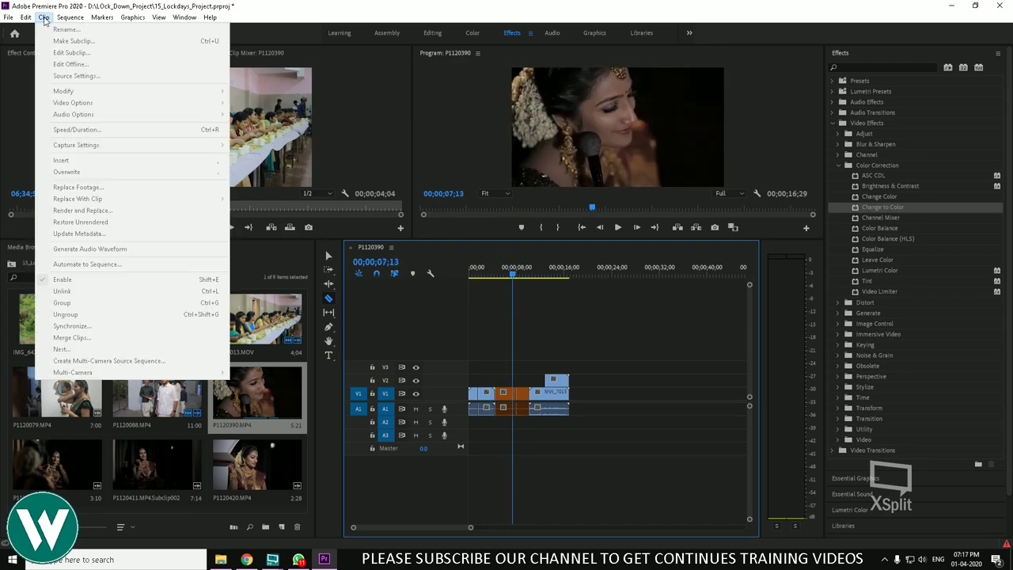
{"action": "mouse_move", "coordinate": [63, 19]}
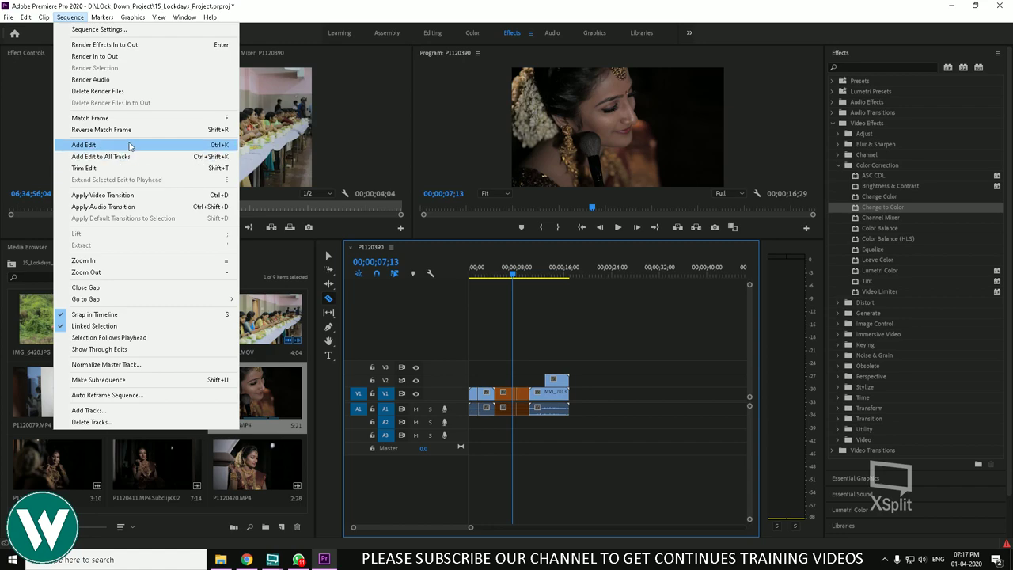
{"action": "left_click", "coordinate": [149, 167]}
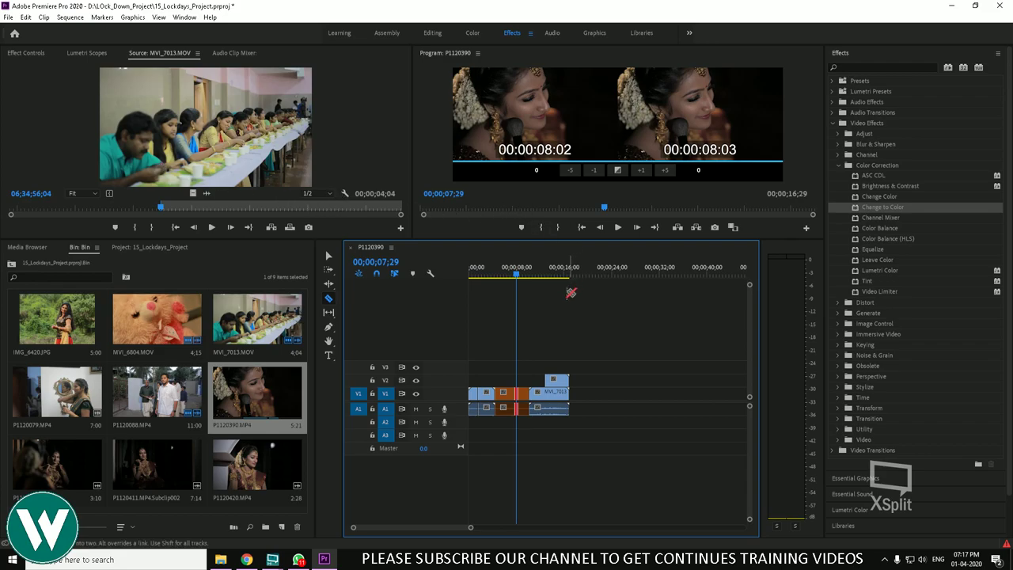
{"action": "left_click", "coordinate": [553, 394]}
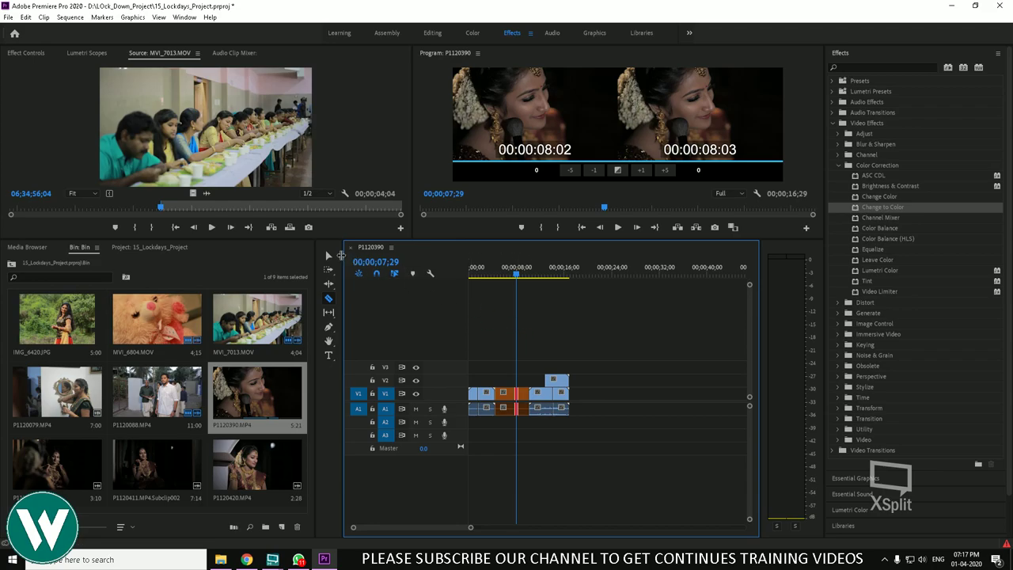
Return to the Selection tool and select the short clip piece at 11;20
{"action": "key", "text": "v"}
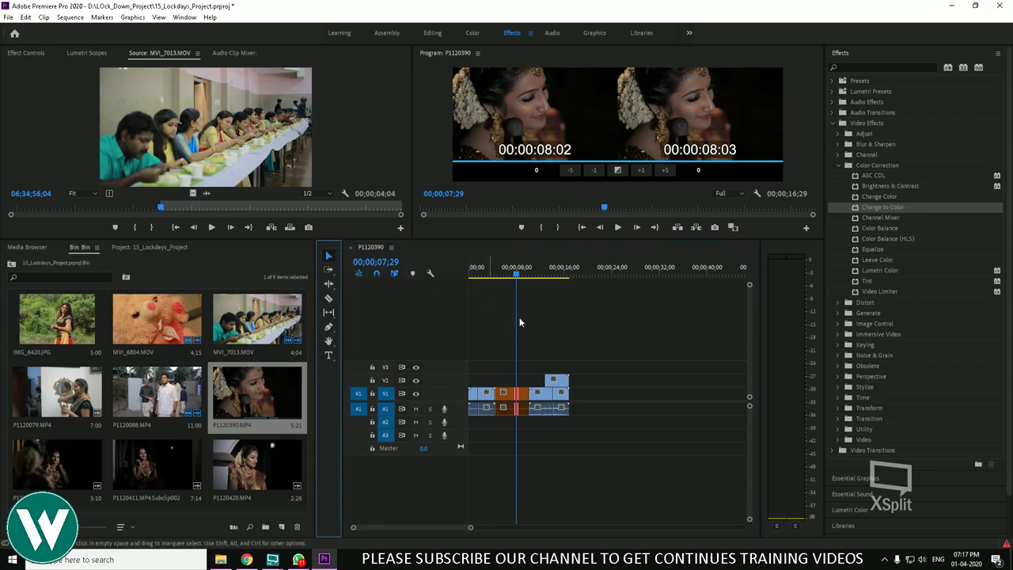
{"action": "left_click", "coordinate": [556, 393]}
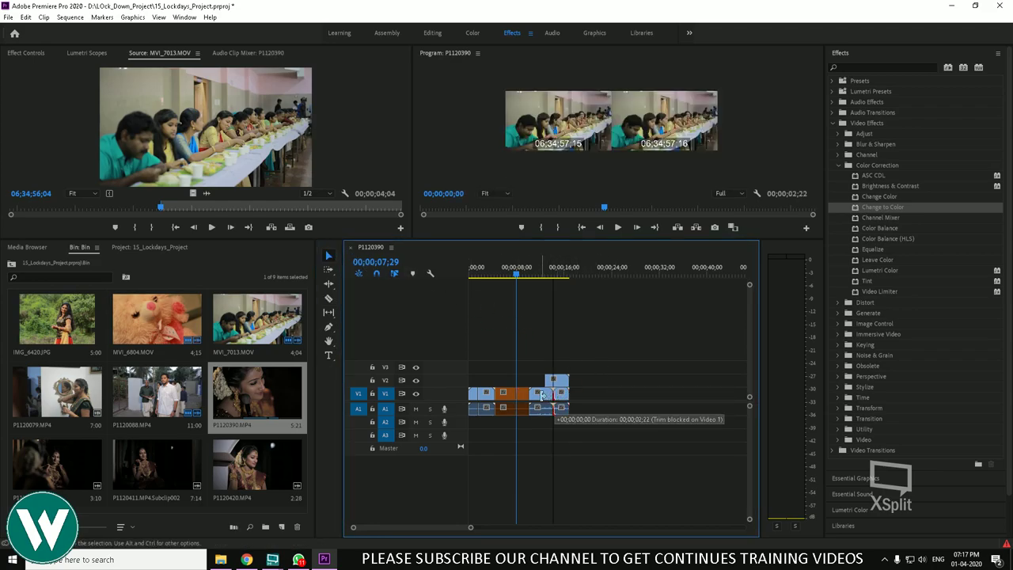
{"action": "left_click", "coordinate": [539, 276]}
{"action": "left_click_drag", "start_coordinate": [539, 289], "coordinate": [538, 290]}
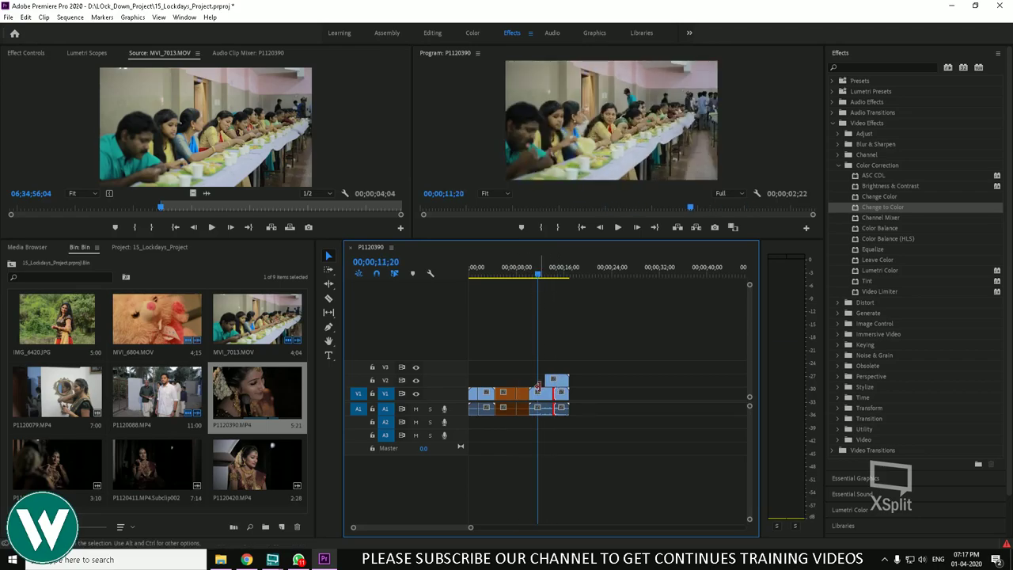
{"action": "left_click", "coordinate": [541, 393]}
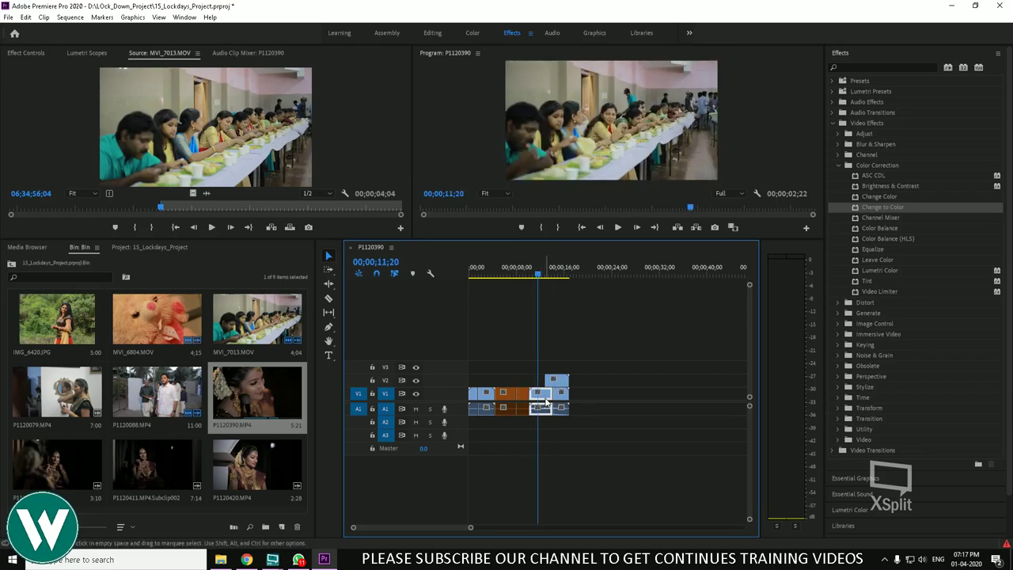
Trim the 10;06 edit so the bride clip runs straight into the dining-hall clip with no gap
{"action": "left_click", "coordinate": [88, 14]}
{"action": "mouse_move", "coordinate": [37, 17]}
{"action": "mouse_move", "coordinate": [70, 16]}
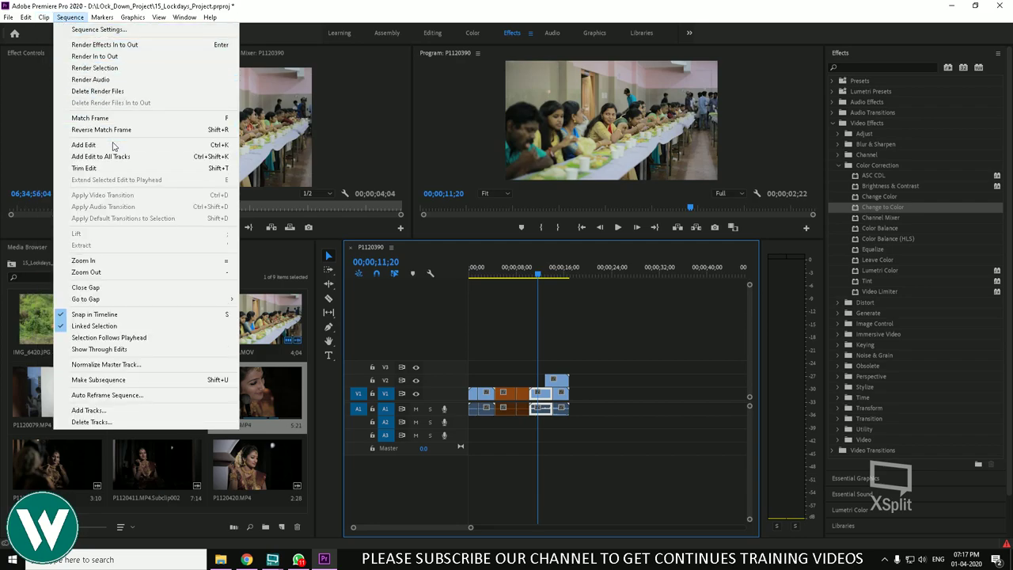
{"action": "left_click", "coordinate": [141, 172]}
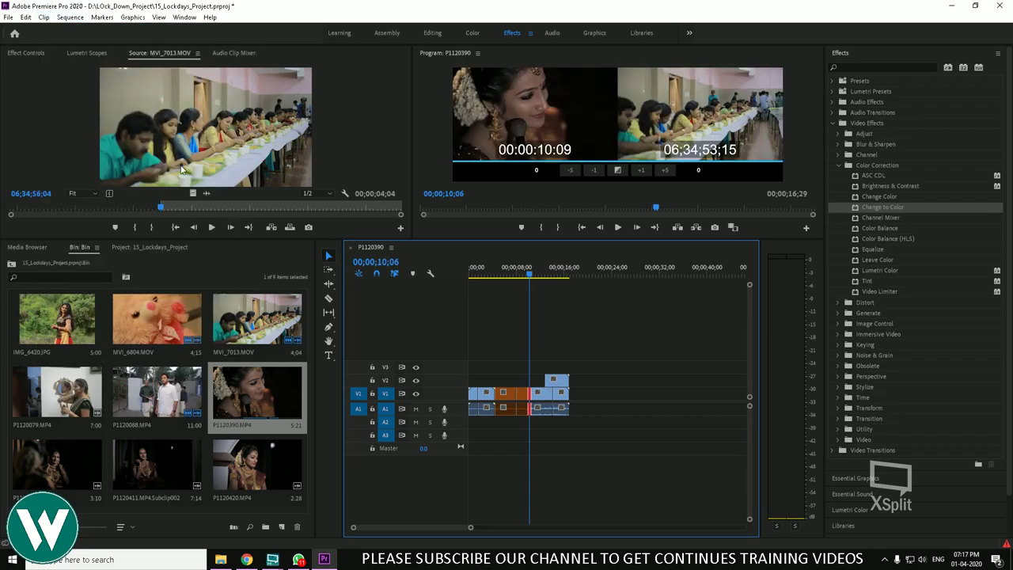
{"action": "key", "text": "="}
{"action": "key", "text": "="}
{"action": "key", "text": "="}
{"action": "key", "text": "="}
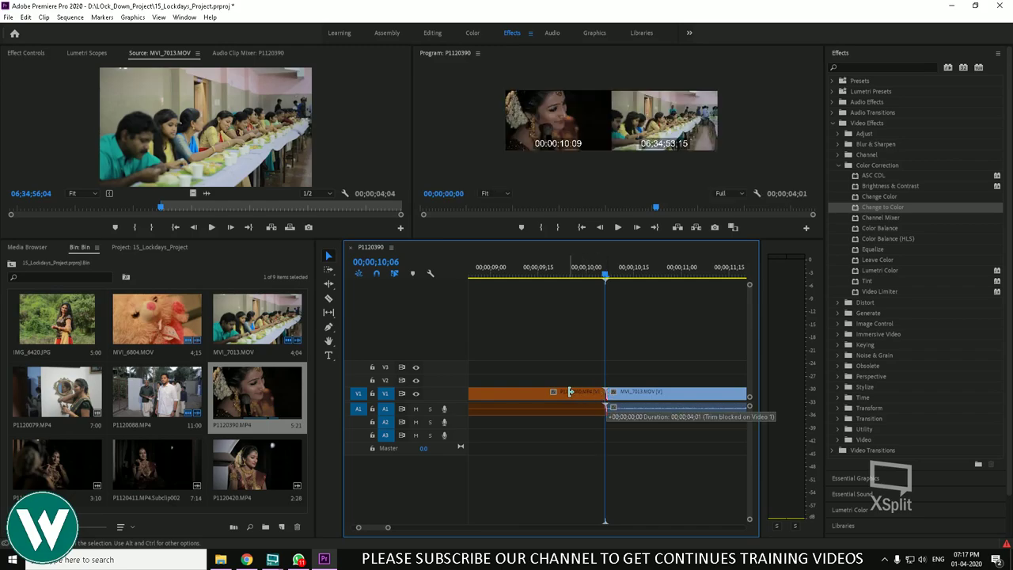
{"action": "left_click_drag", "start_coordinate": [608, 394], "coordinate": [553, 393]}
{"action": "left_click_drag", "start_coordinate": [667, 391], "coordinate": [631, 397]}
{"action": "left_click", "coordinate": [632, 398]}
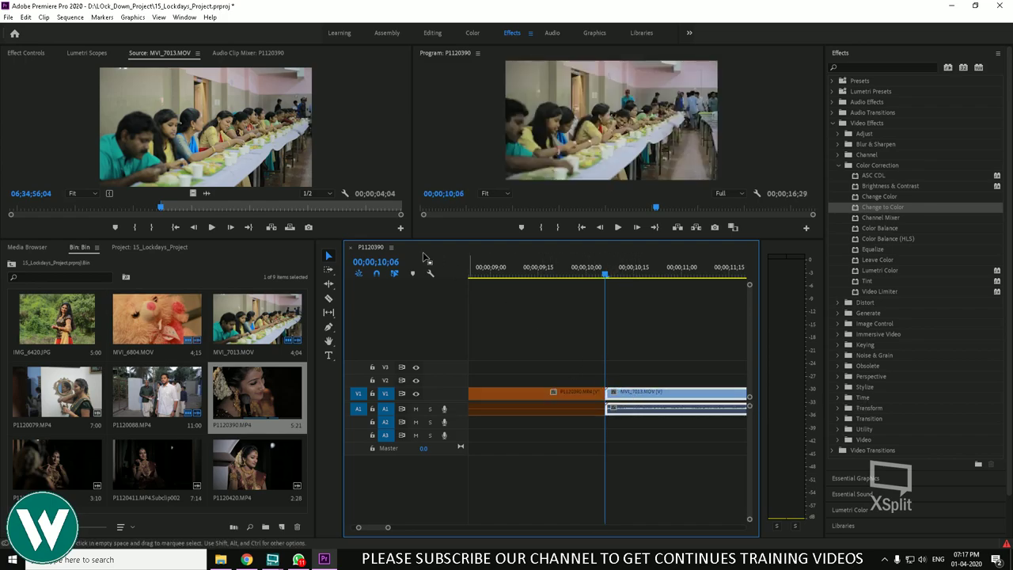
{"action": "left_click", "coordinate": [572, 397]}
{"action": "left_click", "coordinate": [70, 16]}
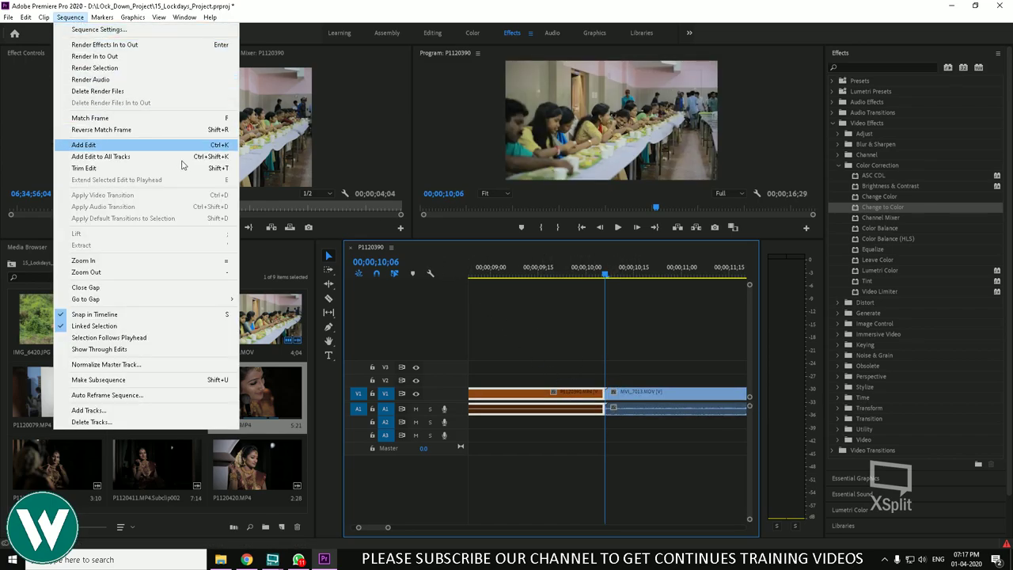
Shift the P1120390/MVI_7013 edit point to 10;08 in the trim view, previewing with J/K/L
{"action": "left_click", "coordinate": [143, 172]}
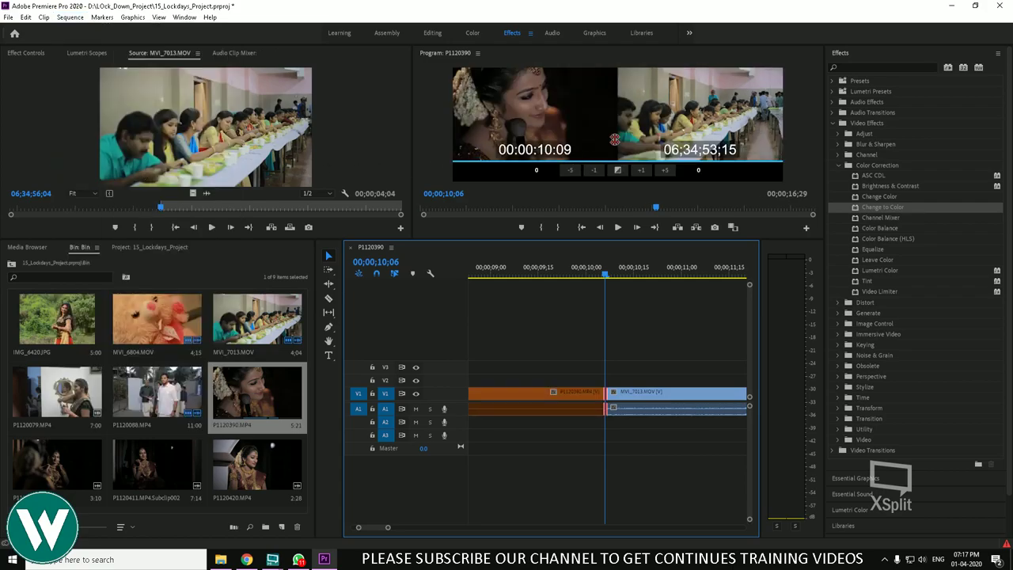
{"action": "left_click", "coordinate": [615, 139]}
{"action": "left_click_drag", "start_coordinate": [615, 139], "coordinate": [625, 139]}
{"action": "key", "text": "space"}
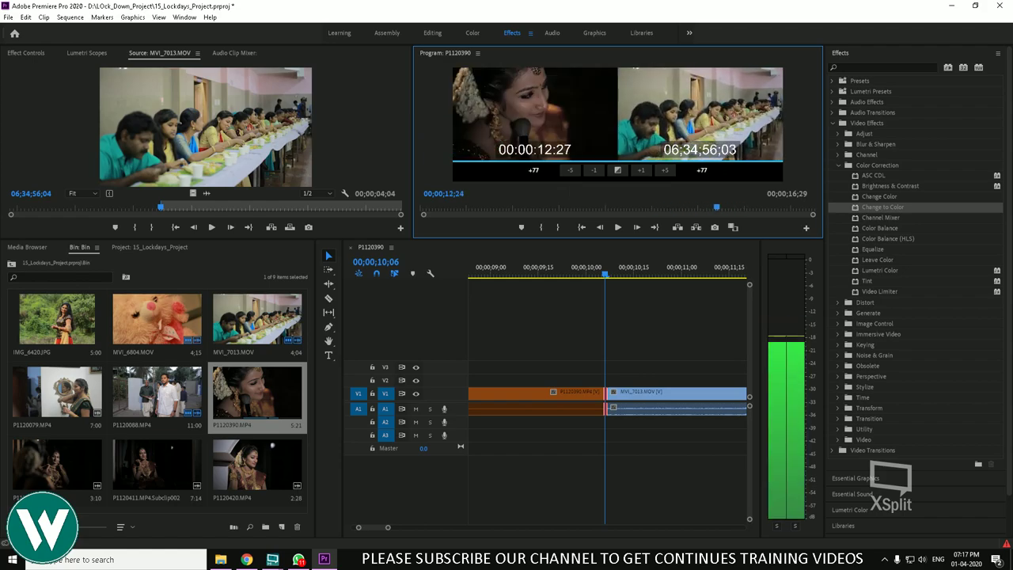
{"action": "key", "text": "j"}
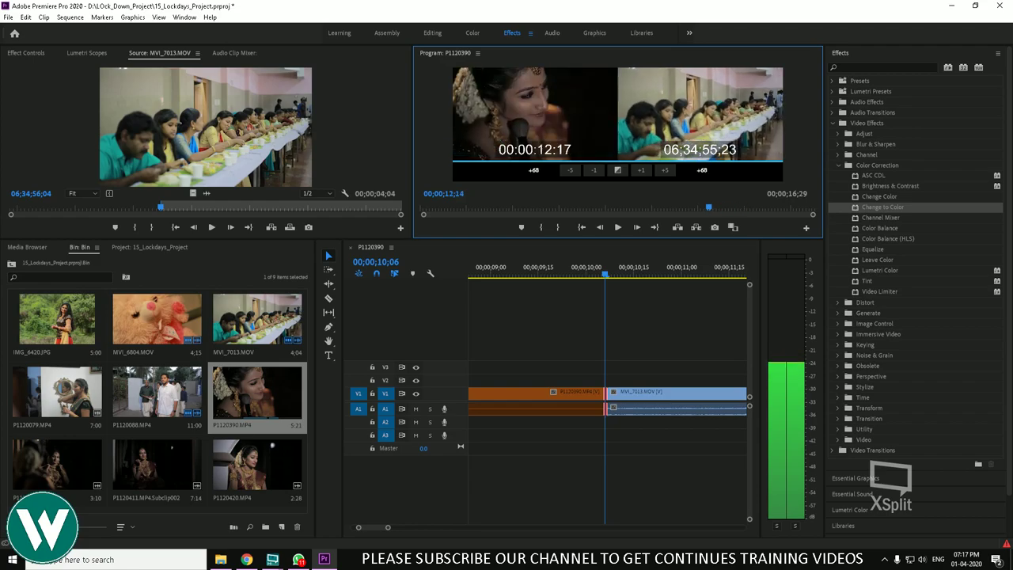
{"action": "key", "text": "l"}
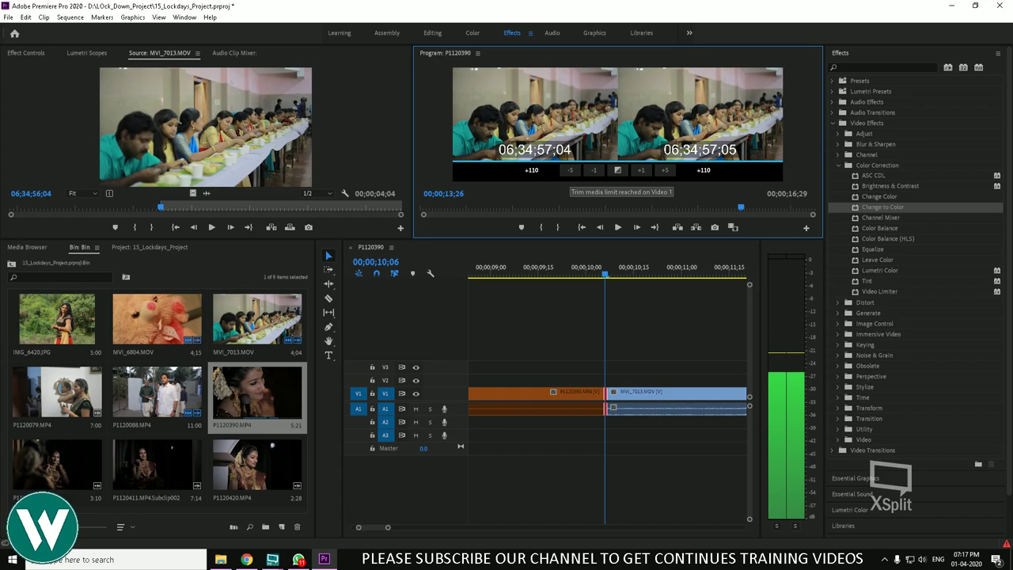
{"action": "key", "text": "j"}
{"action": "key", "text": "l"}
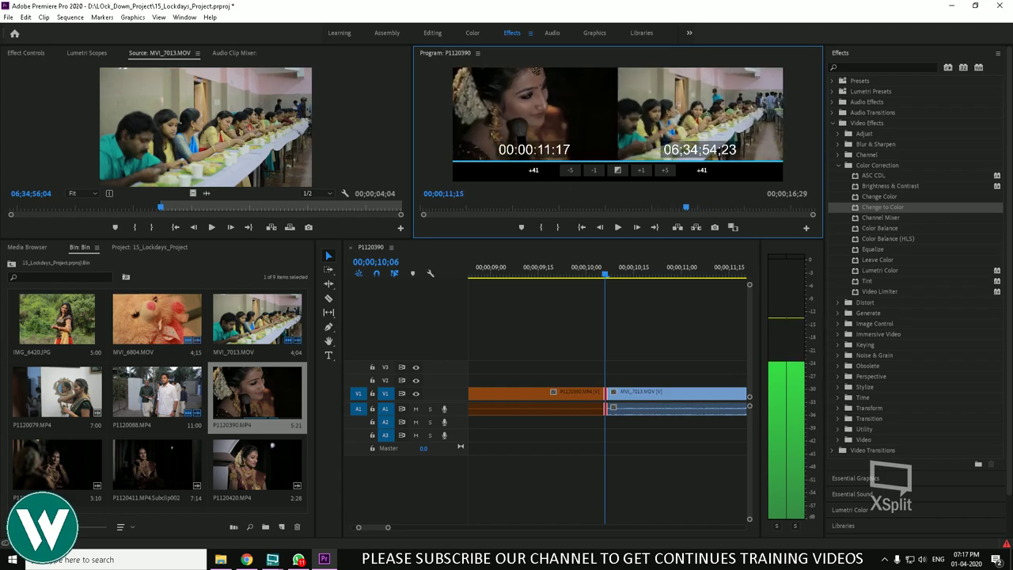
{"action": "key", "text": "j"}
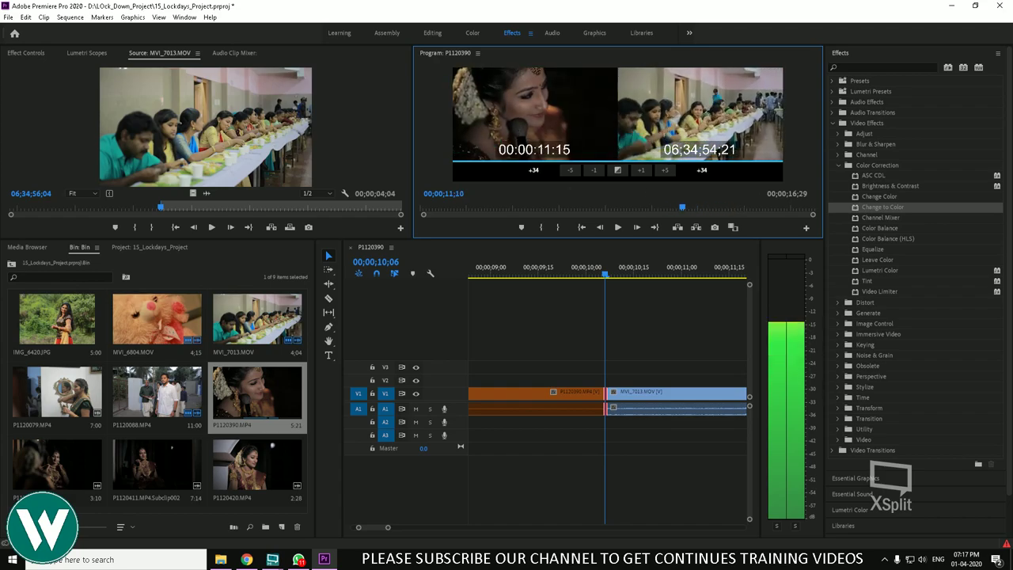
{"action": "key", "text": "k"}
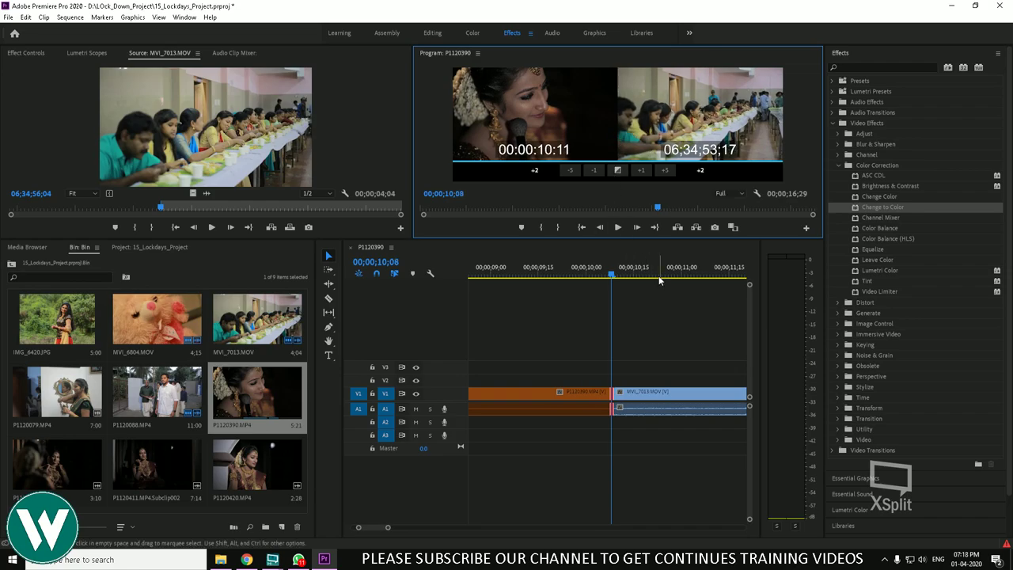
{"action": "mouse_move", "coordinate": [593, 273]}
{"action": "left_mouse_down"}
{"action": "mouse_move", "coordinate": [527, 273]}
{"action": "mouse_move", "coordinate": [639, 274]}
{"action": "mouse_move", "coordinate": [589, 274]}
{"action": "left_mouse_up"}
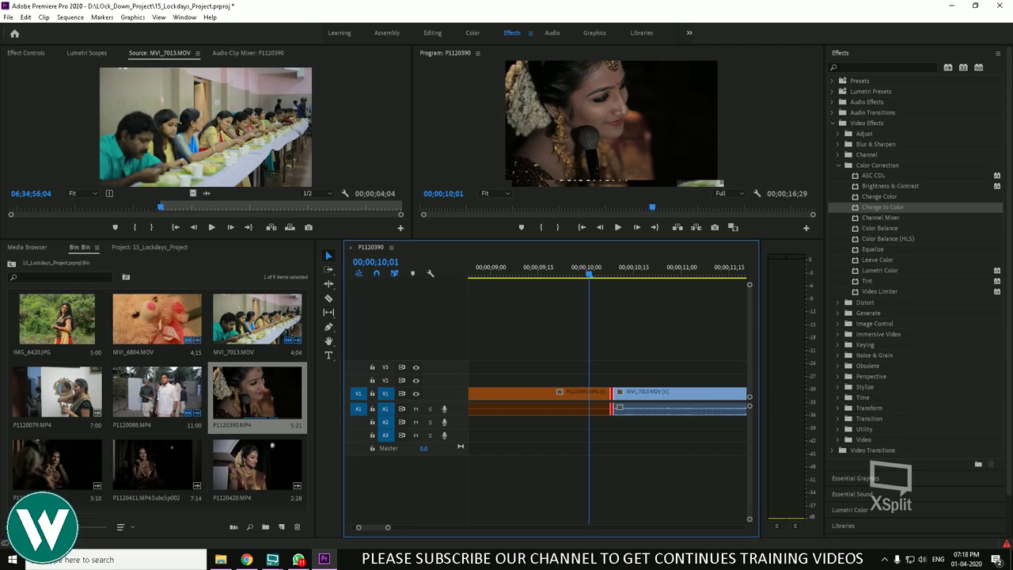
{"action": "left_click", "coordinate": [70, 17]}
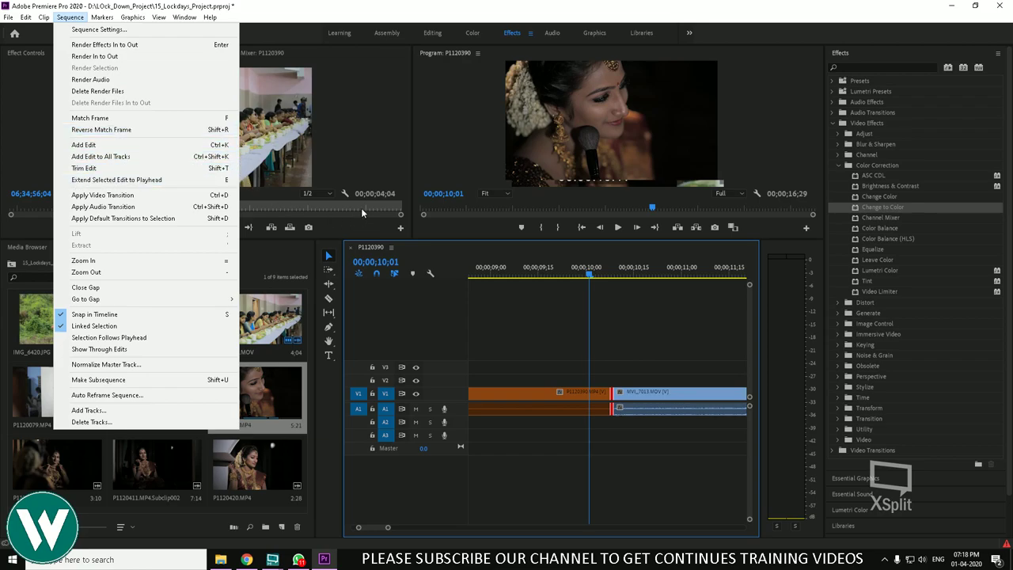
Move the playhead to 10;22 and check the Sequence menu's editing commands
{"action": "left_click", "coordinate": [521, 314]}
{"action": "left_click_drag", "start_coordinate": [577, 270], "coordinate": [655, 270]}
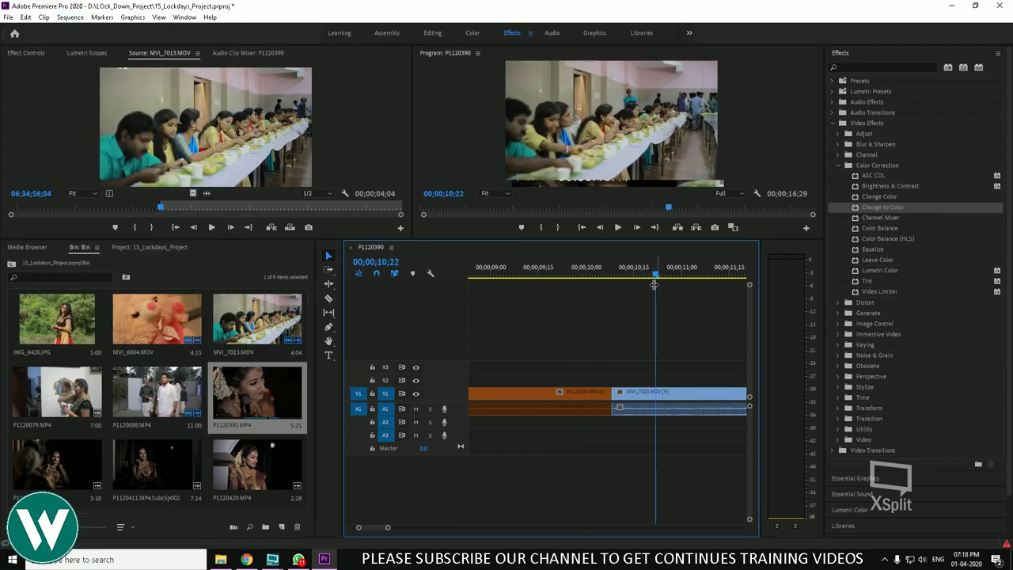
{"action": "left_click", "coordinate": [68, 17]}
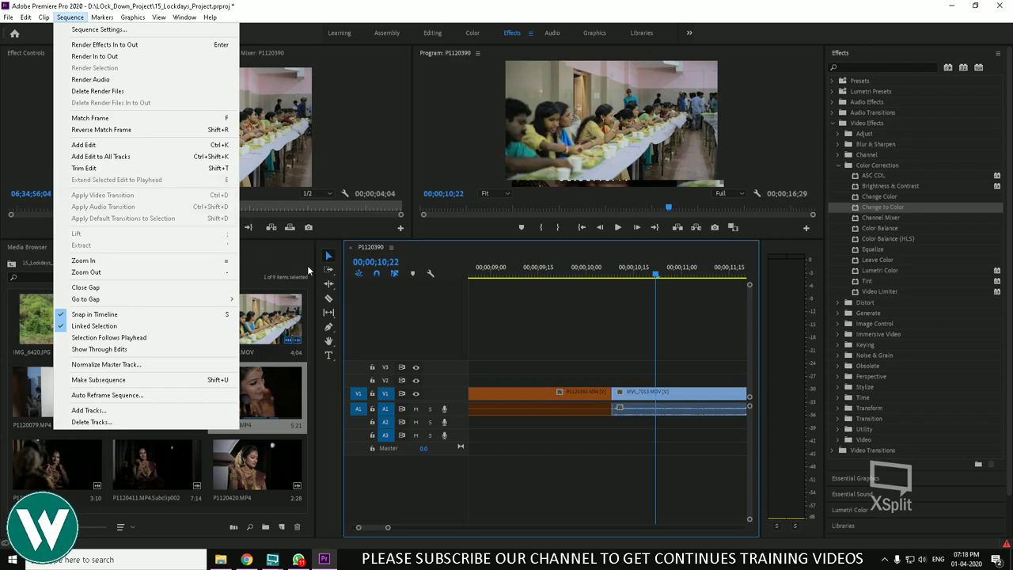
{"action": "left_click", "coordinate": [515, 388]}
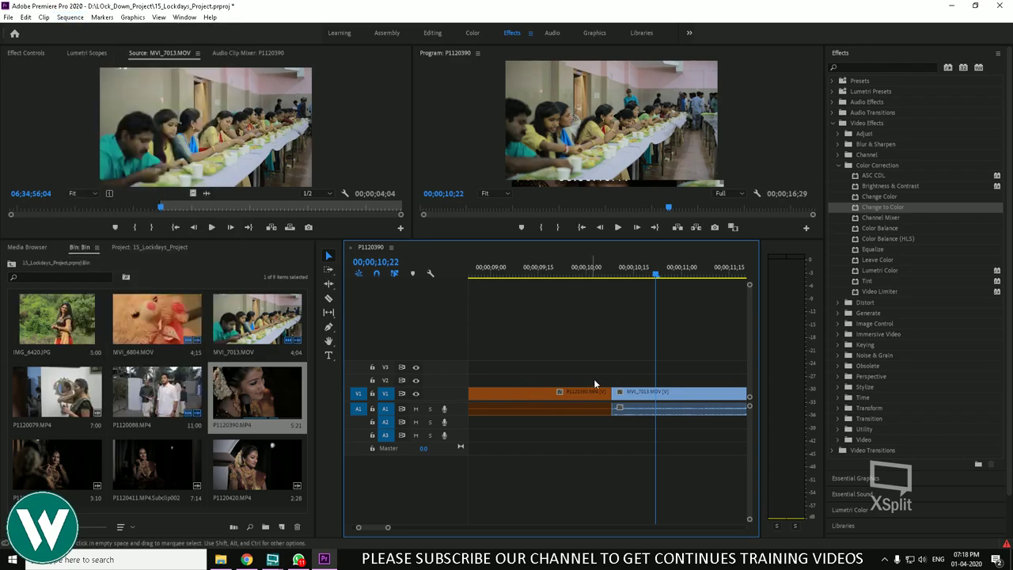
Select the MVI_7013 clip, look for Lift and Extract, then zoom the timeline out fully
{"action": "left_click_drag", "start_coordinate": [594, 276], "coordinate": [611, 277]}
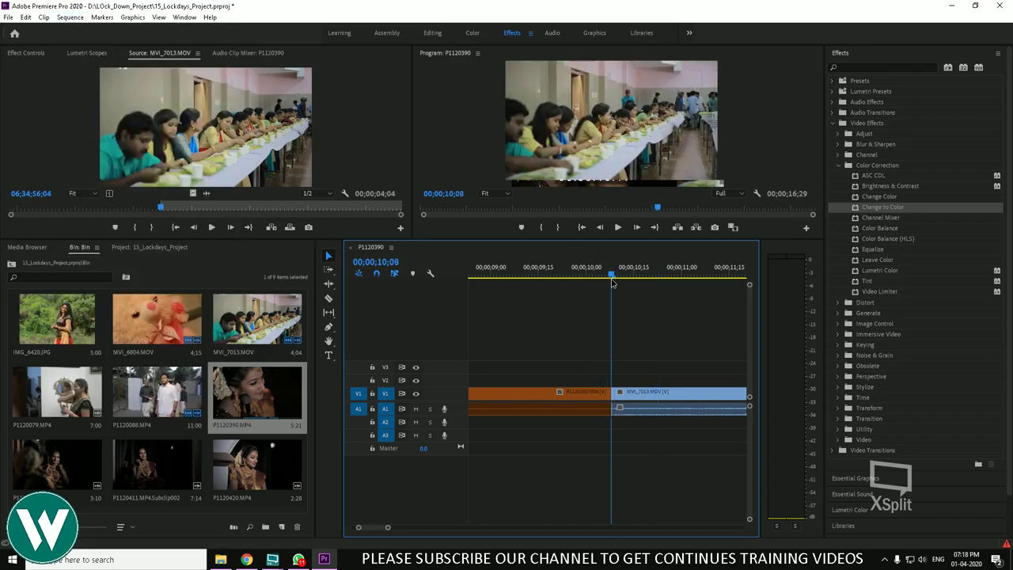
{"action": "left_click", "coordinate": [664, 400]}
{"action": "left_click", "coordinate": [70, 17]}
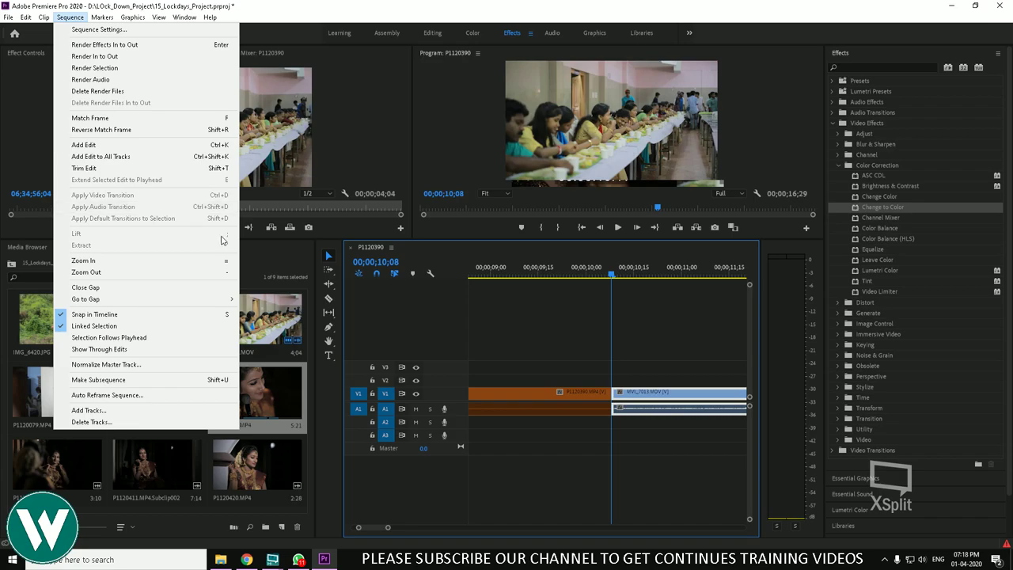
{"action": "left_click", "coordinate": [571, 311]}
{"action": "left_click_drag", "start_coordinate": [603, 274], "coordinate": [637, 273]}
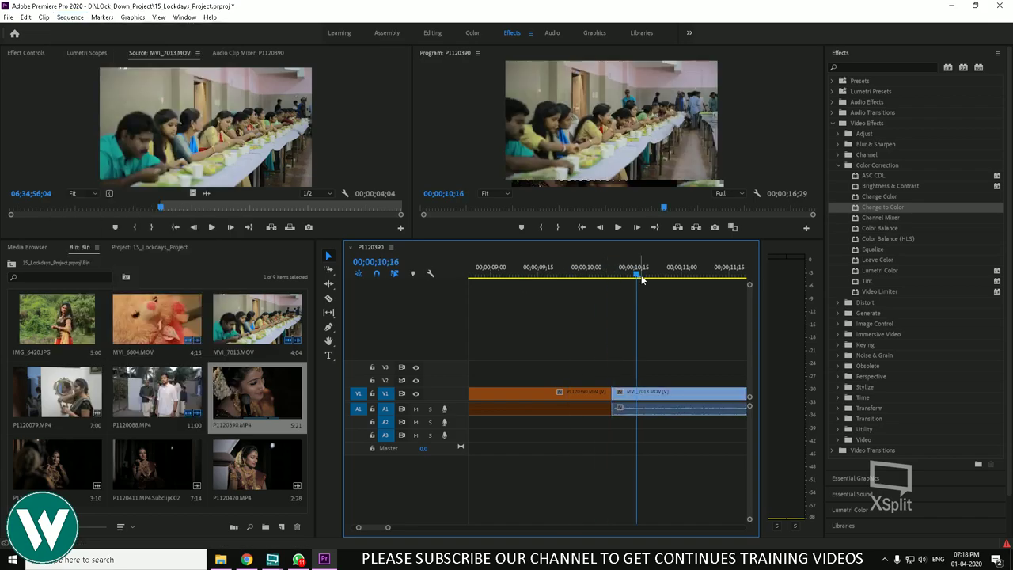
{"action": "key", "text": "minus"}
{"action": "key", "text": "minus"}
{"action": "key", "text": "minus"}
{"action": "key", "text": "minus"}
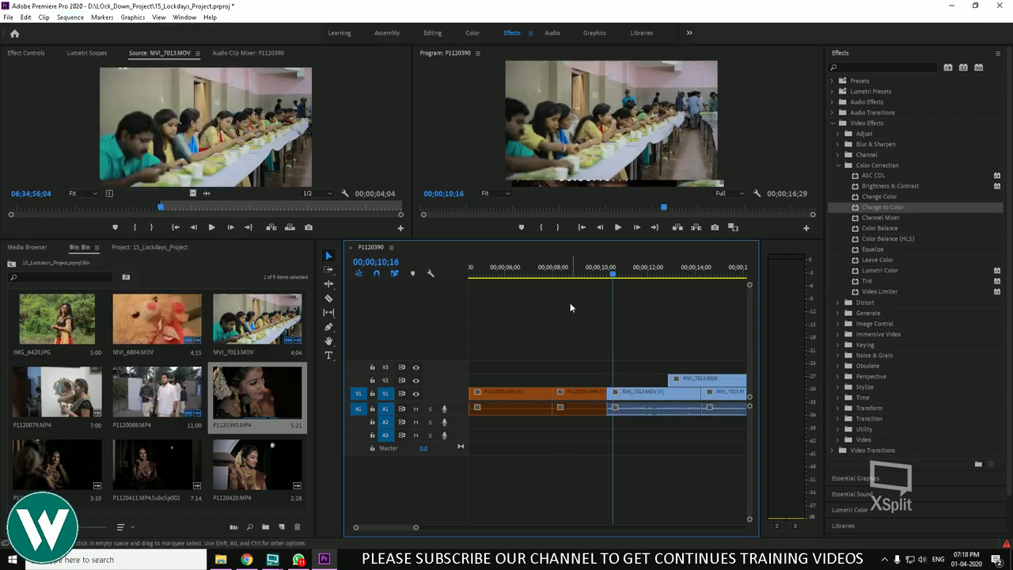
Apply the default Cross Dissolve at the teddy-bear clip's cut near 01;18
{"action": "left_click_drag", "start_coordinate": [530, 279], "coordinate": [493, 277]}
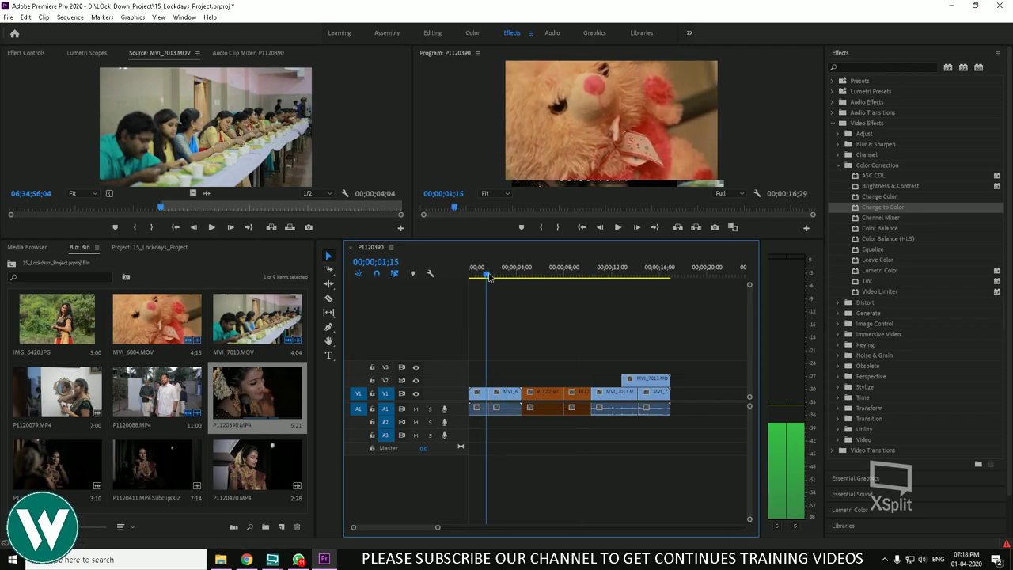
{"action": "key", "text": "equal"}
{"action": "key", "text": "equal"}
{"action": "key", "text": "equal"}
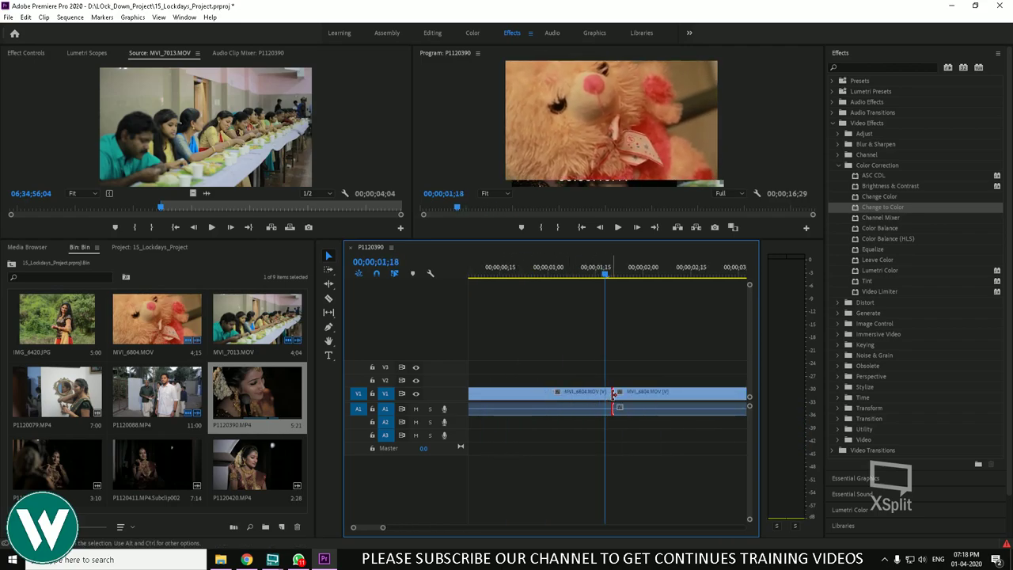
{"action": "left_click", "coordinate": [70, 17]}
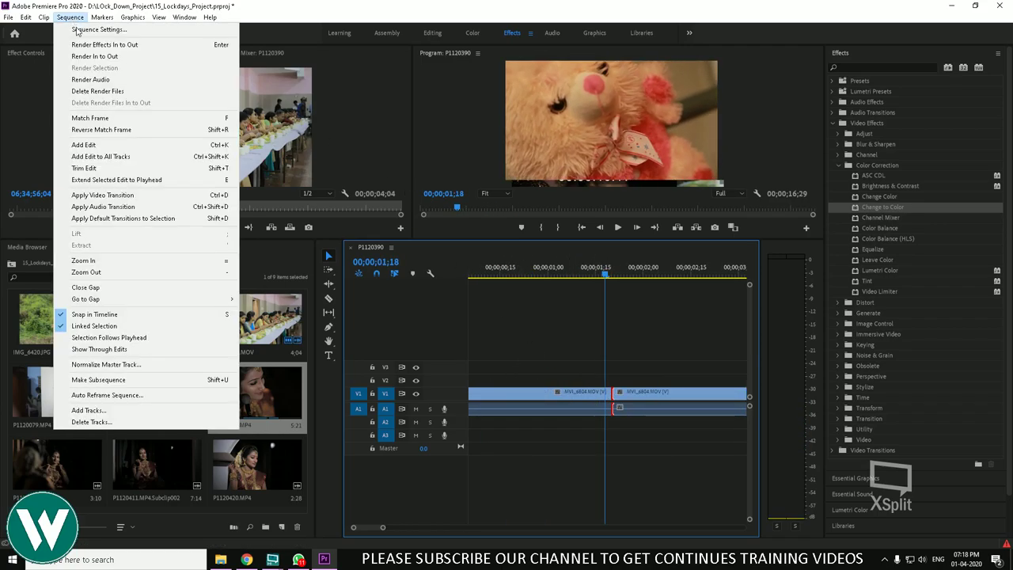
{"action": "left_click", "coordinate": [144, 194]}
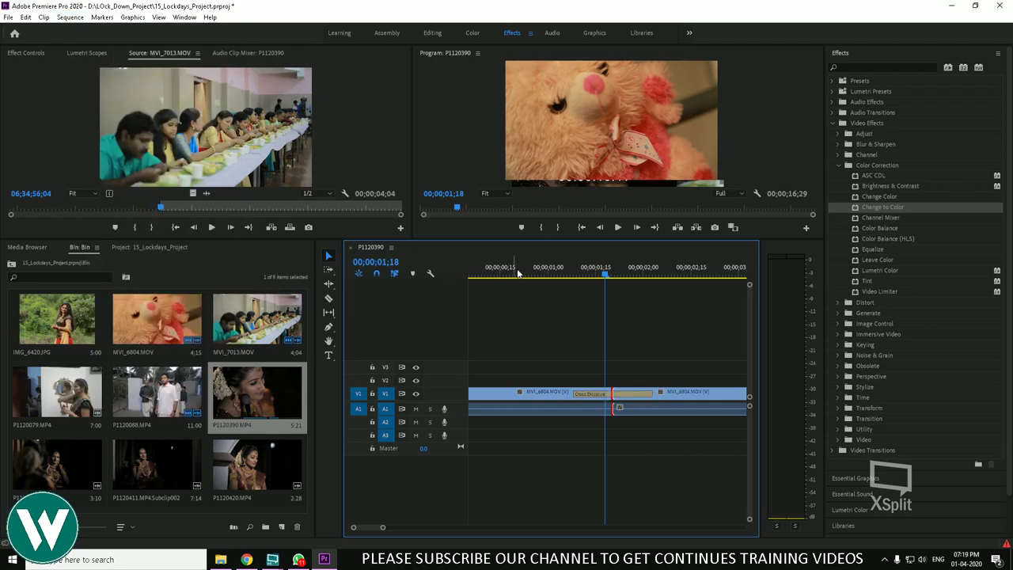
{"action": "left_click_drag", "start_coordinate": [554, 273], "coordinate": [638, 291]}
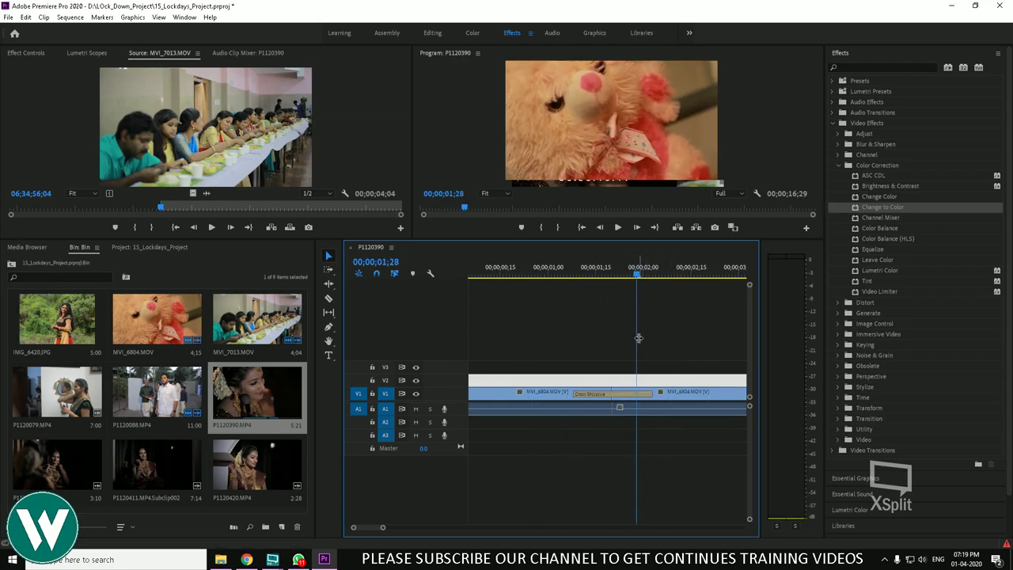
Zoom out and delete every clip from the P1120390 sequence
{"action": "key", "text": "minus"}
{"action": "key", "text": "minus"}
{"action": "key", "text": "minus"}
{"action": "key", "text": "minus"}
{"action": "left_click_drag", "start_coordinate": [614, 332], "coordinate": [420, 465]}
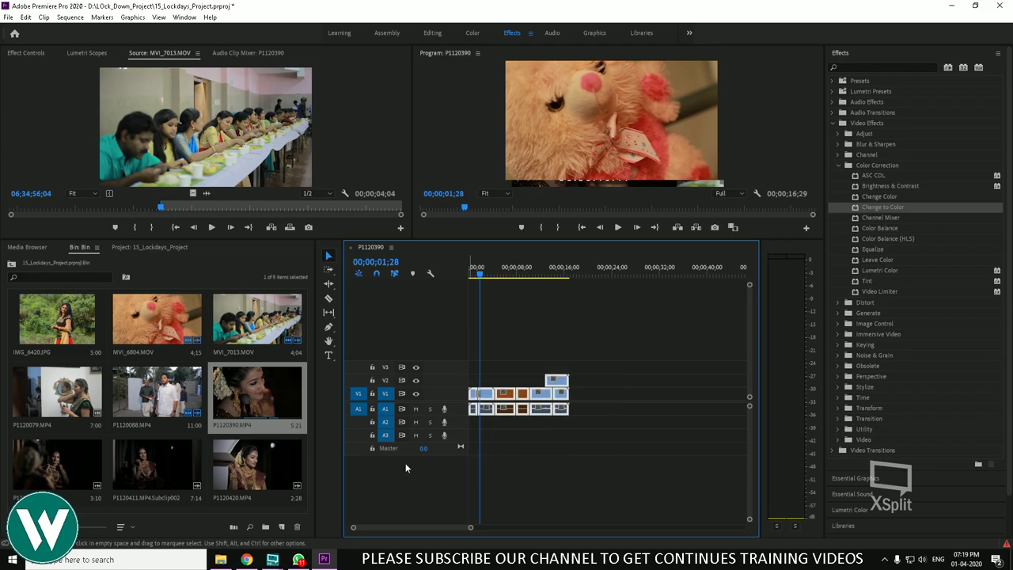
{"action": "key", "text": "Delete"}
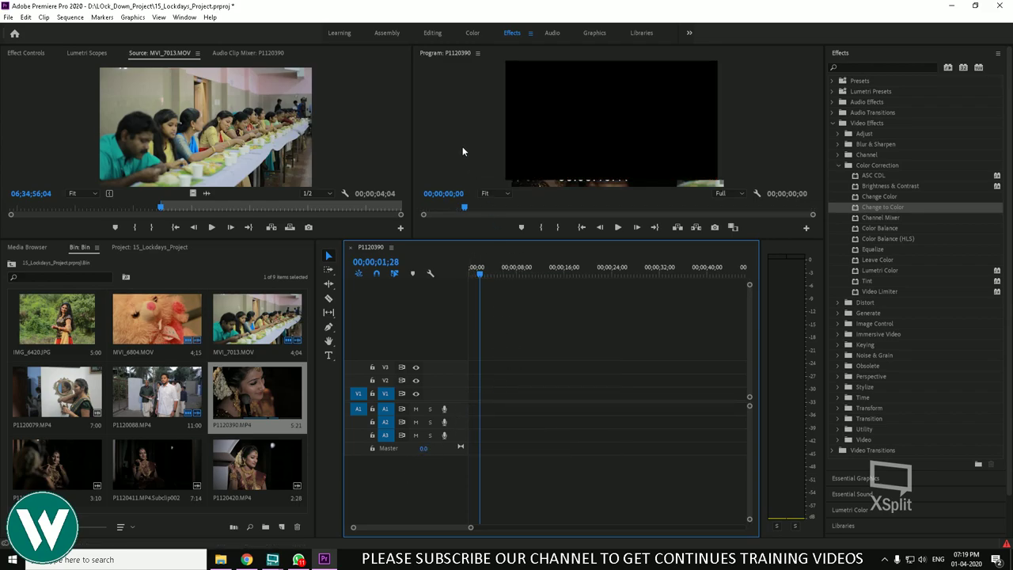
Exit Premiere Pro via File > Exit, declining to save project changes
{"action": "left_click", "coordinate": [528, 161]}
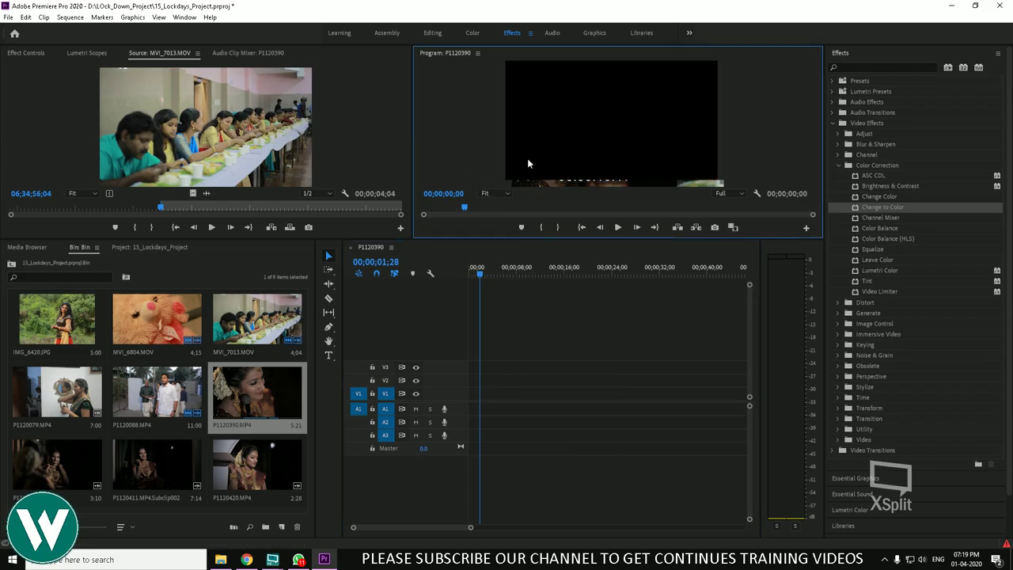
{"action": "left_click", "coordinate": [583, 340]}
{"action": "left_click", "coordinate": [8, 17]}
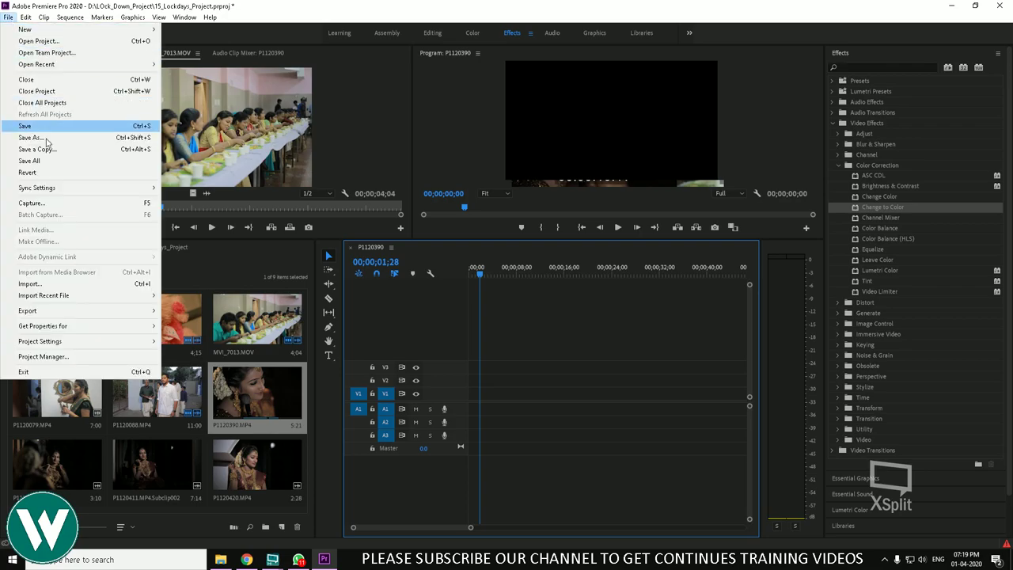
{"action": "left_click", "coordinate": [49, 370]}
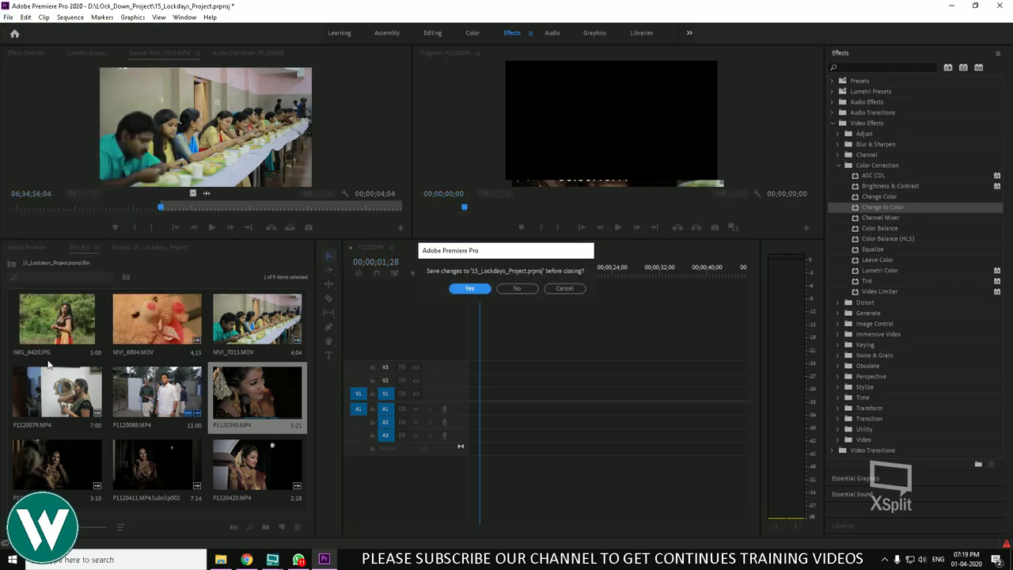
{"action": "left_click", "coordinate": [518, 288]}
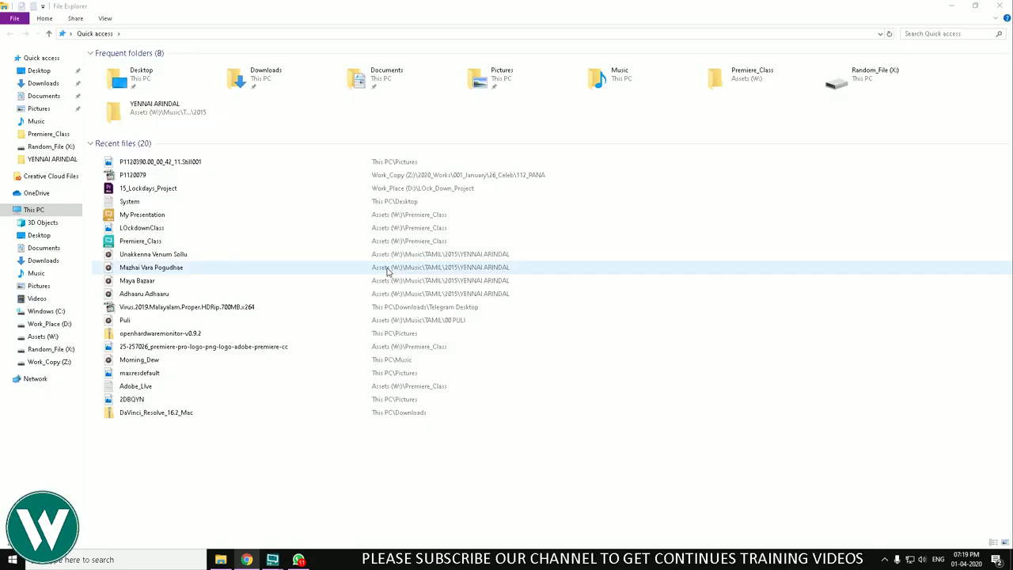
Relaunch Adobe Premiere Pro 2020 from the Start menu's Recently added list
{"action": "left_click", "coordinate": [557, 269]}
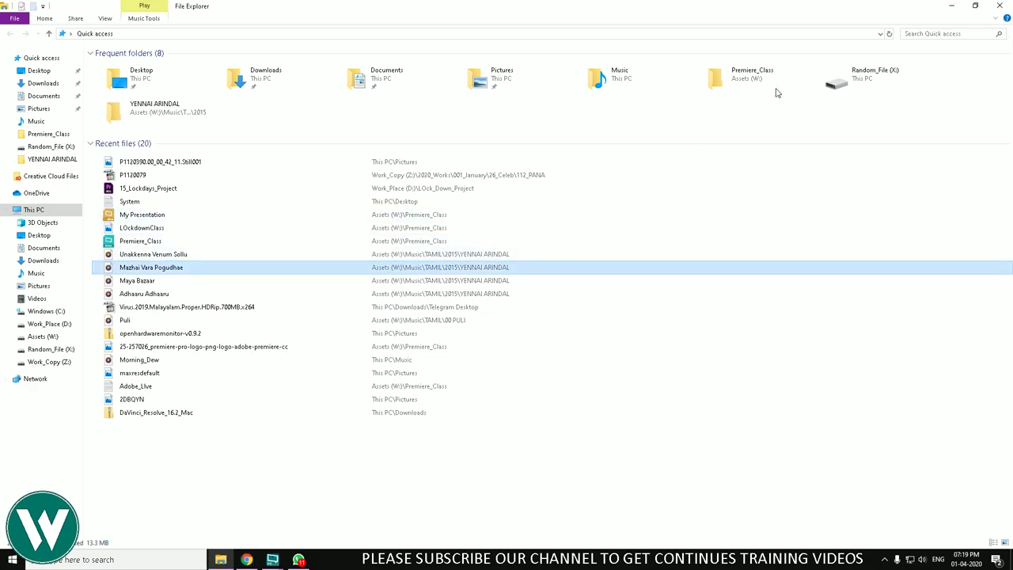
{"action": "left_click", "coordinate": [13, 559]}
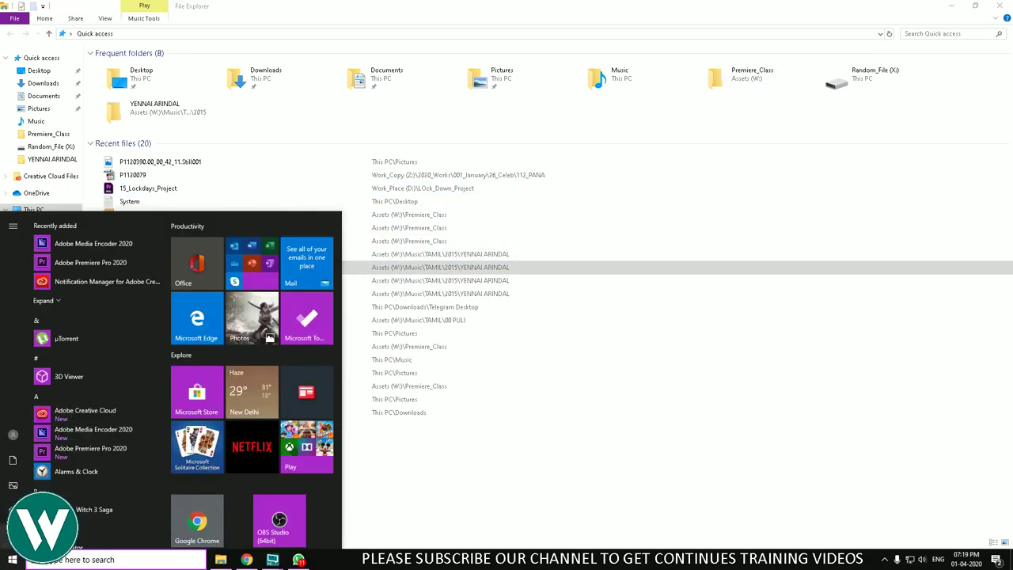
{"action": "left_click", "coordinate": [48, 262]}
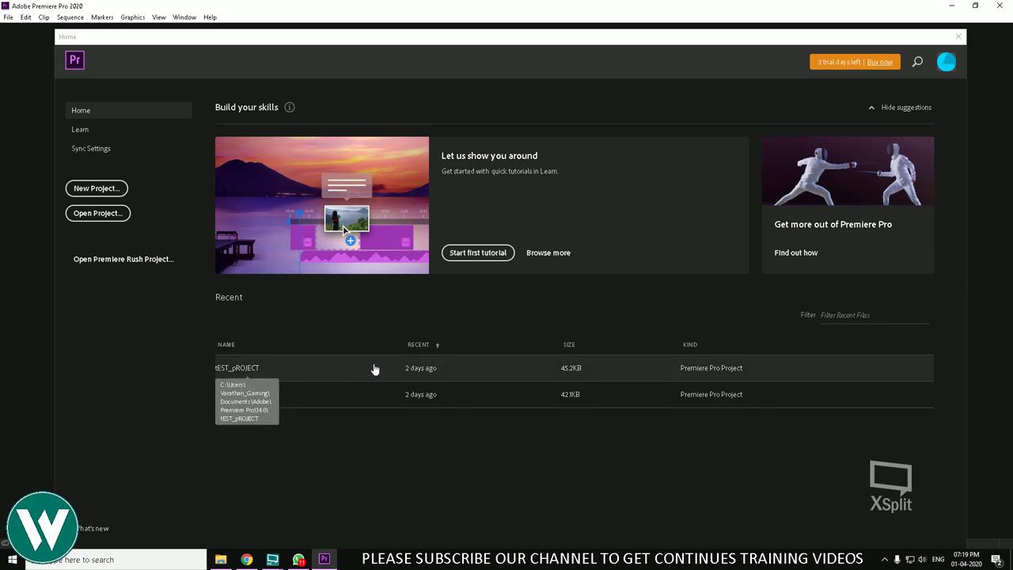
Bring up the Open Project dialog and browse to the Documents folder
{"action": "left_click", "coordinate": [97, 213]}
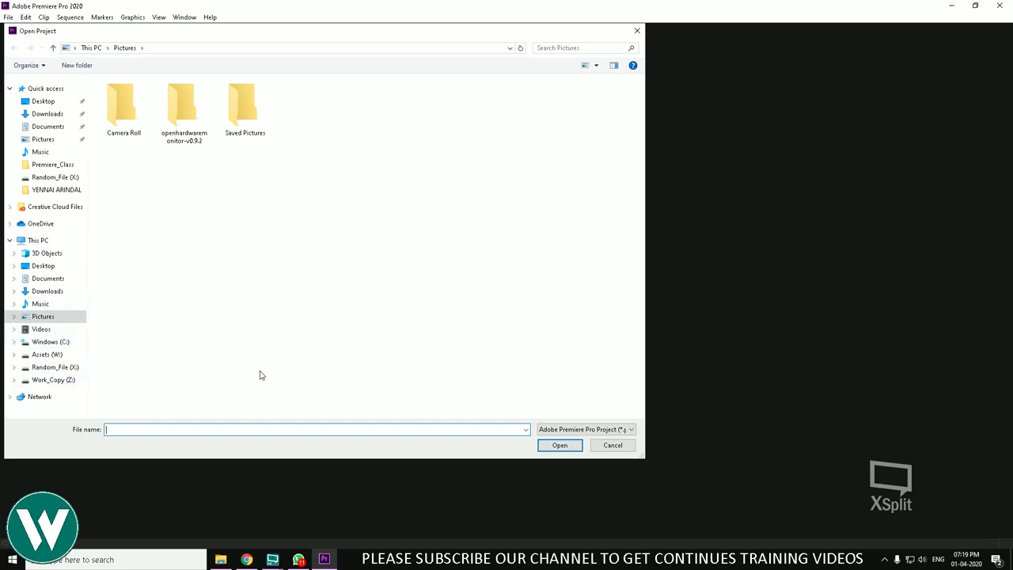
{"action": "left_click", "coordinate": [596, 448]}
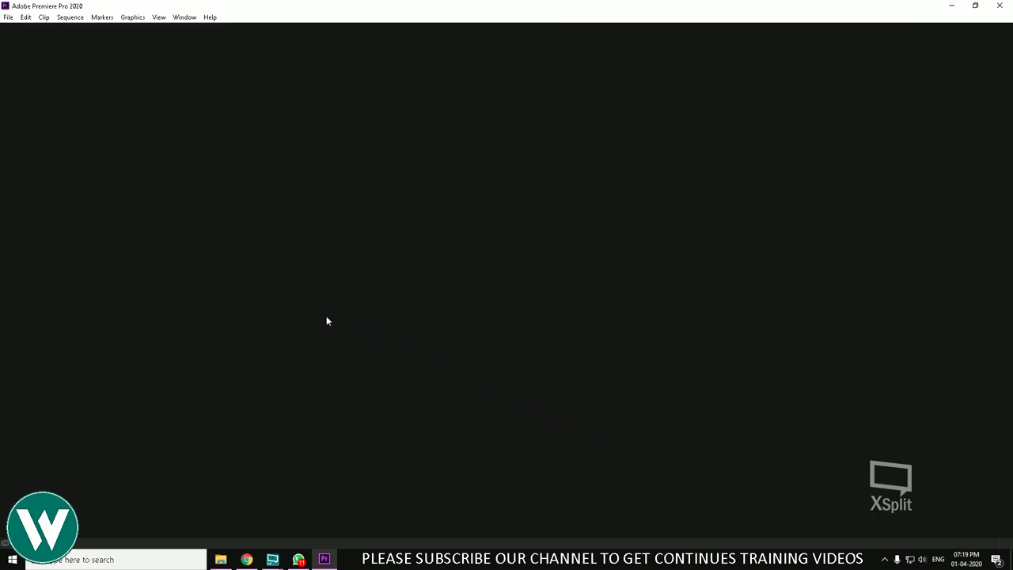
{"action": "left_click", "coordinate": [8, 16]}
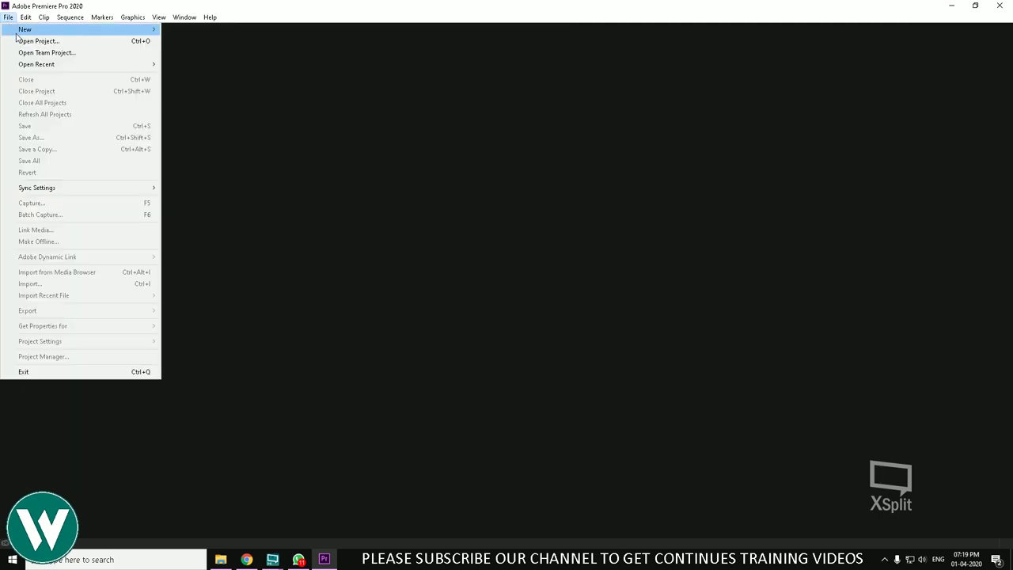
{"action": "left_click", "coordinate": [69, 42]}
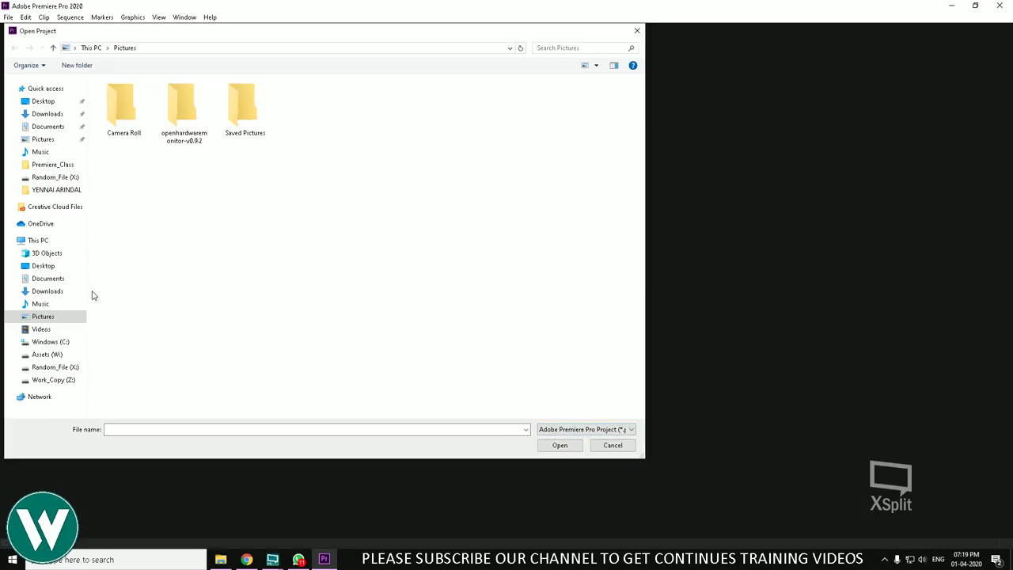
{"action": "left_click", "coordinate": [46, 279]}
Create a folder named LOckdown in Documents, open it, then cancel the dialog
{"action": "right_click", "coordinate": [259, 236]}
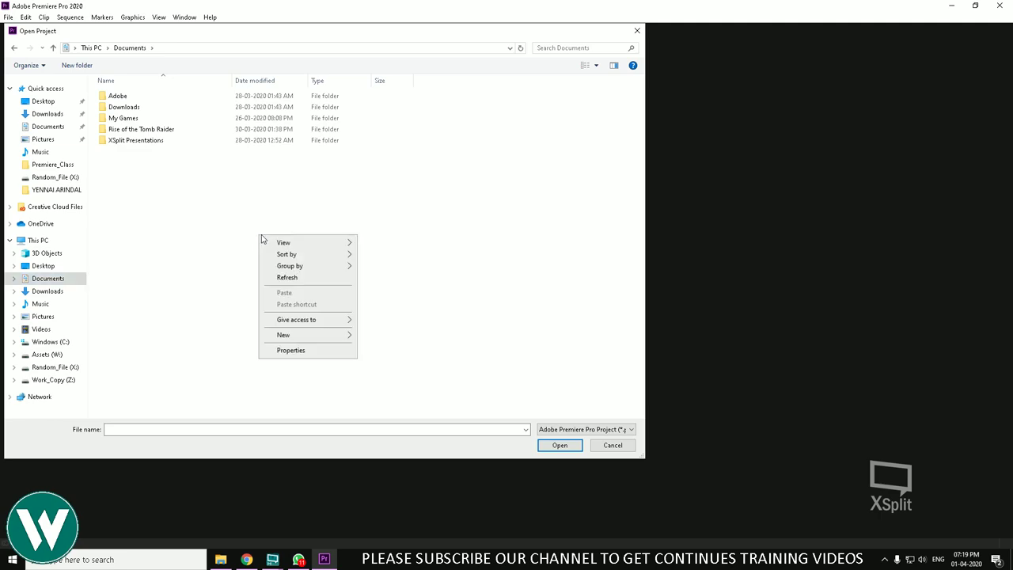
{"action": "mouse_move", "coordinate": [340, 336]}
{"action": "left_click", "coordinate": [396, 339]}
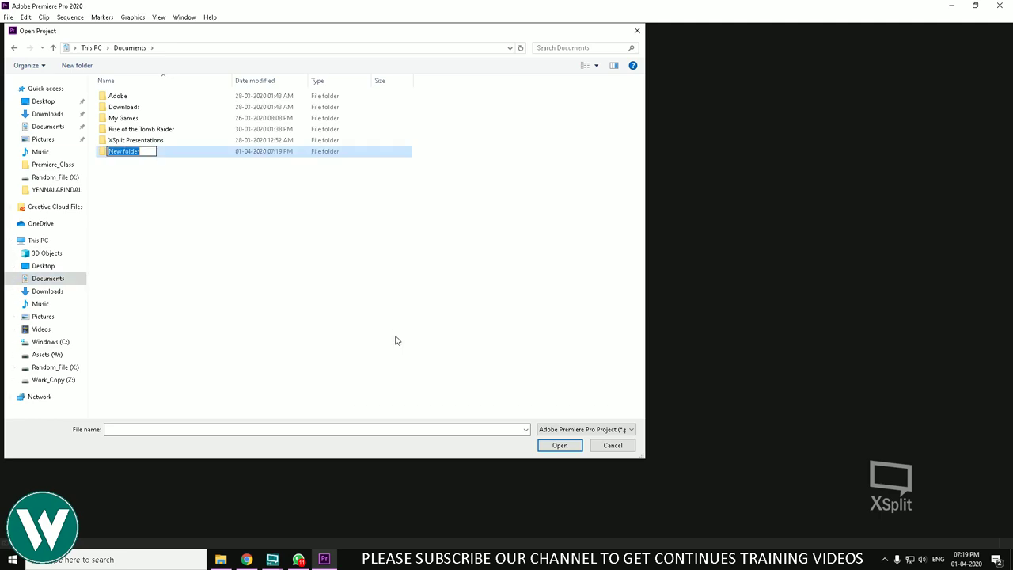
{"action": "type", "text": "A"}
{"action": "type", "text": "LOckdown"}
{"action": "left_click", "coordinate": [299, 276]}
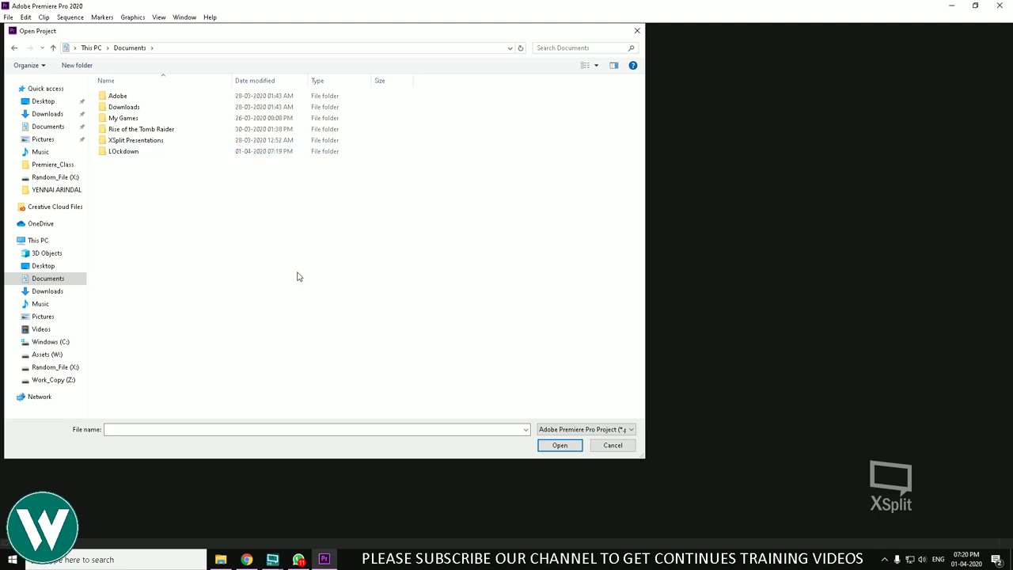
{"action": "double_click", "coordinate": [178, 156]}
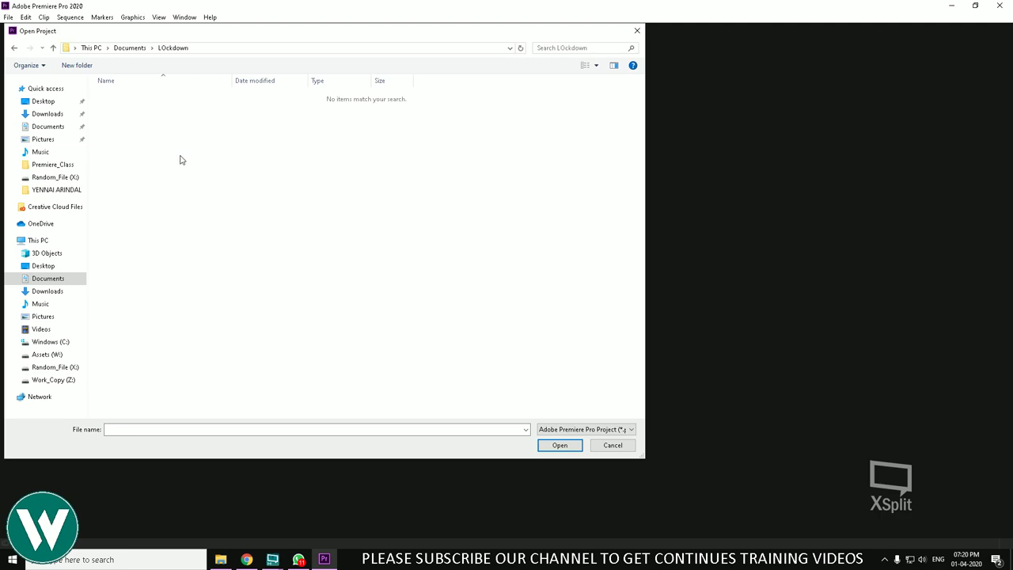
{"action": "left_click", "coordinate": [572, 445]}
{"action": "left_click", "coordinate": [600, 446]}
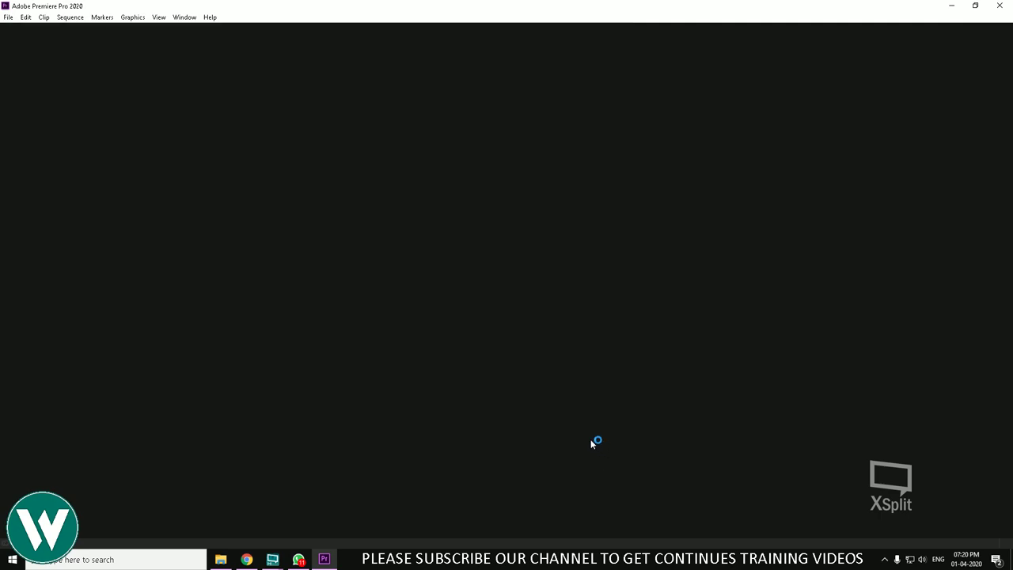
{"action": "left_click", "coordinate": [8, 17]}
Create a new project named Lockdown_C with its location set to Documents\LOckdown
{"action": "mouse_move", "coordinate": [126, 30]}
{"action": "left_click", "coordinate": [222, 30]}
{"action": "left_click", "coordinate": [659, 139]}
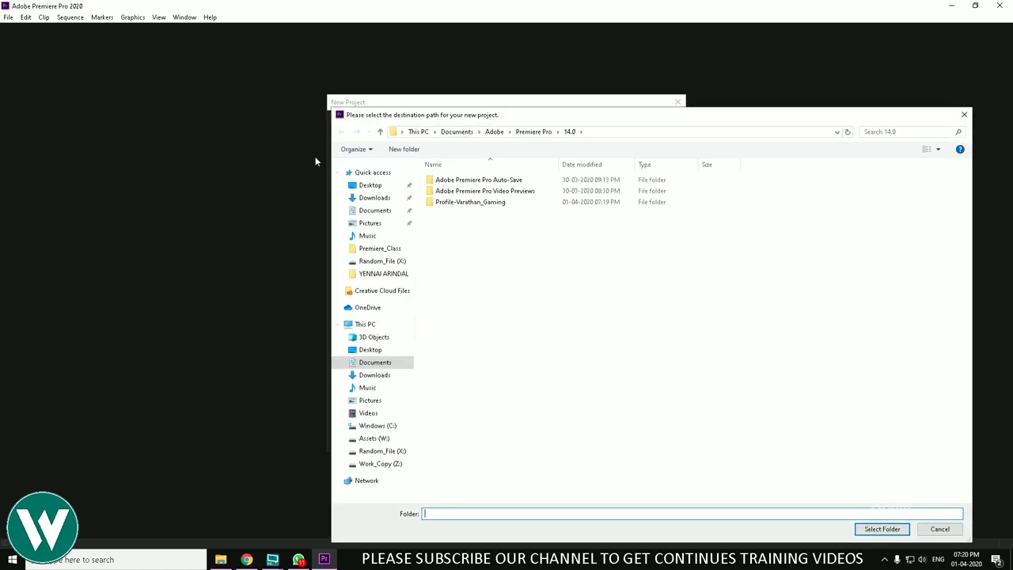
{"action": "left_click", "coordinate": [377, 363]}
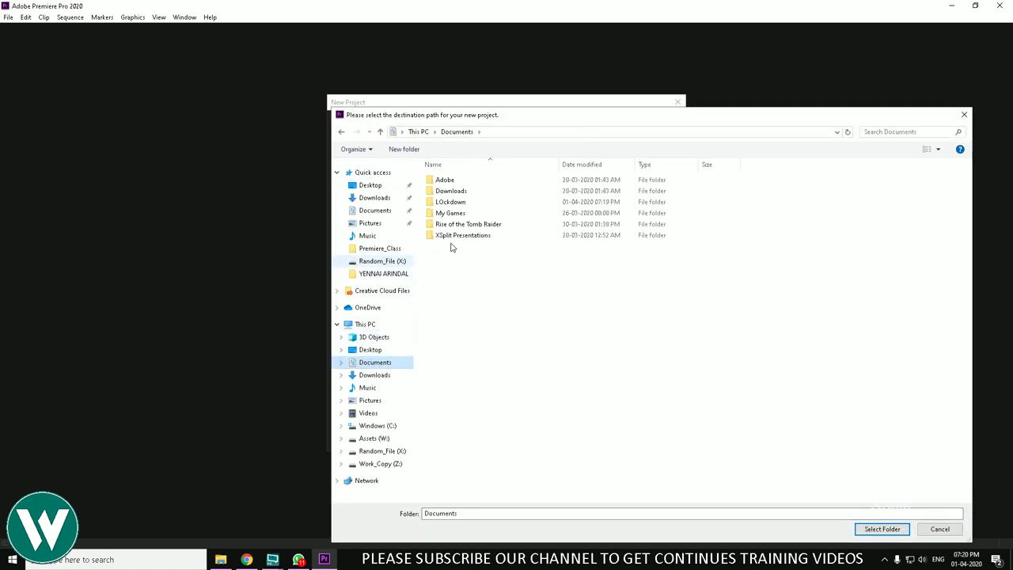
{"action": "double_click", "coordinate": [451, 201]}
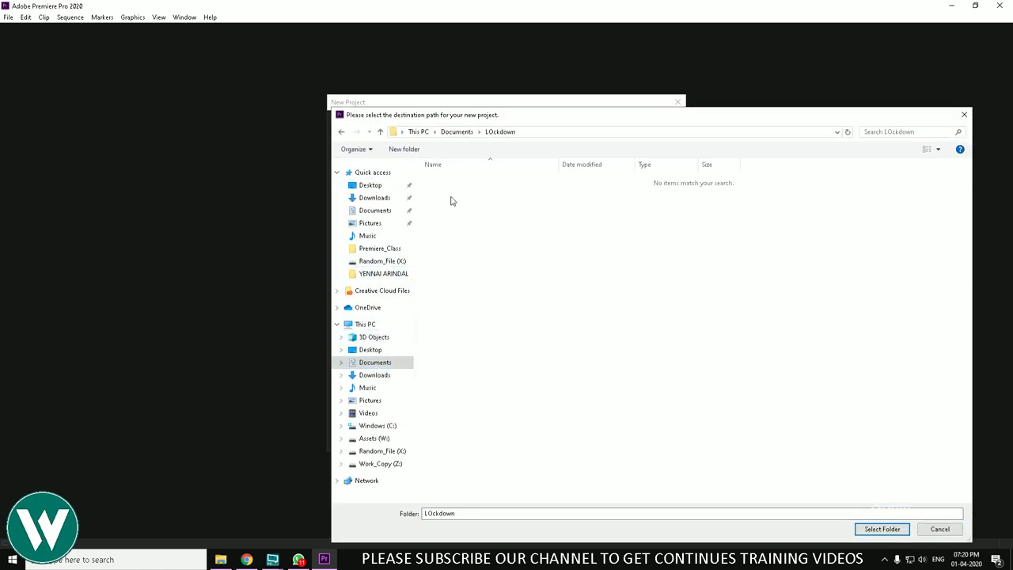
{"action": "left_click", "coordinate": [881, 529]}
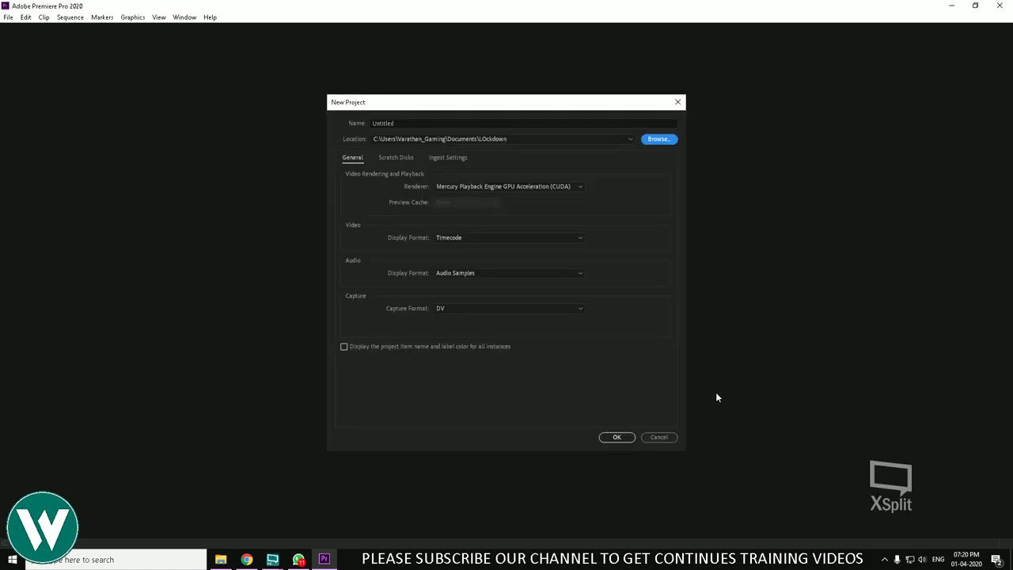
{"action": "left_click", "coordinate": [435, 120]}
{"action": "type", "text": "Lockdown_C"}
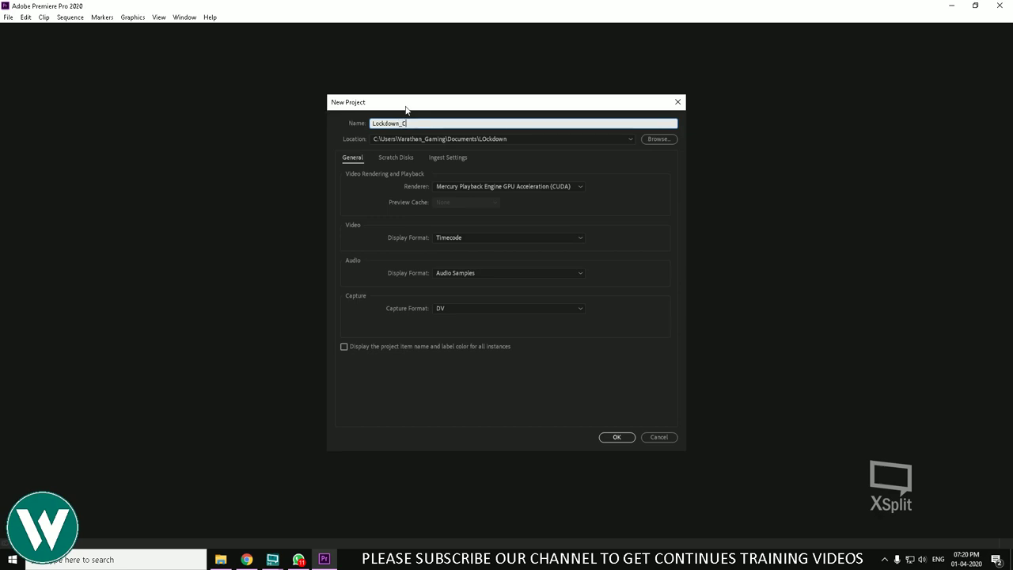
{"action": "left_click", "coordinate": [617, 437]}
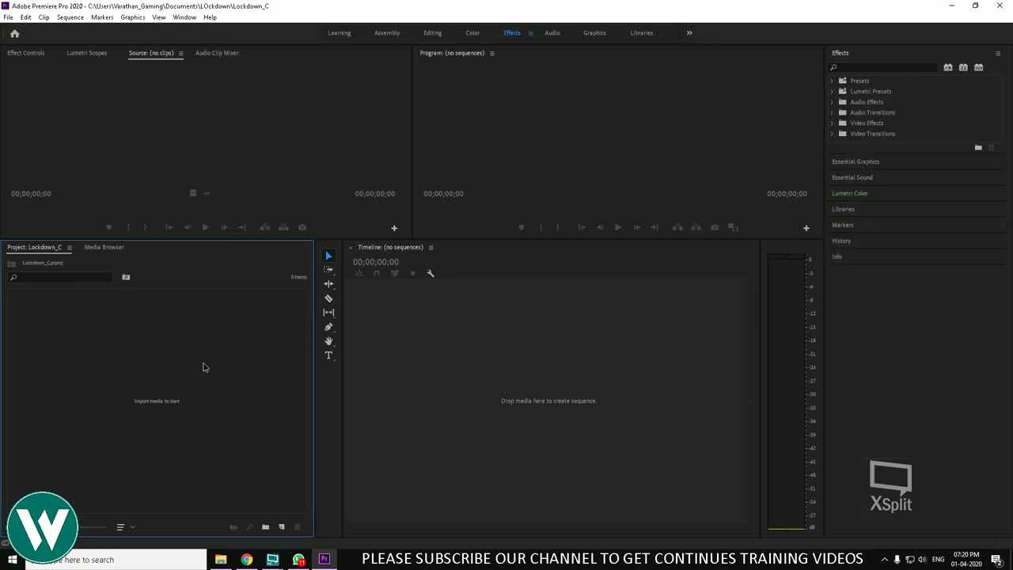
Import all 35 clips from P1120074 to the last one into the project
{"action": "double_click", "coordinate": [203, 366]}
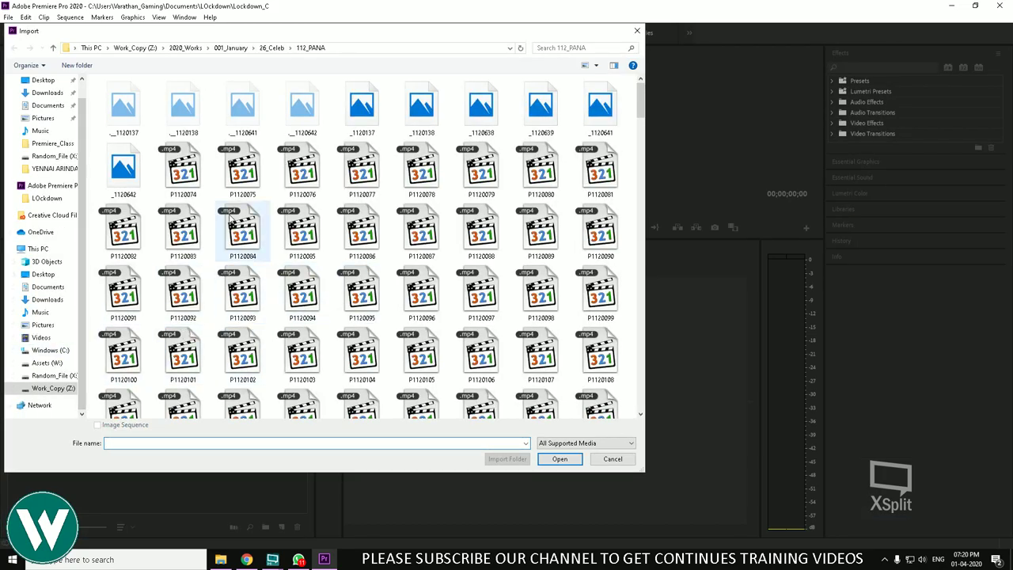
{"action": "left_click", "coordinate": [183, 170]}
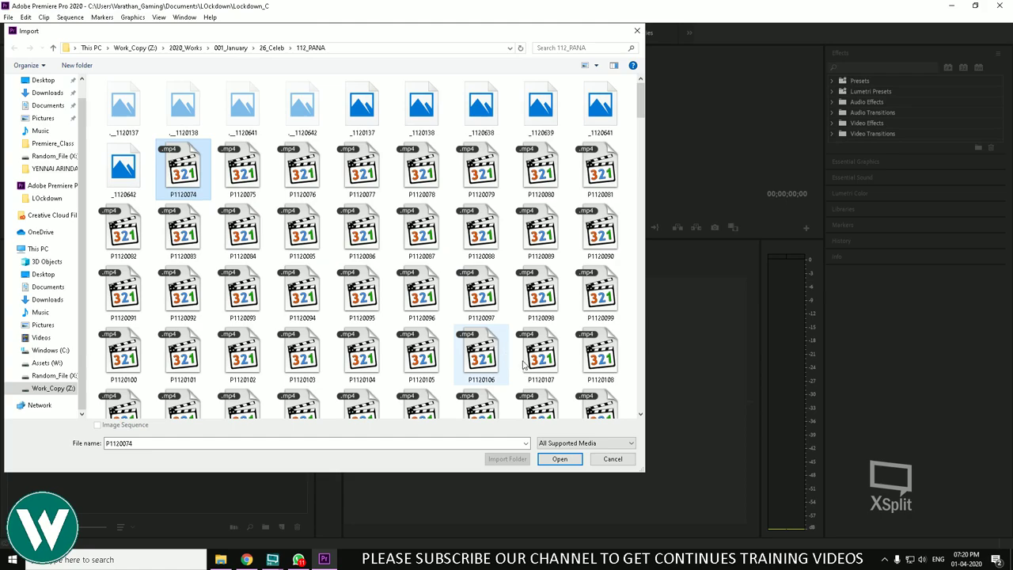
{"action": "left_click", "coordinate": [574, 357], "text": "shift"}
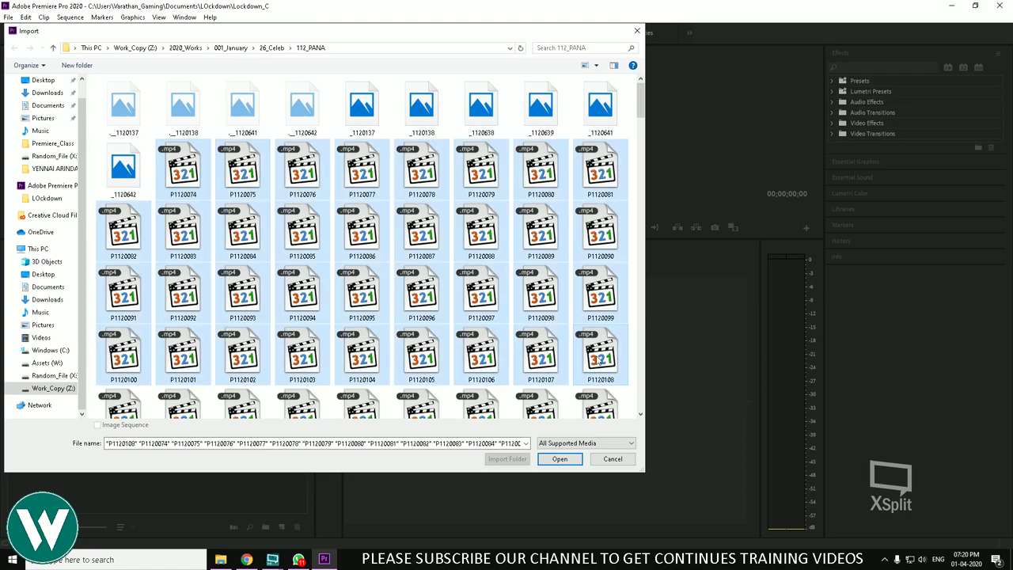
{"action": "left_click", "coordinate": [560, 458]}
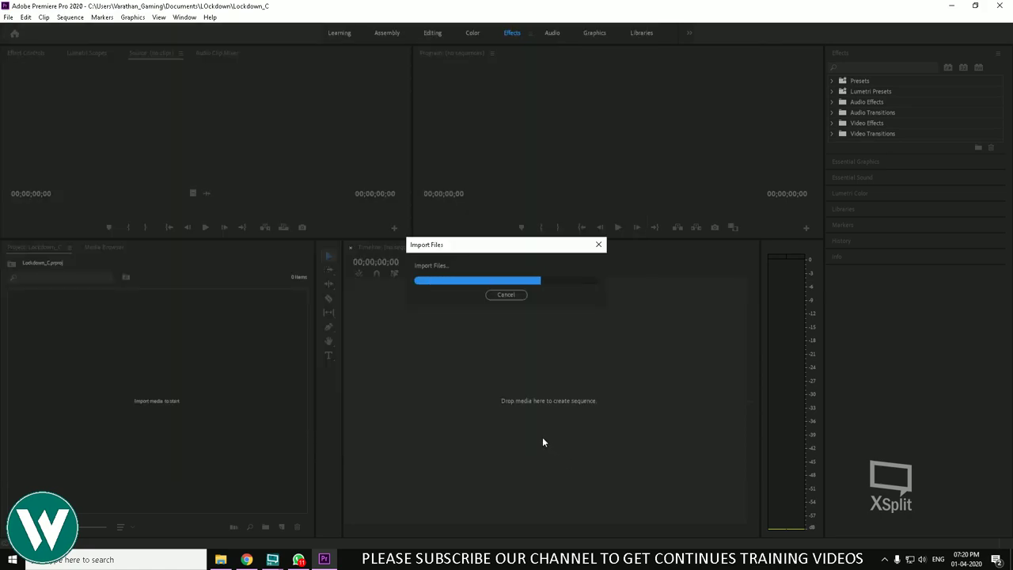
Deselect the imported clips and sort the Project bin by Name
{"action": "left_click", "coordinate": [256, 446]}
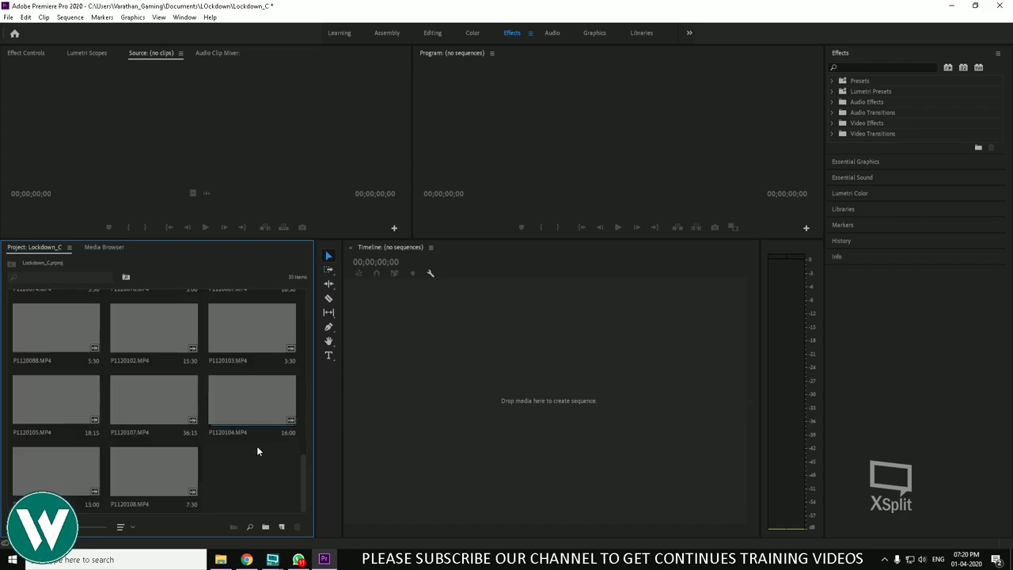
{"action": "scroll", "coordinate": [266, 404], "scroll_direction": "up", "scroll_amount": 4}
{"action": "scroll", "coordinate": [266, 408], "scroll_direction": "up", "scroll_amount": 1}
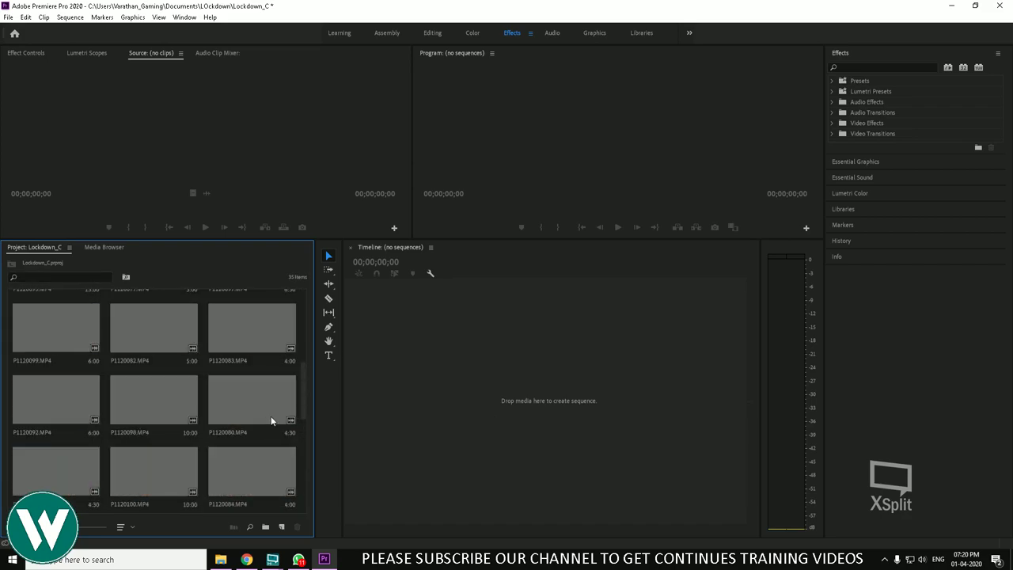
{"action": "scroll", "coordinate": [266, 423], "scroll_direction": "down", "scroll_amount": 5}
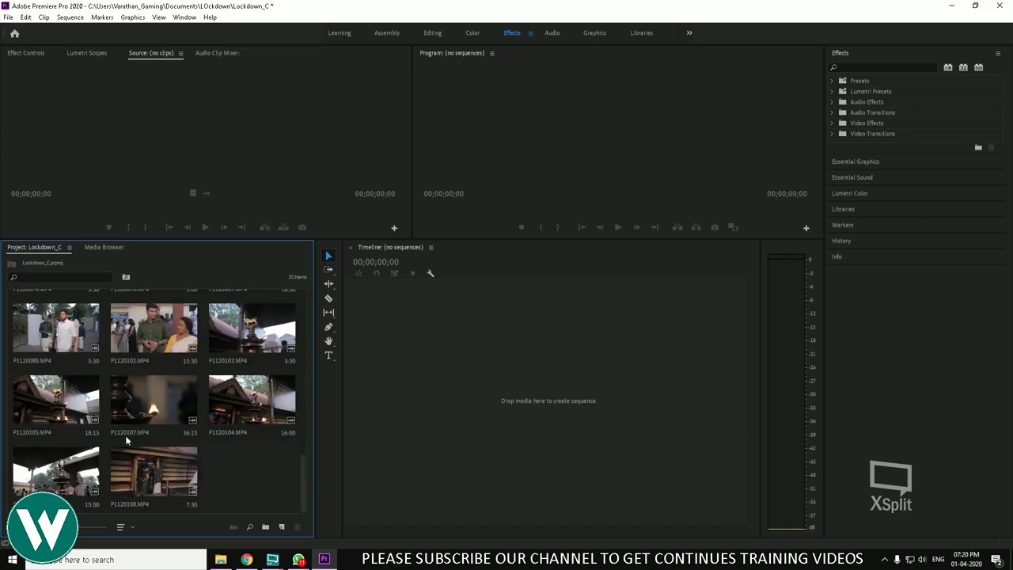
{"action": "left_click", "coordinate": [130, 528]}
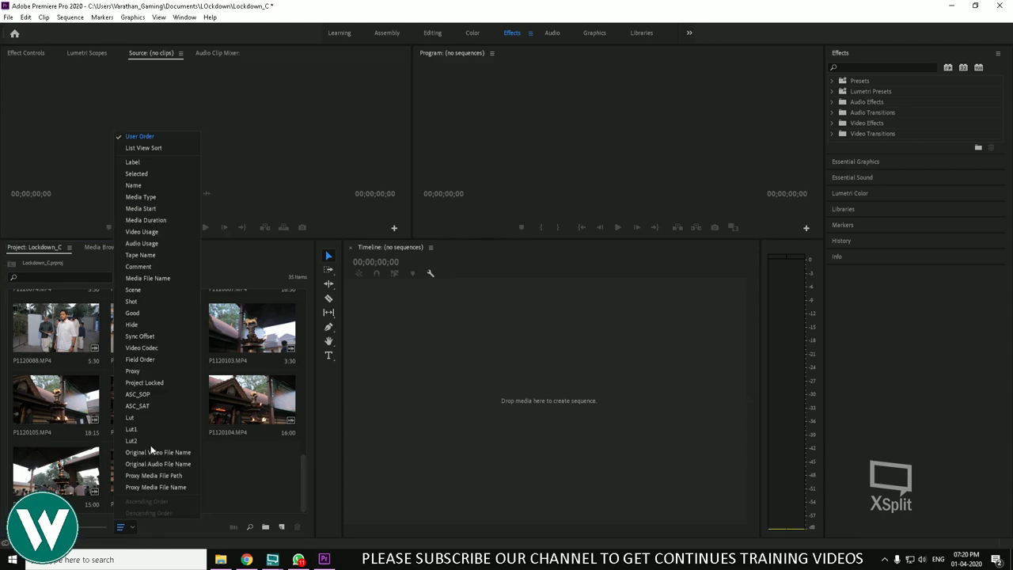
{"action": "left_click", "coordinate": [140, 186]}
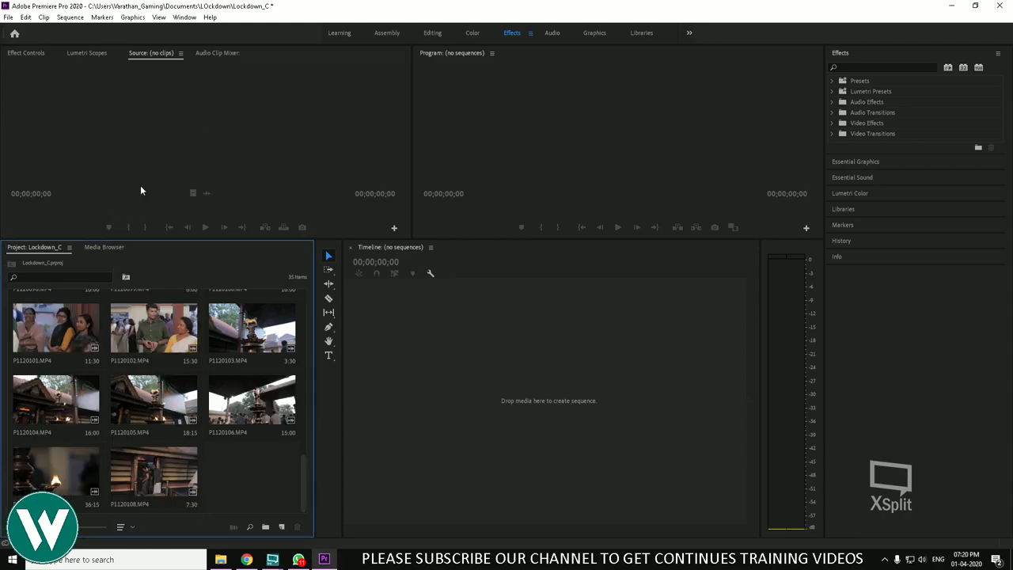
Create a P1120101 sequence and append P1120102 and P1120107 after it
{"action": "left_click_drag", "start_coordinate": [88, 346], "coordinate": [533, 420]}
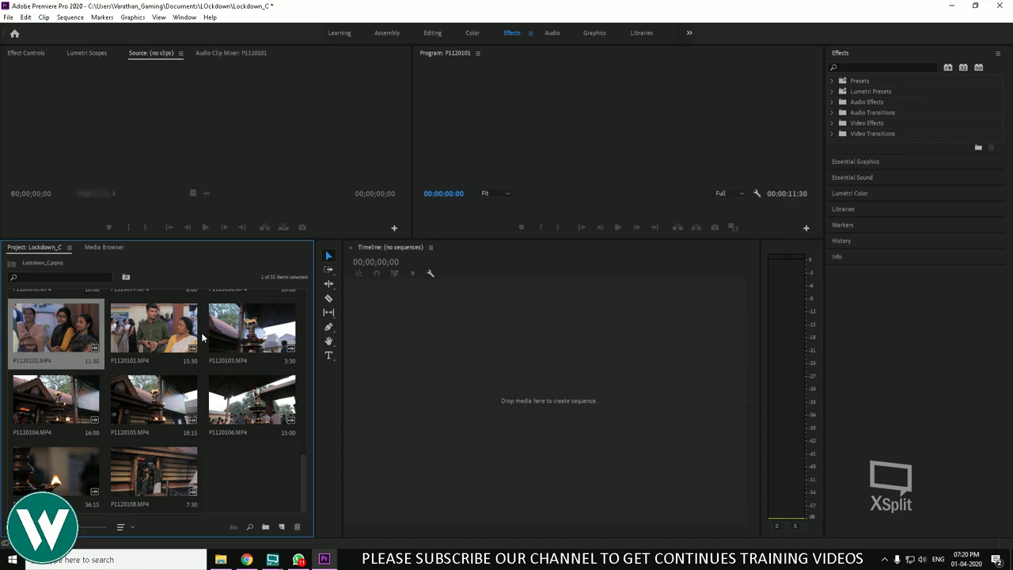
{"action": "left_click_drag", "start_coordinate": [430, 373], "coordinate": [122, 331]}
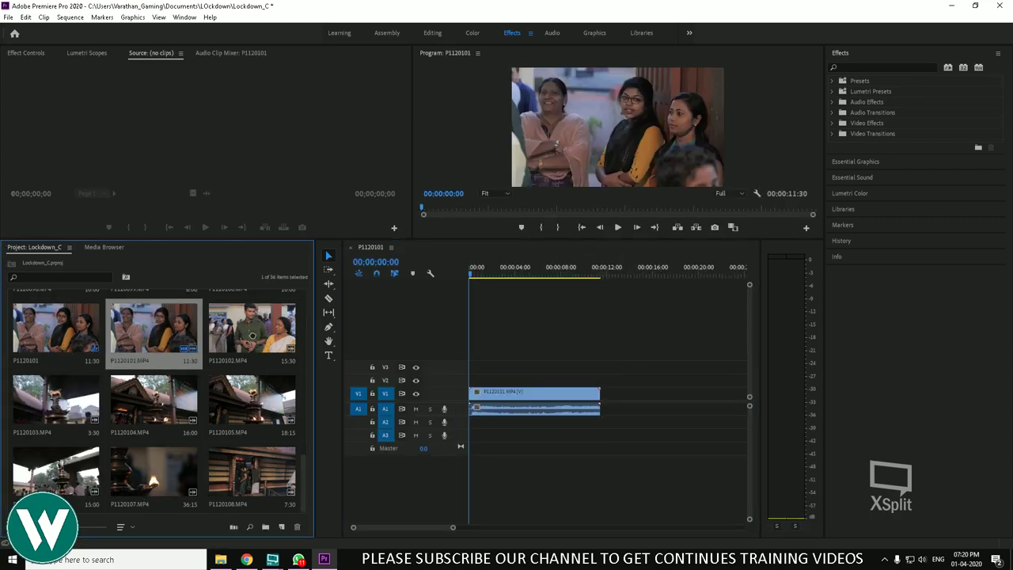
{"action": "left_click_drag", "start_coordinate": [252, 329], "coordinate": [594, 396]}
{"action": "left_click_drag", "start_coordinate": [155, 474], "coordinate": [706, 407]}
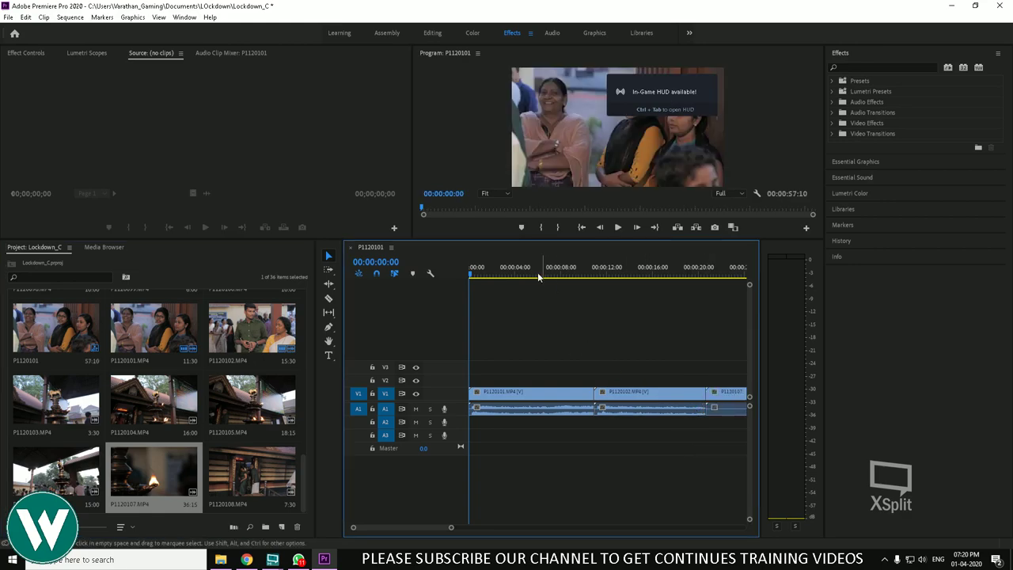
Preview the sequence from the start and again from further in
{"action": "left_click_drag", "start_coordinate": [537, 276], "coordinate": [462, 319]}
{"action": "key", "text": "space"}
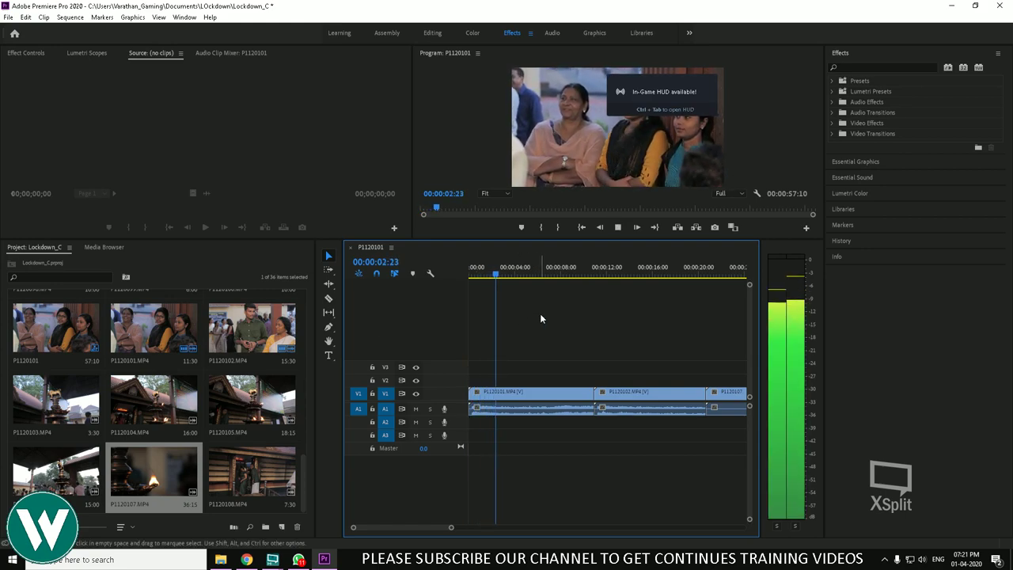
{"action": "left_click_drag", "start_coordinate": [601, 271], "coordinate": [651, 277]}
{"action": "key", "text": "space"}
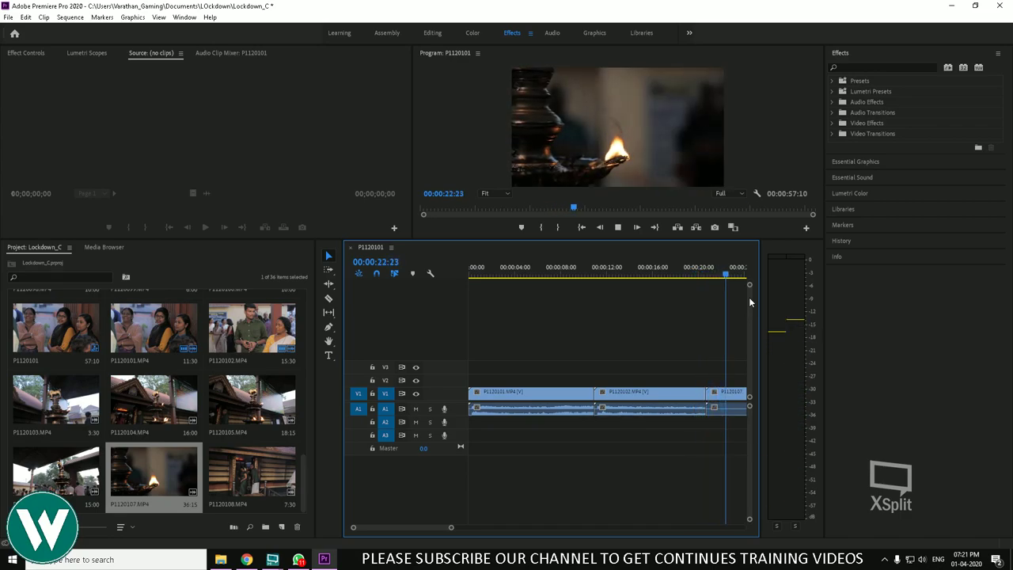
Stop playback, zoom the timeline out, and return the playhead to 00:00:16:10
{"action": "key", "text": "space"}
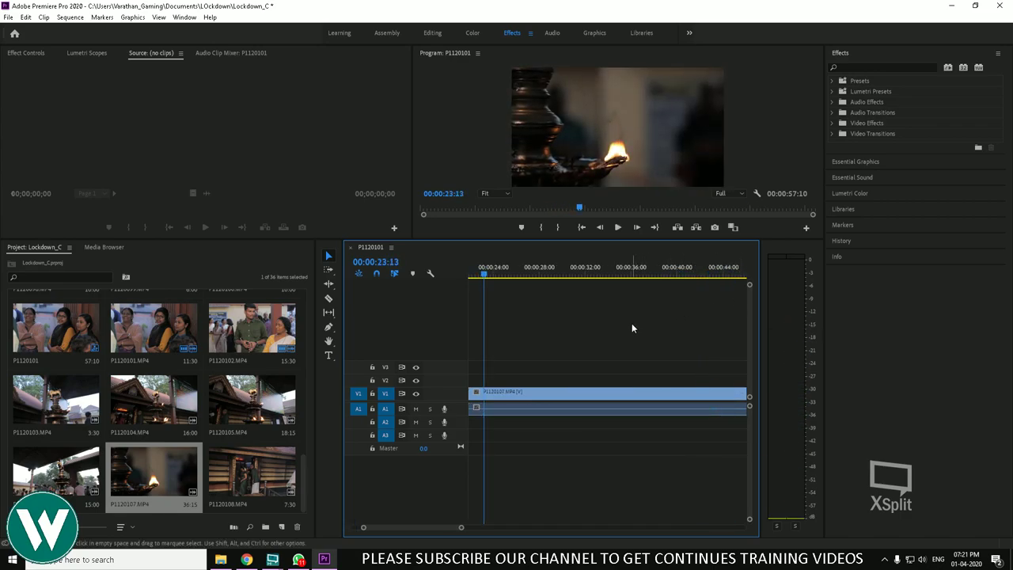
{"action": "key", "text": "minus"}
{"action": "key", "text": "minus"}
{"action": "key", "text": "minus"}
{"action": "key", "text": "minus"}
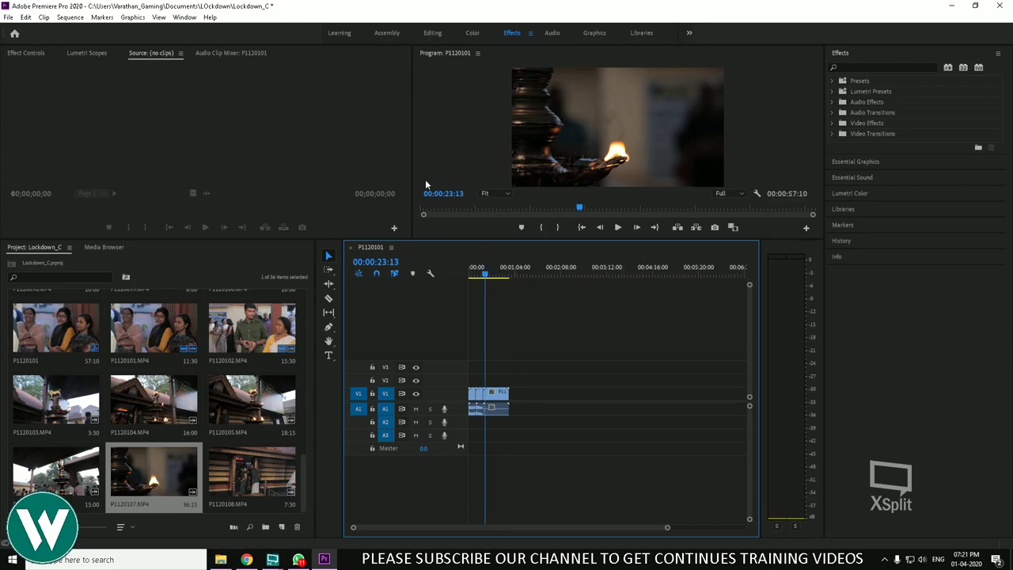
{"action": "left_click_drag", "start_coordinate": [486, 269], "coordinate": [481, 269]}
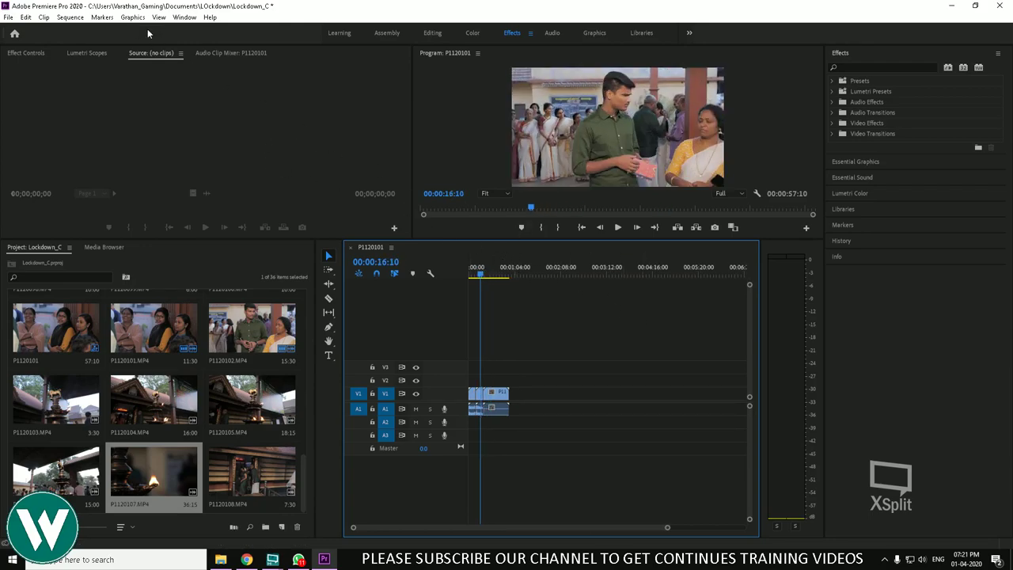
Zoom the timeline in so the three clips fill it
{"action": "left_click", "coordinate": [69, 17]}
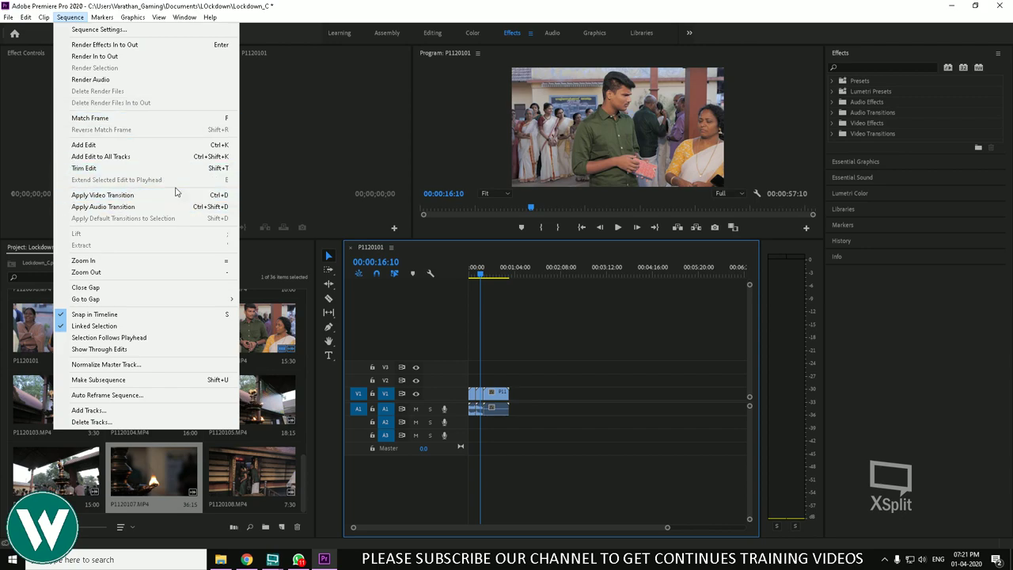
{"action": "left_click", "coordinate": [602, 350]}
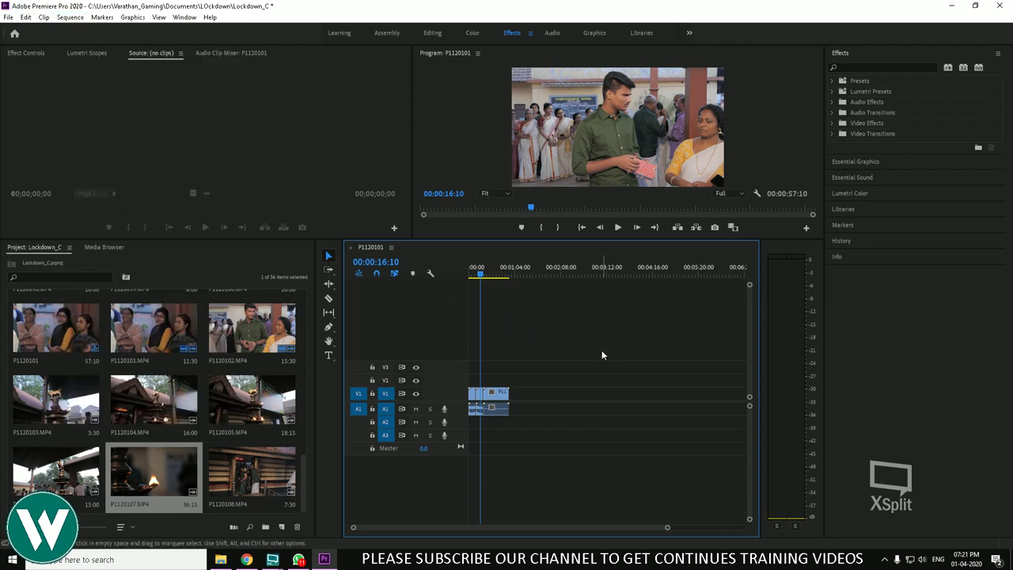
{"action": "key", "text": "="}
{"action": "key", "text": "="}
{"action": "key", "text": "="}
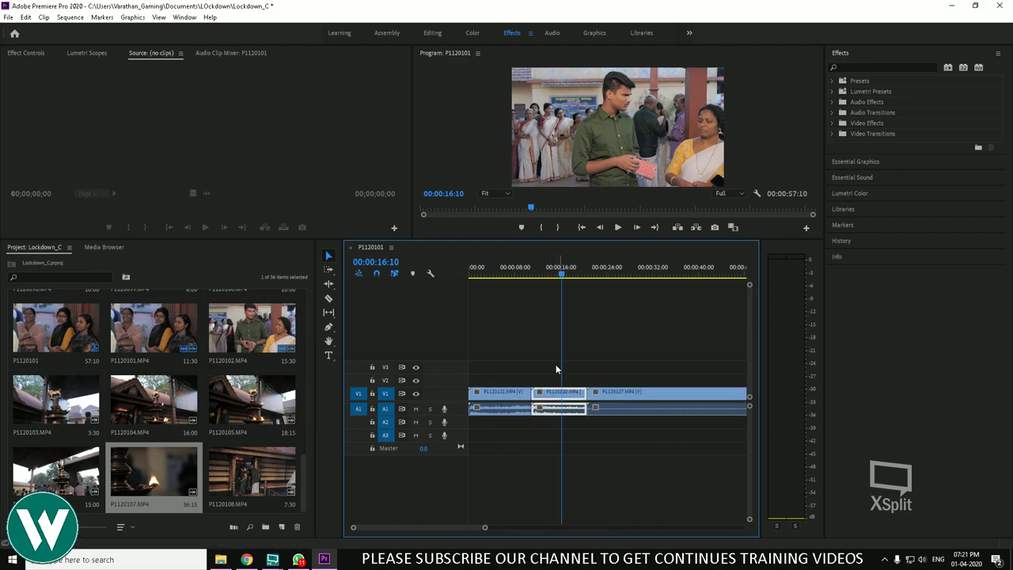
Split P1120102 at 00:00:12:51 with the Razor tool, then select the split-off piece
{"action": "left_click", "coordinate": [551, 271]}
{"action": "left_click_drag", "start_coordinate": [551, 272], "coordinate": [544, 274]}
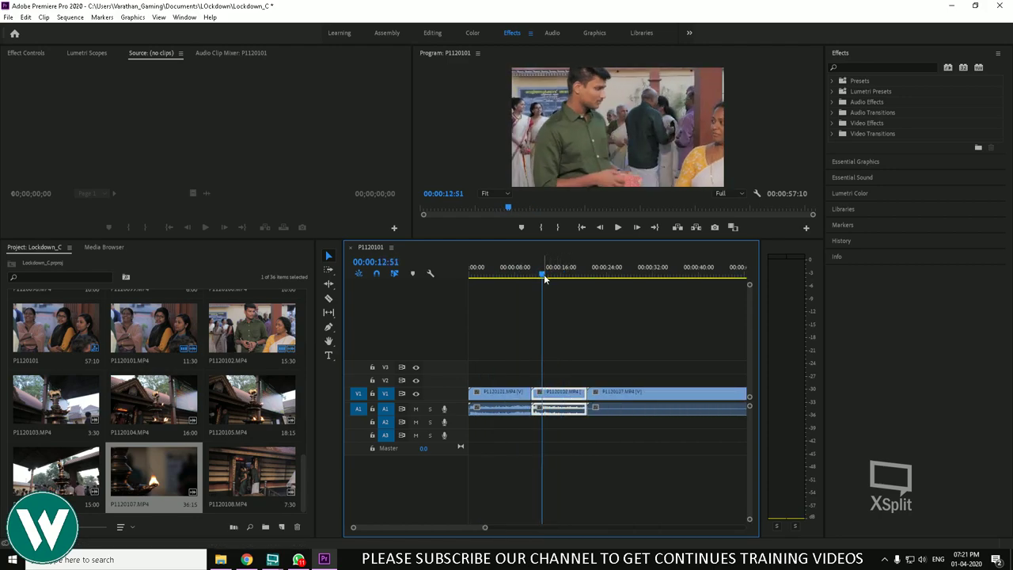
{"action": "key", "text": "c"}
{"action": "left_click", "coordinate": [543, 391]}
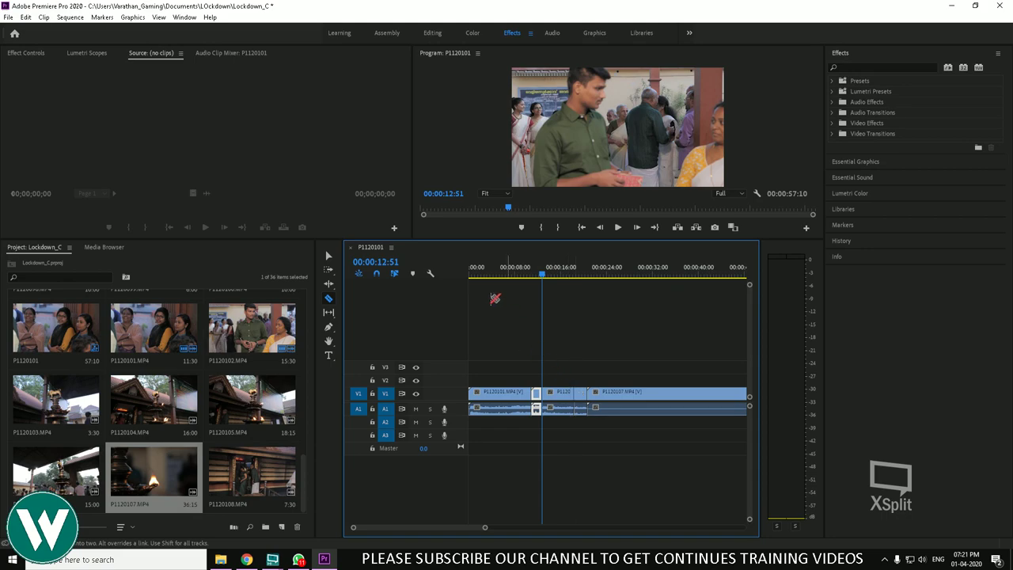
{"action": "left_click", "coordinate": [328, 255]}
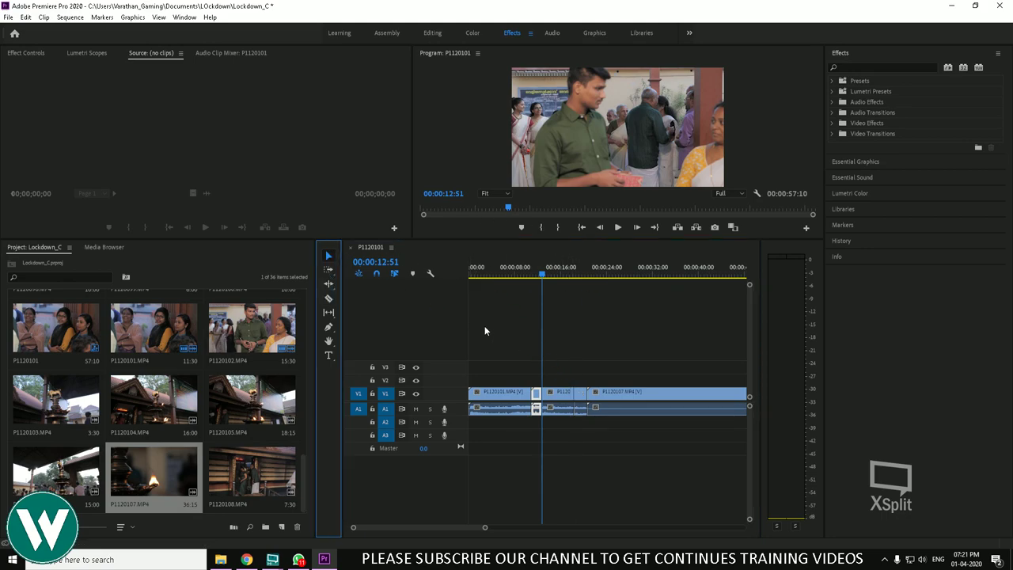
{"action": "left_click", "coordinate": [561, 393]}
Play from the cut and move the playhead to 00:00:15:31
{"action": "key", "text": "space"}
{"action": "key", "text": "space"}
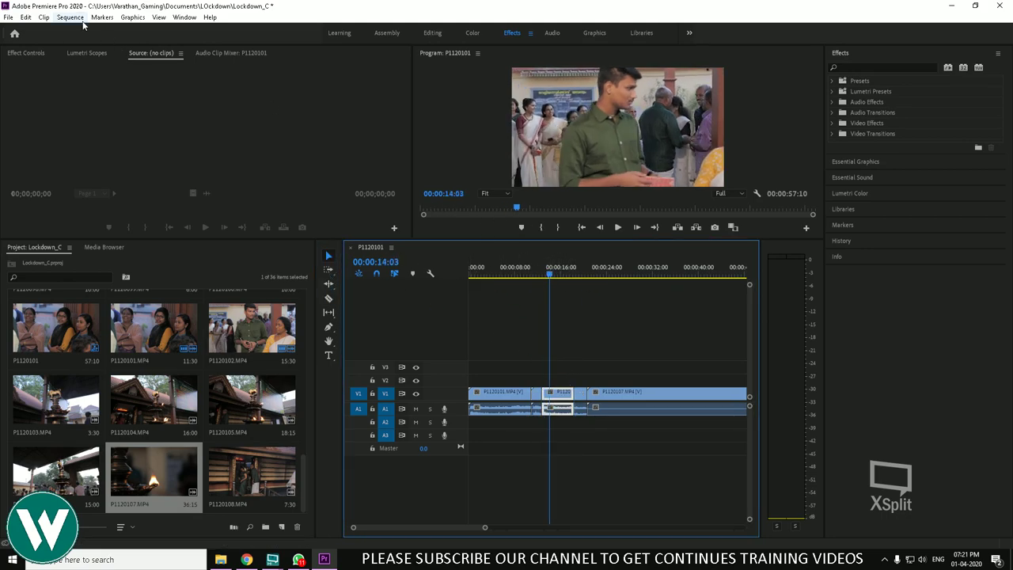
{"action": "left_click", "coordinate": [82, 22]}
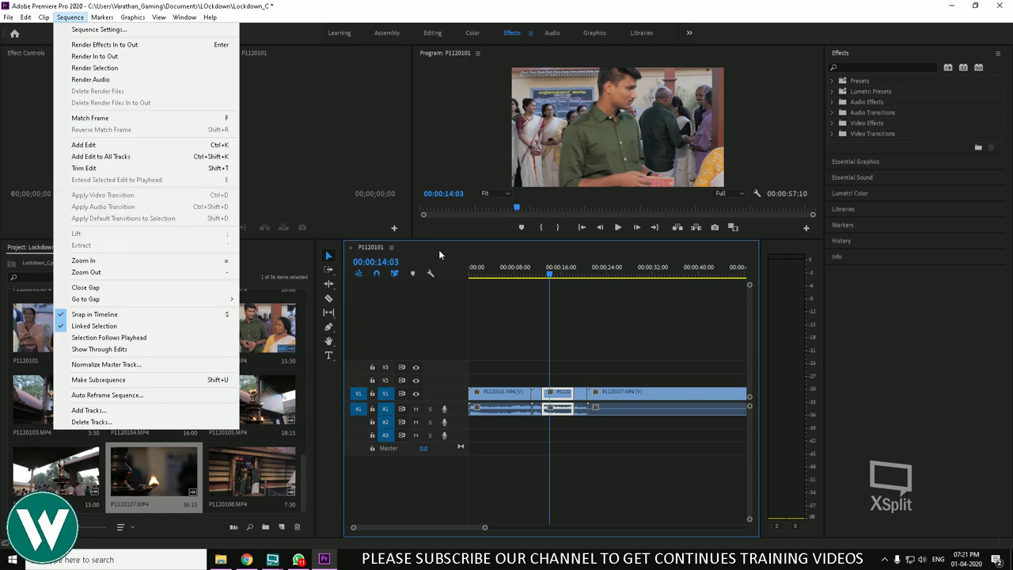
{"action": "left_click", "coordinate": [482, 281]}
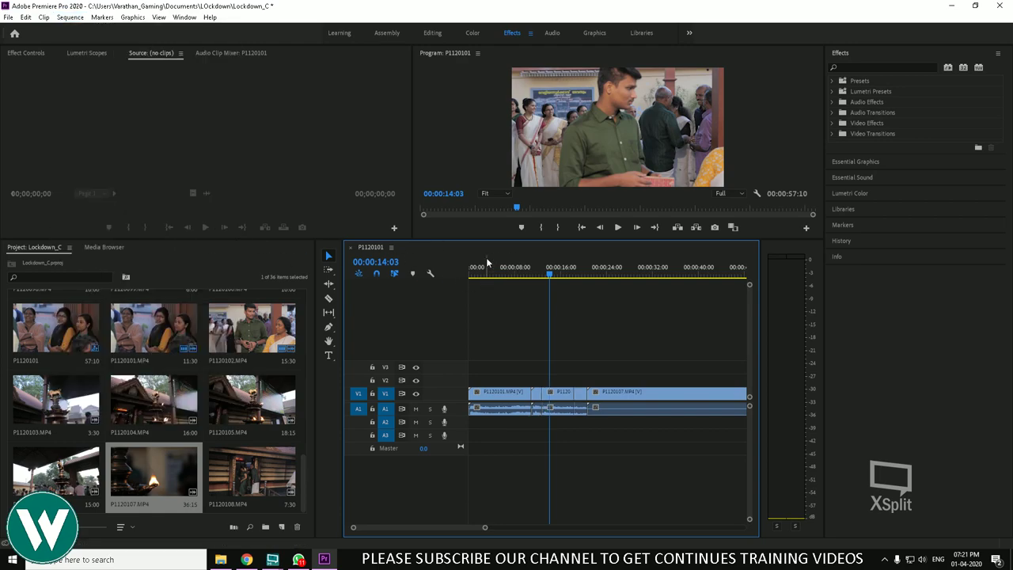
{"action": "left_click", "coordinate": [558, 275]}
{"action": "left_click", "coordinate": [72, 17]}
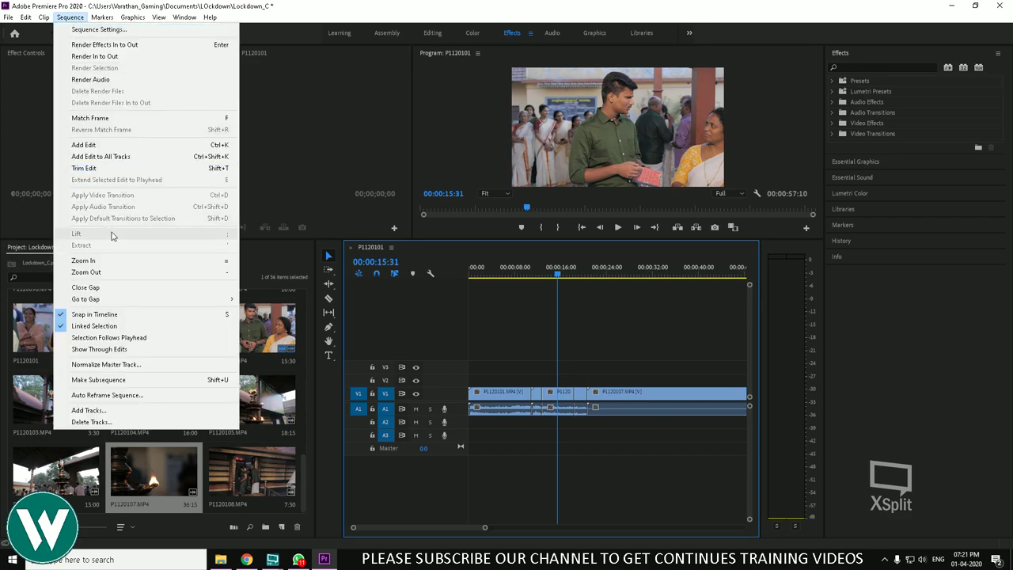
Mark an In point at 00:00:32:03 and an Out point at 00:00:39:40 on P1120107
{"action": "left_click", "coordinate": [559, 322]}
{"action": "left_click_drag", "start_coordinate": [562, 273], "coordinate": [653, 290]}
{"action": "key", "text": "i"}
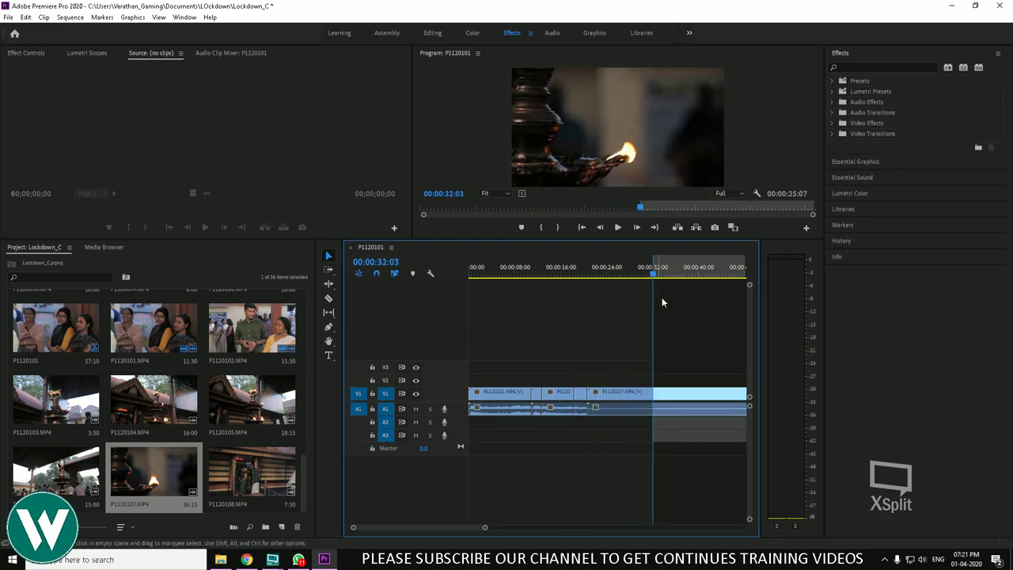
{"action": "left_click", "coordinate": [696, 273]}
{"action": "key", "text": "o"}
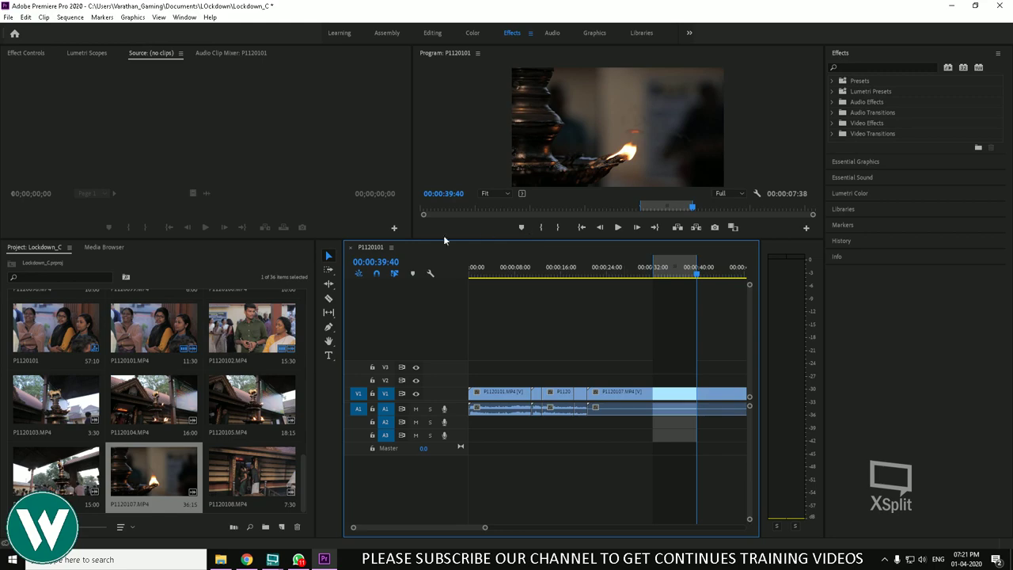
Lift the marked section with Sequence > Lift, leaving a gap, and check the result
{"action": "left_click", "coordinate": [70, 17]}
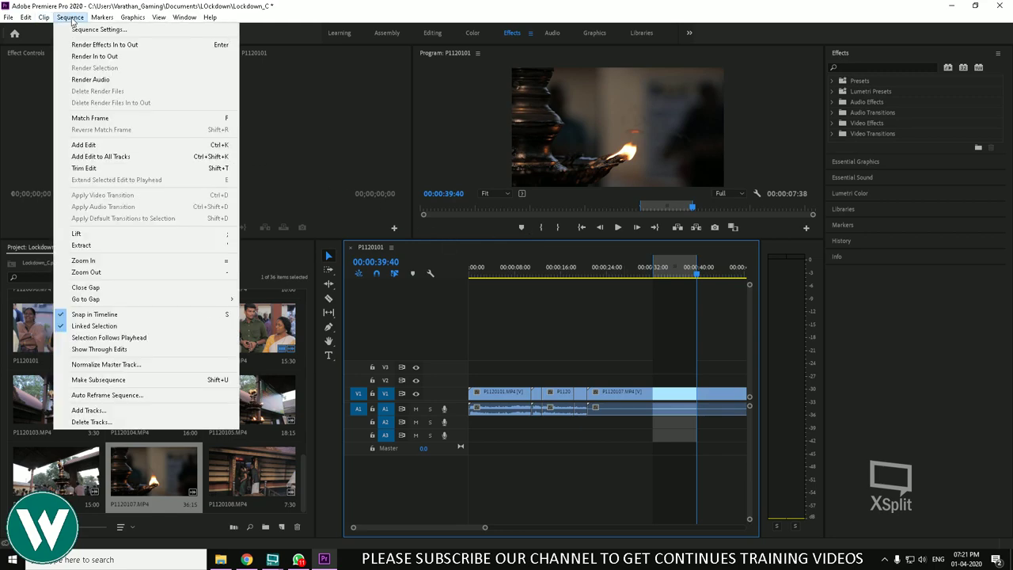
{"action": "left_click", "coordinate": [109, 234]}
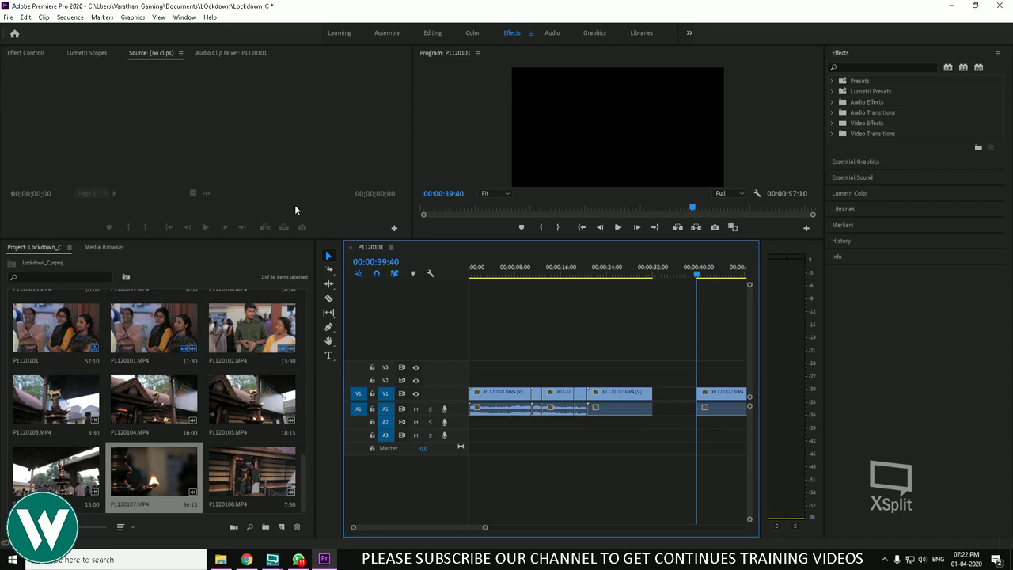
{"action": "key", "text": "Down"}
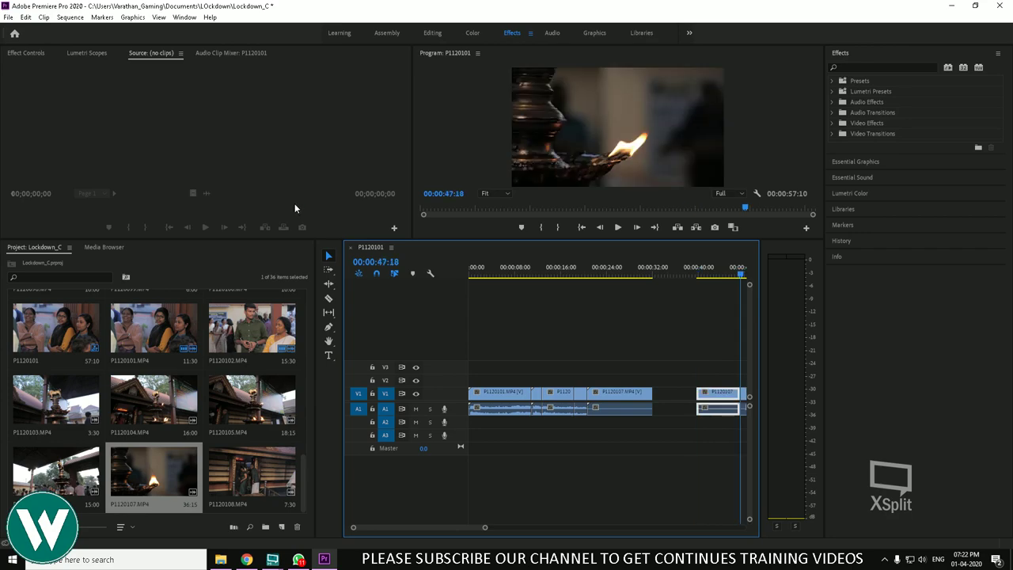
{"action": "key", "text": "Up"}
Restore the lifted footage into the gap and clear the Out point
{"action": "left_click", "coordinate": [657, 277]}
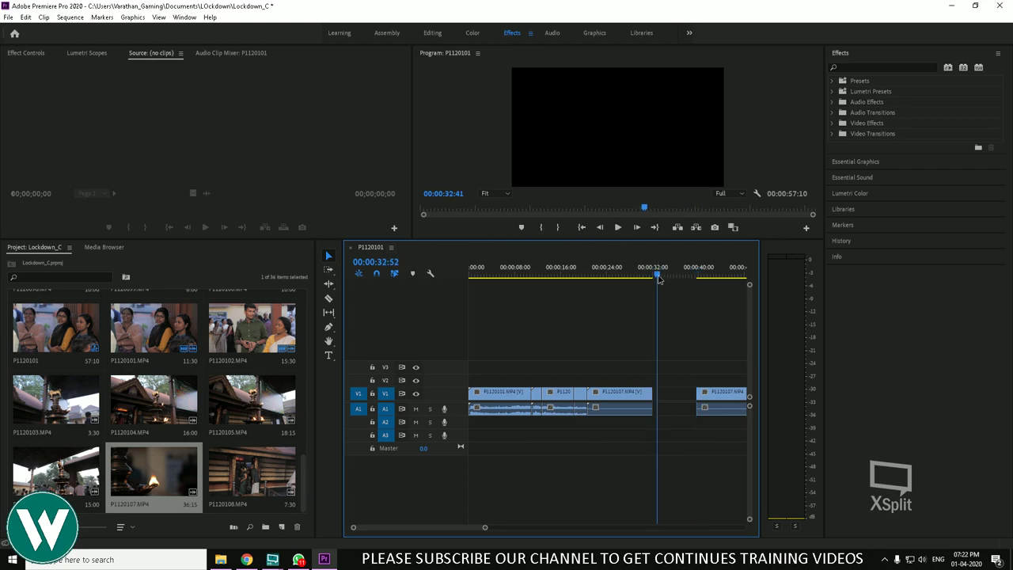
{"action": "left_click_drag", "start_coordinate": [658, 278], "coordinate": [653, 277]}
{"action": "key", "text": "ctrl+v"}
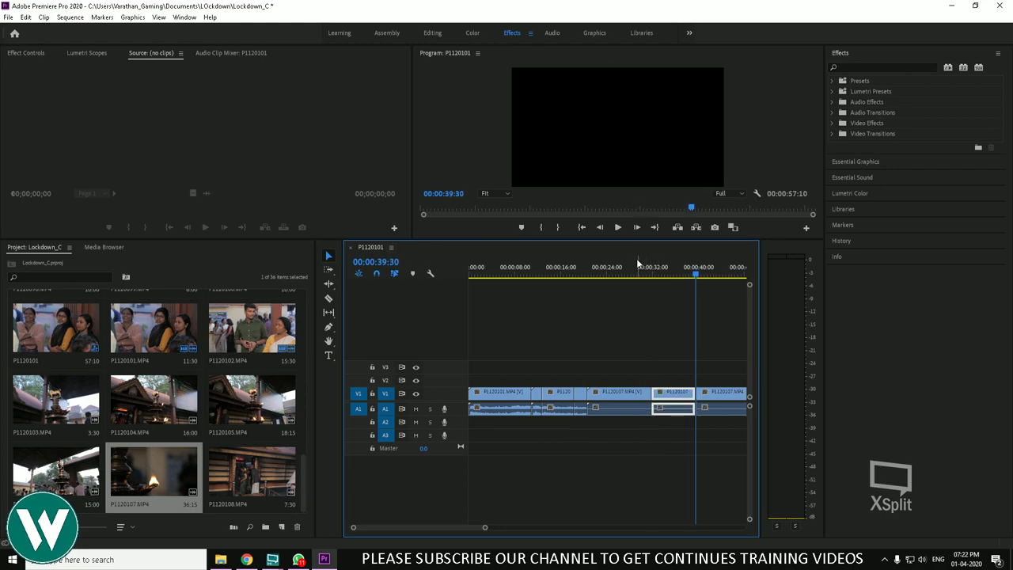
{"action": "left_click_drag", "start_coordinate": [677, 274], "coordinate": [652, 270]}
{"action": "key", "text": "x"}
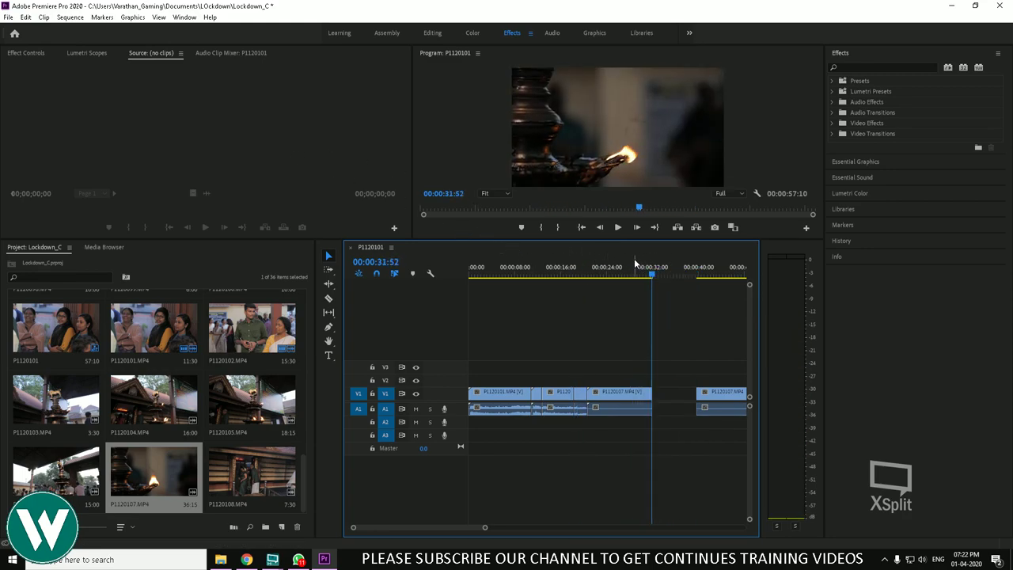
{"action": "key", "text": "ctrl+shift+o"}
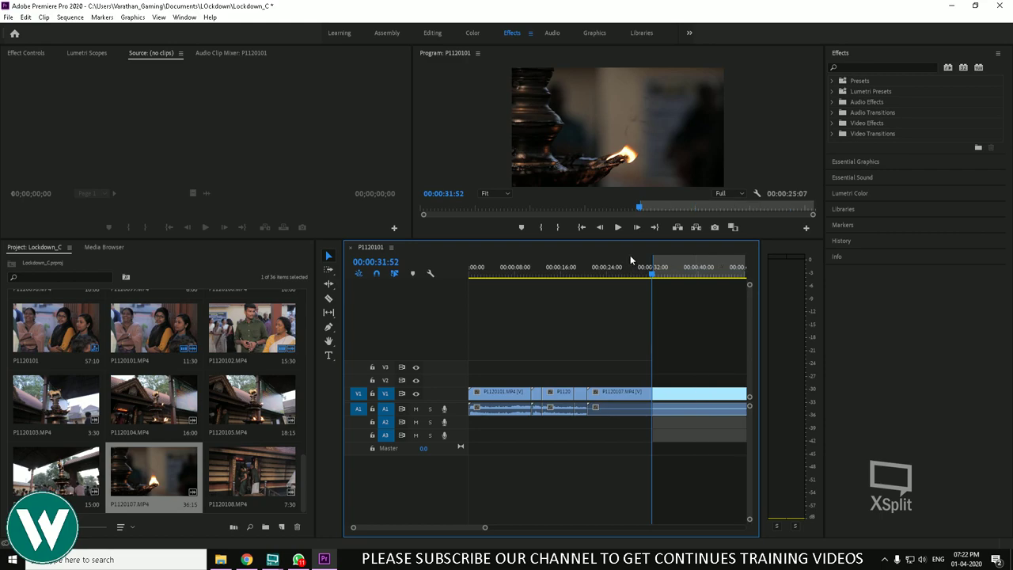
Mark 00:00:29:01 to 00:00:41:14, lift it with semicolon, then undo the lift
{"action": "left_click_drag", "start_coordinate": [661, 279], "coordinate": [705, 273]}
{"action": "key", "text": "i"}
{"action": "key", "text": "o"}
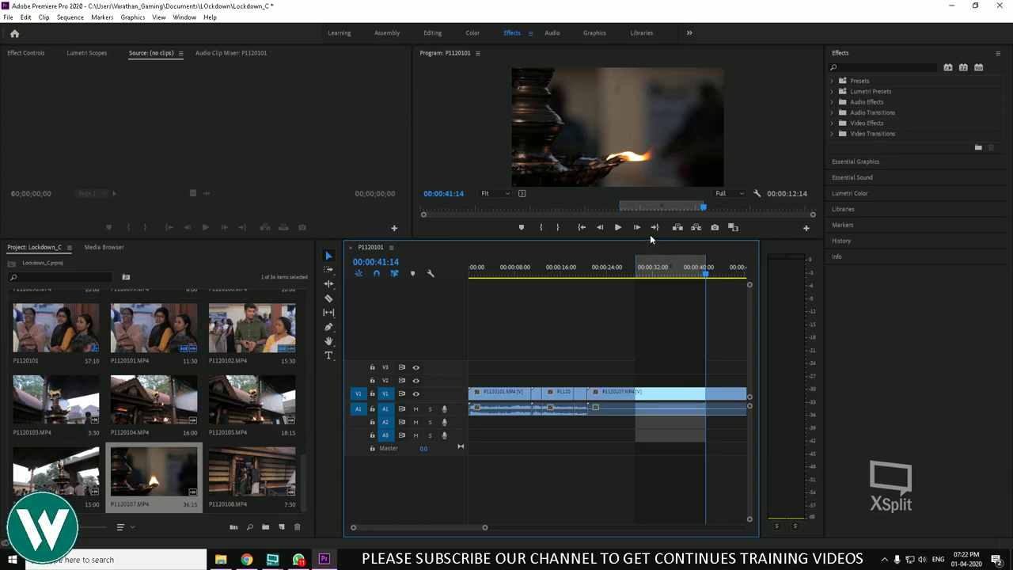
{"action": "key", "text": "semicolon"}
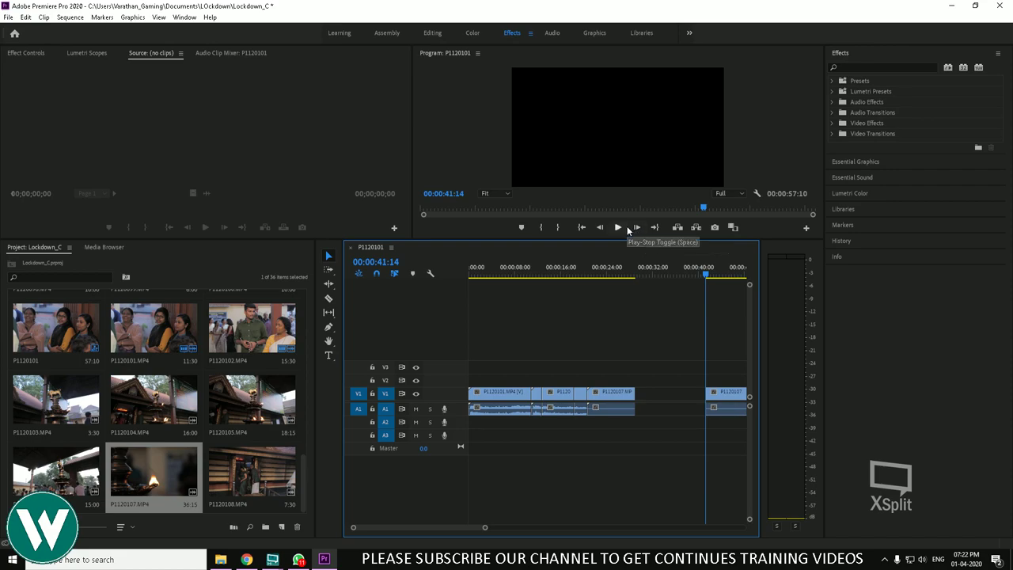
{"action": "key", "text": "ctrl+z"}
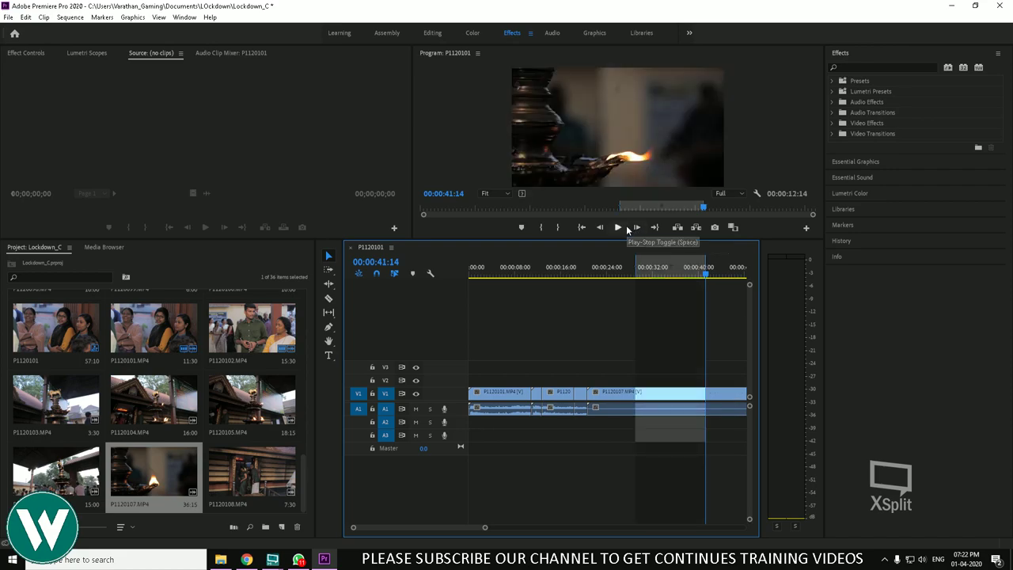
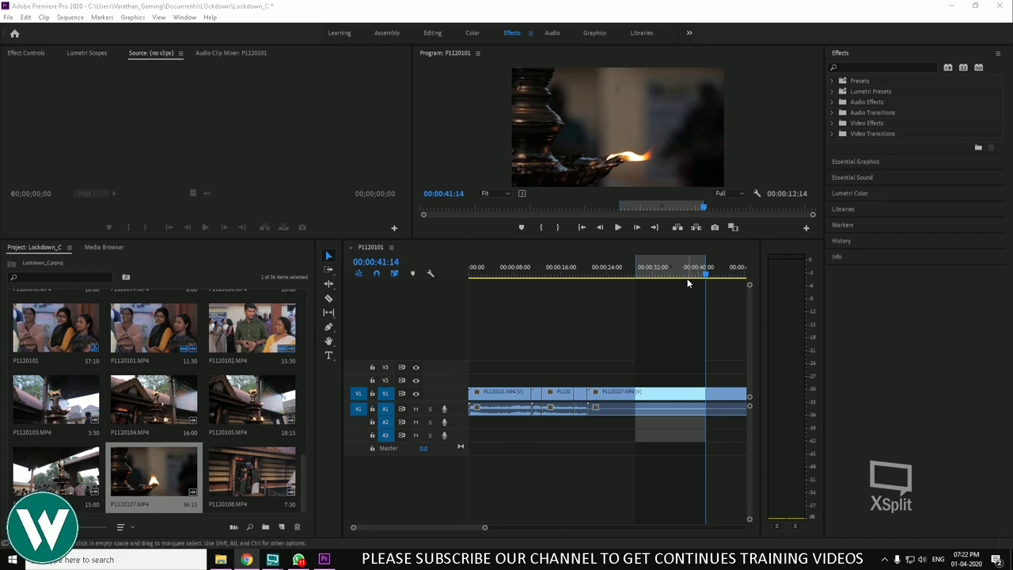
Extract the marked in/out range from sequence P1120101, then undo to restore it
{"action": "left_click_drag", "start_coordinate": [606, 289], "coordinate": [622, 317]}
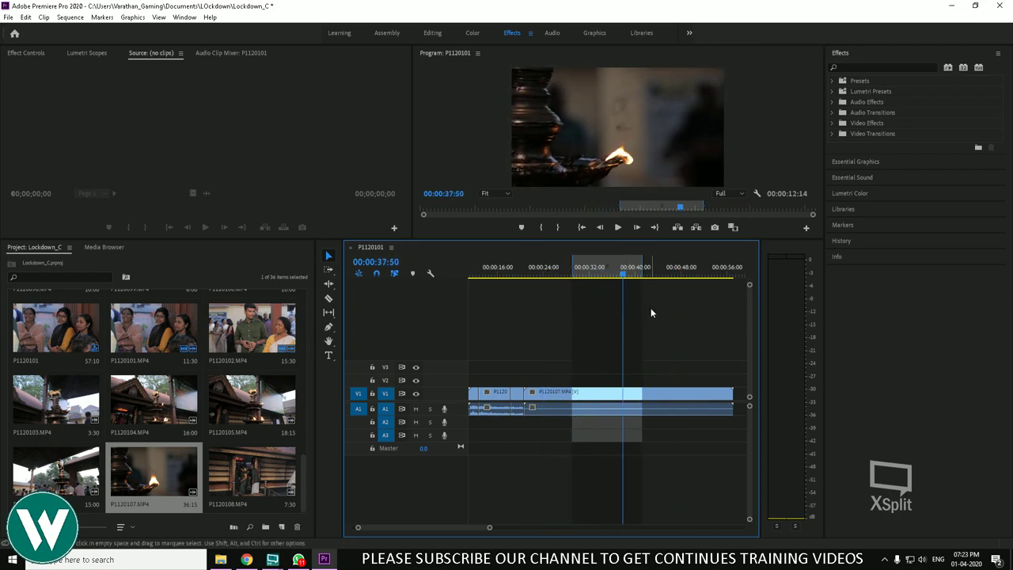
{"action": "left_click", "coordinate": [70, 16]}
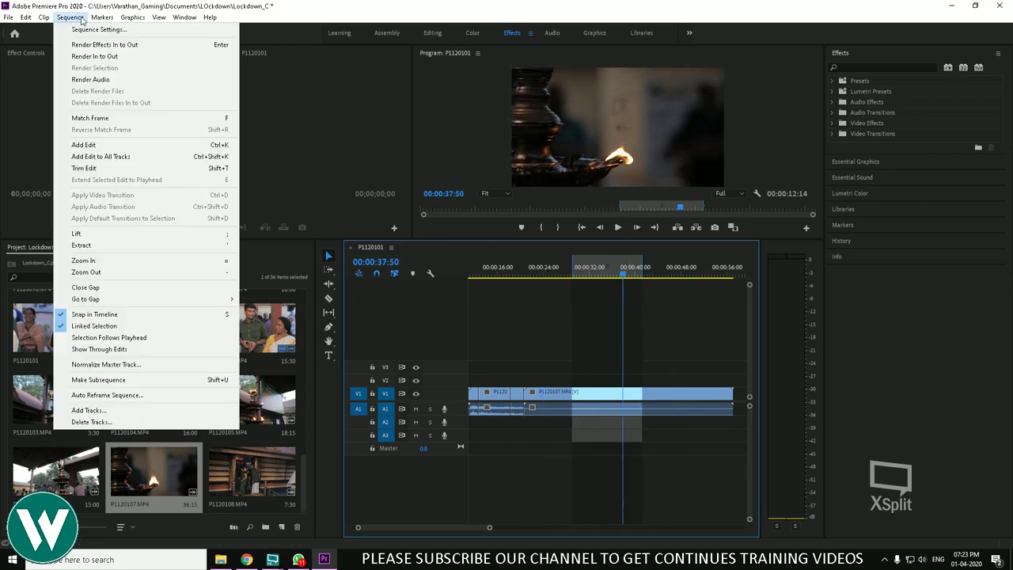
{"action": "left_click", "coordinate": [232, 246]}
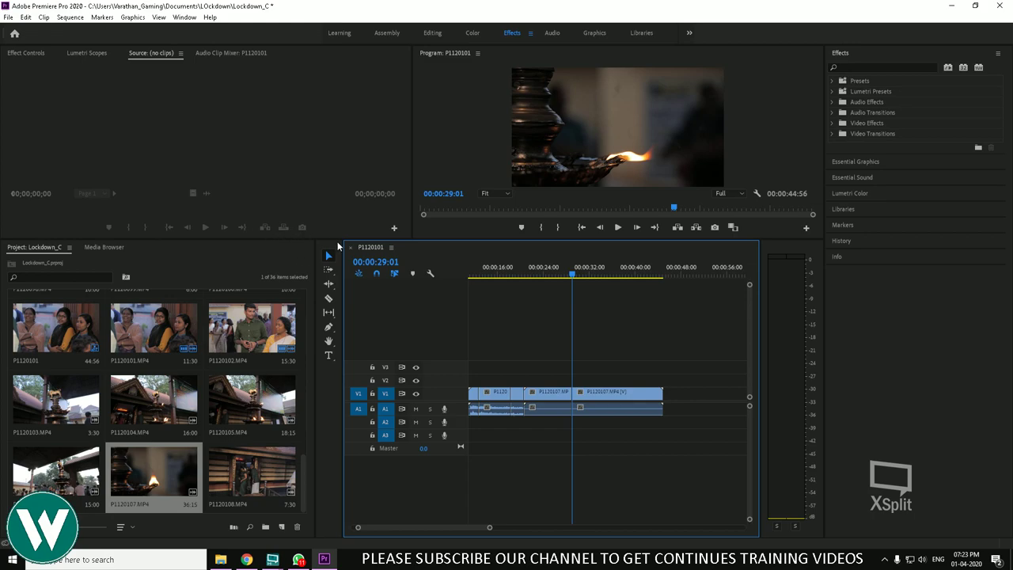
{"action": "key", "text": "ctrl+shift+v"}
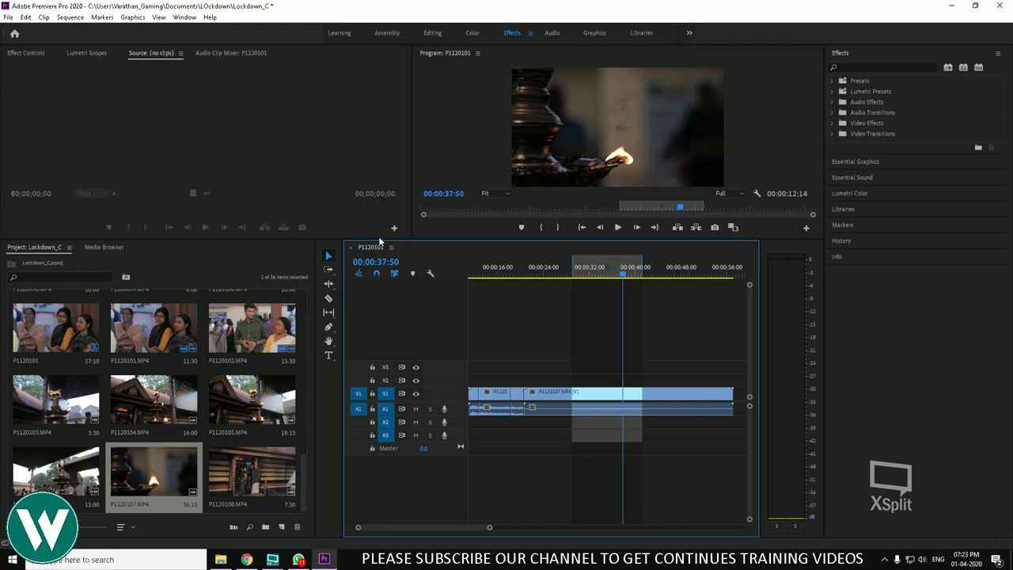
Zoom the timeline in with Sequence > Zoom In, then far out to show the whole sequence
{"action": "left_click", "coordinate": [73, 18]}
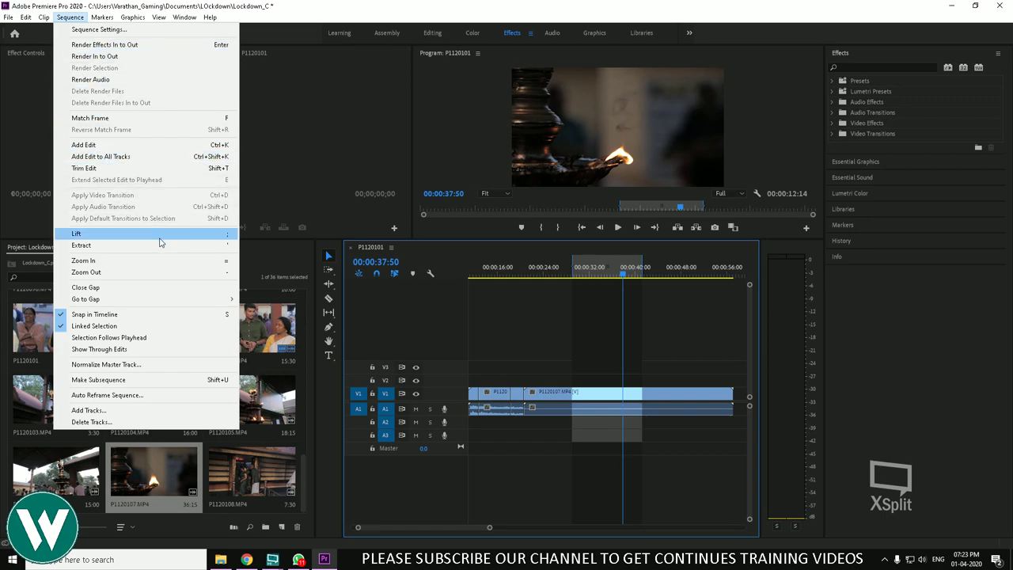
{"action": "left_click", "coordinate": [167, 264]}
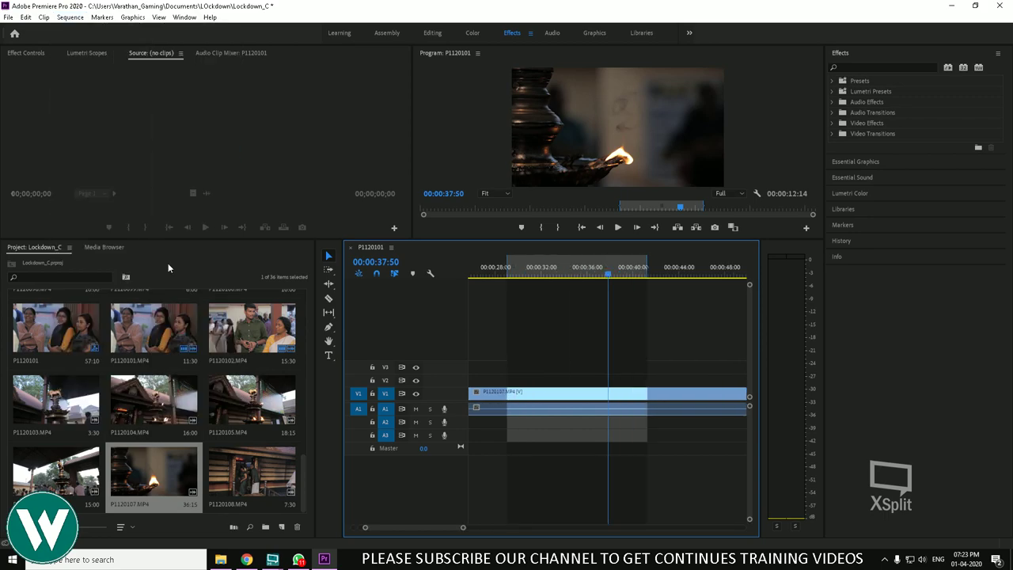
{"action": "key", "text": "minus"}
{"action": "key", "text": "minus"}
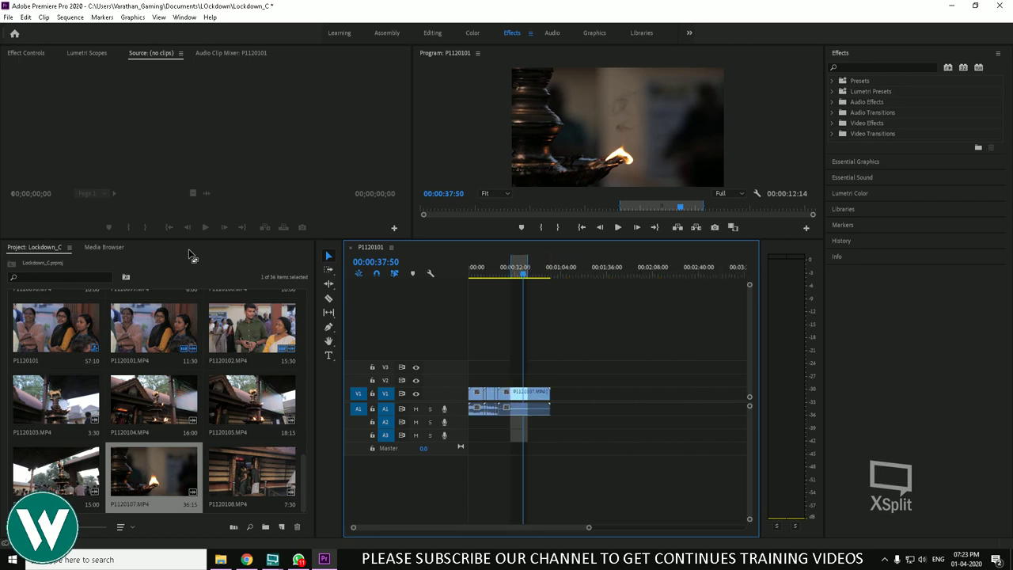
{"action": "key", "text": "equal"}
{"action": "key", "text": "equal"}
{"action": "key", "text": "minus"}
{"action": "key", "text": "minus"}
{"action": "key", "text": "minus"}
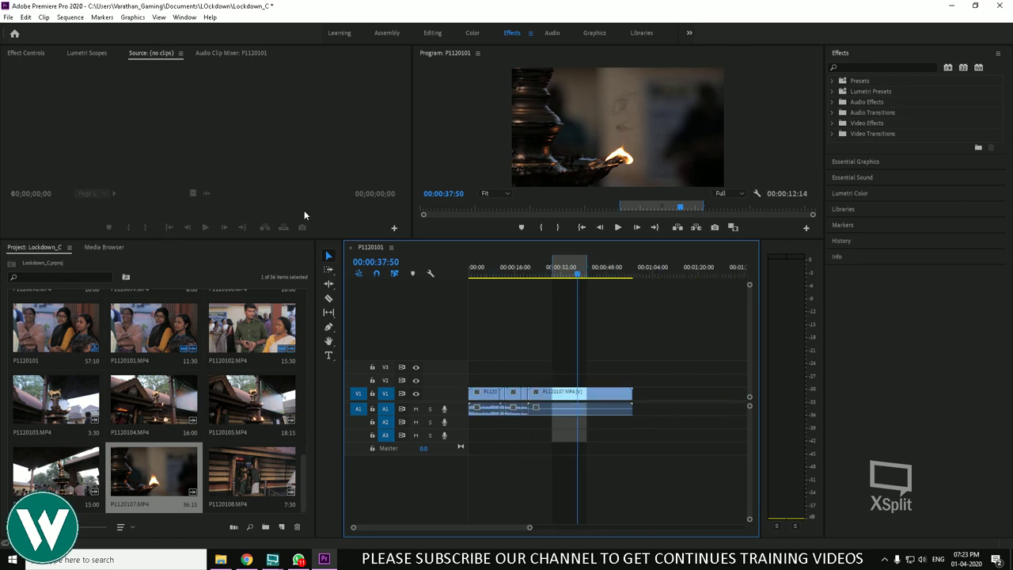
{"action": "left_click", "coordinate": [429, 156]}
Zoom the Program monitor's time ruler tightly around the playhead using repeated Zoom In
{"action": "left_click", "coordinate": [52, 21]}
{"action": "mouse_move", "coordinate": [69, 17]}
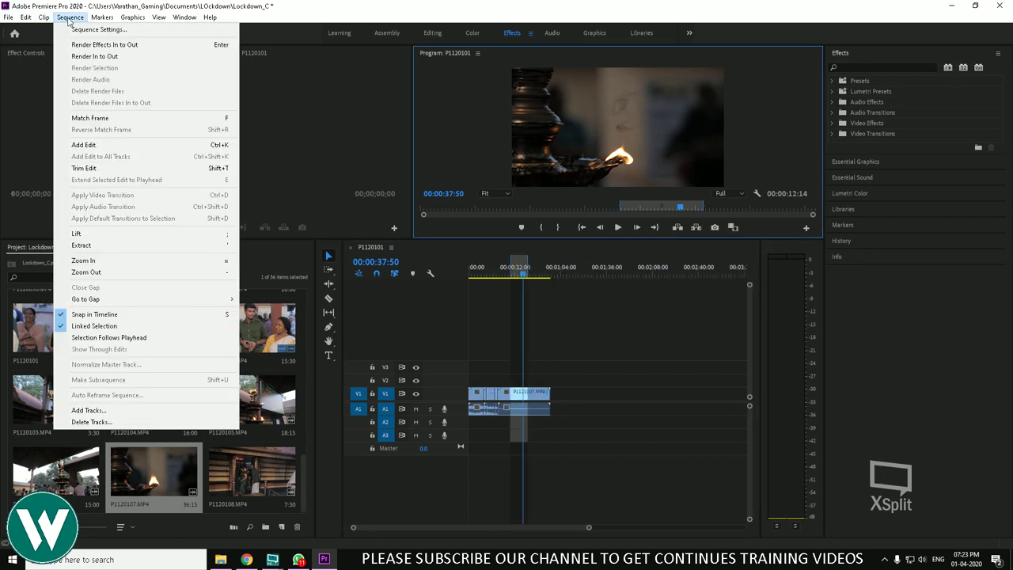
{"action": "left_click", "coordinate": [120, 262]}
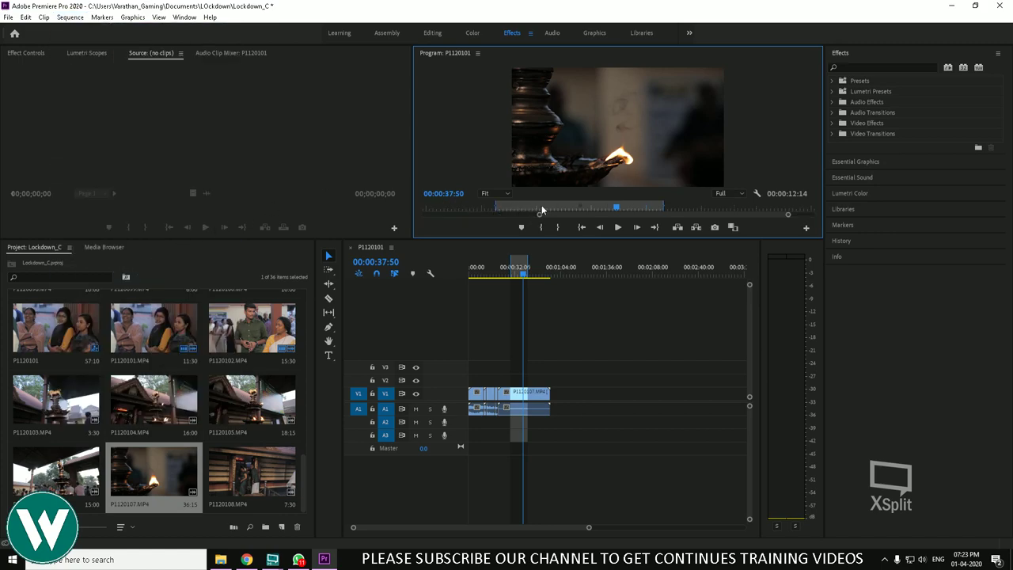
{"action": "left_click_drag", "start_coordinate": [540, 213], "coordinate": [504, 213]}
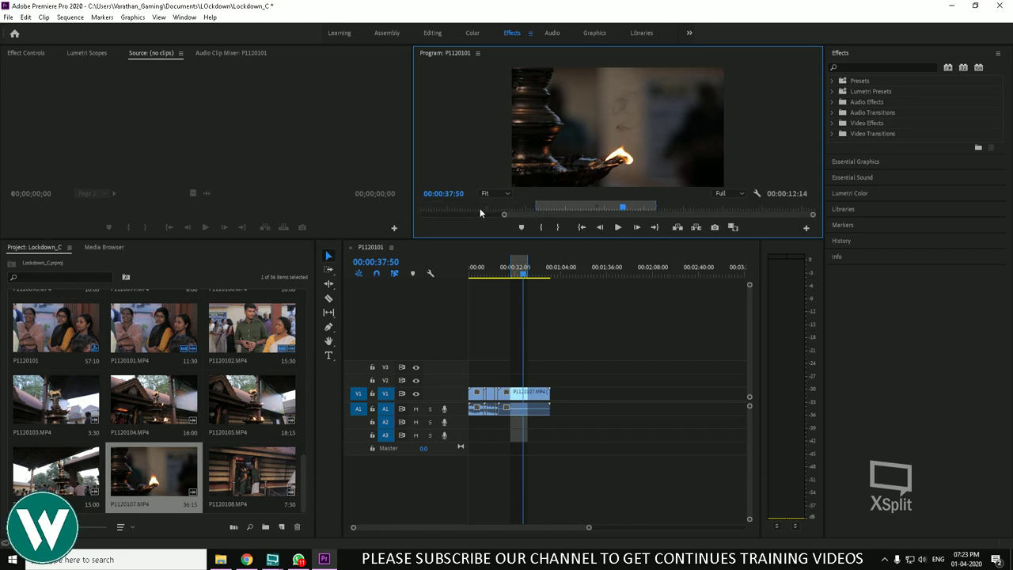
{"action": "left_click", "coordinate": [82, 21]}
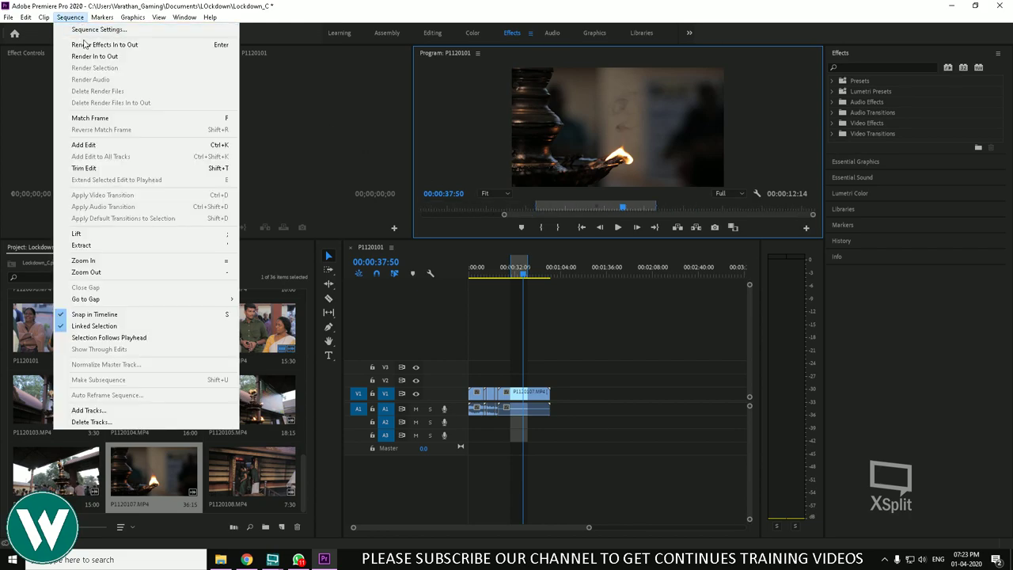
{"action": "left_click", "coordinate": [103, 262]}
{"action": "left_click", "coordinate": [71, 16]}
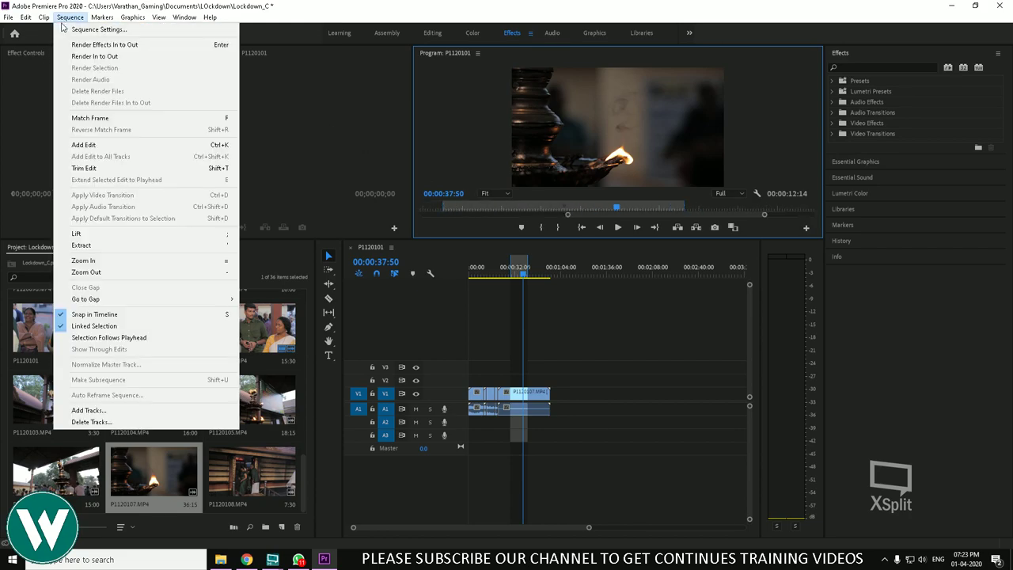
{"action": "left_click", "coordinate": [88, 261]}
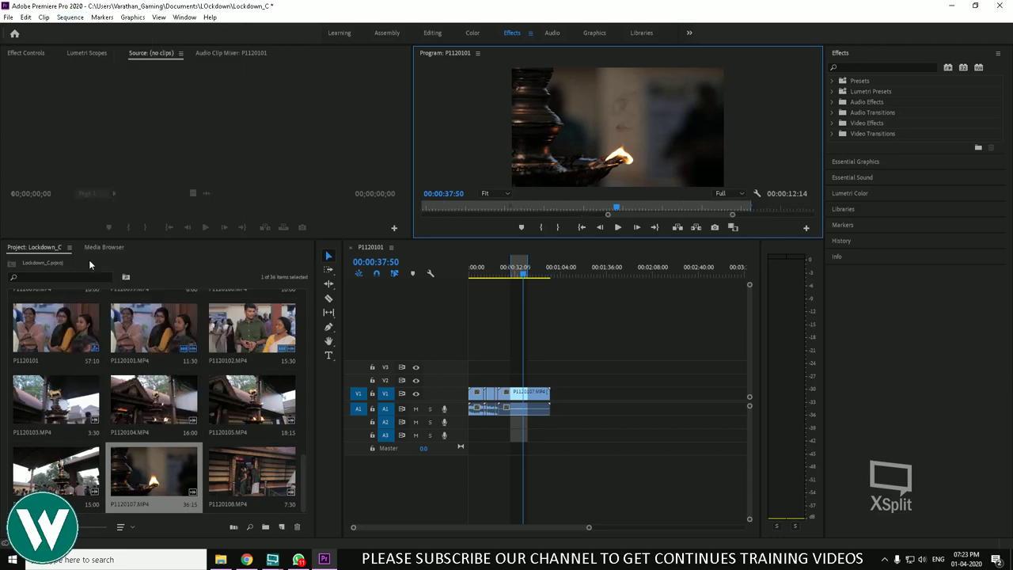
Dismiss the Sequence menu and nudge the timeline zoom by one step with = and -
{"action": "left_click", "coordinate": [70, 16]}
{"action": "mouse_move", "coordinate": [113, 302]}
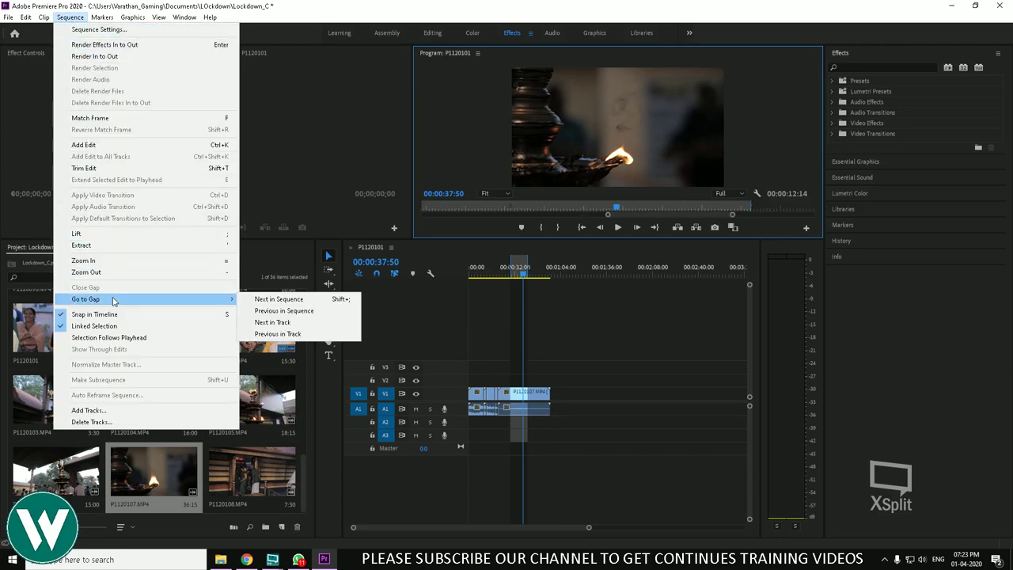
{"action": "left_click", "coordinate": [594, 358]}
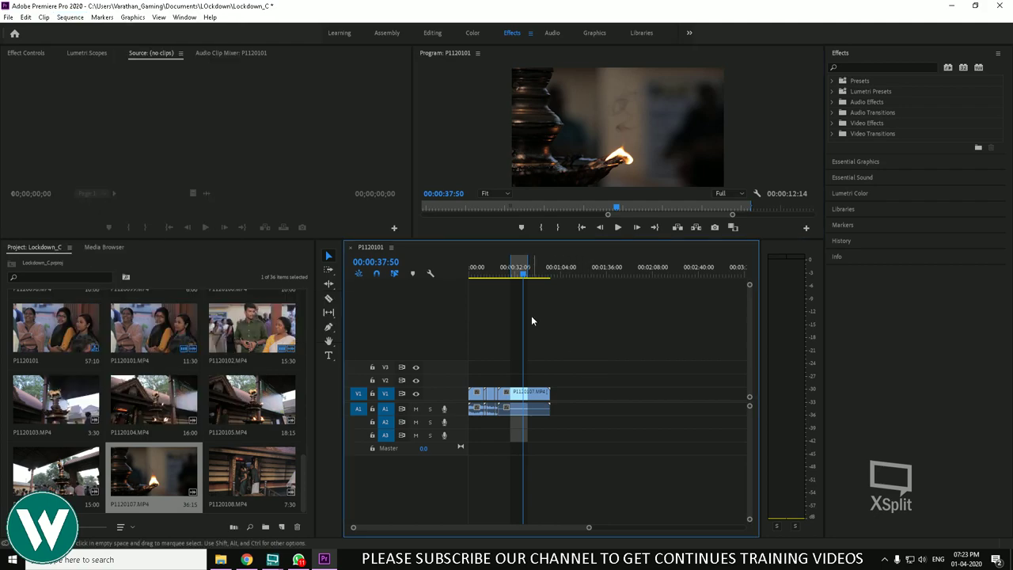
{"action": "key", "text": "equal"}
{"action": "key", "text": "equal"}
{"action": "key", "text": "minus"}
{"action": "key", "text": "minus"}
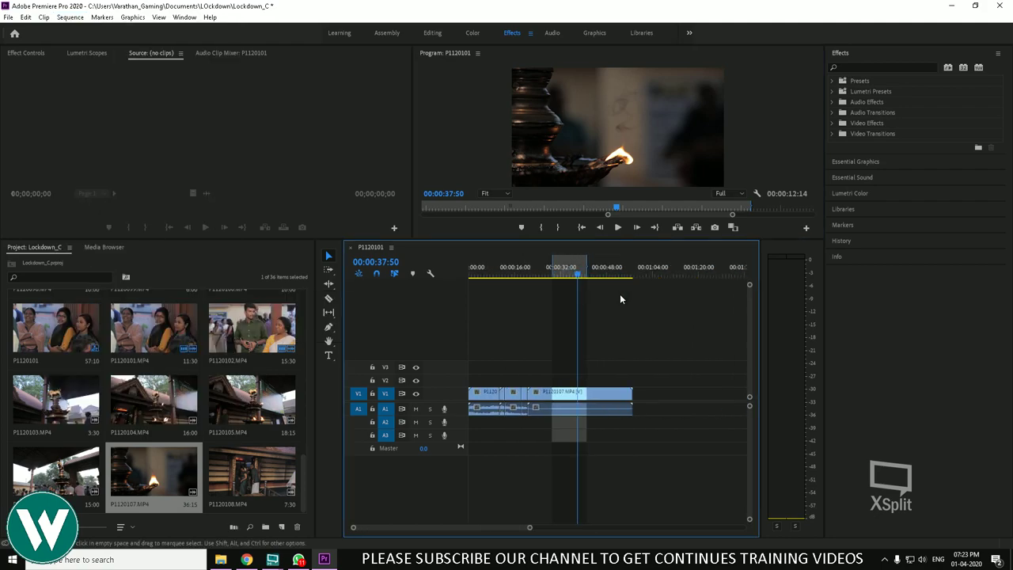
Drag P1120107.MP4 right to leave a gap on V1, select the gap and try Close Gap
{"action": "left_click_drag", "start_coordinate": [520, 393], "coordinate": [570, 394]}
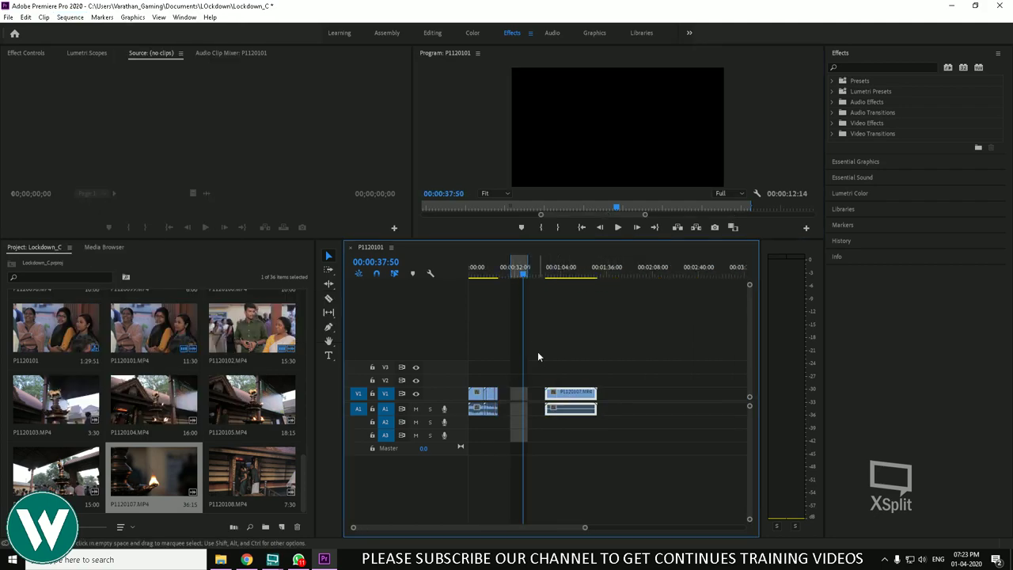
{"action": "left_click", "coordinate": [70, 18]}
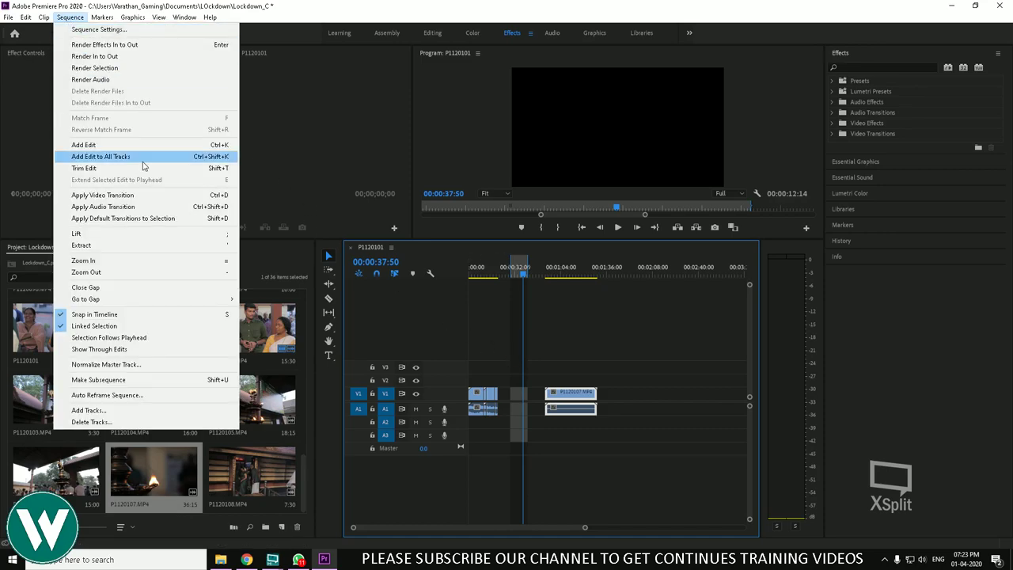
{"action": "left_click", "coordinate": [139, 289]}
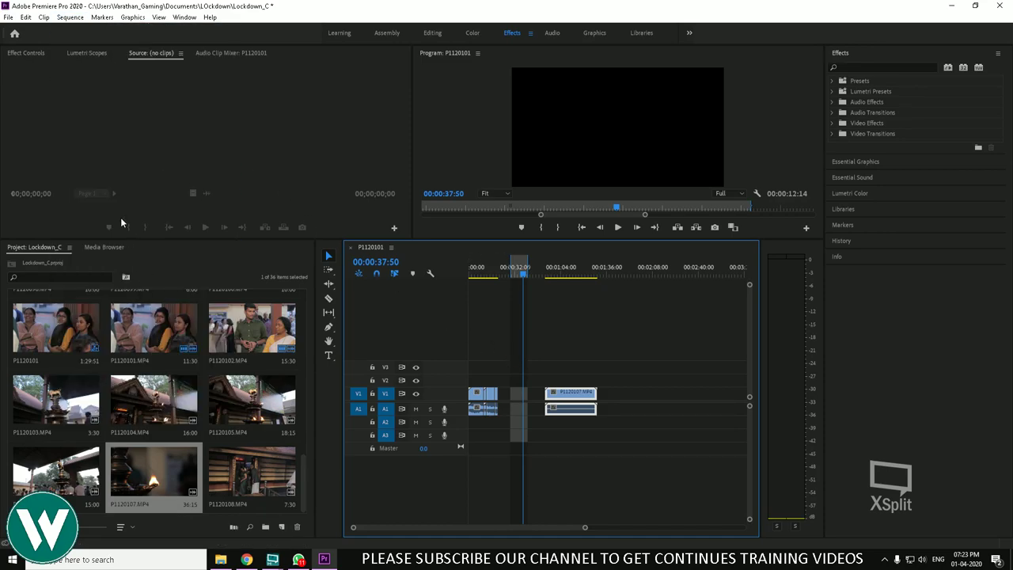
{"action": "left_click", "coordinate": [534, 396]}
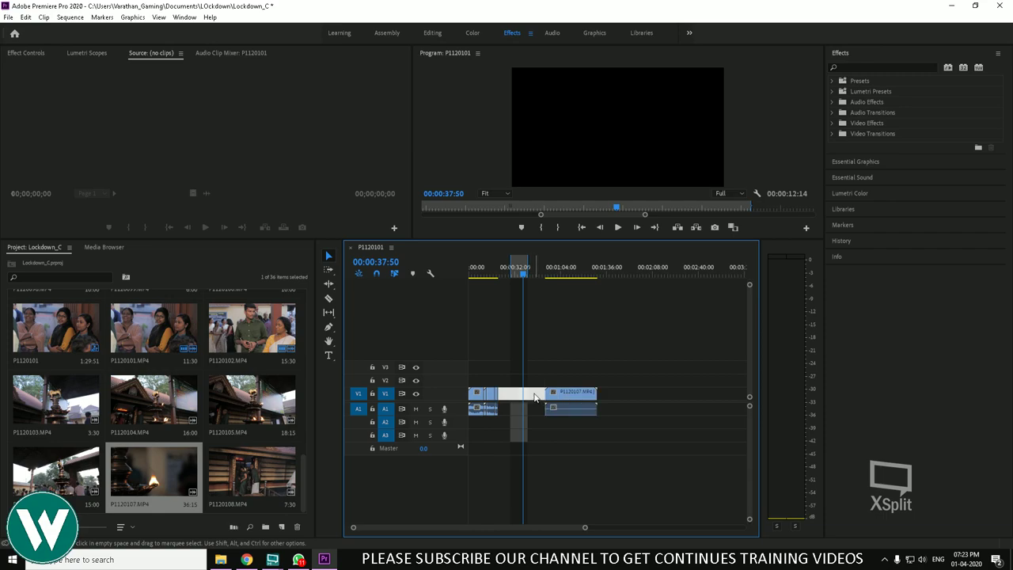
{"action": "left_click", "coordinate": [70, 17]}
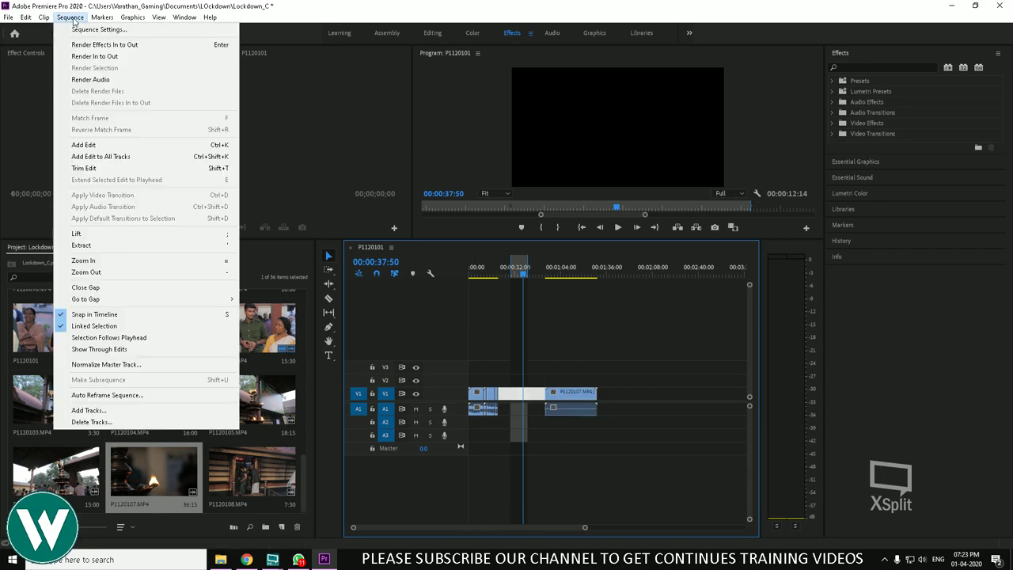
{"action": "left_click", "coordinate": [125, 290]}
Mark an in point at 00:01:04:16 and out point at 00:01:16:46, then retry Close Gap
{"action": "scroll", "coordinate": [560, 356], "scroll_direction": "up", "scroll_amount": 2}
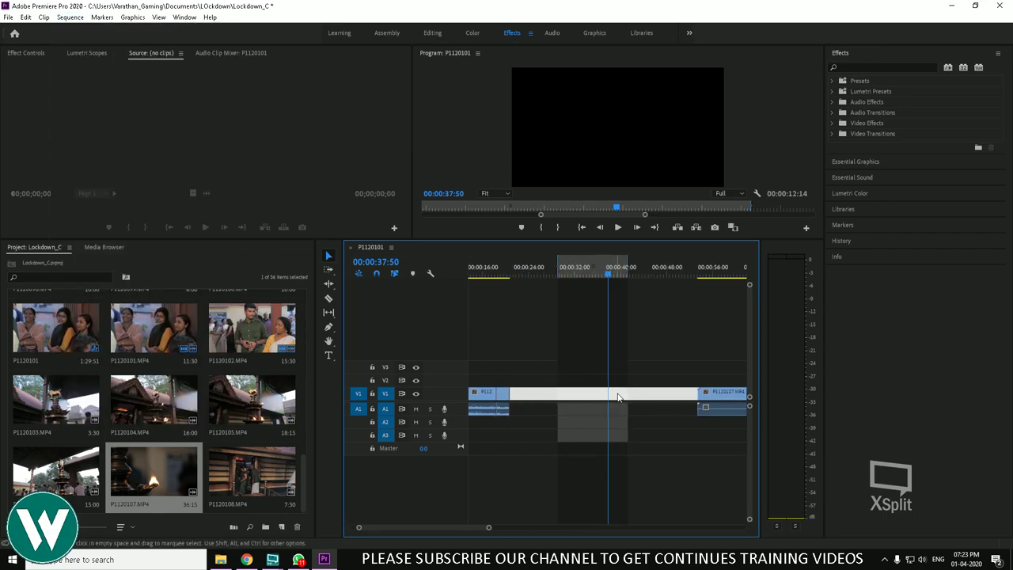
{"action": "scroll", "coordinate": [601, 316], "scroll_direction": "down", "scroll_amount": 2}
{"action": "left_click", "coordinate": [562, 275]}
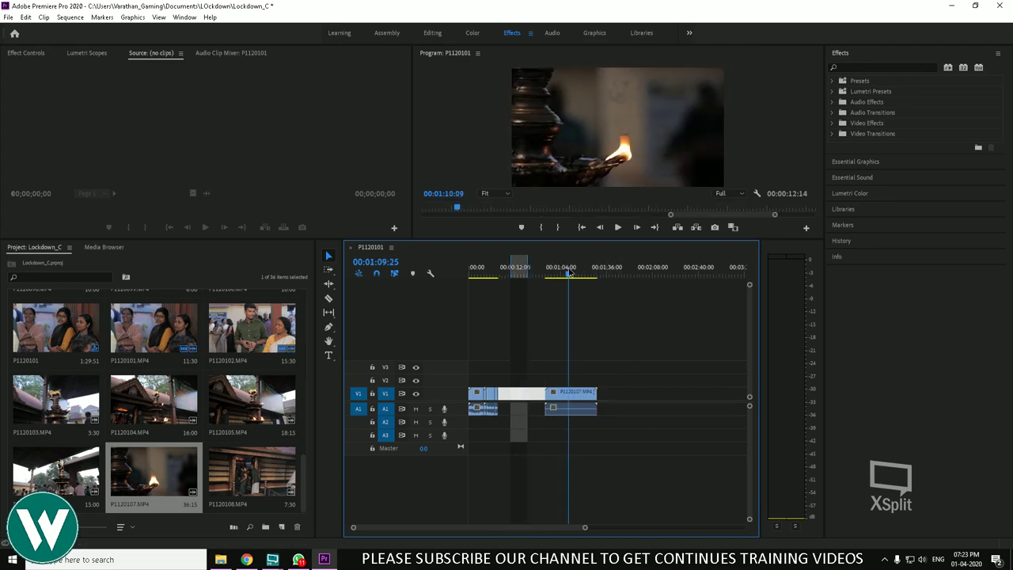
{"action": "key", "text": "i"}
{"action": "left_click", "coordinate": [579, 275]}
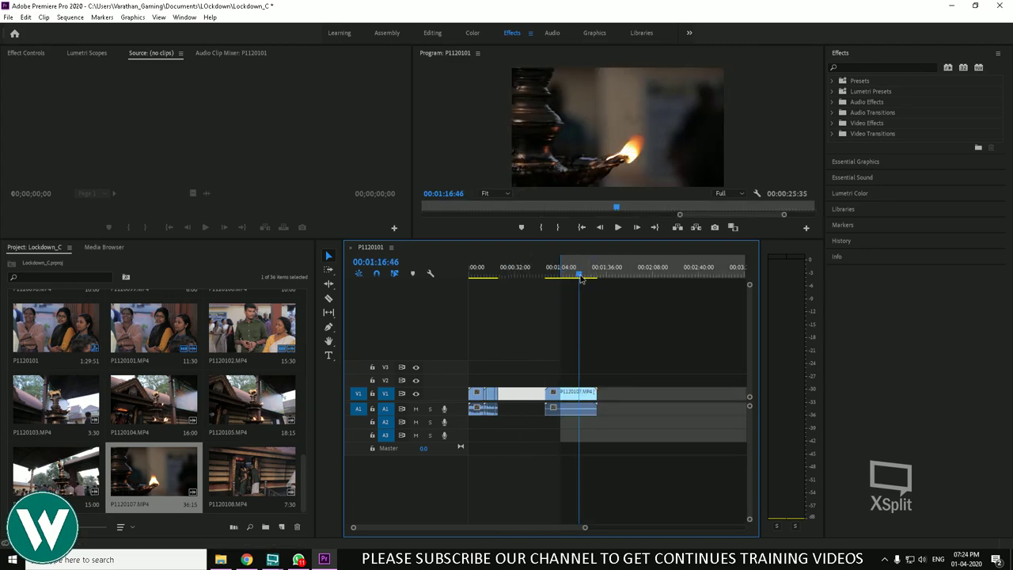
{"action": "key", "text": "o"}
{"action": "left_click", "coordinate": [70, 17]}
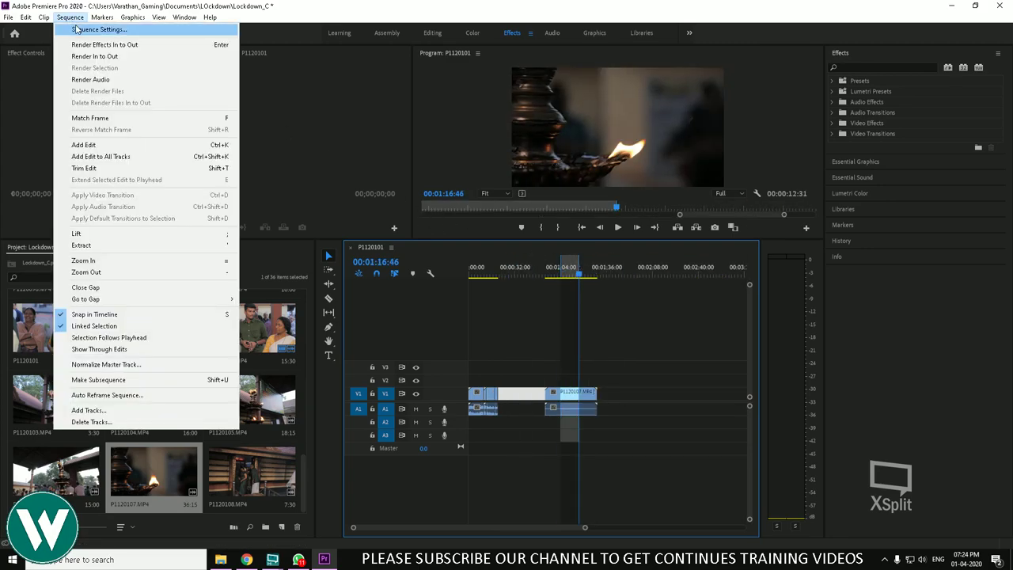
{"action": "left_click", "coordinate": [117, 287]}
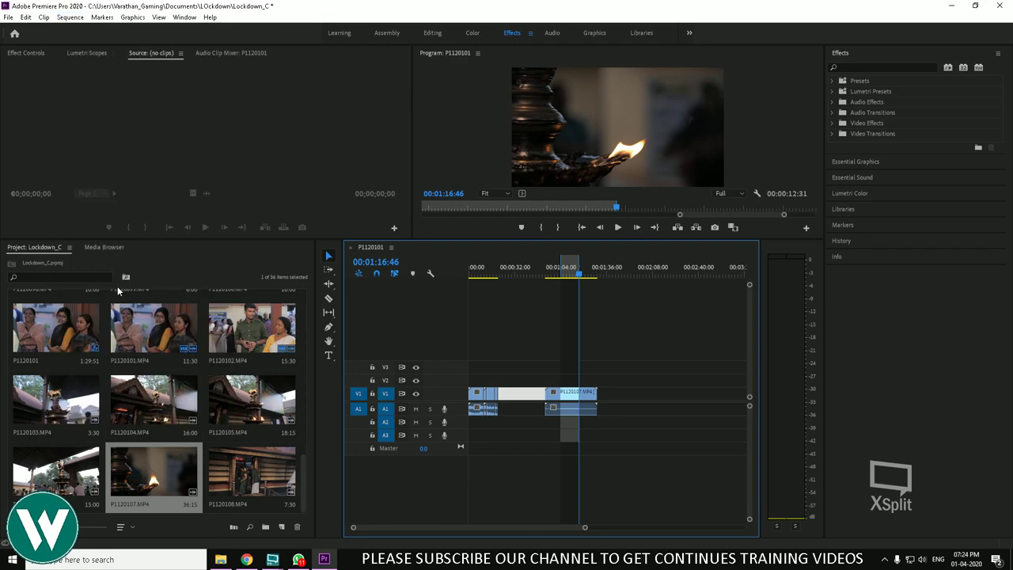
Deselect the gap, park the playhead at 00:01:13:05 and bring up the Go to Gap submenu
{"action": "left_click", "coordinate": [590, 353]}
{"action": "left_click", "coordinate": [575, 275]}
{"action": "left_click", "coordinate": [573, 275]}
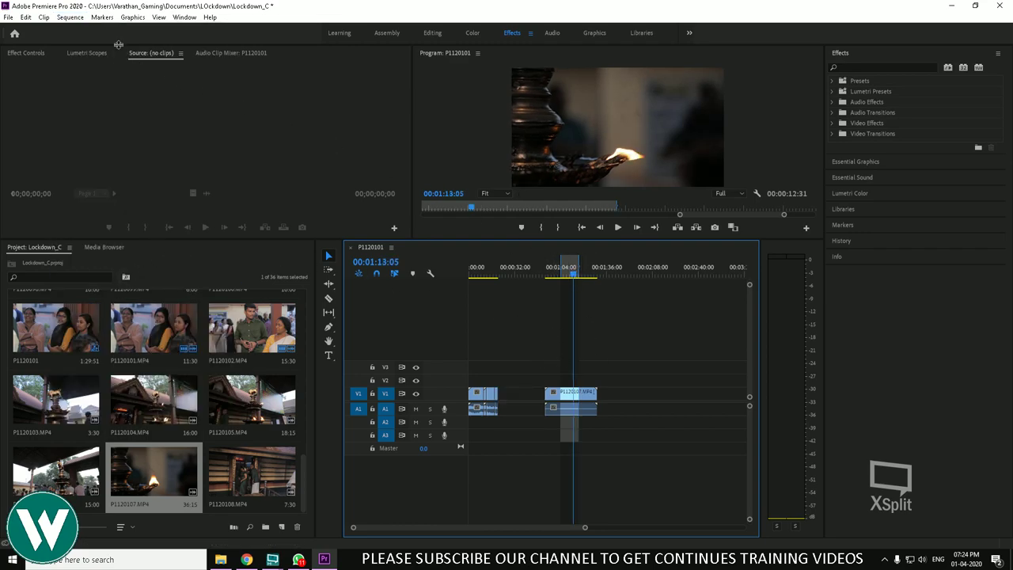
{"action": "left_click", "coordinate": [70, 17]}
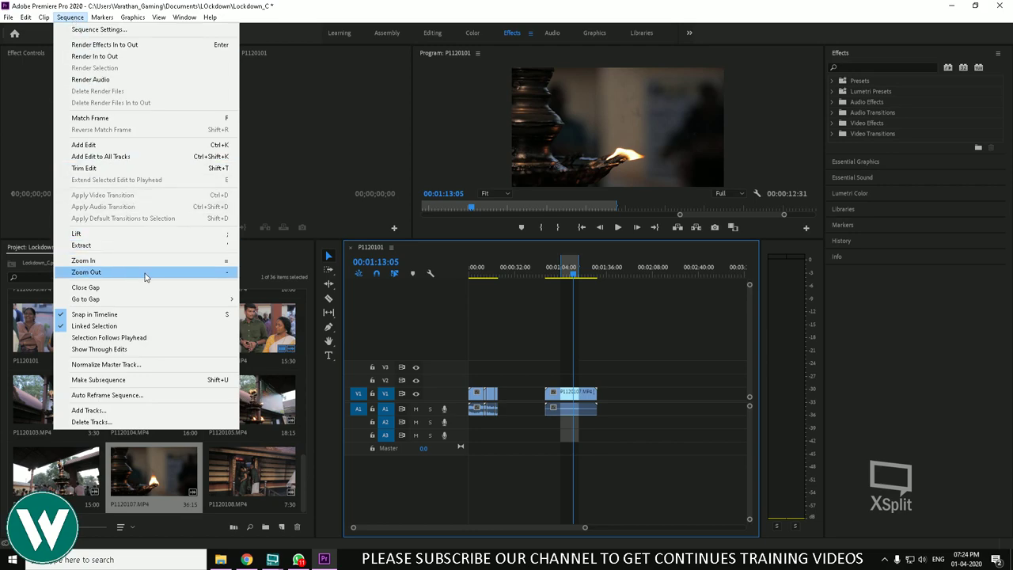
{"action": "mouse_move", "coordinate": [150, 301]}
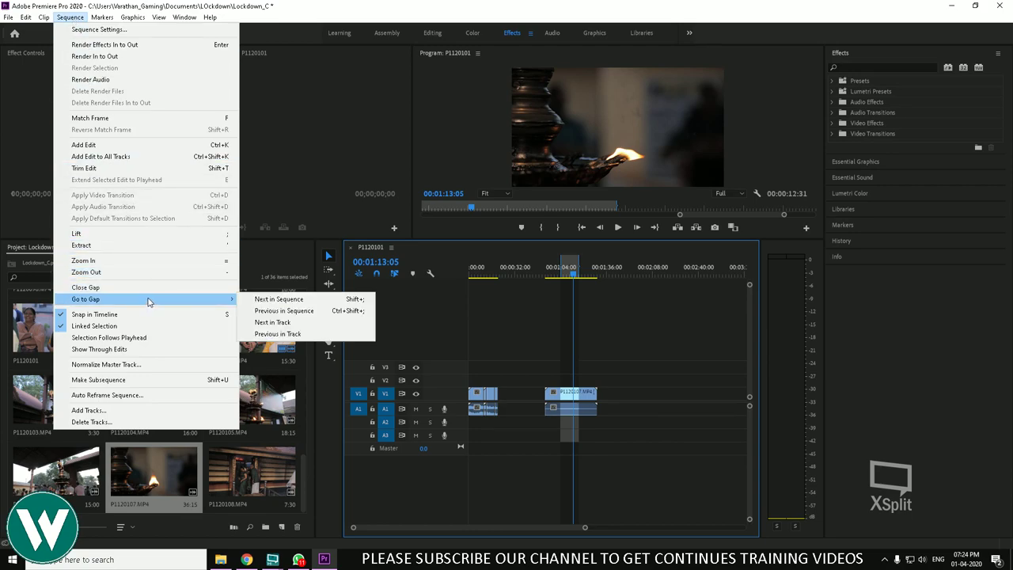
Jump the playhead to the next gap in the sequence, then try Previous in Sequence
{"action": "left_click", "coordinate": [289, 305]}
{"action": "left_click", "coordinate": [485, 268]}
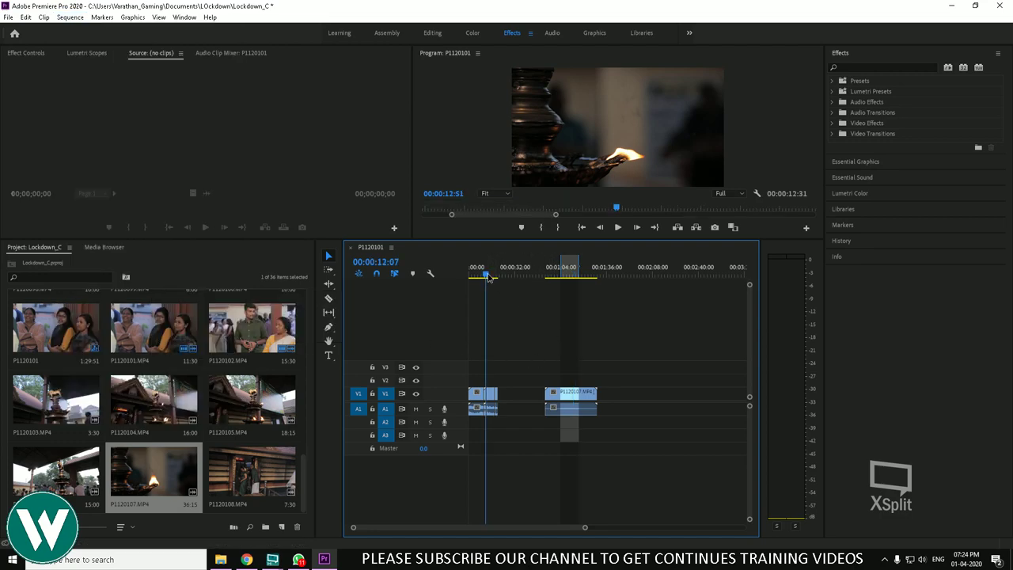
{"action": "left_click", "coordinate": [70, 17]}
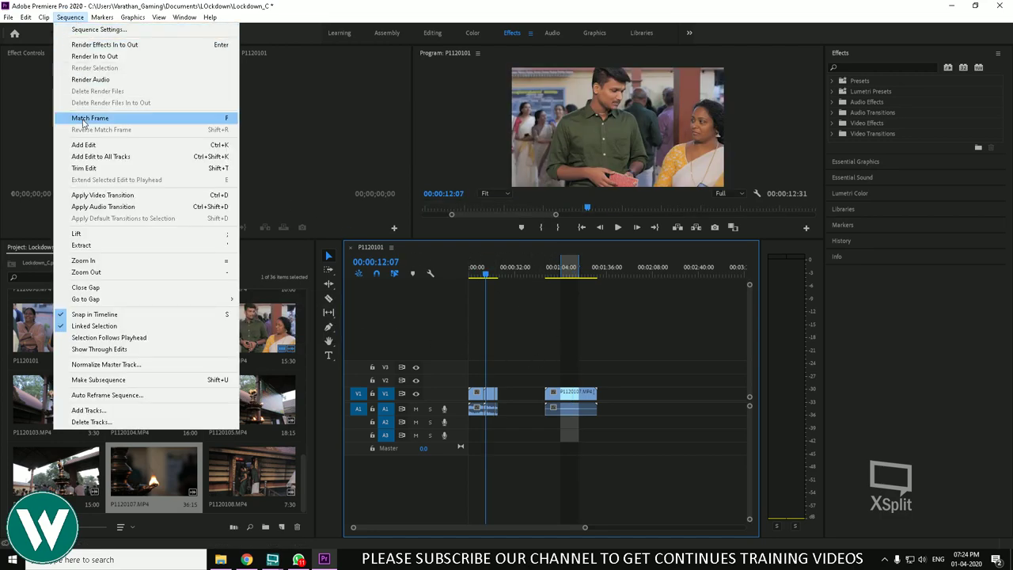
{"action": "mouse_move", "coordinate": [121, 301]}
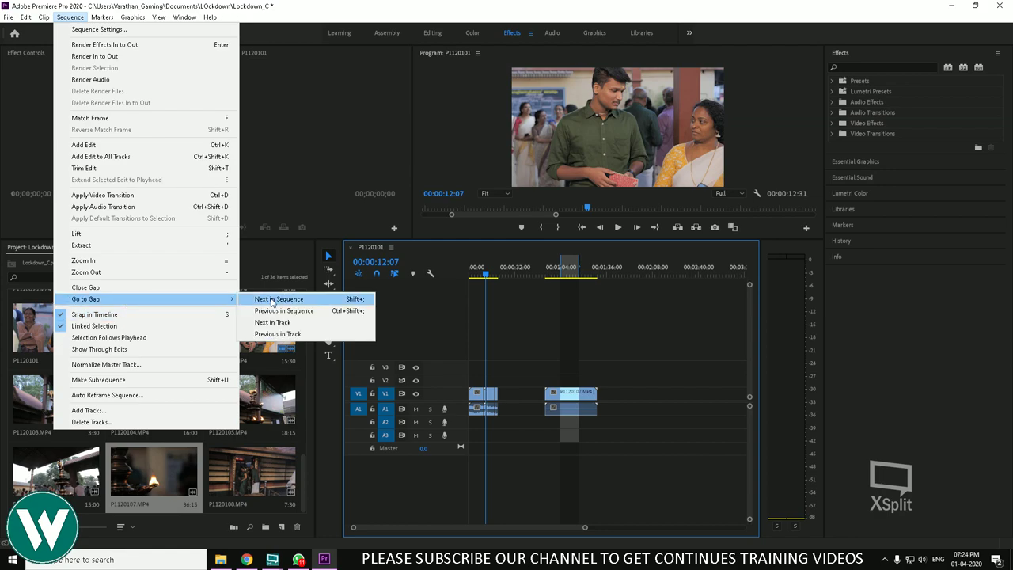
{"action": "left_click", "coordinate": [273, 322]}
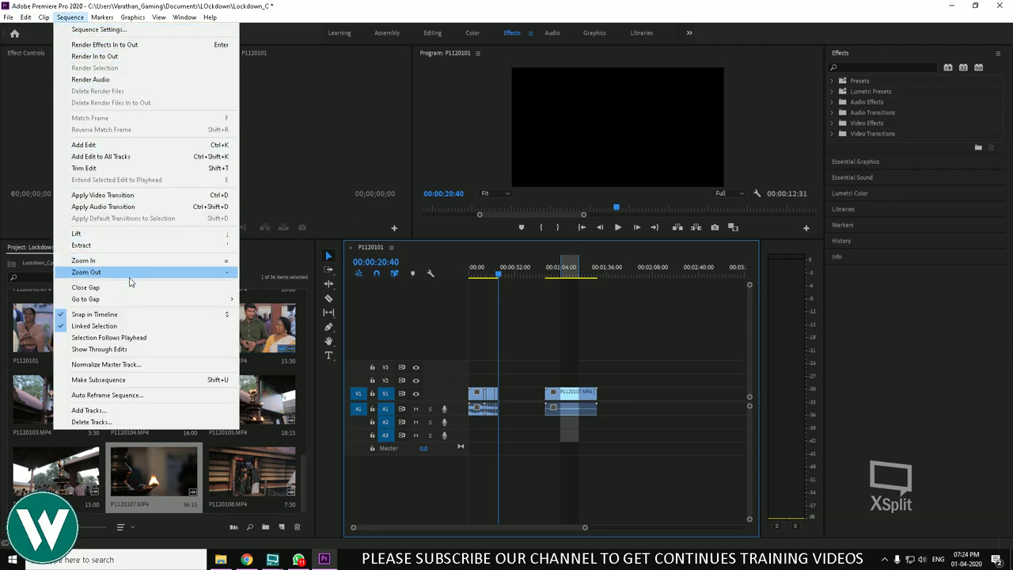
{"action": "mouse_move", "coordinate": [147, 301]}
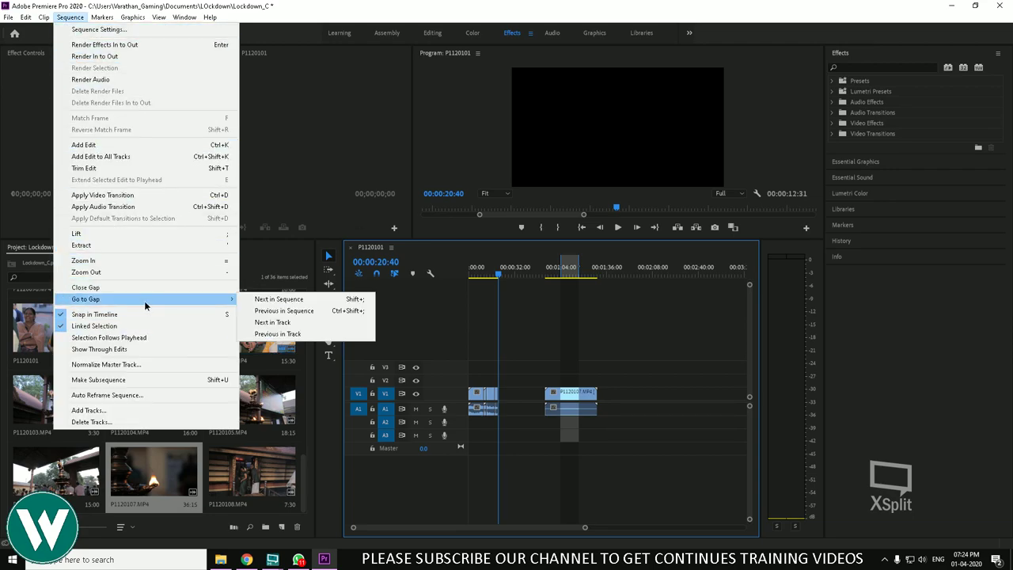
{"action": "left_click", "coordinate": [293, 323]}
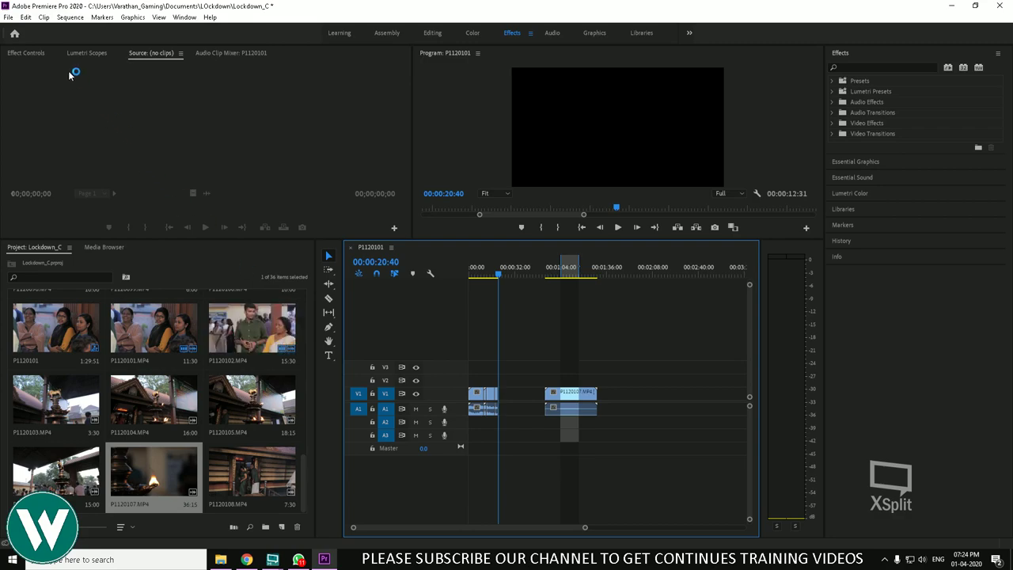
Try the remaining Go to Gap options, including next and previous gap on the track
{"action": "left_click", "coordinate": [71, 18]}
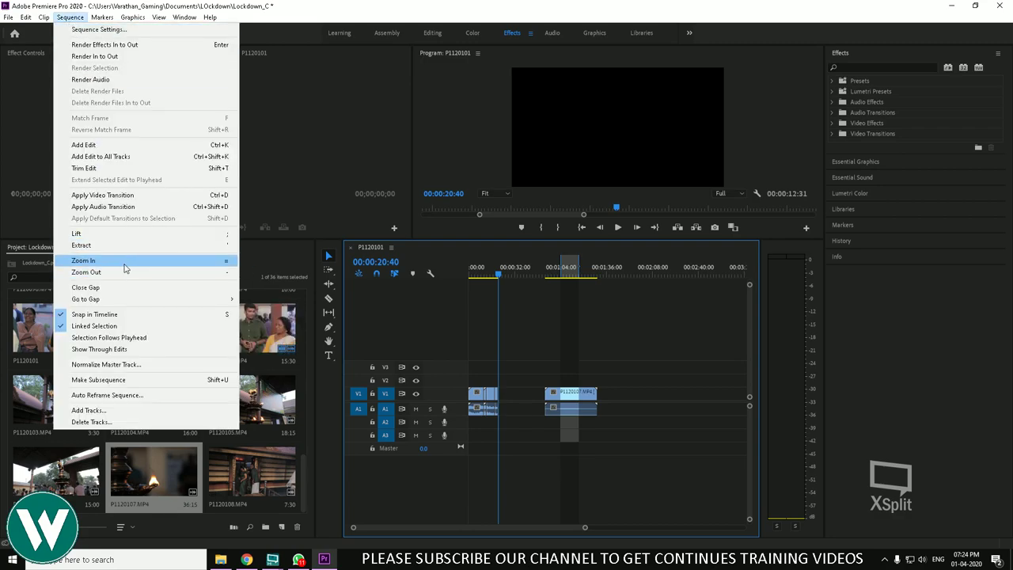
{"action": "mouse_move", "coordinate": [167, 301]}
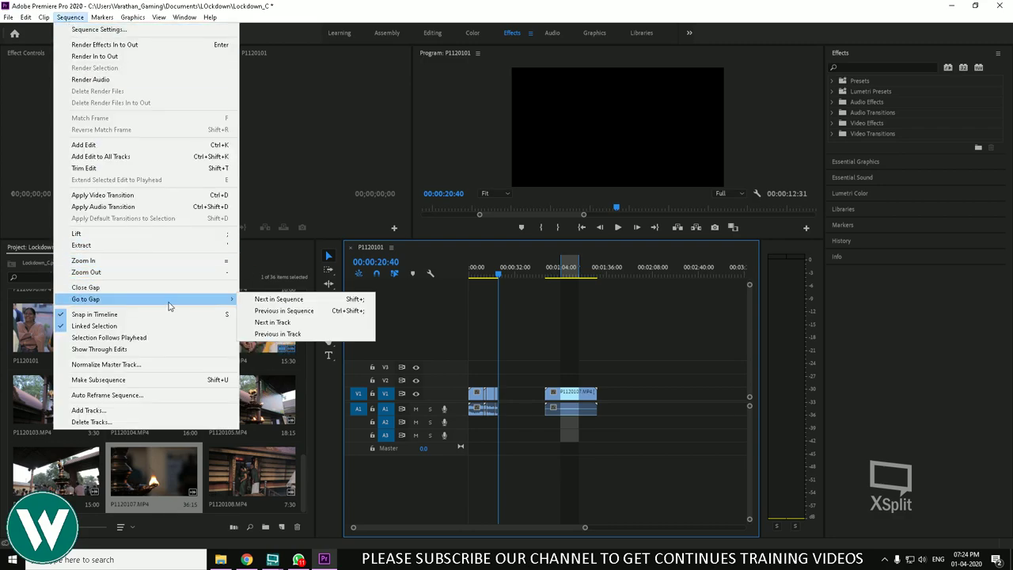
{"action": "left_click", "coordinate": [276, 312]}
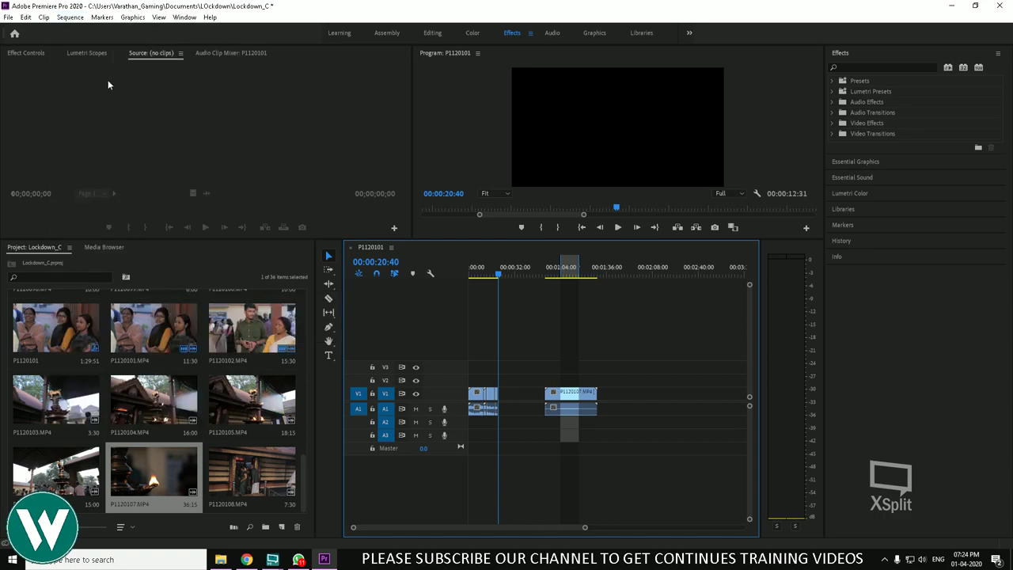
{"action": "left_click", "coordinate": [69, 17]}
{"action": "mouse_move", "coordinate": [192, 299]}
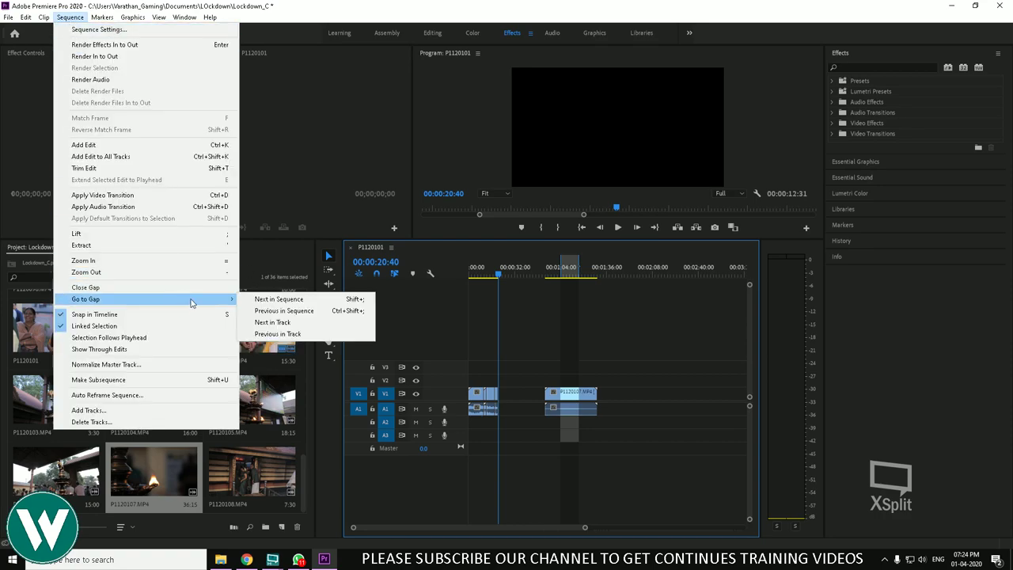
{"action": "left_click", "coordinate": [287, 325]}
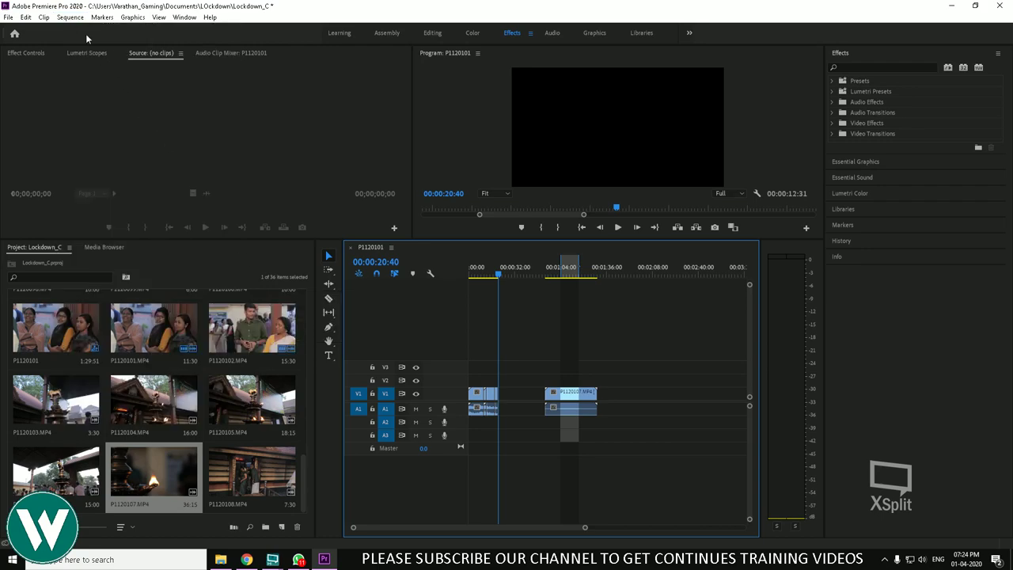
{"action": "left_click", "coordinate": [70, 18]}
{"action": "mouse_move", "coordinate": [177, 306]}
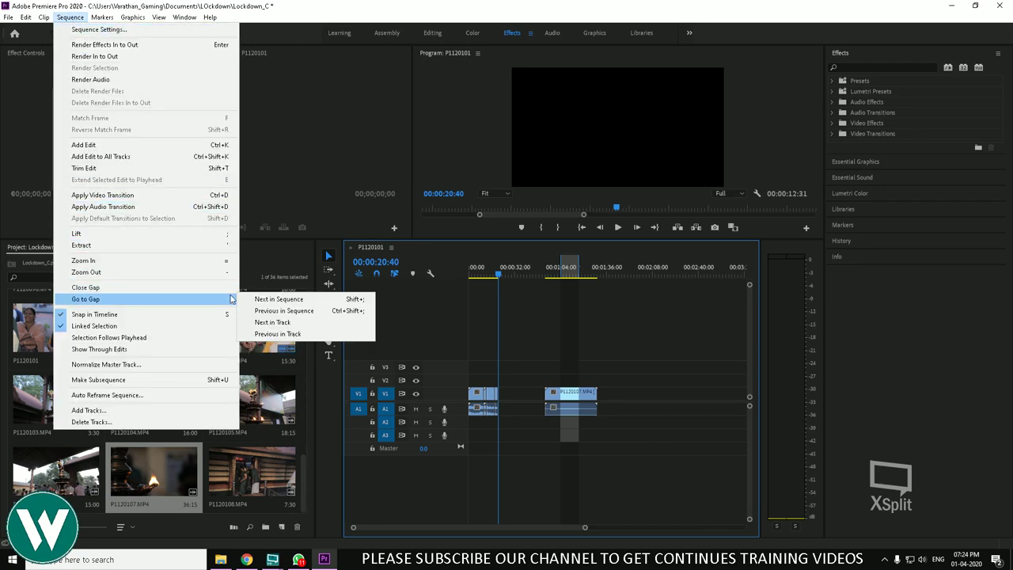
{"action": "left_click", "coordinate": [285, 336]}
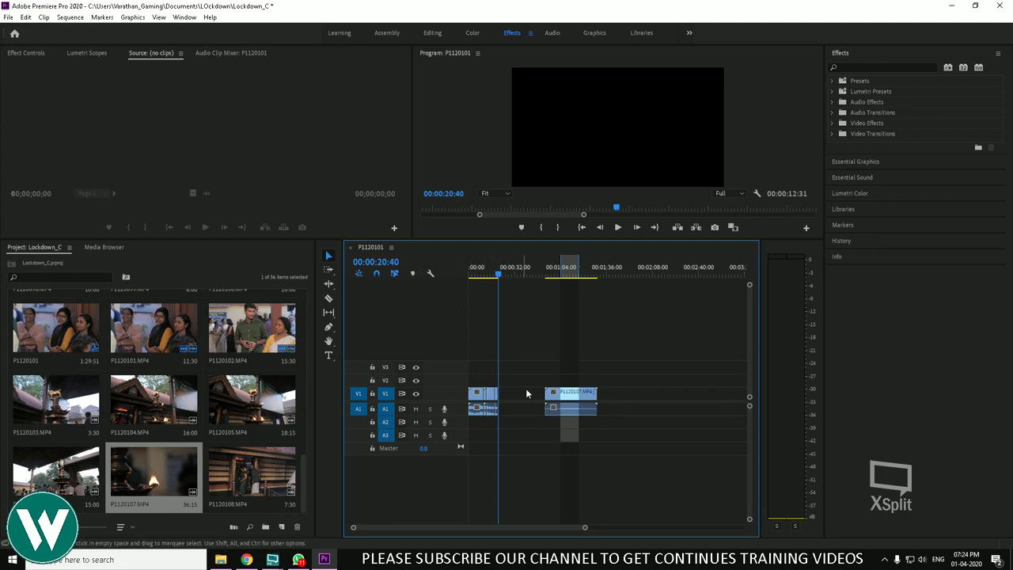
Move the playhead to P1120107's start at 00:00:51:03 and turn timeline snapping off
{"action": "left_click_drag", "start_coordinate": [505, 276], "coordinate": [545, 288]}
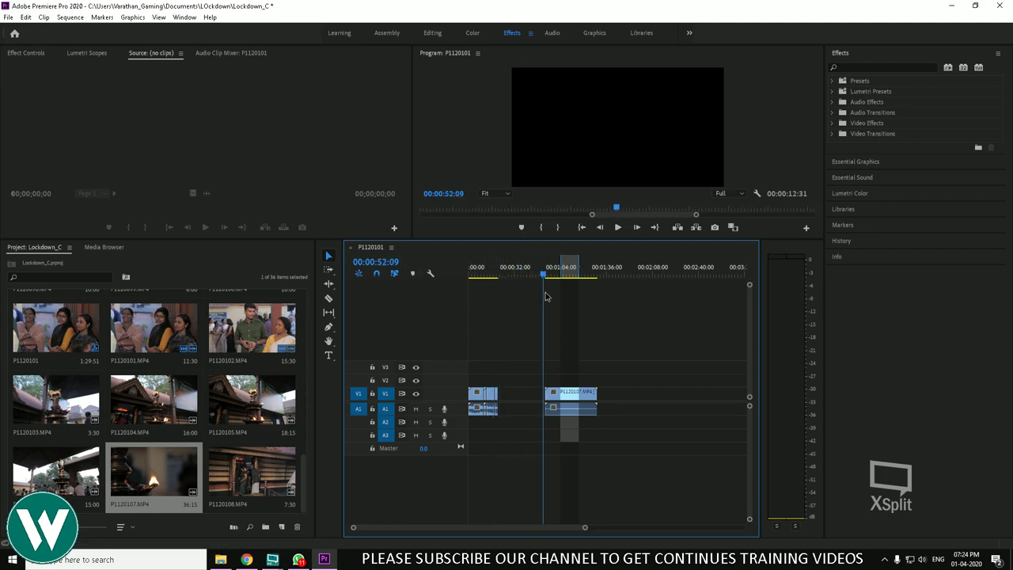
{"action": "left_click", "coordinate": [82, 17]}
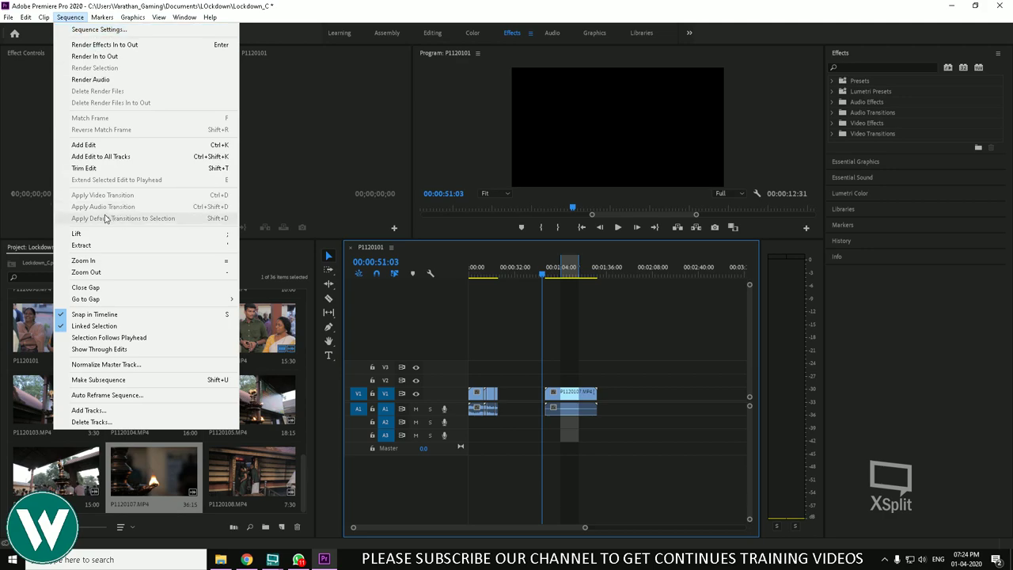
{"action": "left_click", "coordinate": [109, 315]}
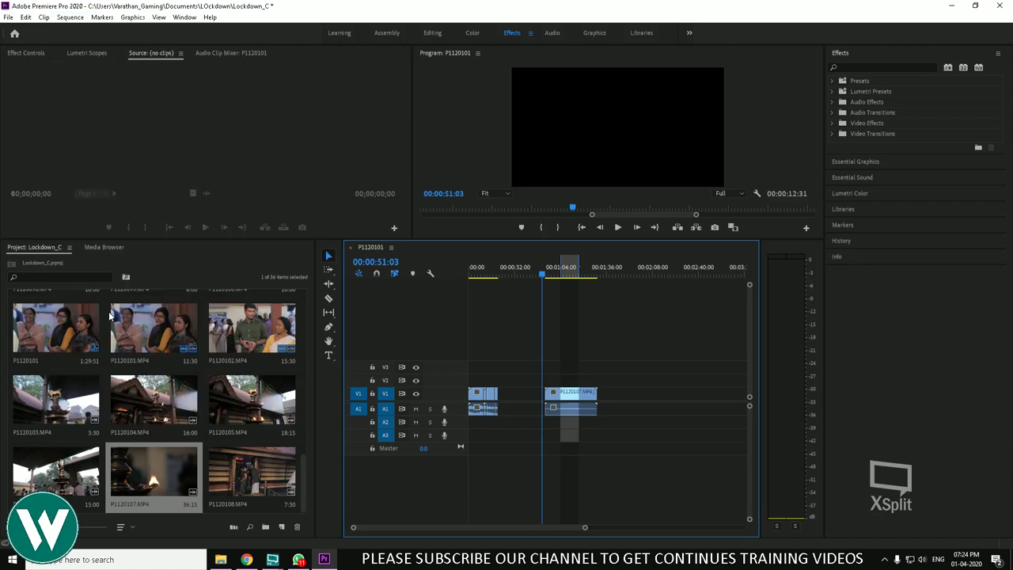
Re-enable snapping and slide P1120107.MP4 left until it butts against the first clip's end
{"action": "left_click", "coordinate": [377, 274]}
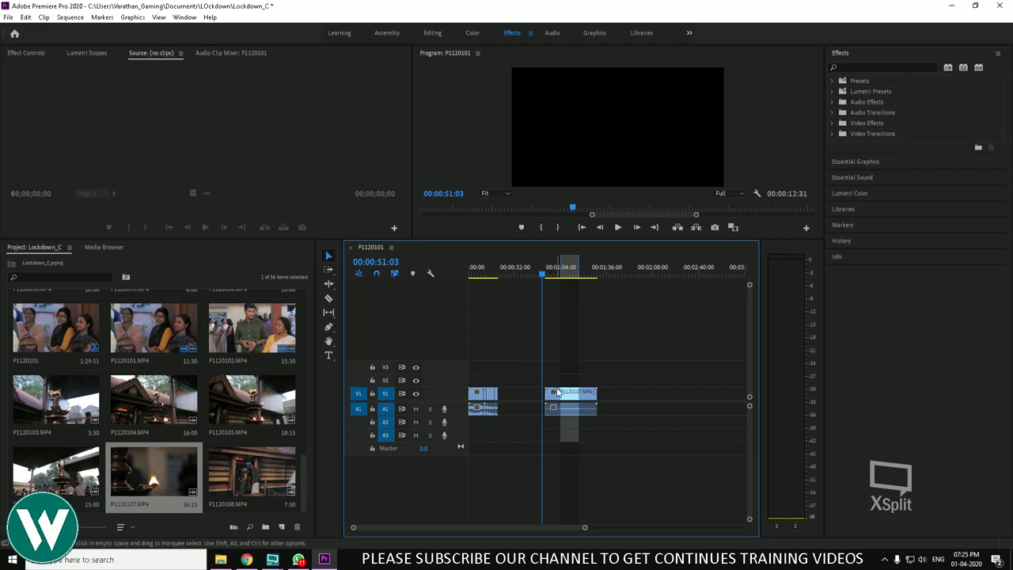
{"action": "left_click_drag", "start_coordinate": [563, 396], "coordinate": [537, 402]}
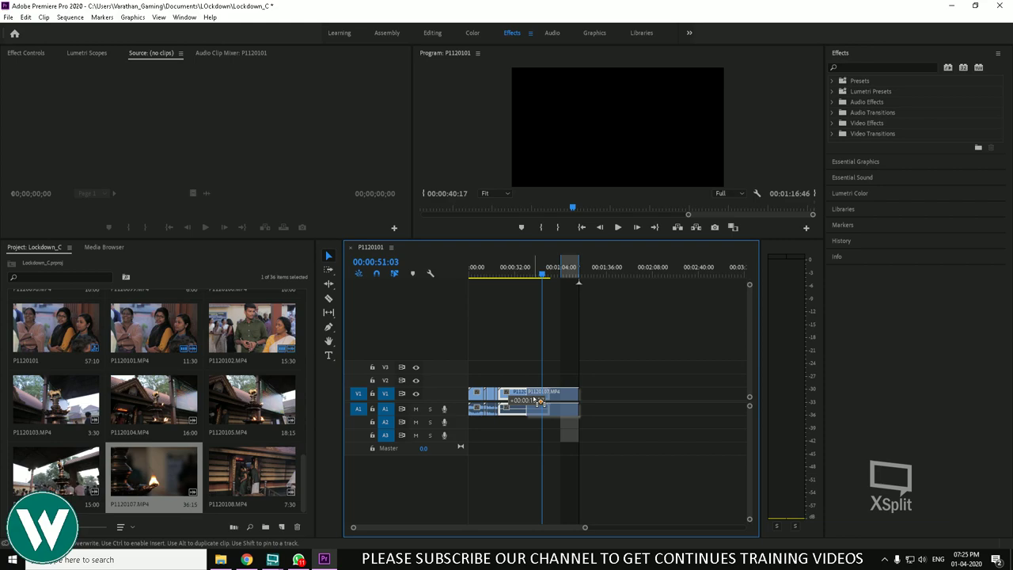
{"action": "left_click_drag", "start_coordinate": [538, 402], "coordinate": [557, 405]}
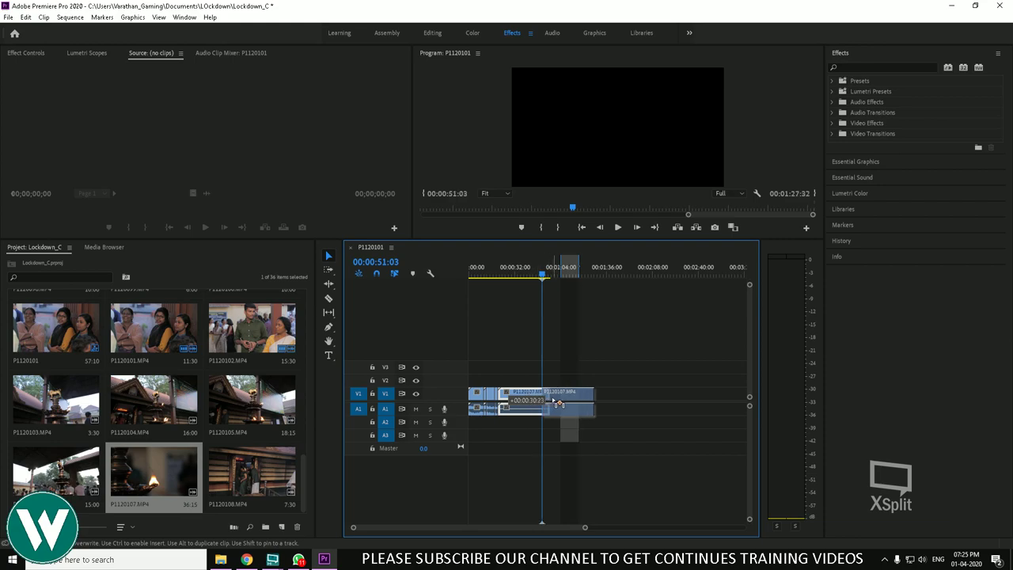
{"action": "left_click_drag", "start_coordinate": [557, 405], "coordinate": [516, 400]}
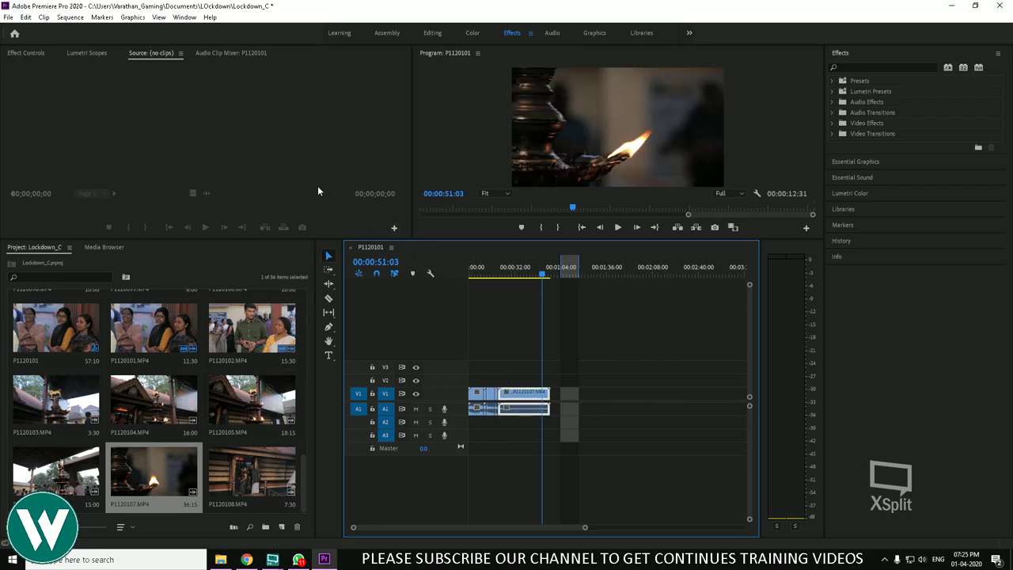
Turn Linked Selection off and drag only the video part of P1120107 along V1
{"action": "left_click", "coordinate": [70, 17]}
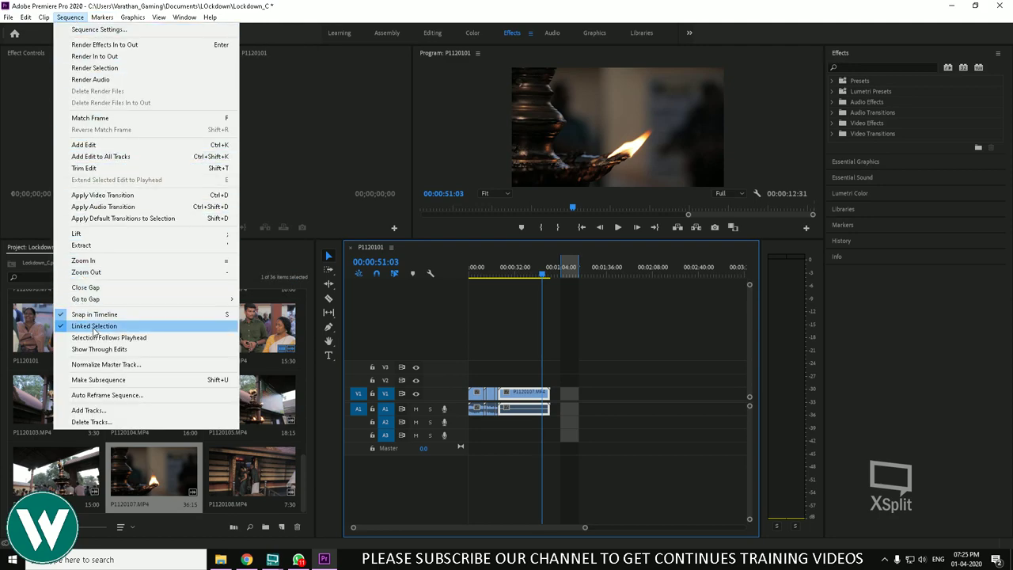
{"action": "left_click", "coordinate": [95, 328]}
{"action": "left_click", "coordinate": [600, 372]}
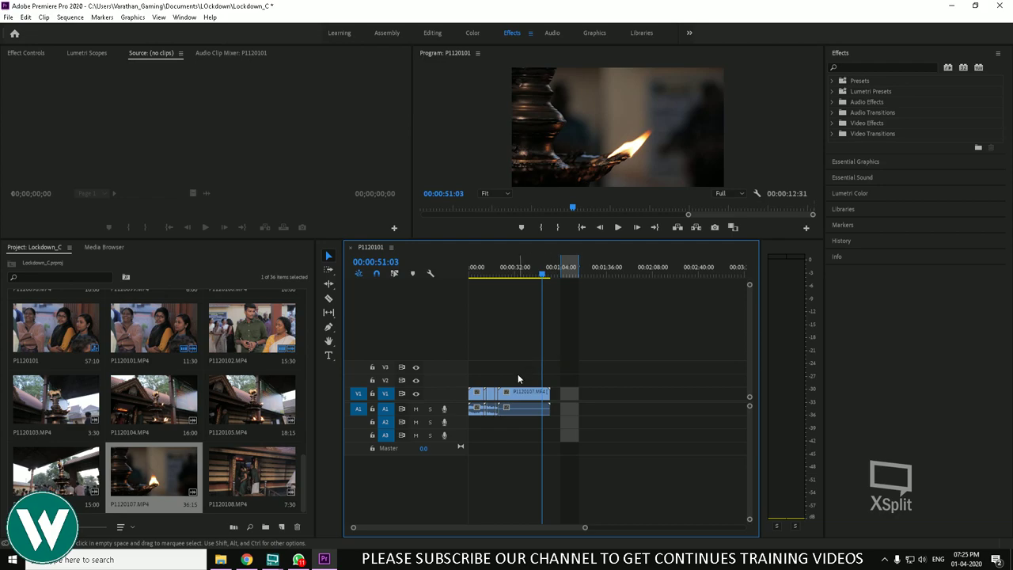
{"action": "mouse_move", "coordinate": [520, 393]}
{"action": "left_mouse_down"}
{"action": "mouse_move", "coordinate": [639, 398]}
{"action": "mouse_move", "coordinate": [524, 396]}
{"action": "left_mouse_up"}
Turn Linked Selection back on, move the linked P1120107 clip right and return it
{"action": "left_click", "coordinate": [395, 274]}
{"action": "left_click", "coordinate": [513, 325]}
{"action": "left_click", "coordinate": [540, 394]}
{"action": "mouse_move", "coordinate": [521, 396]}
{"action": "left_mouse_down"}
{"action": "mouse_move", "coordinate": [675, 403]}
{"action": "mouse_move", "coordinate": [538, 406]}
{"action": "left_mouse_up"}
{"action": "left_click_drag", "start_coordinate": [492, 368], "coordinate": [525, 396]}
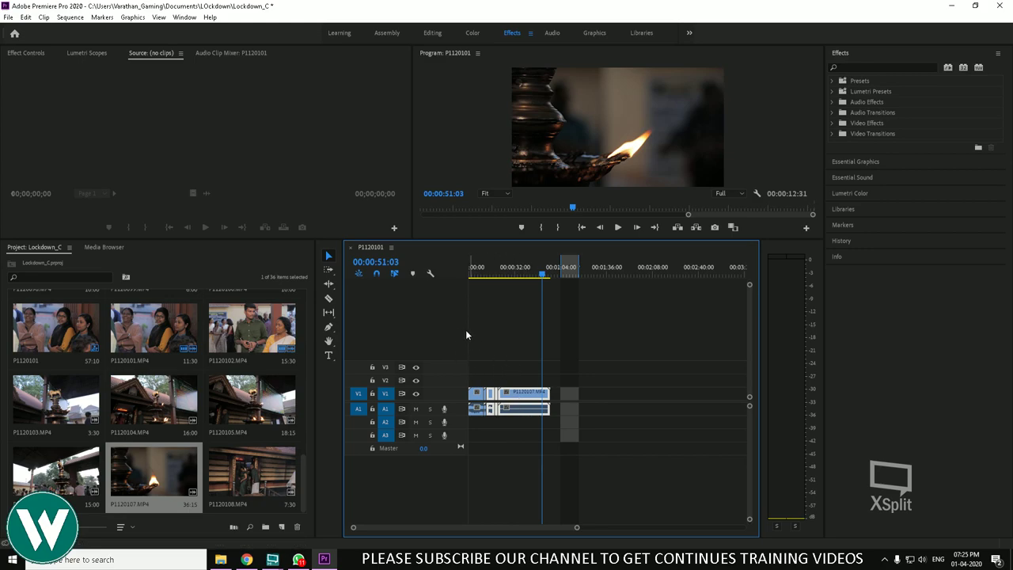
{"action": "left_click", "coordinate": [517, 327]}
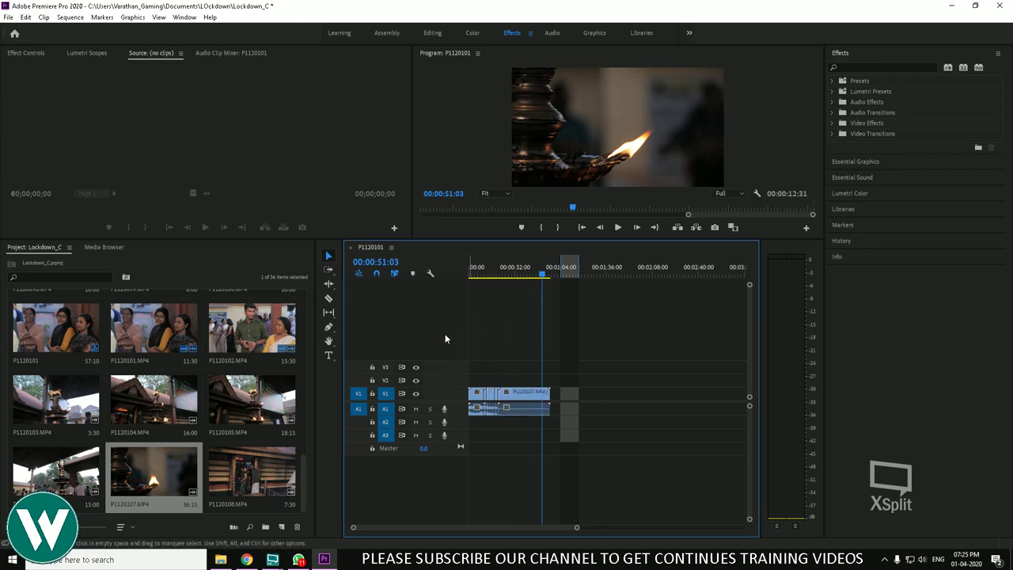
{"action": "left_click", "coordinate": [68, 18]}
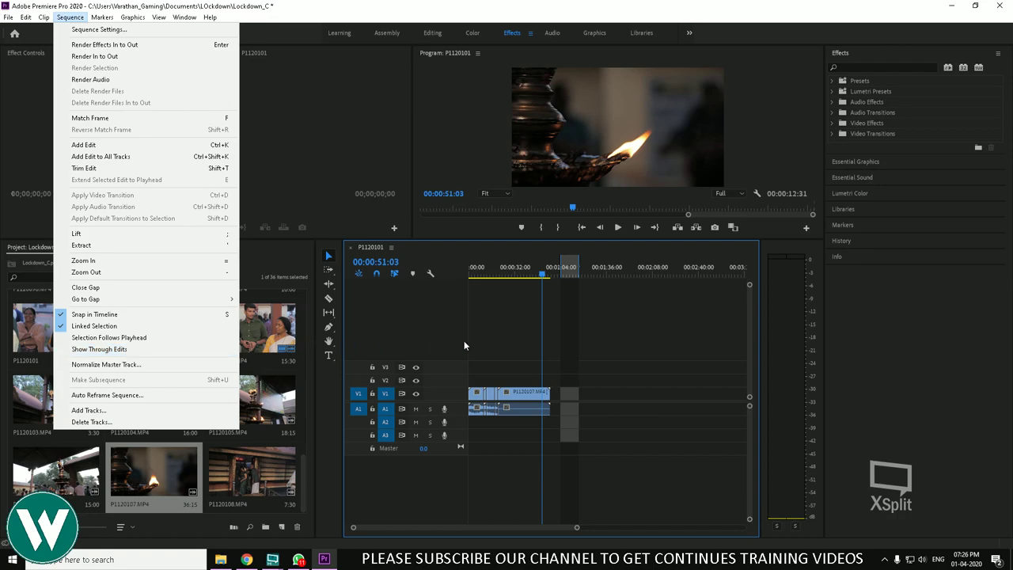
Enable Selection Follows Playhead at 00:00:44:04 on P1120107 and play the sequence
{"action": "left_click_drag", "start_coordinate": [537, 294], "coordinate": [514, 294]}
{"action": "left_click", "coordinate": [489, 272]}
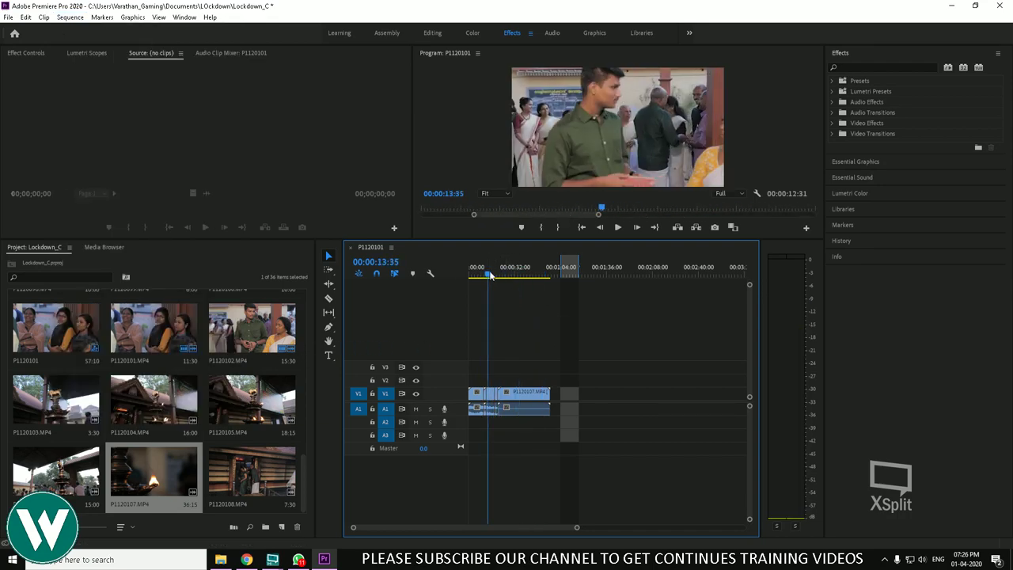
{"action": "left_click", "coordinate": [530, 275]}
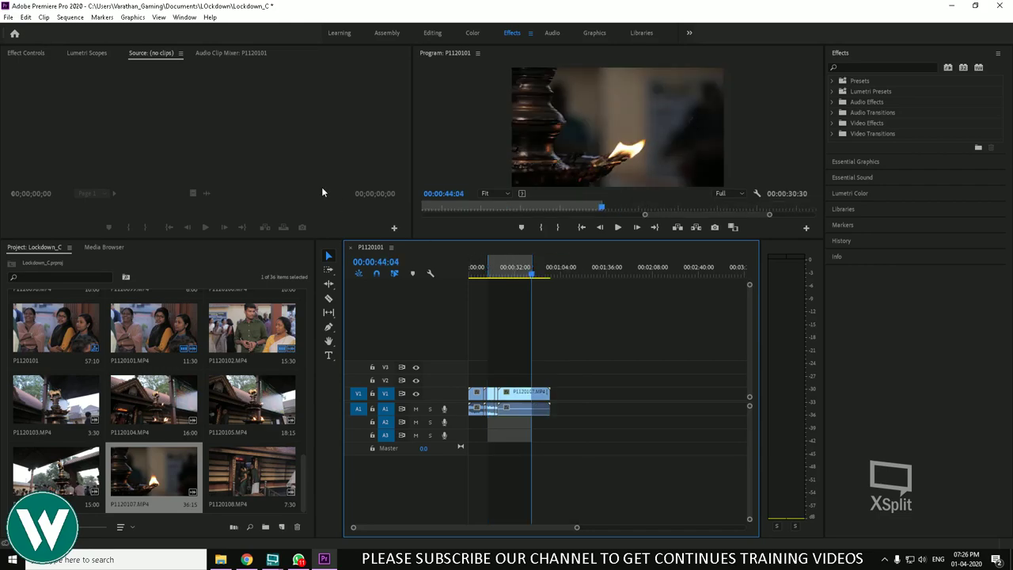
{"action": "left_click", "coordinate": [70, 17]}
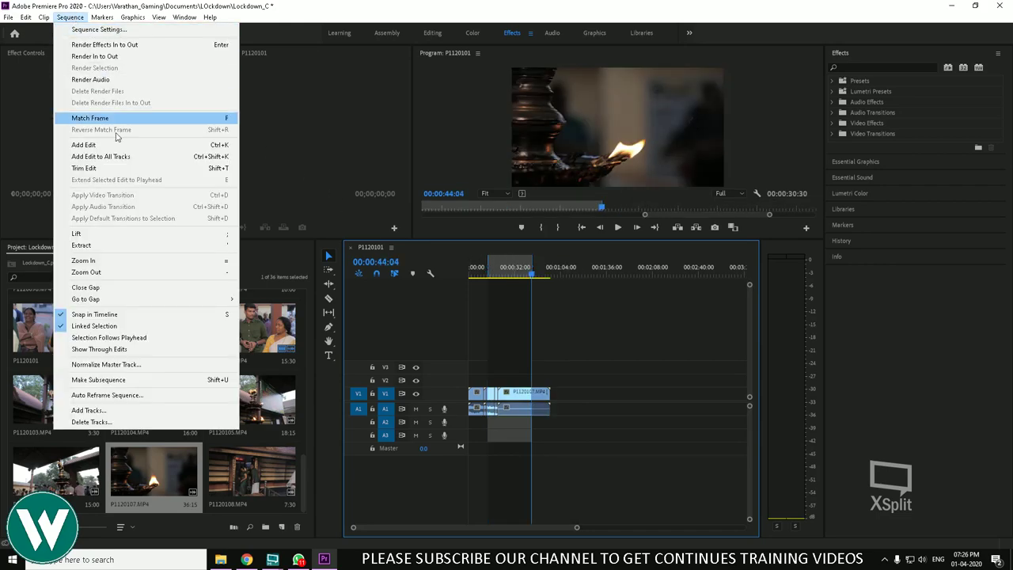
{"action": "left_click", "coordinate": [119, 338]}
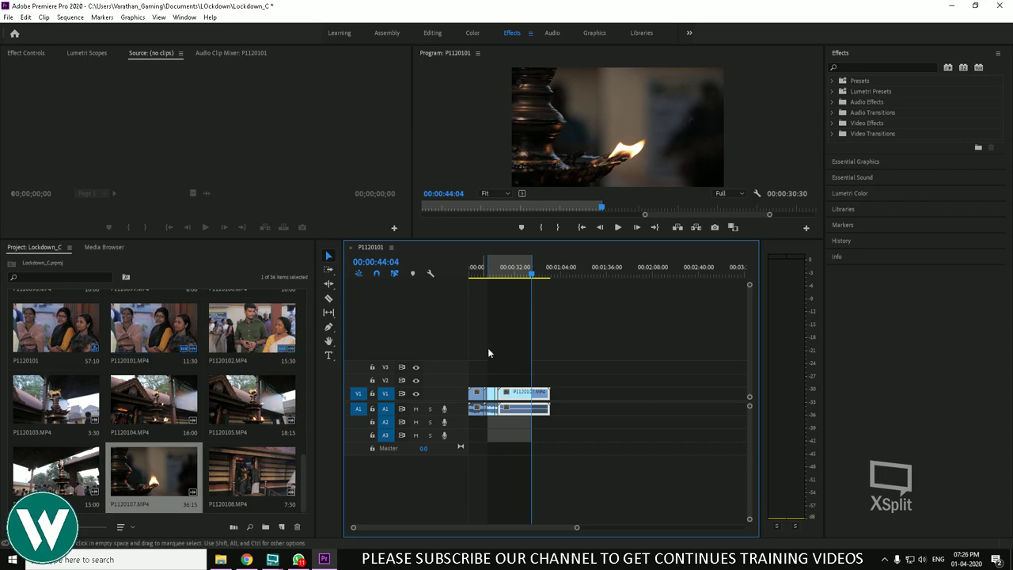
{"action": "key", "text": "space"}
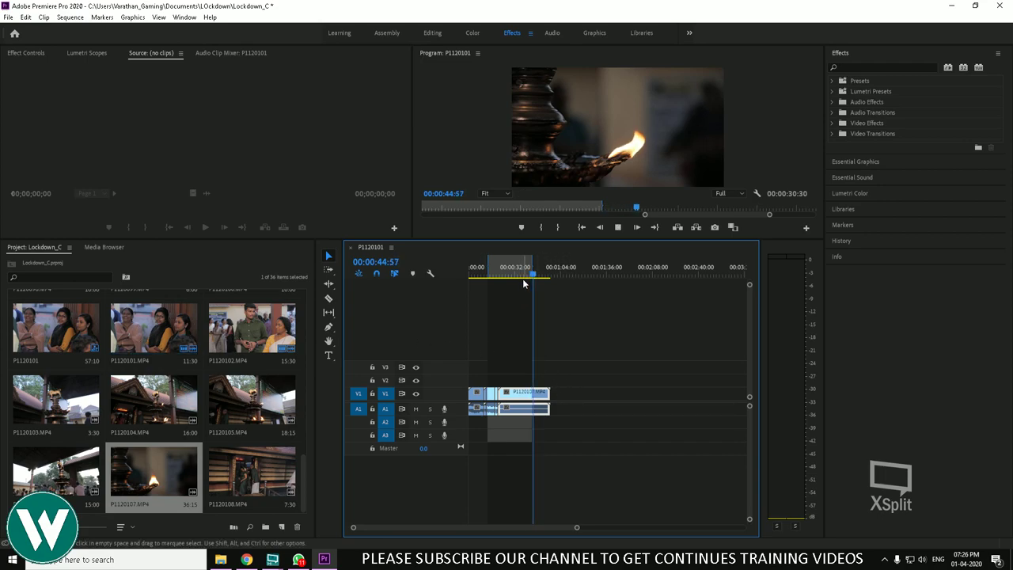
{"action": "left_click_drag", "start_coordinate": [531, 263], "coordinate": [550, 267]}
{"action": "left_click", "coordinate": [529, 274]}
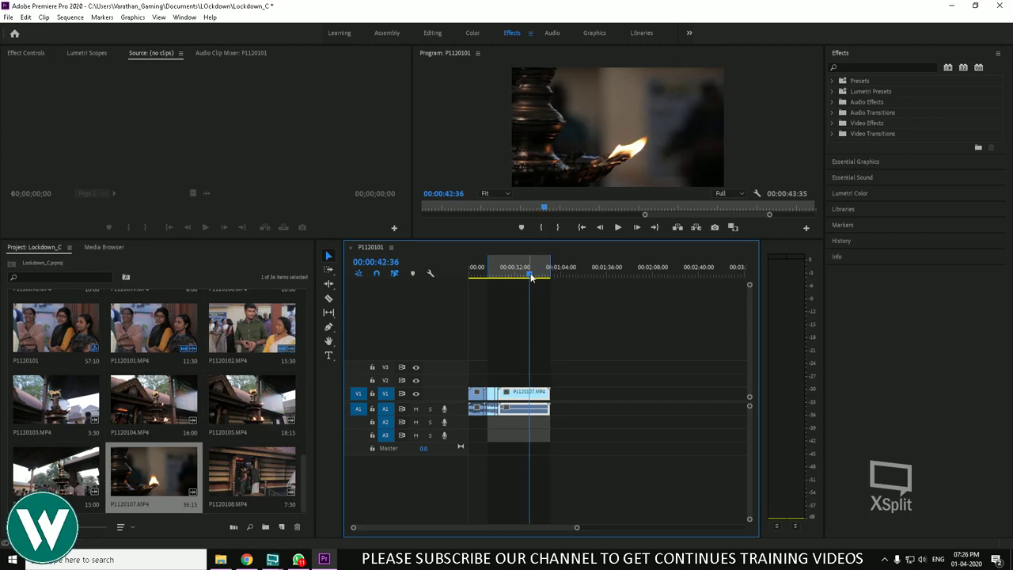
Turn on Show Through Edits and zoom the timeline around 00:00:31:27
{"action": "left_click", "coordinate": [69, 18]}
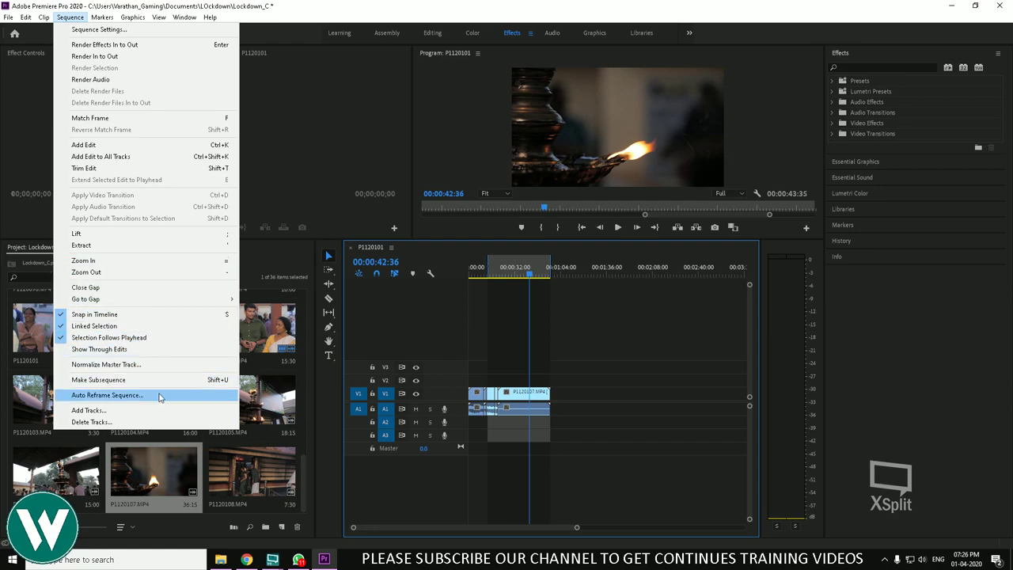
{"action": "left_click", "coordinate": [146, 350]}
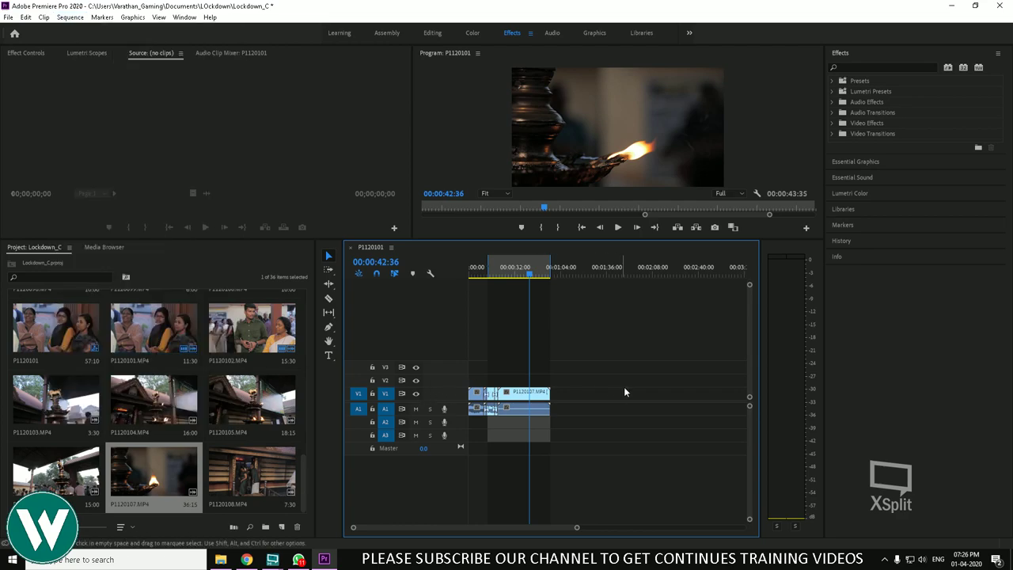
{"action": "key", "text": "equal"}
{"action": "key", "text": "minus"}
{"action": "key", "text": "equal"}
{"action": "key", "text": "equal"}
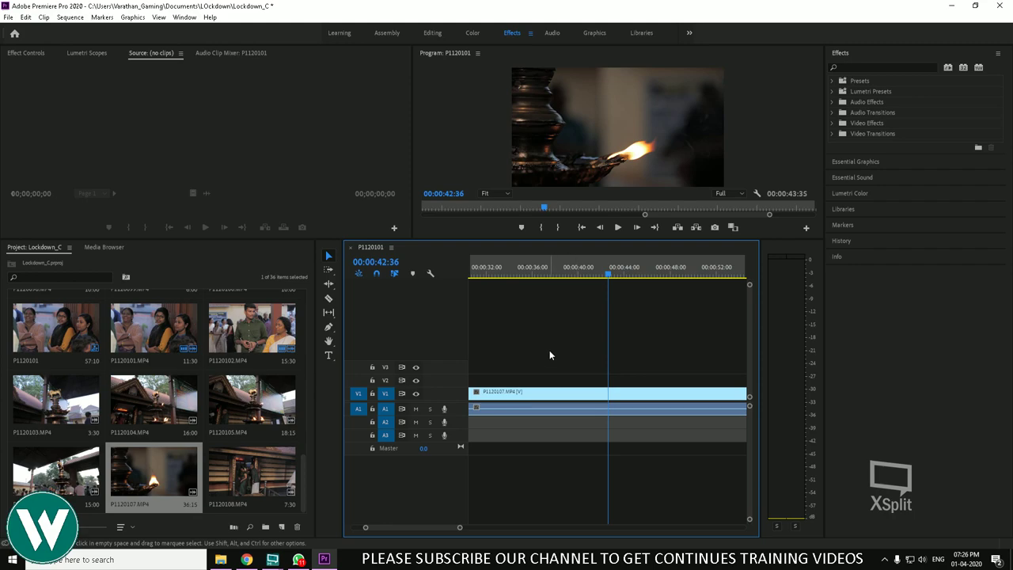
{"action": "key", "text": "minus"}
{"action": "left_click", "coordinate": [546, 267]}
{"action": "left_click_drag", "start_coordinate": [545, 266], "coordinate": [575, 362]}
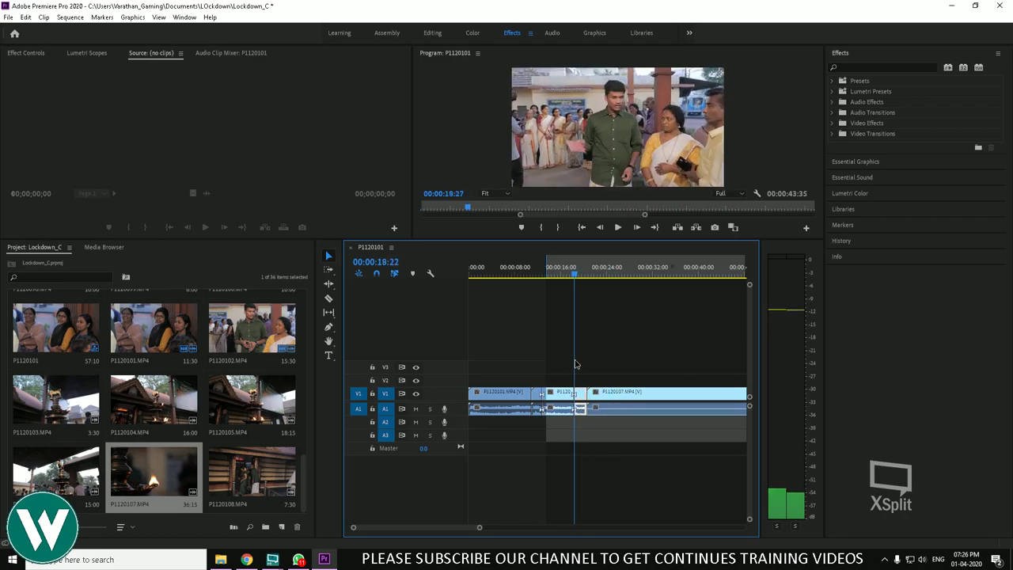
Zoom around 00:00:18:06, then turn Show Through Edits off
{"action": "key", "text": "equal"}
{"action": "key", "text": "equal"}
{"action": "key", "text": "equal"}
{"action": "key", "text": "equal"}
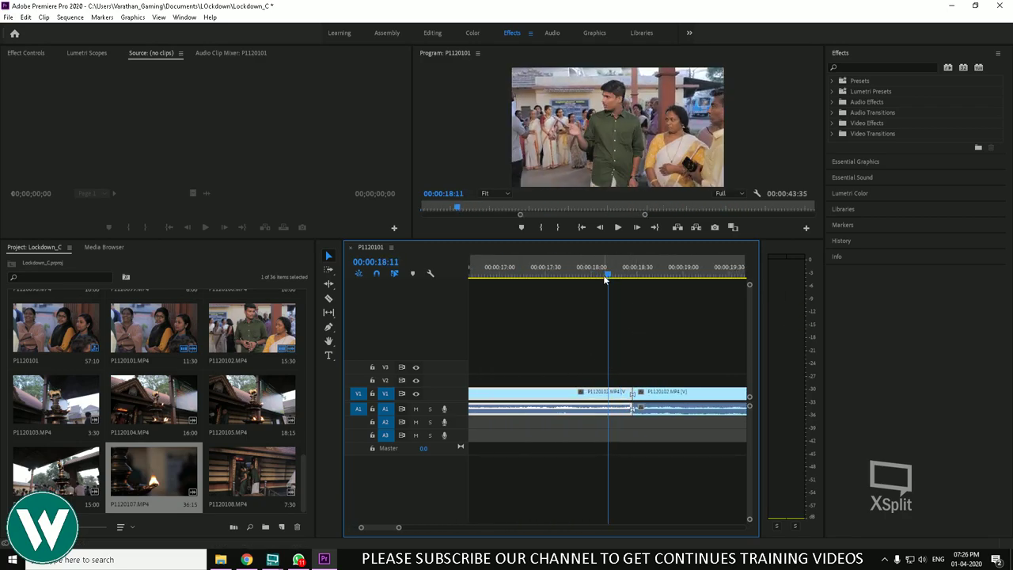
{"action": "left_click", "coordinate": [601, 270]}
{"action": "key", "text": "minus"}
{"action": "key", "text": "minus"}
{"action": "key", "text": "minus"}
{"action": "key", "text": "minus"}
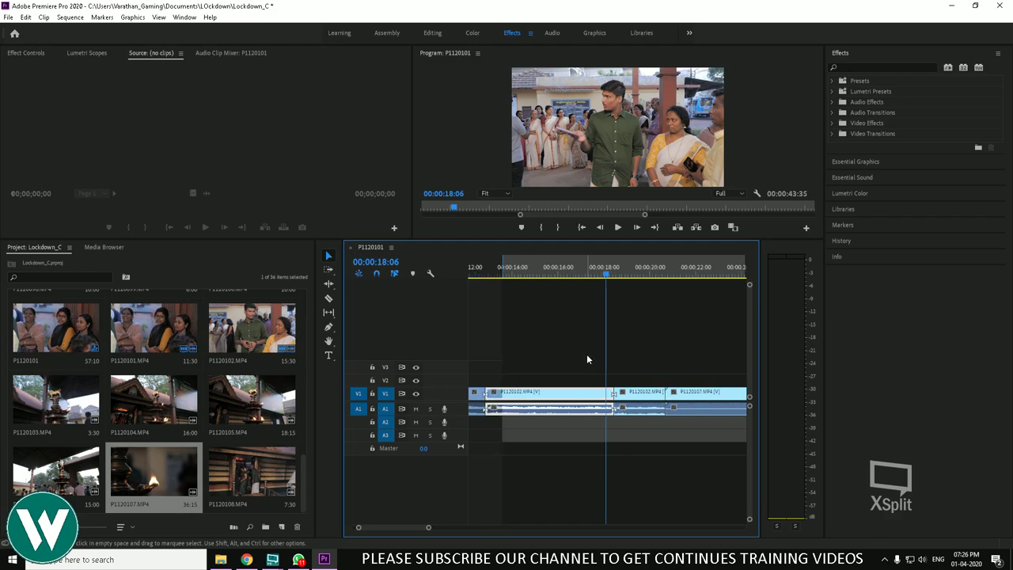
{"action": "key", "text": "minus"}
{"action": "key", "text": "minus"}
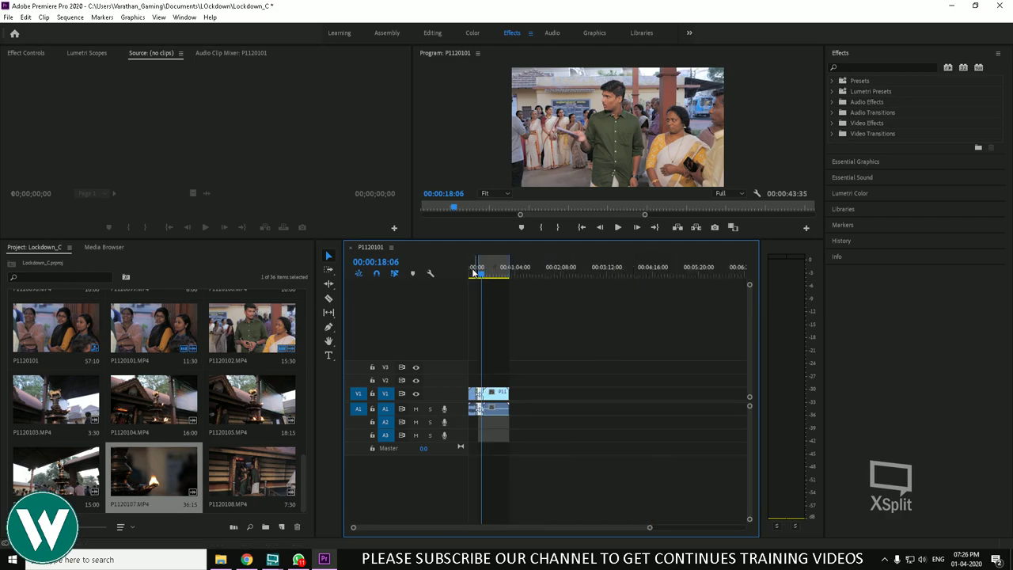
{"action": "key", "text": "equal"}
{"action": "key", "text": "equal"}
{"action": "key", "text": "equal"}
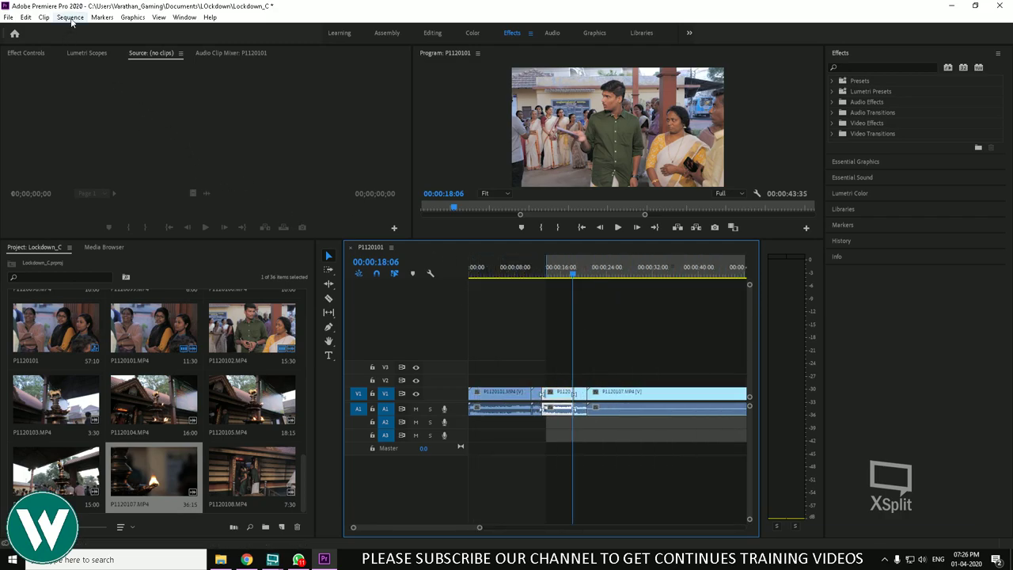
{"action": "left_click", "coordinate": [70, 17]}
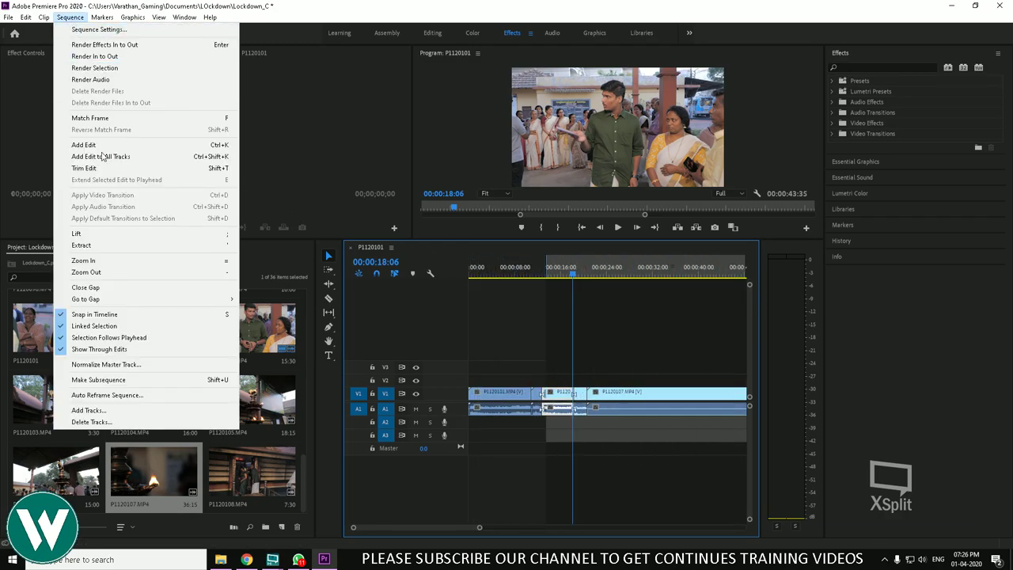
{"action": "left_click", "coordinate": [114, 349]}
Uncheck Selection Follows Playhead and drag the playhead back to 00:00:00:00
{"action": "left_click", "coordinate": [70, 17]}
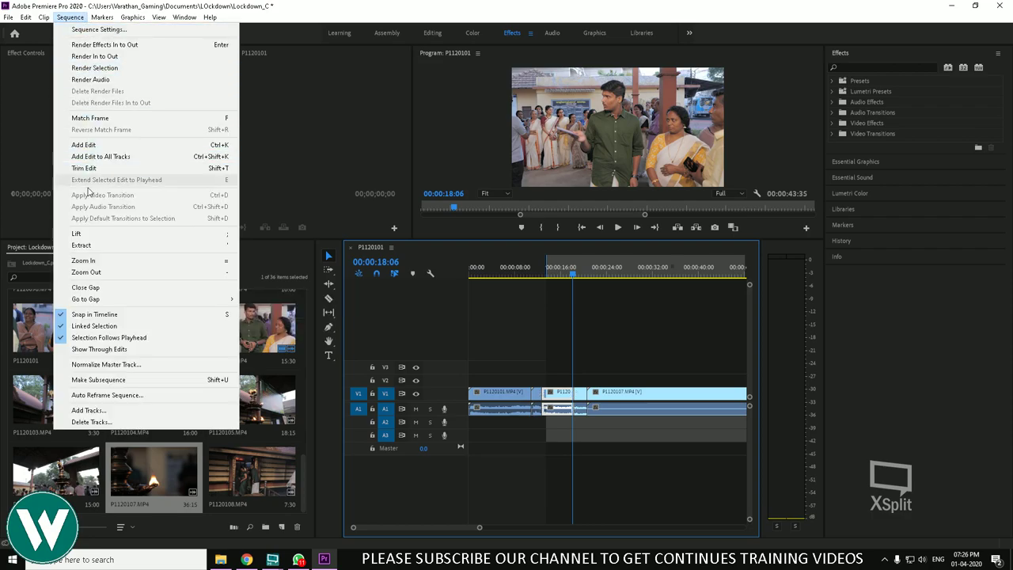
{"action": "left_click", "coordinate": [91, 330]}
{"action": "key", "text": "minus"}
{"action": "key", "text": "minus"}
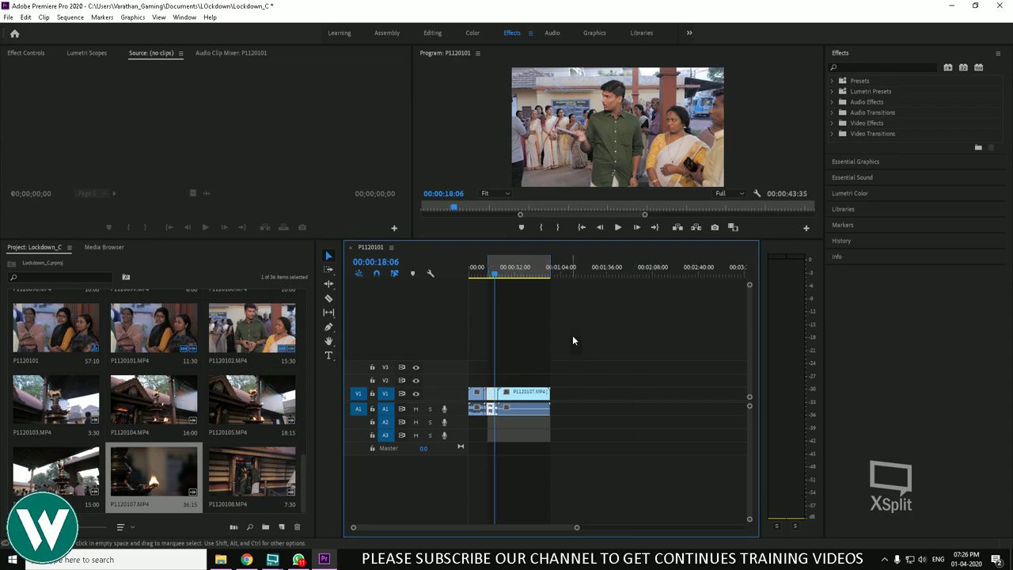
{"action": "left_click", "coordinate": [502, 275]}
{"action": "left_click_drag", "start_coordinate": [503, 277], "coordinate": [377, 280]}
{"action": "left_click", "coordinate": [70, 17]}
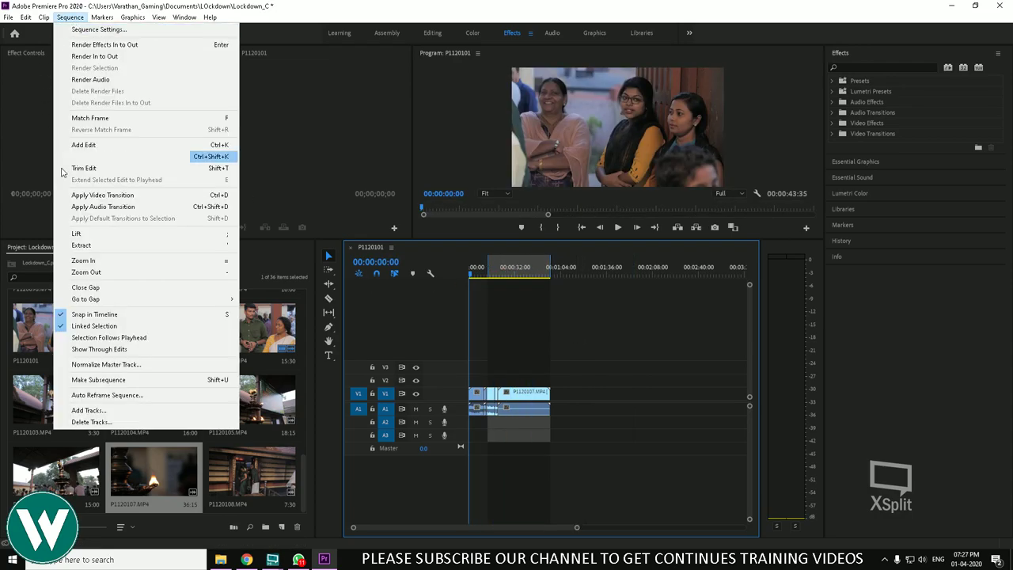
Cancel the Normalize Master Track dialog, select the P1120101 clip and park at 00:00:04:41
{"action": "left_click", "coordinate": [137, 365]}
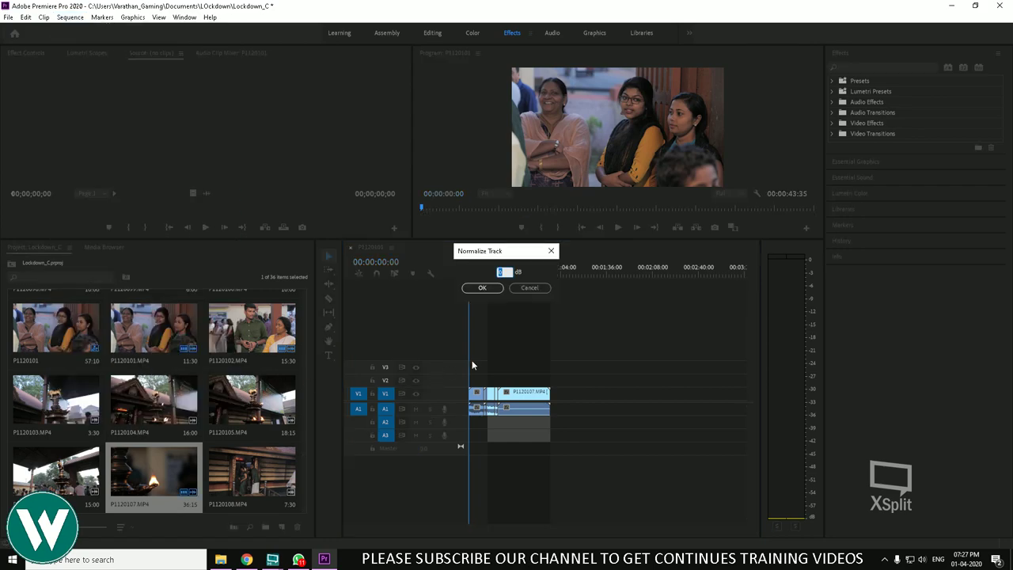
{"action": "left_click", "coordinate": [528, 290]}
{"action": "key", "text": "="}
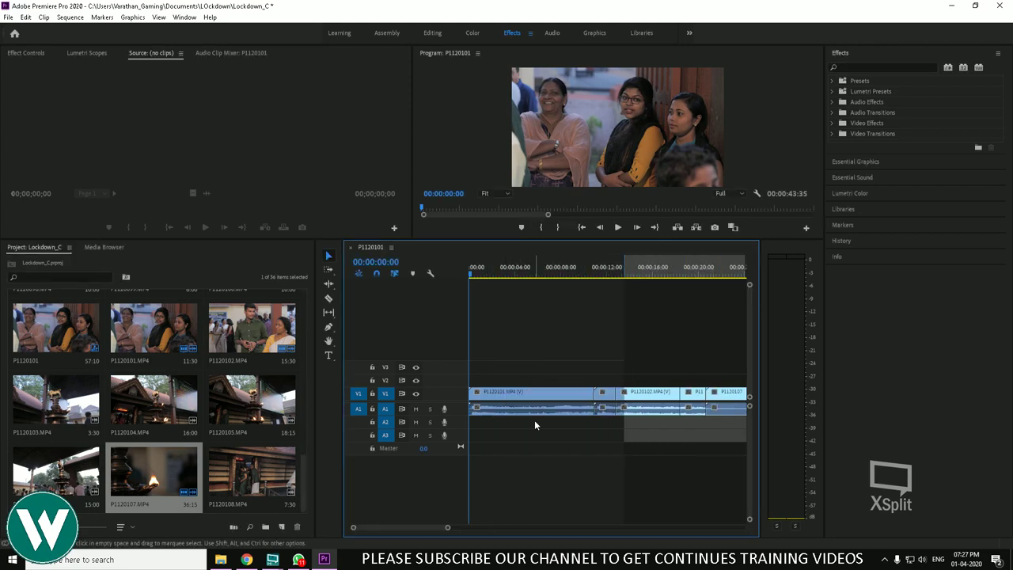
{"action": "left_click", "coordinate": [554, 415]}
{"action": "left_click", "coordinate": [522, 273]}
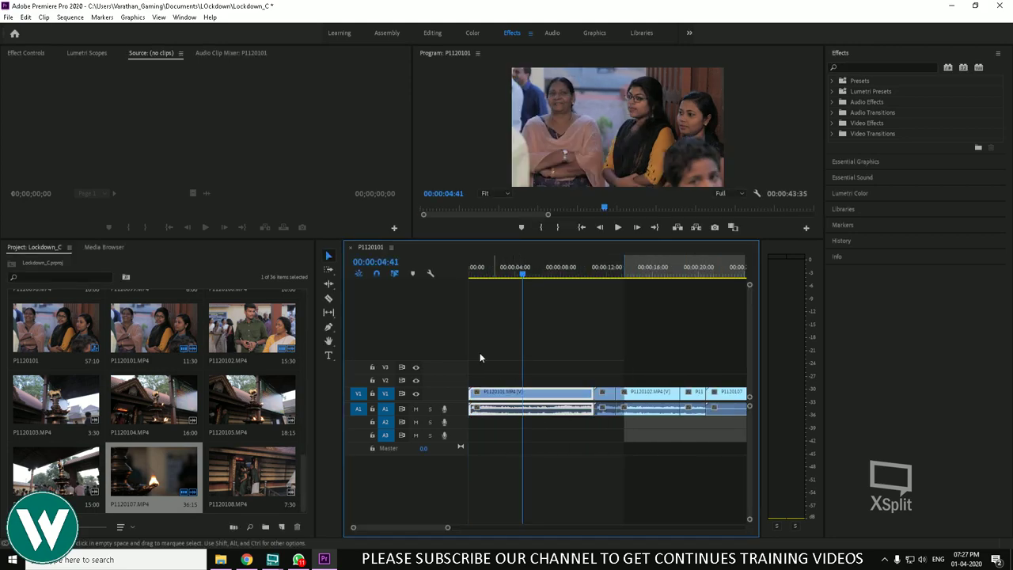
Apply Normalize Master Track and dismiss the resulting error
{"action": "left_click", "coordinate": [69, 17]}
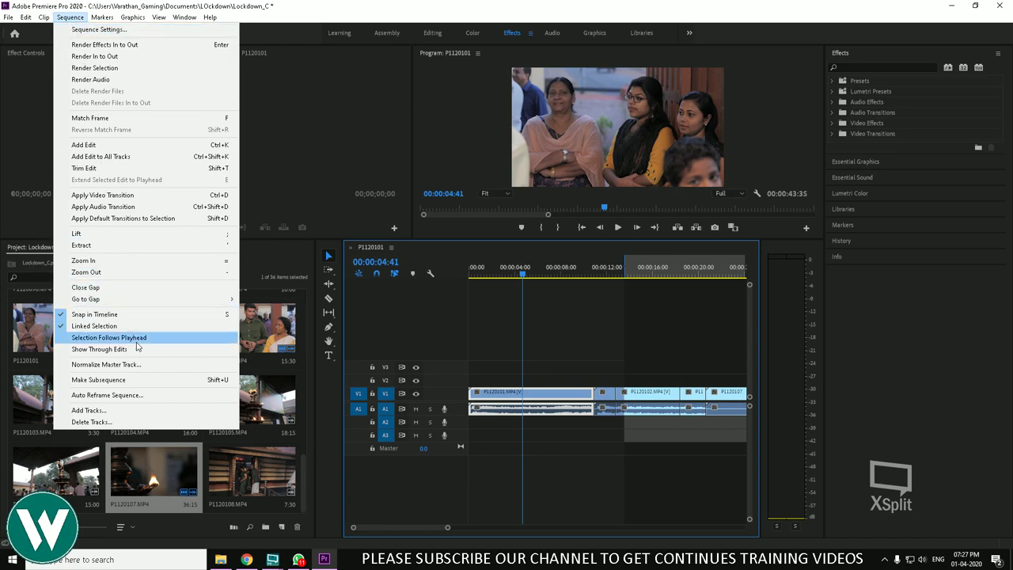
{"action": "left_click", "coordinate": [153, 365]}
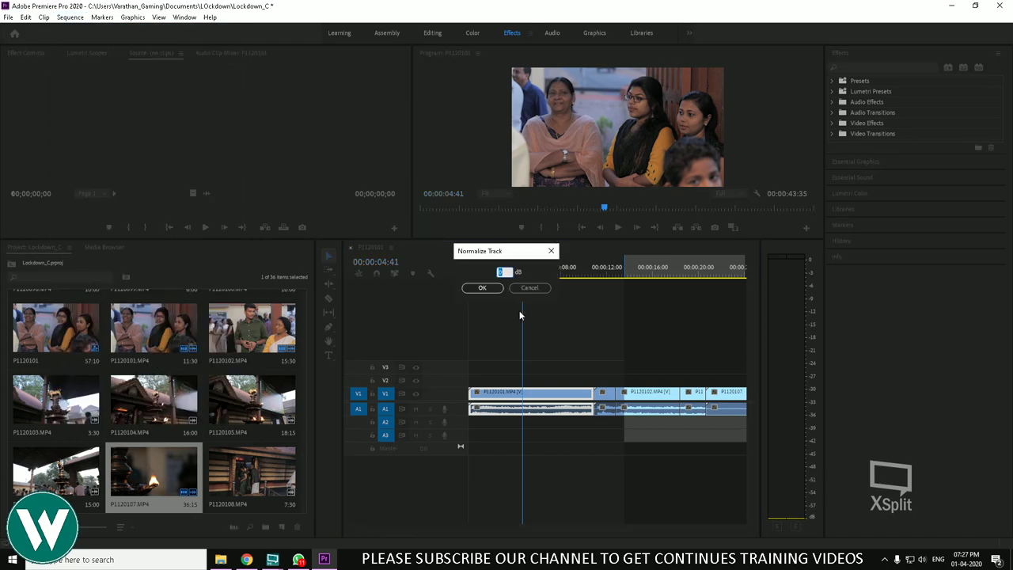
{"action": "left_click", "coordinate": [487, 289]}
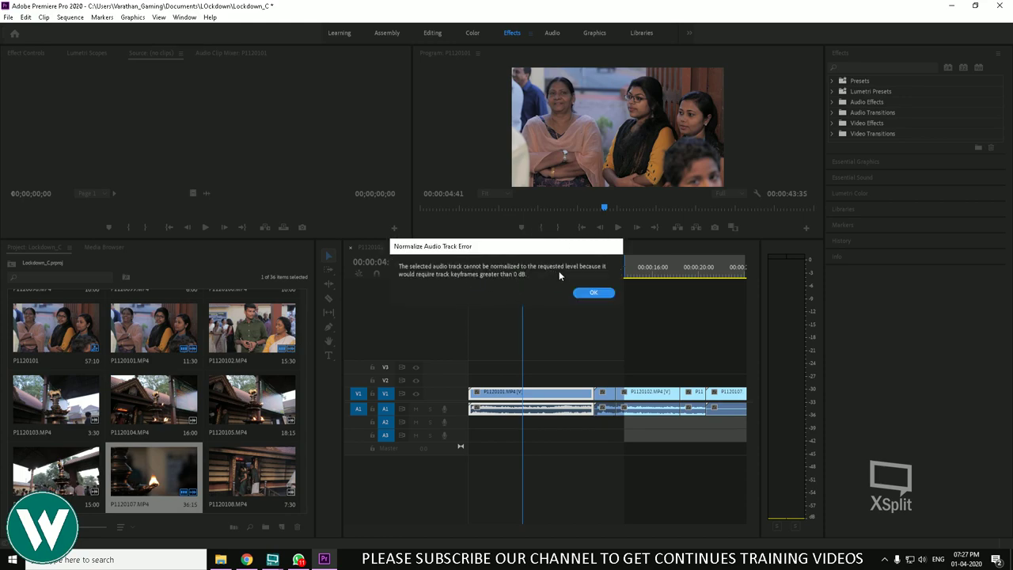
{"action": "left_click", "coordinate": [593, 293]}
Delete the P1120107 clip and return the playhead to the sequence start
{"action": "key", "text": "minus"}
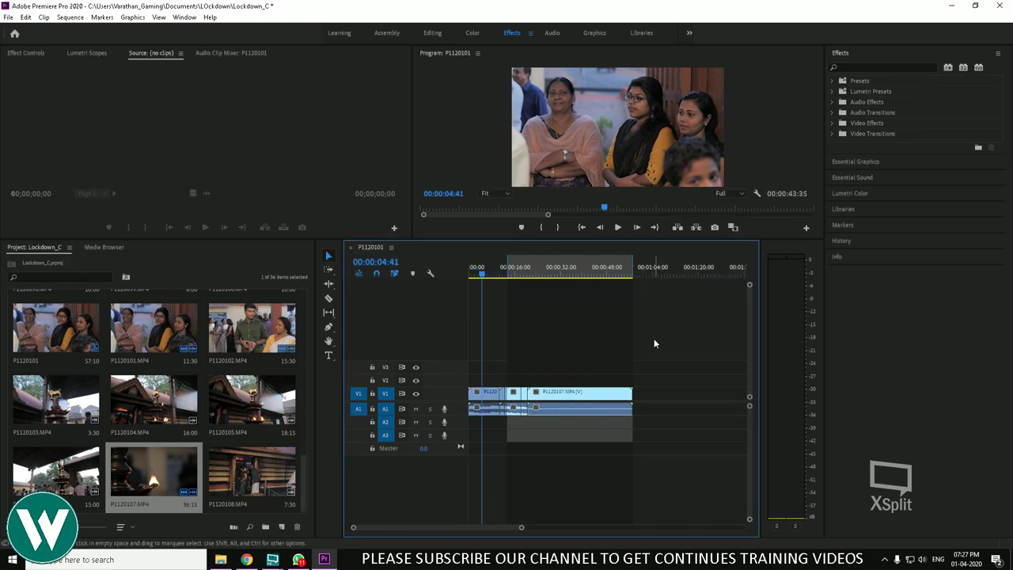
{"action": "left_click", "coordinate": [575, 409]}
{"action": "key", "text": "Delete"}
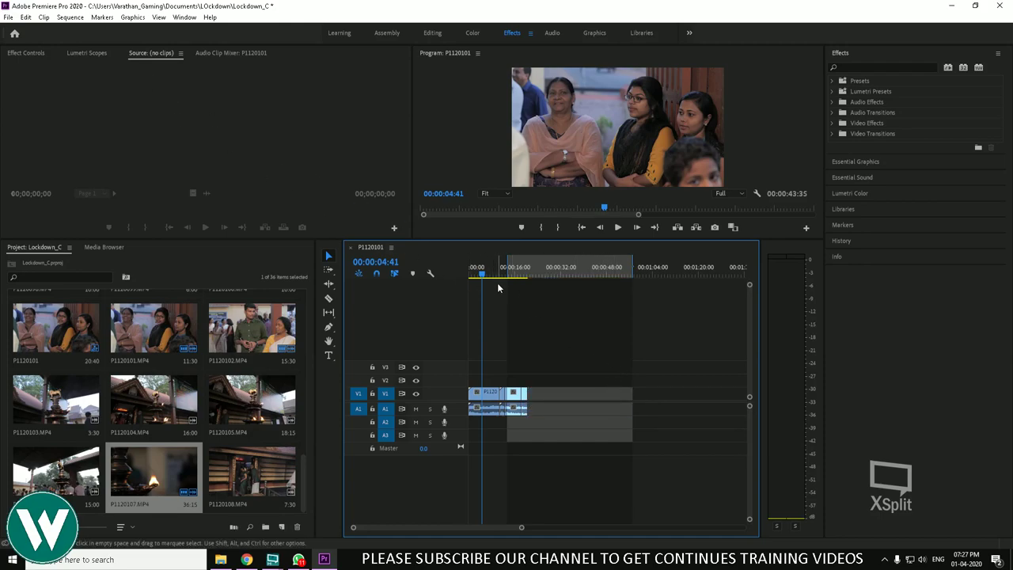
{"action": "left_click_drag", "start_coordinate": [496, 272], "coordinate": [467, 271]}
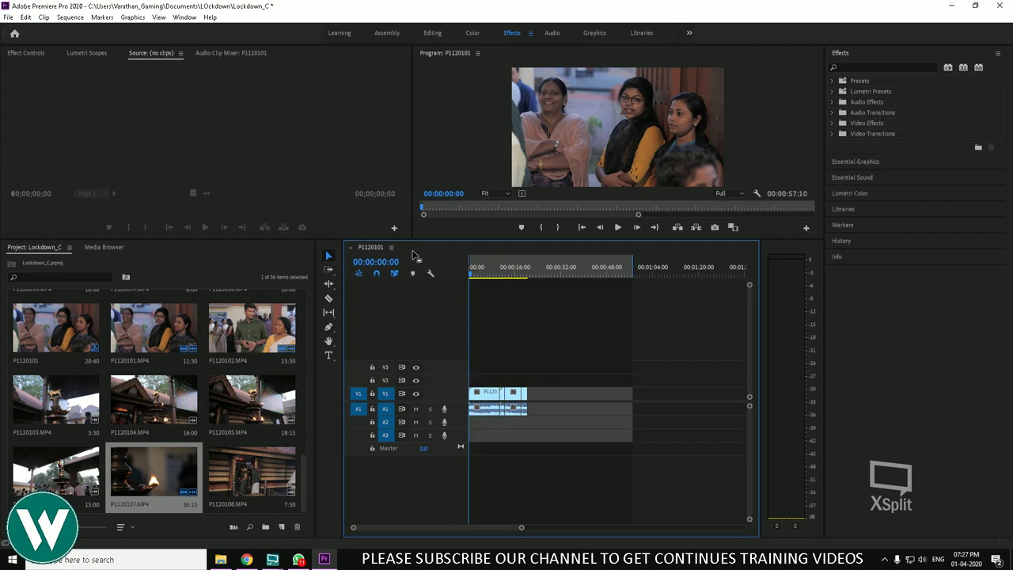
Retry Normalize Master Track, dismiss the error again and zoom the timeline in
{"action": "left_click", "coordinate": [70, 16]}
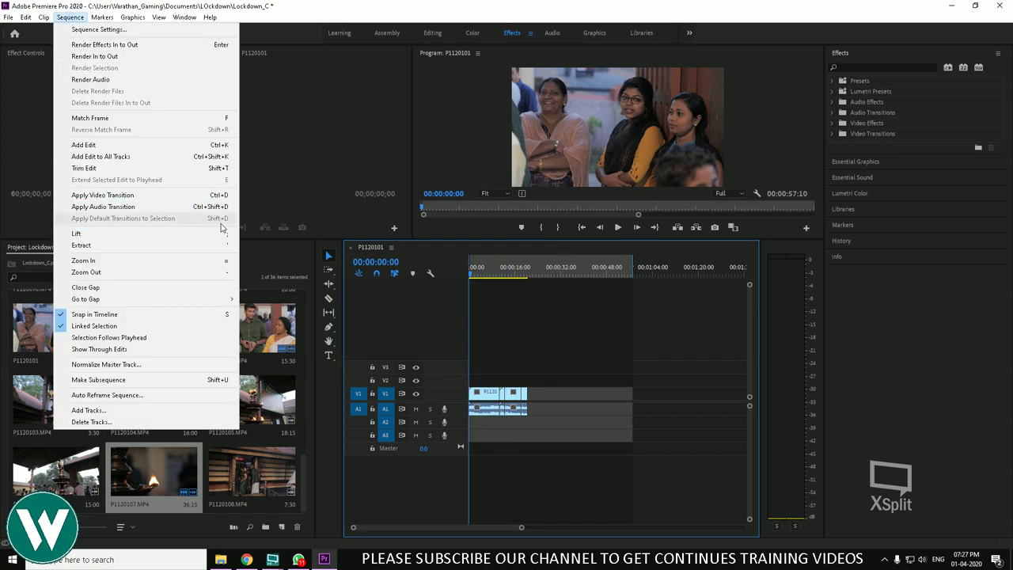
{"action": "left_click", "coordinate": [176, 365]}
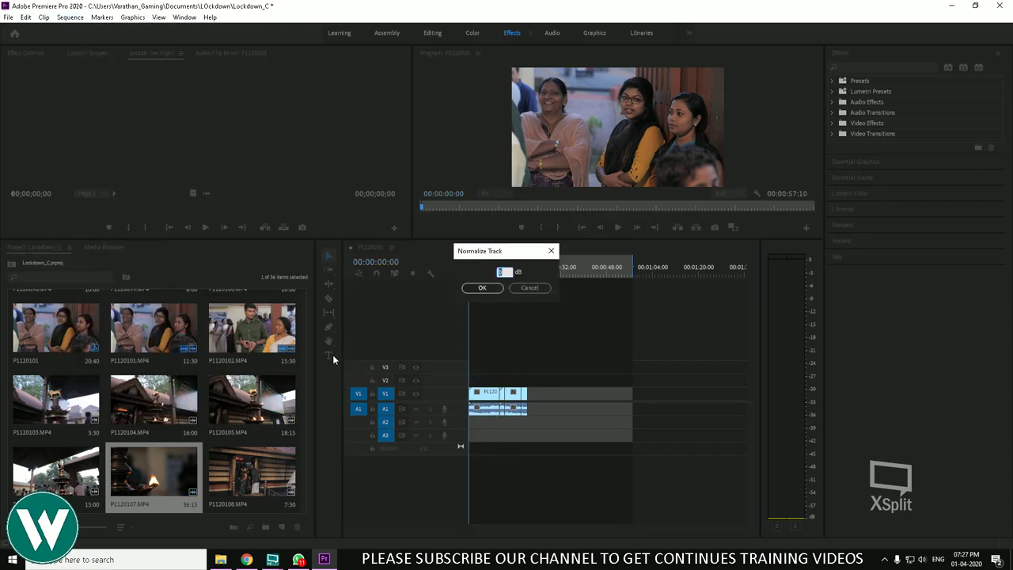
{"action": "left_click", "coordinate": [483, 288]}
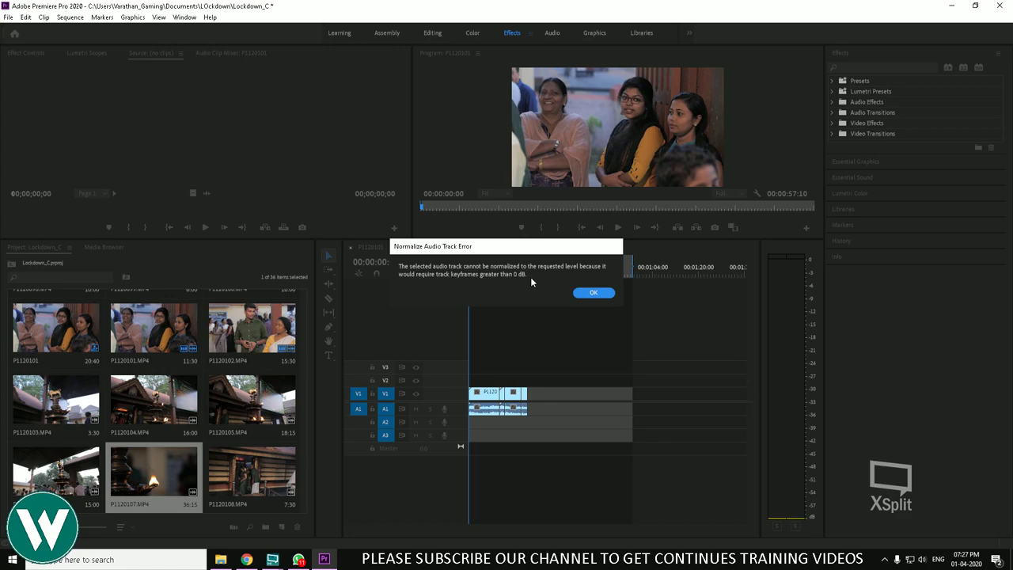
{"action": "left_click", "coordinate": [603, 292]}
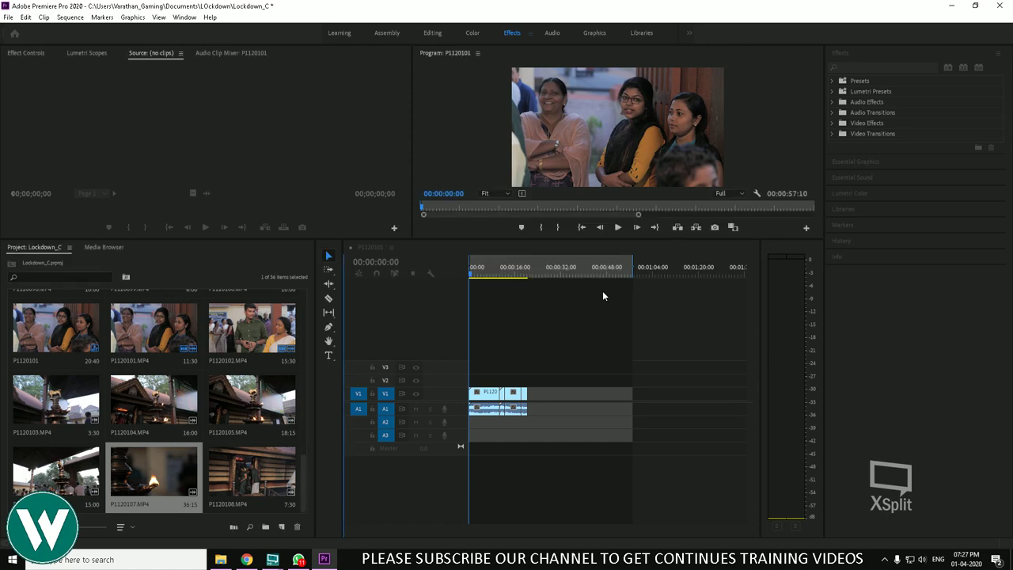
{"action": "key", "text": "="}
{"action": "key", "text": "="}
{"action": "key", "text": "="}
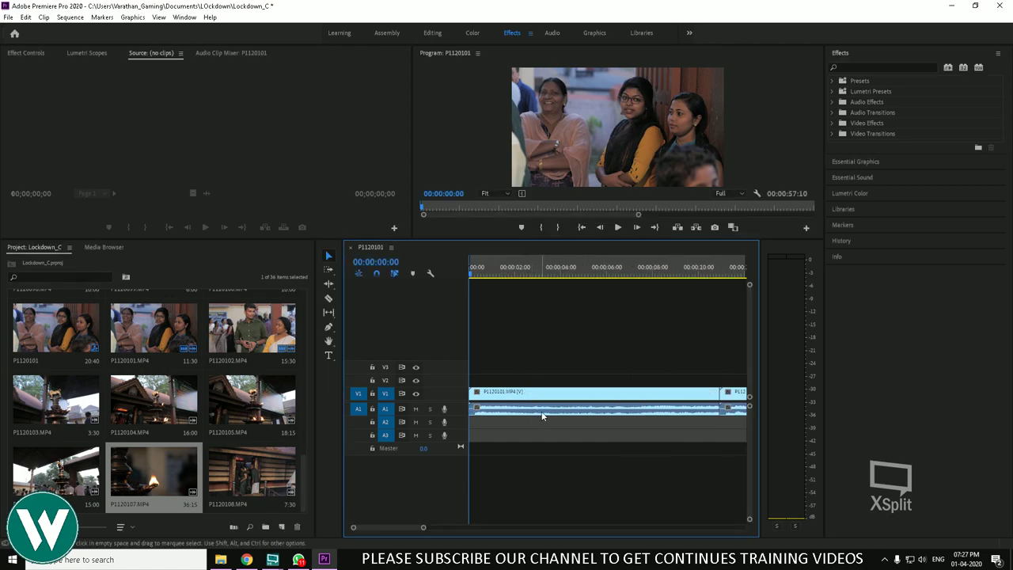
Expand the A1 track to show its waveform and attempt Normalize Master Track once more
{"action": "double_click", "coordinate": [462, 416]}
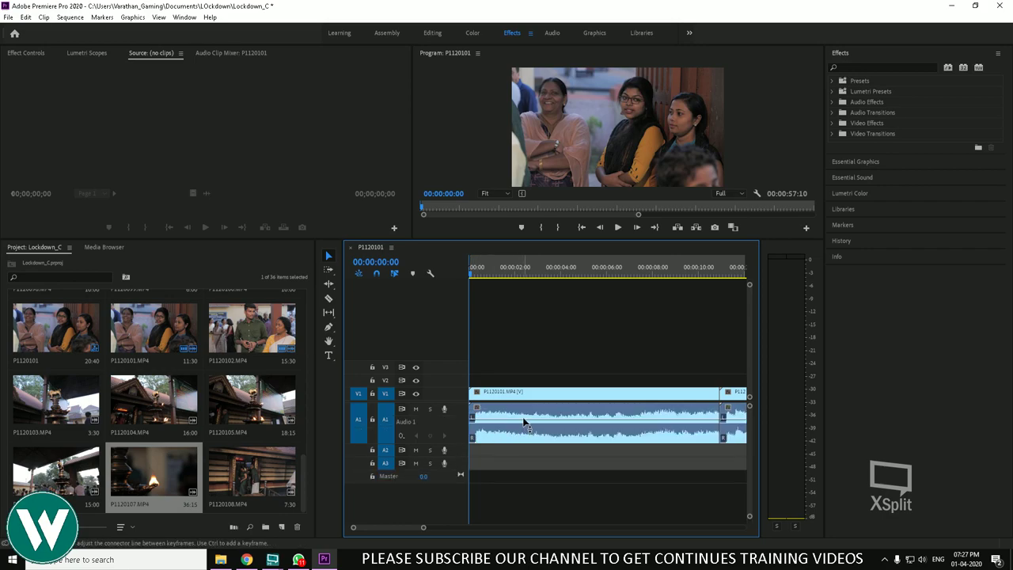
{"action": "key", "text": "-"}
{"action": "key", "text": "-"}
{"action": "key", "text": "-"}
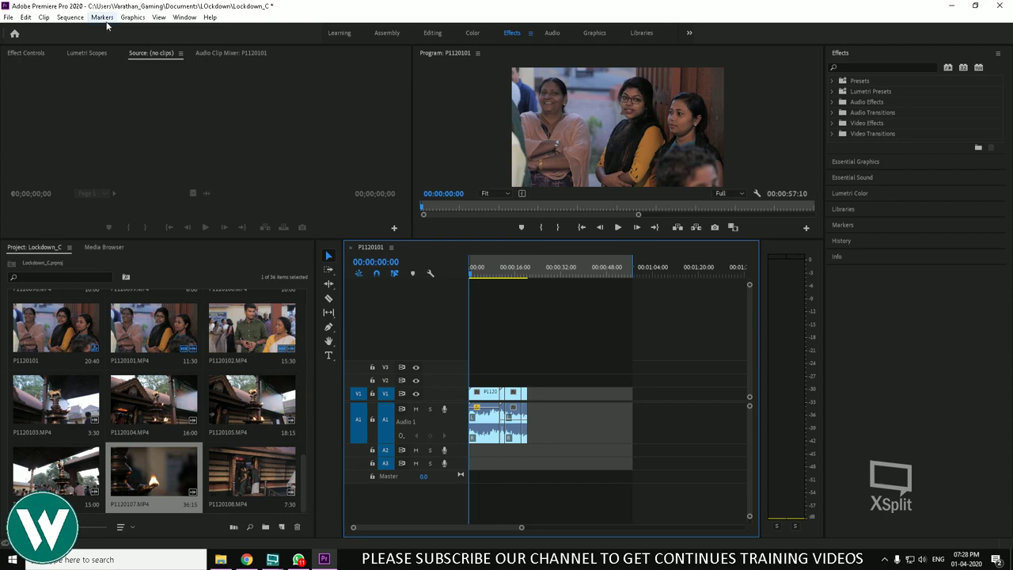
{"action": "left_click", "coordinate": [71, 17]}
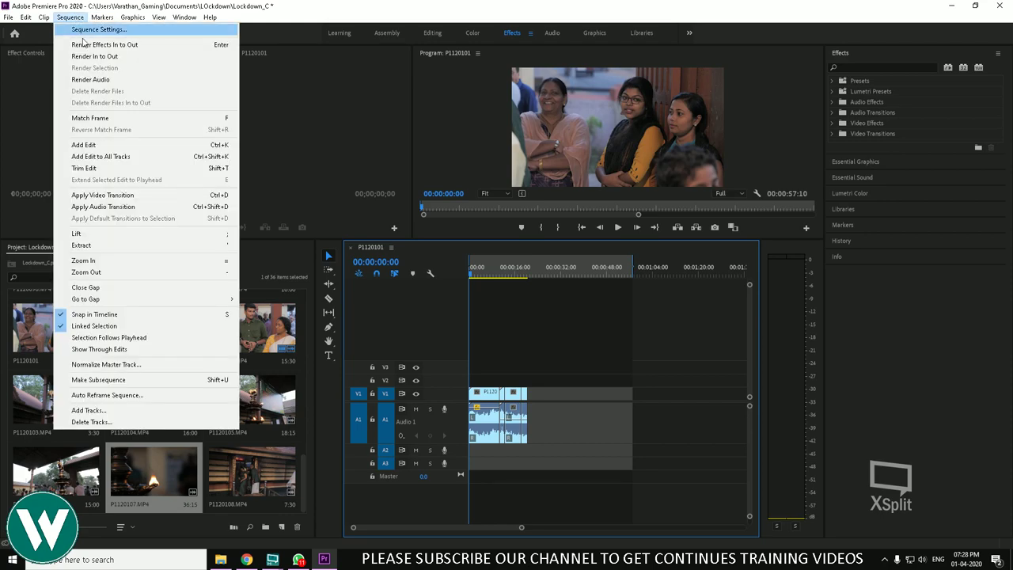
{"action": "left_click", "coordinate": [177, 366]}
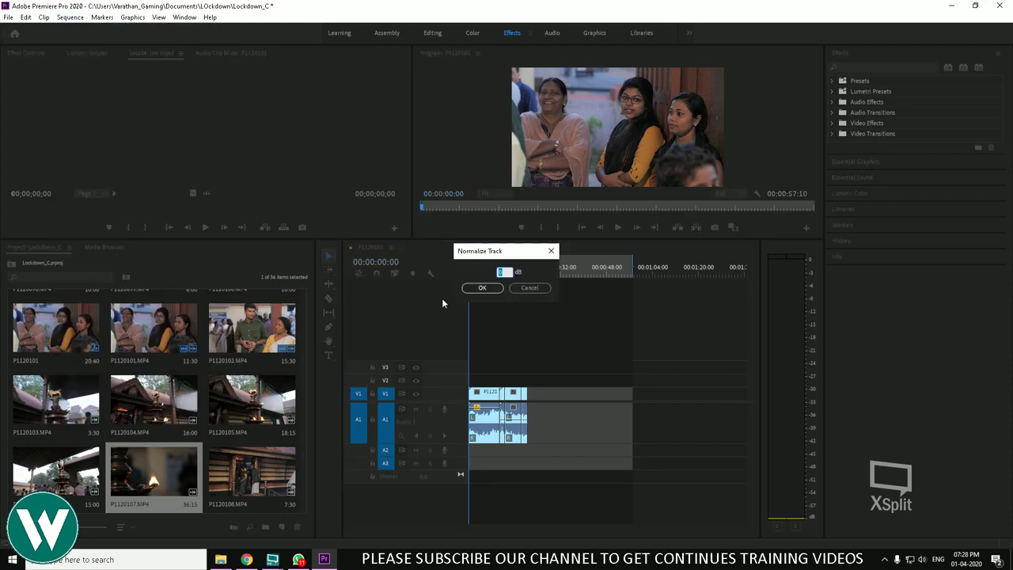
{"action": "left_click", "coordinate": [484, 288]}
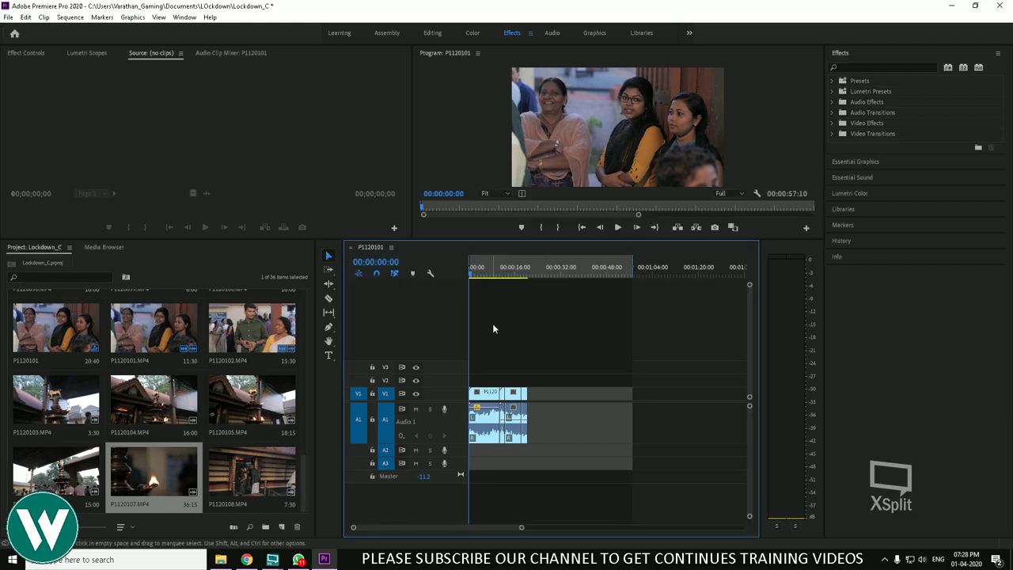
Park the playhead at 00:00:03:18, marquee-select all P1120101 clips and reopen Sequence
{"action": "left_click", "coordinate": [498, 274]}
{"action": "left_click_drag", "start_coordinate": [500, 276], "coordinate": [481, 278]}
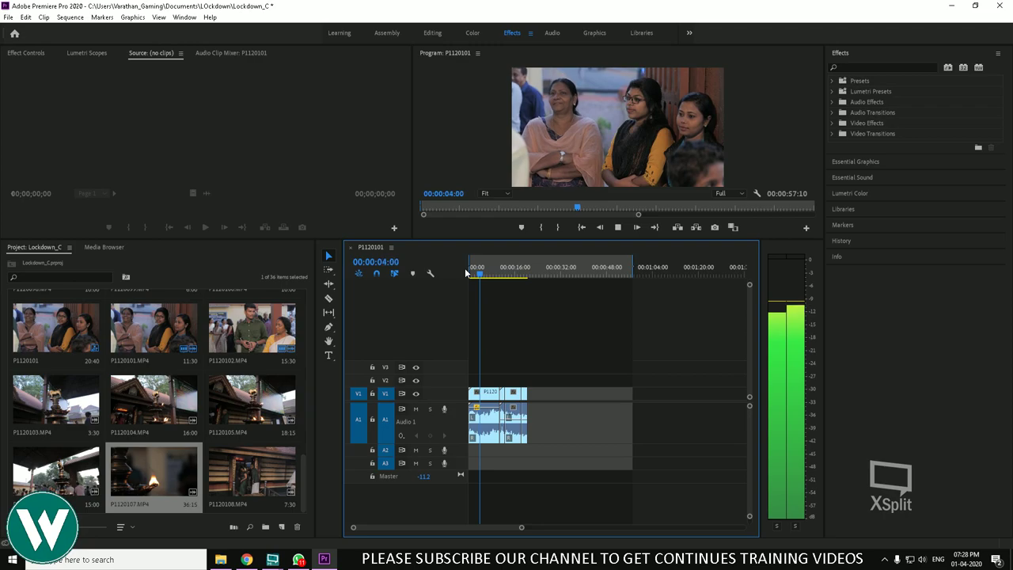
{"action": "left_click", "coordinate": [69, 16]}
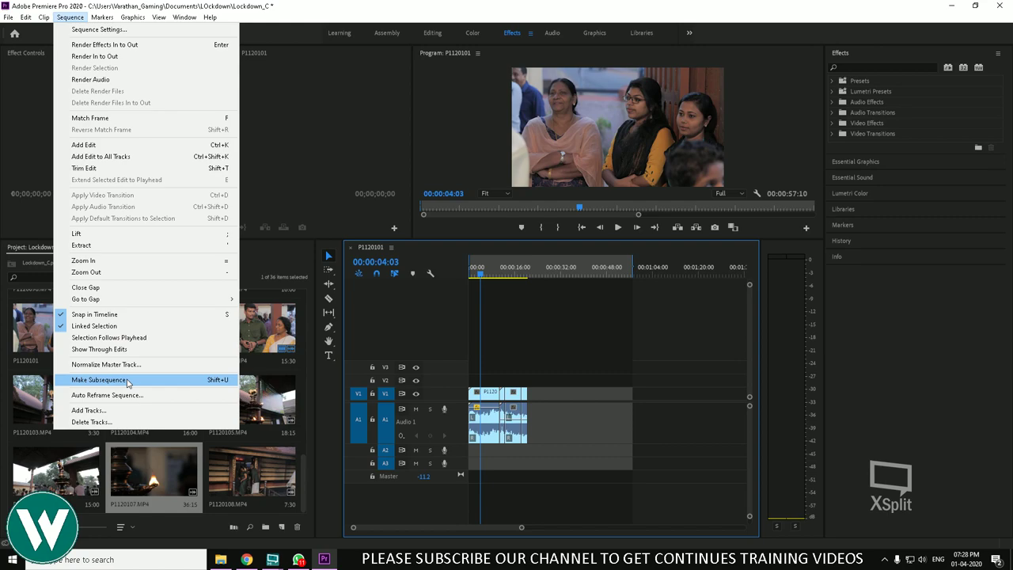
{"action": "left_click", "coordinate": [537, 385]}
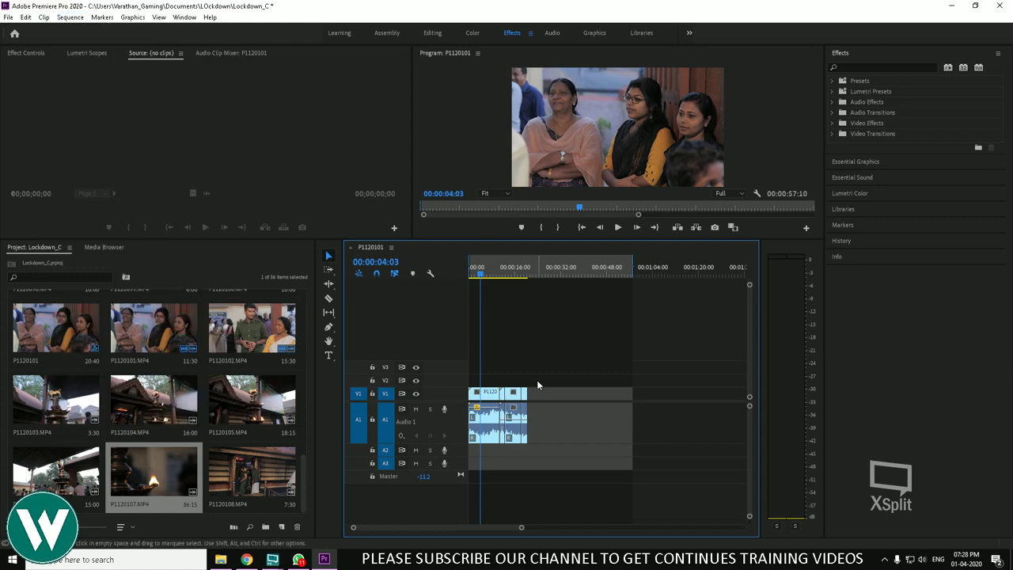
{"action": "scroll", "coordinate": [530, 381], "scroll_direction": "up", "scroll_amount": 5}
{"action": "scroll", "coordinate": [688, 362], "scroll_direction": "down", "scroll_amount": 3}
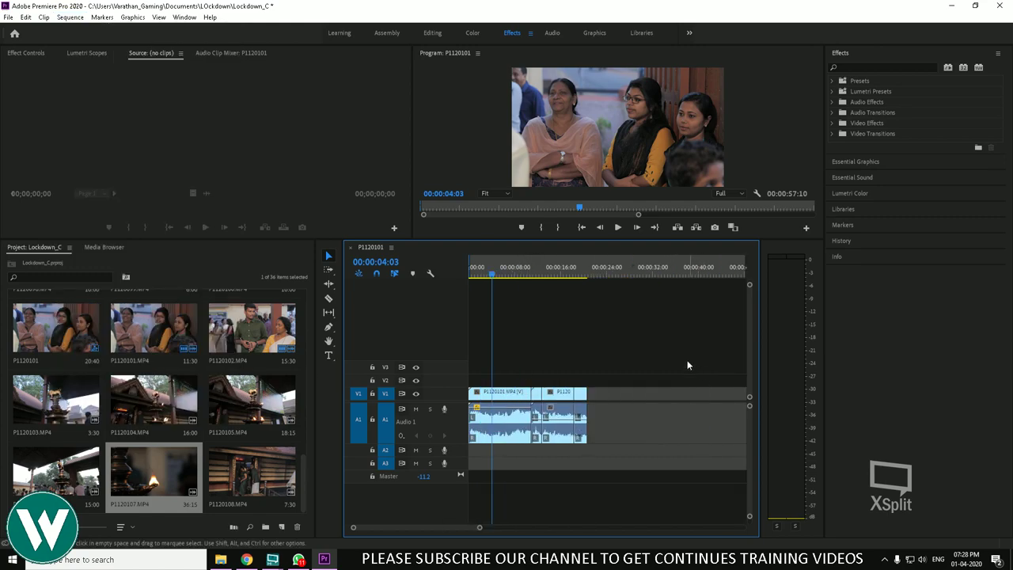
{"action": "left_click_drag", "start_coordinate": [667, 355], "coordinate": [328, 488]}
{"action": "left_click", "coordinate": [69, 17]}
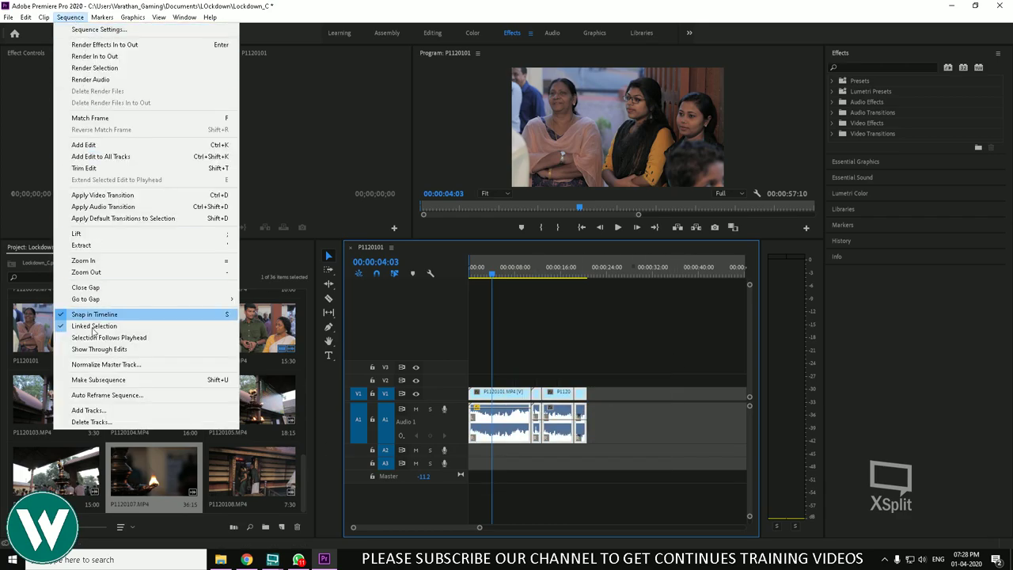
Make subsequence P1120101_Sub_01, then open clip P1120102, the subsequence and sequence P1120101 for viewing
{"action": "left_click", "coordinate": [98, 380]}
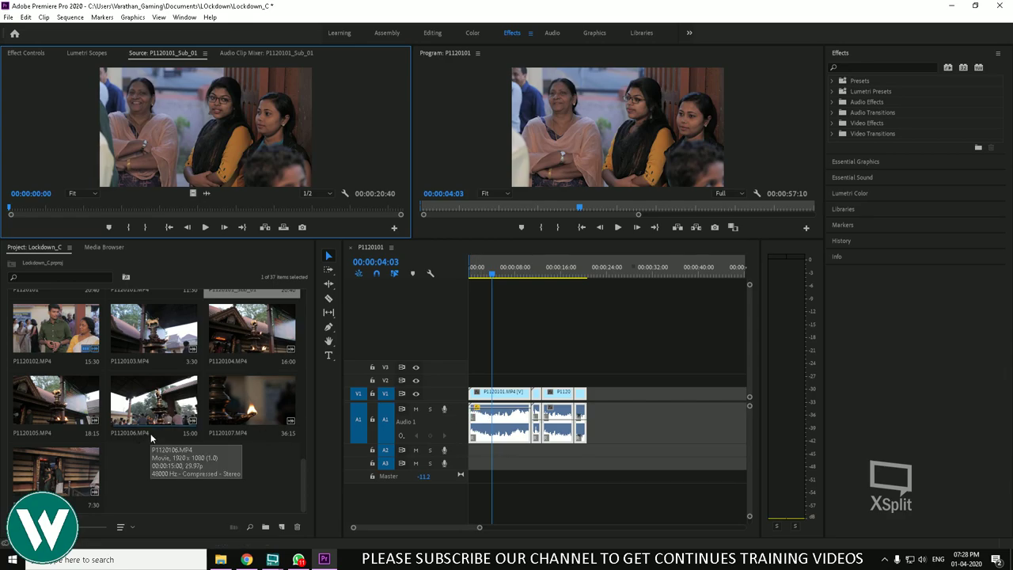
{"action": "scroll", "coordinate": [151, 436], "scroll_direction": "up", "scroll_amount": 1}
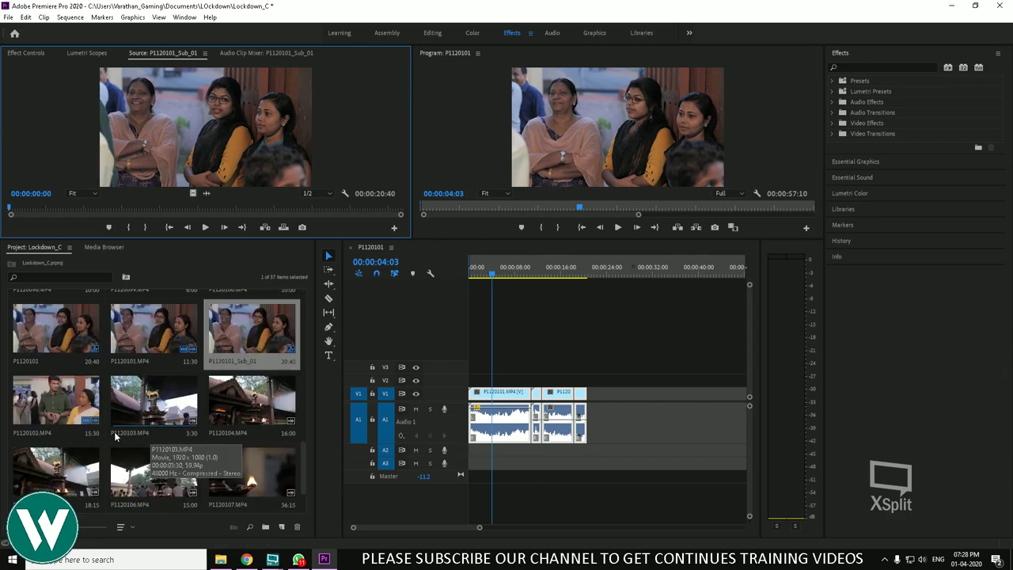
{"action": "double_click", "coordinate": [71, 410]}
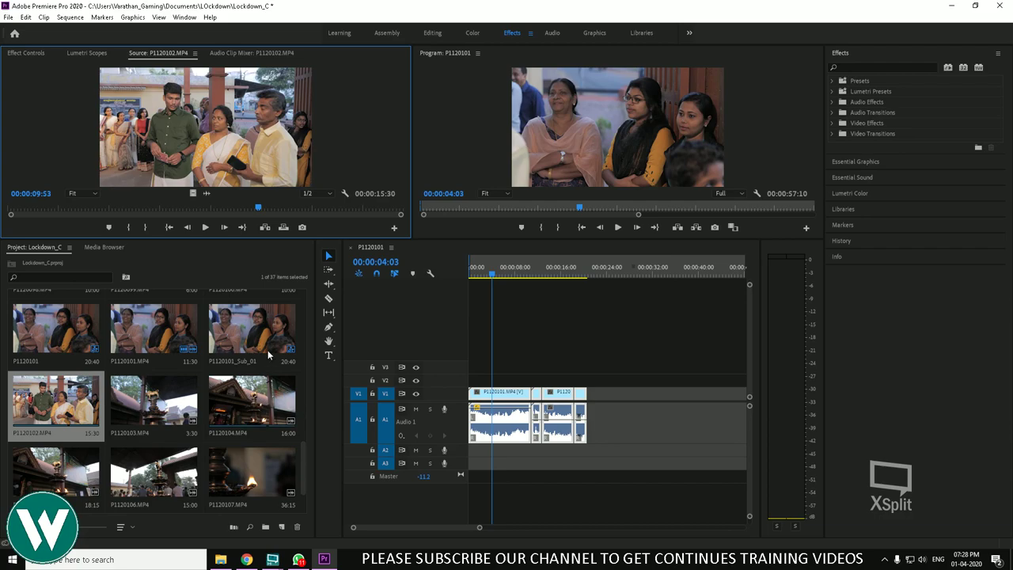
{"action": "double_click", "coordinate": [253, 356]}
{"action": "double_click", "coordinate": [60, 345]}
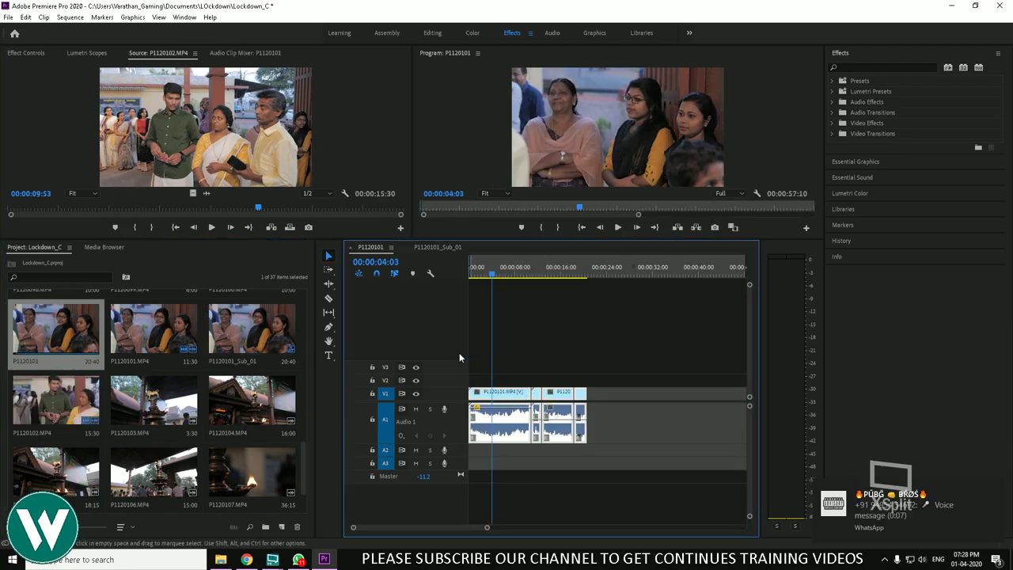
Close the P1120101_Sub_01 timeline tab, select the subsequence in the project, and open the Sequence menu
{"action": "left_click", "coordinate": [558, 340]}
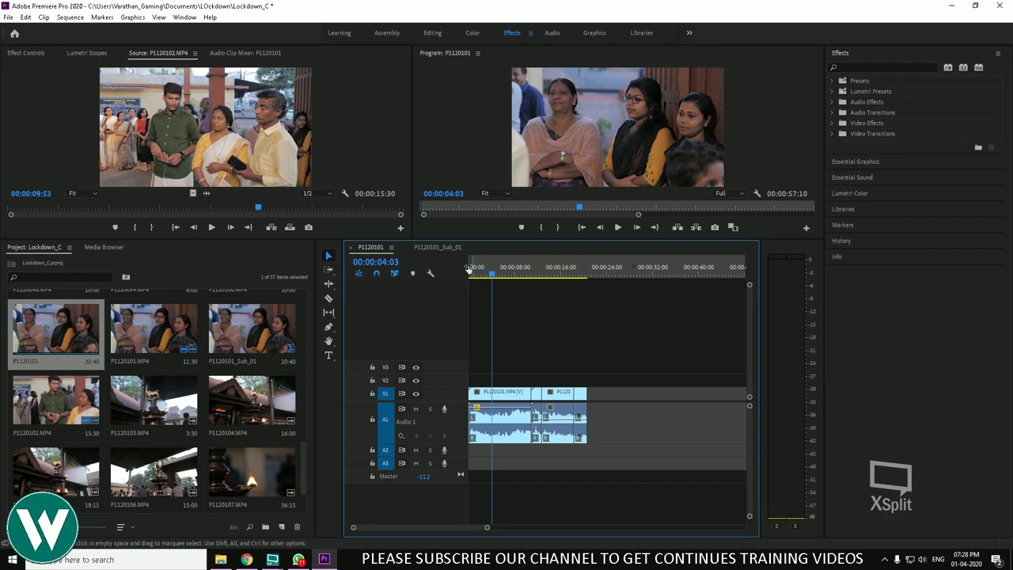
{"action": "left_click", "coordinate": [440, 247]}
{"action": "left_click", "coordinate": [408, 248]}
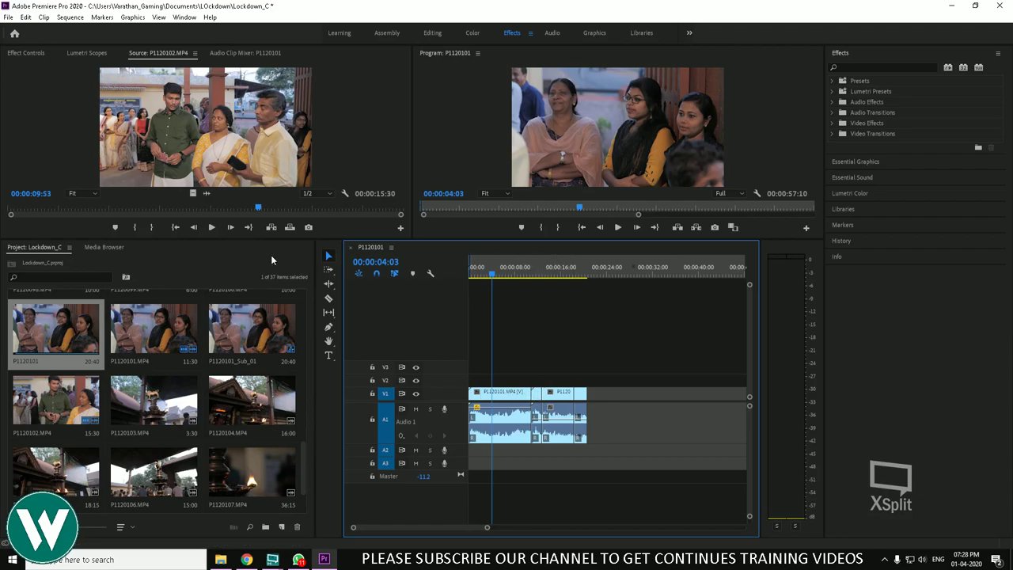
{"action": "left_click", "coordinate": [70, 337]}
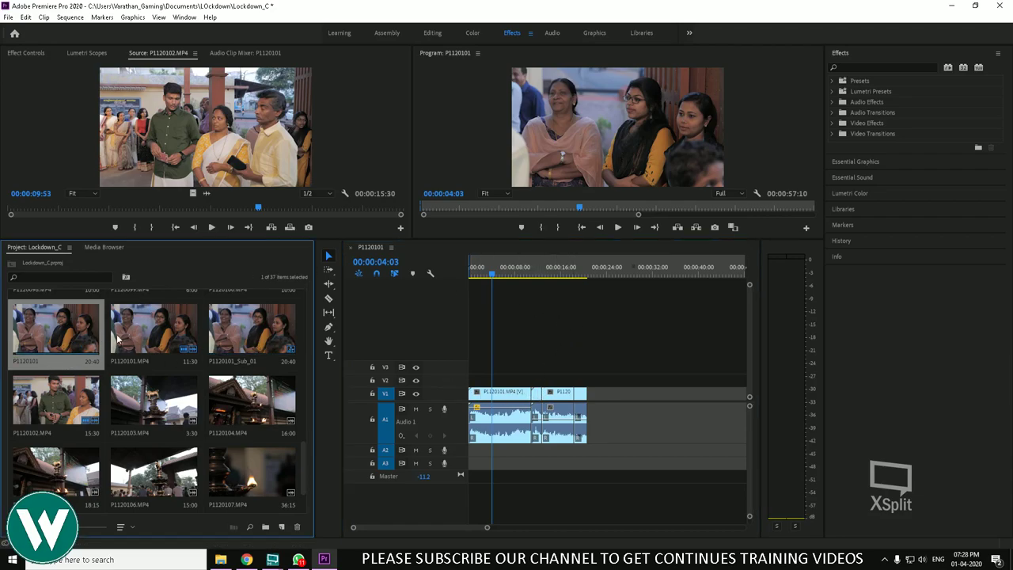
{"action": "left_click", "coordinate": [119, 339]}
{"action": "left_click", "coordinate": [252, 328]}
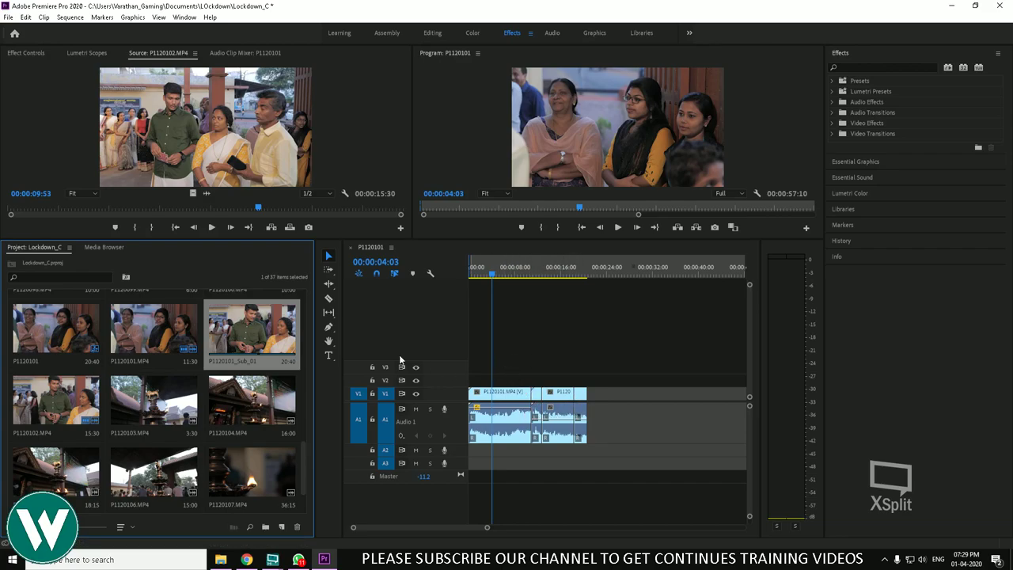
{"action": "left_click", "coordinate": [70, 17]}
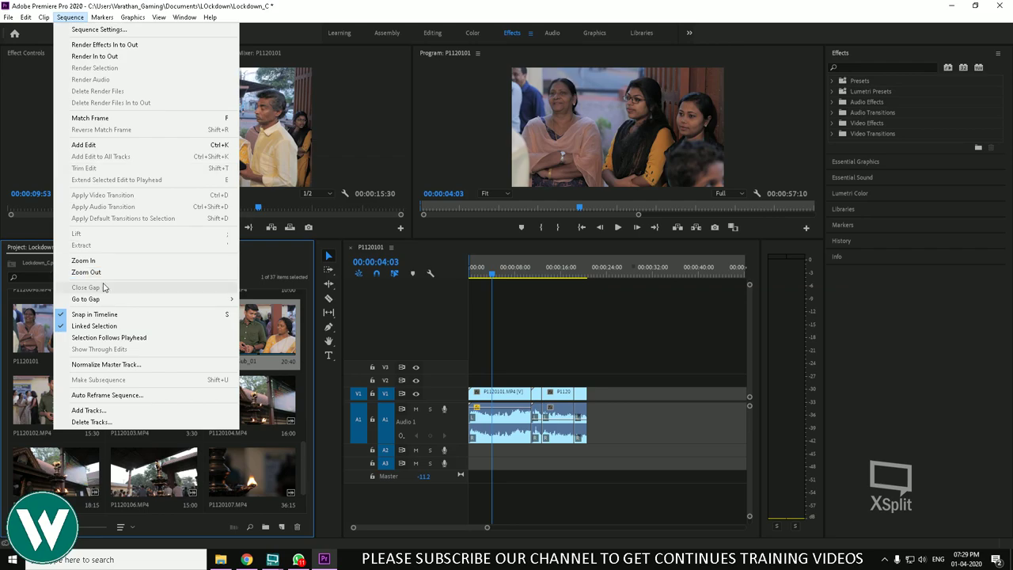
Auto-reframe P1120101_Sub_01 to Square 1:1 with the Slower Motion preset
{"action": "left_click", "coordinate": [131, 400]}
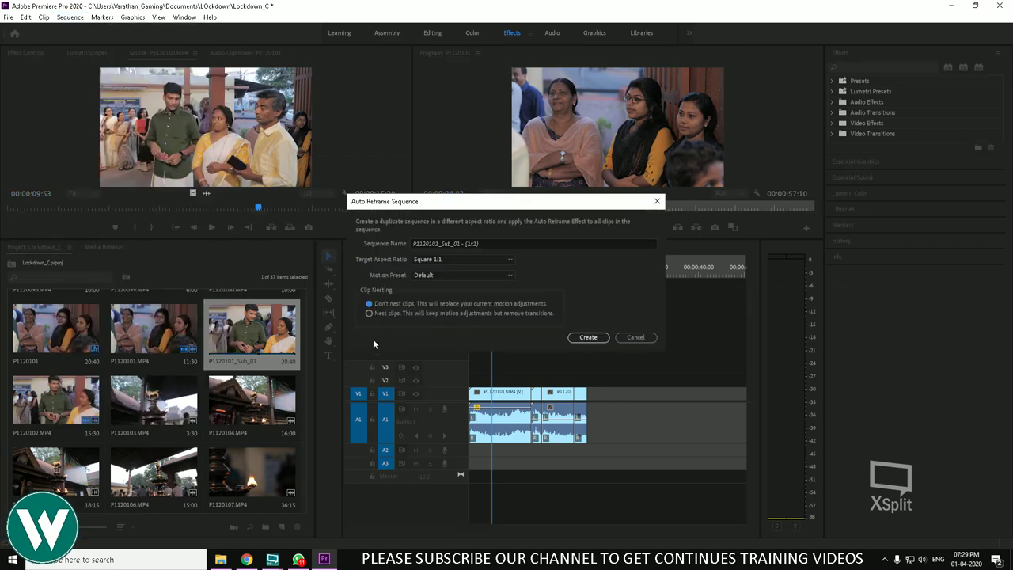
{"action": "left_click", "coordinate": [457, 275]}
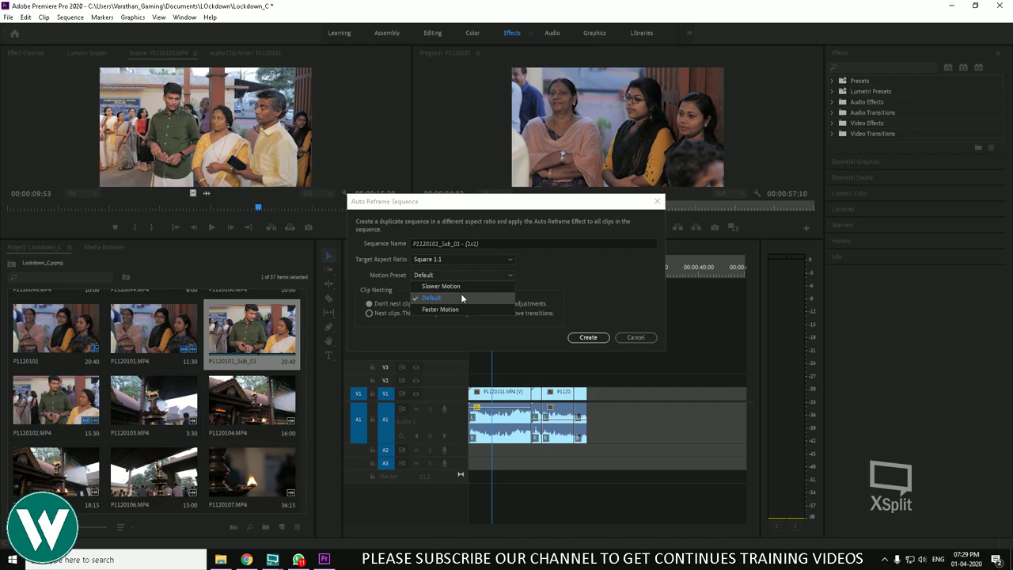
{"action": "left_click", "coordinate": [461, 297]}
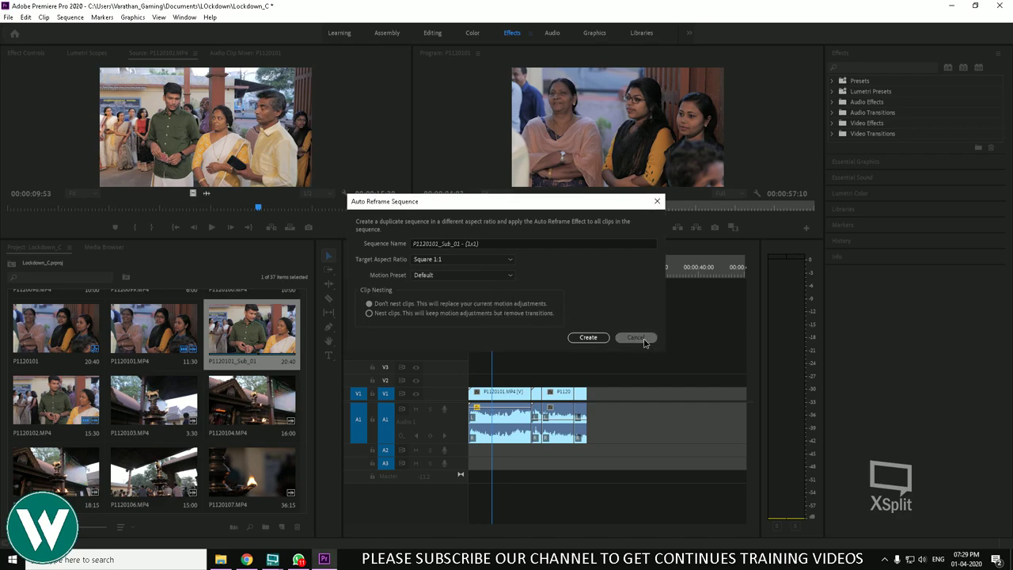
{"action": "left_click", "coordinate": [459, 258]}
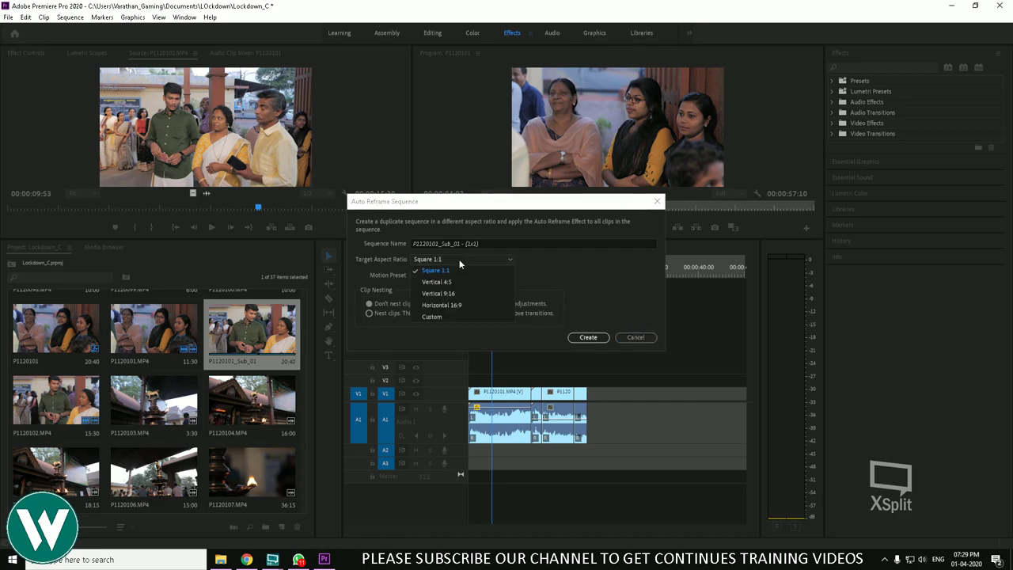
{"action": "left_click", "coordinate": [499, 270]}
{"action": "left_click", "coordinate": [493, 275]}
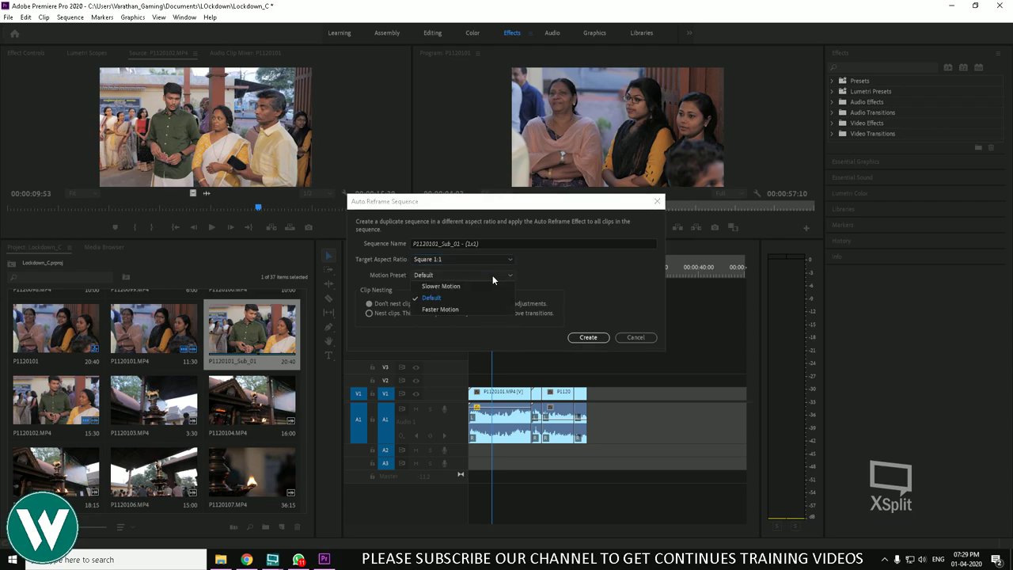
{"action": "left_click", "coordinate": [442, 287]}
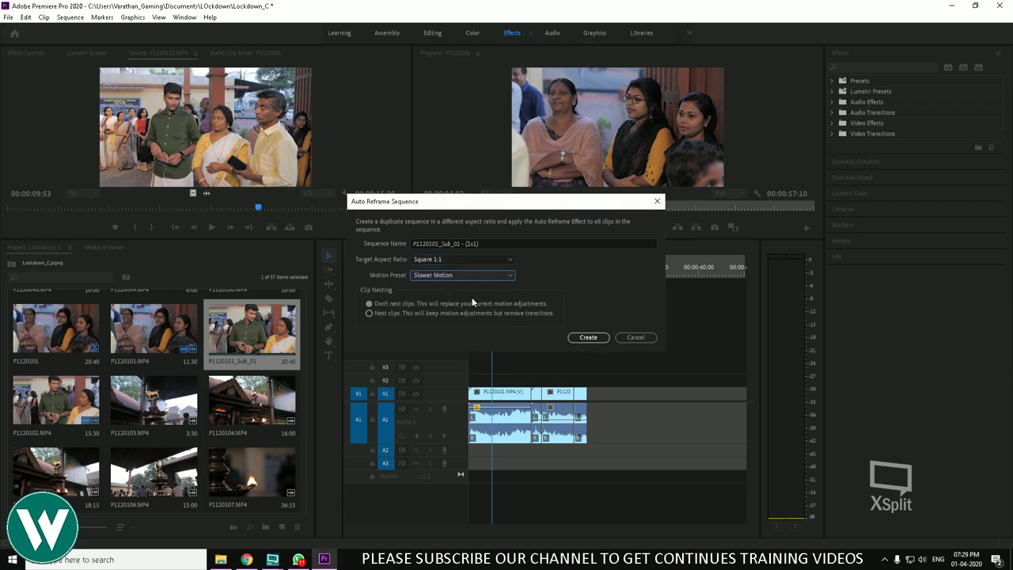
{"action": "left_click", "coordinate": [599, 339]}
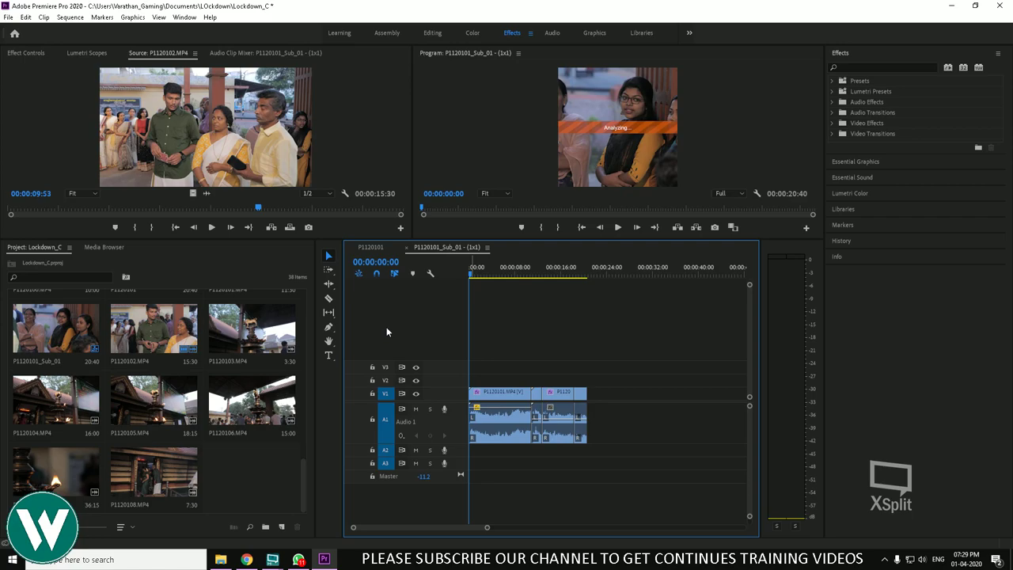
Open the Auto Reframed Sequences folder and preview the P1120101 and 1x1 reframed sequences
{"action": "scroll", "coordinate": [244, 334], "scroll_direction": "up", "scroll_amount": 5}
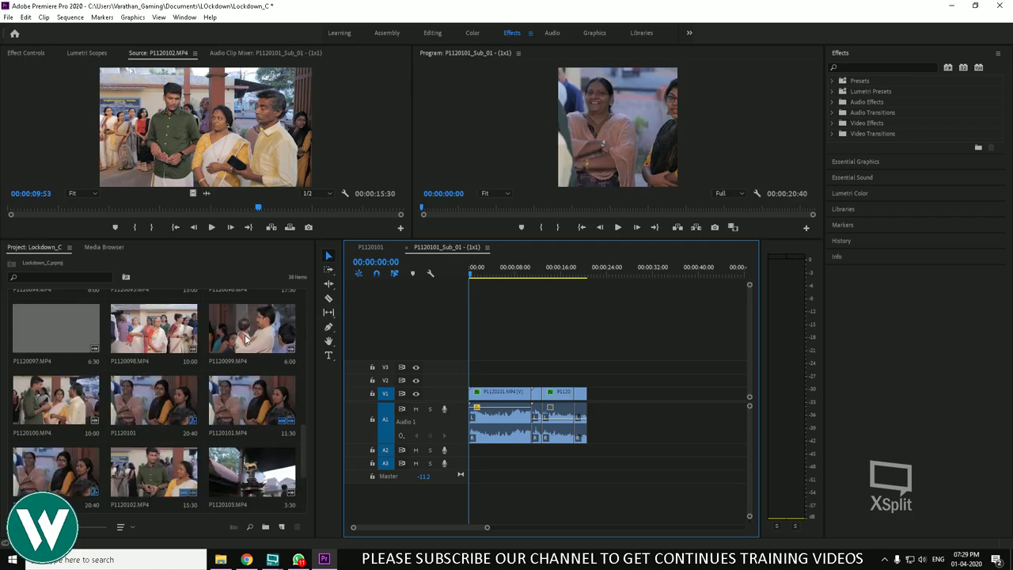
{"action": "scroll", "coordinate": [243, 335], "scroll_direction": "up", "scroll_amount": 4}
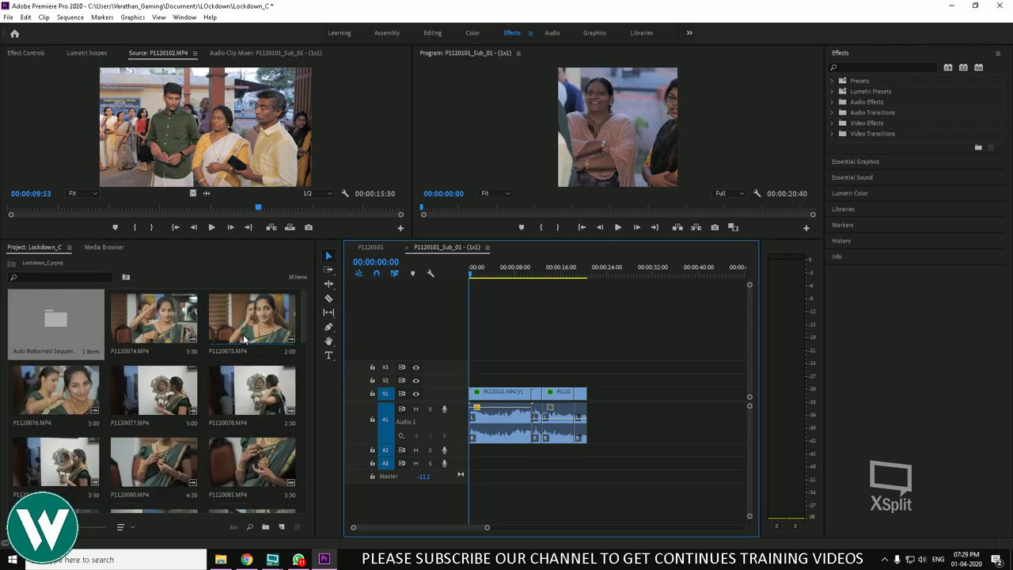
{"action": "double_click", "coordinate": [54, 319]}
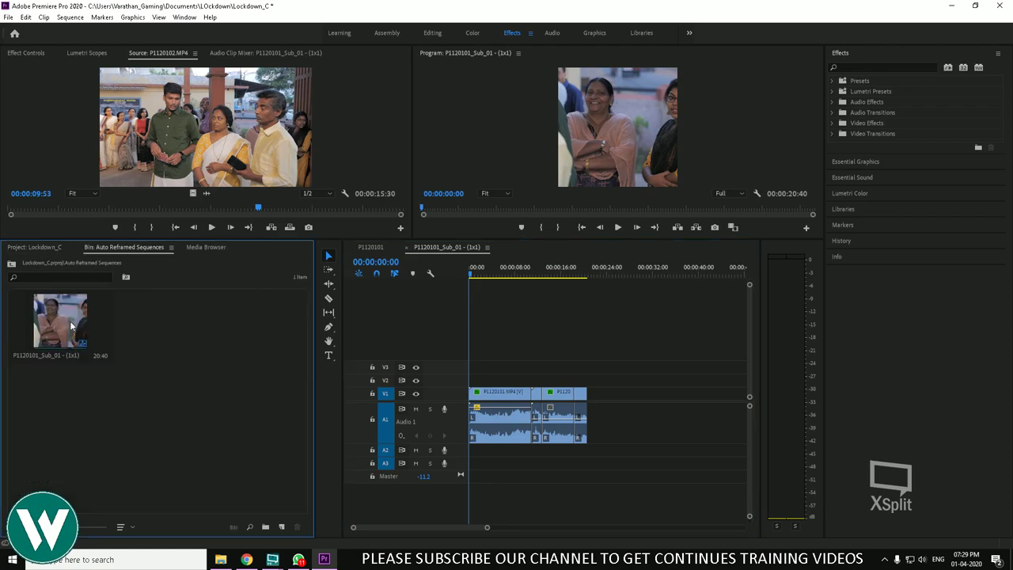
{"action": "left_click", "coordinate": [96, 323]}
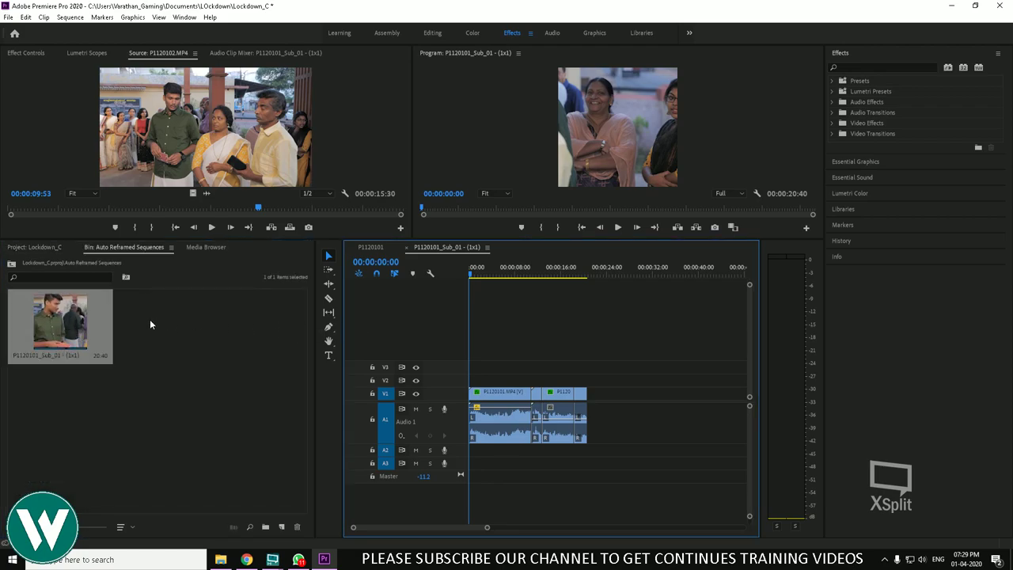
{"action": "left_click", "coordinate": [77, 323]}
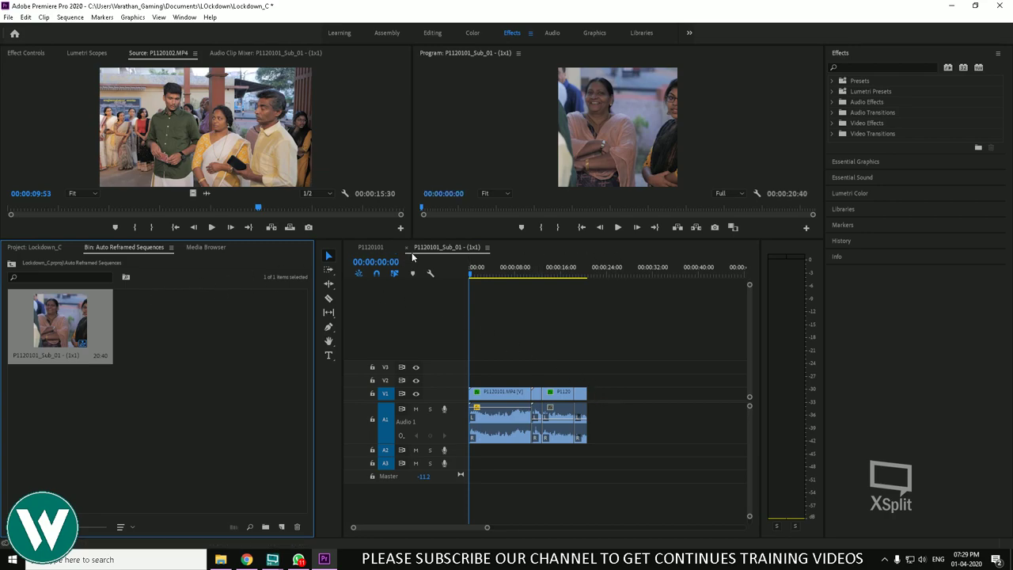
{"action": "left_click", "coordinate": [371, 247]}
{"action": "left_click_drag", "start_coordinate": [489, 278], "coordinate": [559, 279]}
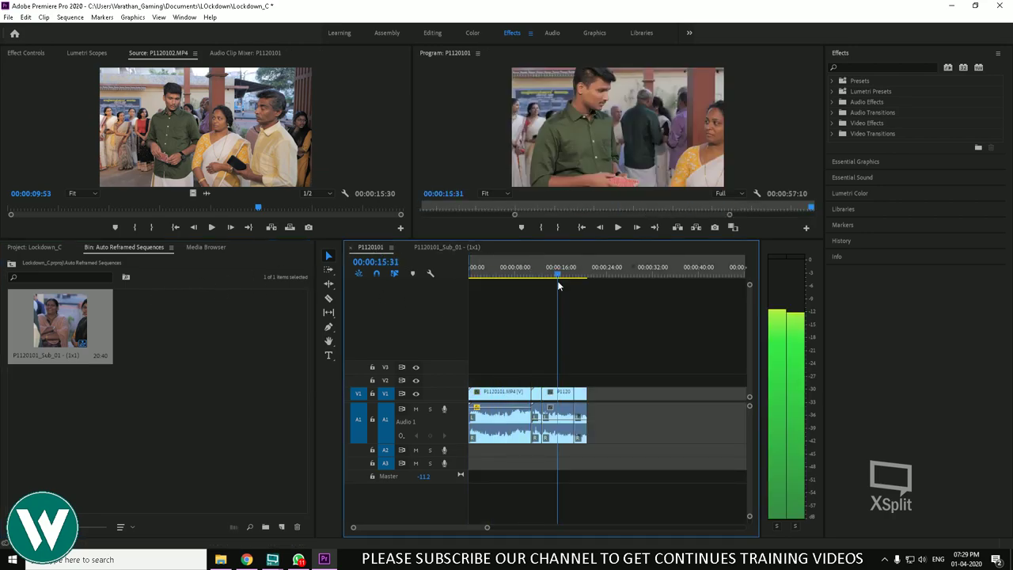
{"action": "left_click", "coordinate": [455, 247]}
{"action": "left_click_drag", "start_coordinate": [478, 278], "coordinate": [467, 328]}
Delete the 1x1 reframed sequence's clips, the sequence, and the Auto Reframed Sequences folder
{"action": "left_click_drag", "start_coordinate": [616, 340], "coordinate": [502, 427]}
{"action": "key", "text": "Delete"}
{"action": "left_click", "coordinate": [77, 313]}
{"action": "key", "text": "Delete"}
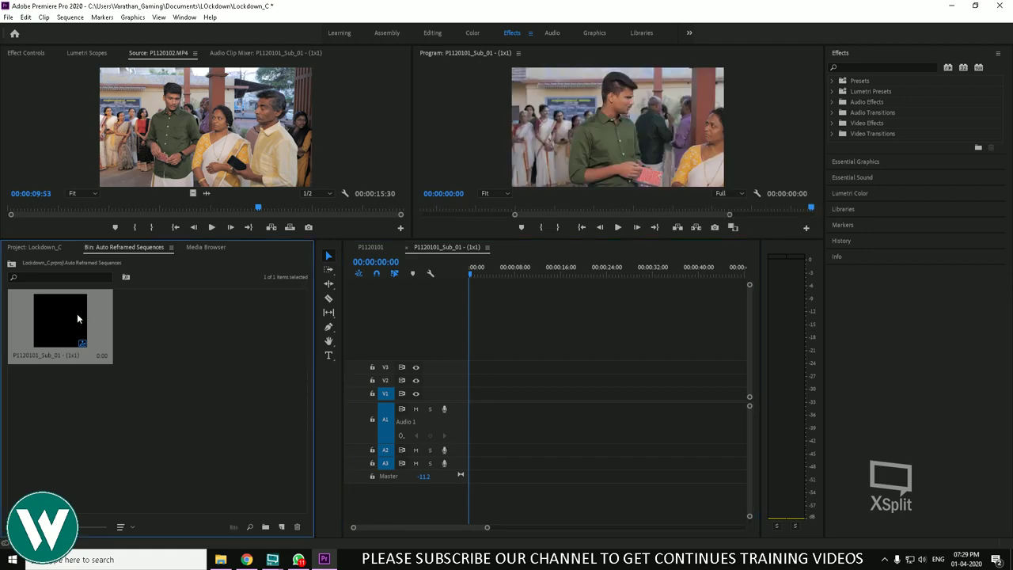
{"action": "left_click", "coordinate": [36, 247]}
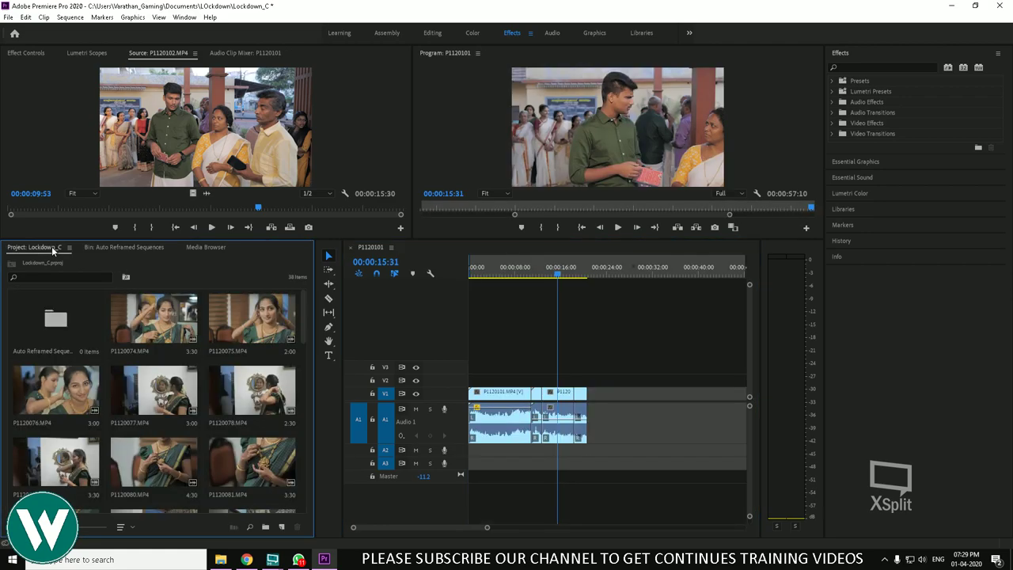
{"action": "left_click", "coordinate": [74, 324]}
{"action": "key", "text": "Delete"}
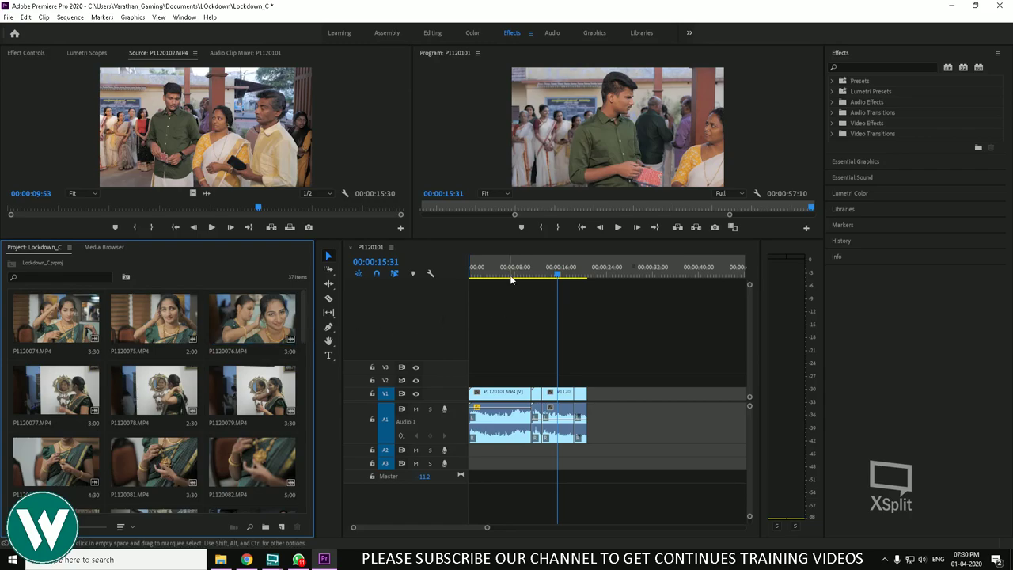
Delete all clips in P1120101, restore them with Ctrl+Z, and zoom the timeline in and out
{"action": "left_click_drag", "start_coordinate": [509, 273], "coordinate": [554, 273]}
{"action": "left_click_drag", "start_coordinate": [538, 318], "coordinate": [555, 392]}
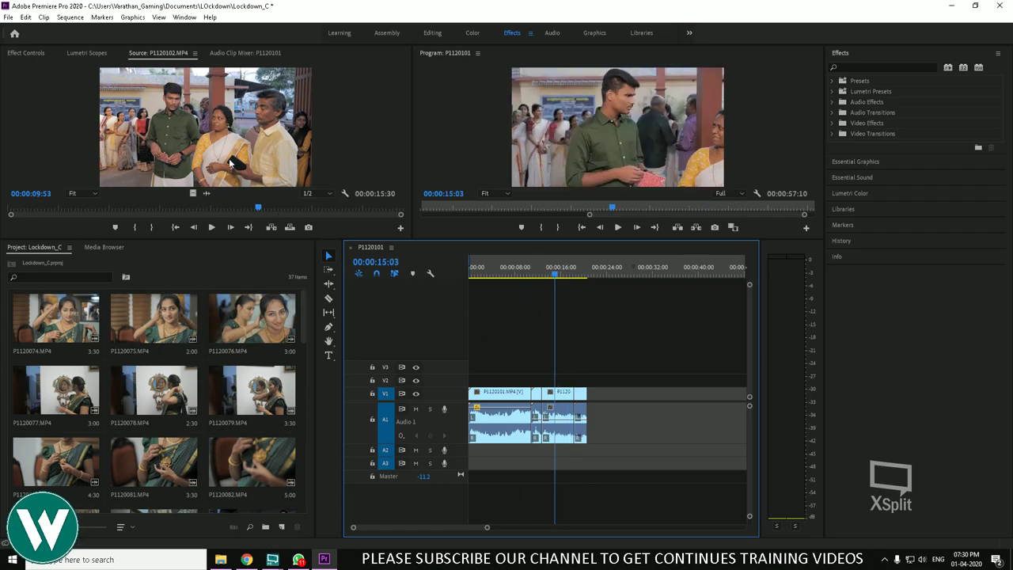
{"action": "key", "text": "ctrl+a"}
{"action": "key", "text": "Delete"}
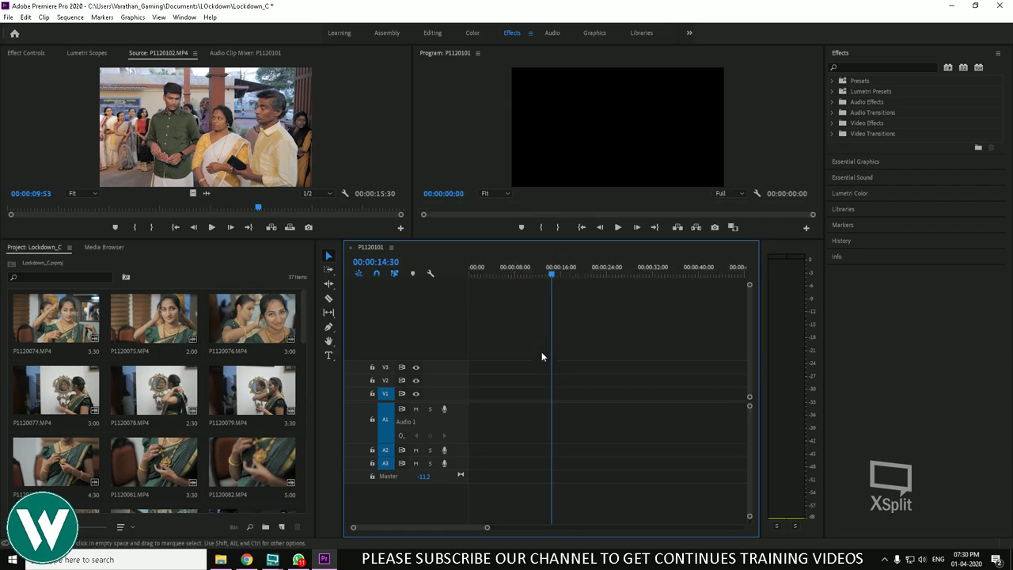
{"action": "key", "text": "ctrl+z"}
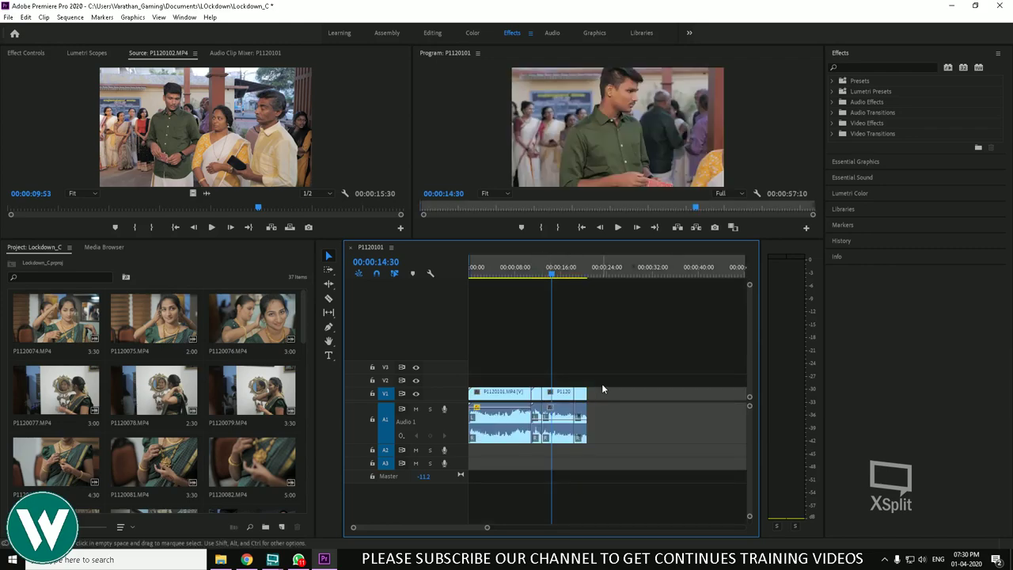
{"action": "key", "text": "="}
{"action": "key", "text": "="}
{"action": "key", "text": "="}
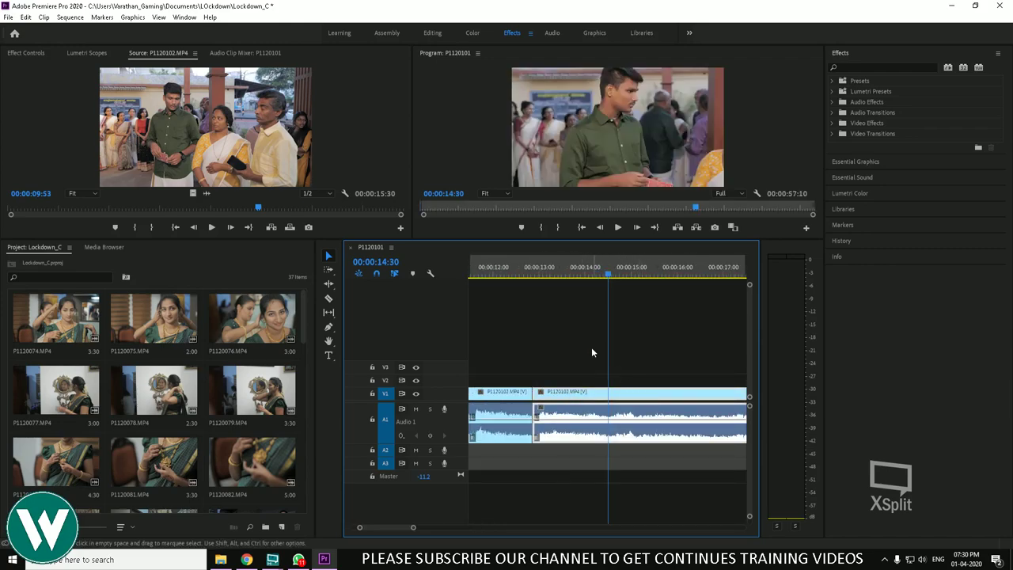
{"action": "key", "text": "-"}
{"action": "key", "text": "-"}
{"action": "key", "text": "-"}
Auto-reframe sequence P1120101 to Vertical 9:16, creating P1120101 - (9x16)
{"action": "left_click", "coordinate": [80, 18]}
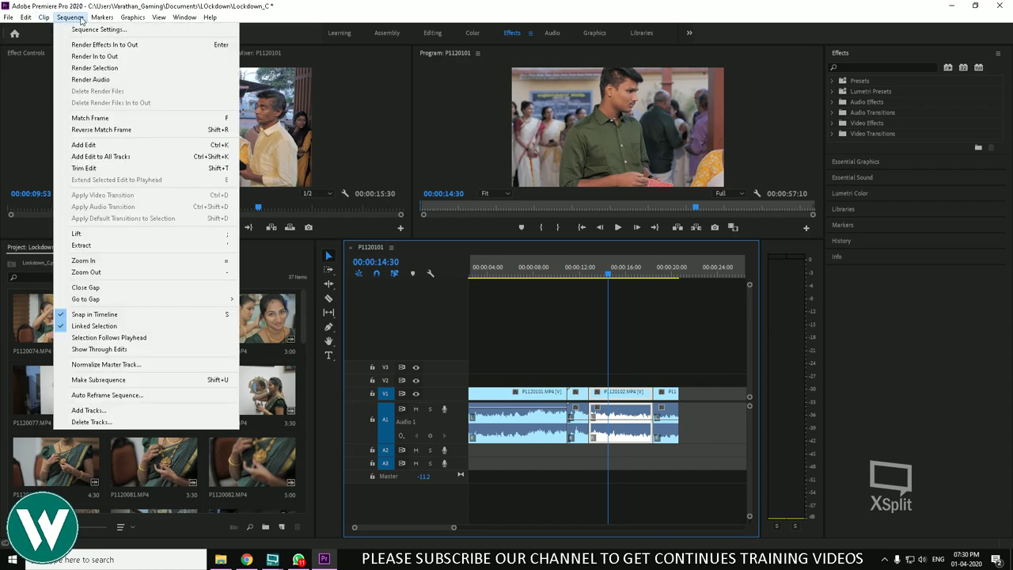
{"action": "left_click", "coordinate": [126, 397]}
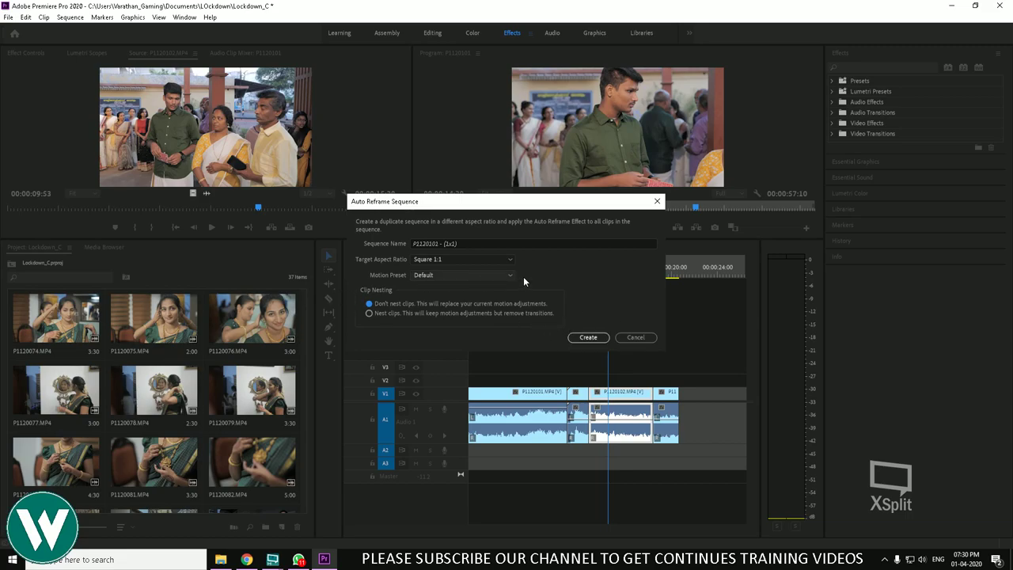
{"action": "left_click", "coordinate": [498, 262]}
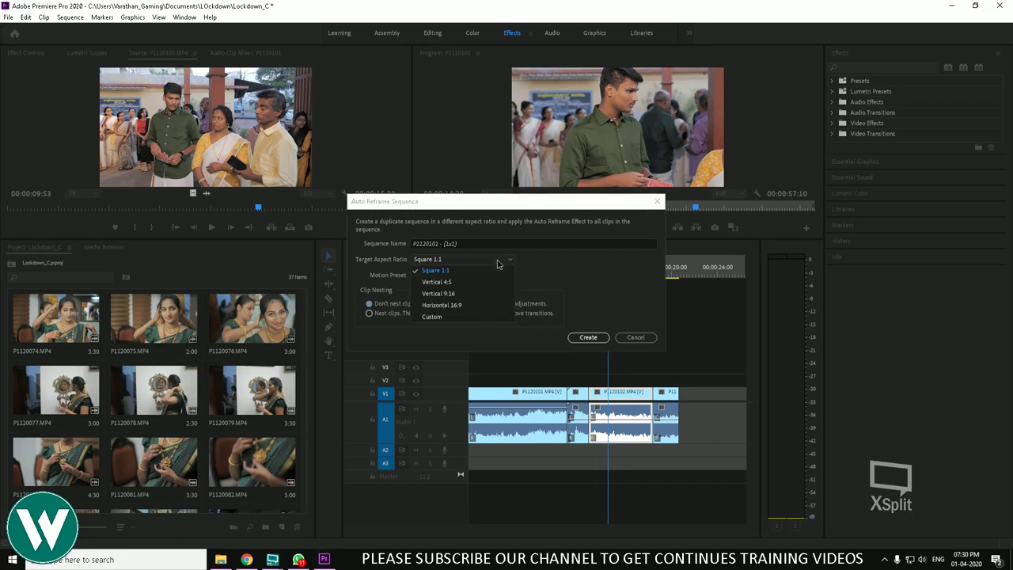
{"action": "left_click", "coordinate": [465, 293]}
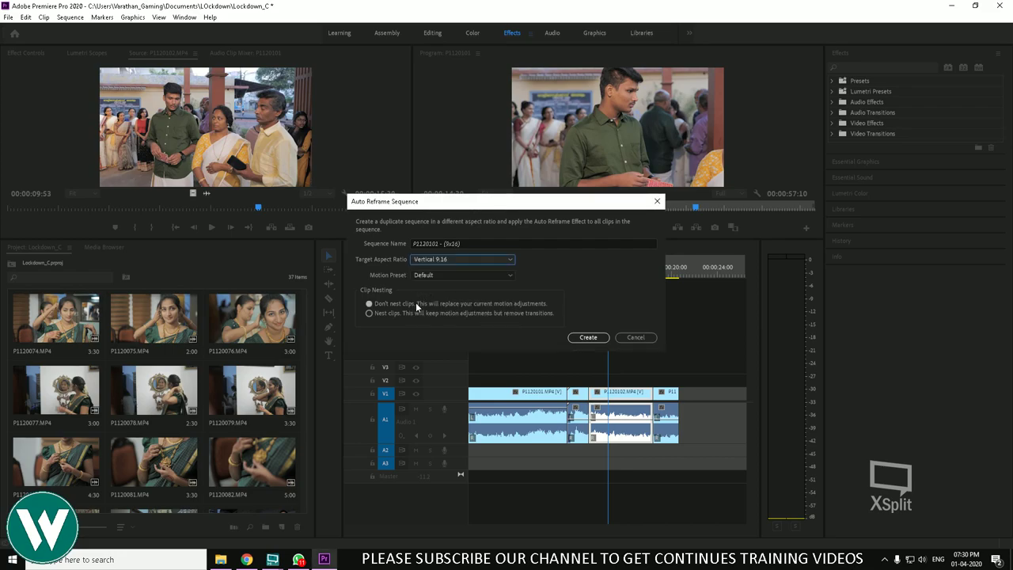
{"action": "left_click", "coordinate": [589, 337]}
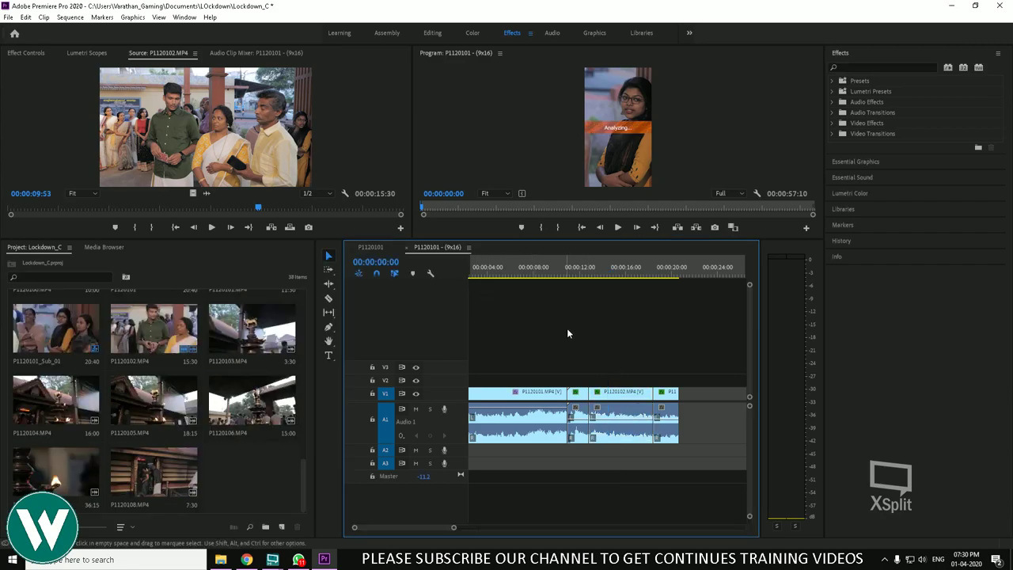
Play the 9x16 sequence and scrub it to 00:00:14:11
{"action": "key", "text": "minus"}
{"action": "key", "text": "minus"}
{"action": "key", "text": "equal"}
{"action": "key", "text": "equal"}
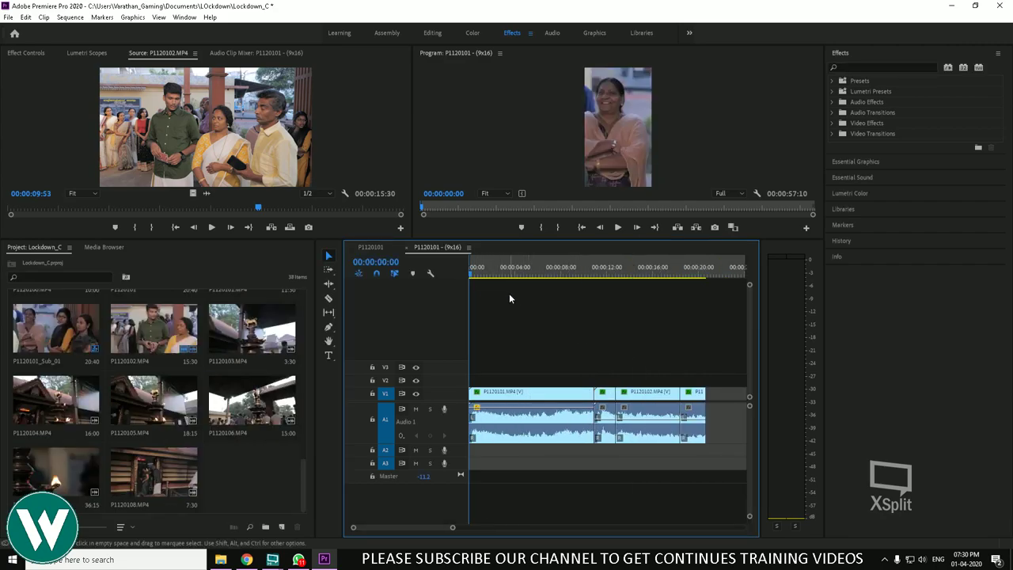
{"action": "key", "text": "space"}
{"action": "left_click_drag", "start_coordinate": [542, 288], "coordinate": [508, 323]}
{"action": "scroll", "coordinate": [218, 345], "scroll_direction": "up", "scroll_amount": 10}
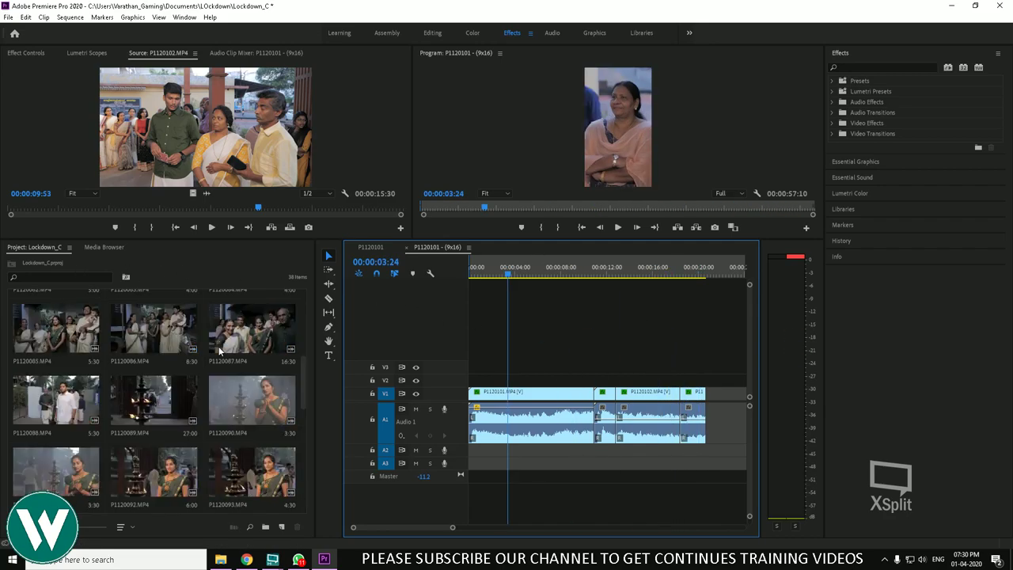
Delete the Auto Reframed Sequence folder and jump to the next gap with Sequence > Go to Gap
{"action": "left_click", "coordinate": [70, 307]}
{"action": "key", "text": "Delete"}
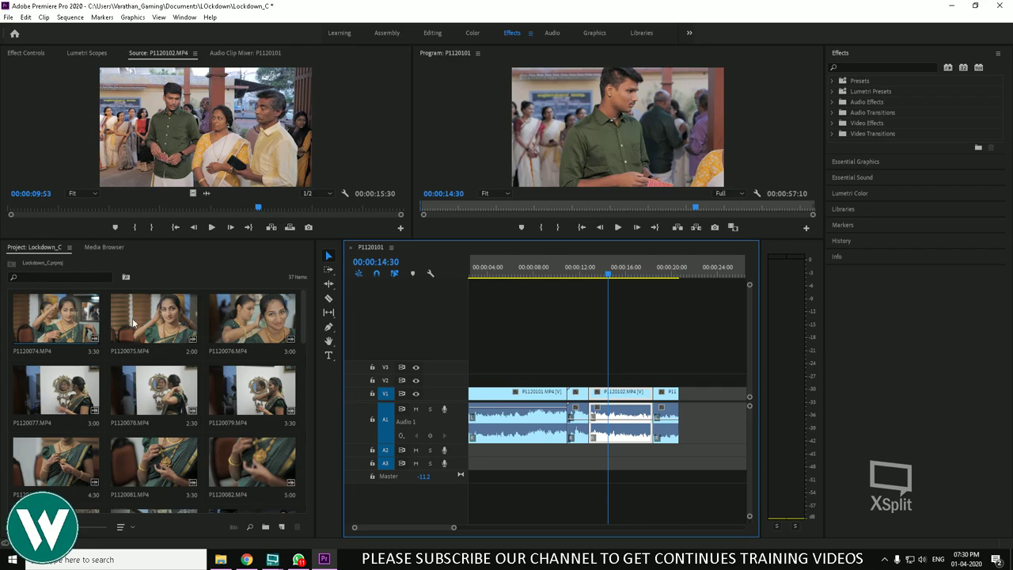
{"action": "left_click", "coordinate": [57, 17]}
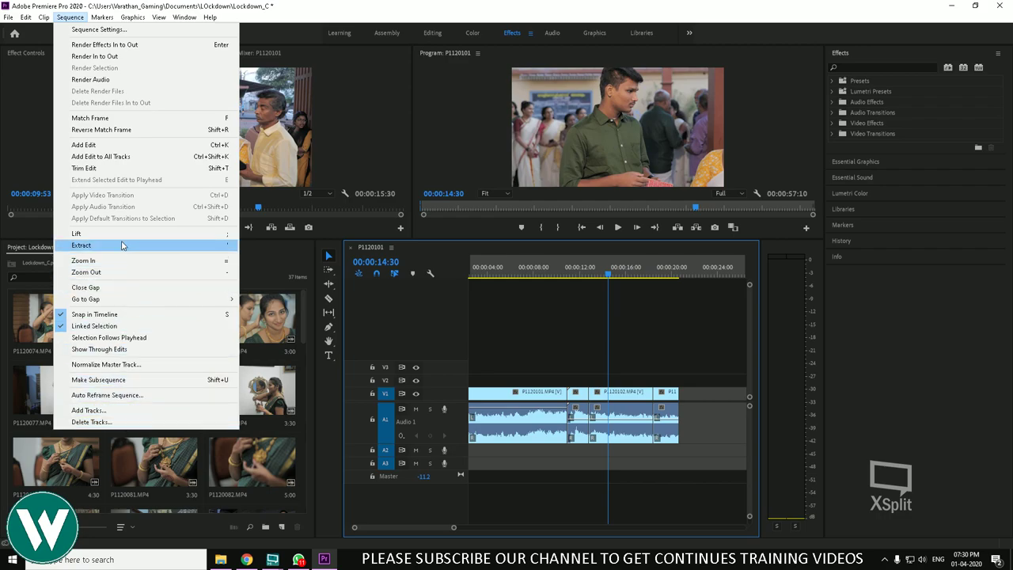
{"action": "mouse_move", "coordinate": [123, 303]}
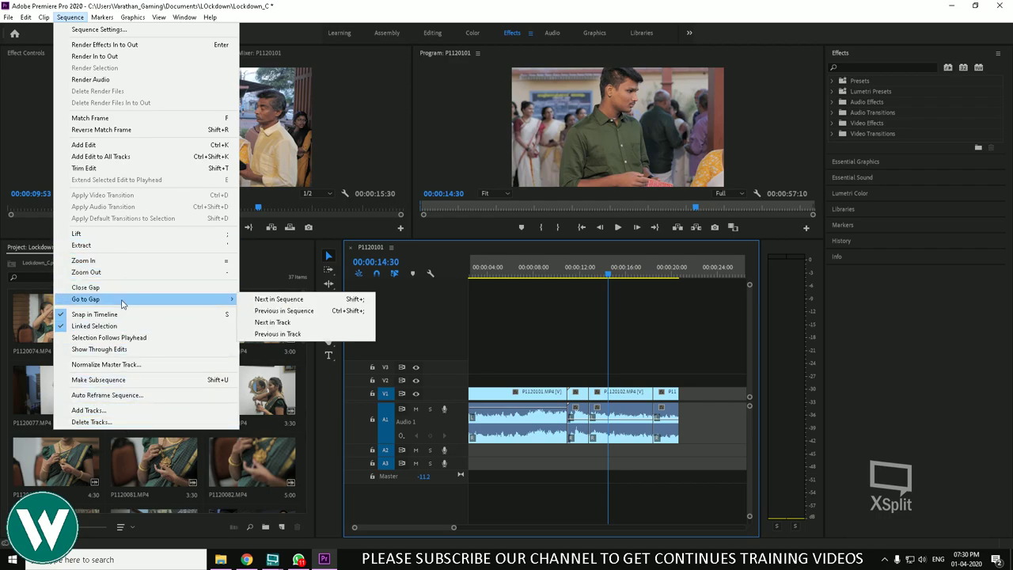
{"action": "left_click", "coordinate": [278, 300]}
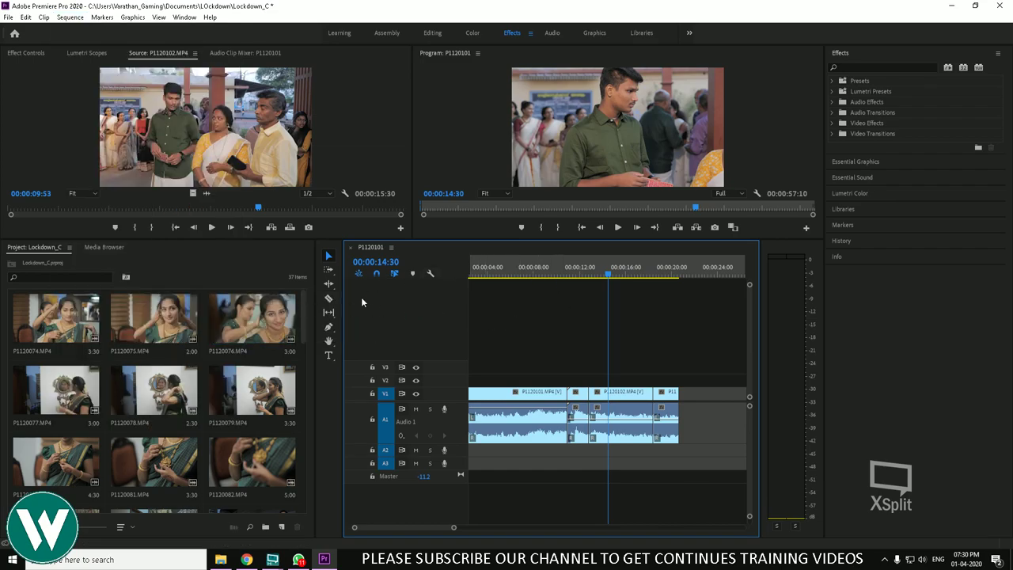
Save the project with Ctrl+S and bring up the Markers menu
{"action": "left_click", "coordinate": [71, 17]}
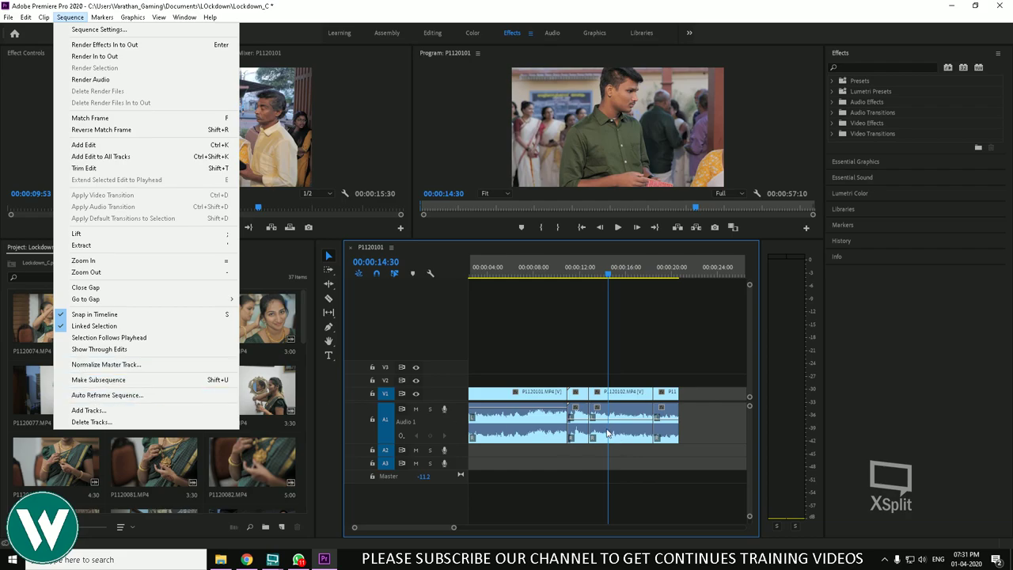
{"action": "left_click", "coordinate": [626, 337]}
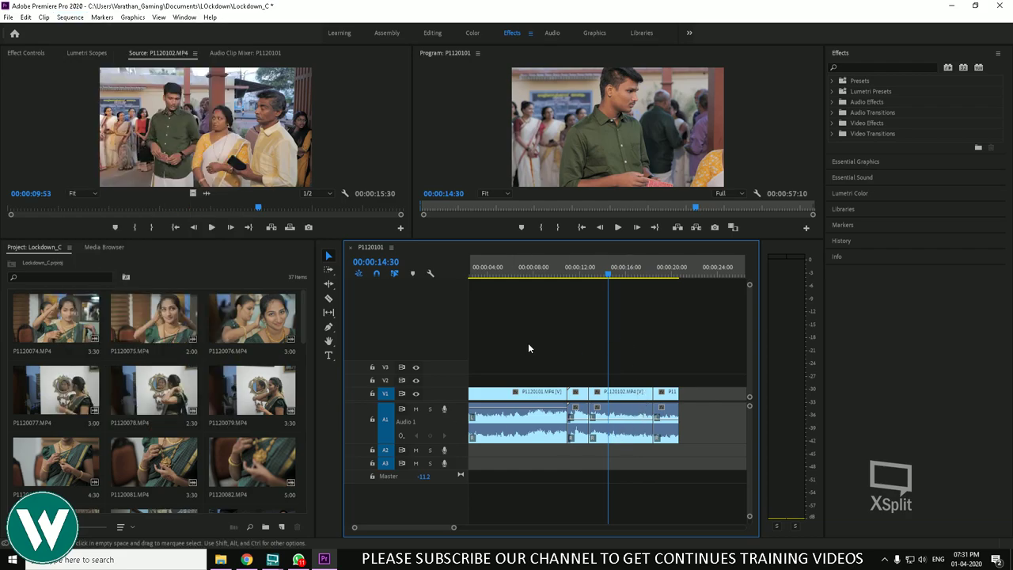
{"action": "key", "text": "ctrl+s"}
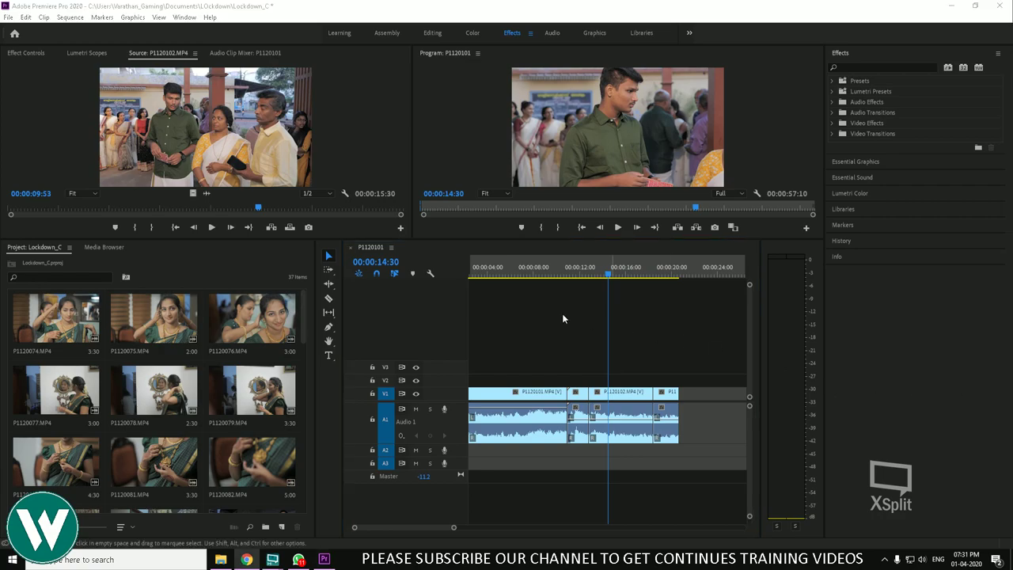
{"action": "left_click", "coordinate": [70, 16]}
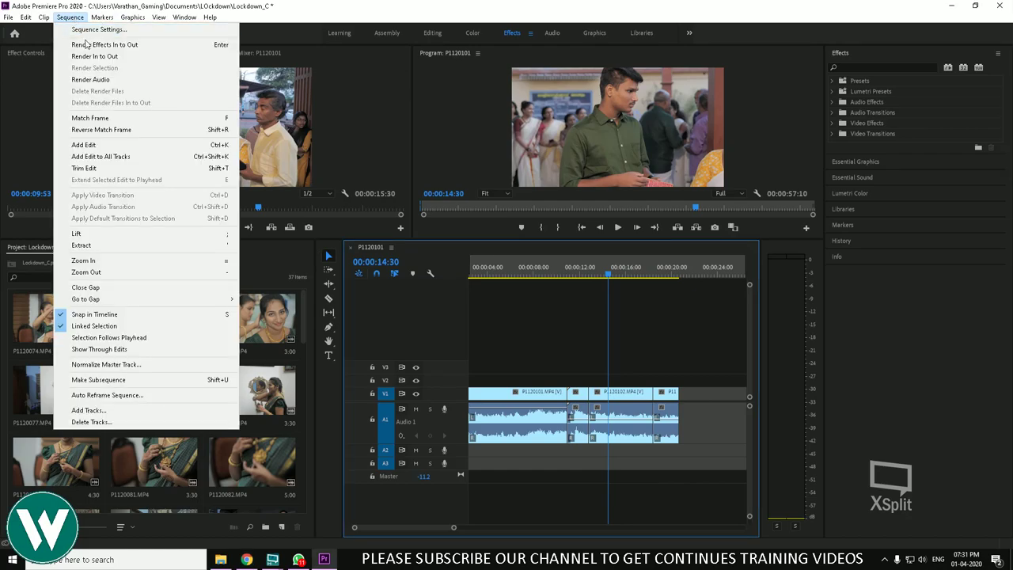
{"action": "mouse_move", "coordinate": [101, 22]}
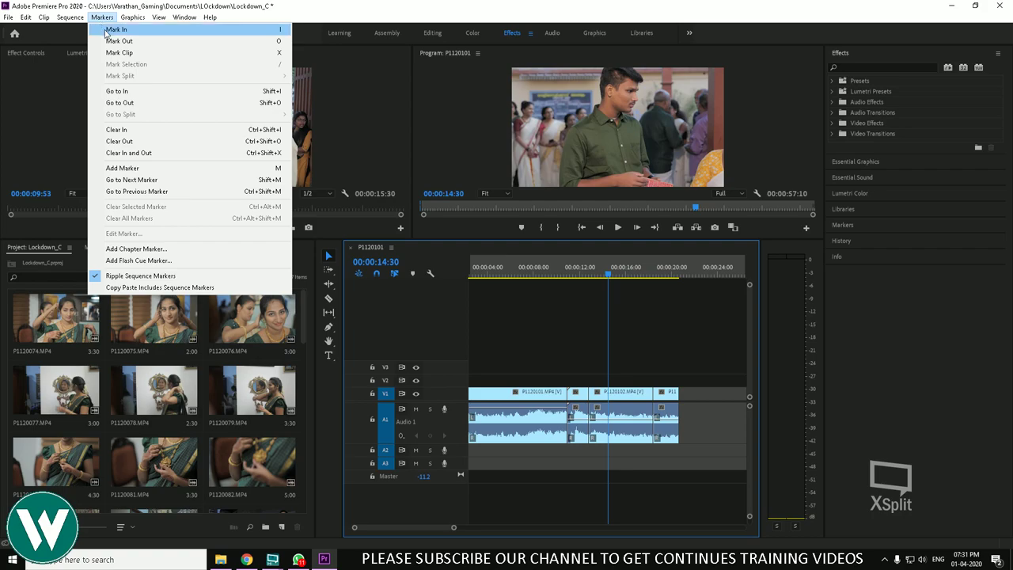
Set an In point at 00:00:05:54 and an Out point at 00:00:14:59
{"action": "left_click", "coordinate": [553, 294]}
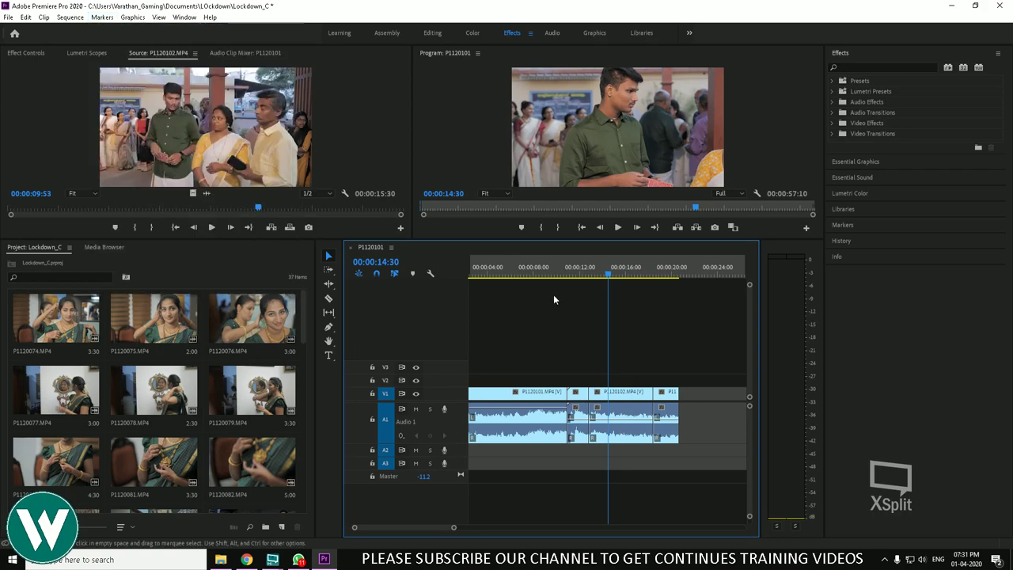
{"action": "left_click", "coordinate": [510, 268]}
{"action": "key", "text": "i"}
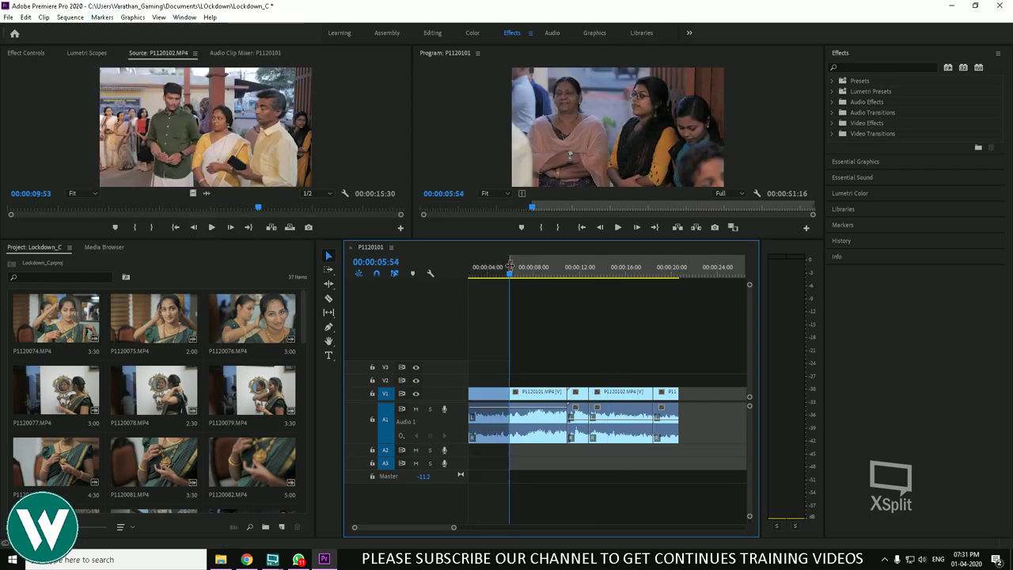
{"action": "left_click_drag", "start_coordinate": [554, 275], "coordinate": [611, 277]}
{"action": "key", "text": "o"}
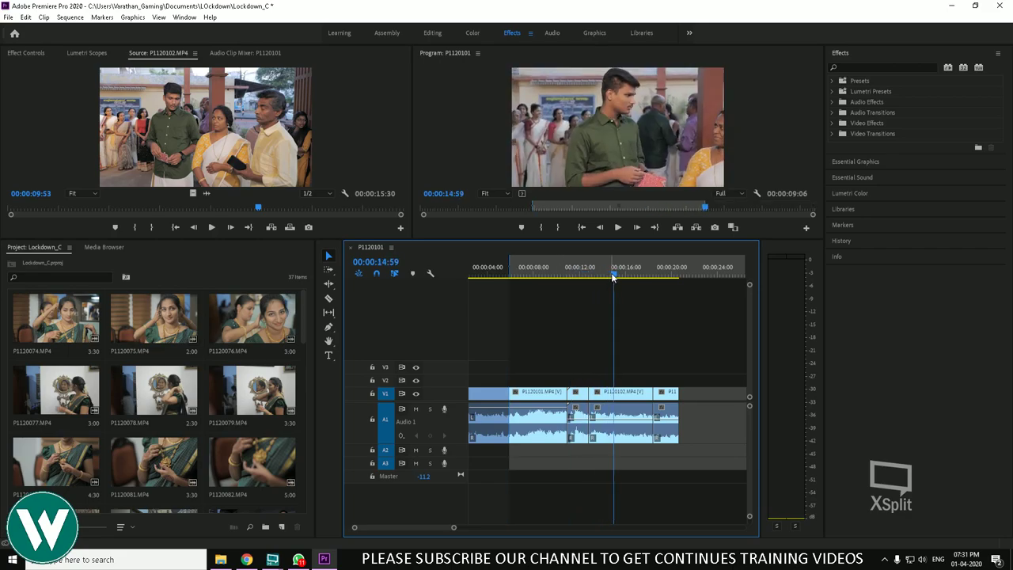
Mark the selected clip with X, then clear the In and Out points from the time ruler
{"action": "left_click", "coordinate": [563, 274]}
{"action": "left_click", "coordinate": [624, 398]}
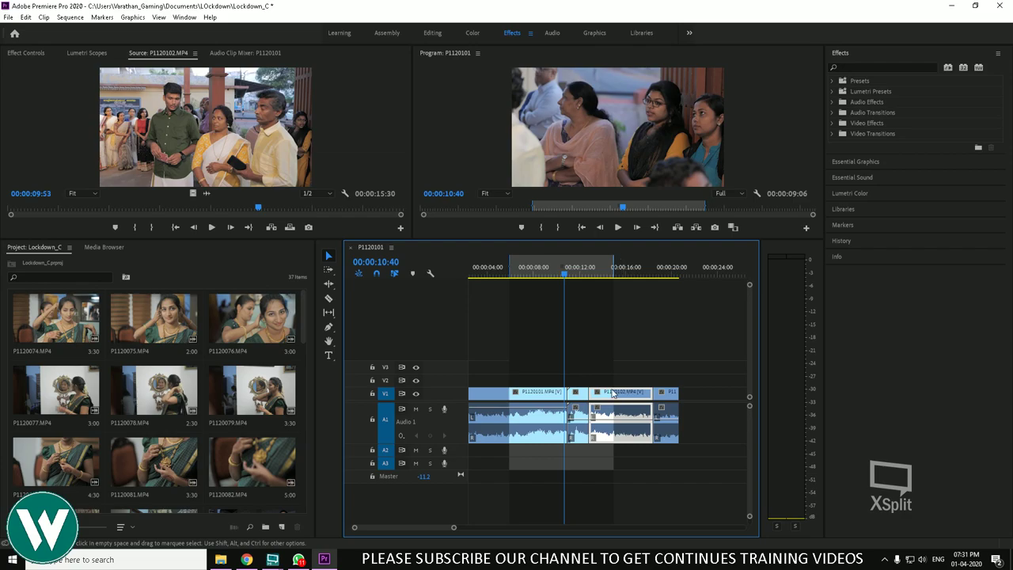
{"action": "key", "text": "x"}
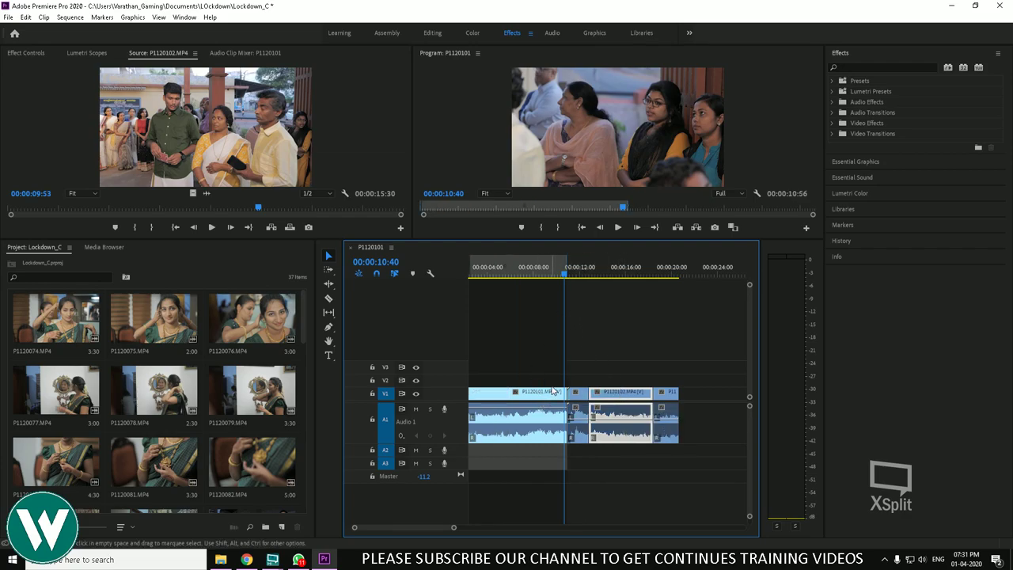
{"action": "left_click", "coordinate": [574, 307]}
{"action": "right_click", "coordinate": [537, 274]}
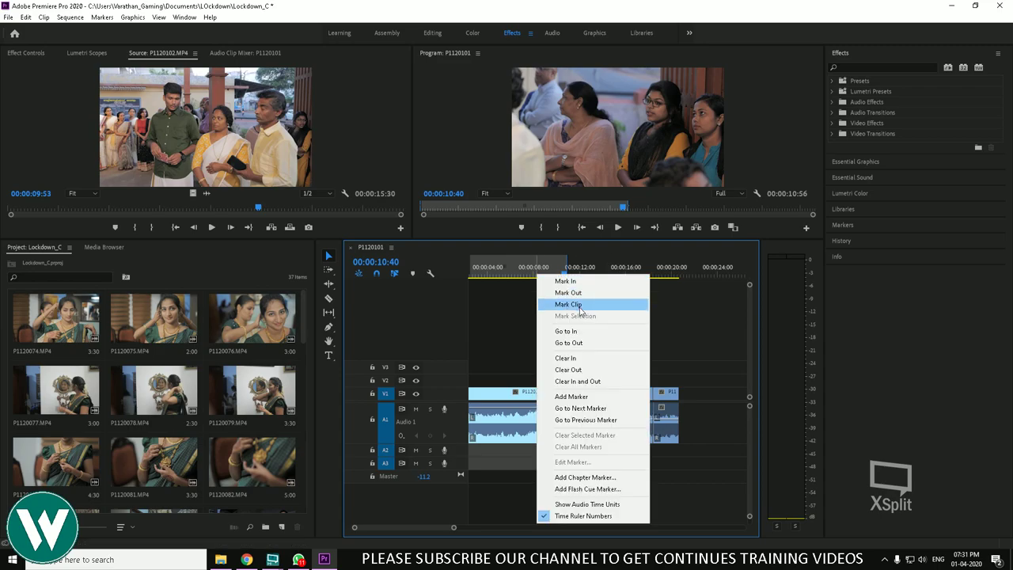
{"action": "left_click", "coordinate": [588, 381]}
Mark clip ranges with X on P1120101, P1120102, then the short clip near 00:00:12
{"action": "left_click", "coordinate": [609, 395]}
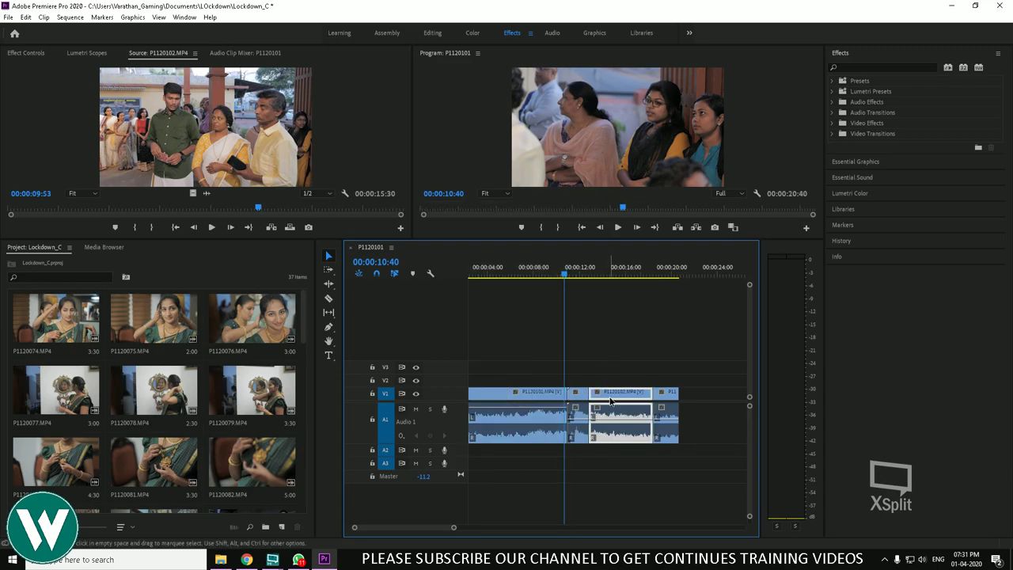
{"action": "key", "text": "x"}
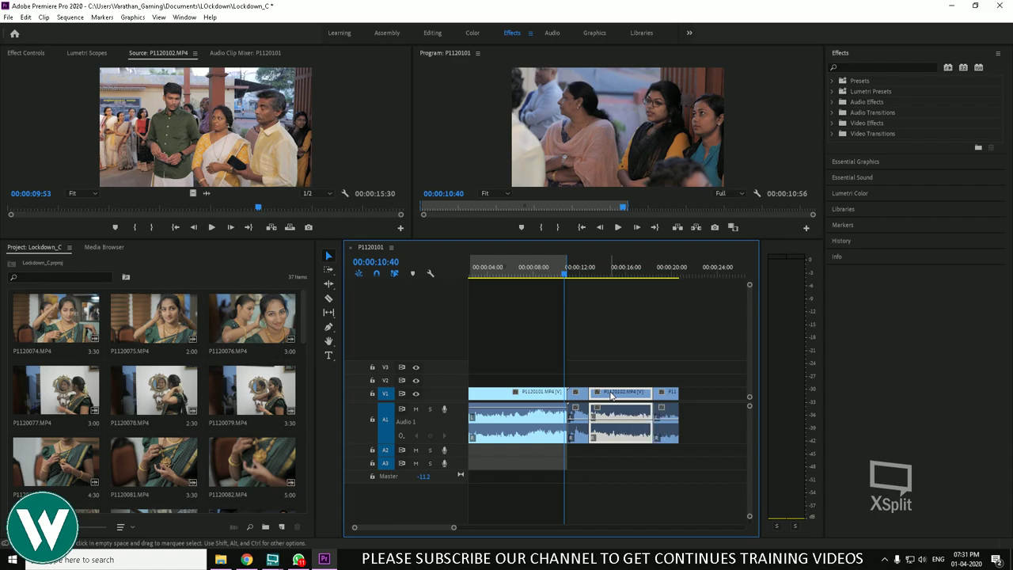
{"action": "left_click_drag", "start_coordinate": [534, 273], "coordinate": [634, 323]}
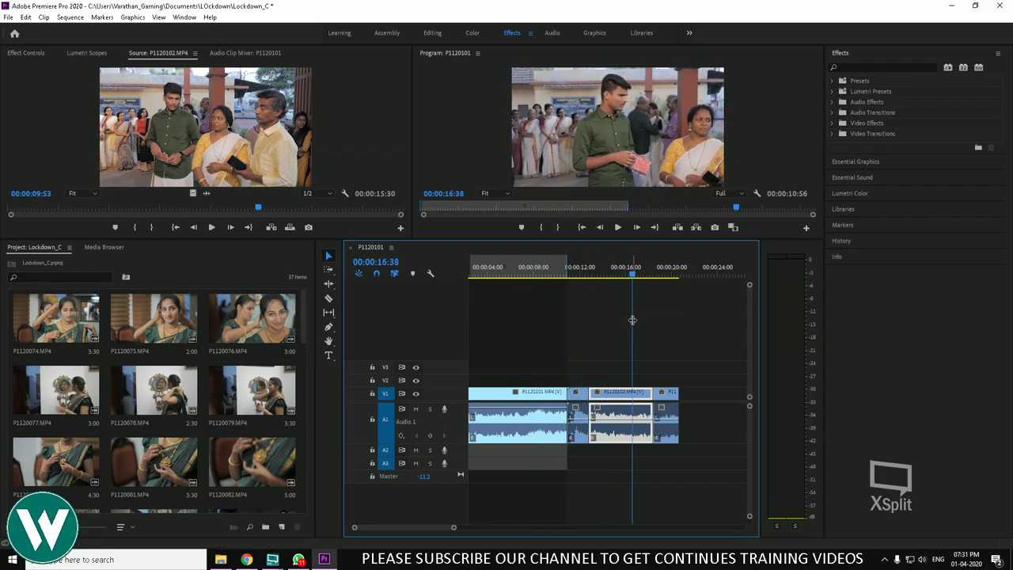
{"action": "key", "text": "ctrl+shift+x"}
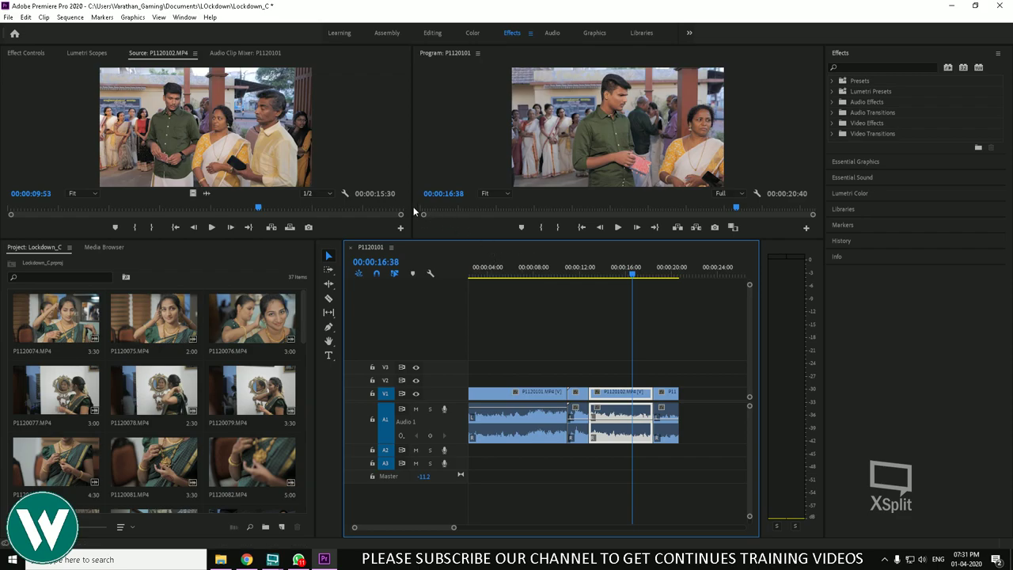
{"action": "key", "text": "x"}
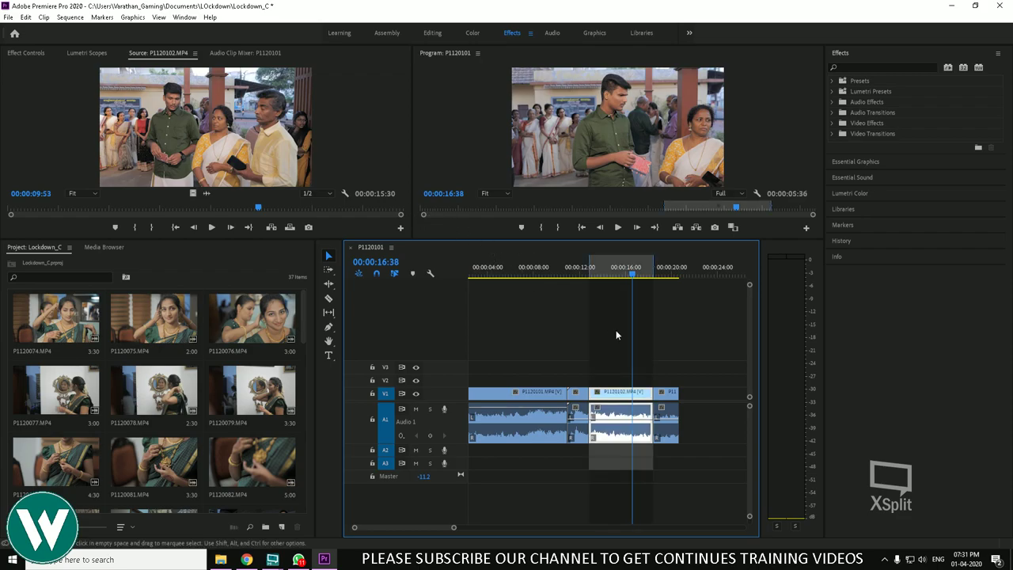
{"action": "left_click_drag", "start_coordinate": [631, 276], "coordinate": [579, 281]}
{"action": "key", "text": "x"}
{"action": "key", "text": "x"}
{"action": "key", "text": "x"}
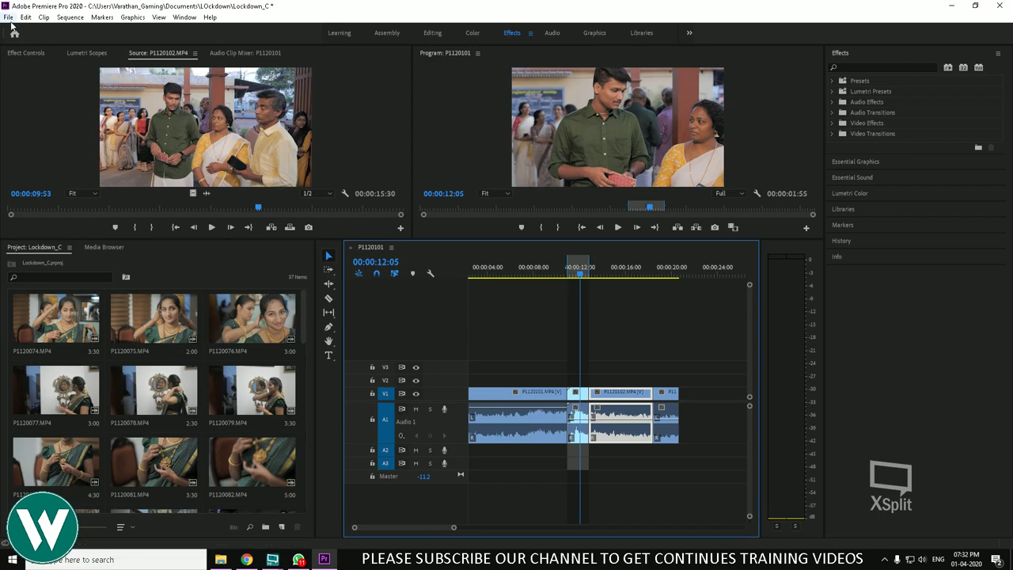
Set the sequence In point at 00:00:03:30 and the Out point at 00:00:15:35
{"action": "left_click", "coordinate": [102, 16]}
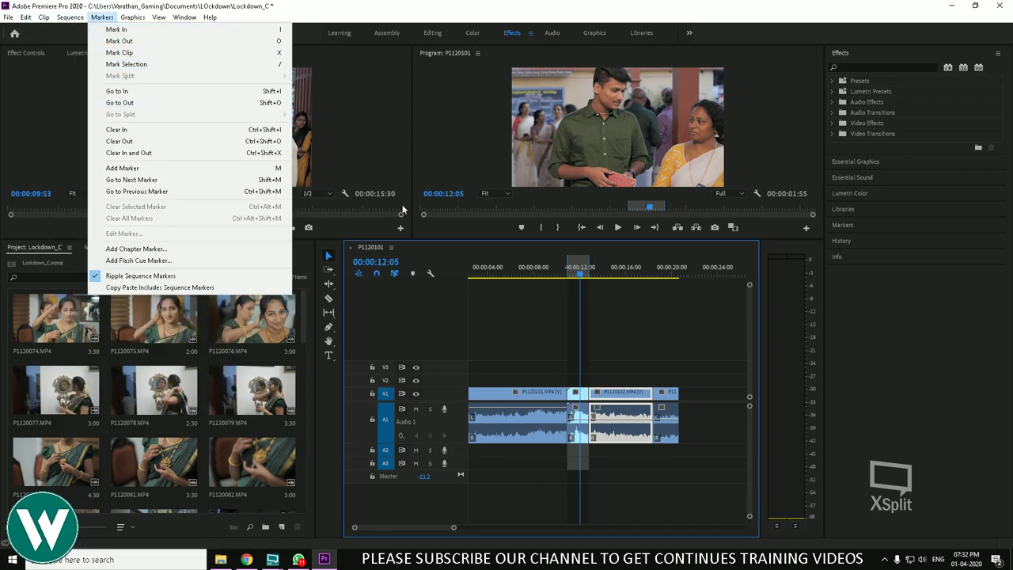
{"action": "left_click", "coordinate": [215, 64]}
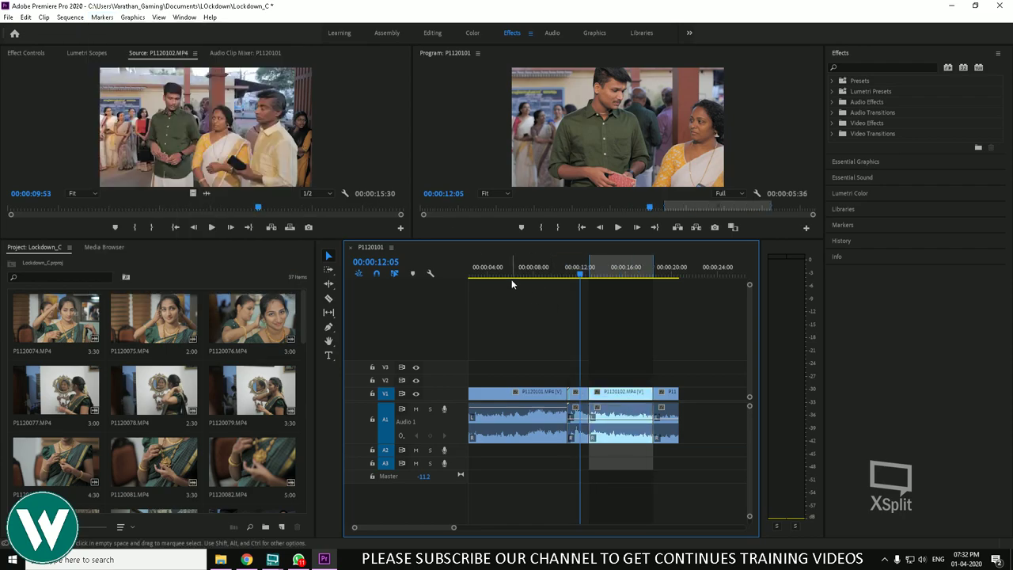
{"action": "left_click_drag", "start_coordinate": [509, 273], "coordinate": [482, 273]}
{"action": "key", "text": "i"}
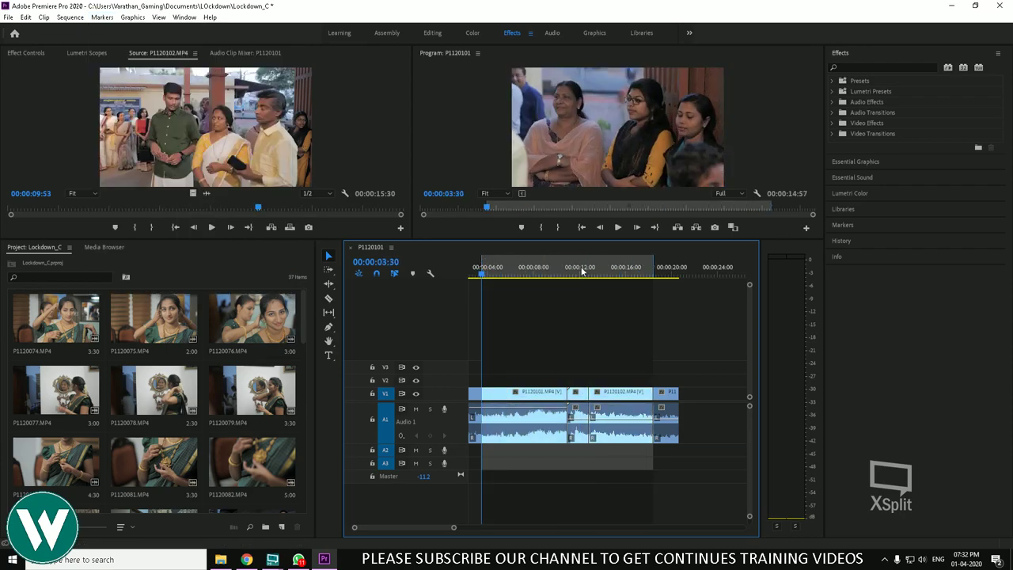
{"action": "left_click", "coordinate": [621, 272]}
{"action": "key", "text": "o"}
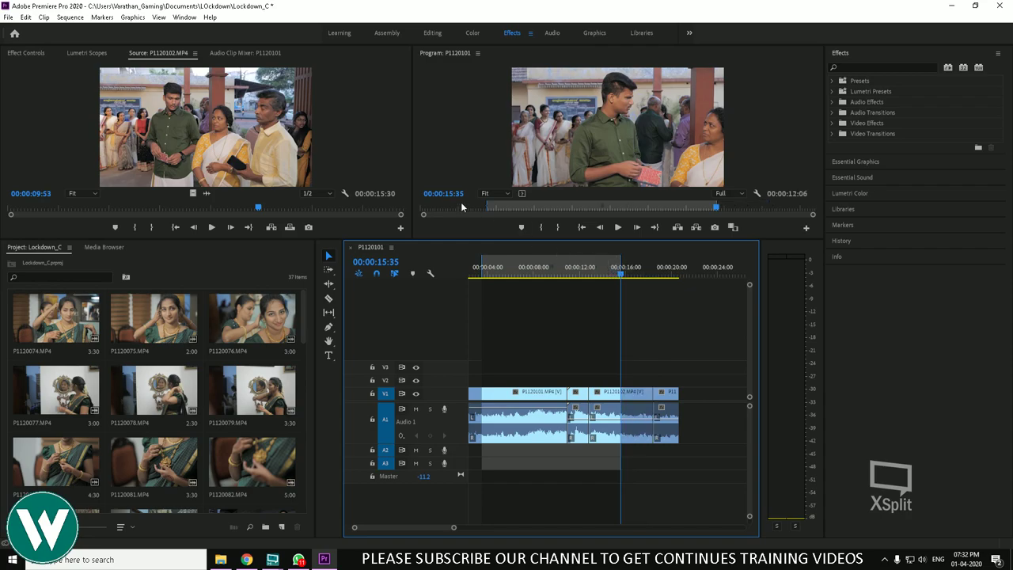
Scrub back to about 00:00:10:04 and marquee-select the video and audio clips
{"action": "left_click", "coordinate": [69, 17]}
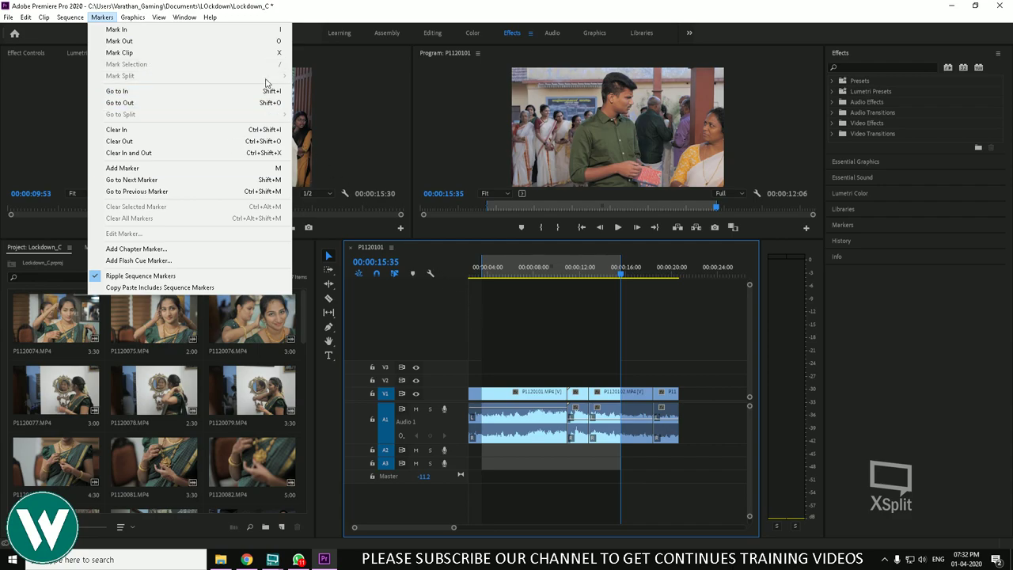
{"action": "left_click", "coordinate": [481, 357]}
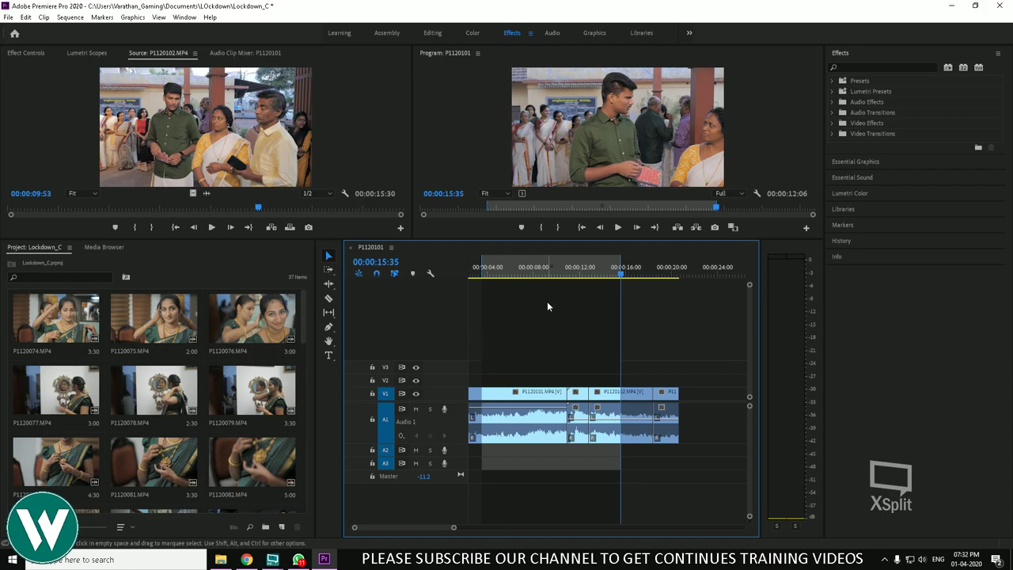
{"action": "left_click_drag", "start_coordinate": [546, 275], "coordinate": [482, 321]}
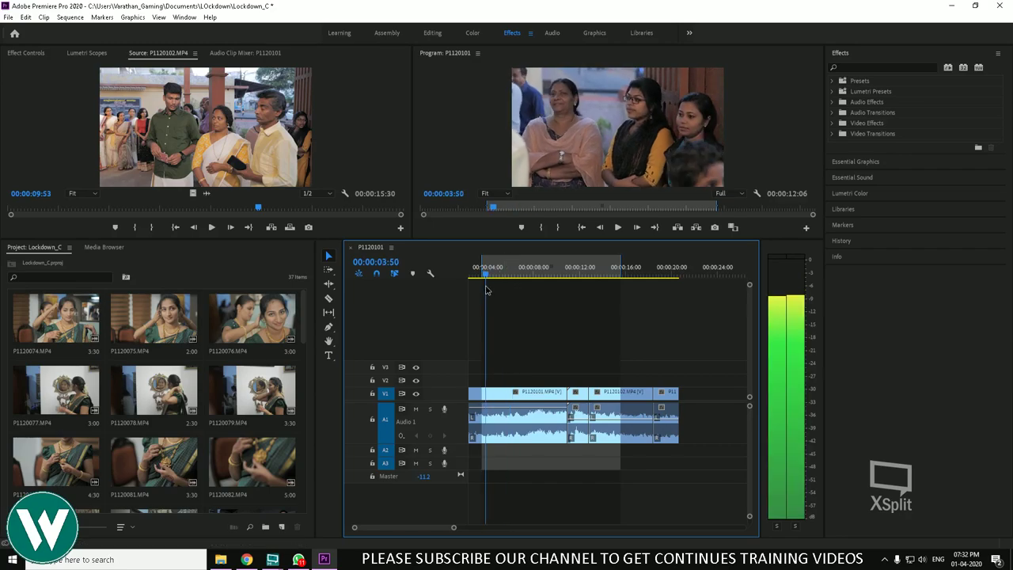
{"action": "left_click_drag", "start_coordinate": [541, 343], "coordinate": [599, 414]}
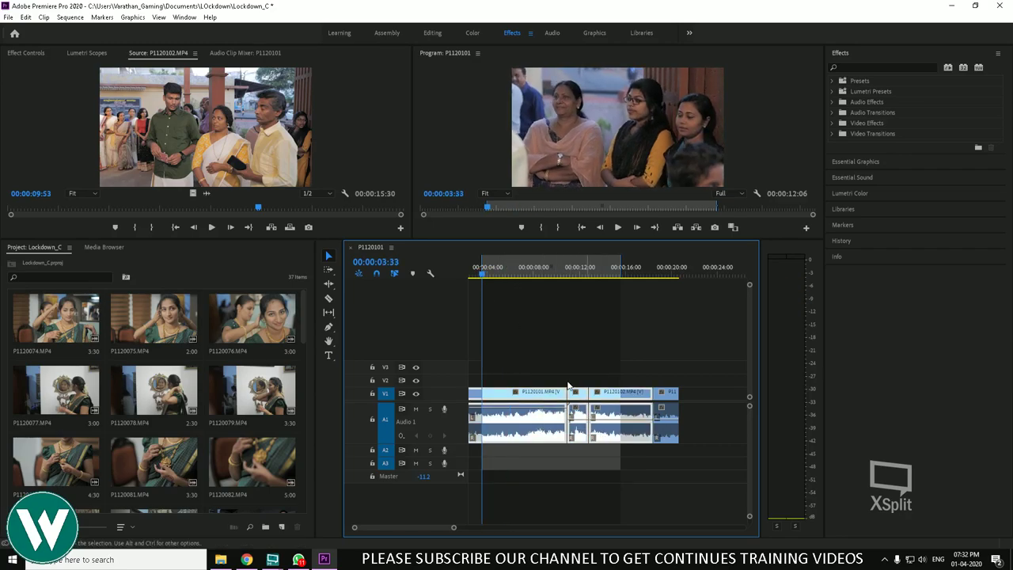
Mark In/Out around the selected clips with Markers > Mark Selection
{"action": "left_click", "coordinate": [63, 18]}
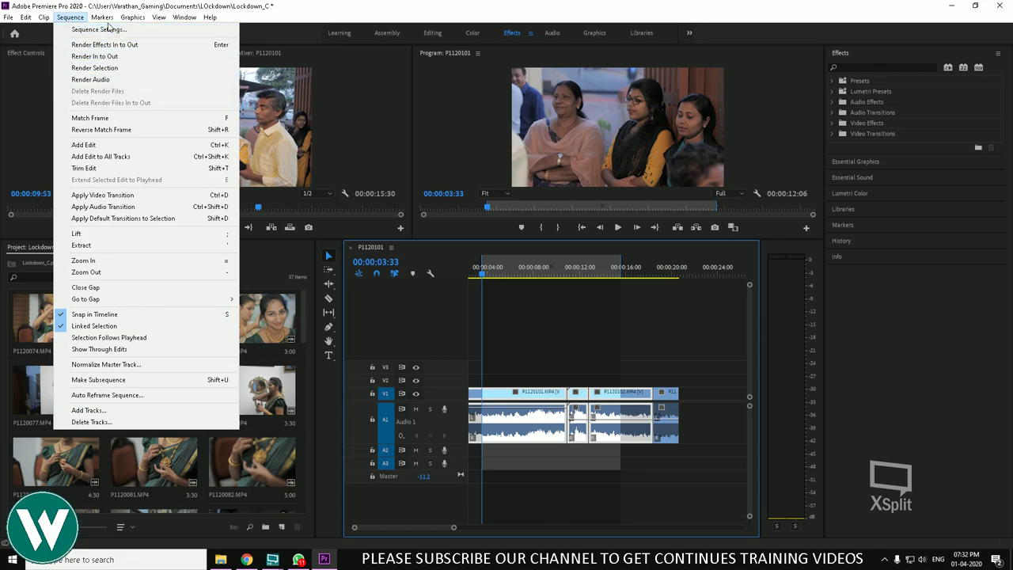
{"action": "mouse_move", "coordinate": [108, 19]}
{"action": "left_click", "coordinate": [113, 65]}
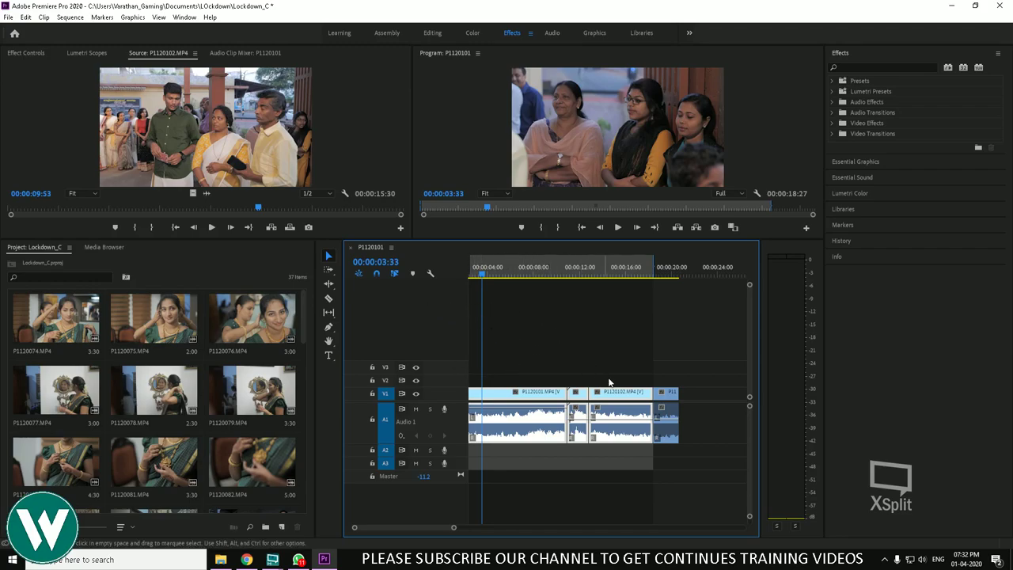
Delete the audio clips on track A1 and bring up the Markers menu
{"action": "left_click", "coordinate": [705, 457]}
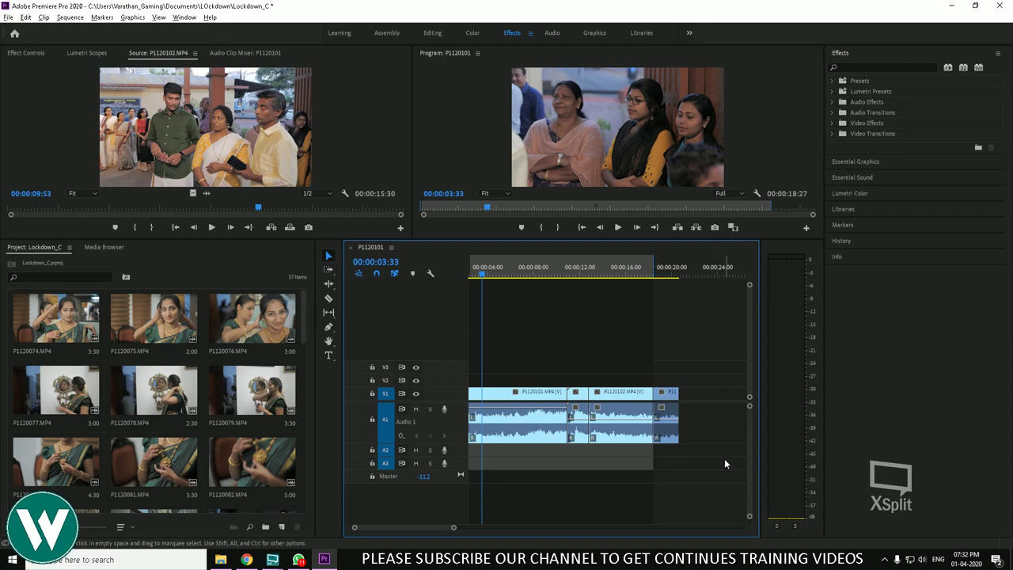
{"action": "left_click_drag", "start_coordinate": [719, 457], "coordinate": [409, 422]}
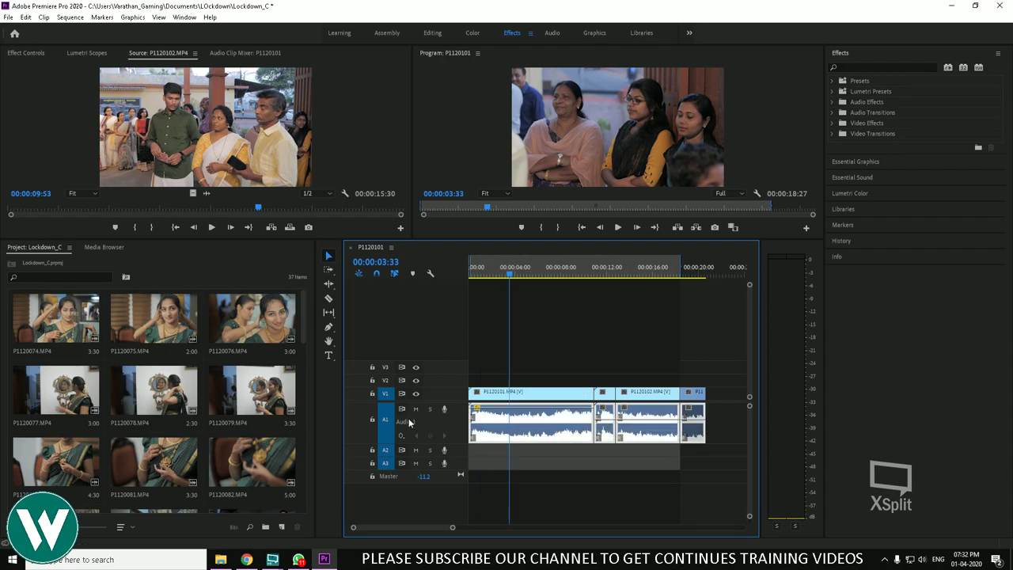
{"action": "key", "text": "Delete"}
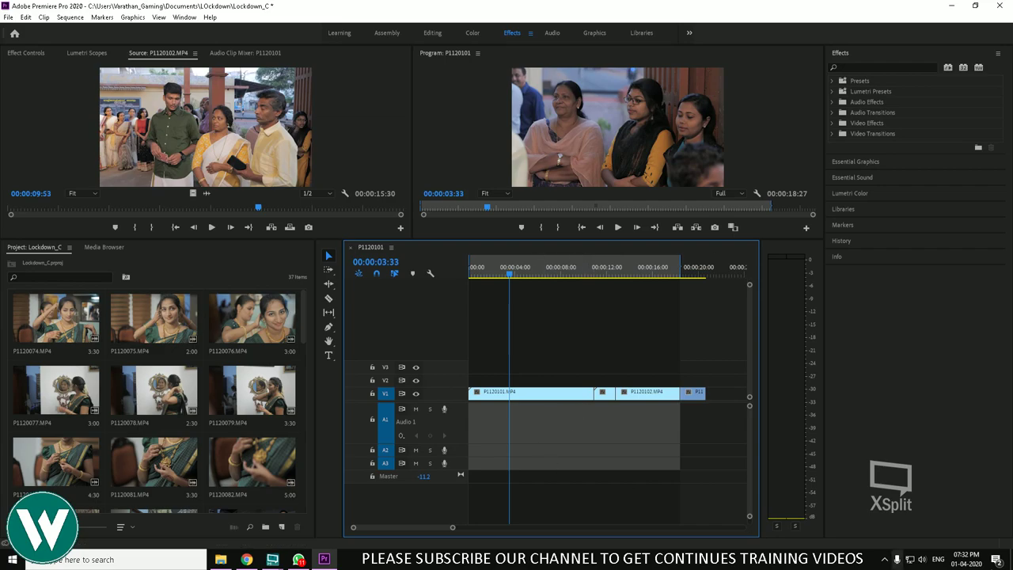
{"action": "key", "text": "alt+Tab"}
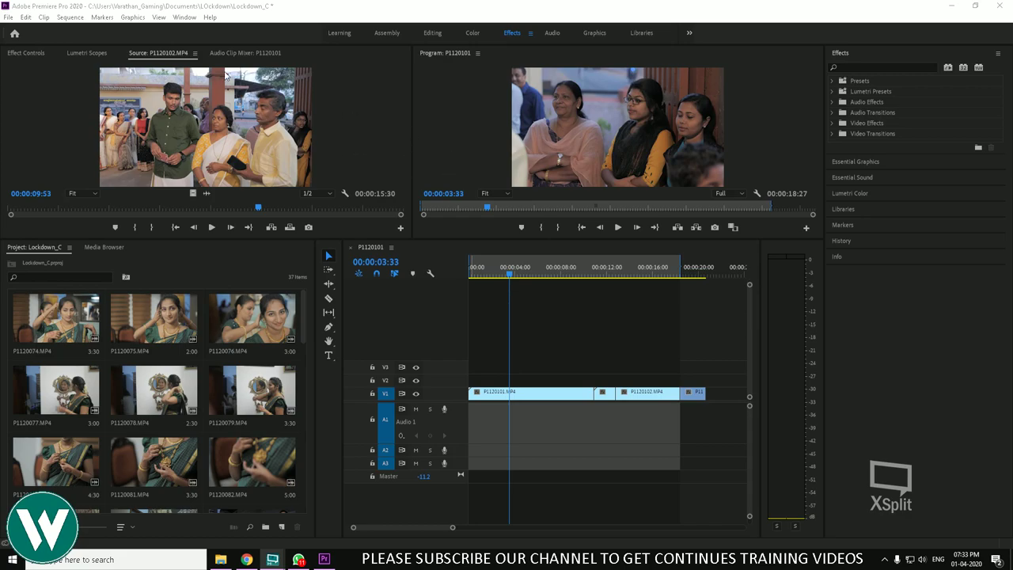
{"action": "left_click", "coordinate": [102, 17]}
{"action": "mouse_move", "coordinate": [76, 20]}
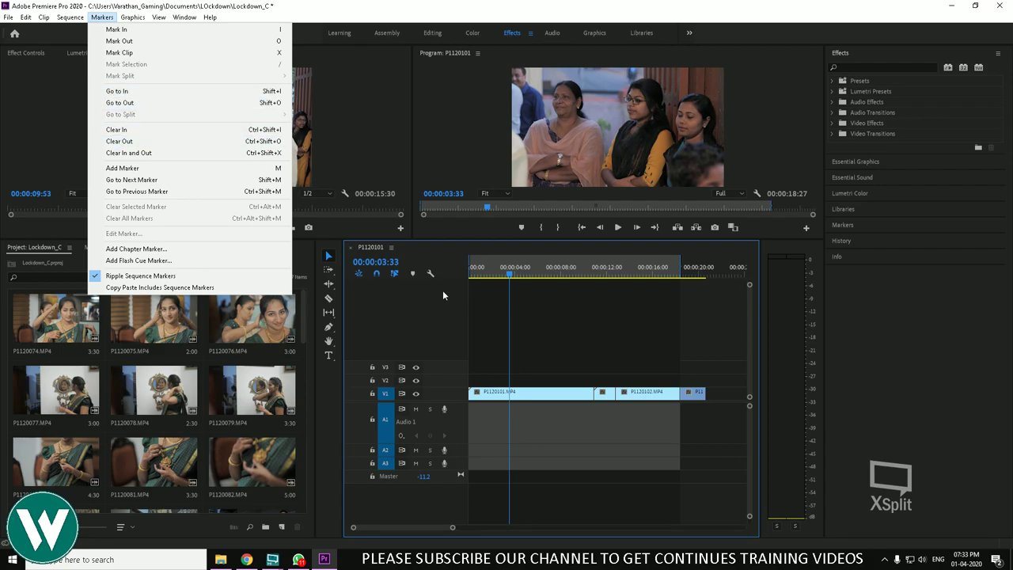
Set the In point at 00:00:05:55 and the Out point at 00:00:15:28
{"action": "left_click_drag", "start_coordinate": [490, 267], "coordinate": [536, 266]}
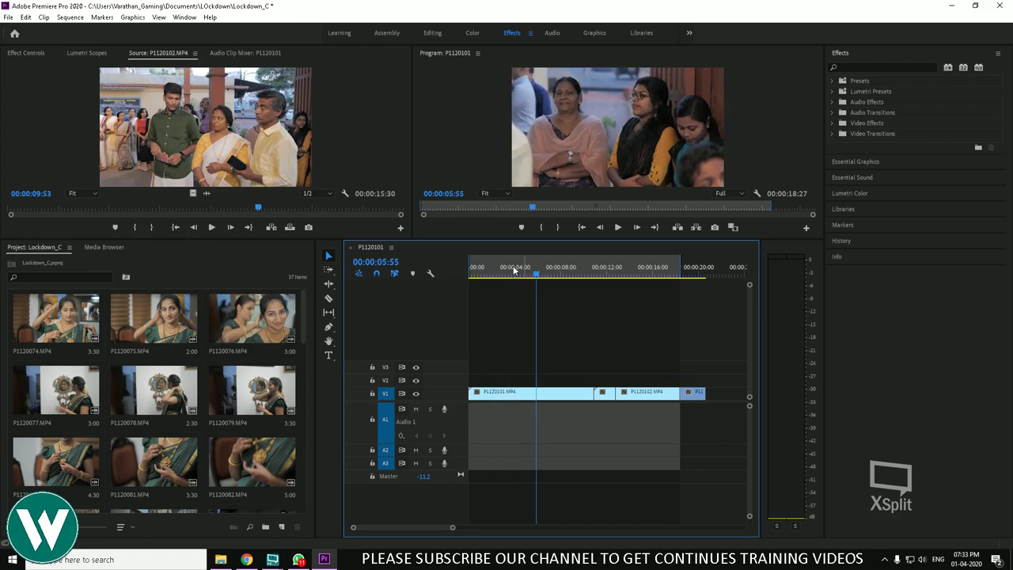
{"action": "key", "text": "i"}
{"action": "left_click", "coordinate": [646, 266]}
{"action": "key", "text": "o"}
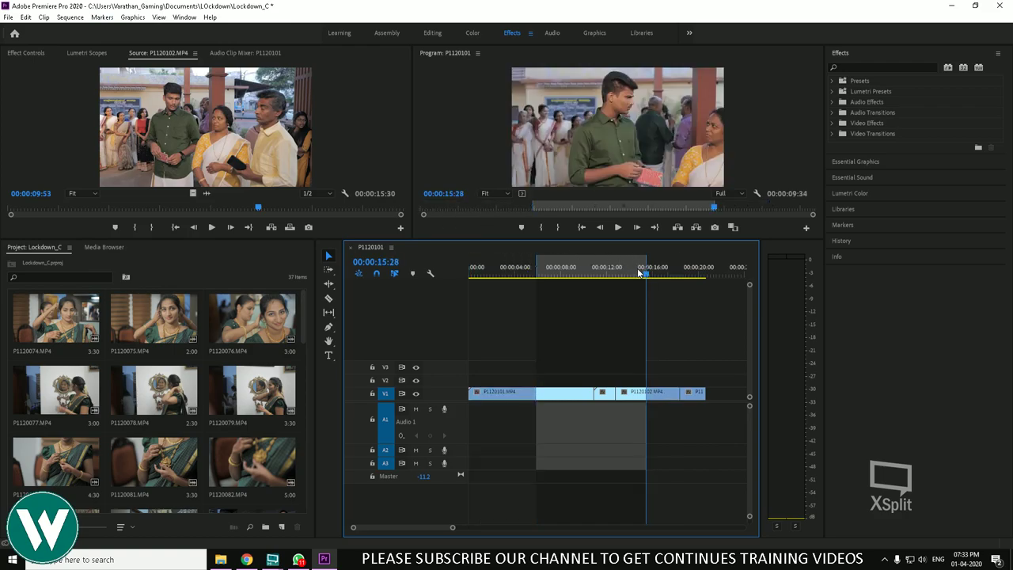
Clear the In point and the Out point from the Markers menu
{"action": "left_click", "coordinate": [70, 17]}
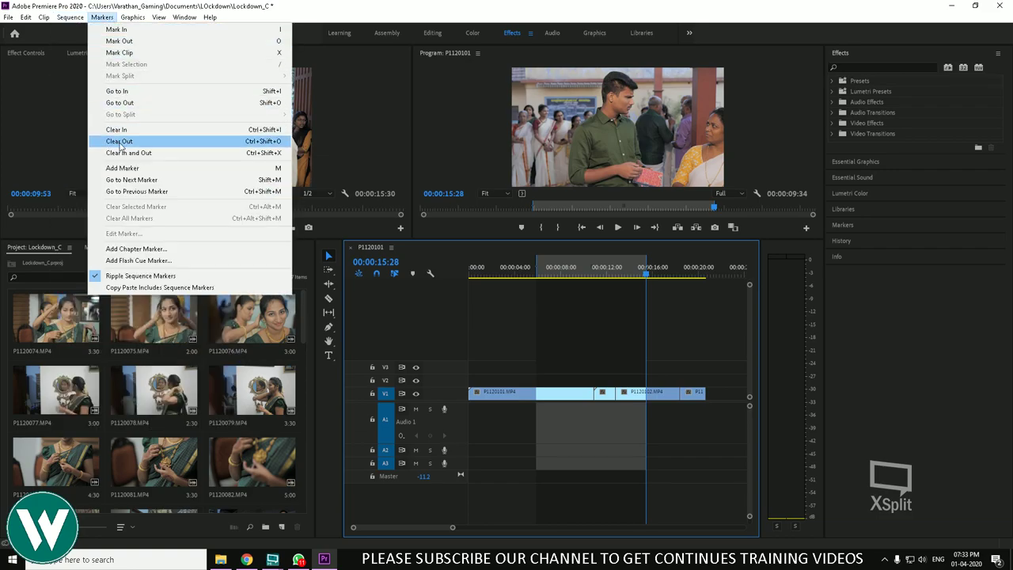
{"action": "left_click", "coordinate": [128, 132]}
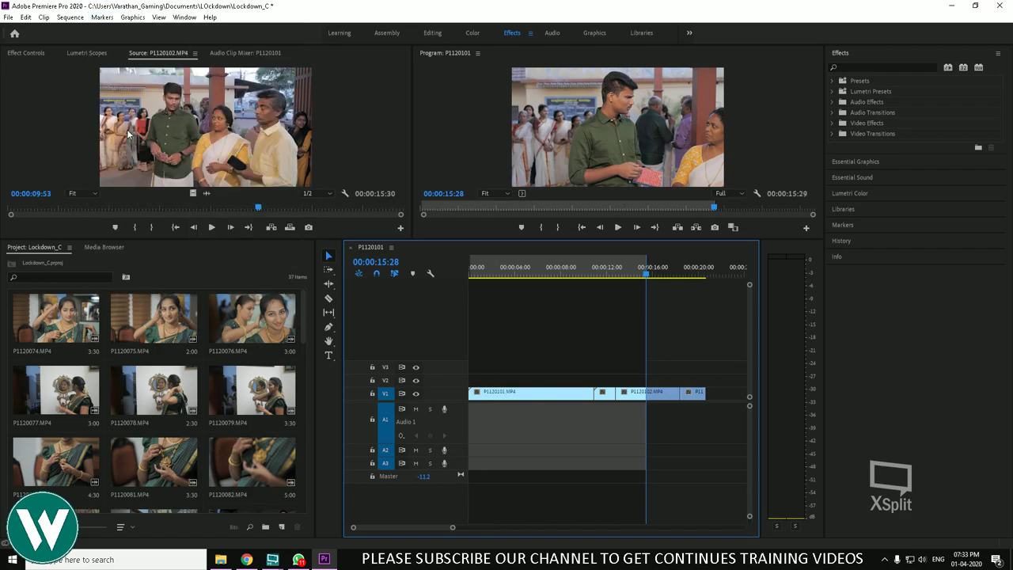
{"action": "left_click", "coordinate": [101, 16]}
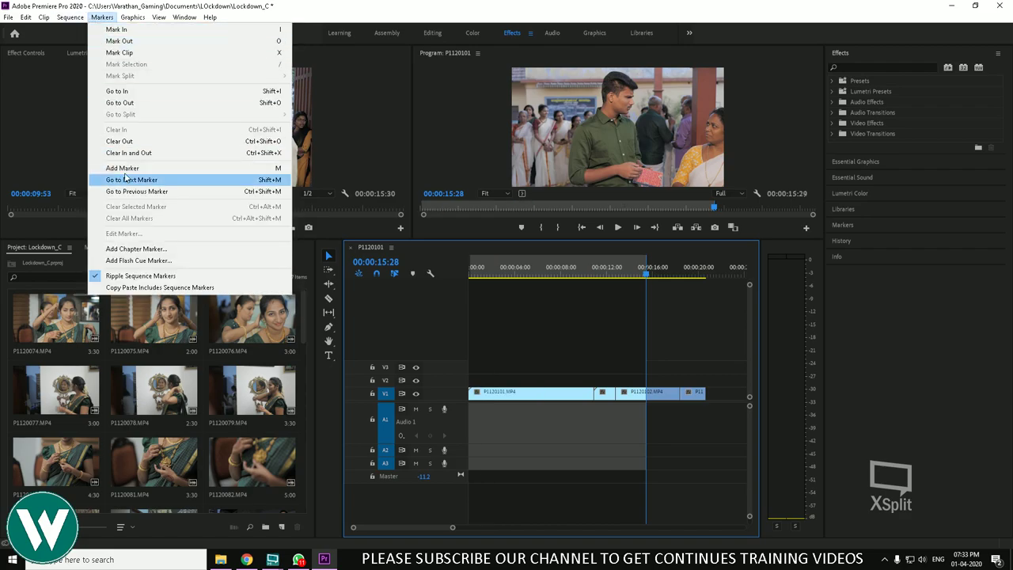
{"action": "left_click", "coordinate": [137, 141]}
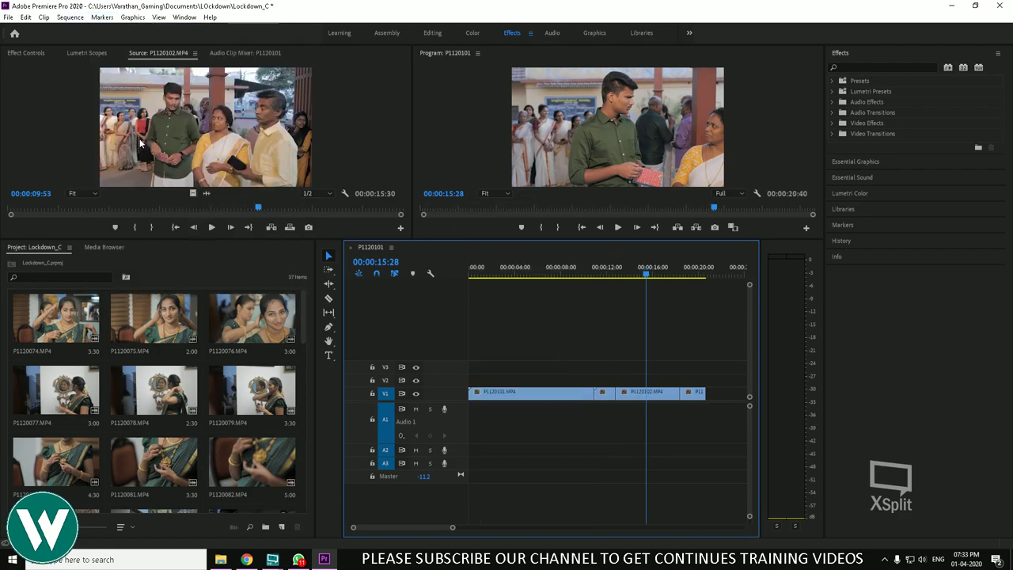
{"action": "left_click", "coordinate": [101, 16]}
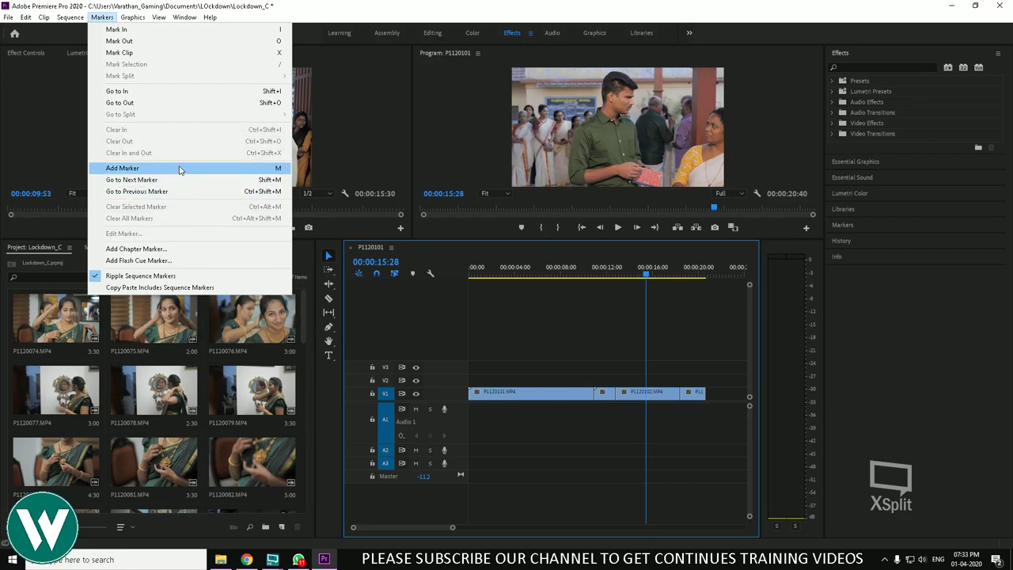
Add a sequence marker at 00:00:05:33
{"action": "left_click", "coordinate": [572, 350]}
{"action": "left_click", "coordinate": [532, 273]}
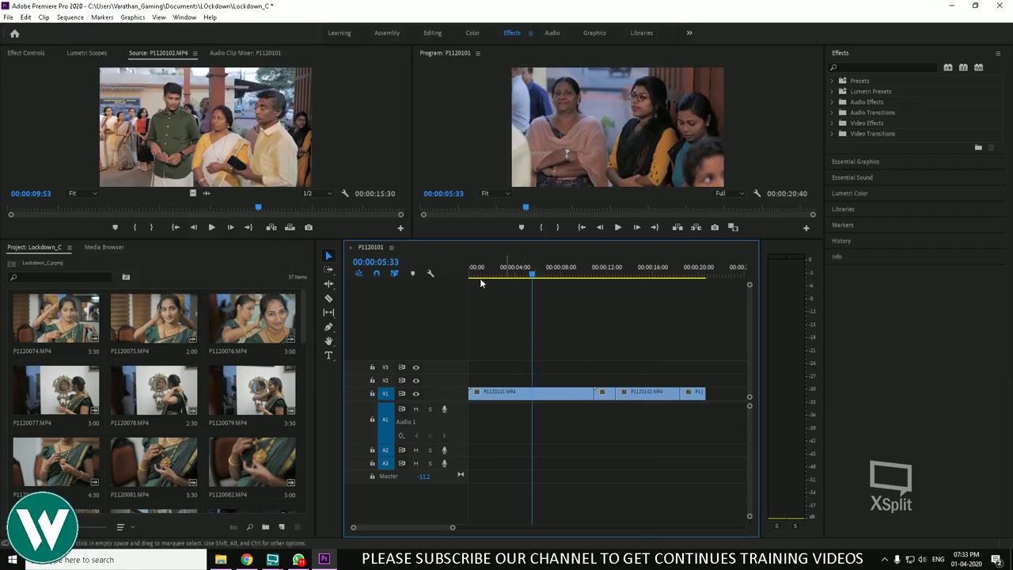
{"action": "left_click", "coordinate": [69, 17]}
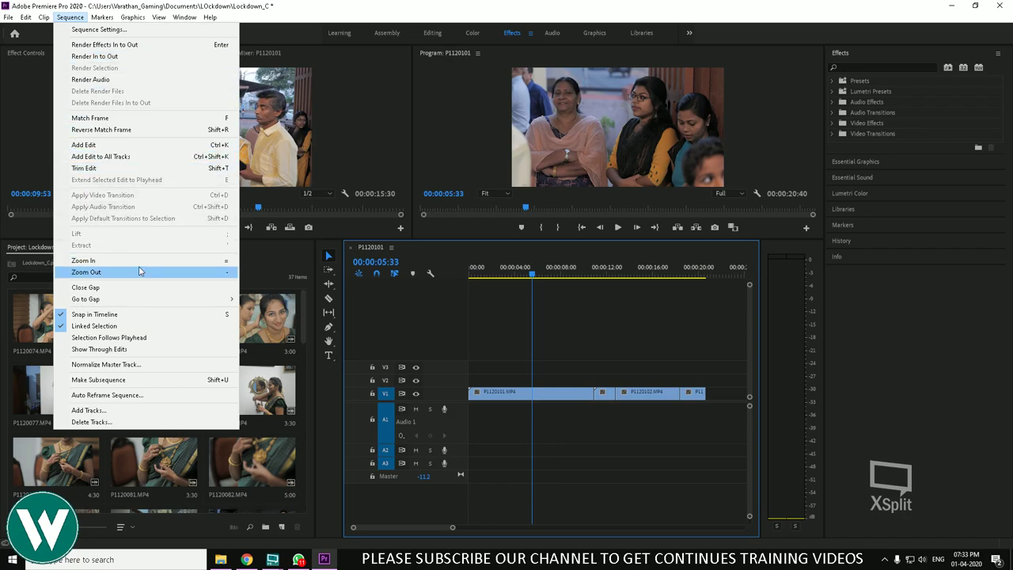
{"action": "mouse_move", "coordinate": [98, 18]}
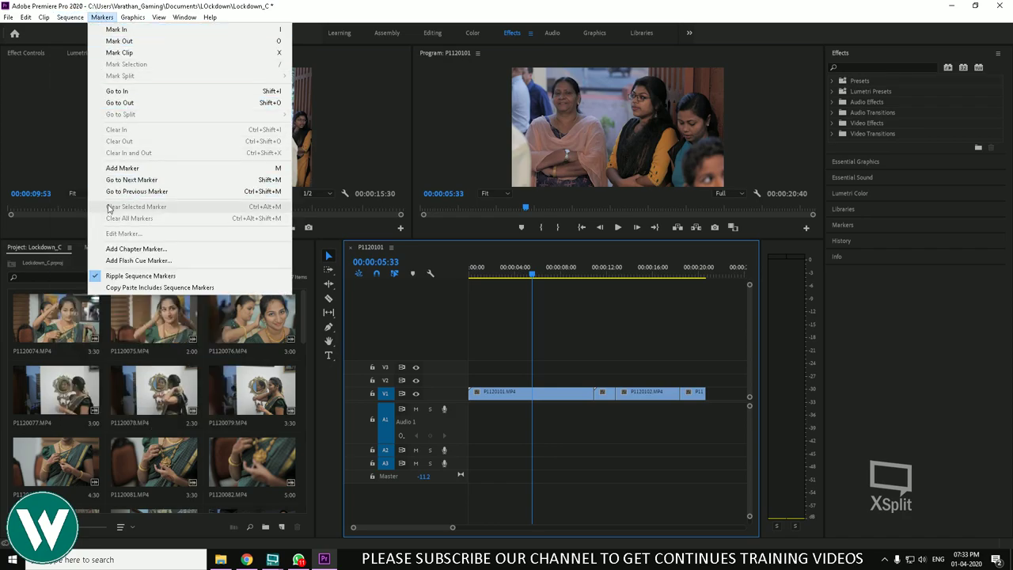
{"action": "left_click", "coordinate": [125, 168]}
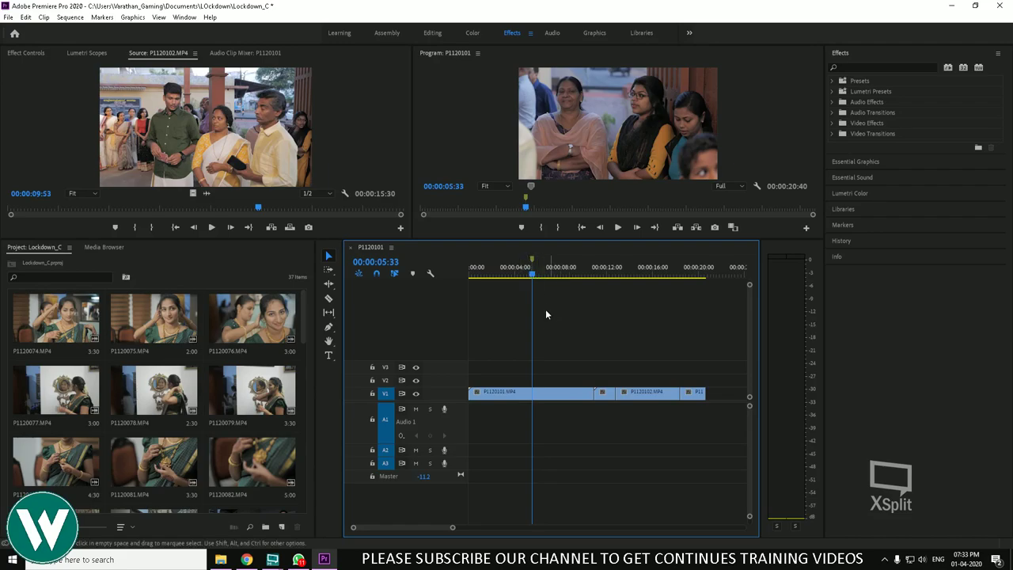
Add a marker to clip P1120101 at 00:00:08:41
{"action": "left_click", "coordinate": [569, 267]}
{"action": "left_click", "coordinate": [558, 391]}
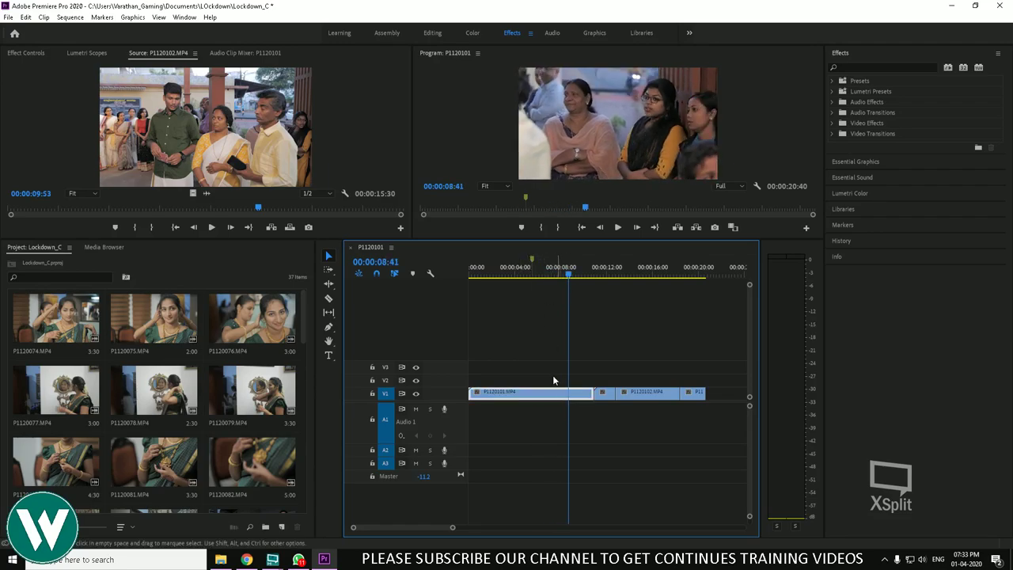
{"action": "left_click", "coordinate": [101, 17]}
{"action": "left_click", "coordinate": [127, 167]}
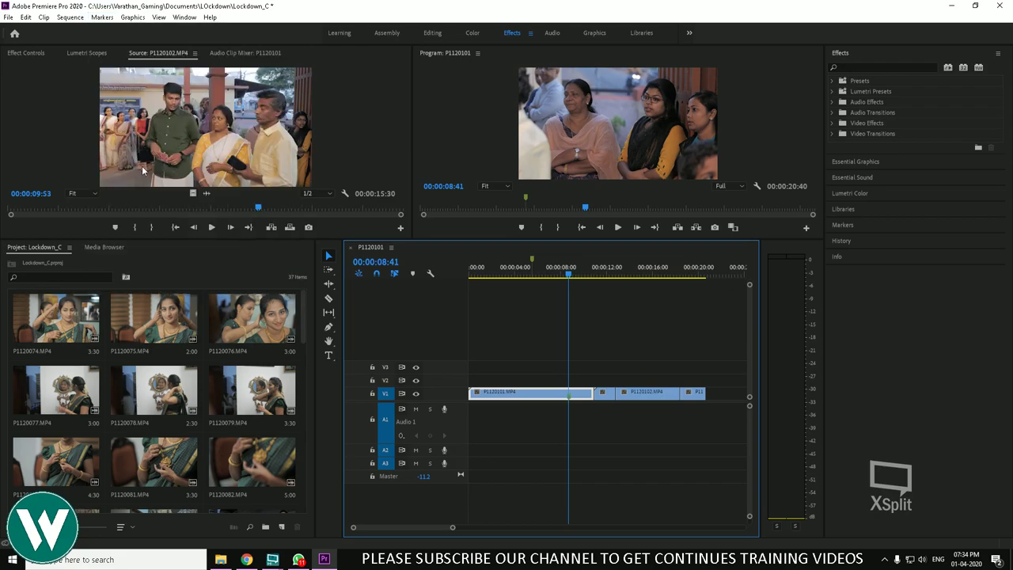
Name the 00:00:05:33 marker 'chaNGE' with comment 'SXGSG', then scrub to about 00:00:10:36
{"action": "double_click", "coordinate": [532, 259]}
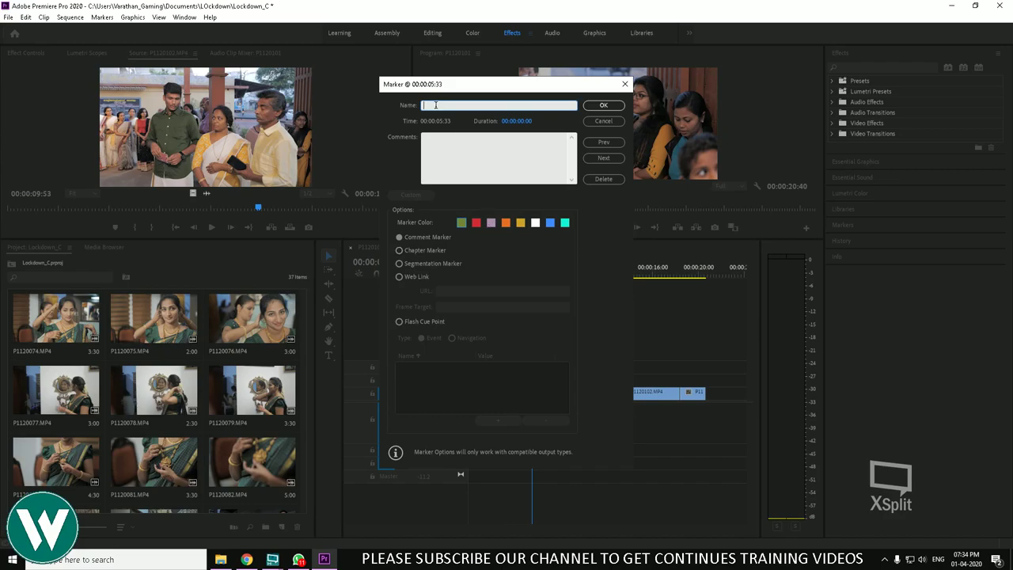
{"action": "type", "text": "chaNGE"}
{"action": "left_click", "coordinate": [485, 138]}
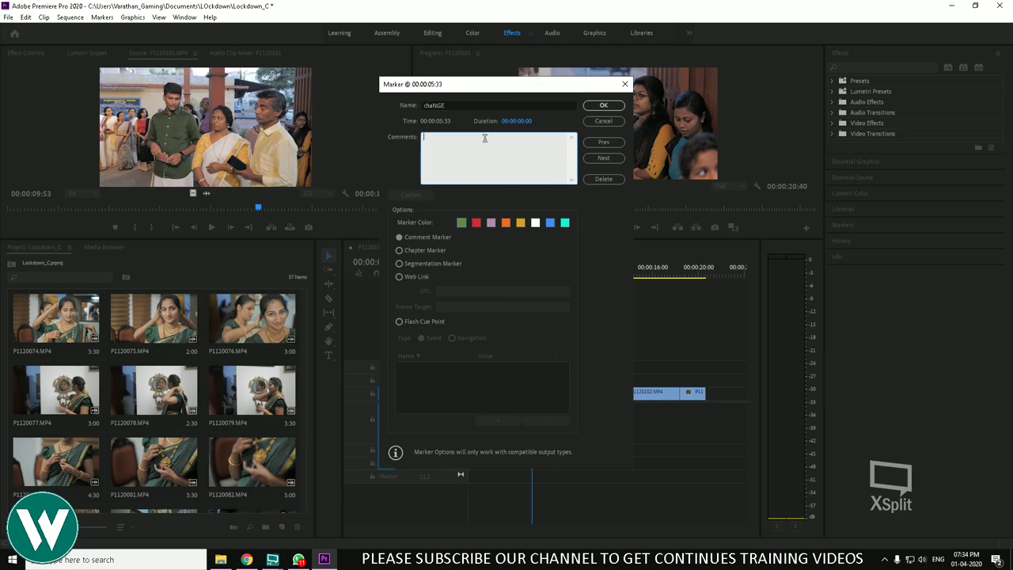
{"action": "left_click", "coordinate": [603, 105]}
{"action": "mouse_move", "coordinate": [530, 273]}
{"action": "left_mouse_down"}
{"action": "mouse_move", "coordinate": [606, 285]}
{"action": "mouse_move", "coordinate": [540, 285]}
{"action": "mouse_move", "coordinate": [535, 259]}
{"action": "left_mouse_up"}
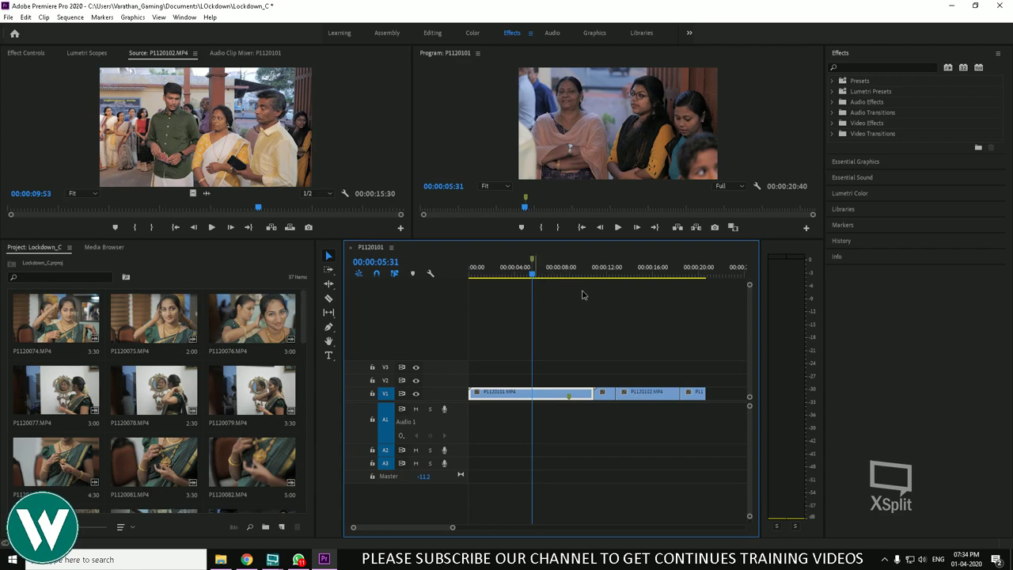
{"action": "left_click_drag", "start_coordinate": [559, 276], "coordinate": [590, 284]}
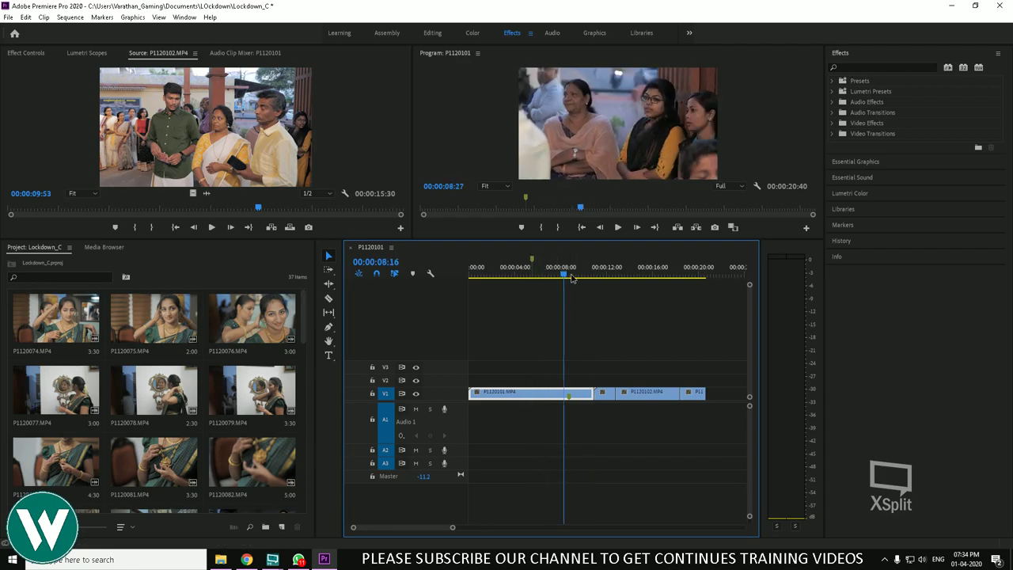
Move the playhead to 00:00:04:30, then jump forward to the 'chaNGE' marker at 00:00:05:33
{"action": "left_click", "coordinate": [521, 269]}
{"action": "left_click", "coordinate": [102, 16]}
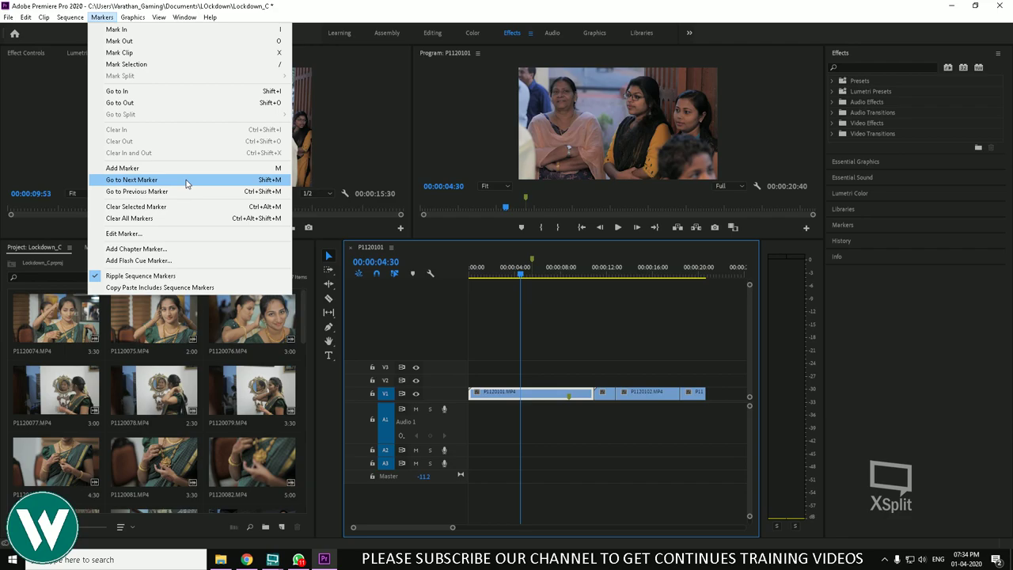
{"action": "left_click", "coordinate": [186, 180]}
{"action": "left_click", "coordinate": [101, 17]}
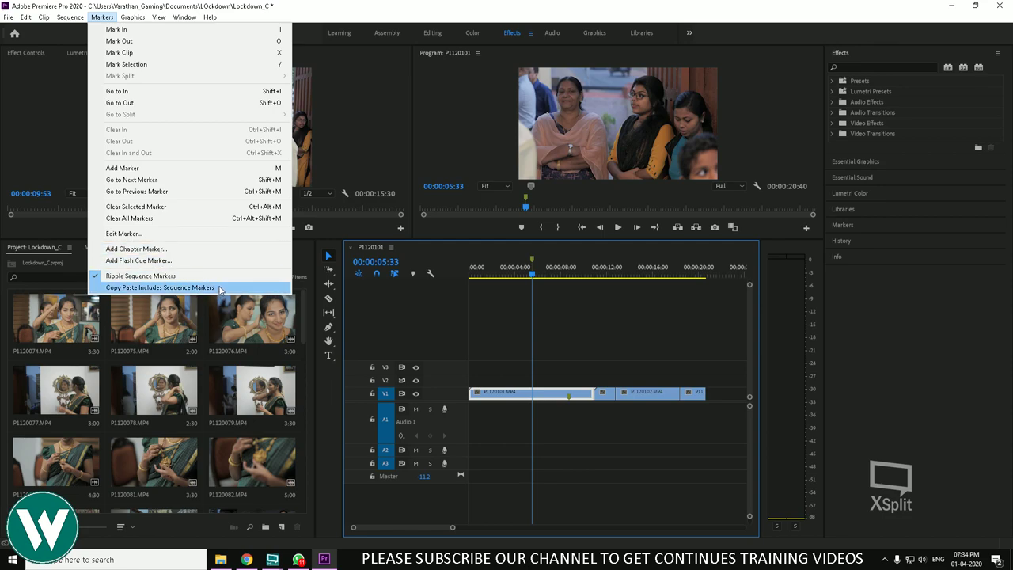
Change the Program monitor's playback resolution from Full to 1/4 through View > Playback Resolution
{"action": "mouse_move", "coordinate": [136, 19]}
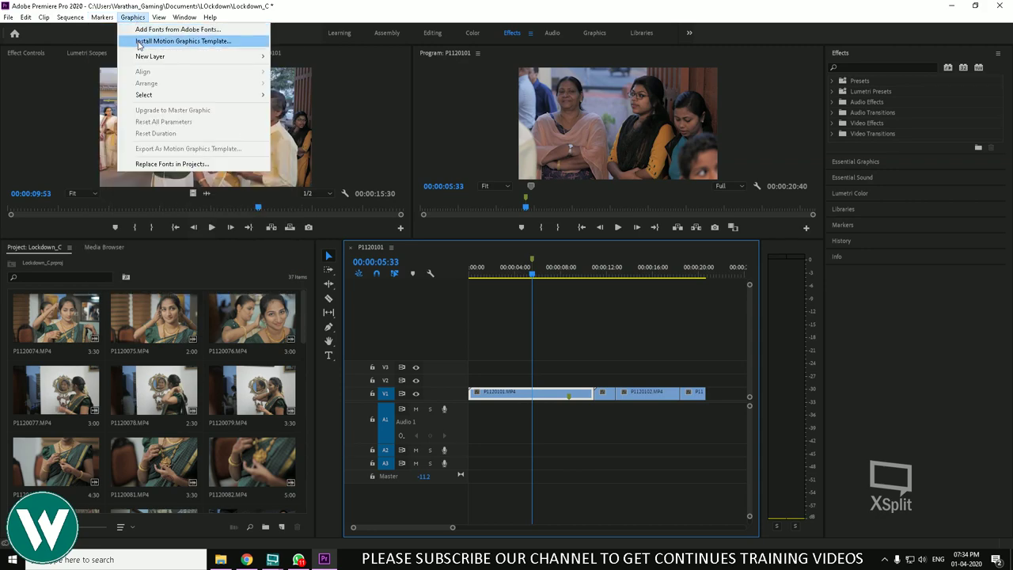
{"action": "mouse_move", "coordinate": [146, 60]}
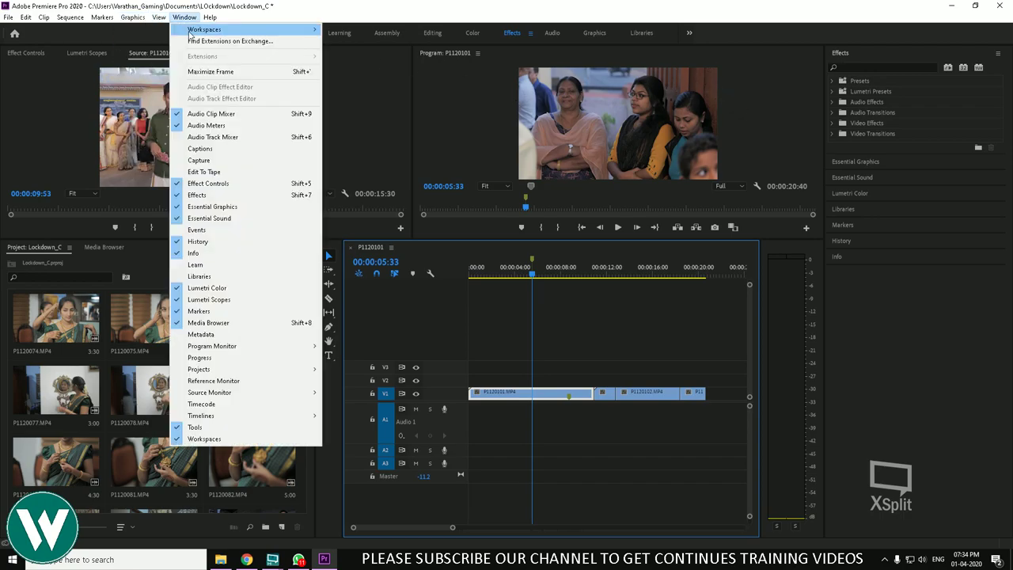
{"action": "mouse_move", "coordinate": [175, 31]}
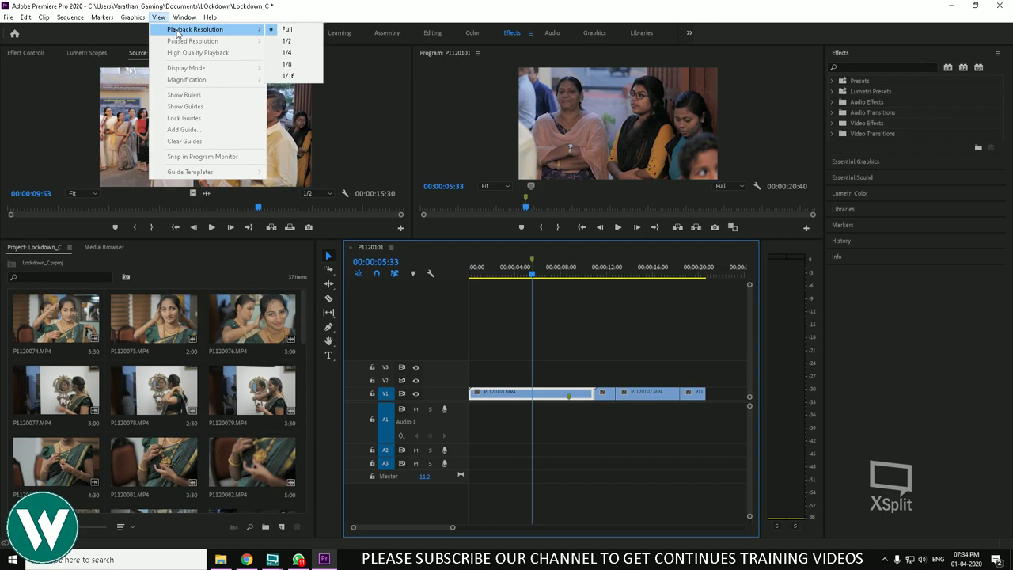
{"action": "left_click", "coordinate": [734, 186]}
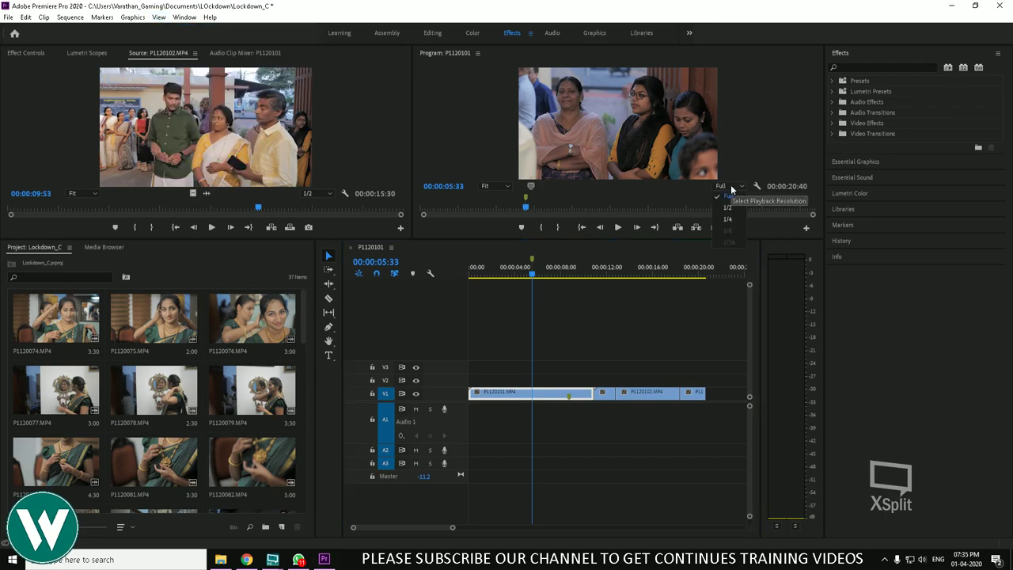
{"action": "left_click", "coordinate": [714, 175]}
{"action": "left_click", "coordinate": [133, 16]}
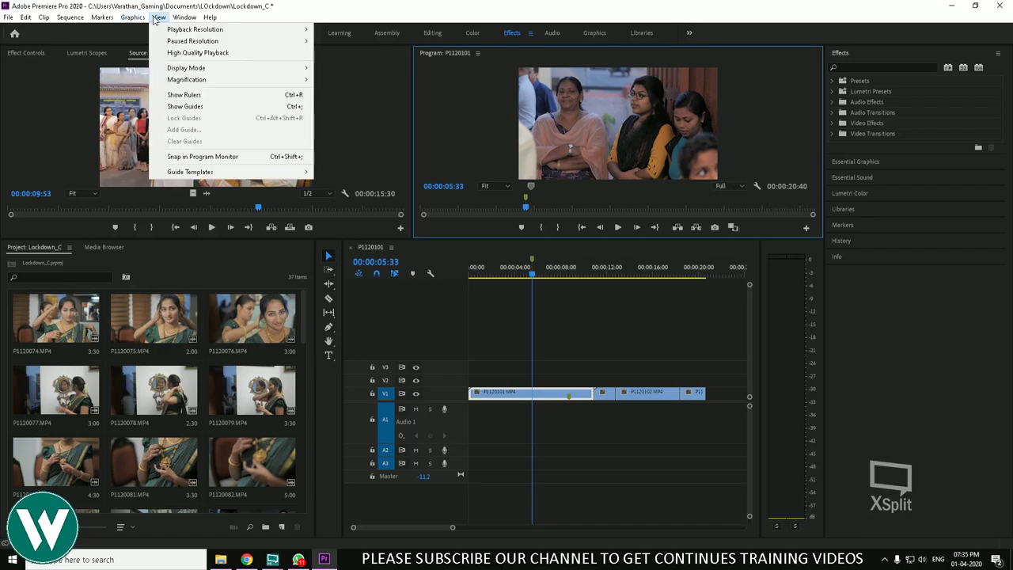
{"action": "mouse_move", "coordinate": [98, 17]}
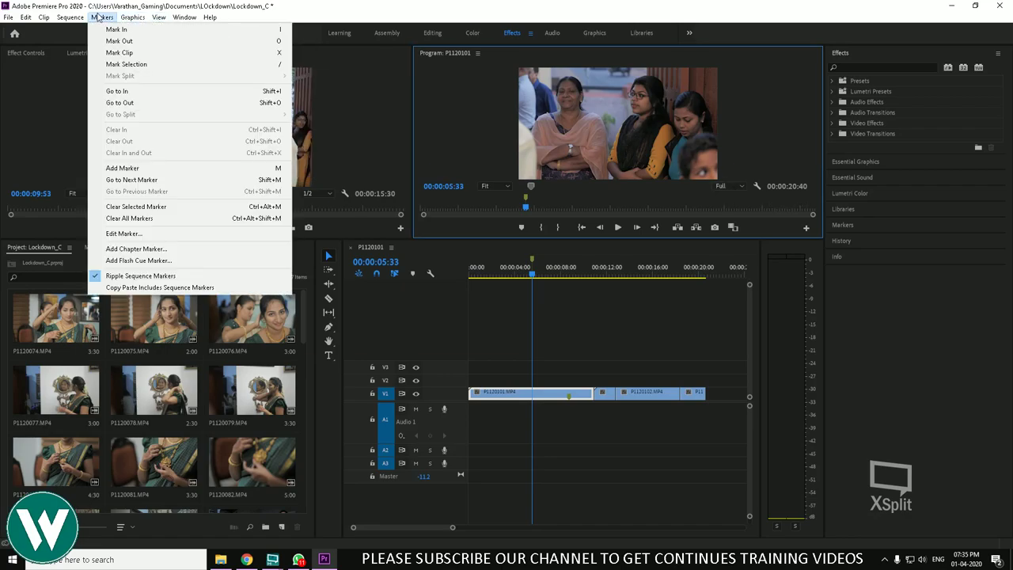
{"action": "mouse_move", "coordinate": [163, 21]}
{"action": "mouse_move", "coordinate": [304, 30]}
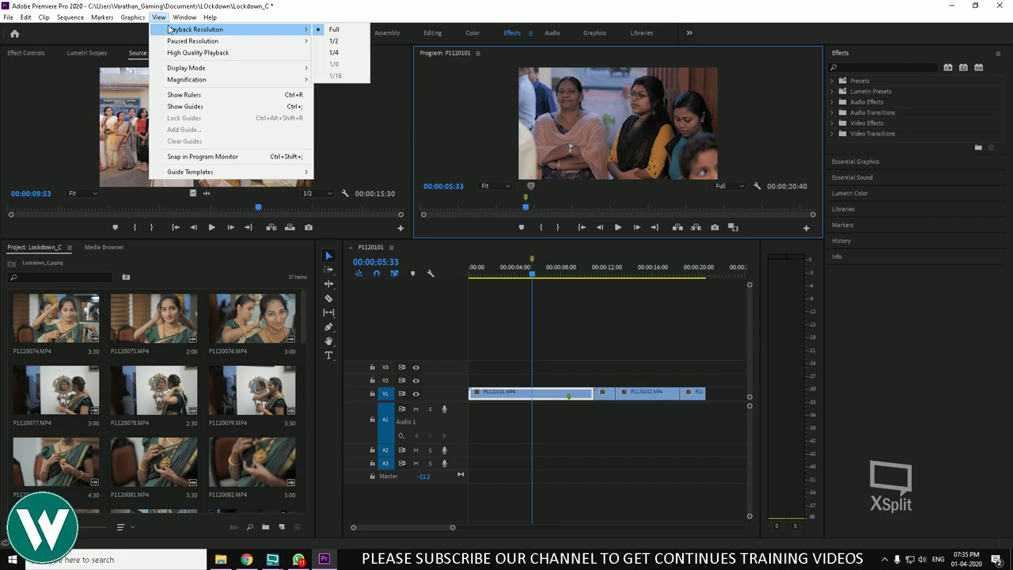
{"action": "left_click", "coordinate": [350, 59]}
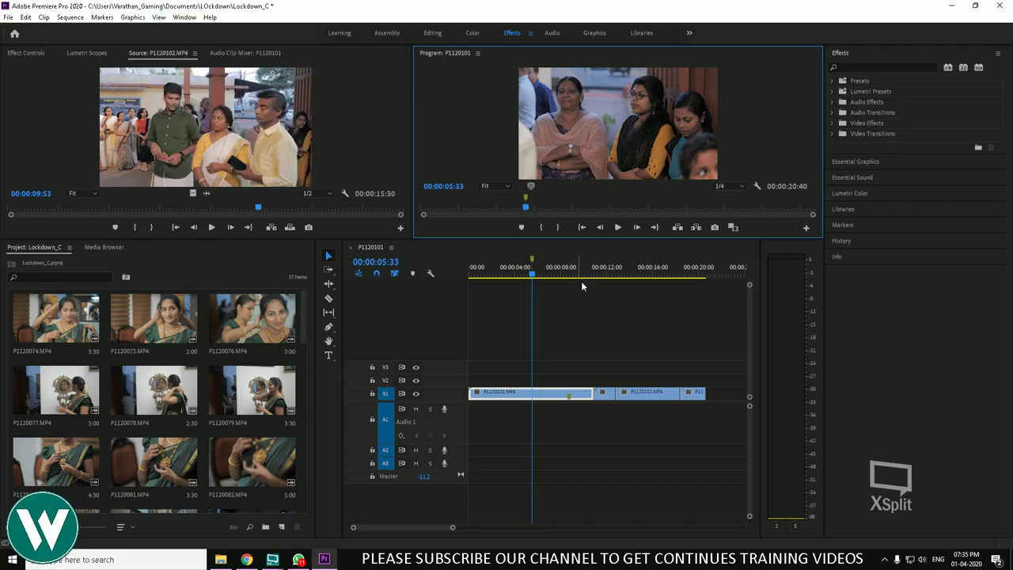
Play the sequence from about 3 seconds, then preview it full screen at 1/4 resolution
{"action": "left_click", "coordinate": [502, 268]}
{"action": "key", "text": "space"}
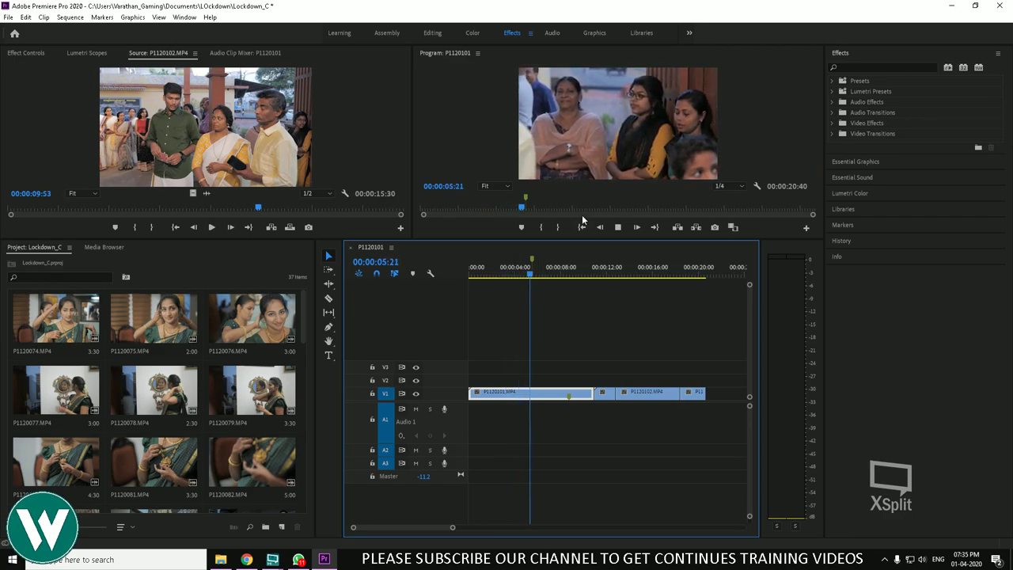
{"action": "key", "text": "space"}
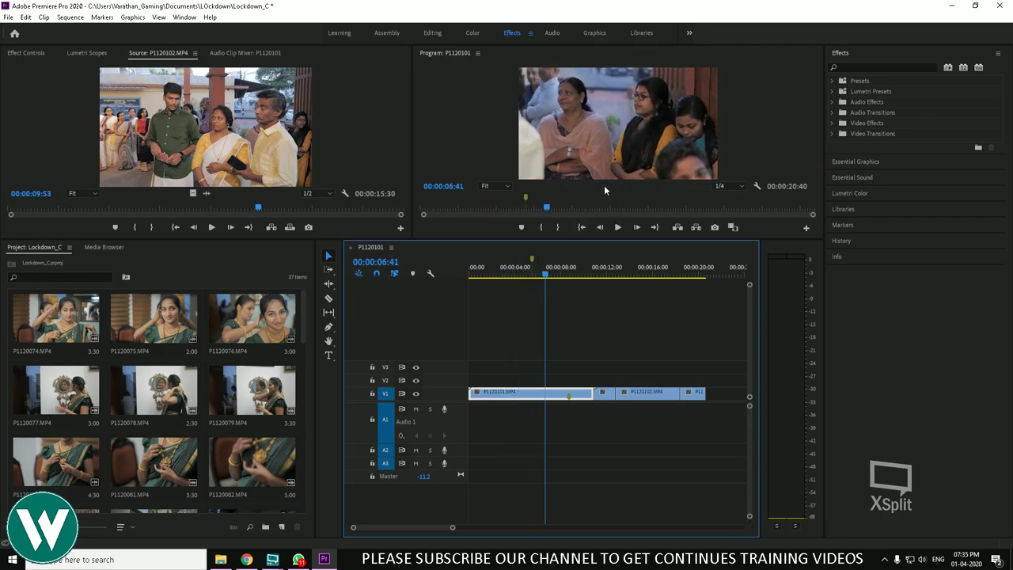
{"action": "left_click", "coordinate": [480, 131]}
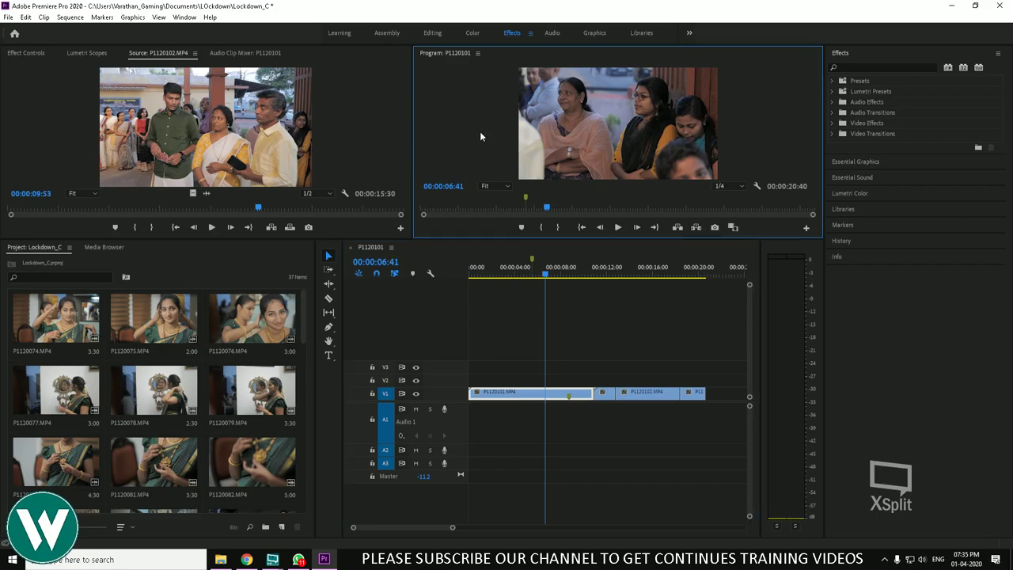
{"action": "key", "text": "ctrl+grave"}
{"action": "key", "text": "space"}
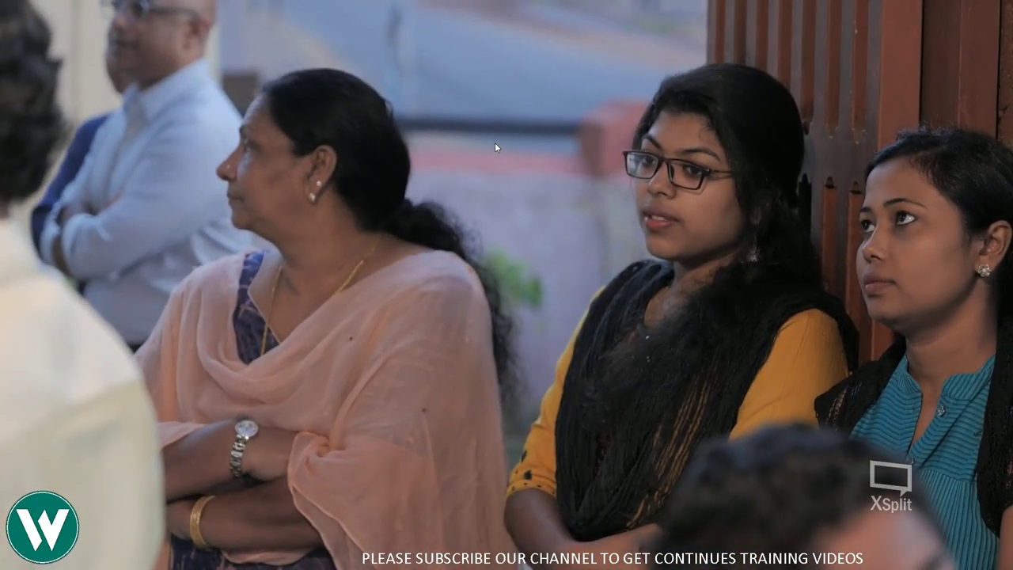
{"action": "key", "text": "Escape"}
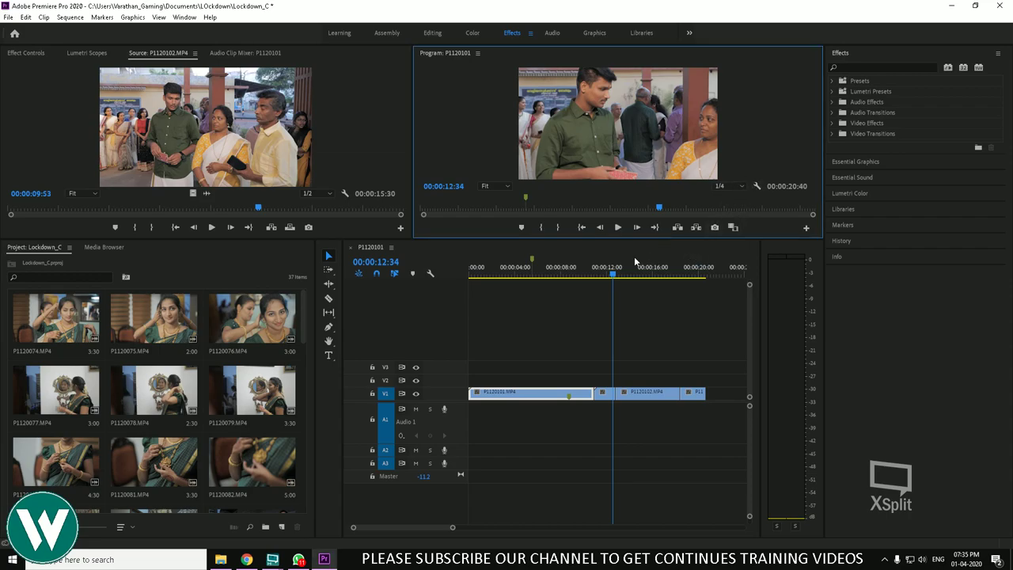
Play from about 12 seconds, review the Paused Resolution setting, and park the playhead at 00:00:07:48
{"action": "left_click", "coordinate": [607, 268]}
{"action": "key", "text": "space"}
{"action": "key", "text": "space"}
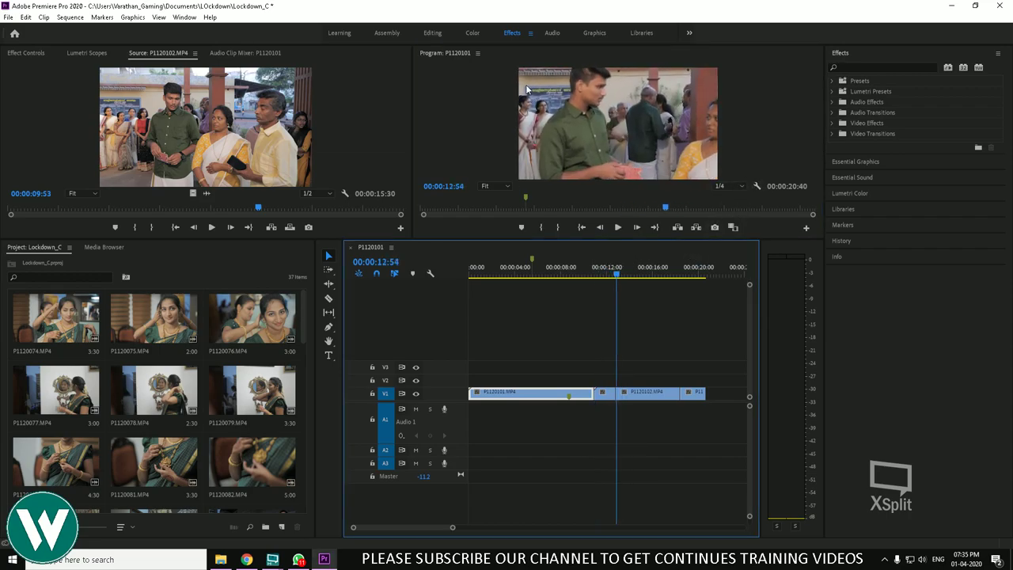
{"action": "left_click", "coordinate": [159, 16]}
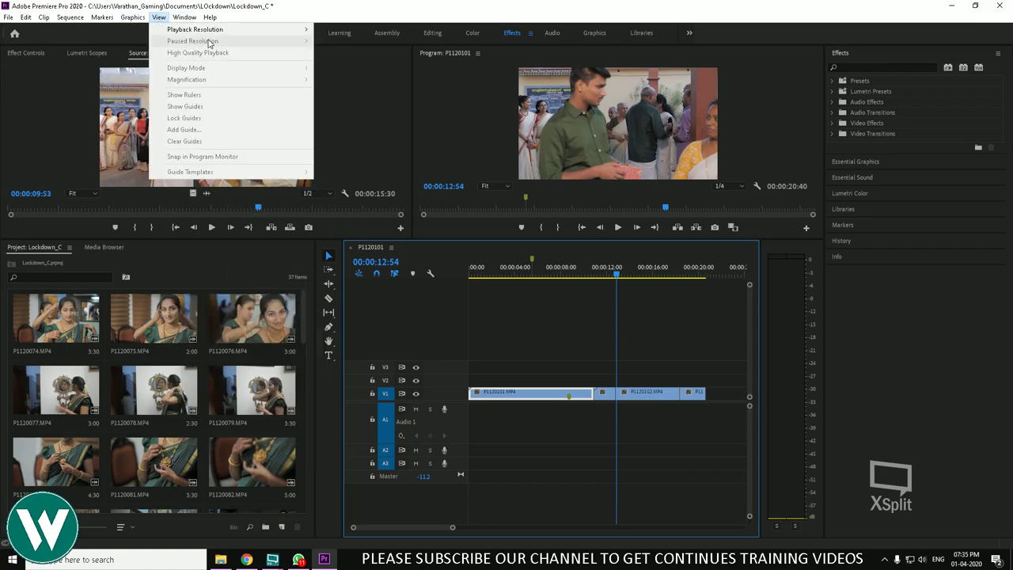
{"action": "left_click", "coordinate": [350, 62]}
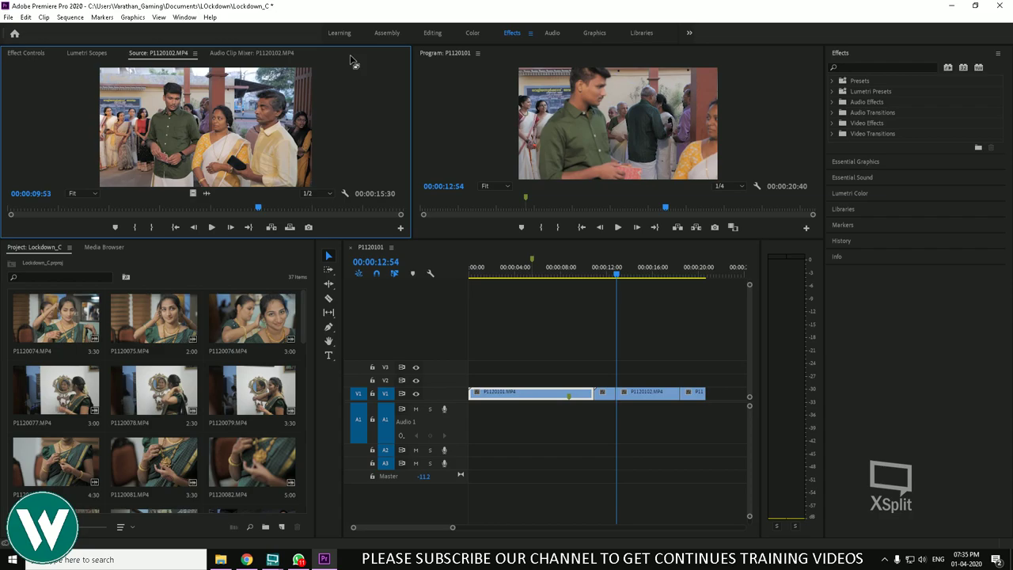
{"action": "left_click", "coordinate": [657, 317]}
{"action": "left_click", "coordinate": [159, 17]}
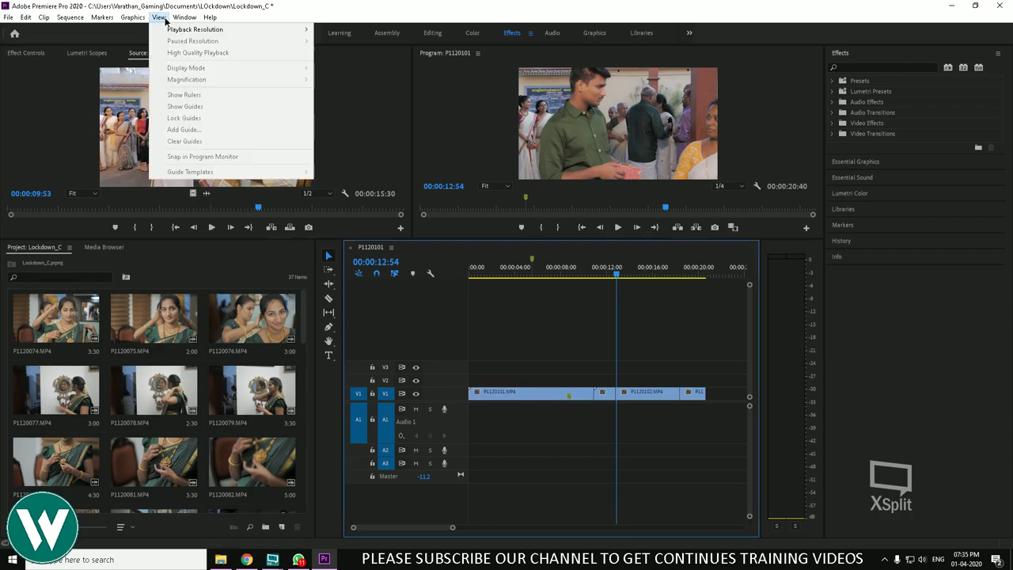
{"action": "left_click", "coordinate": [718, 100]}
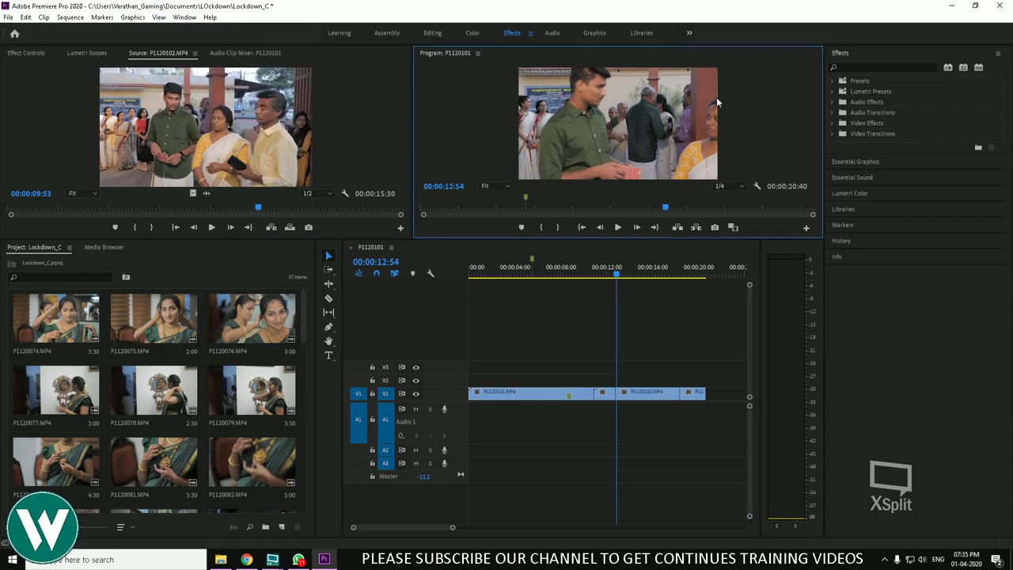
{"action": "left_click", "coordinate": [757, 188]}
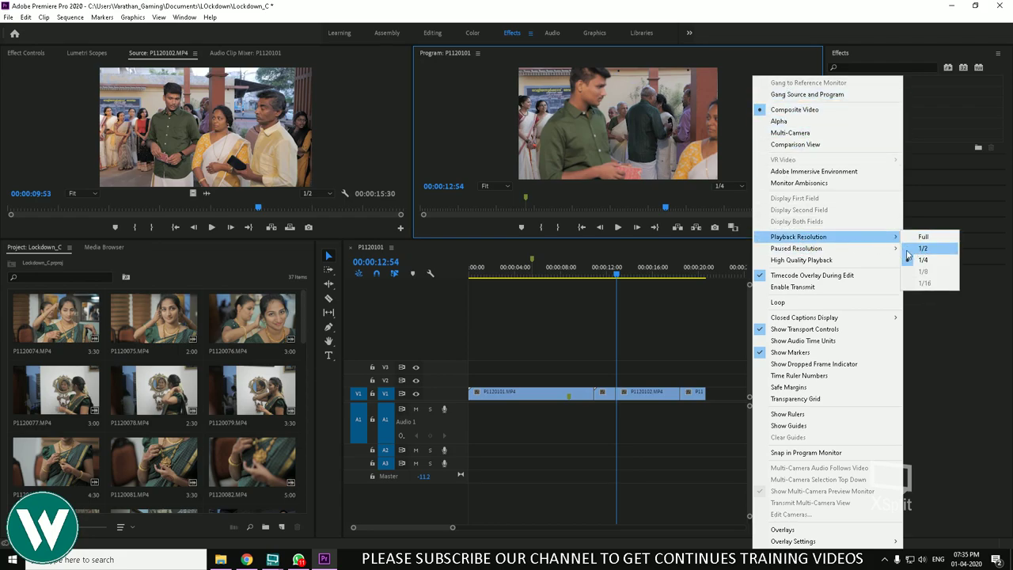
{"action": "mouse_move", "coordinate": [881, 253]}
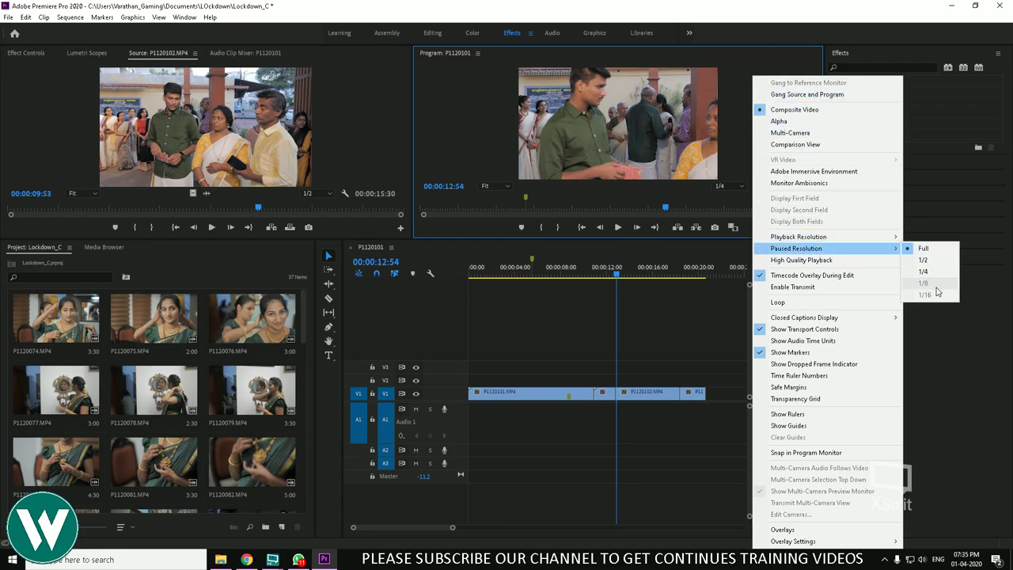
{"action": "left_click", "coordinate": [911, 250]}
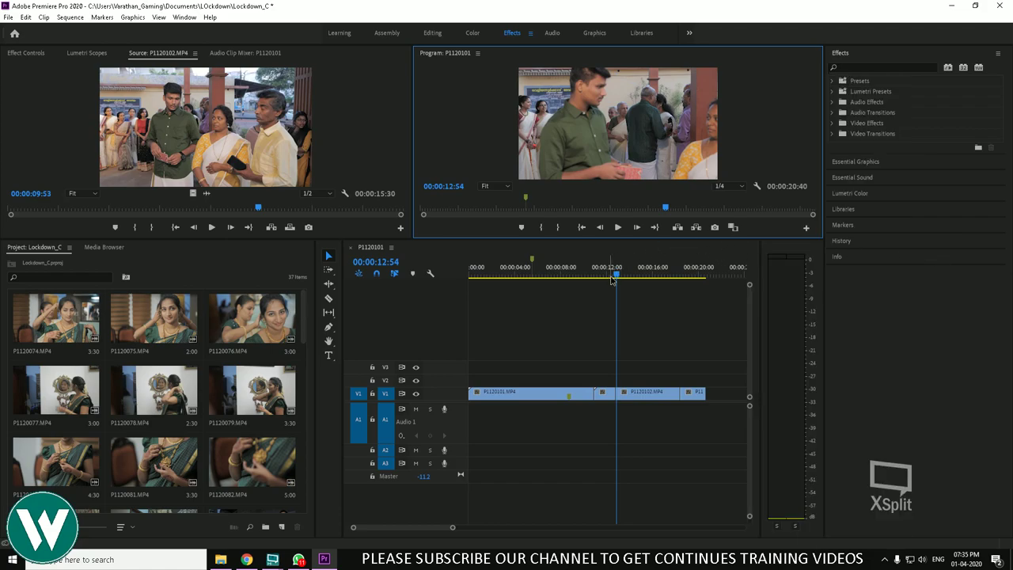
{"action": "left_click_drag", "start_coordinate": [612, 277], "coordinate": [558, 273]}
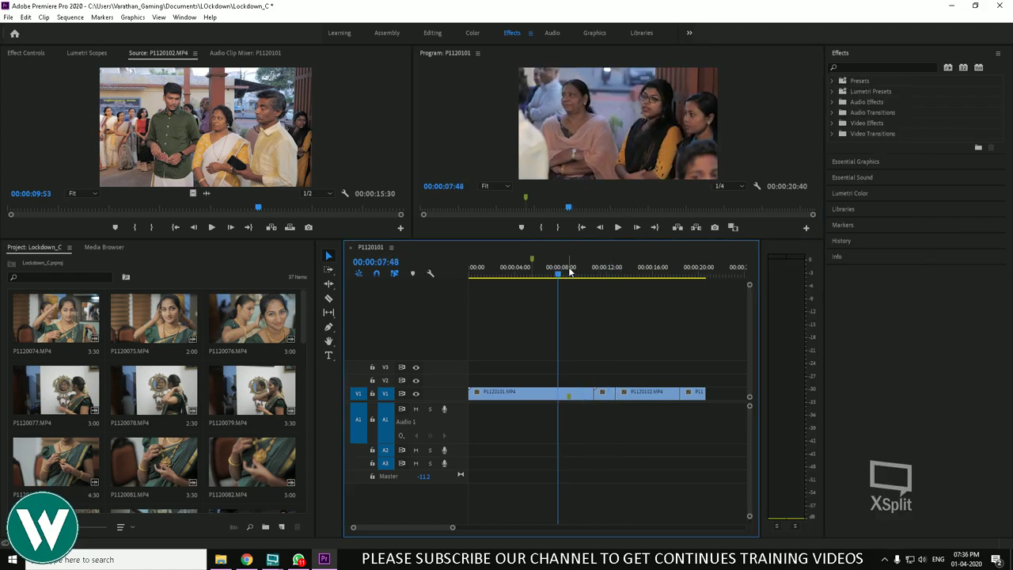
Preview full screen, then play from about 16 seconds and stop at 00:00:18:03
{"action": "key", "text": "ctrl+grave"}
{"action": "key", "text": "space"}
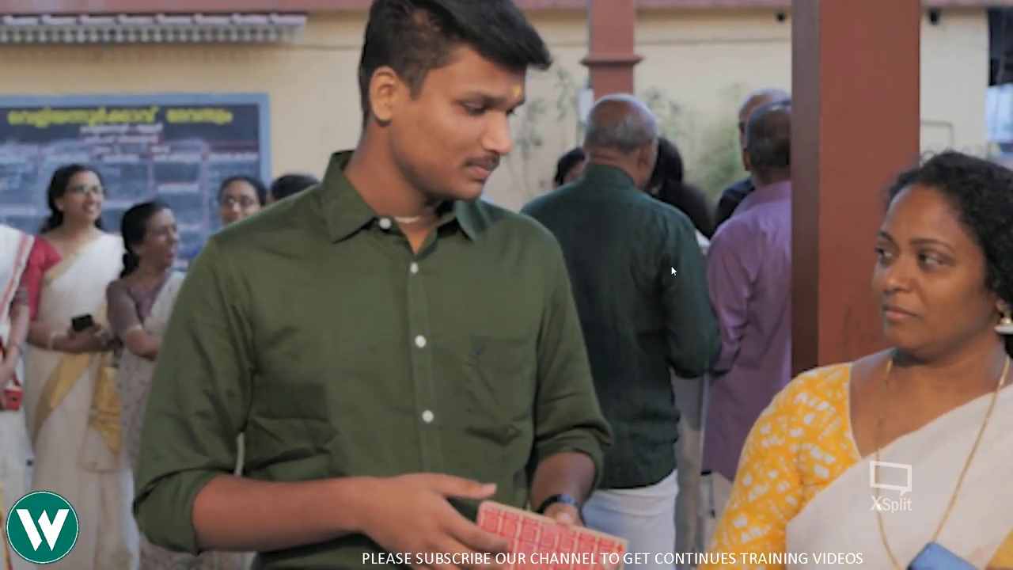
{"action": "key", "text": "Escape"}
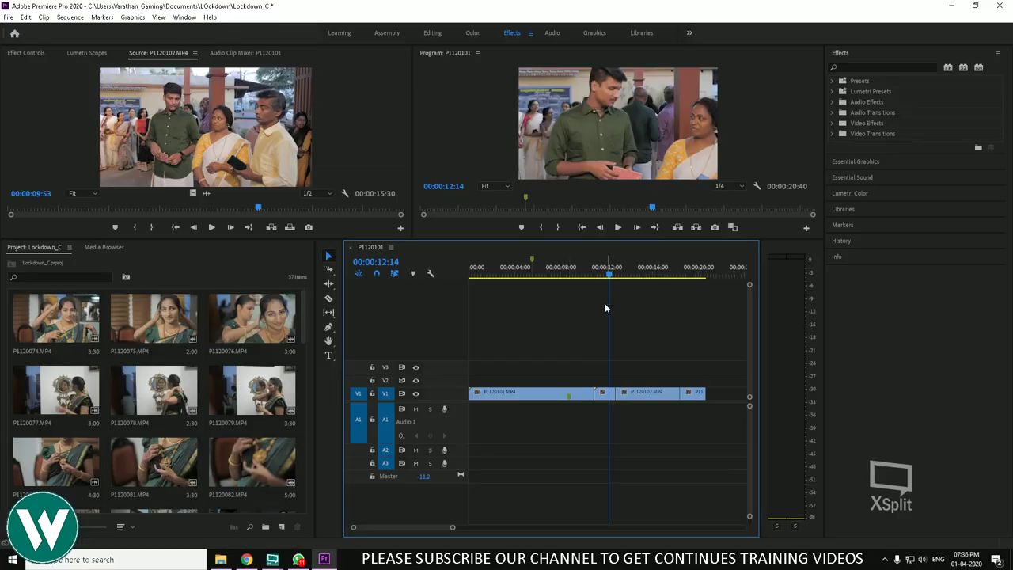
{"action": "left_click_drag", "start_coordinate": [607, 273], "coordinate": [677, 277]}
{"action": "left_click", "coordinate": [649, 274]}
{"action": "key", "text": "space"}
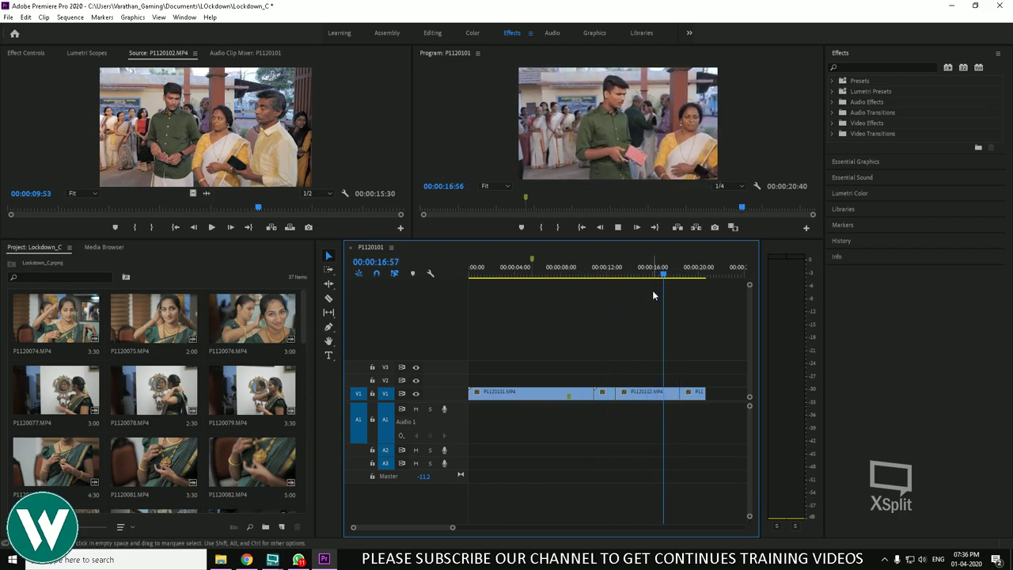
{"action": "key", "text": "space"}
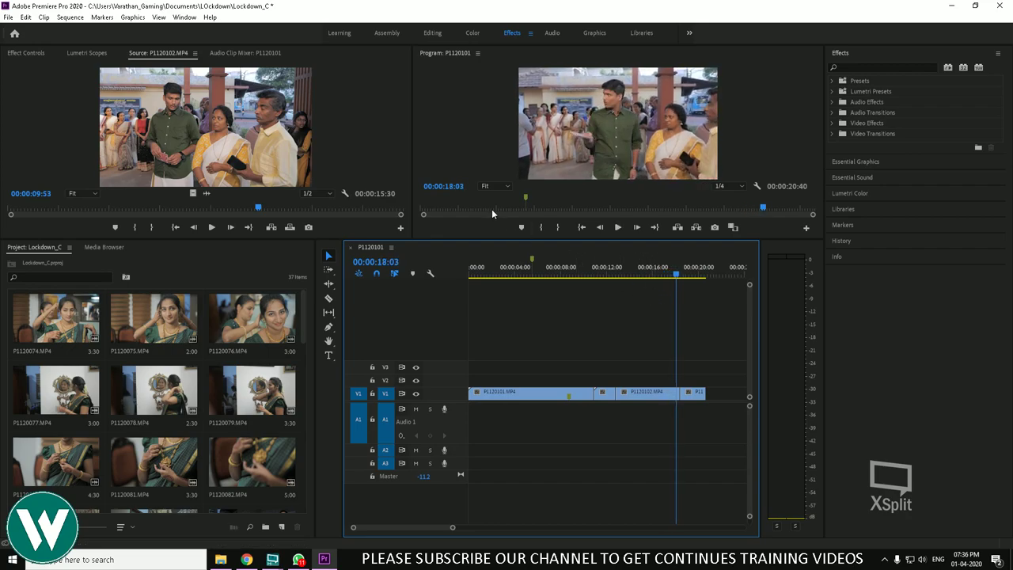
Set playback and paused resolution back to Full and turn on High Quality Playback
{"action": "left_click", "coordinate": [167, 19]}
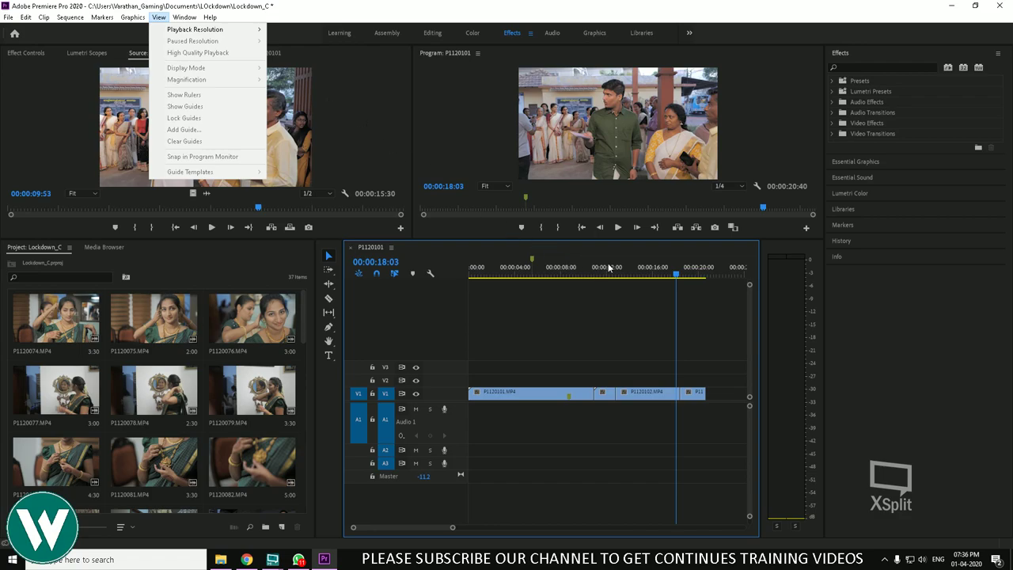
{"action": "left_click", "coordinate": [758, 185]}
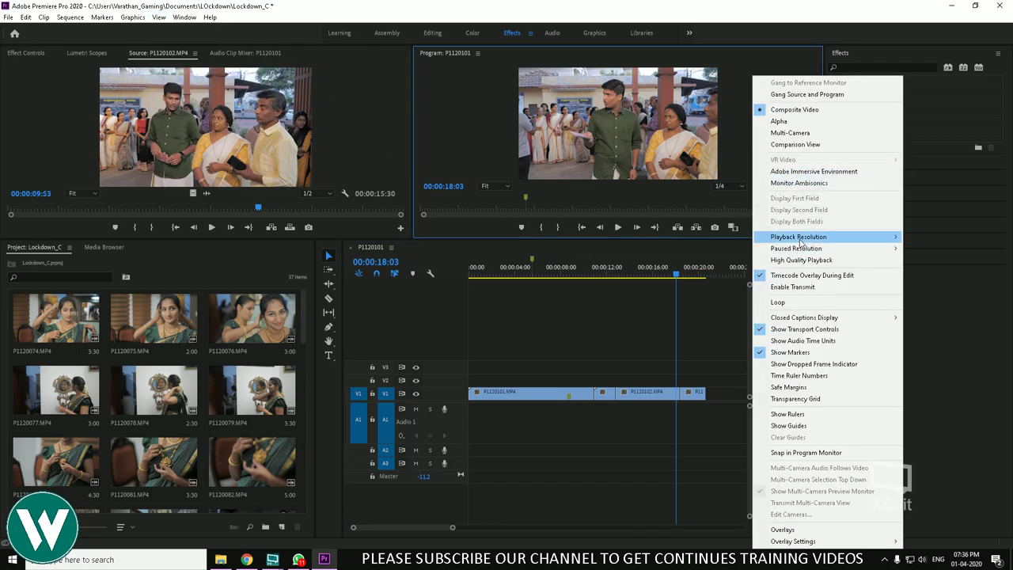
{"action": "mouse_move", "coordinate": [812, 237]}
{"action": "left_click", "coordinate": [915, 237]}
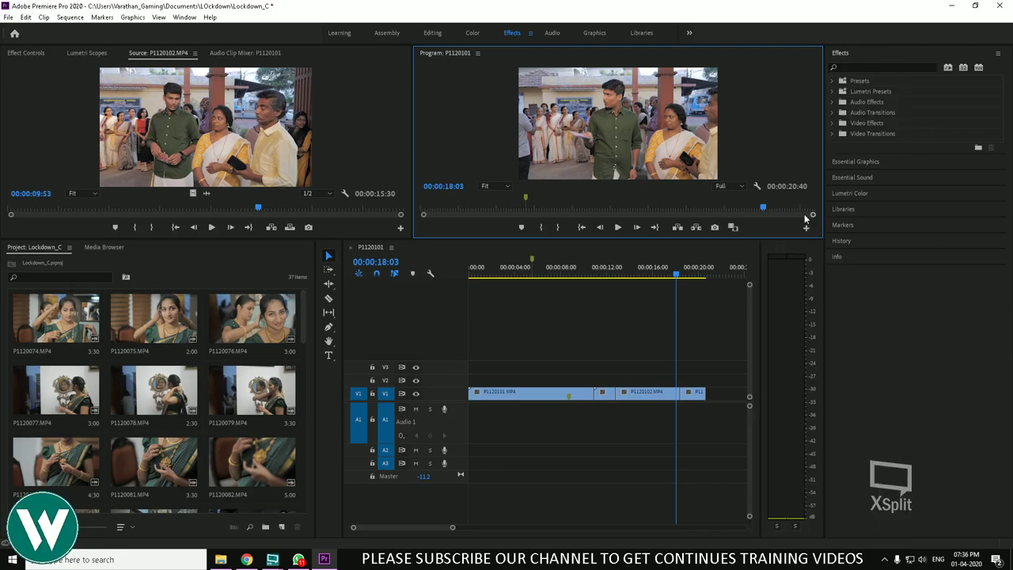
{"action": "left_click", "coordinate": [758, 190]}
{"action": "mouse_move", "coordinate": [844, 250]}
{"action": "left_click", "coordinate": [924, 250]}
{"action": "left_click", "coordinate": [757, 187]}
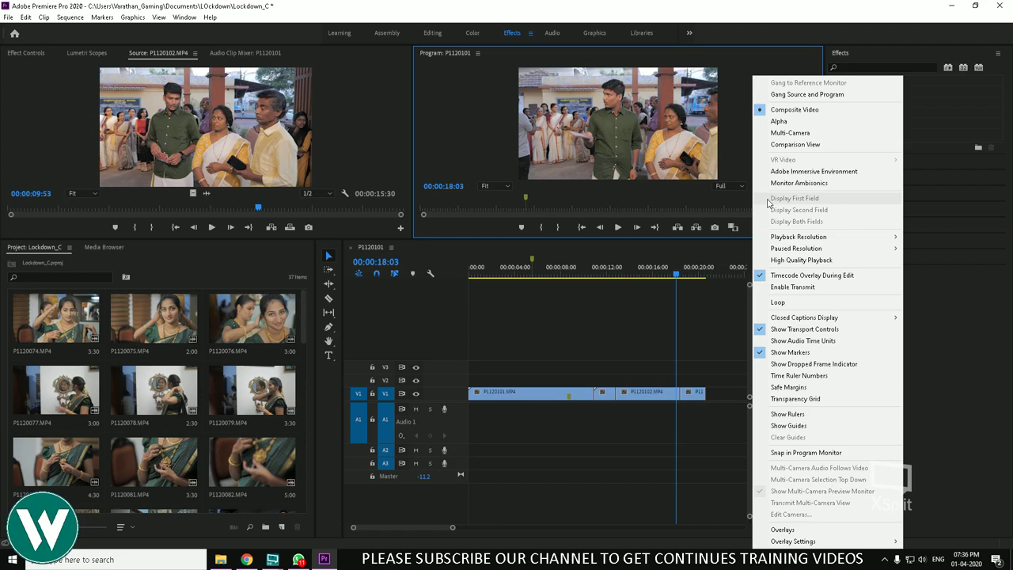
{"action": "left_click", "coordinate": [797, 260]}
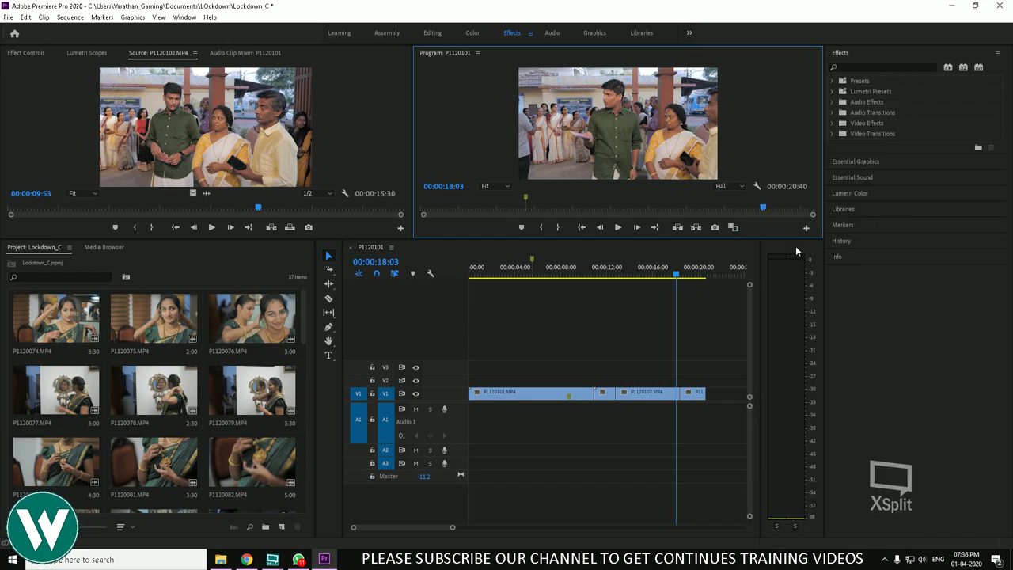
Play the sequence full screen again with the new quality settings, then exit
{"action": "key", "text": "ctrl+grave"}
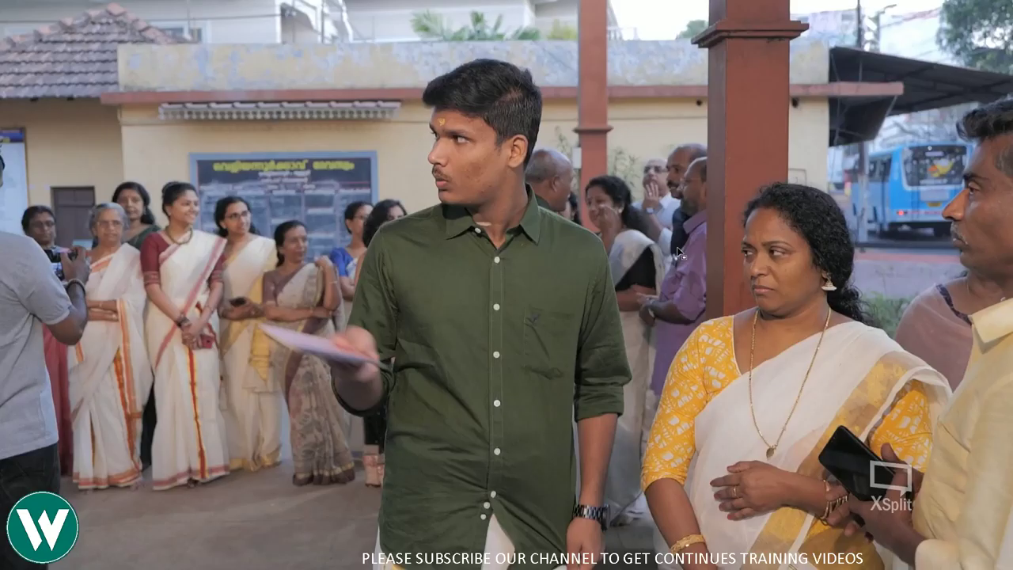
{"action": "key", "text": "space"}
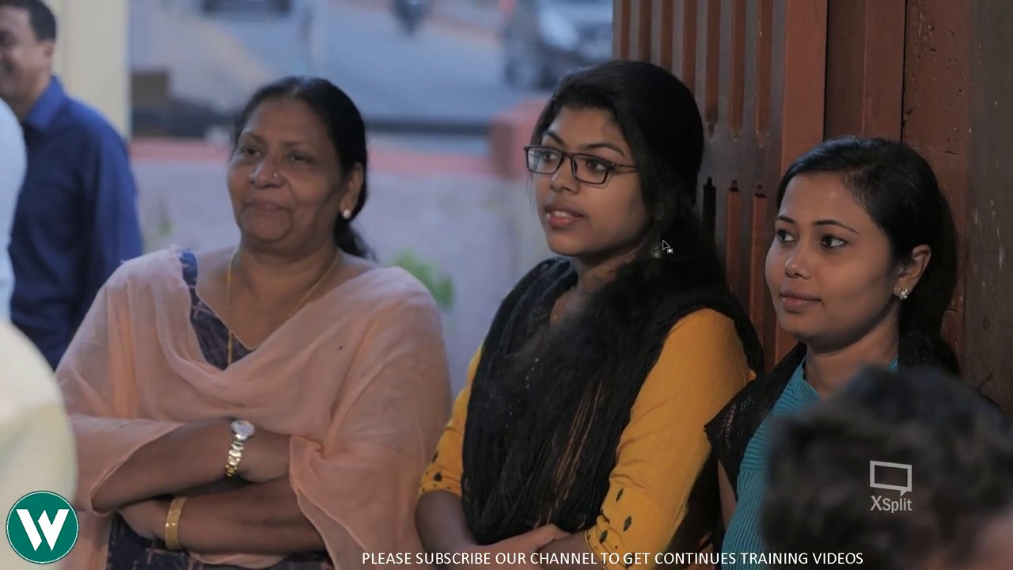
{"action": "key", "text": "ctrl+grave"}
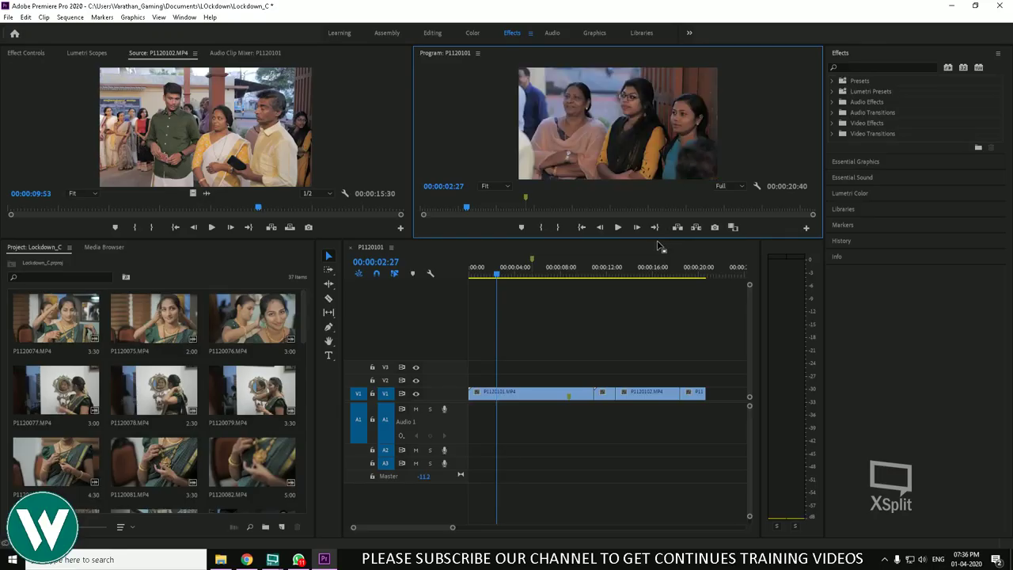
Scrub back toward the start, play the sequence, and bring up View > Display Mode
{"action": "left_click_drag", "start_coordinate": [610, 266], "coordinate": [470, 281]}
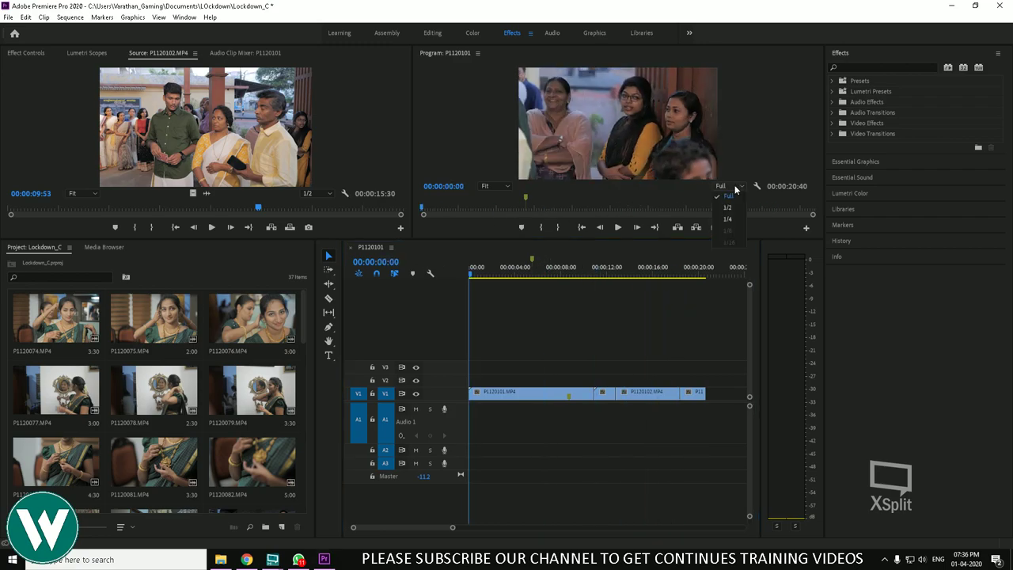
{"action": "key", "text": "space"}
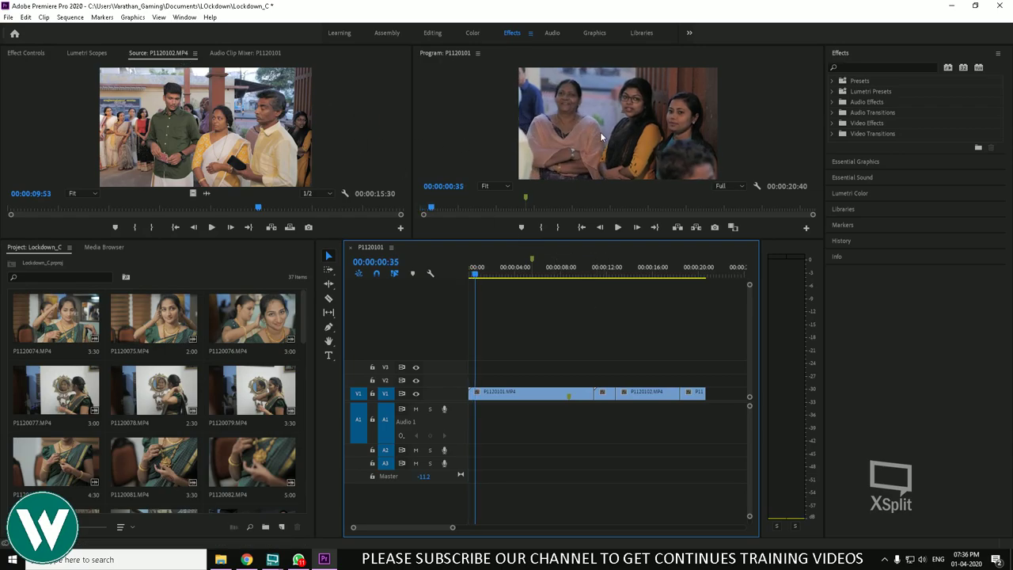
{"action": "left_click", "coordinate": [184, 16]}
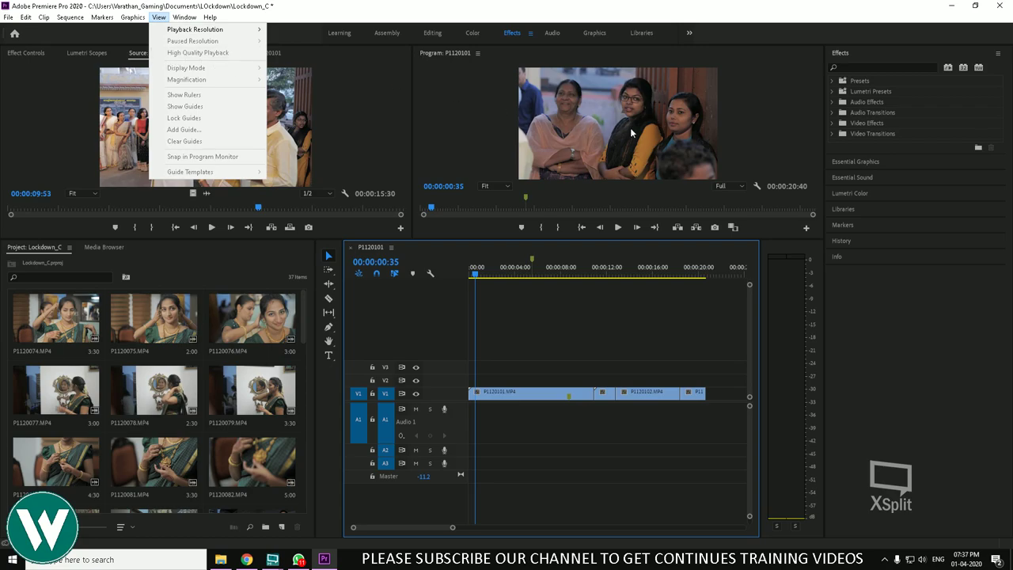
{"action": "left_click", "coordinate": [469, 170]}
{"action": "left_click", "coordinate": [158, 16]}
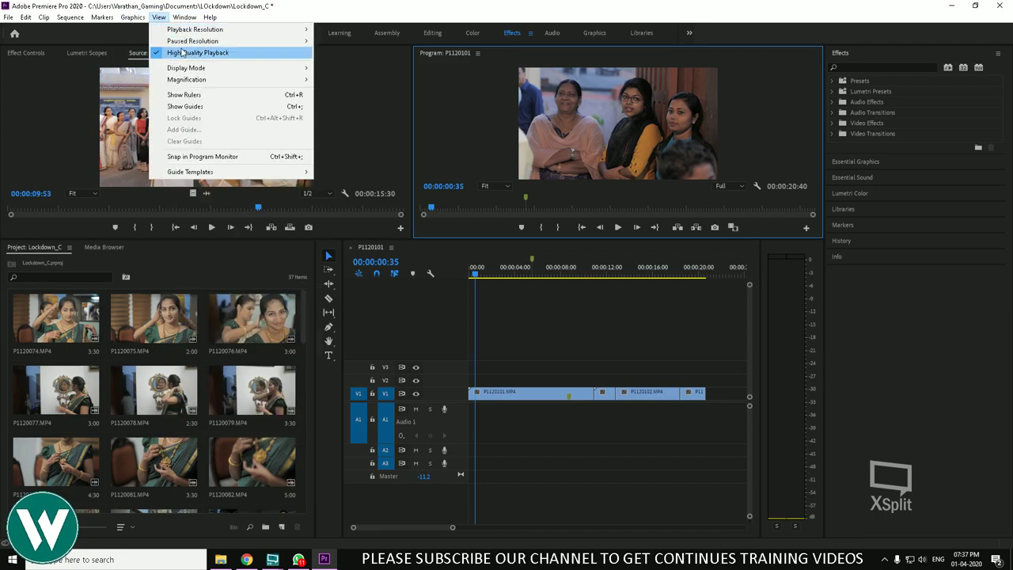
{"action": "mouse_move", "coordinate": [225, 42]}
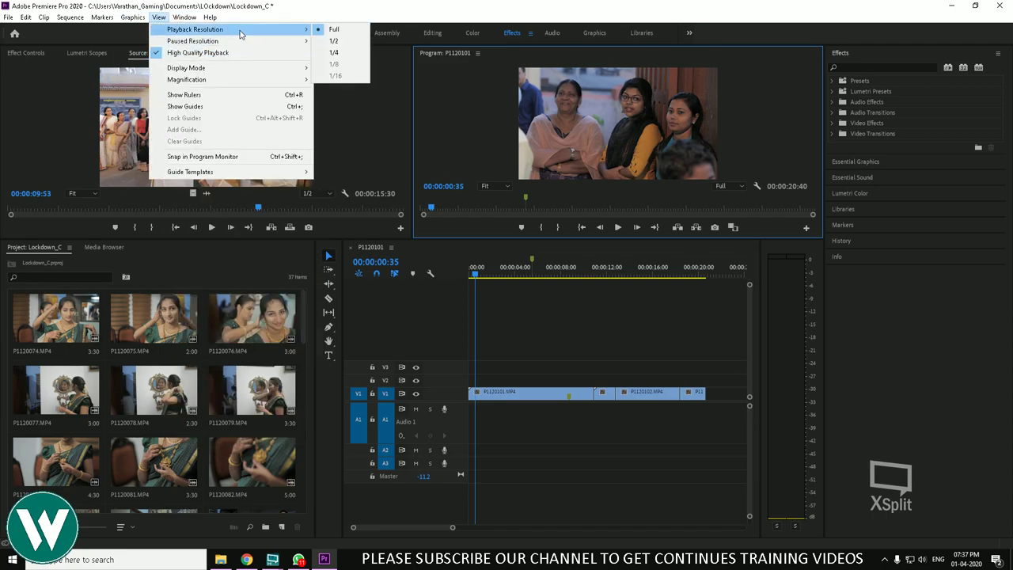
{"action": "mouse_move", "coordinate": [240, 73]}
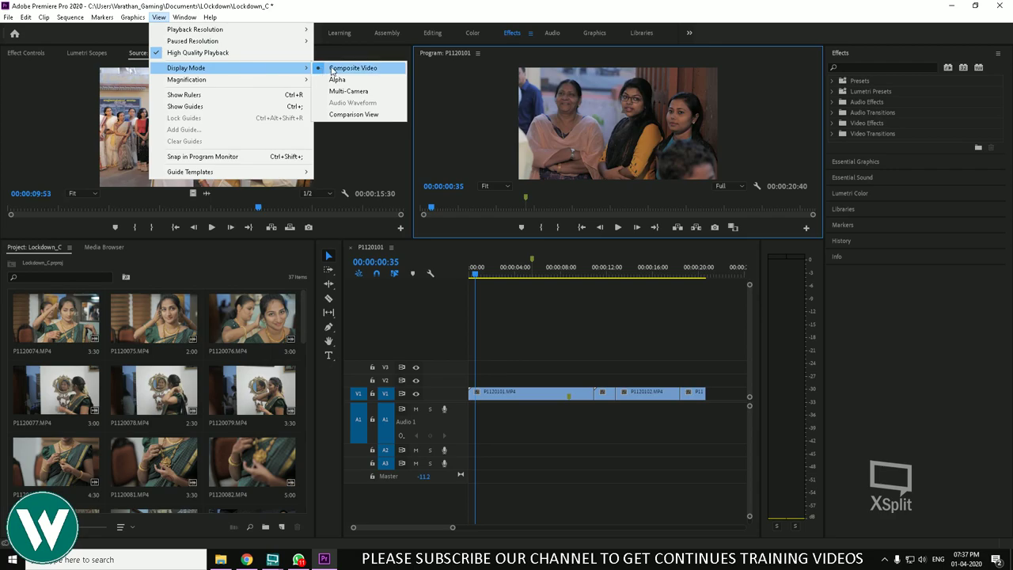
Try Comparison View, revert to Composite Video, and move the playhead to 00:00:11:42
{"action": "left_click", "coordinate": [351, 114]}
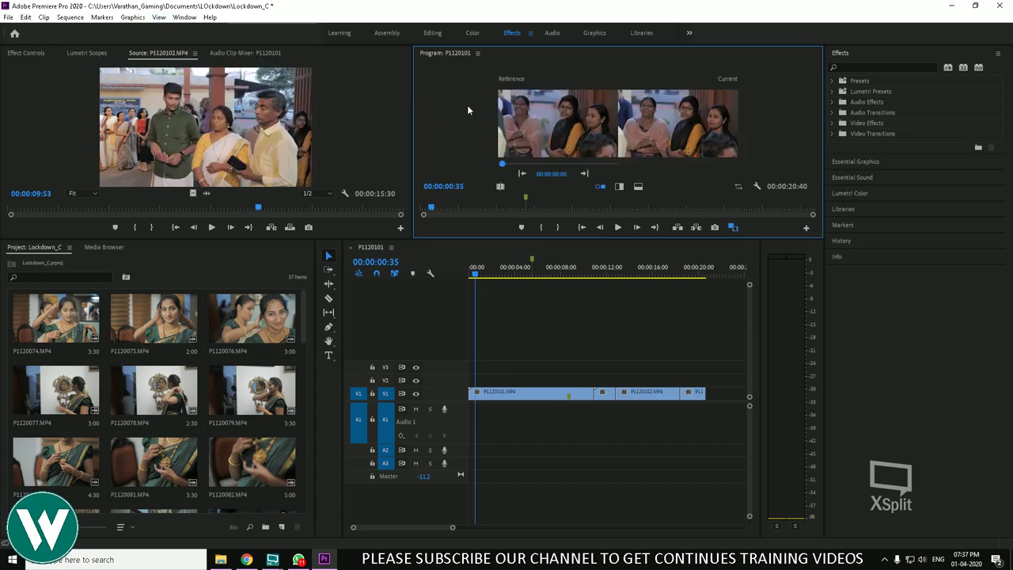
{"action": "left_click", "coordinate": [184, 17]}
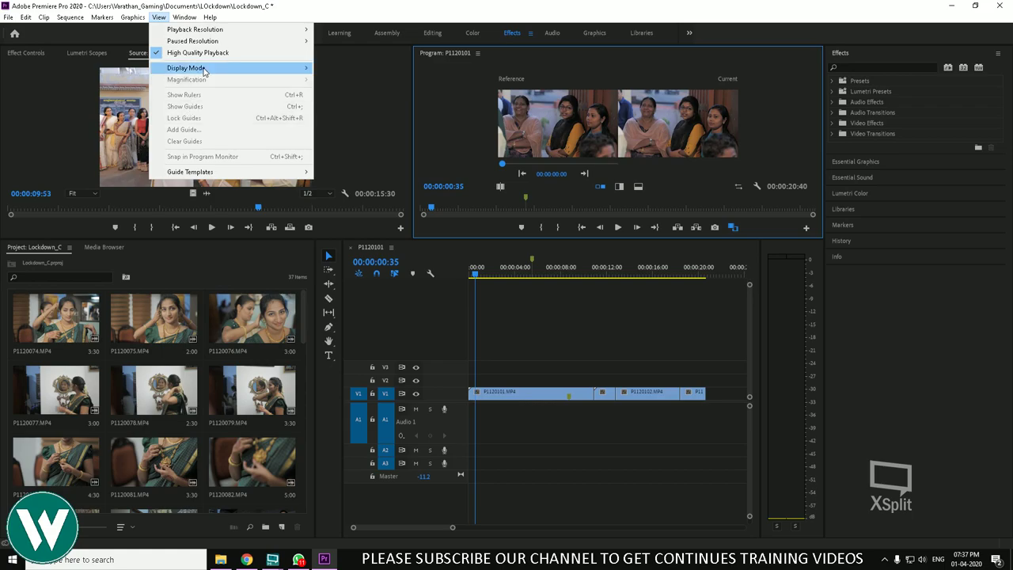
{"action": "left_click", "coordinate": [349, 68]}
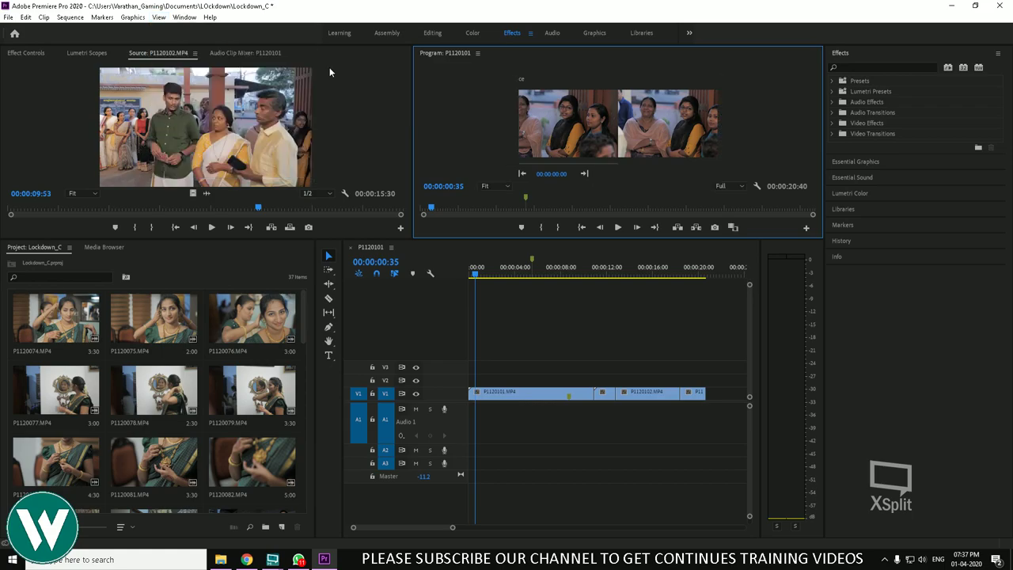
{"action": "mouse_move", "coordinate": [526, 272]}
{"action": "left_mouse_down"}
{"action": "mouse_move", "coordinate": [515, 271]}
{"action": "mouse_move", "coordinate": [657, 271]}
{"action": "mouse_move", "coordinate": [515, 271]}
{"action": "mouse_move", "coordinate": [544, 271]}
{"action": "left_mouse_up"}
{"action": "left_click", "coordinate": [603, 272]}
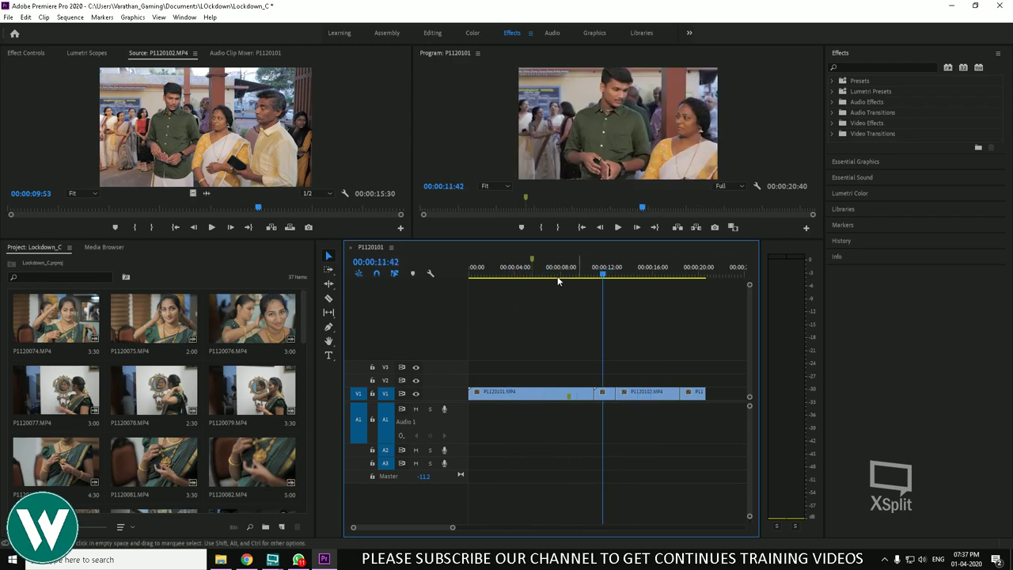
{"action": "left_click", "coordinate": [159, 16]}
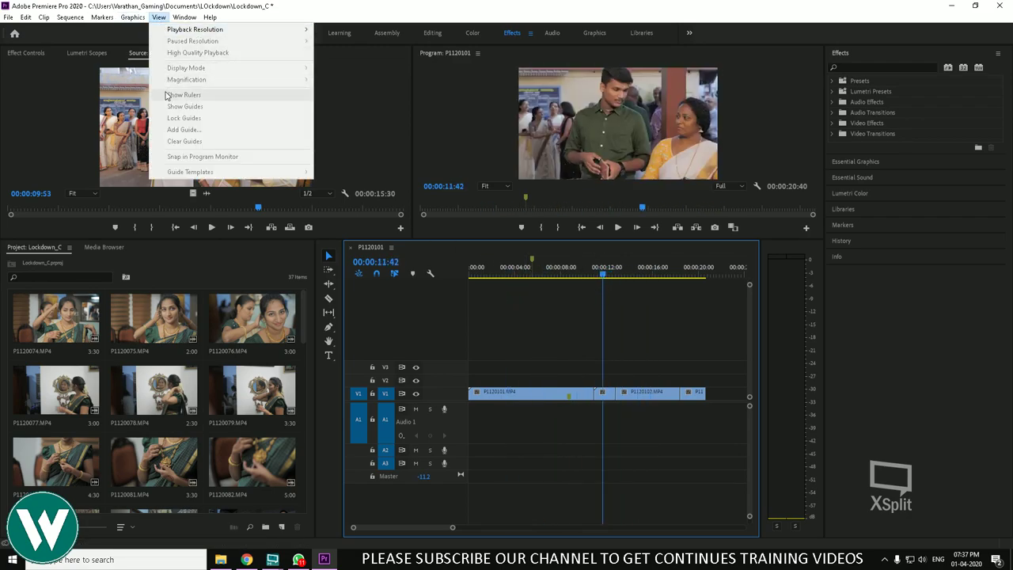
View the frame at 100% magnification, pan to the face with the Hand tool, then return to Fit
{"action": "left_click", "coordinate": [606, 282]}
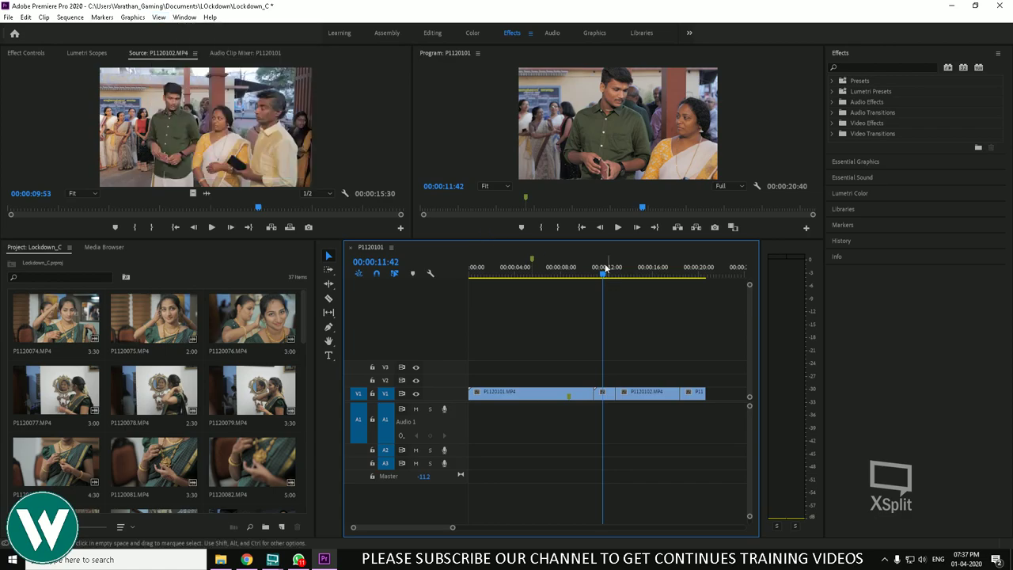
{"action": "left_click", "coordinate": [490, 152]}
{"action": "left_click", "coordinate": [159, 16]}
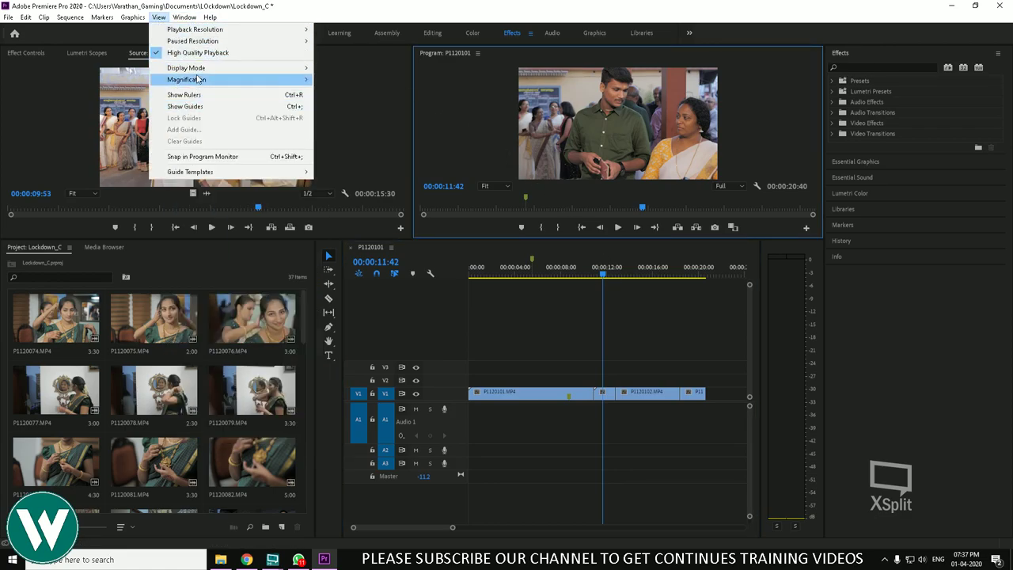
{"action": "mouse_move", "coordinate": [238, 80]}
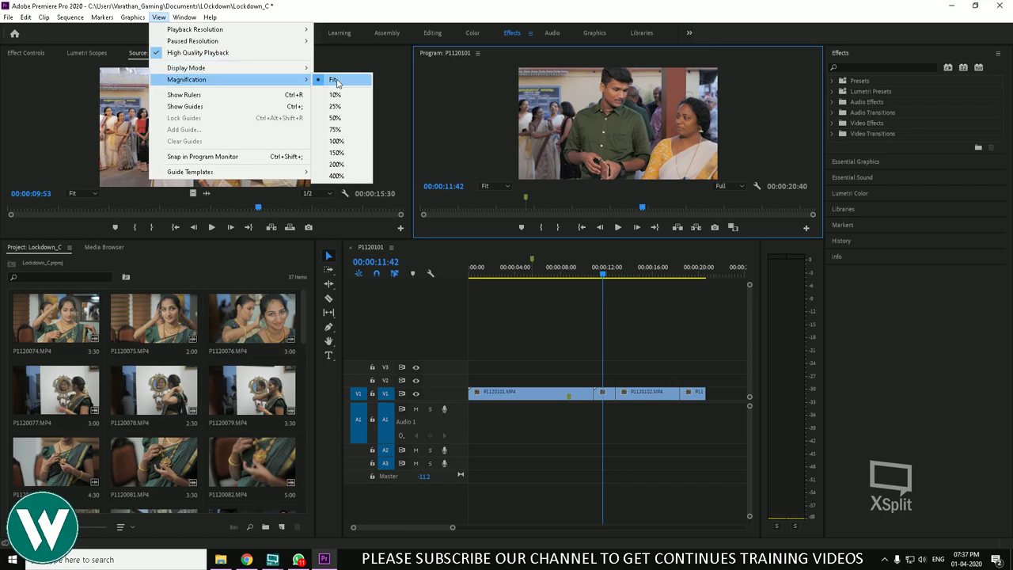
{"action": "left_click", "coordinate": [339, 141]}
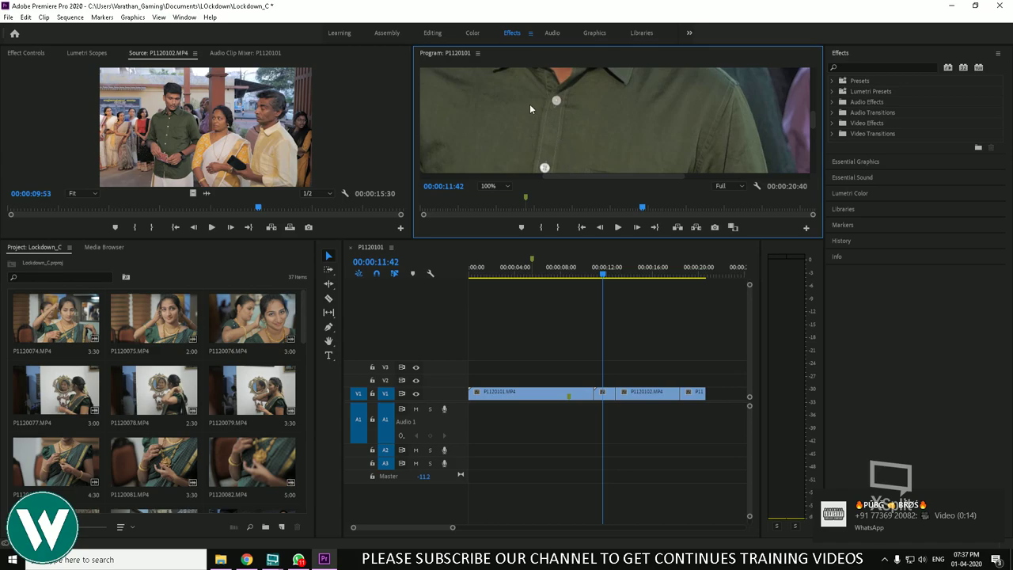
{"action": "left_click", "coordinate": [328, 340]}
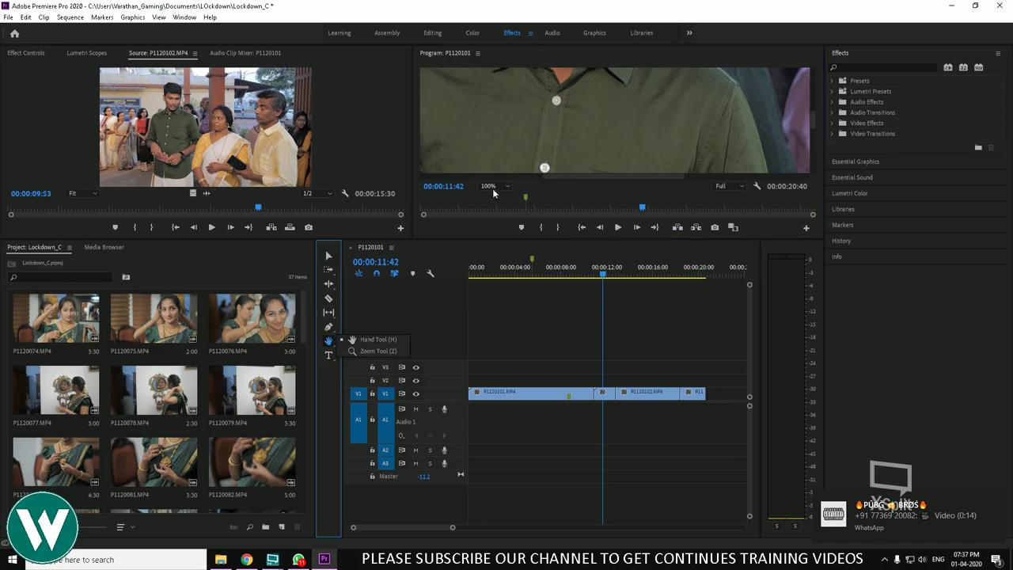
{"action": "left_click_drag", "start_coordinate": [540, 127], "coordinate": [574, 139]}
{"action": "left_click_drag", "start_coordinate": [628, 140], "coordinate": [531, 131]}
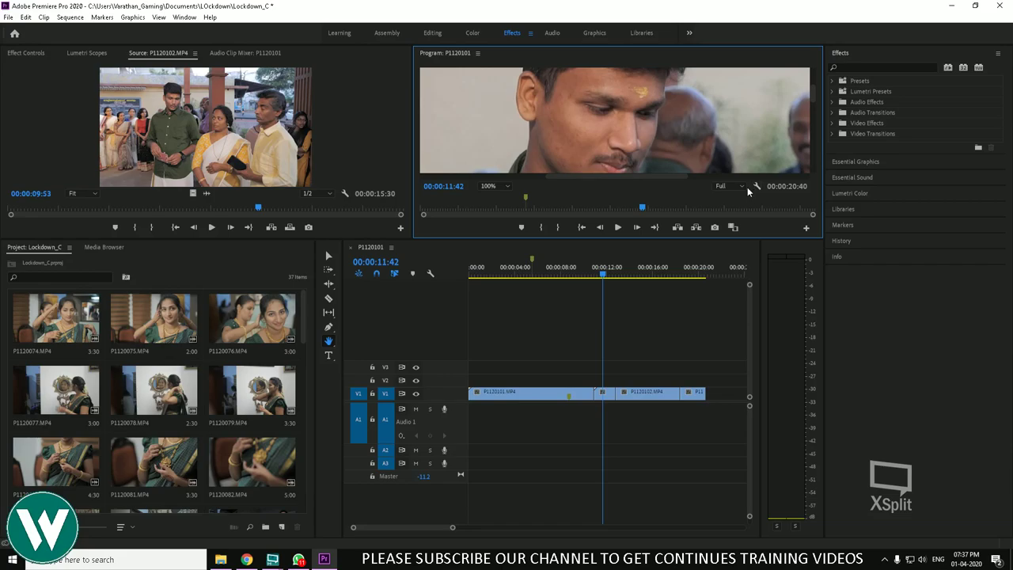
{"action": "left_click", "coordinate": [494, 187]}
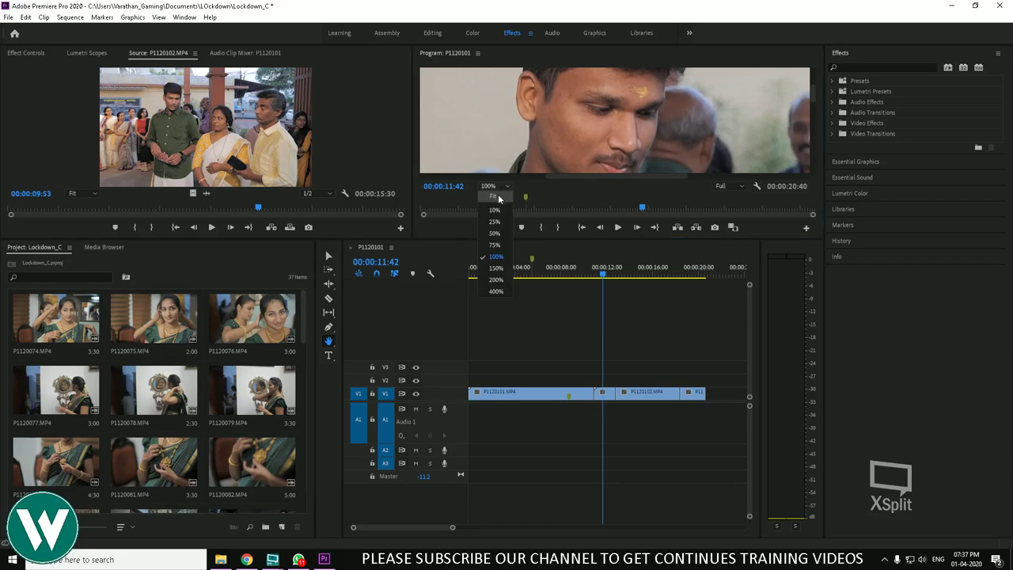
{"action": "left_click", "coordinate": [496, 197]}
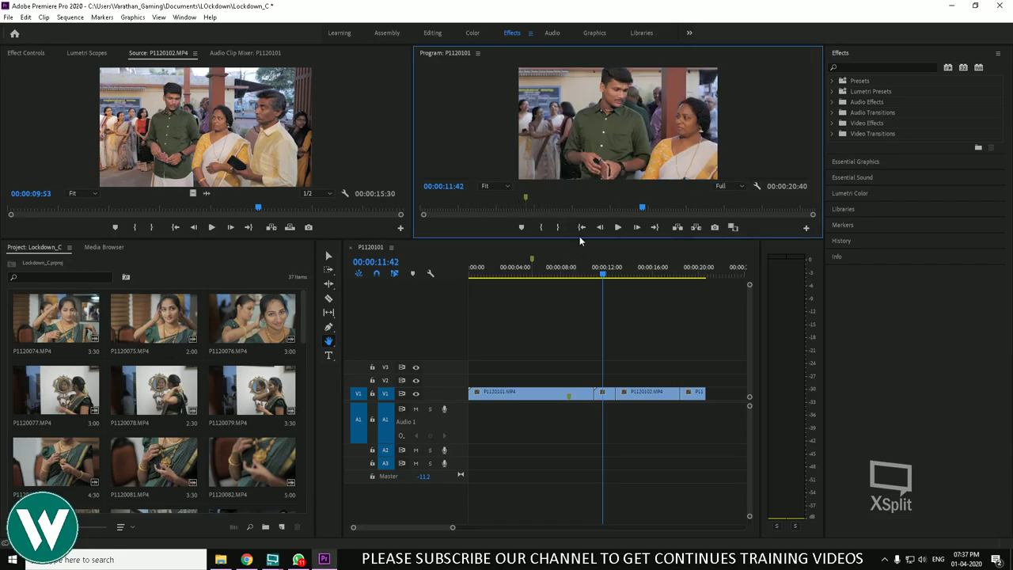
Enlarge the monitors by lowering the panel divider and show rulers on the Program monitor
{"action": "left_click_drag", "start_coordinate": [581, 240], "coordinate": [597, 335]}
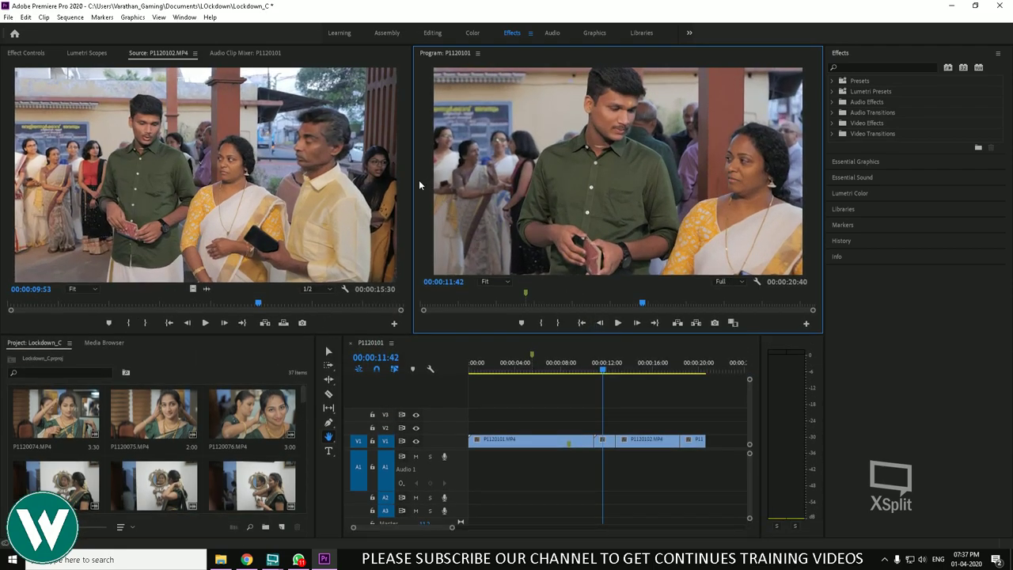
{"action": "left_click", "coordinate": [132, 17]}
{"action": "mouse_move", "coordinate": [159, 16]}
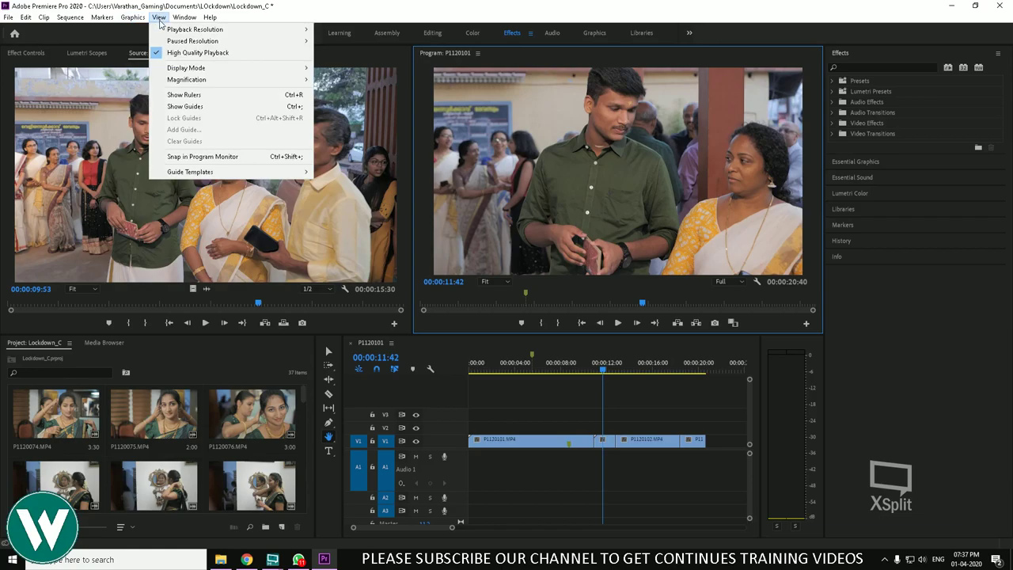
{"action": "left_click", "coordinate": [225, 100]}
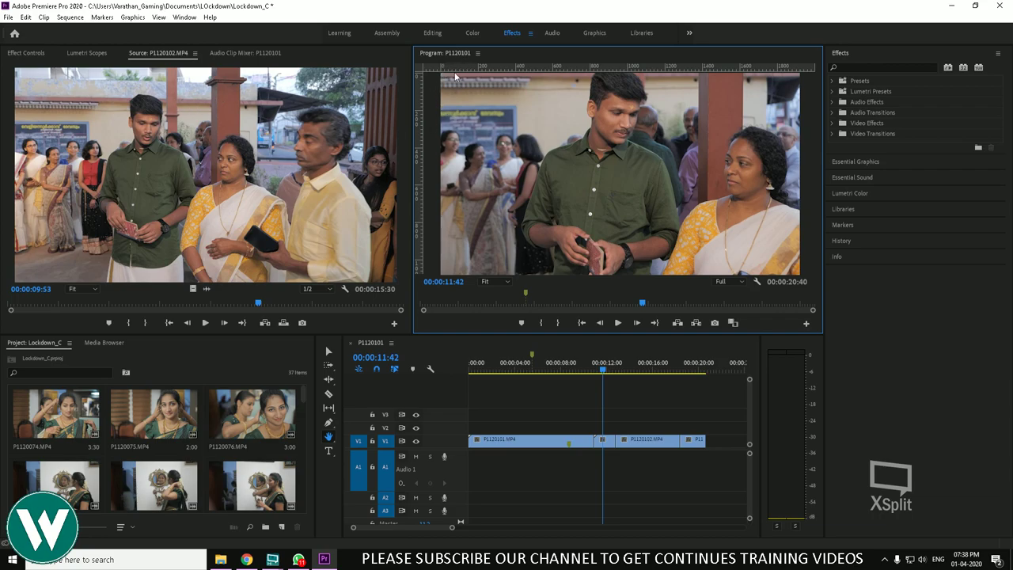
Drag out vertical guides near the left and right sides and a horizontal guide near the top
{"action": "left_click_drag", "start_coordinate": [423, 95], "coordinate": [476, 99]}
{"action": "left_click_drag", "start_coordinate": [501, 70], "coordinate": [475, 260]}
{"action": "left_click_drag", "start_coordinate": [420, 117], "coordinate": [775, 119]}
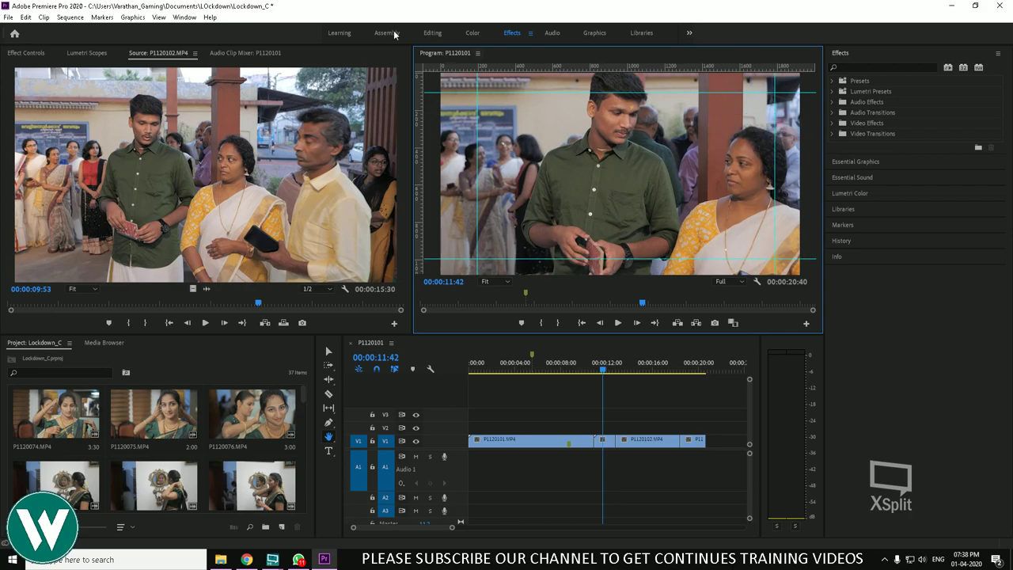
Lock the guides and add a horizontal guide across the middle of the frame
{"action": "left_click", "coordinate": [159, 16]}
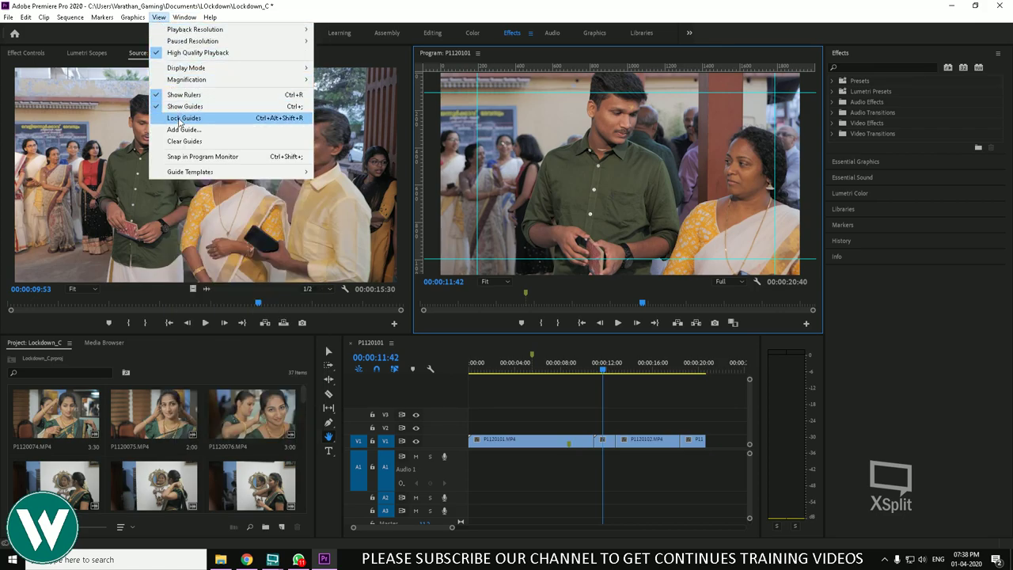
{"action": "left_click", "coordinate": [179, 118]}
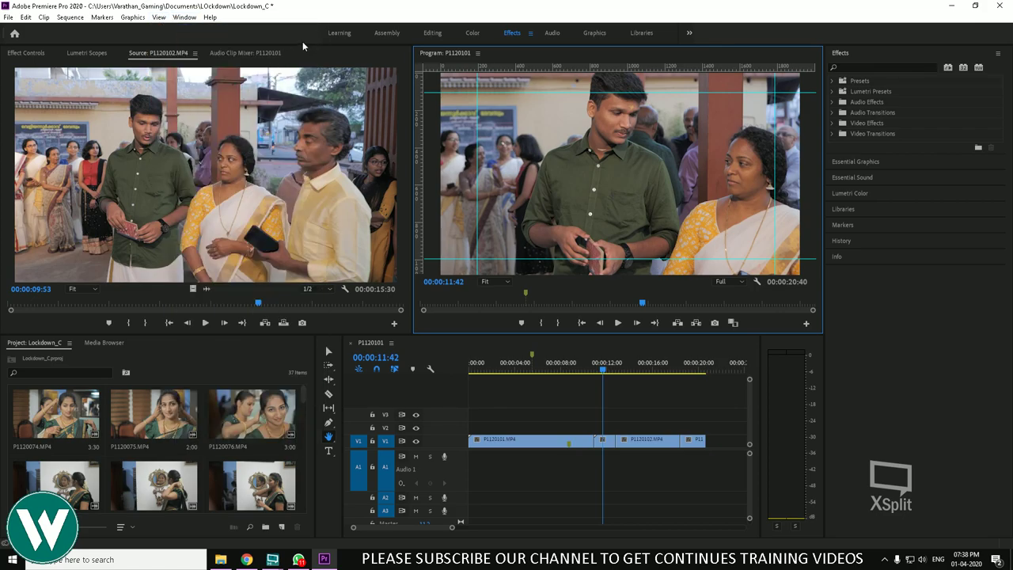
{"action": "left_click", "coordinate": [162, 18]}
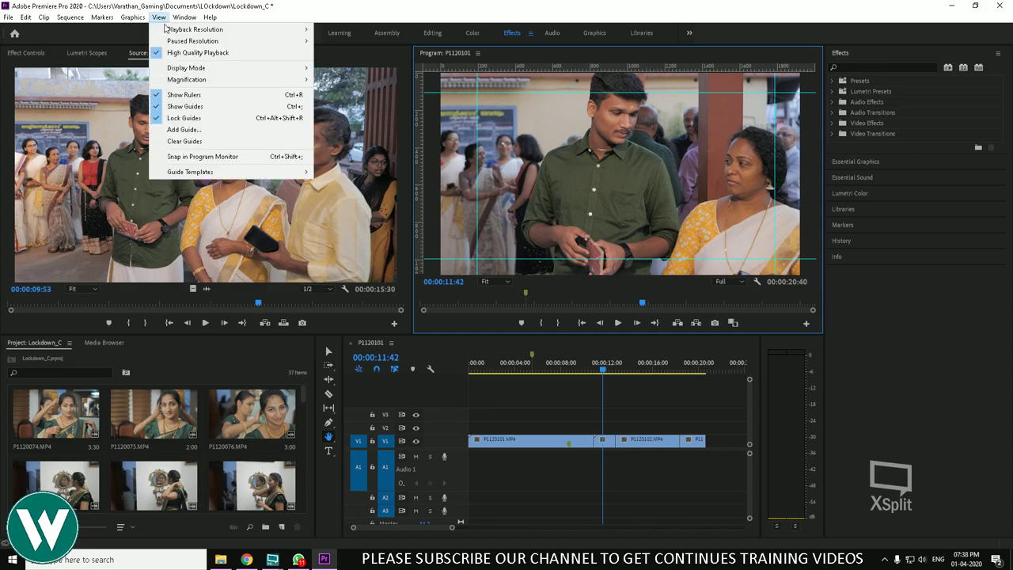
{"action": "left_click", "coordinate": [428, 131]}
{"action": "left_click", "coordinate": [159, 17]}
{"action": "left_click", "coordinate": [473, 141]}
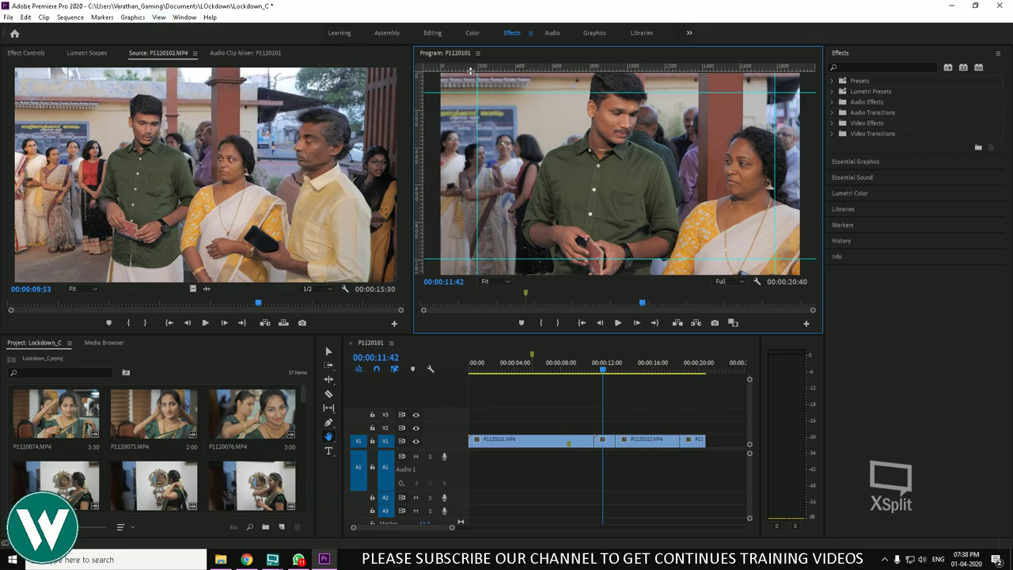
{"action": "left_click_drag", "start_coordinate": [471, 71], "coordinate": [482, 168]}
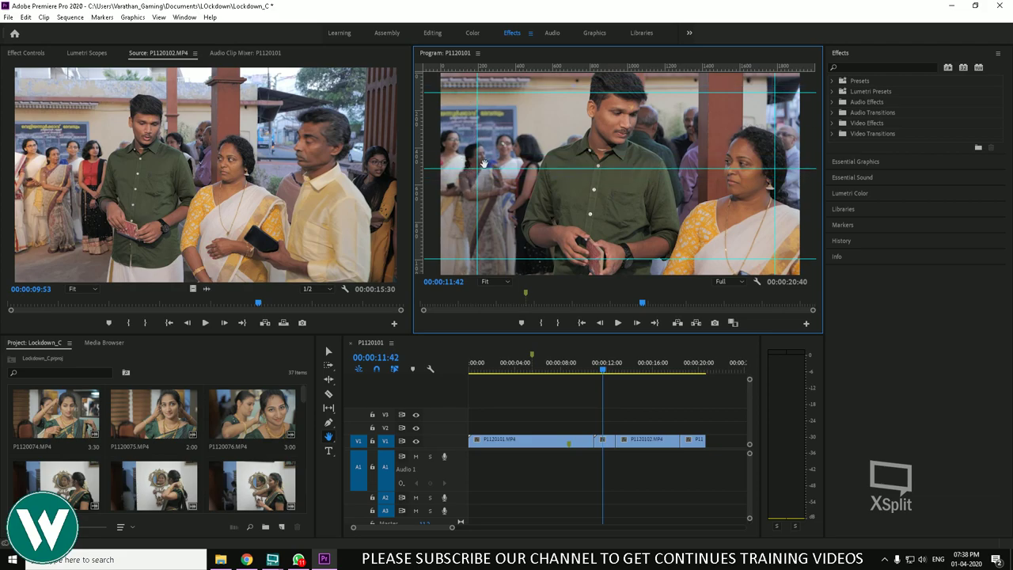
Unlock the guides and clear all guides from the Program monitor
{"action": "left_click", "coordinate": [158, 17]}
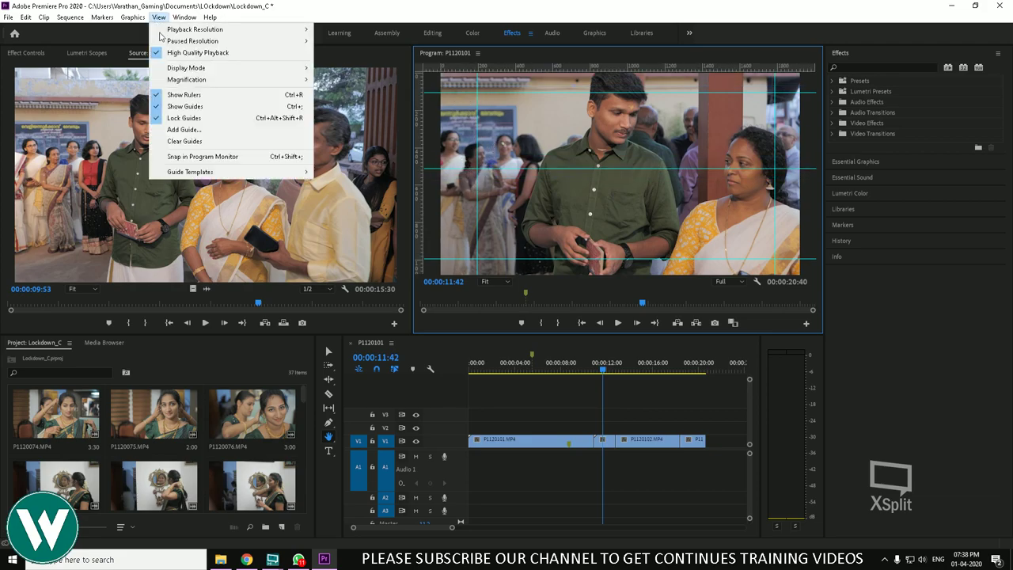
{"action": "left_click", "coordinate": [158, 119]}
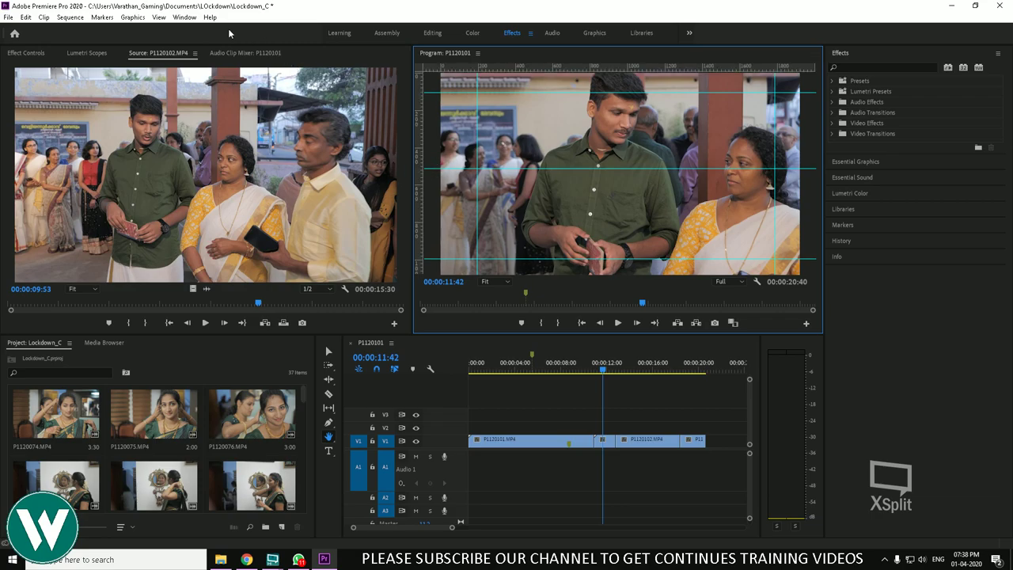
{"action": "left_click", "coordinate": [159, 17]}
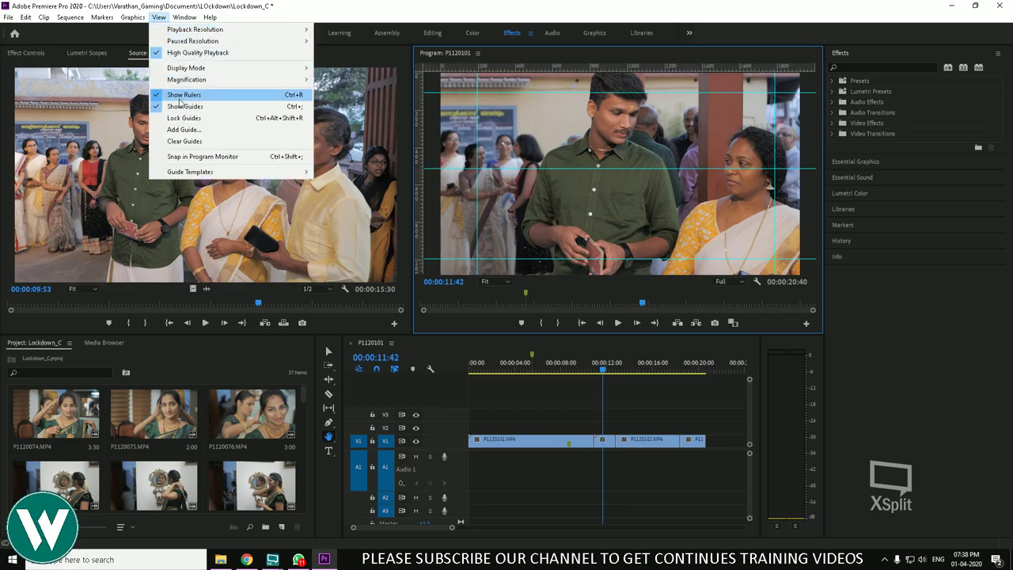
{"action": "left_click", "coordinate": [199, 143]}
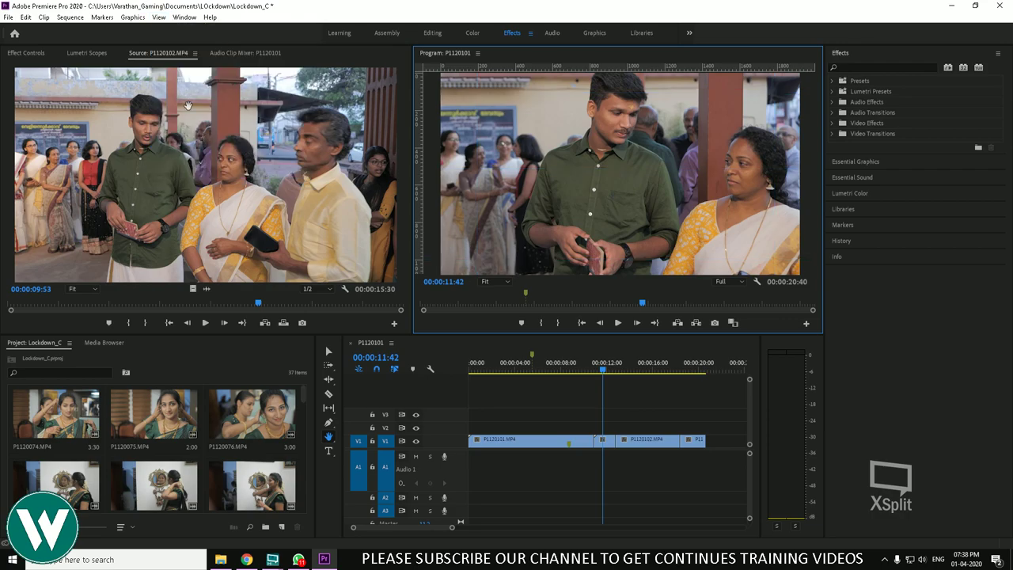
Add a vertical guide at position 20 with Percent units through View > Add Guide
{"action": "left_click", "coordinate": [158, 16]}
{"action": "left_click", "coordinate": [174, 130]}
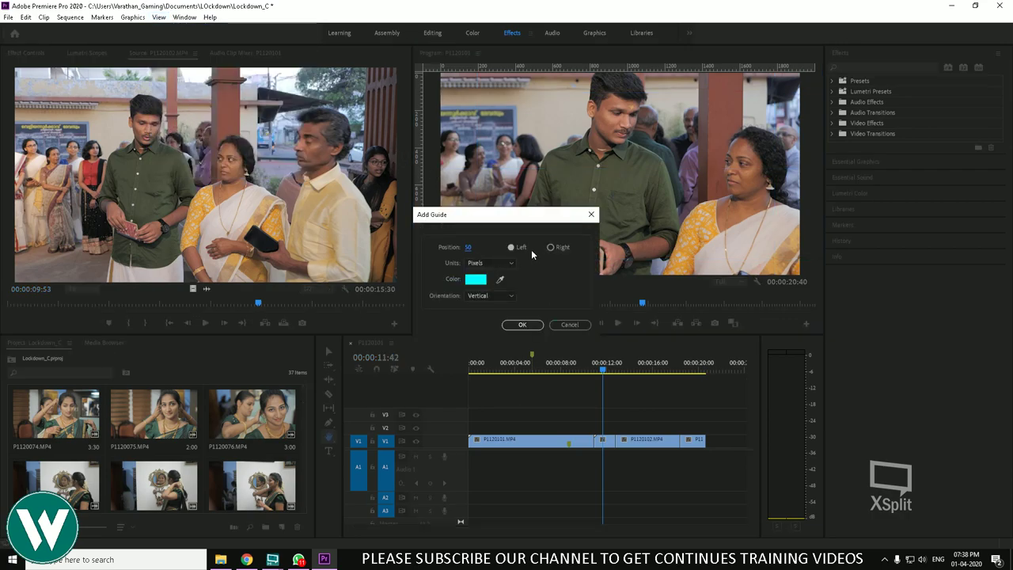
{"action": "left_click", "coordinate": [493, 263]}
{"action": "left_click", "coordinate": [494, 284]}
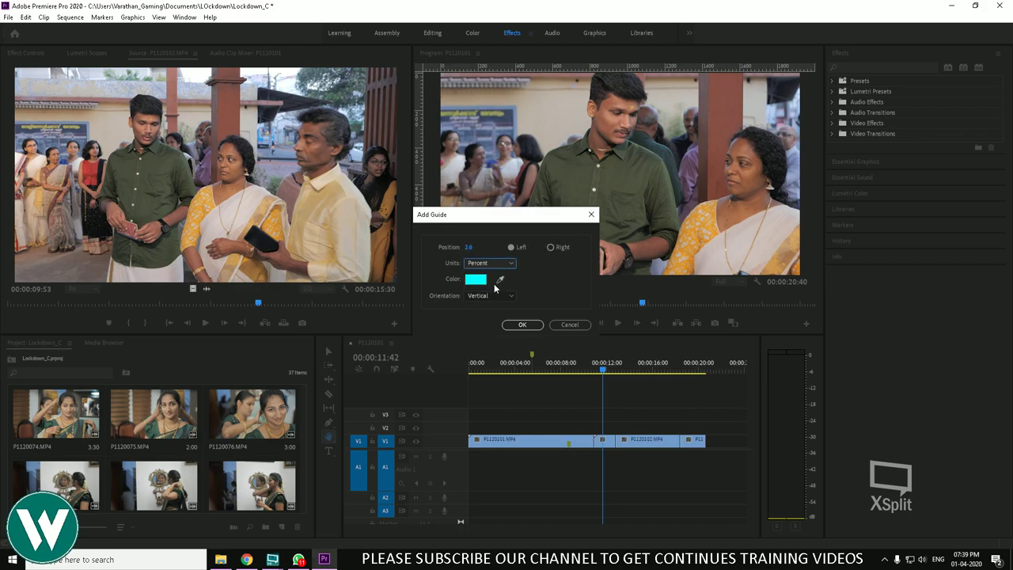
{"action": "left_click", "coordinate": [468, 247]}
{"action": "left_click", "coordinate": [475, 248]}
{"action": "type", "text": "20"}
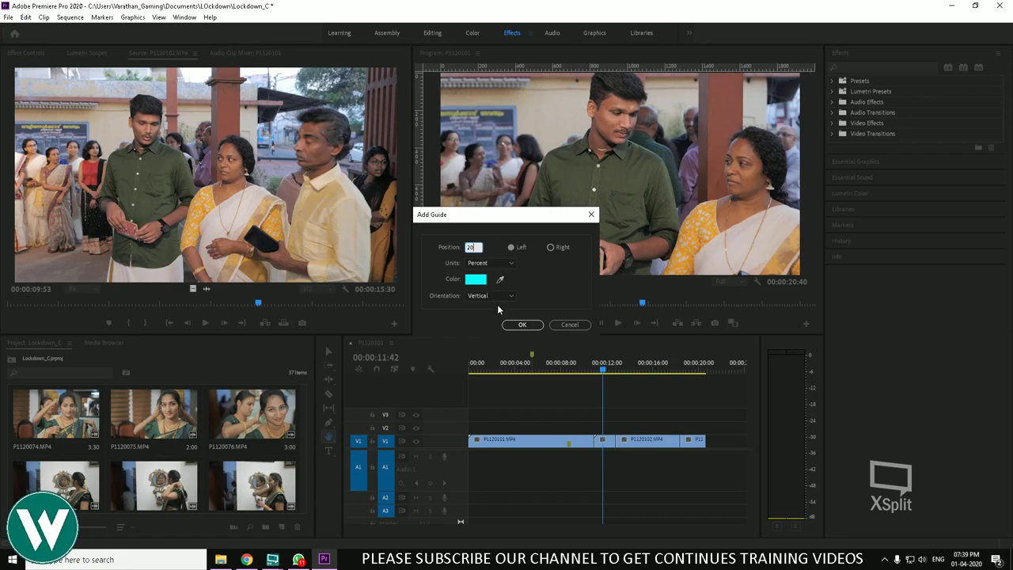
{"action": "left_click", "coordinate": [522, 324]}
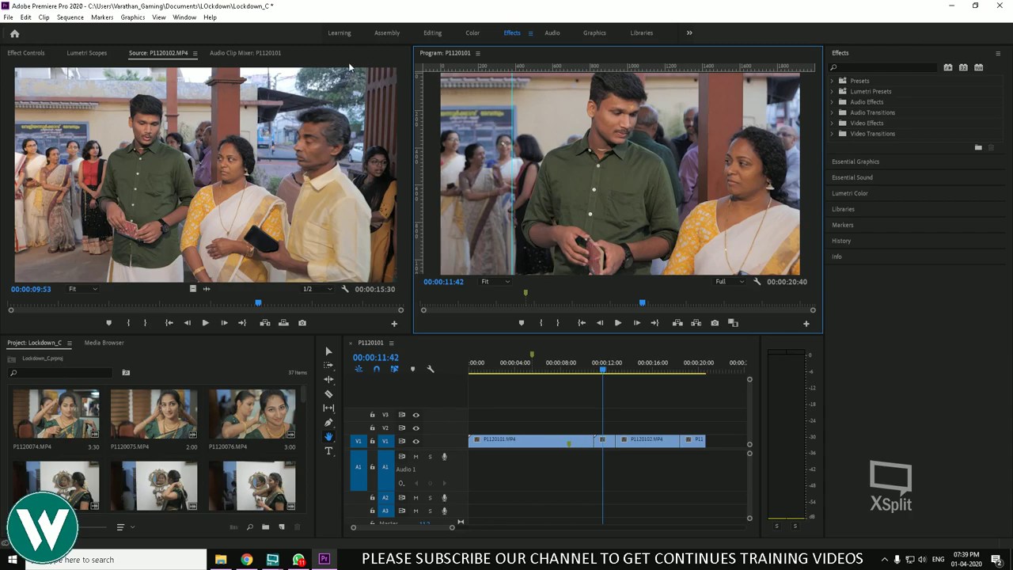
Clear the 20 percent vertical guide and toggle Snap in Program Monitor
{"action": "left_click", "coordinate": [161, 17]}
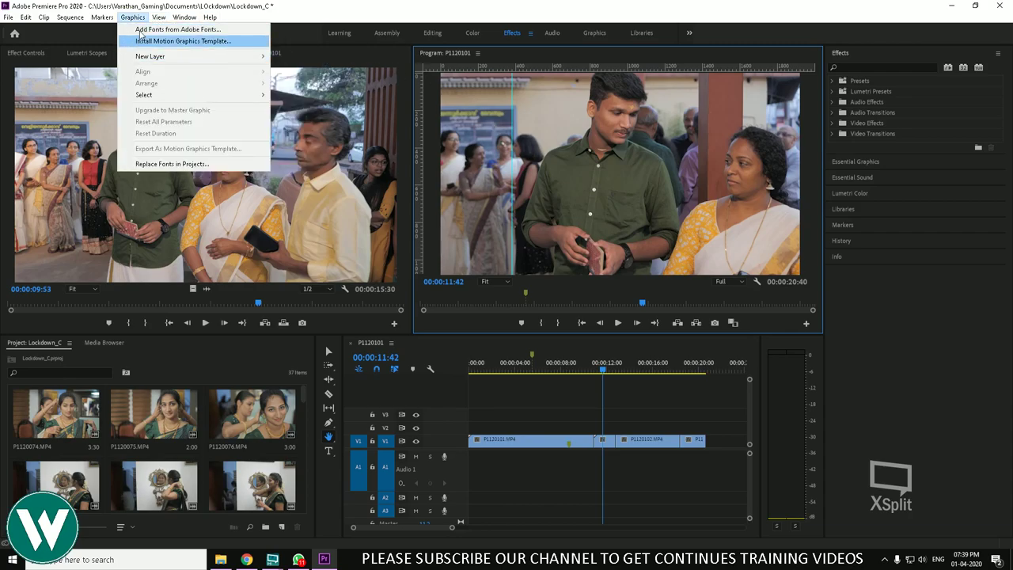
{"action": "left_click", "coordinate": [190, 141]}
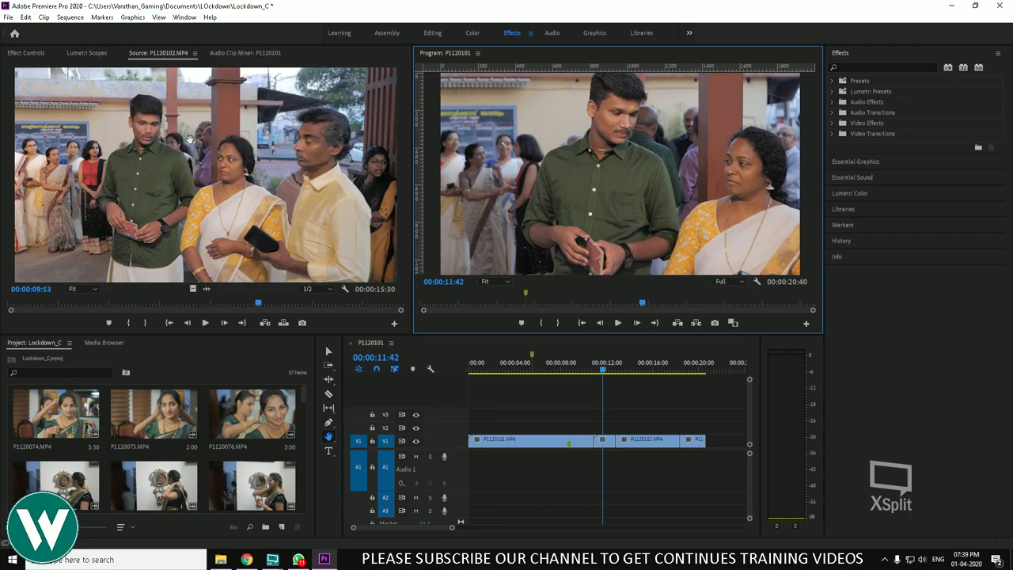
{"action": "left_click", "coordinate": [158, 19]}
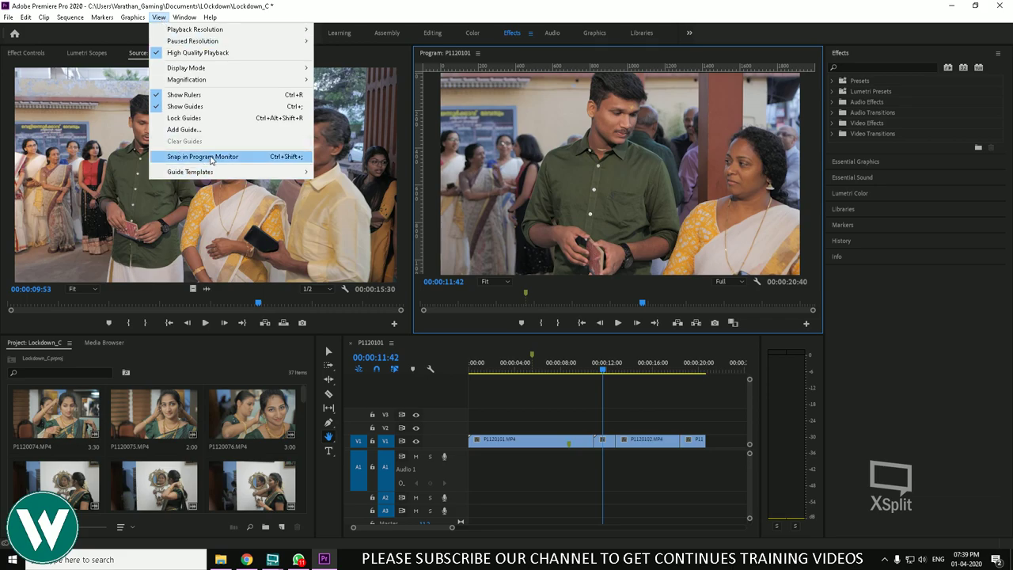
{"action": "left_click", "coordinate": [212, 157]}
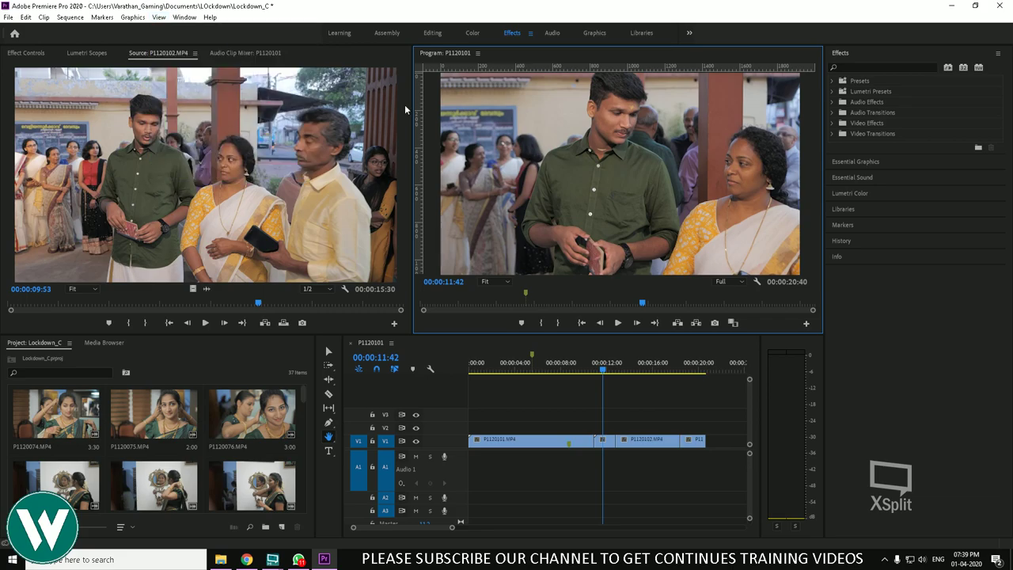
Check the Source monitor's view options, then move the Program playhead to 00:00:07:34
{"action": "left_click", "coordinate": [401, 60]}
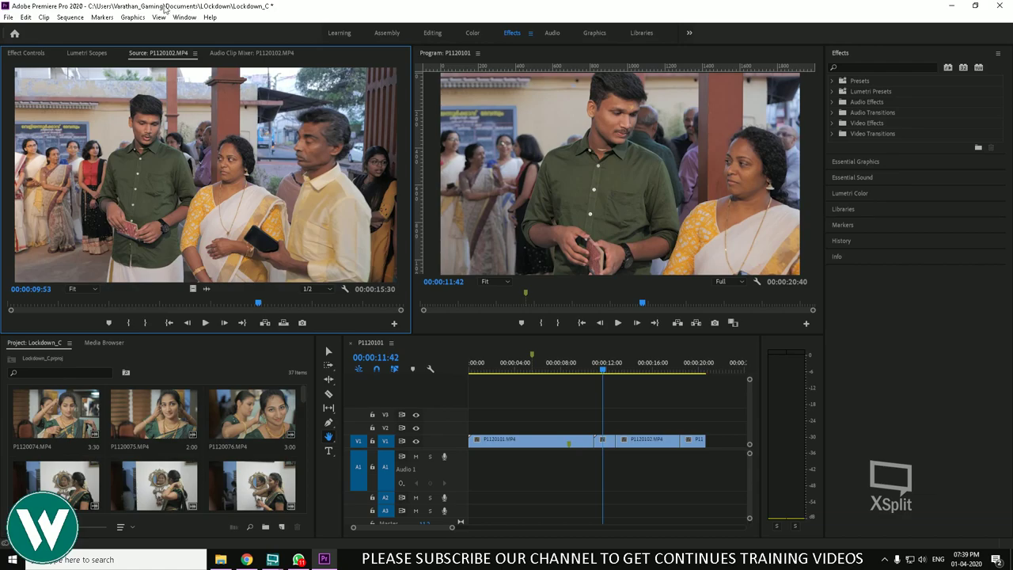
{"action": "left_click", "coordinate": [159, 17]}
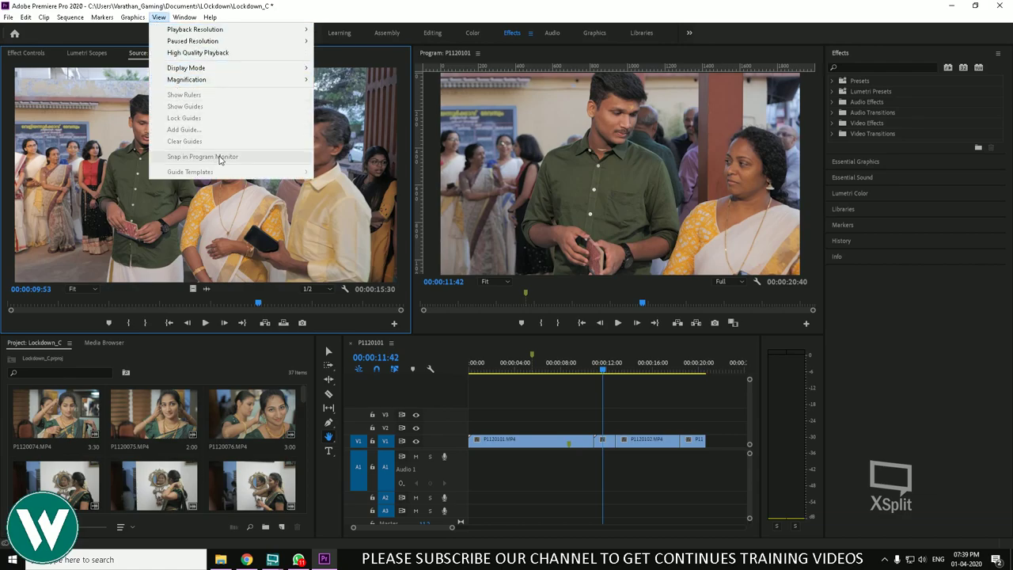
{"action": "left_click", "coordinate": [491, 59]}
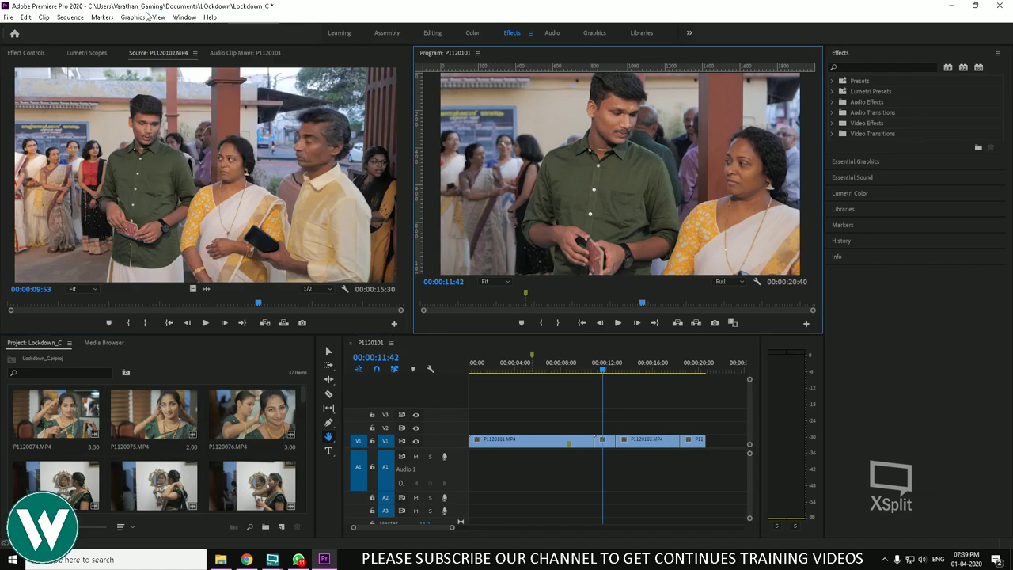
{"action": "left_click", "coordinate": [159, 17]}
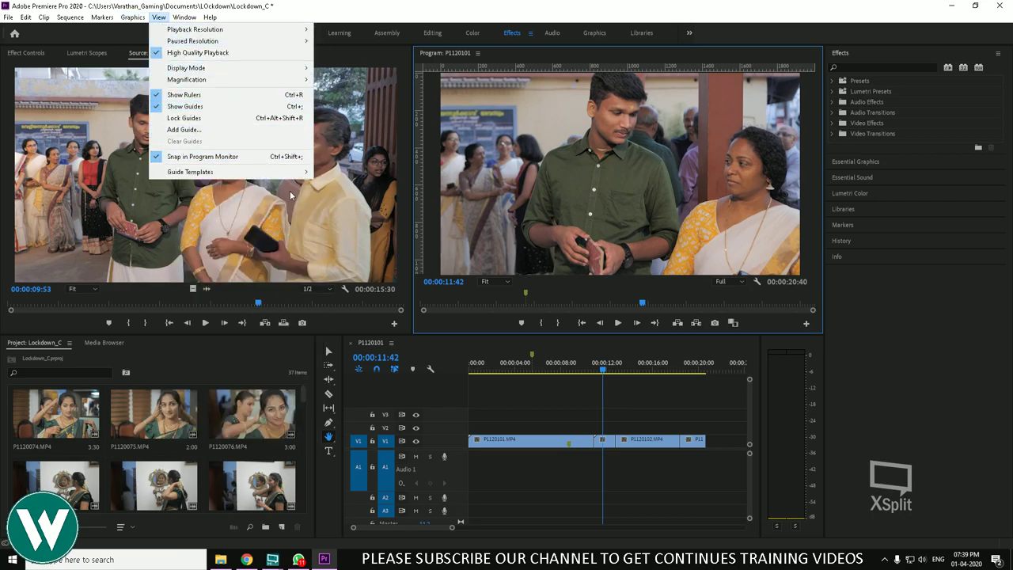
{"action": "left_click_drag", "start_coordinate": [516, 362], "coordinate": [555, 363]}
Hide the rulers around the Program monitor image
{"action": "left_click", "coordinate": [159, 16]}
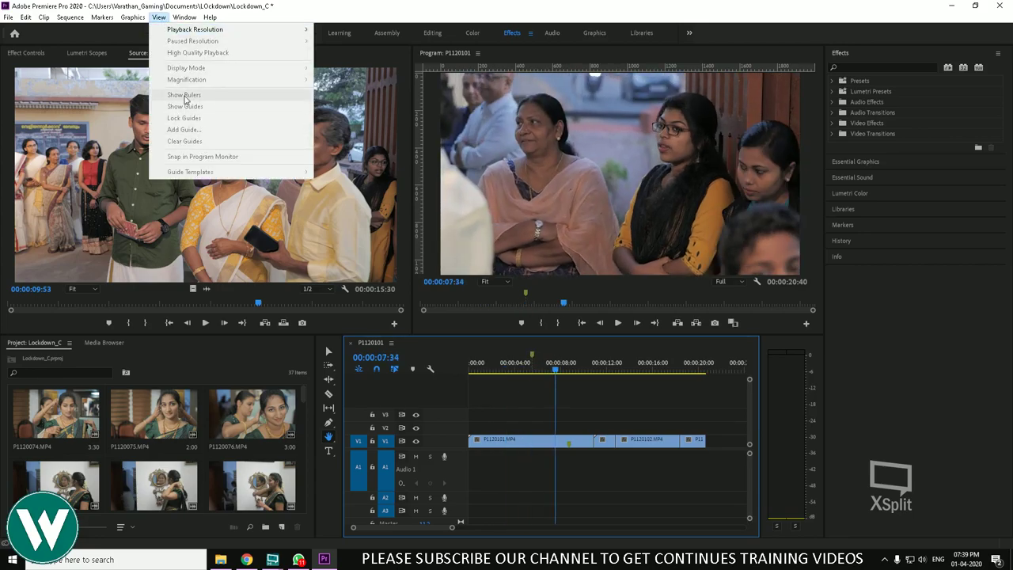
{"action": "left_click", "coordinate": [423, 165]}
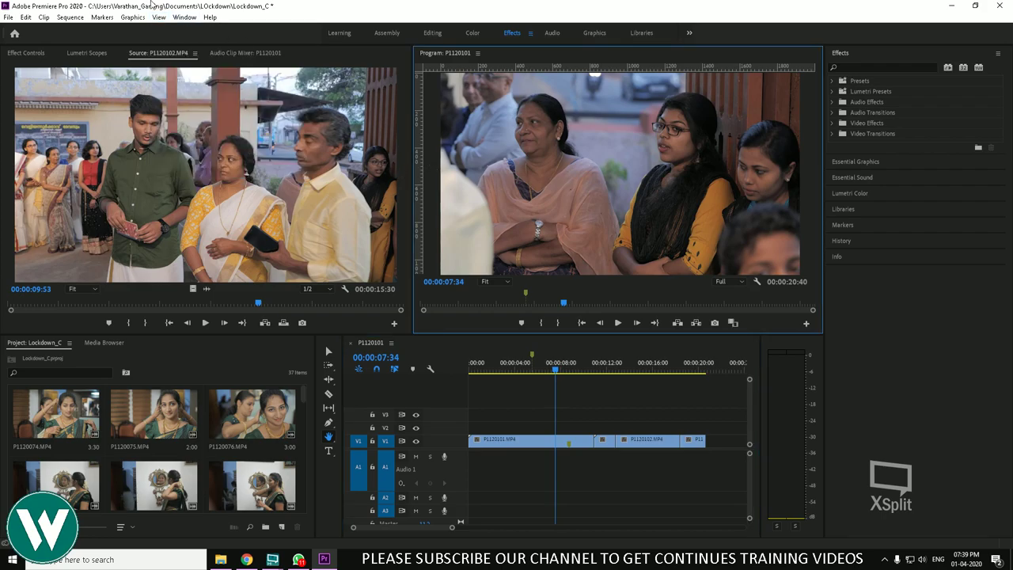
{"action": "left_click", "coordinate": [159, 16]}
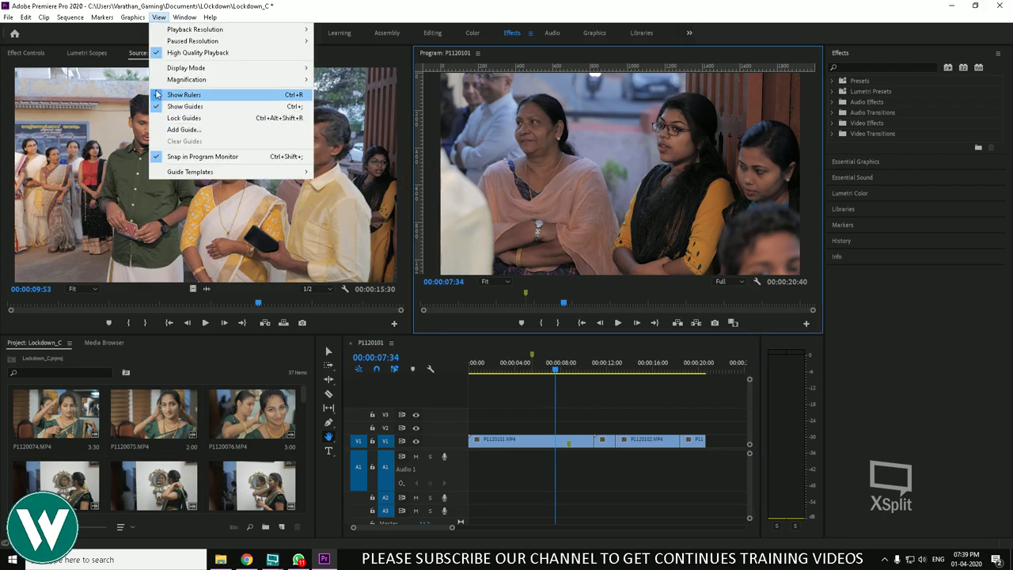
{"action": "left_click", "coordinate": [156, 94]}
Turn guides back on and apply the Safe Margins guide template to the Program monitor
{"action": "left_click", "coordinate": [176, 18]}
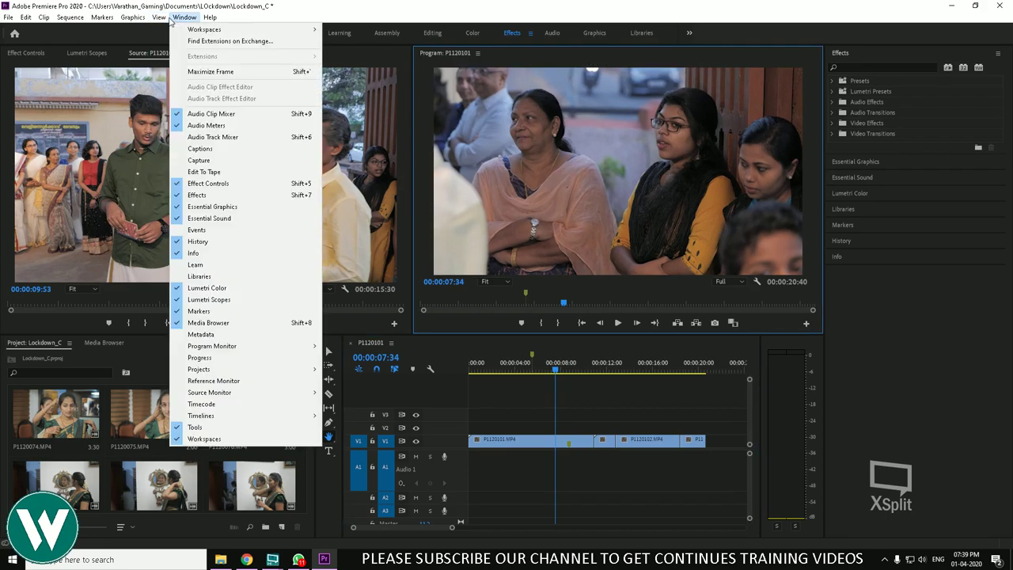
{"action": "mouse_move", "coordinate": [159, 16]}
{"action": "left_click", "coordinate": [156, 108]}
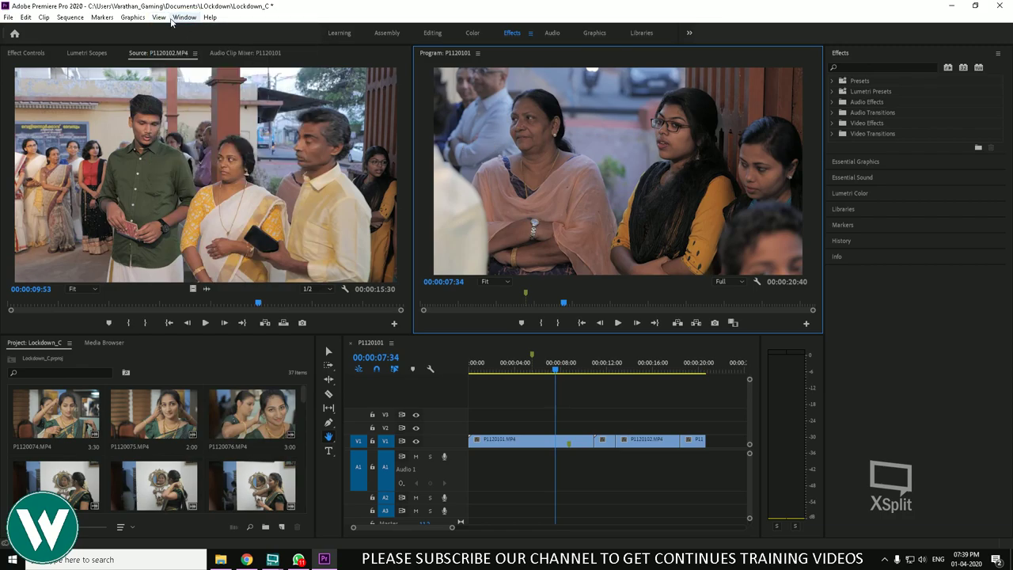
{"action": "left_click", "coordinate": [158, 16]}
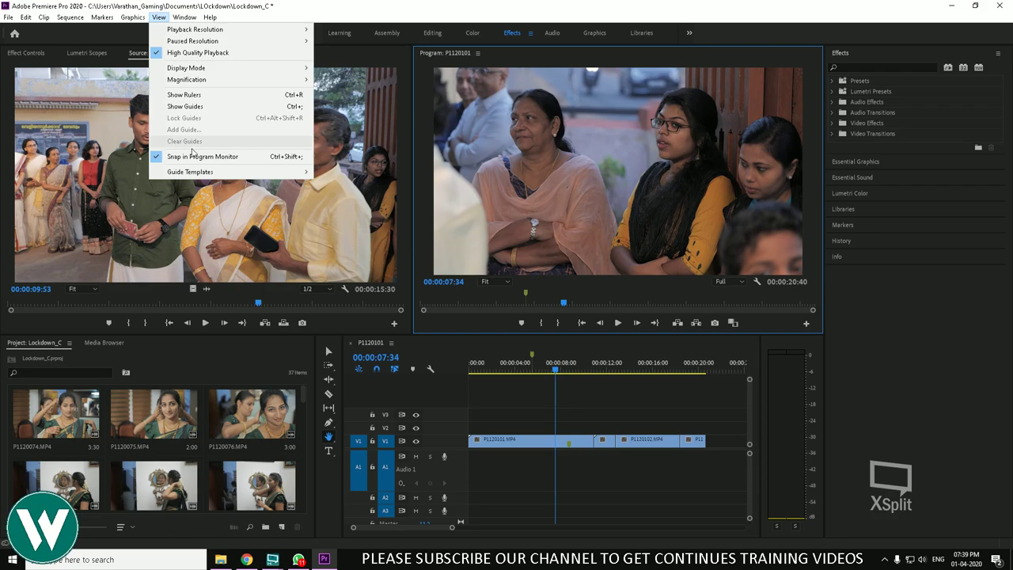
{"action": "mouse_move", "coordinate": [201, 174]}
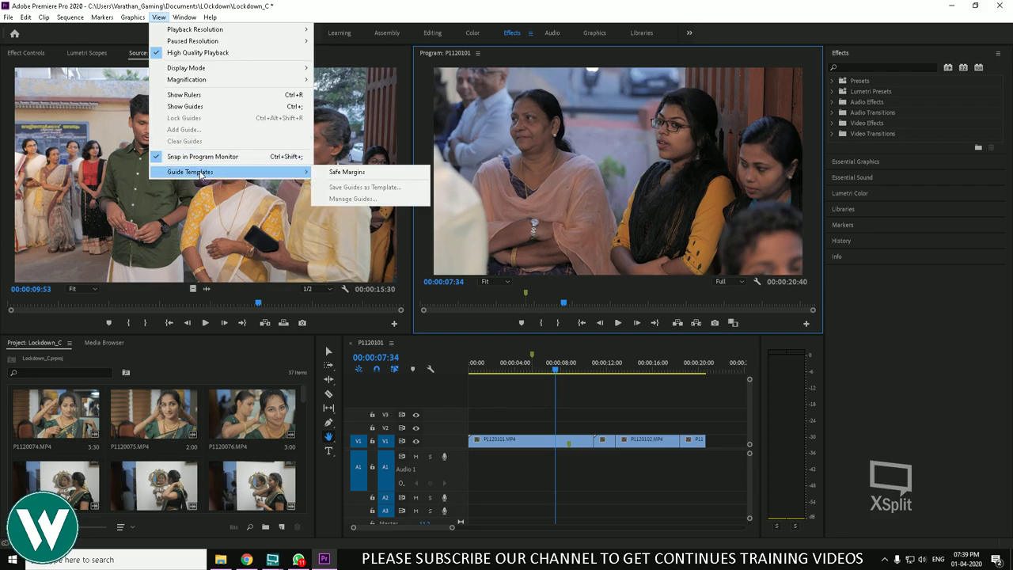
{"action": "left_click", "coordinate": [352, 172]}
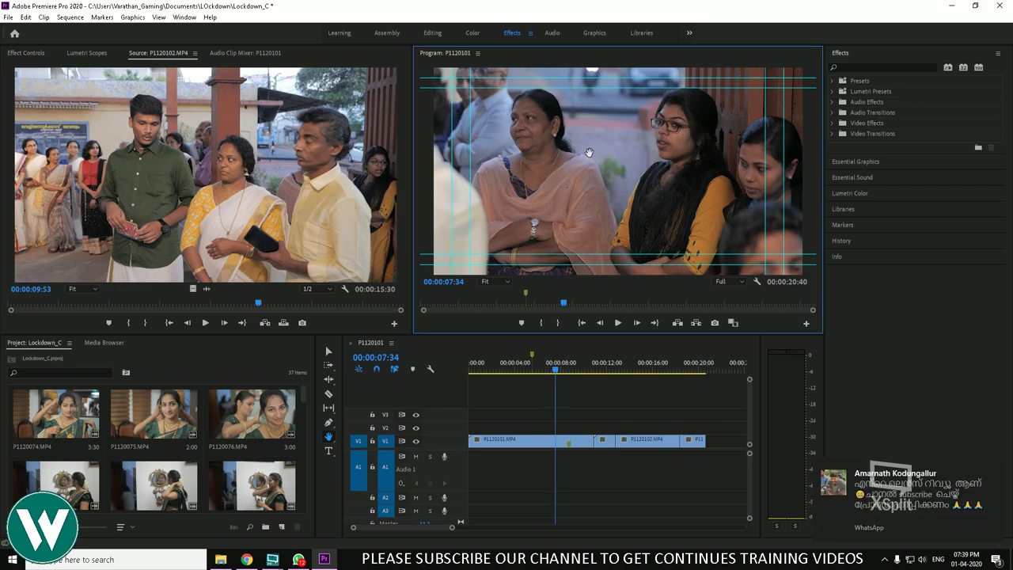
Bring up the Window menu's list of available workspaces
{"action": "left_click", "coordinate": [162, 19]}
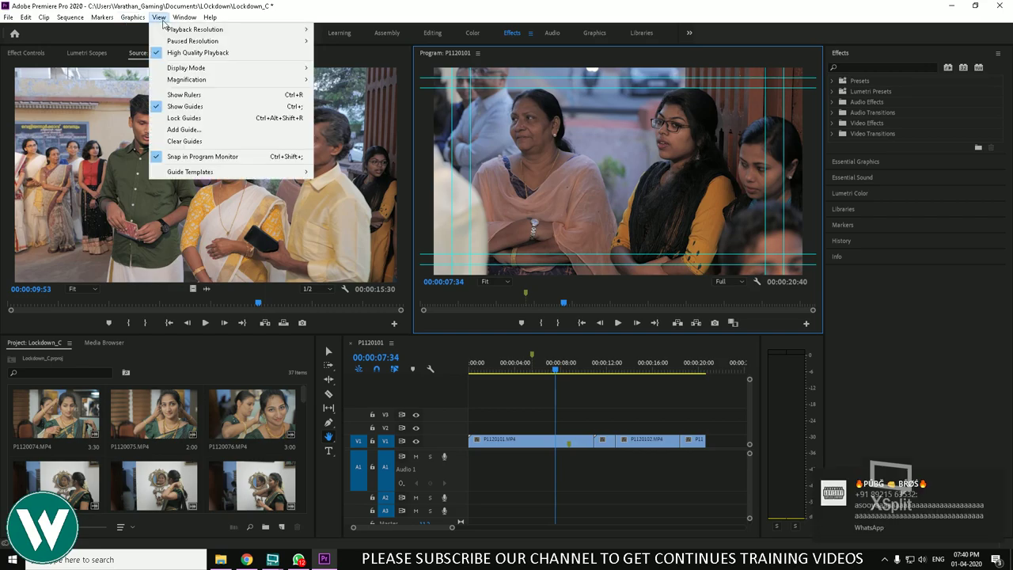
{"action": "mouse_move", "coordinate": [190, 11]}
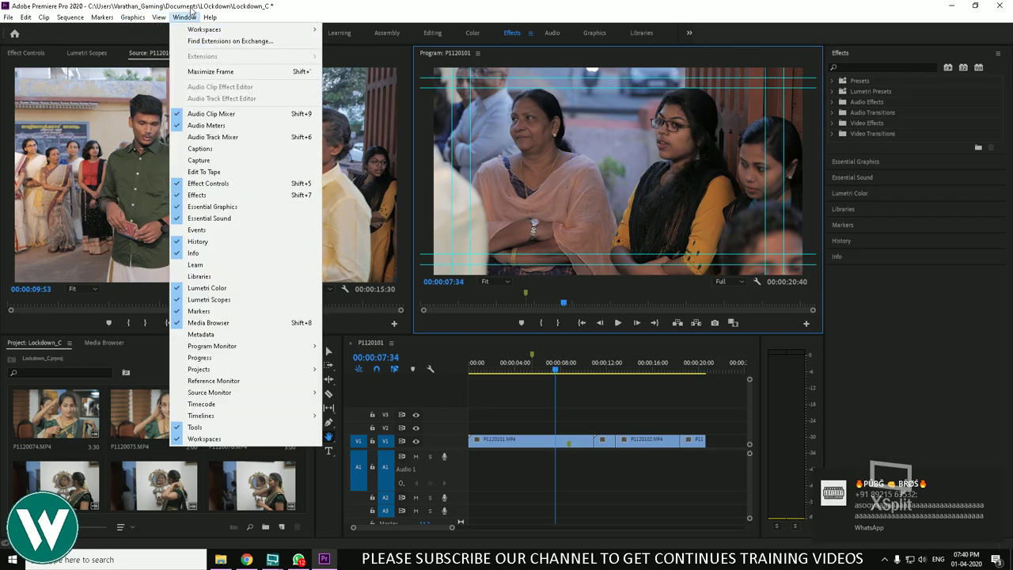
{"action": "mouse_move", "coordinate": [190, 30]}
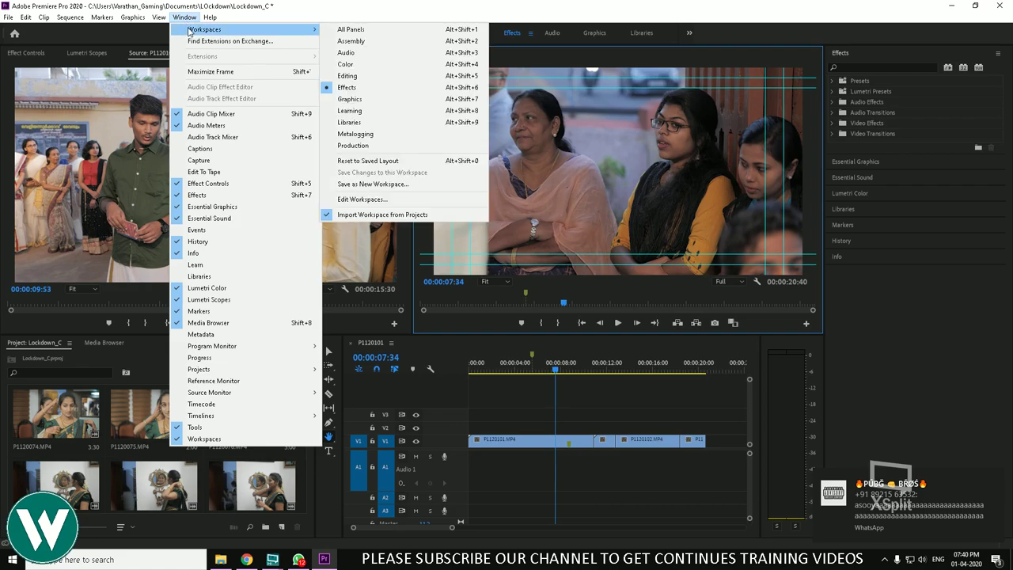
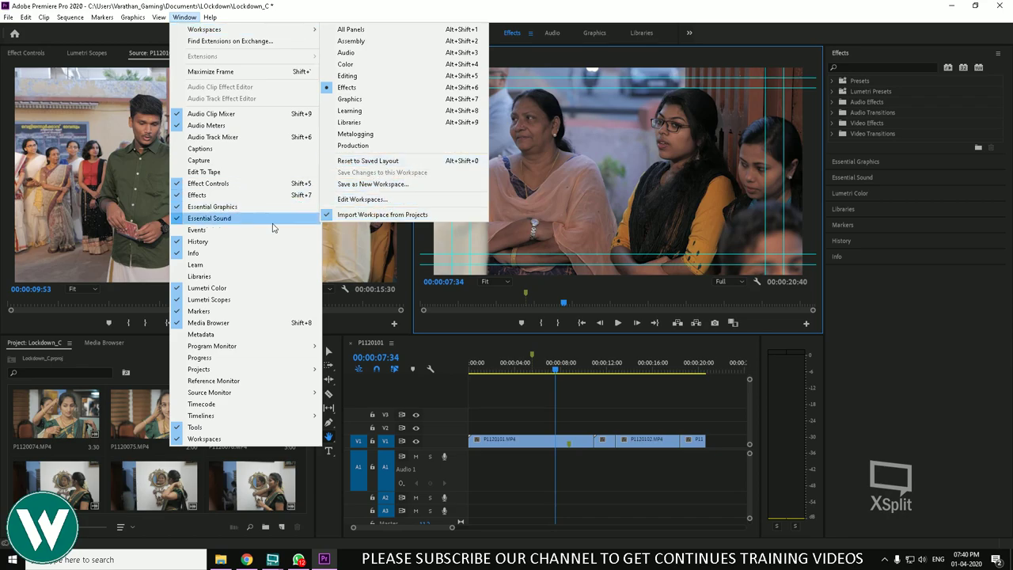
Switch to the Assembly workspace and show the Audio Clip Mixer for sequence P1120101
{"action": "left_click", "coordinate": [571, 429]}
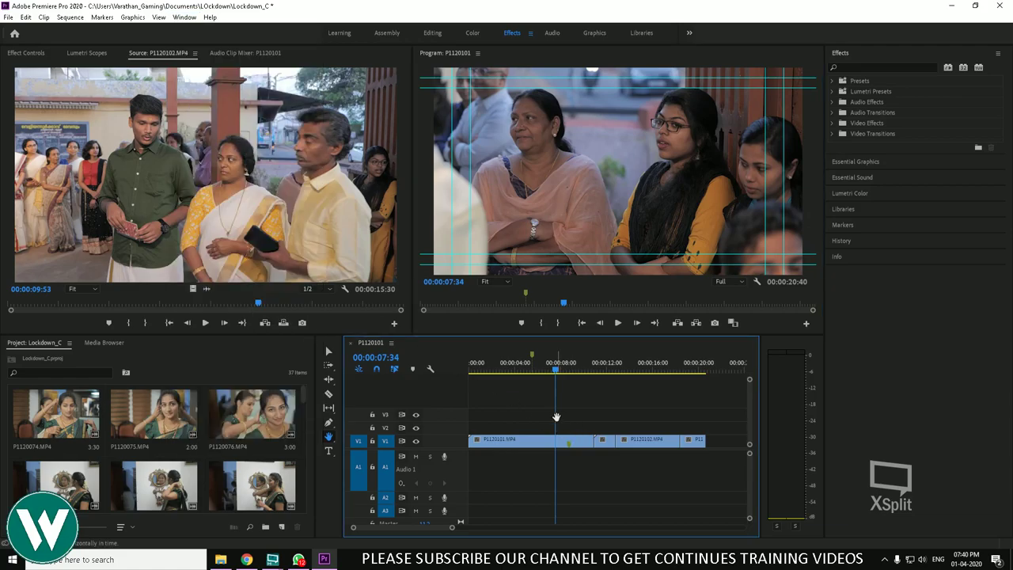
{"action": "left_click", "coordinate": [387, 34]}
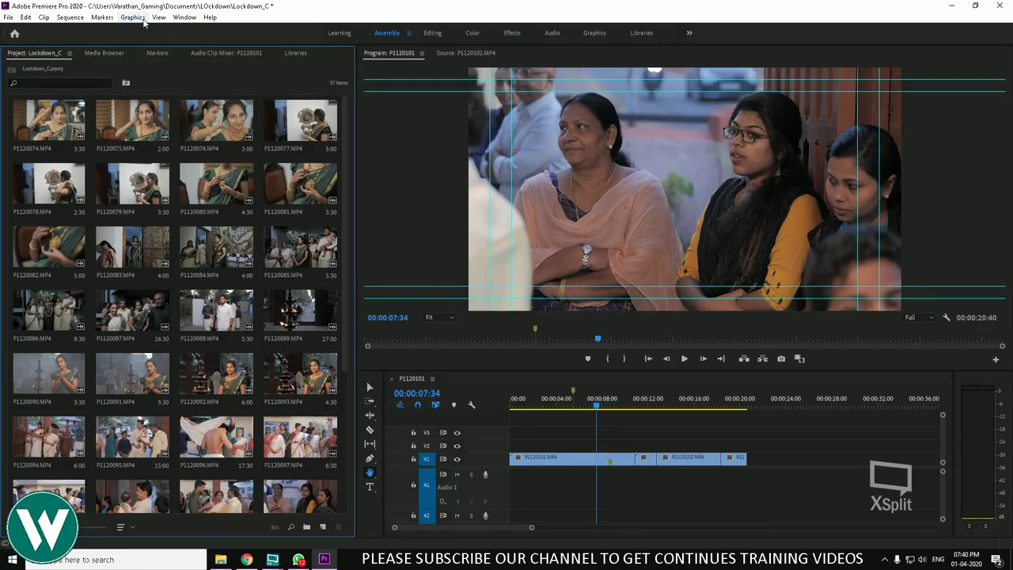
{"action": "left_click", "coordinate": [132, 17]}
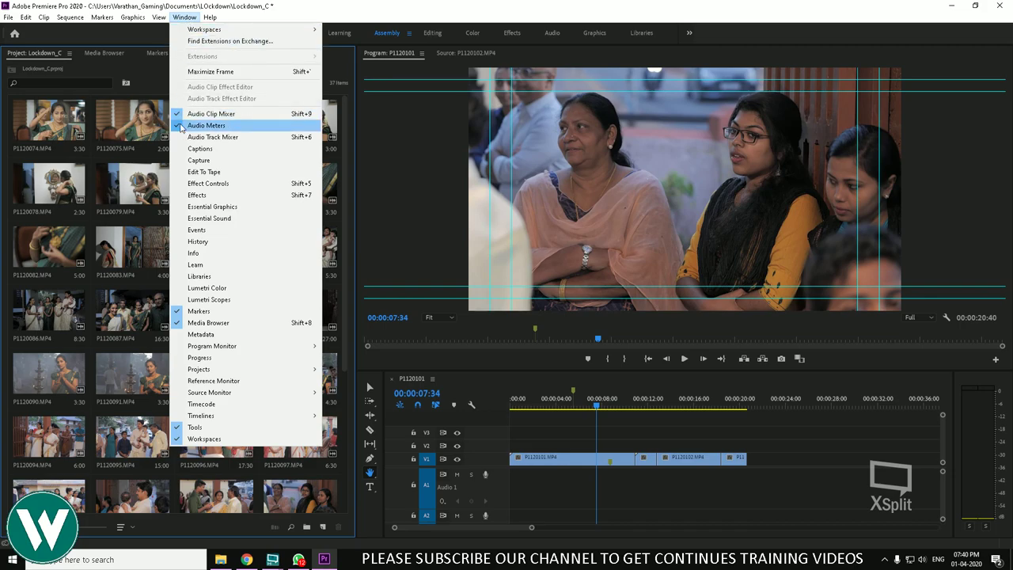
{"action": "left_click", "coordinate": [181, 128]}
{"action": "left_click", "coordinate": [185, 17]}
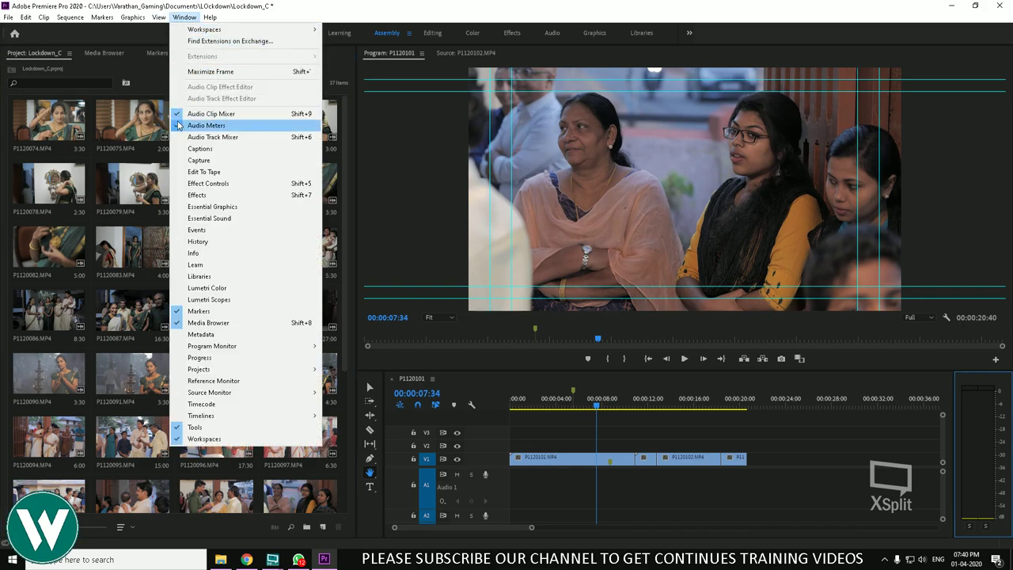
{"action": "left_click", "coordinate": [179, 114]}
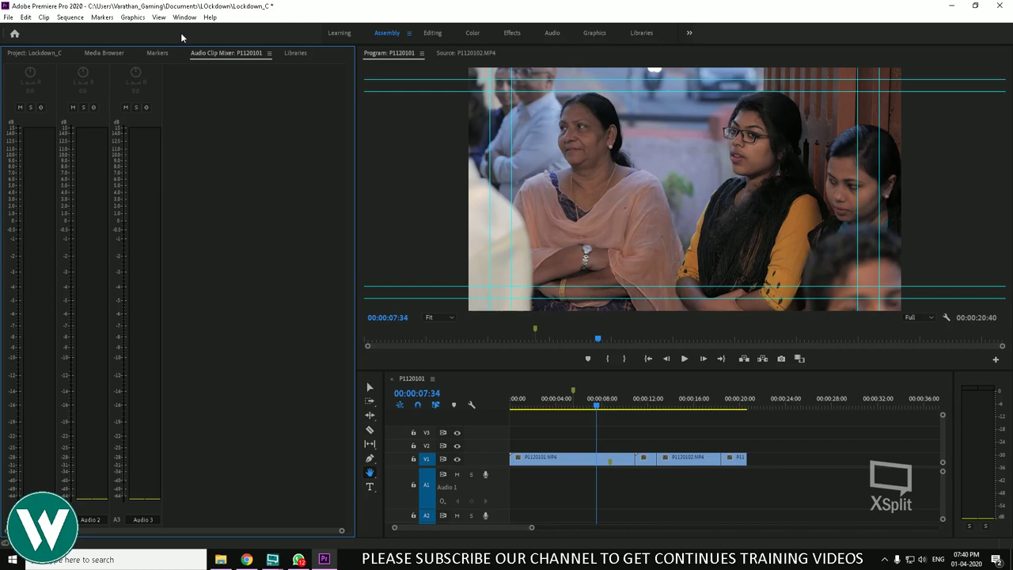
Close the Audio Clip Mixer, Libraries and Markers panels, leaving the Media Browser open
{"action": "left_click", "coordinate": [184, 16]}
{"action": "left_click", "coordinate": [181, 114]}
{"action": "right_click", "coordinate": [219, 54]}
{"action": "left_click", "coordinate": [228, 60]}
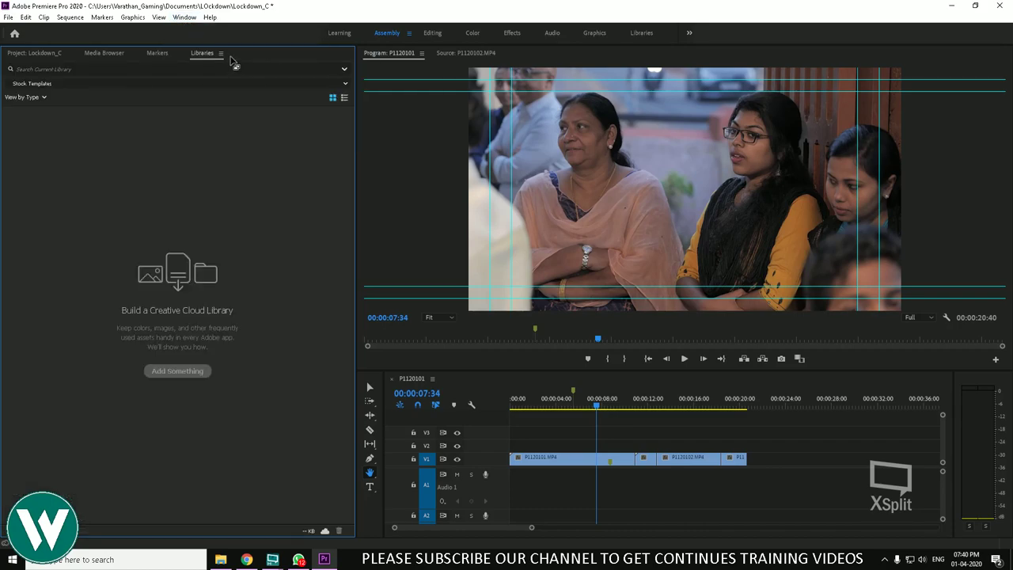
{"action": "right_click", "coordinate": [201, 54]}
{"action": "left_click", "coordinate": [219, 61]}
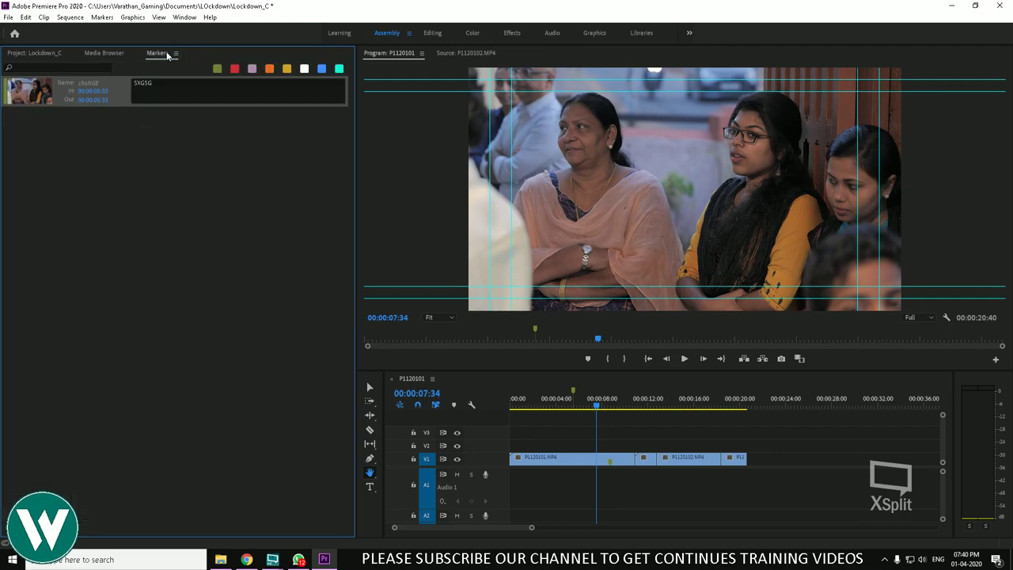
{"action": "right_click", "coordinate": [168, 54]}
{"action": "left_click", "coordinate": [179, 61]}
{"action": "right_click", "coordinate": [107, 55]}
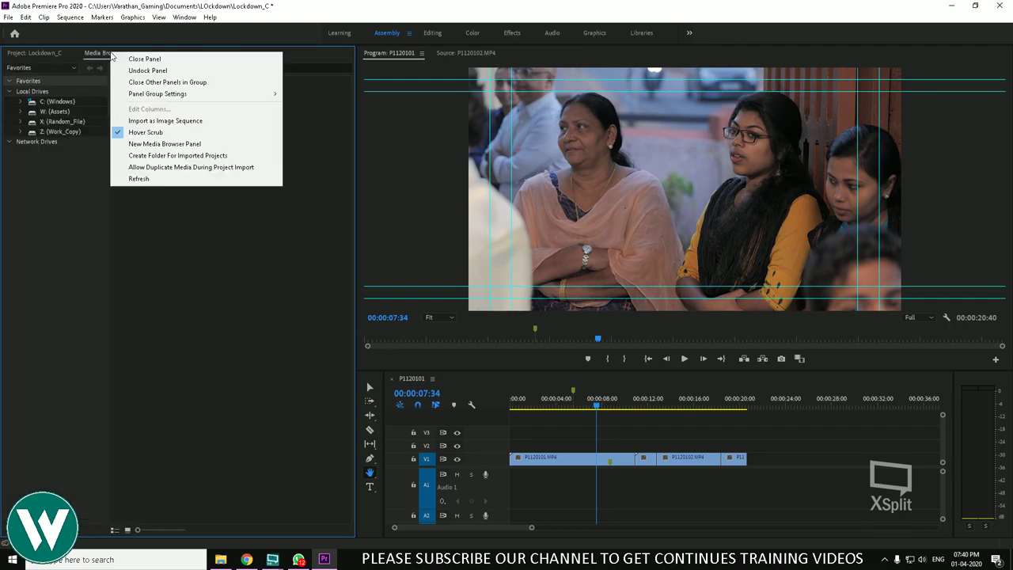
{"action": "left_click", "coordinate": [106, 55]}
Show P1120102.MP4 in the Source monitor, close the Effects panel, and return to the Lockdown_C bin
{"action": "left_click", "coordinate": [450, 52]}
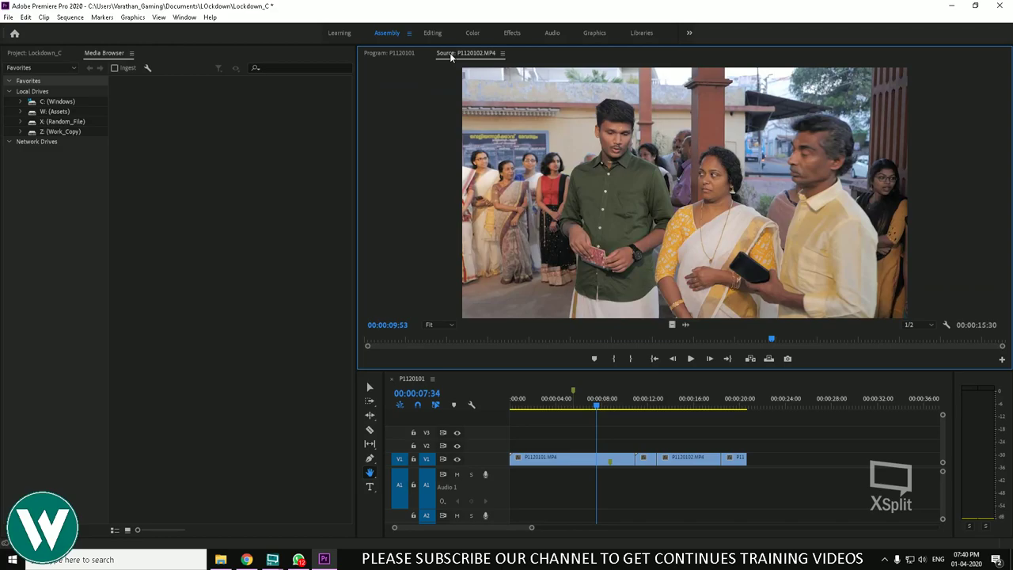
{"action": "left_click_drag", "start_coordinate": [470, 252], "coordinate": [533, 376]}
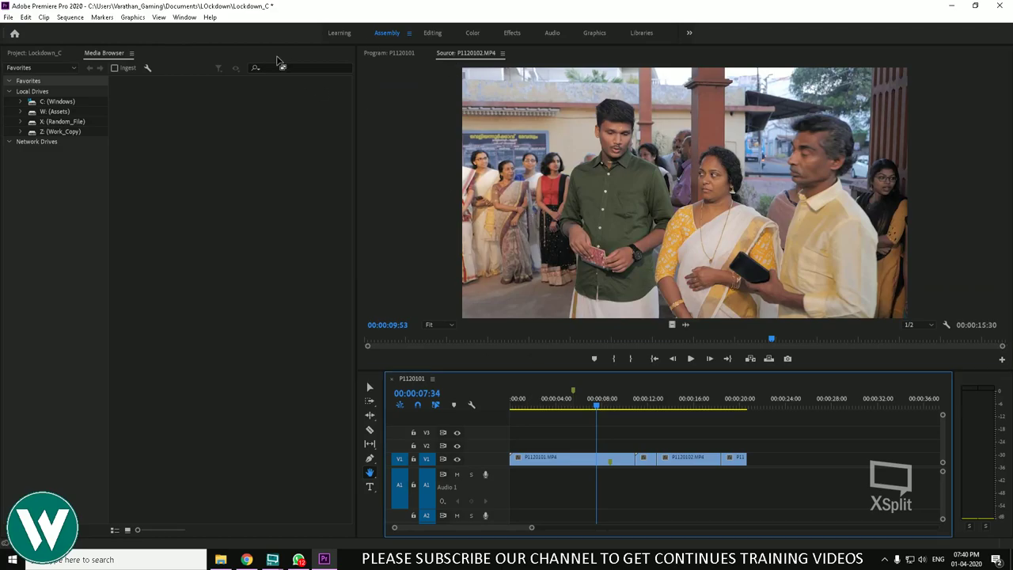
{"action": "left_click", "coordinate": [184, 17]}
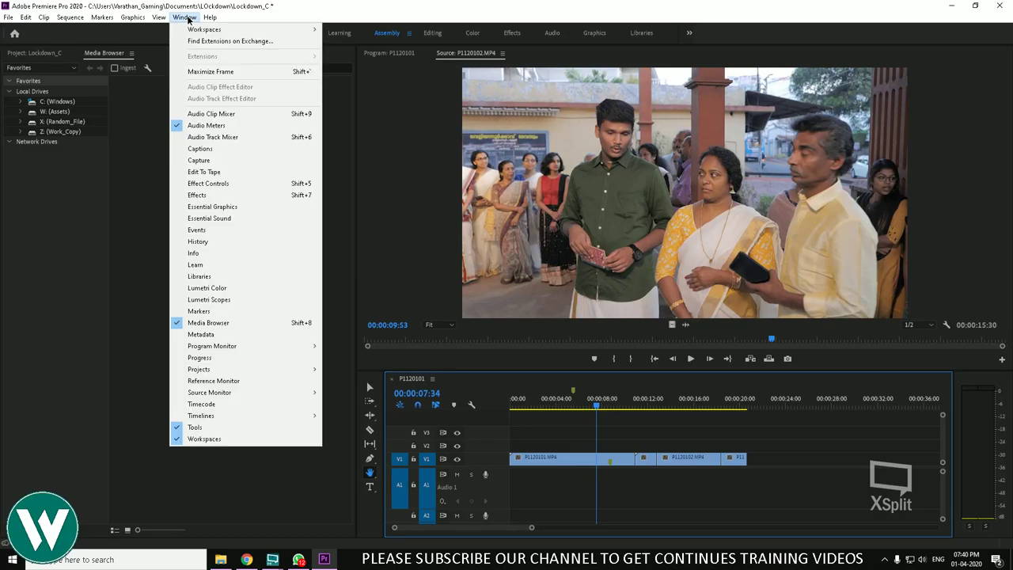
{"action": "left_click", "coordinate": [202, 196]}
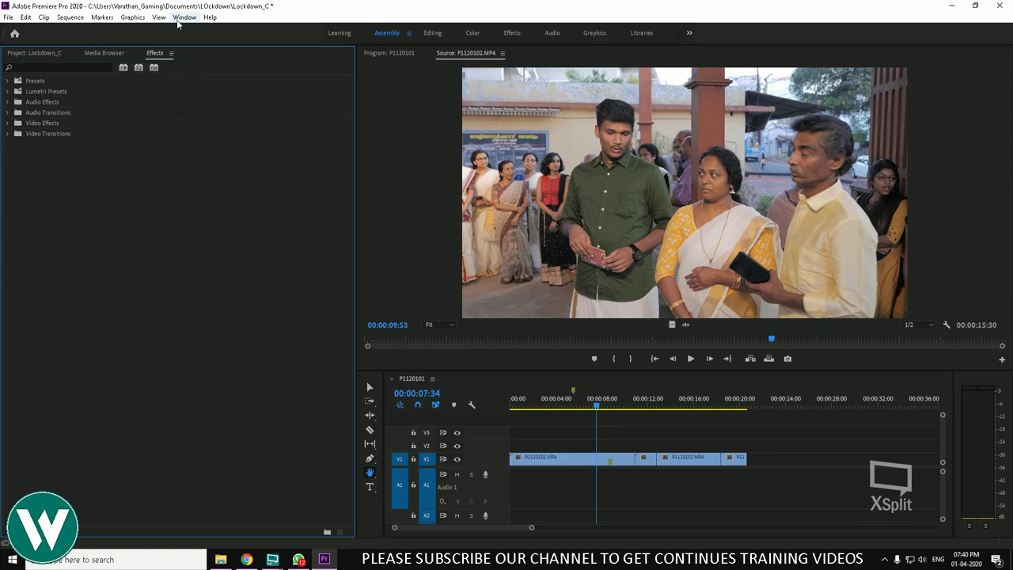
{"action": "left_click", "coordinate": [185, 16]}
{"action": "left_click", "coordinate": [182, 197]}
{"action": "left_click", "coordinate": [171, 53]}
{"action": "left_click", "coordinate": [173, 60]}
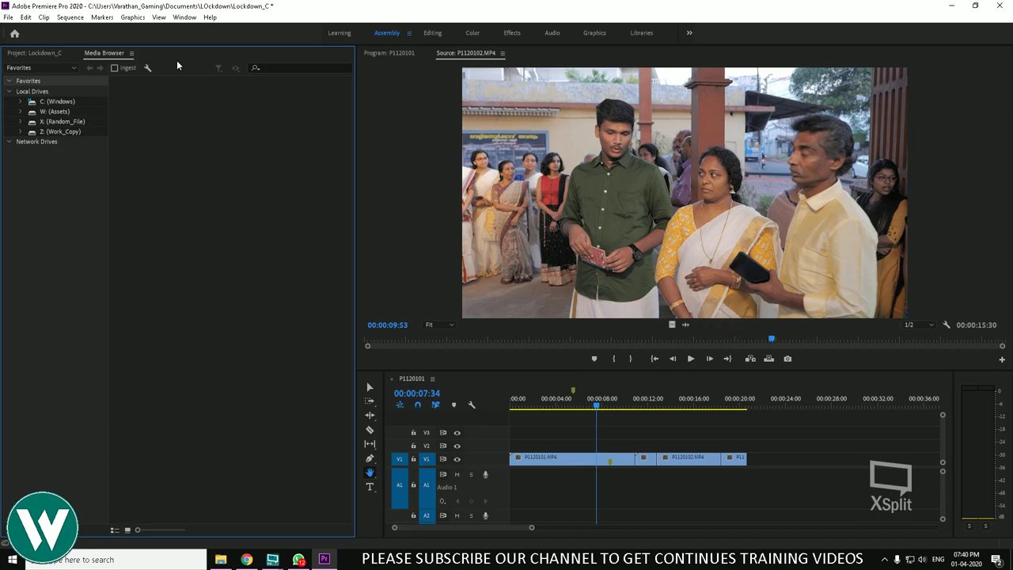
{"action": "left_click", "coordinate": [45, 54]}
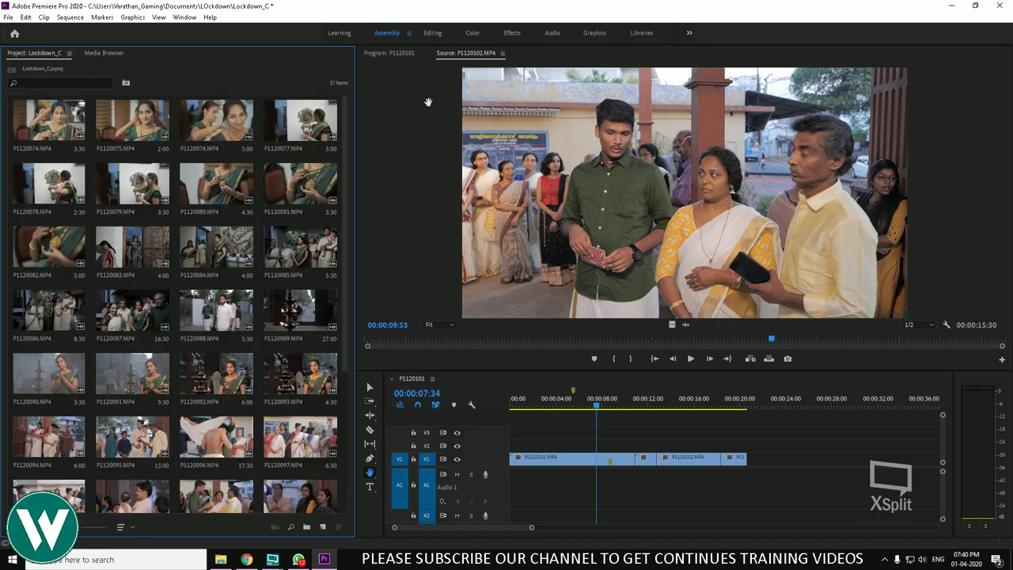
{"action": "left_click", "coordinate": [184, 17]}
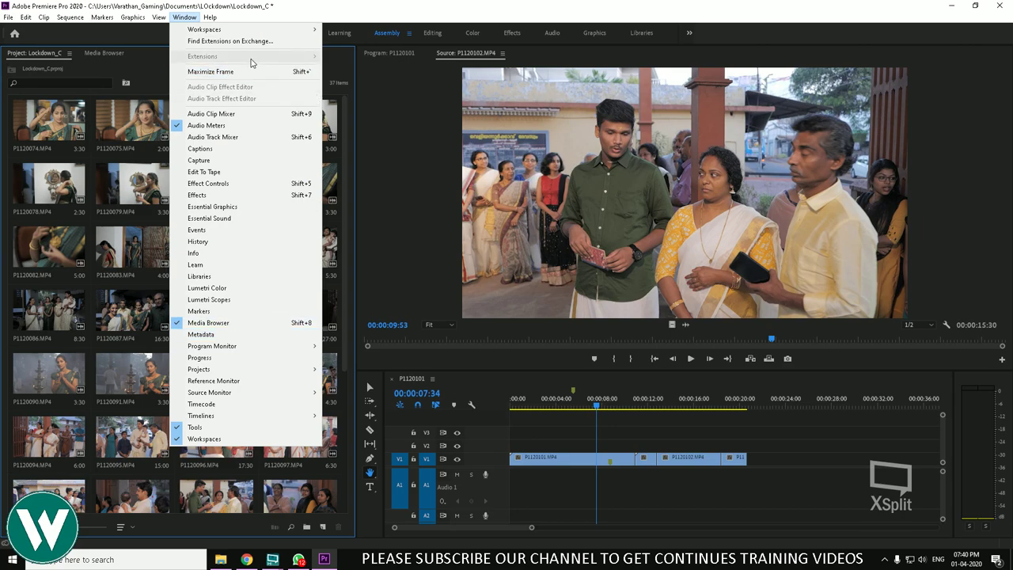
{"action": "left_click", "coordinate": [429, 129]}
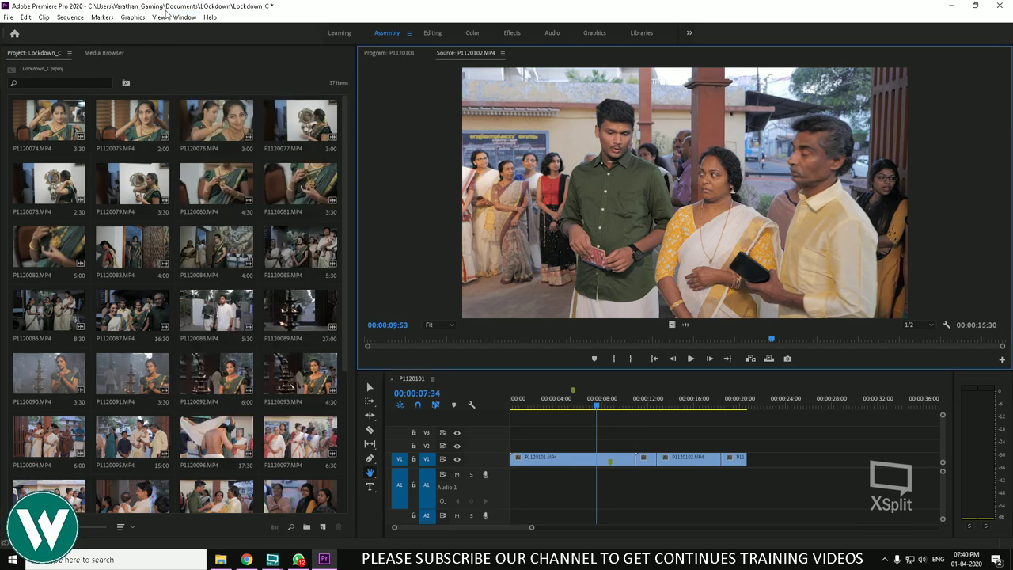
{"action": "left_click", "coordinate": [185, 17]}
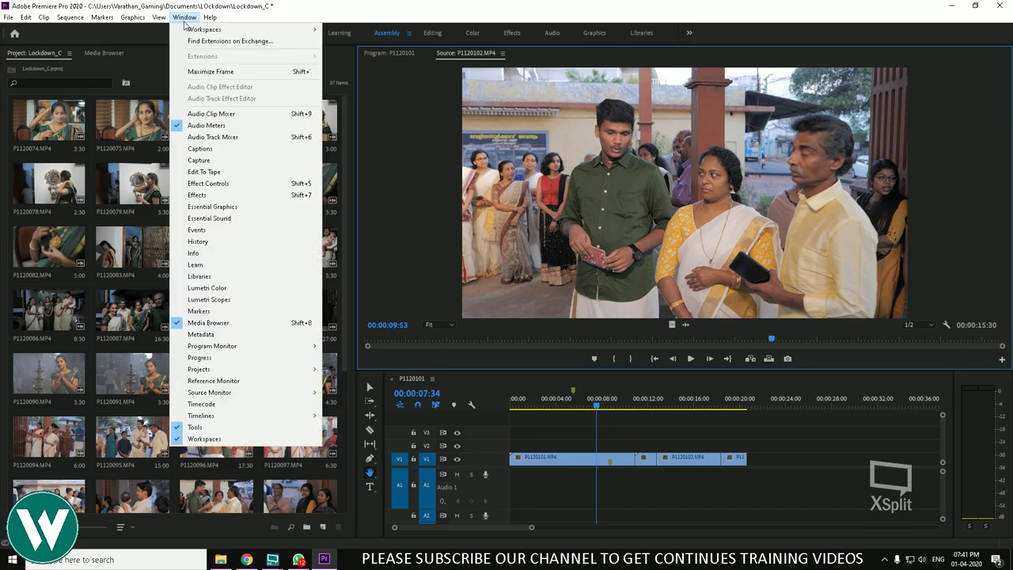
{"action": "left_click", "coordinate": [205, 72]}
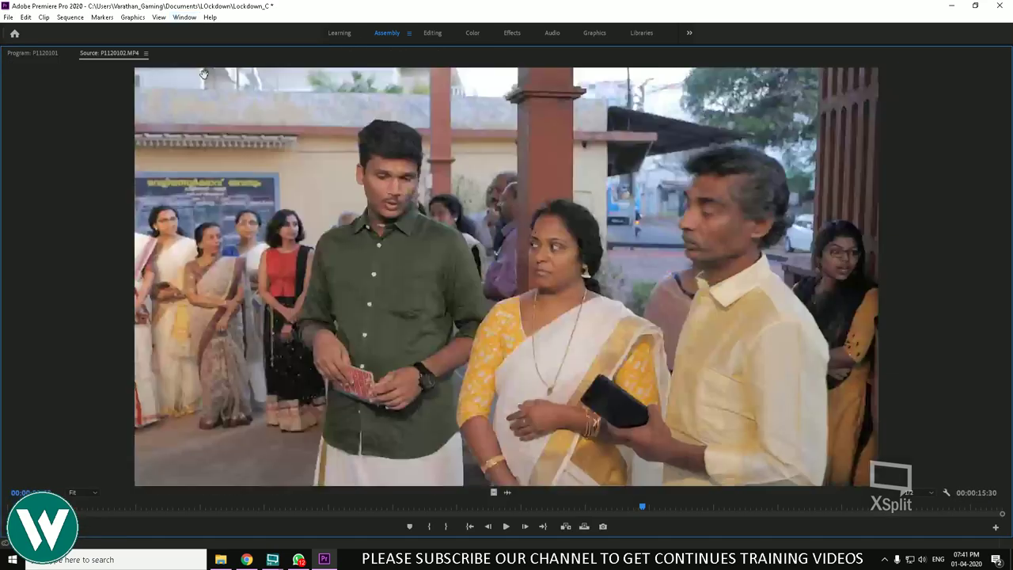
{"action": "left_click", "coordinate": [184, 17]}
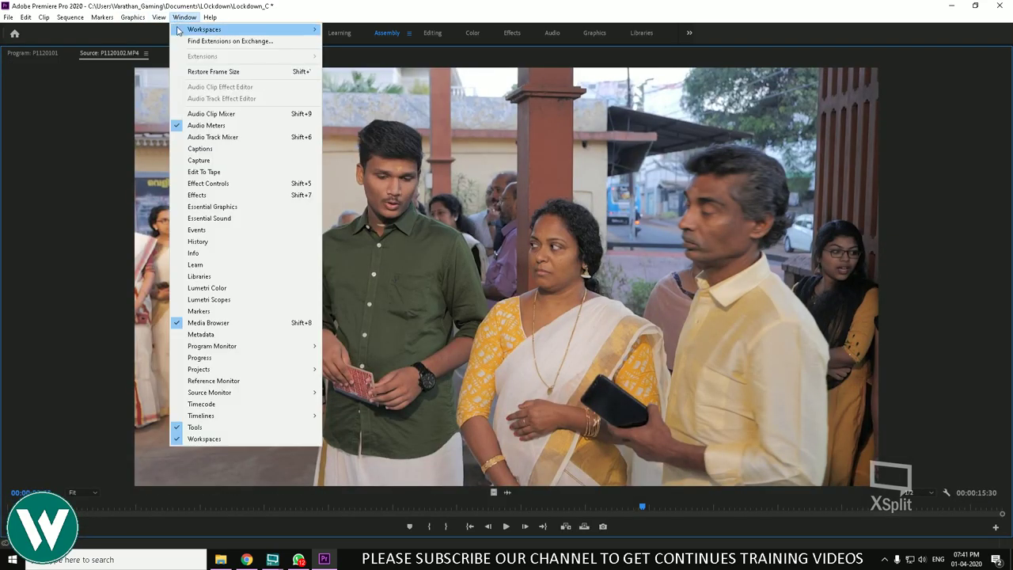
{"action": "left_click", "coordinate": [203, 76]}
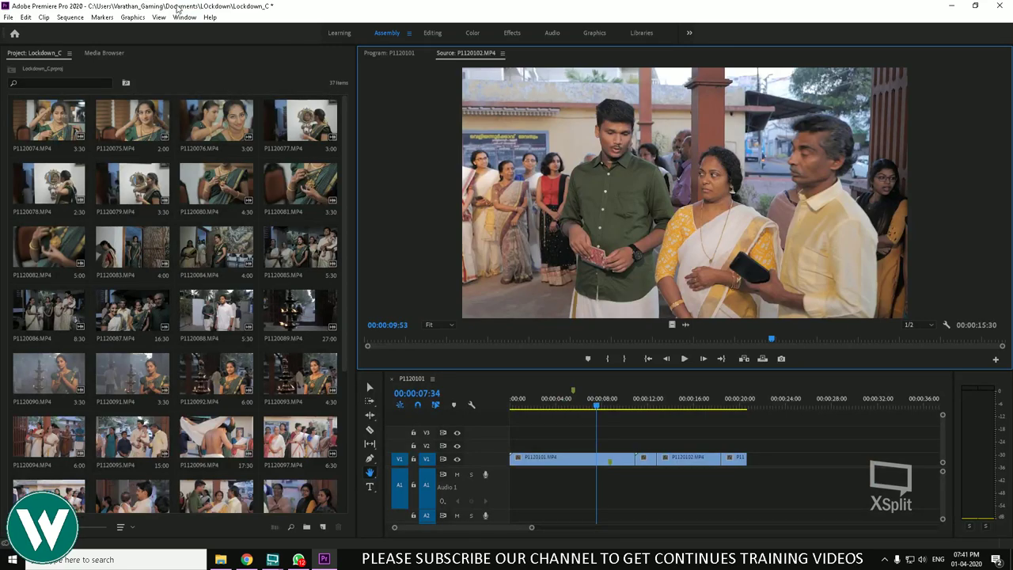
{"action": "left_click", "coordinate": [183, 17]}
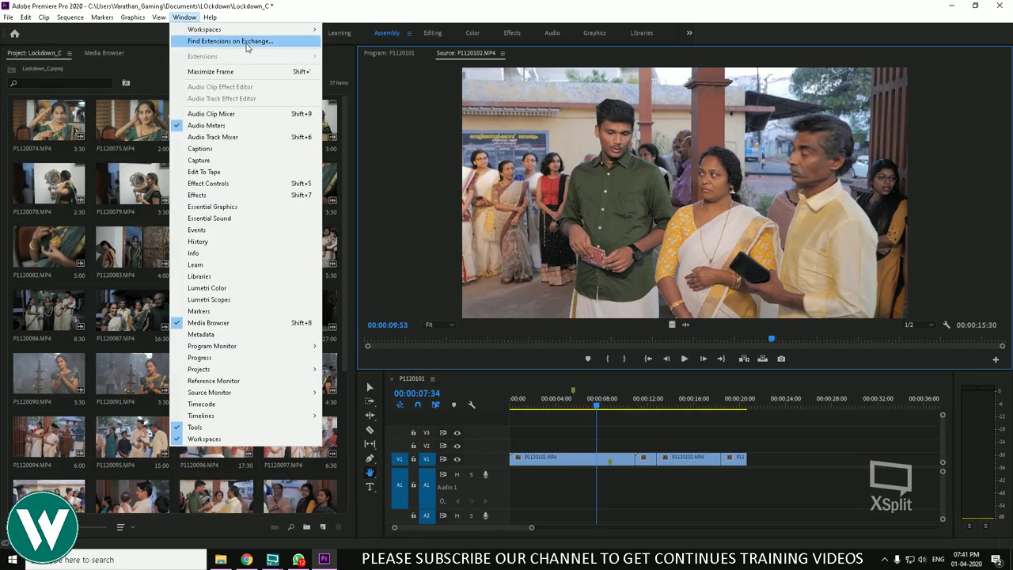
{"action": "mouse_move", "coordinate": [275, 30]}
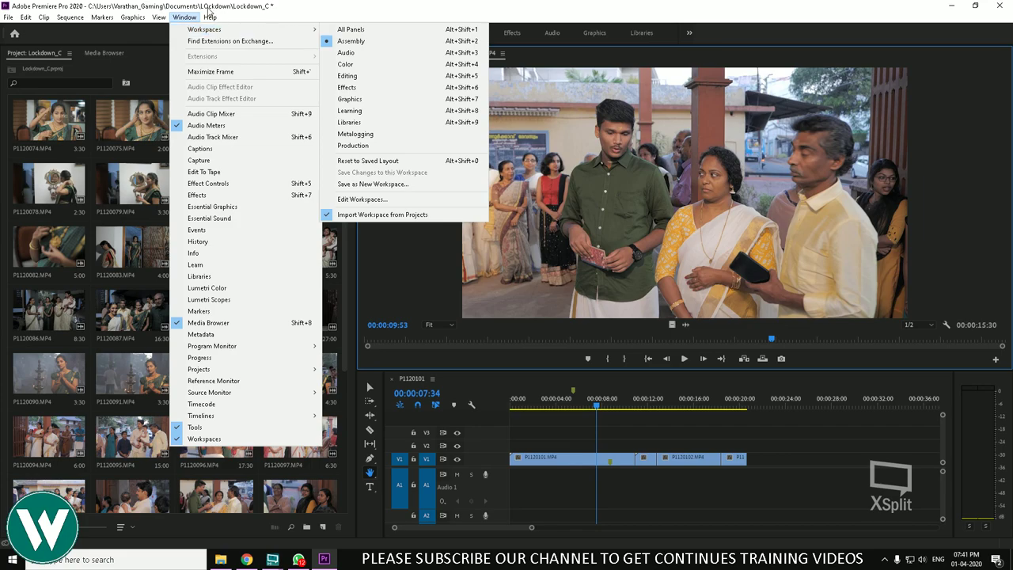
Create a 1920×1080 legacy title named Title 01 from File > New > Legacy Title
{"action": "left_click", "coordinate": [210, 17]}
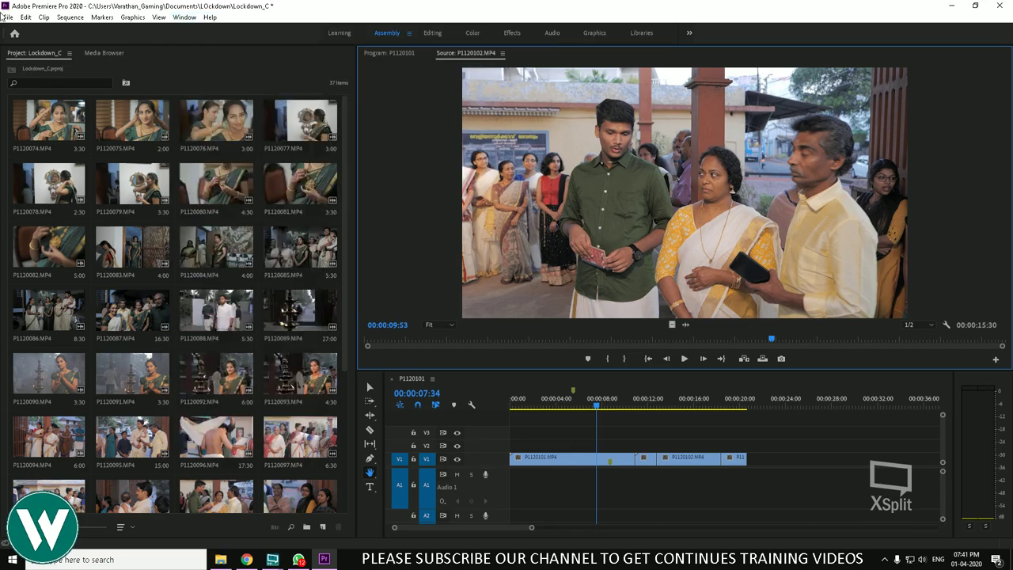
{"action": "left_click", "coordinate": [8, 17]}
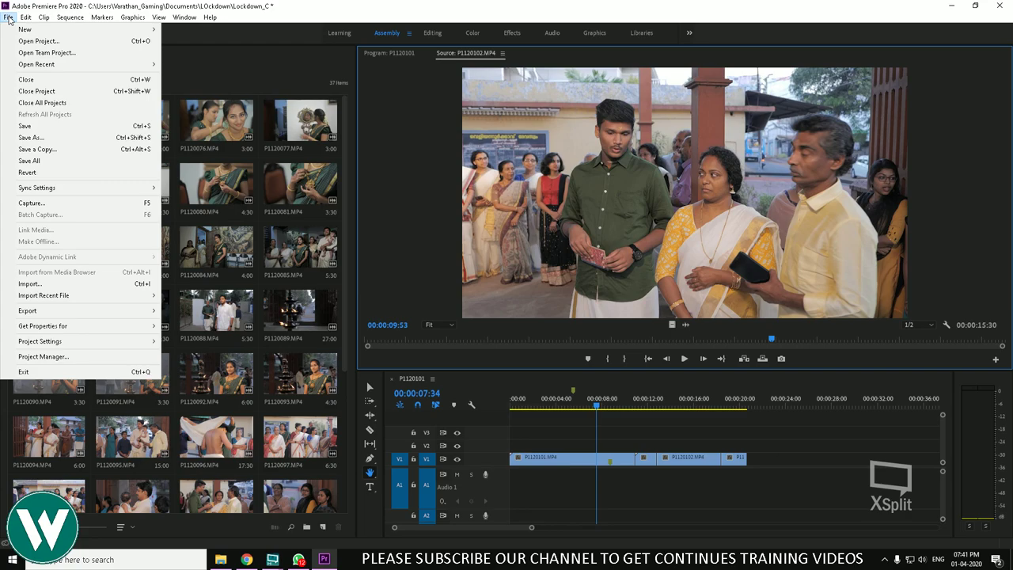
{"action": "left_click", "coordinate": [8, 18]}
{"action": "left_click", "coordinate": [8, 18]}
{"action": "mouse_move", "coordinate": [10, 32]}
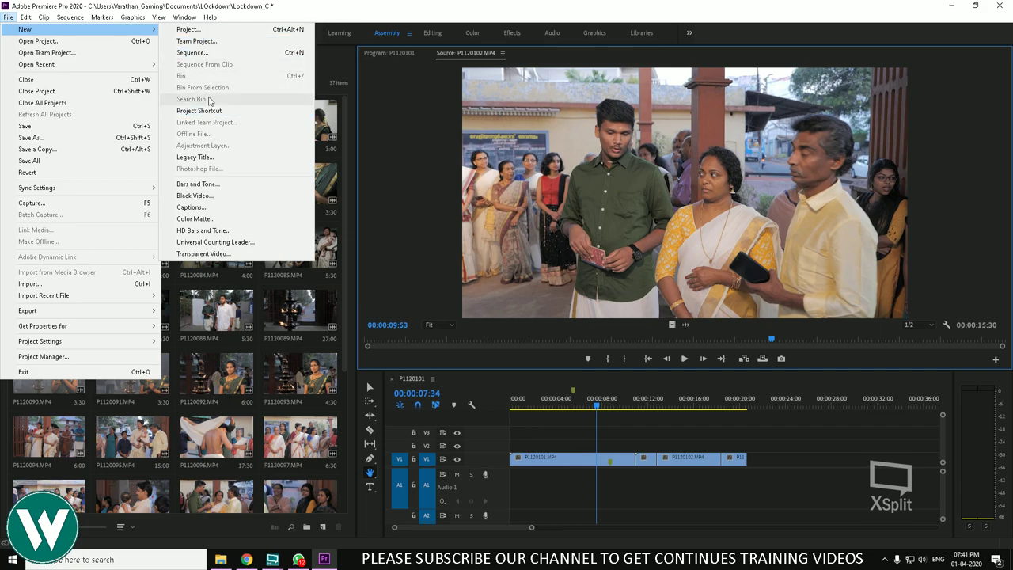
{"action": "left_click", "coordinate": [238, 160]}
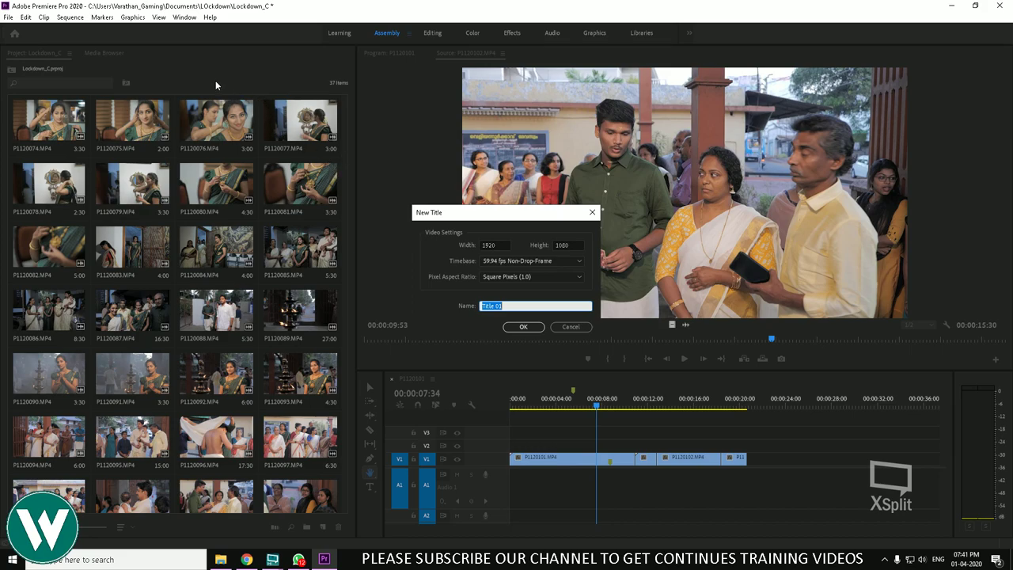
{"action": "left_click", "coordinate": [524, 326]}
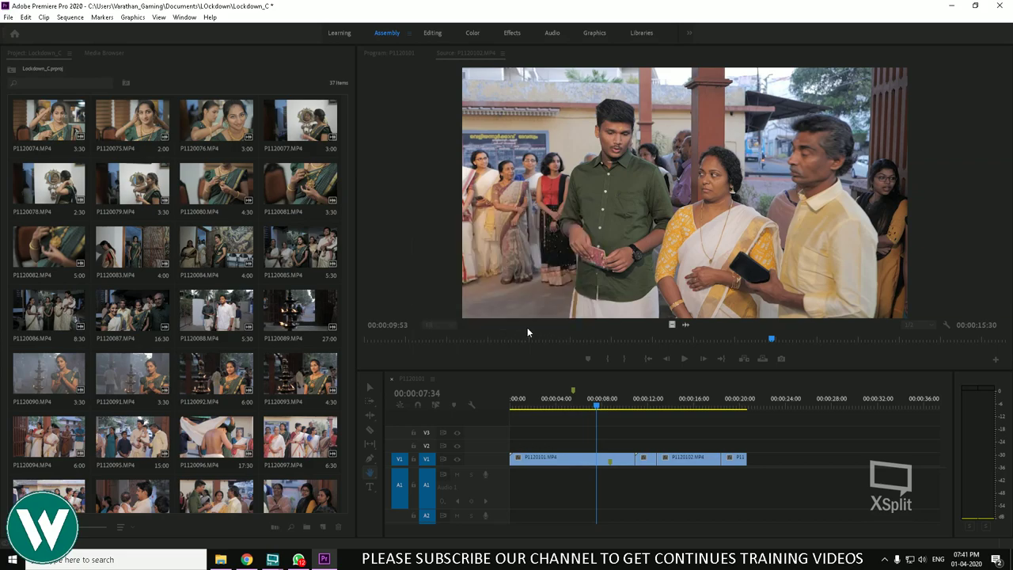
Type a horizontal line 'GFSJHTFGH' and a vertical column 'DJFGFGJFGD' on the title
{"action": "left_click_drag", "start_coordinate": [242, 52], "coordinate": [574, 135]}
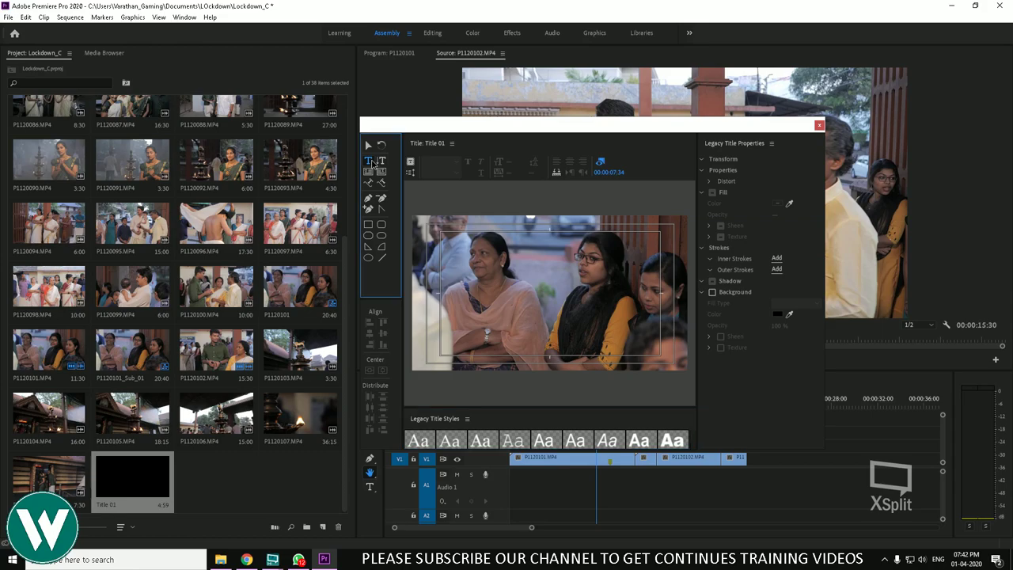
{"action": "left_click", "coordinate": [488, 266]}
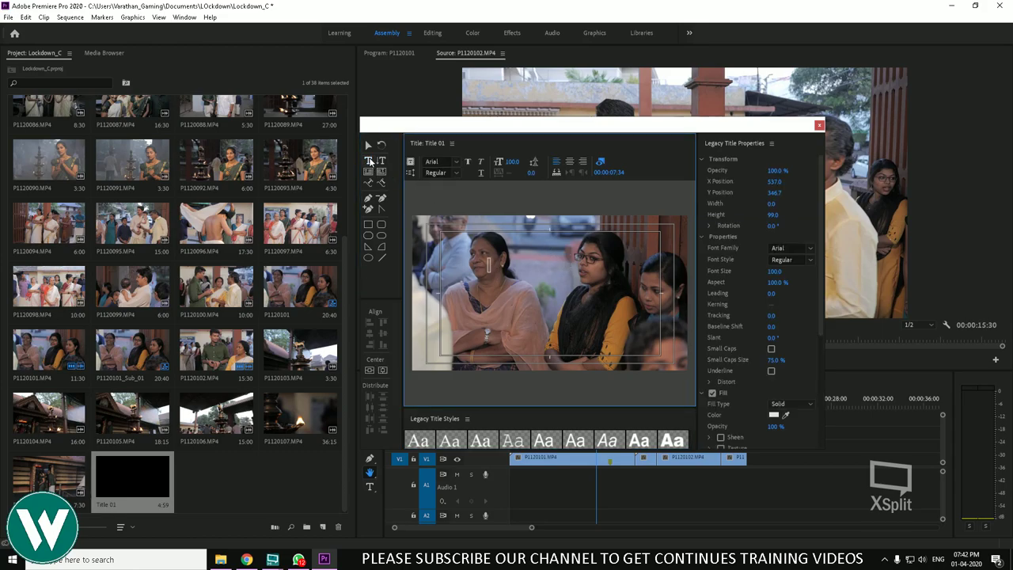
{"action": "type", "text": "GFSJHTFGH"}
{"action": "left_click", "coordinate": [381, 161]}
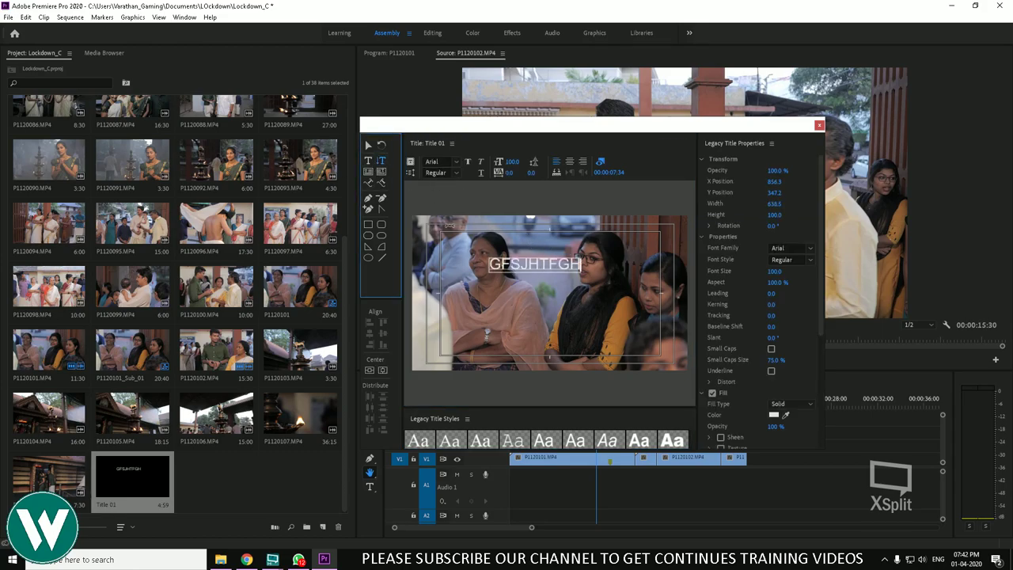
{"action": "left_click", "coordinate": [449, 239]}
{"action": "type", "text": "DJFGFGJFGD"}
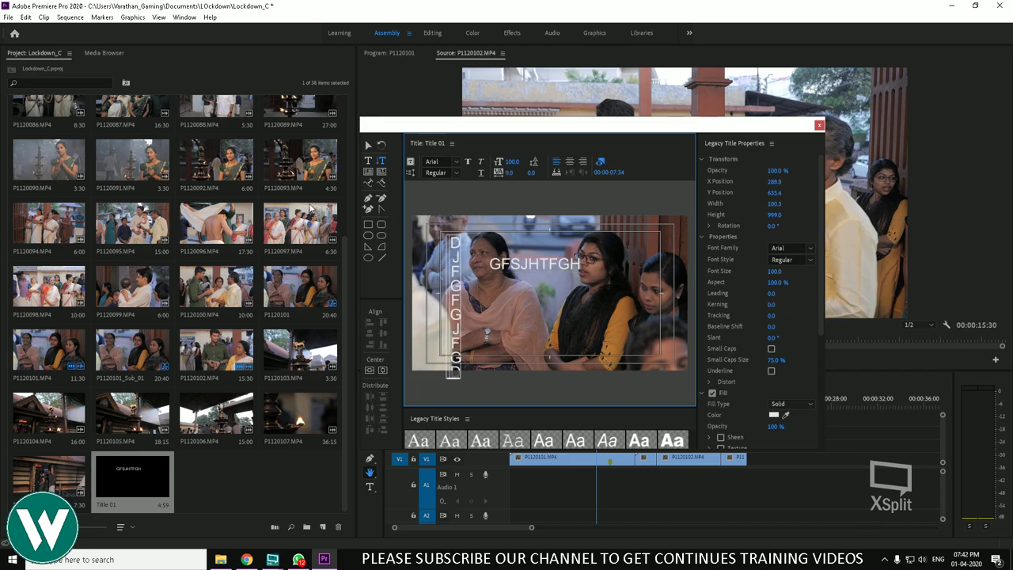
Draw a middle text box with 'FSDGHSFDGHFD', then add 'FGHFG'
{"action": "left_click", "coordinate": [368, 171]}
{"action": "left_click_drag", "start_coordinate": [506, 280], "coordinate": [619, 351]}
{"action": "type", "text": "FSDGHSFDGHFD"}
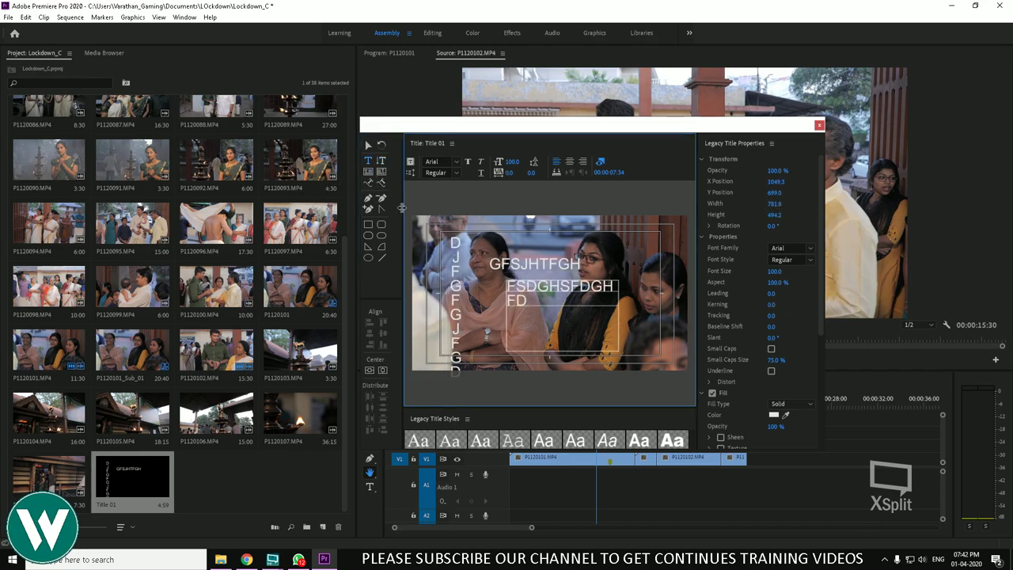
{"action": "left_click", "coordinate": [381, 171]}
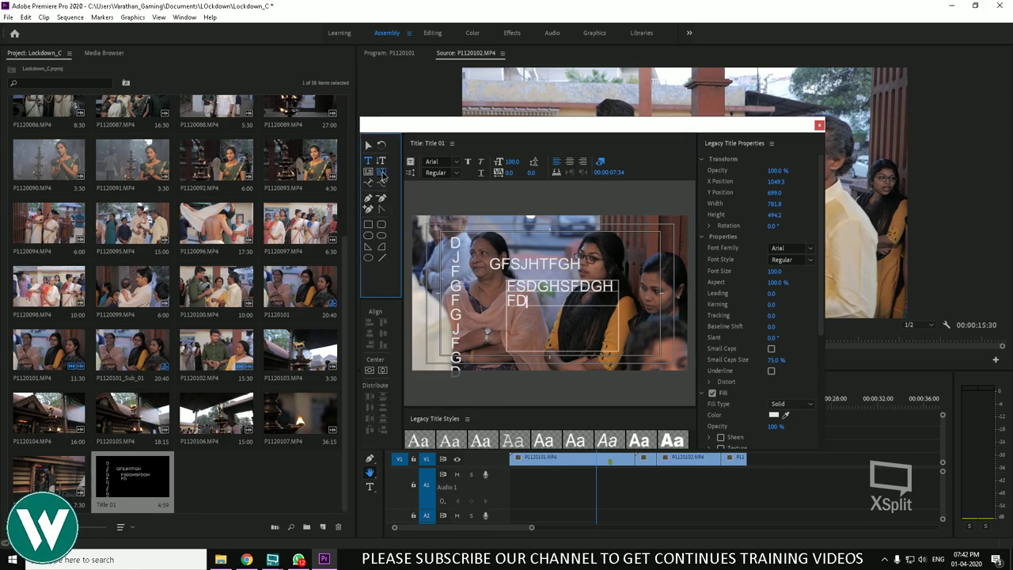
{"action": "left_click", "coordinate": [496, 218]}
{"action": "type", "text": "FGHFG"}
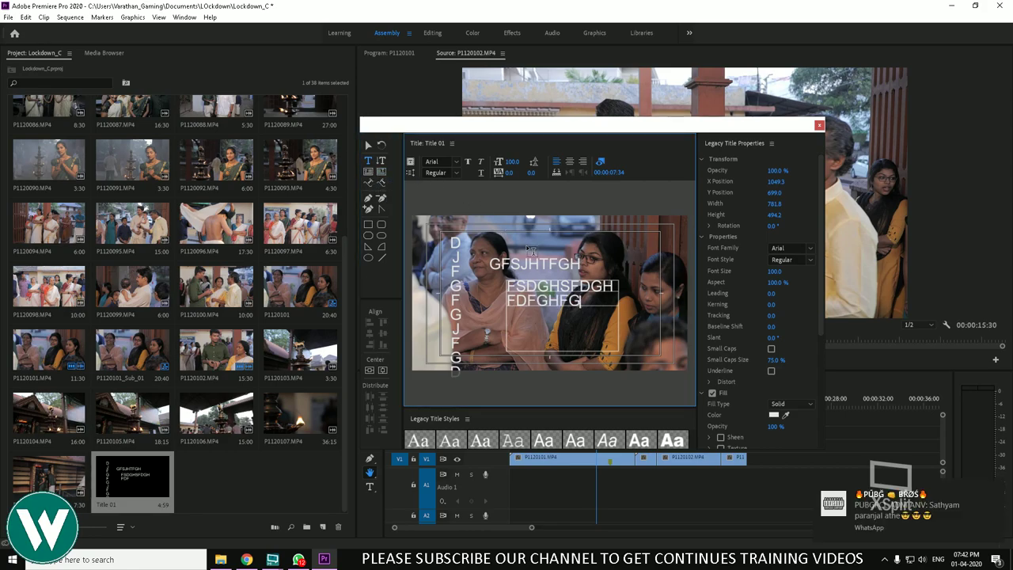
Add a top line 'FSHGHGFSDHFSDG' and a long wrapped text box near the frame bottom
{"action": "left_click", "coordinate": [492, 225]}
{"action": "type", "text": "FSHGHGFSDHFSDG"}
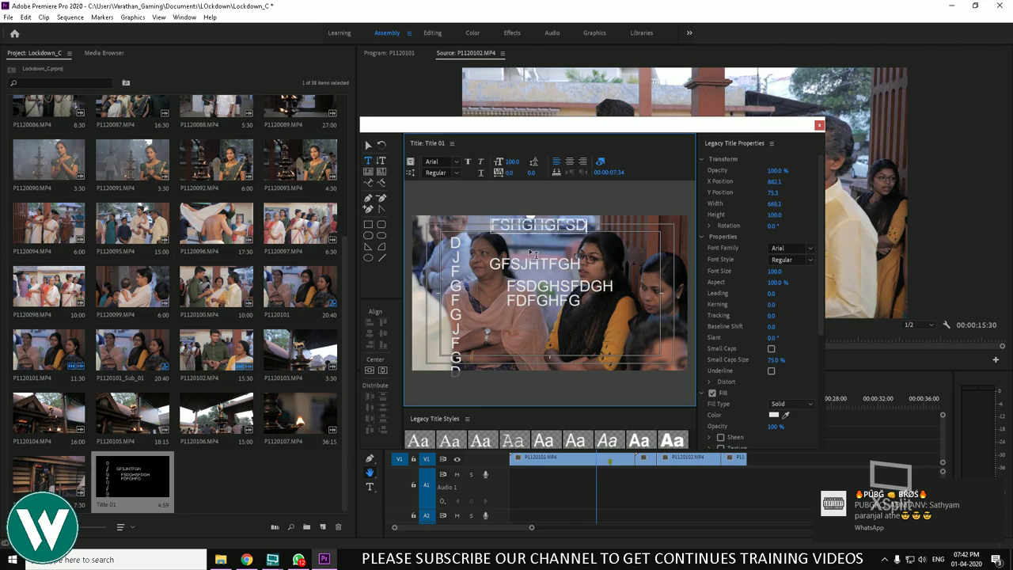
{"action": "left_click", "coordinate": [368, 179]}
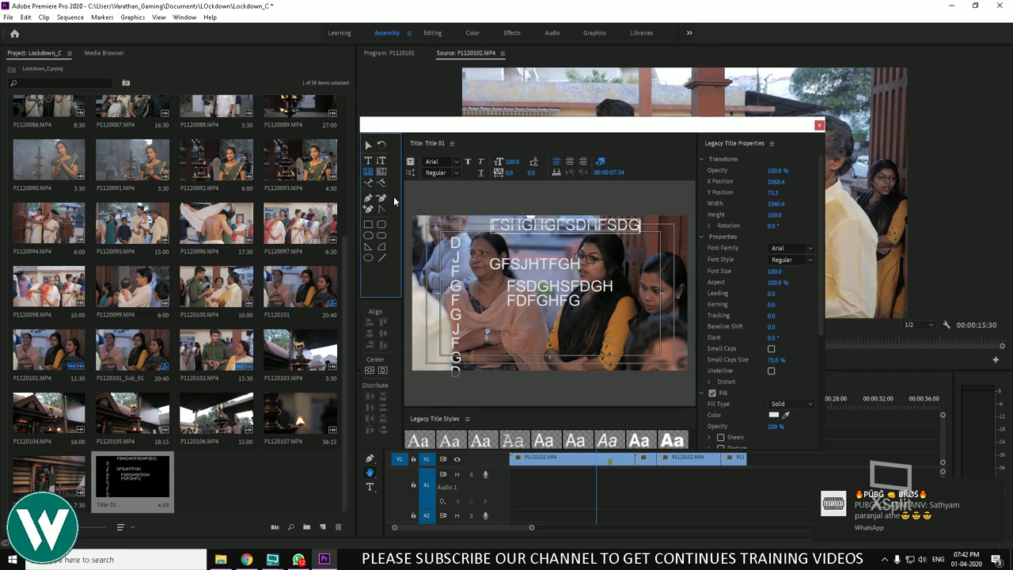
{"action": "left_click", "coordinate": [493, 329]}
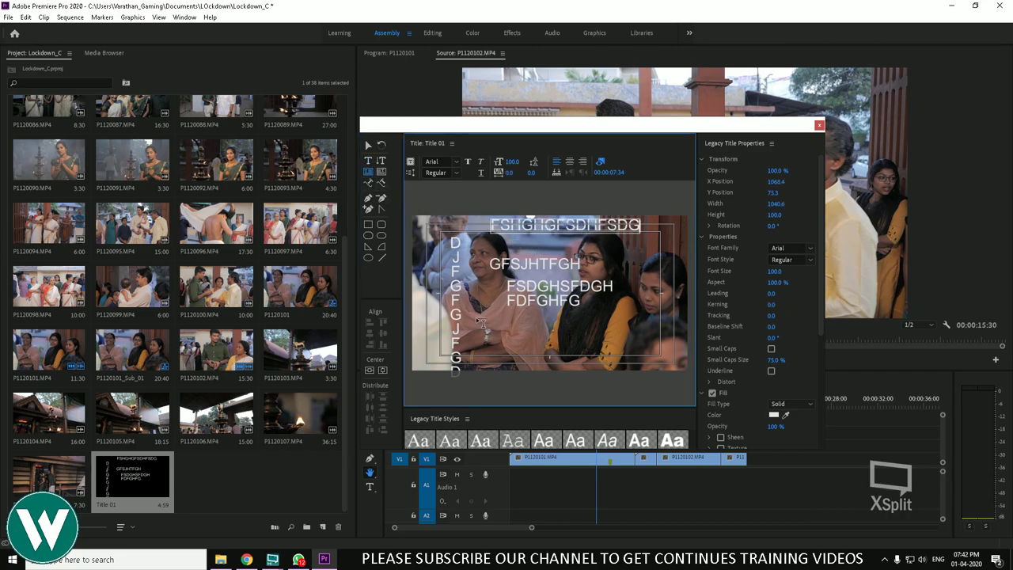
{"action": "left_click", "coordinate": [481, 323]}
{"action": "type", "text": "FGHFGSDH"}
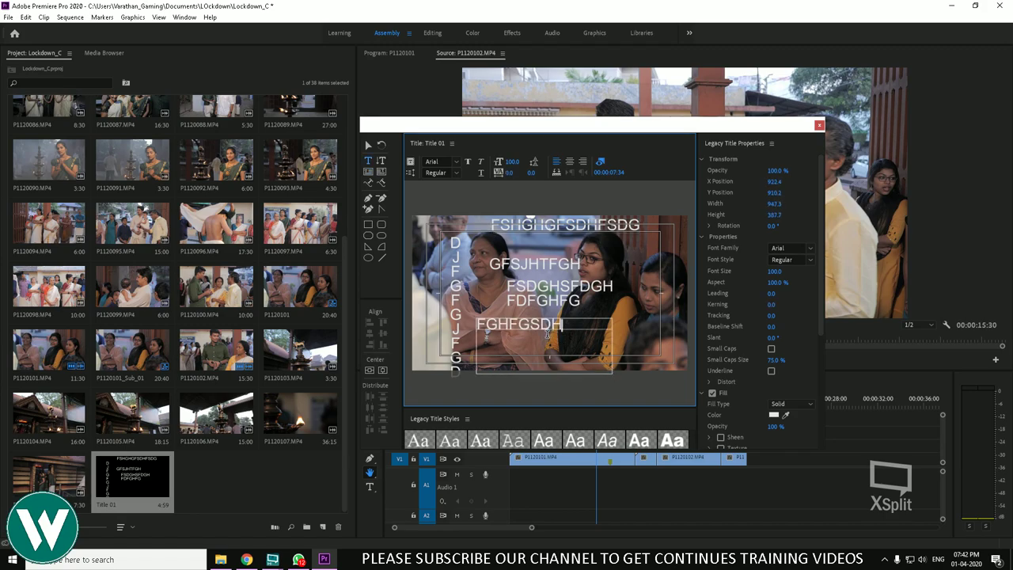
{"action": "type", "text": "SFDHFSDGHFSDHDFSHDSFHDF"}
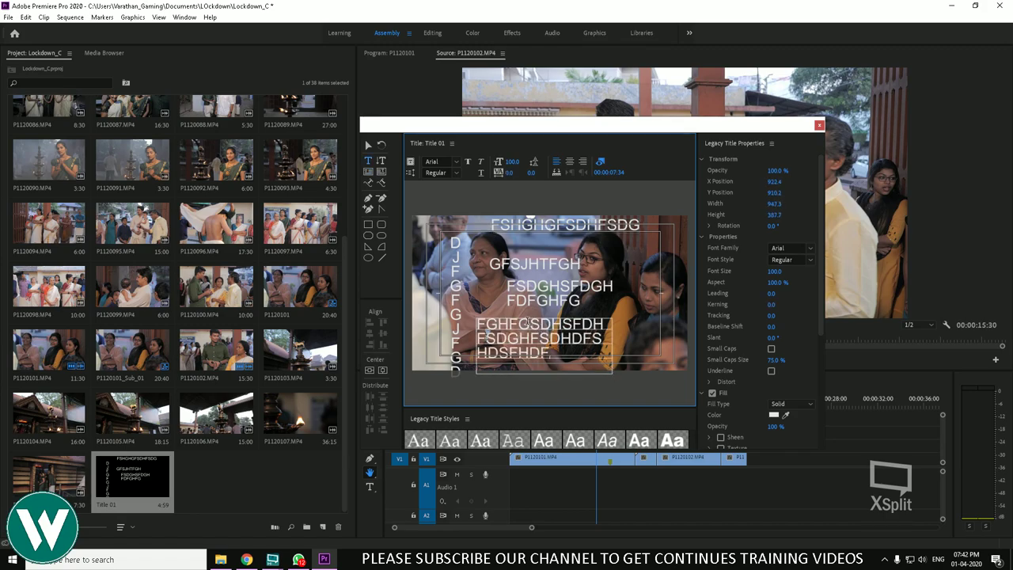
{"action": "type", "text": "SHDFSHDFS"}
Draw a curved path across the top and right and type 'SDSHDESH' along it
{"action": "left_click", "coordinate": [371, 185]}
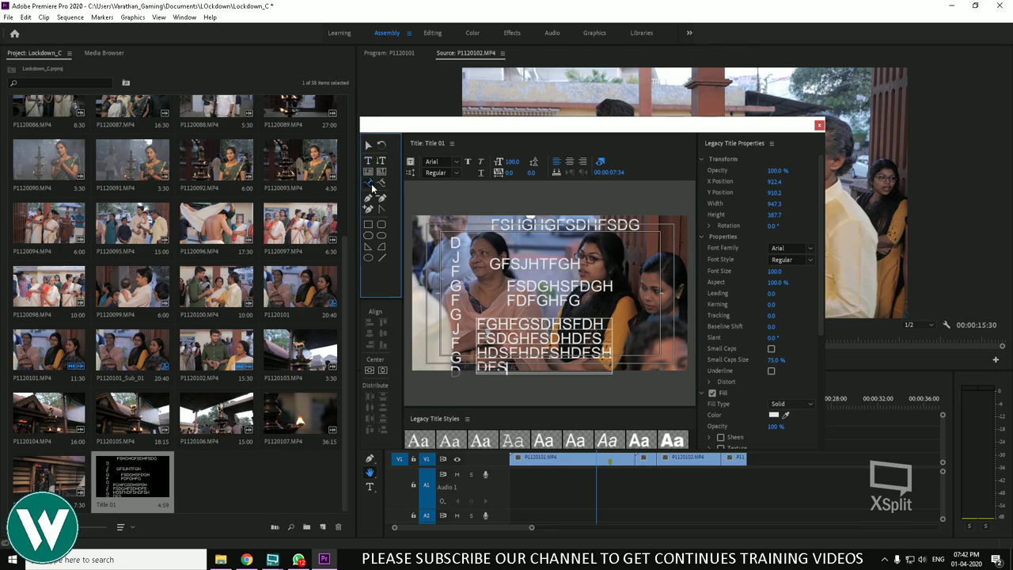
{"action": "left_click", "coordinate": [431, 226]}
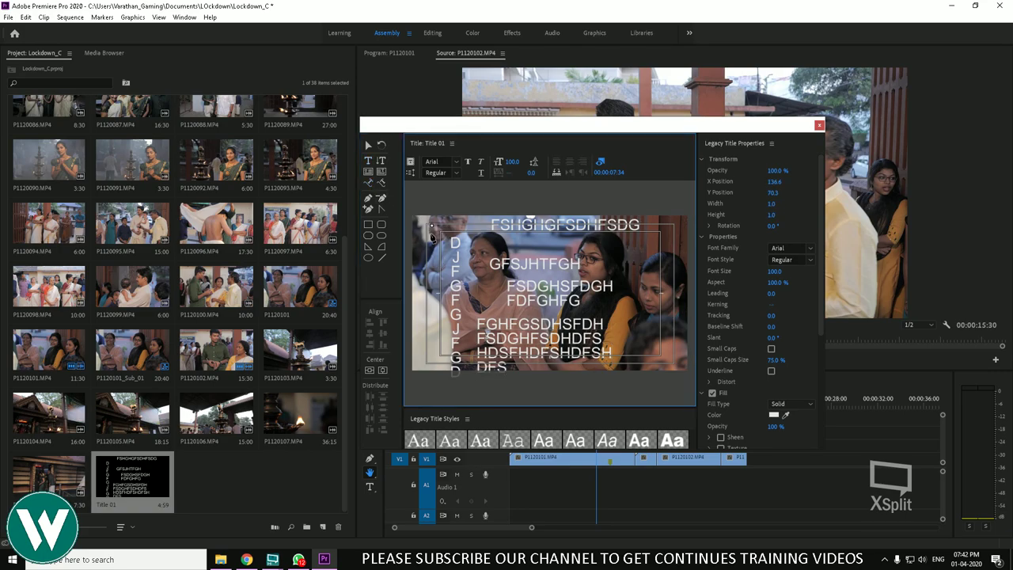
{"action": "left_click_drag", "start_coordinate": [626, 255], "coordinate": [649, 334]}
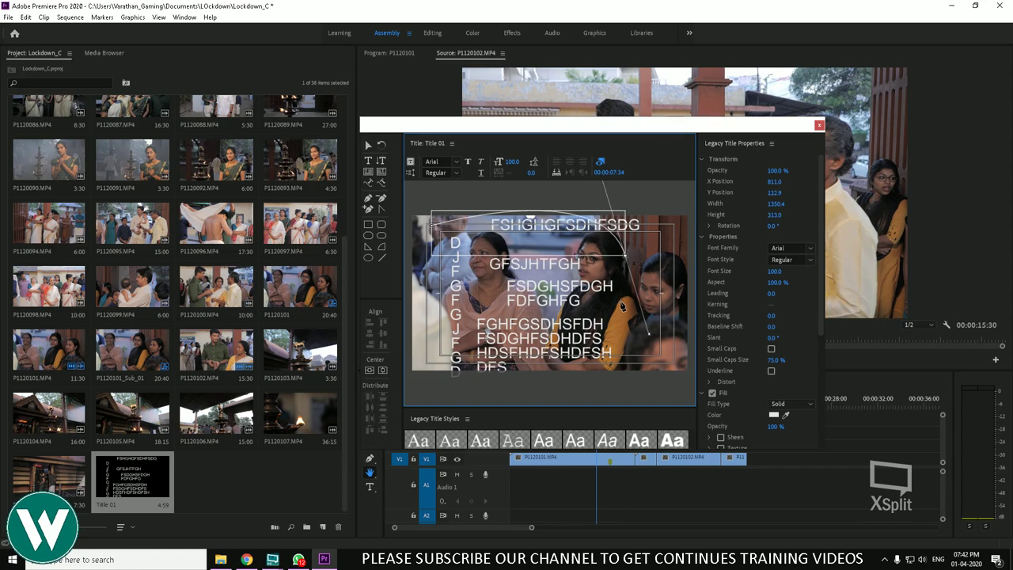
{"action": "left_click", "coordinate": [622, 310]}
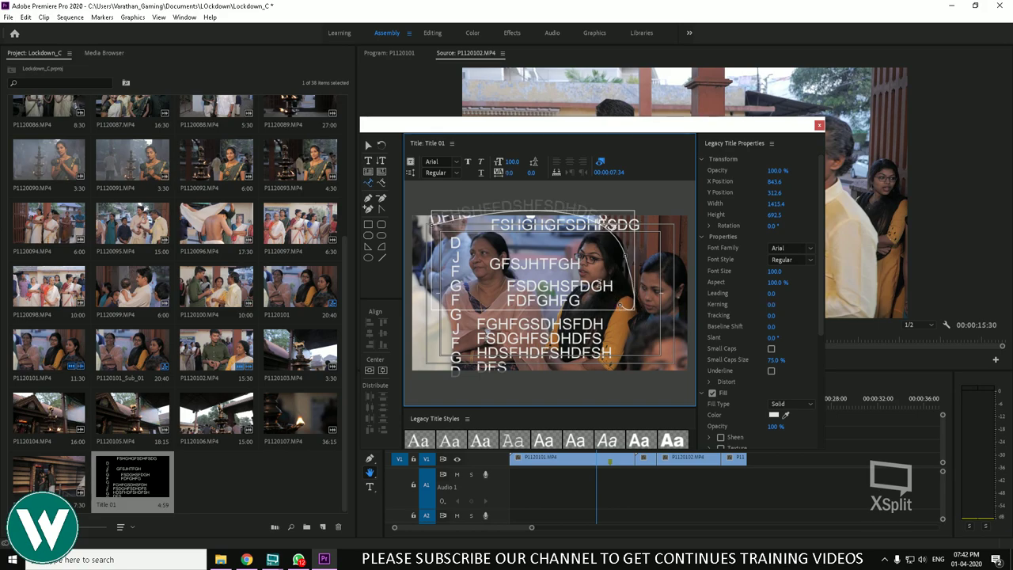
{"action": "type", "text": "SDSHDESH F"}
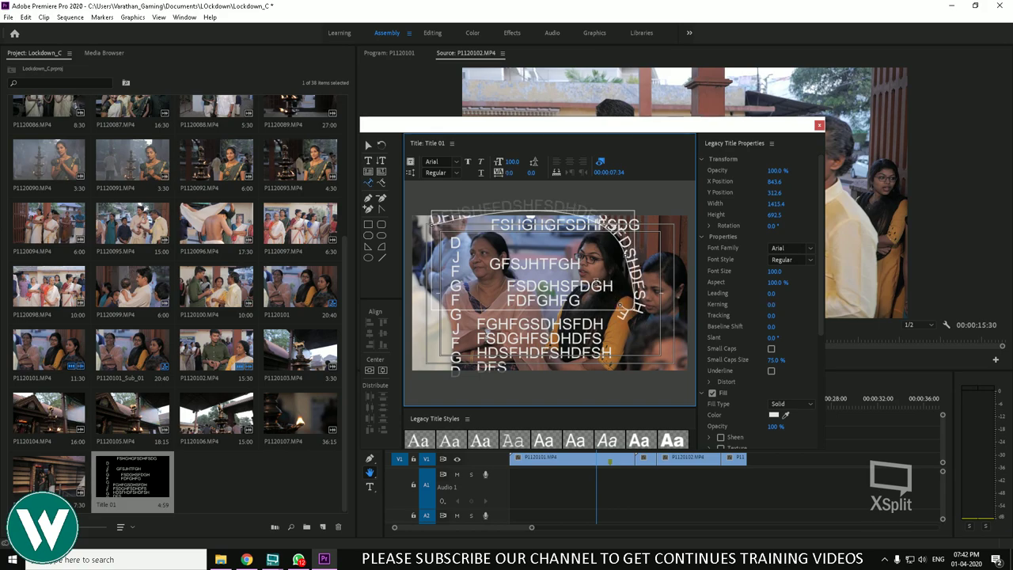
{"action": "left_click", "coordinate": [381, 198]}
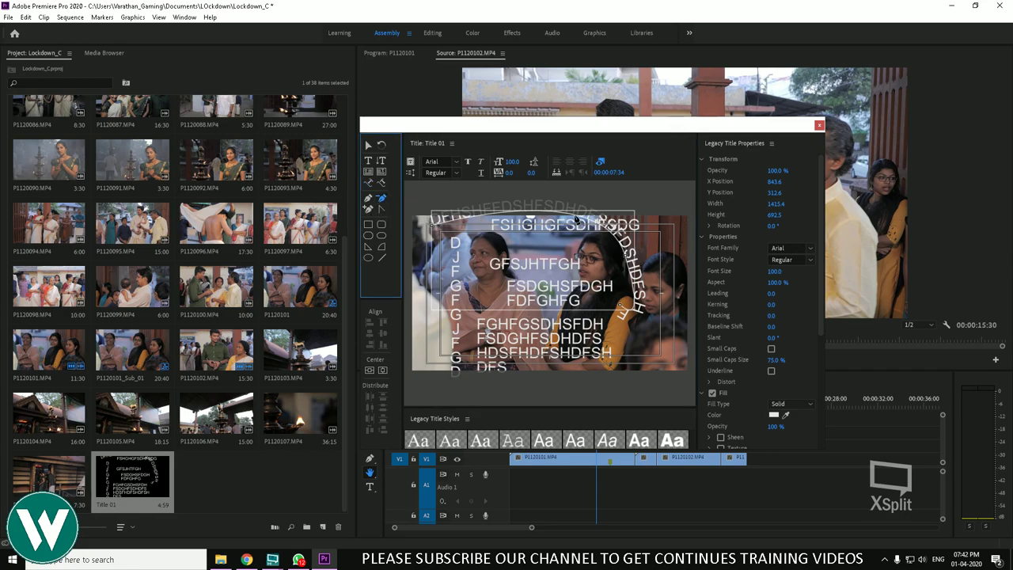
{"action": "left_click", "coordinate": [570, 234]}
Reshape the text path's curve, then marquee-select every text object on the title
{"action": "left_click", "coordinate": [368, 208]}
{"action": "left_click_drag", "start_coordinate": [574, 223], "coordinate": [510, 250]}
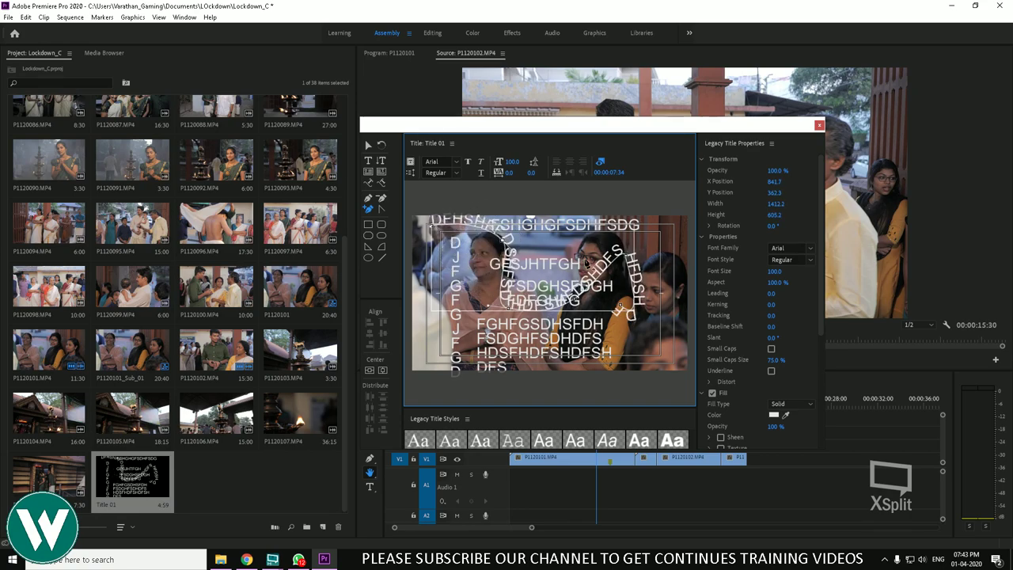
{"action": "left_click_drag", "start_coordinate": [605, 272], "coordinate": [590, 262]}
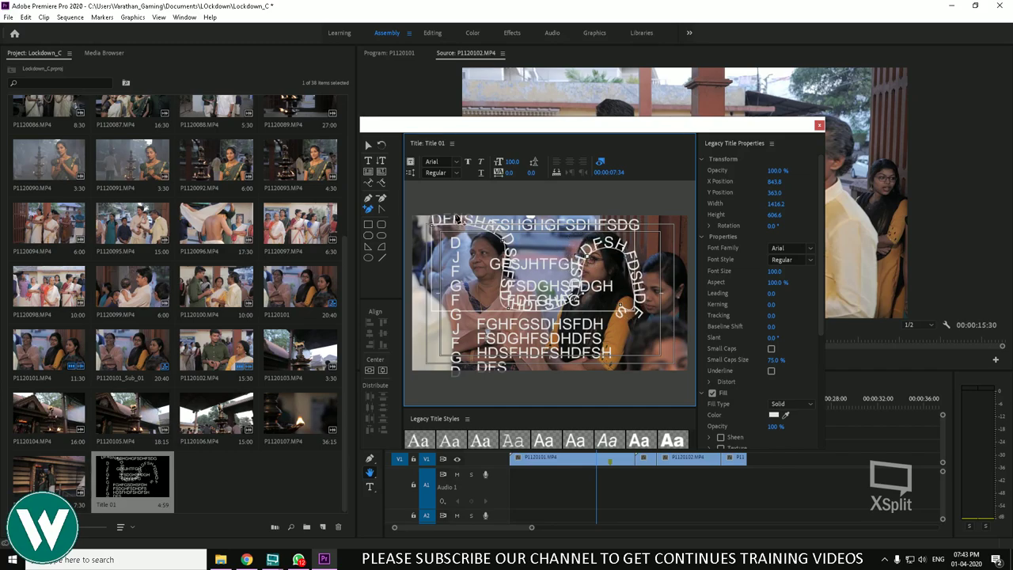
{"action": "left_click", "coordinate": [369, 147]}
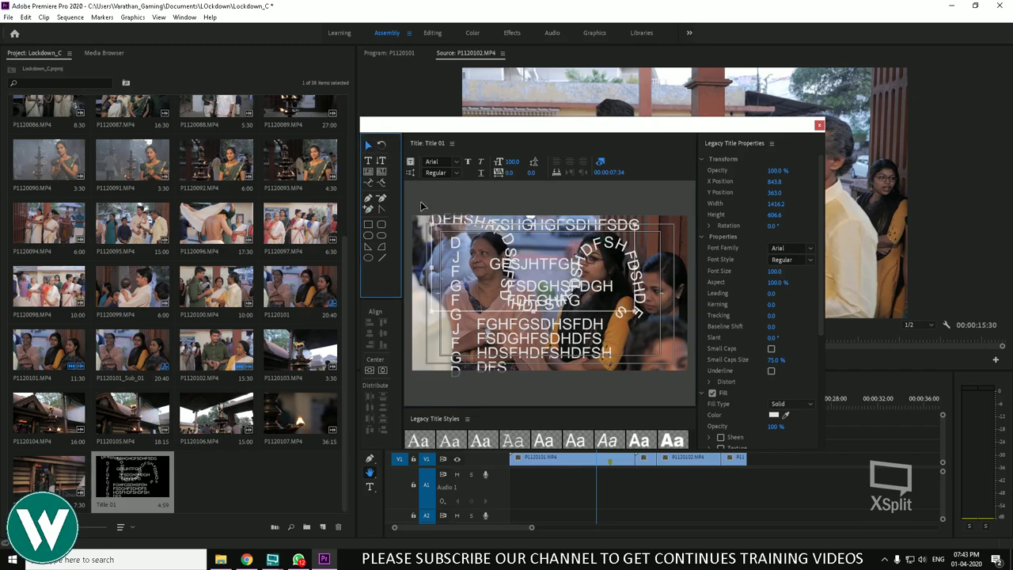
{"action": "left_click", "coordinate": [667, 384]}
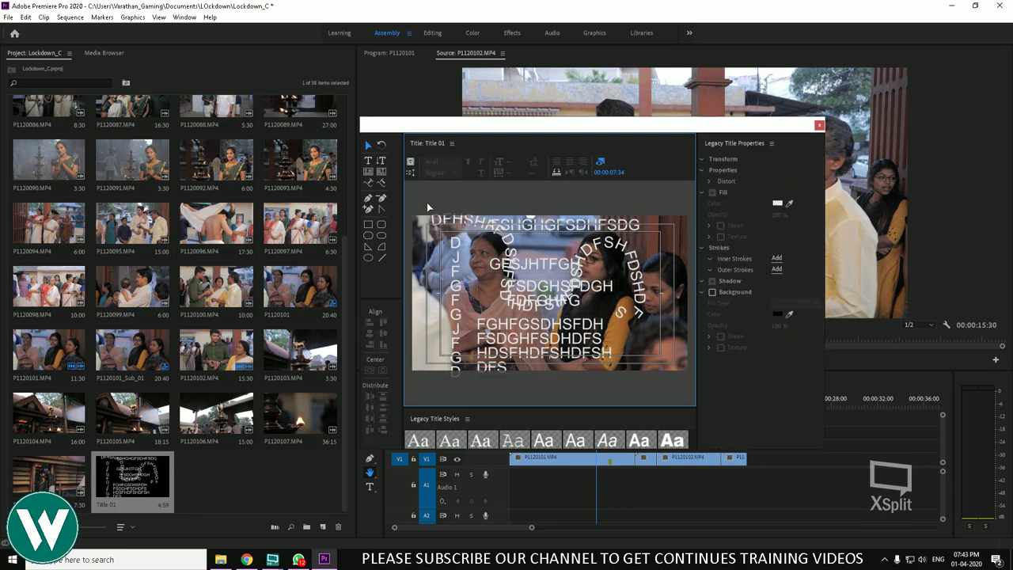
{"action": "left_click_drag", "start_coordinate": [427, 202], "coordinate": [654, 347]}
Delete all existing text and type a new line 'VCXHNFGHNJ' near the frame top
{"action": "key", "text": "Delete"}
{"action": "left_click", "coordinate": [369, 160]}
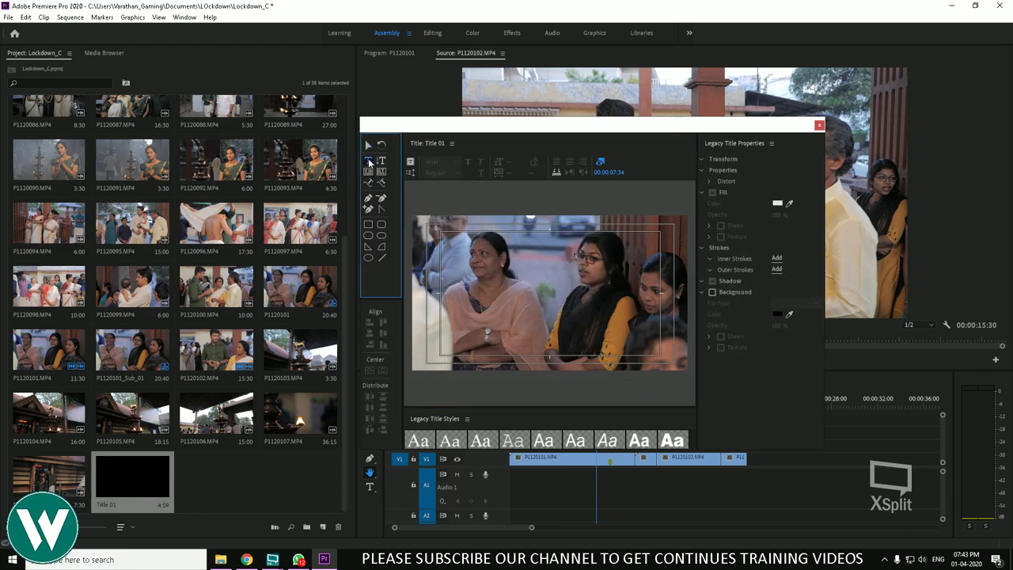
{"action": "left_click", "coordinate": [475, 242]}
{"action": "type", "text": "VCXHNFGHNJ"}
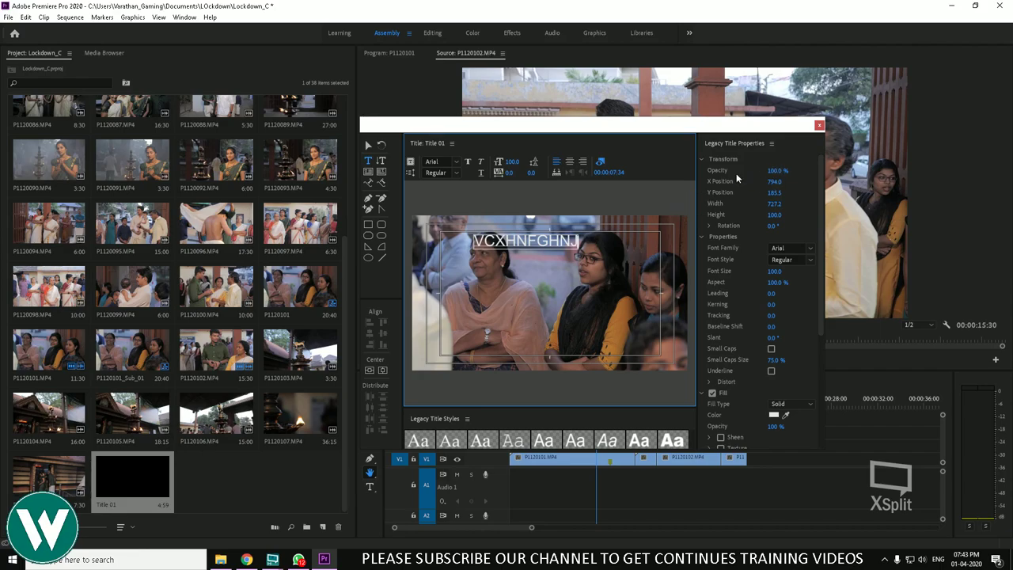
Set the line to Bungee Regular, size 152, kerning 22, and move it lower on the frame
{"action": "left_click", "coordinate": [455, 163]}
{"action": "left_click", "coordinate": [459, 224]}
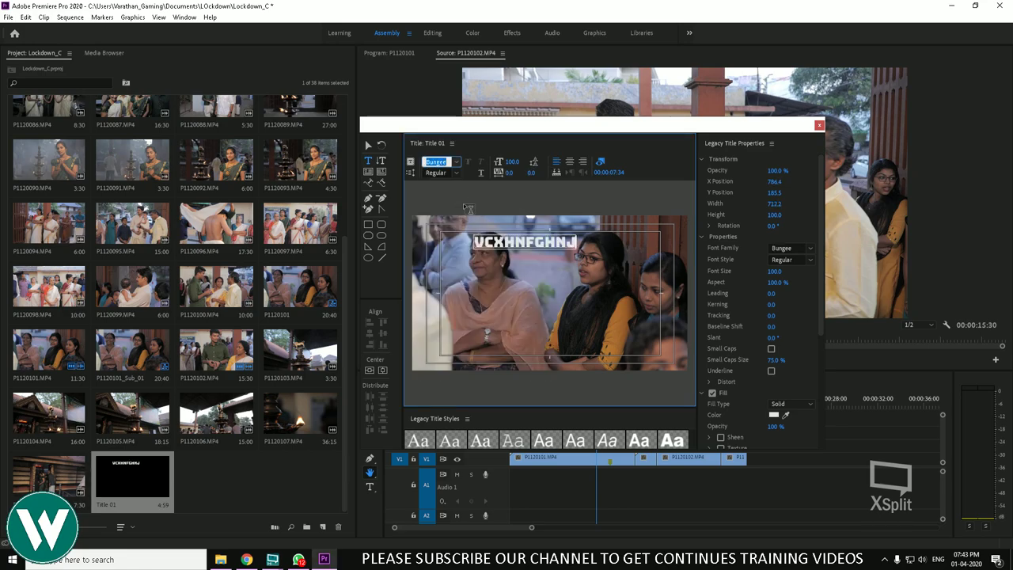
{"action": "left_click", "coordinate": [455, 173]}
{"action": "left_click", "coordinate": [515, 186]}
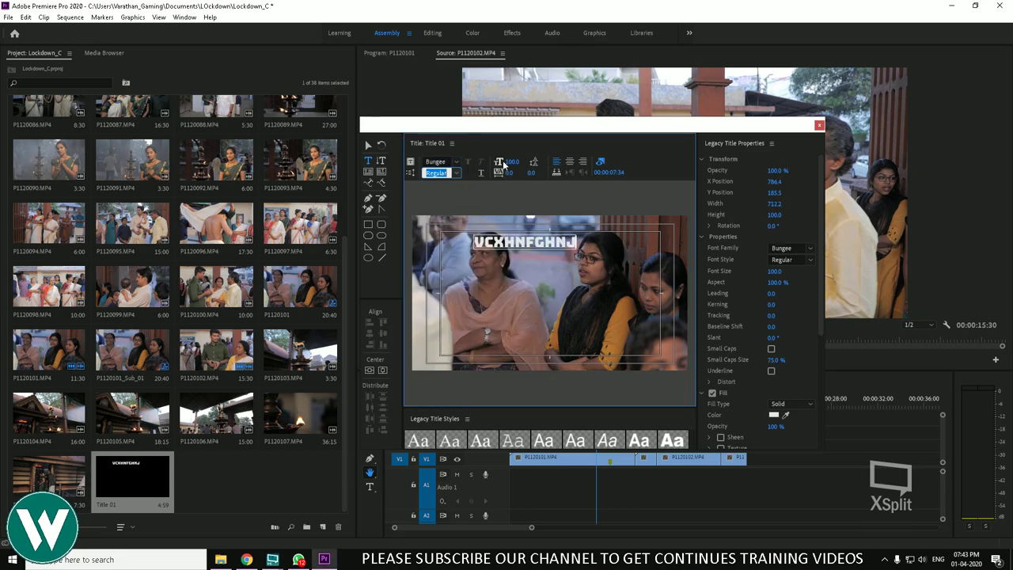
{"action": "mouse_move", "coordinate": [510, 161]}
{"action": "left_mouse_down"}
{"action": "mouse_move", "coordinate": [524, 161]}
{"action": "mouse_move", "coordinate": [515, 161]}
{"action": "left_mouse_up"}
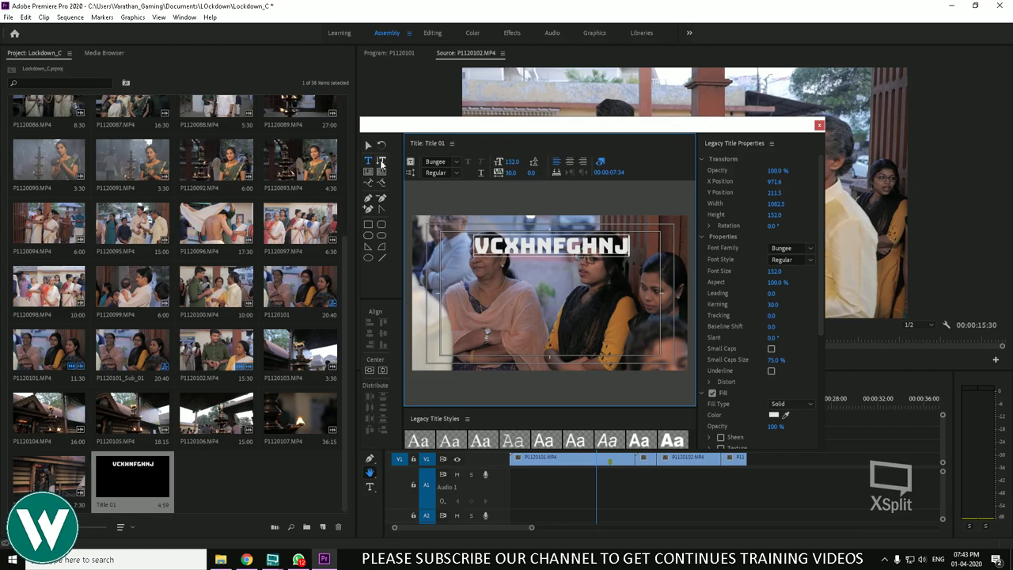
{"action": "left_click", "coordinate": [368, 145]}
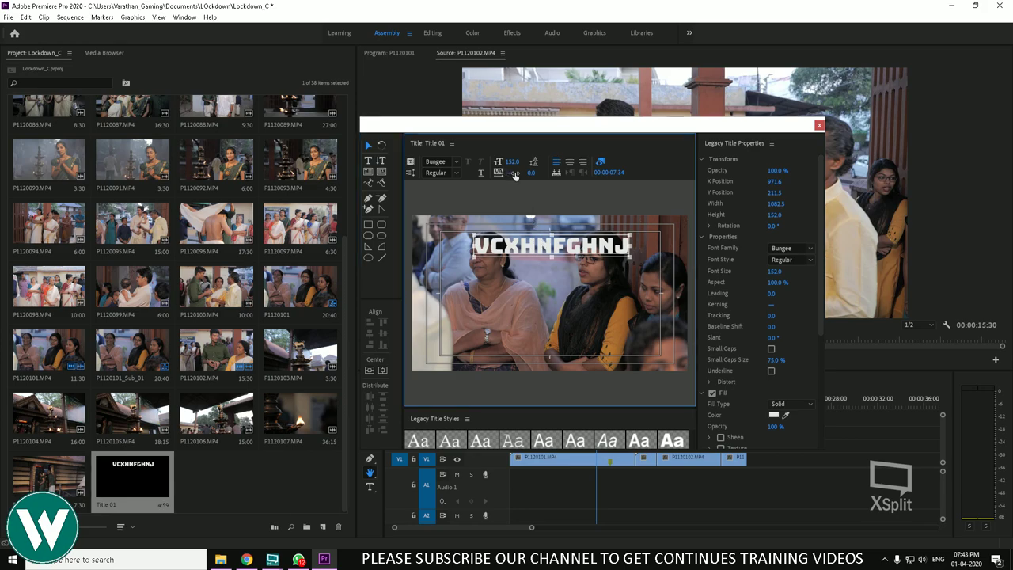
{"action": "left_click_drag", "start_coordinate": [511, 172], "coordinate": [534, 175]}
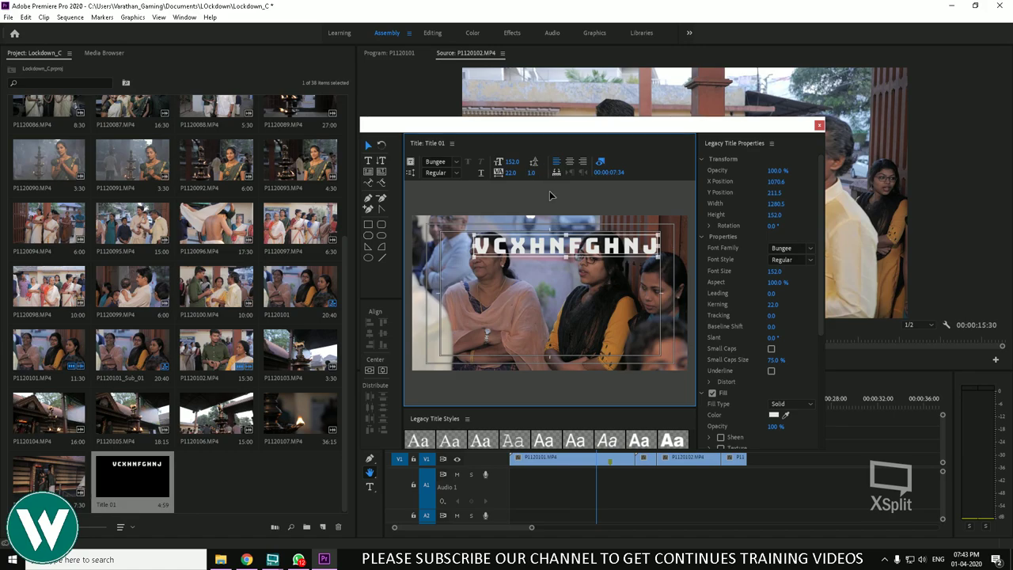
{"action": "left_click", "coordinate": [569, 161]}
{"action": "left_click_drag", "start_coordinate": [569, 245], "coordinate": [538, 270]}
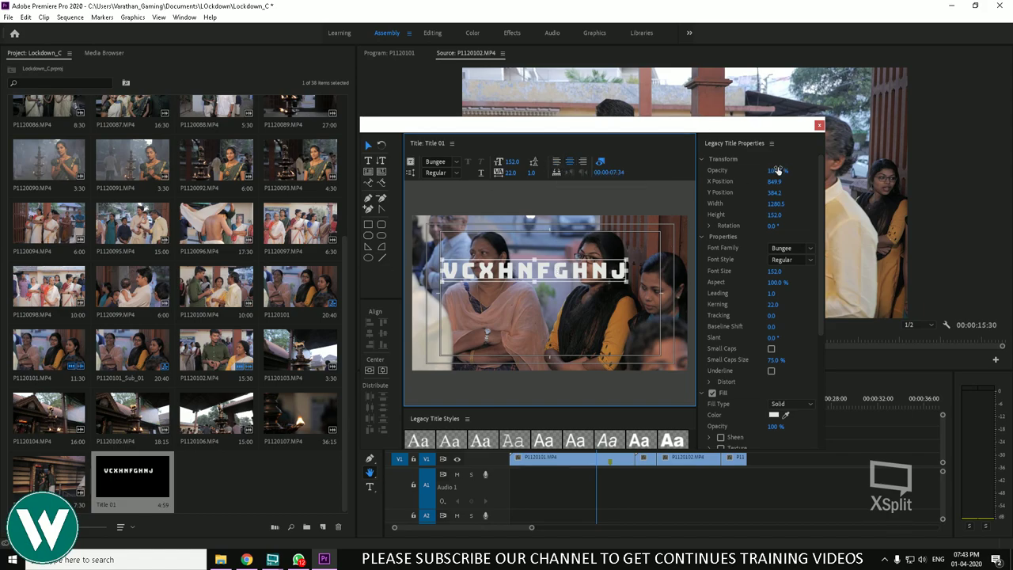
Change the VCXHNFGHNJ text to Consolas Bold and raise its font size to 361
{"action": "left_click_drag", "start_coordinate": [778, 170], "coordinate": [770, 226]}
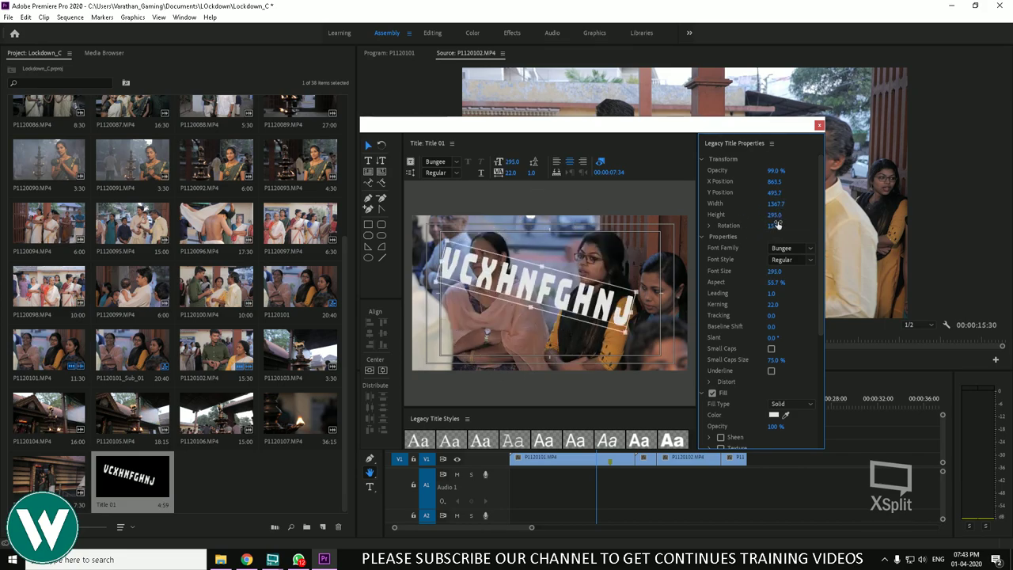
{"action": "left_click", "coordinate": [809, 248]}
{"action": "left_click", "coordinate": [800, 311]}
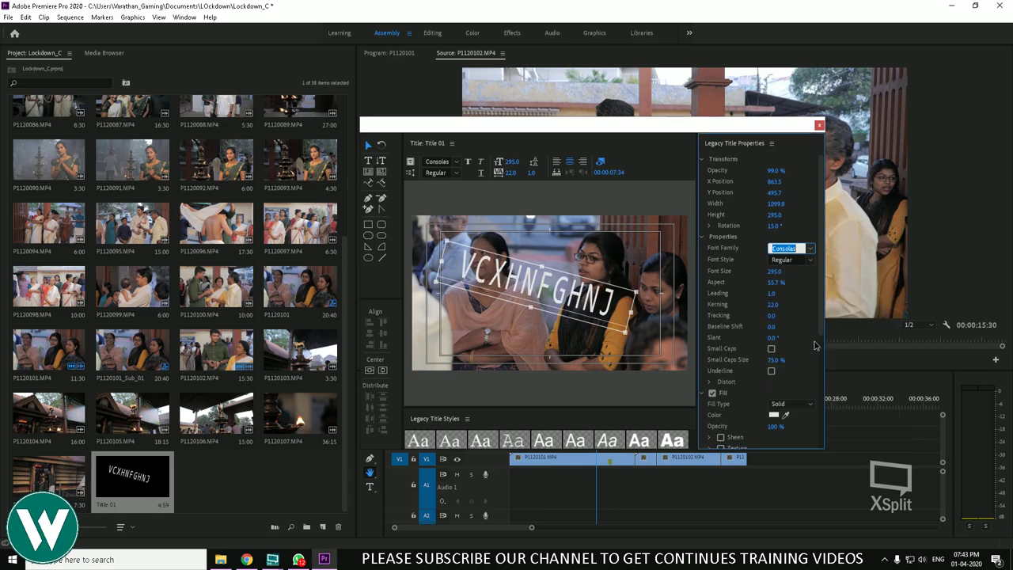
{"action": "left_click", "coordinate": [811, 259]}
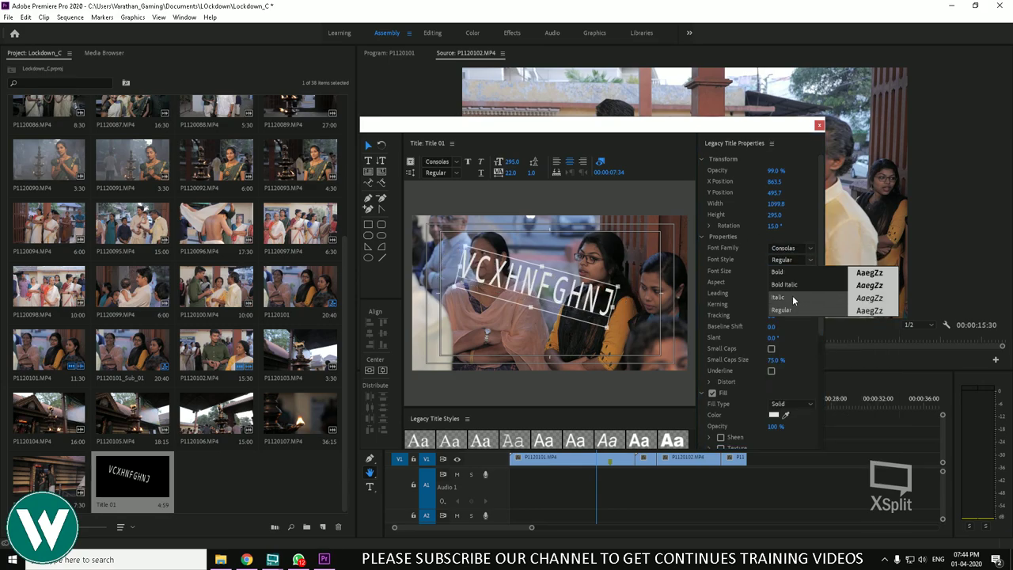
{"action": "left_click", "coordinate": [786, 276]}
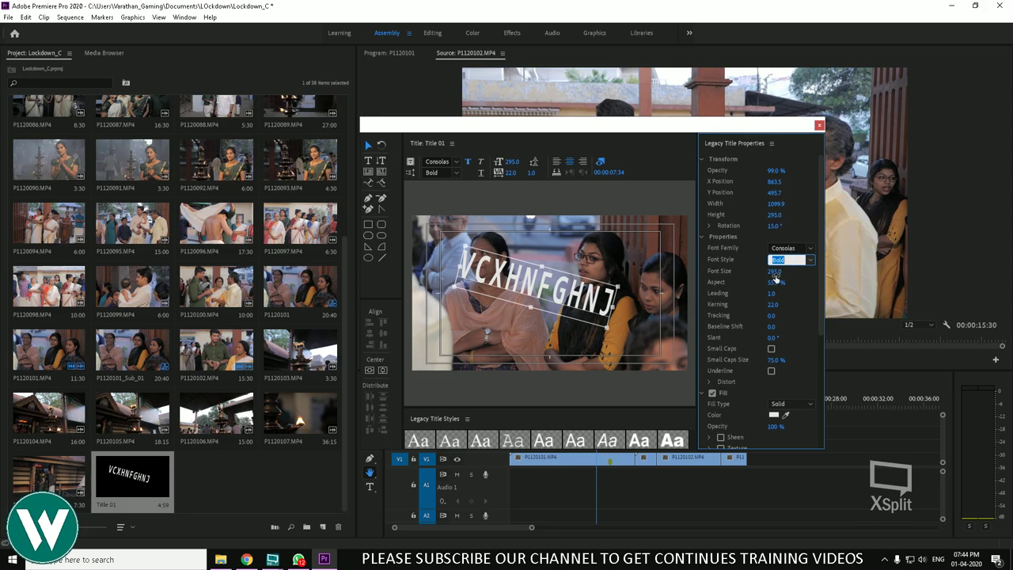
{"action": "mouse_move", "coordinate": [776, 277]}
{"action": "left_mouse_down"}
{"action": "mouse_move", "coordinate": [801, 277]}
{"action": "mouse_move", "coordinate": [766, 282]}
{"action": "left_mouse_up"}
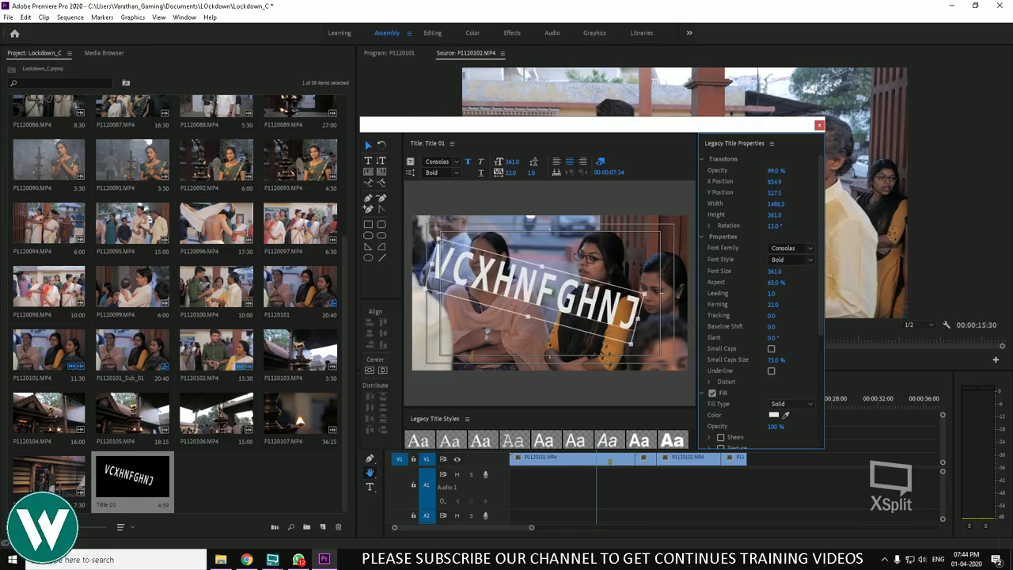
Fill the title text with solid red
{"action": "scroll", "coordinate": [803, 344], "scroll_direction": "down", "scroll_amount": 1}
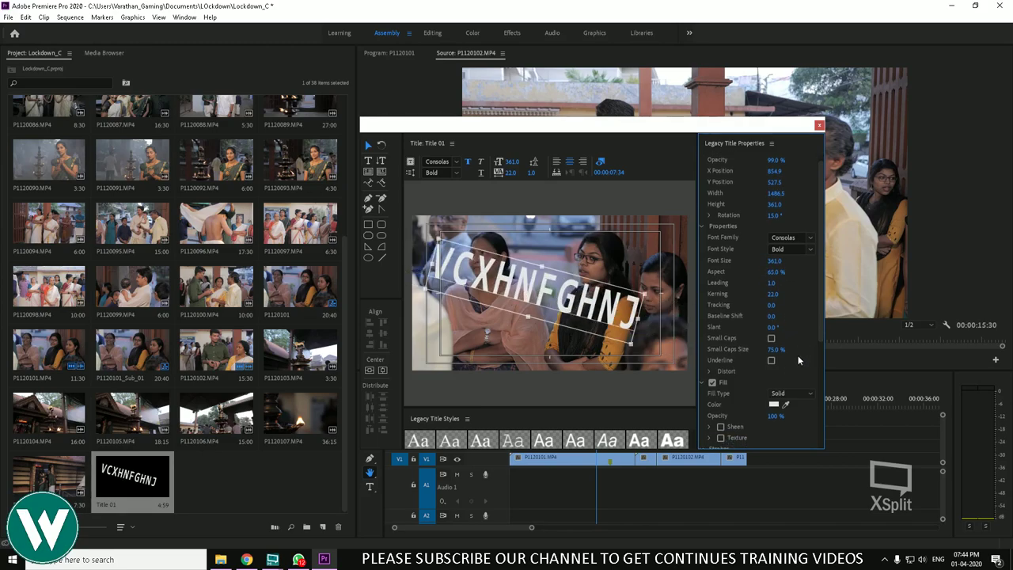
{"action": "left_click", "coordinate": [774, 404]}
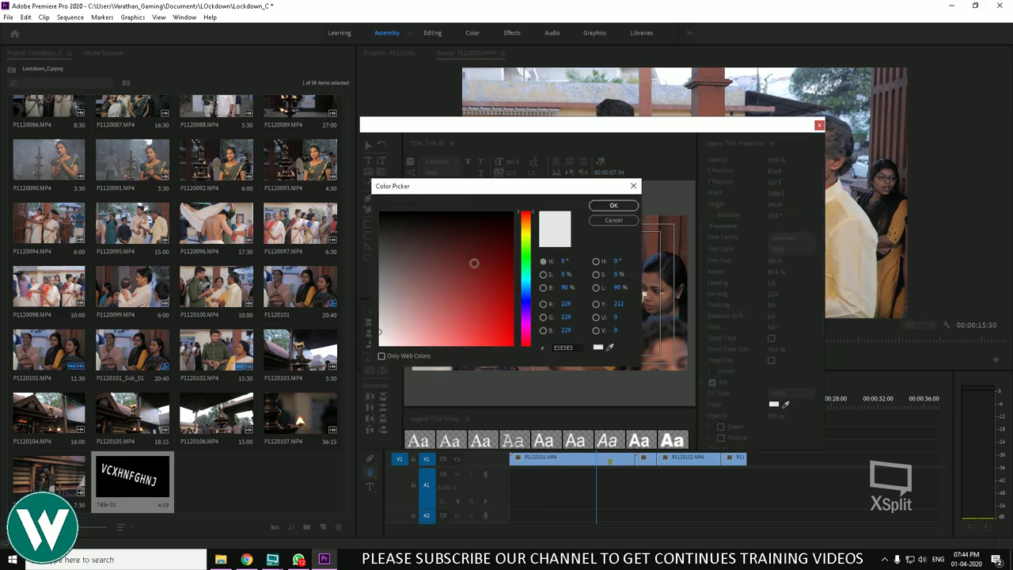
{"action": "left_click", "coordinate": [614, 205]}
Switch the fill to a linear gradient with a green stop, then delete the text
{"action": "left_click", "coordinate": [791, 394]}
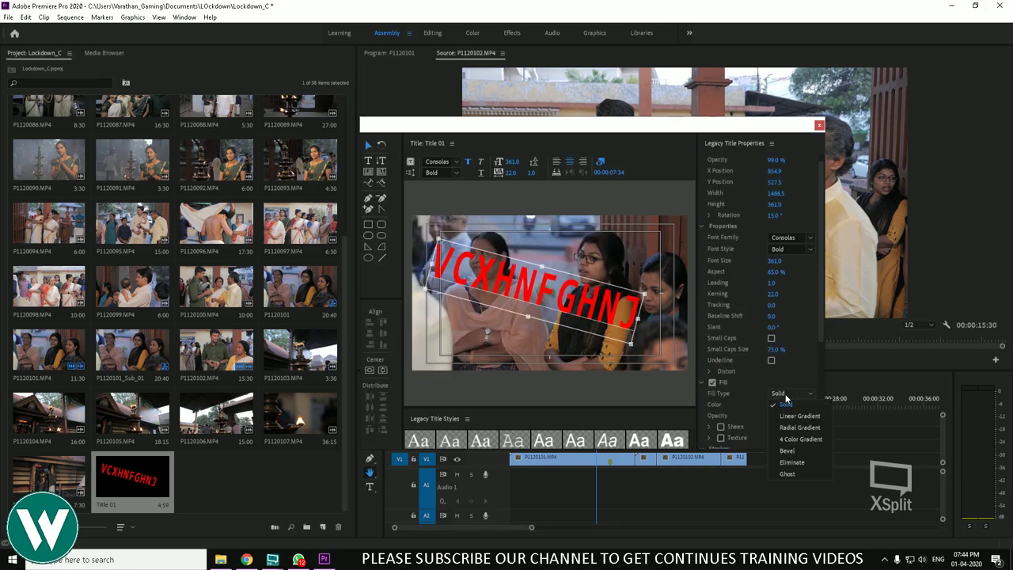
{"action": "left_click", "coordinate": [792, 415]}
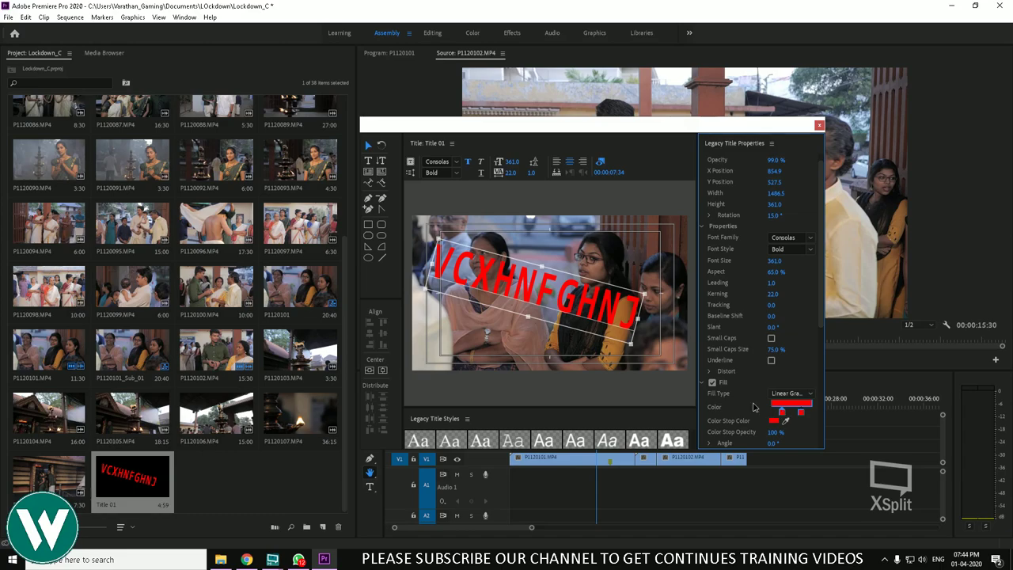
{"action": "left_click_drag", "start_coordinate": [801, 413], "coordinate": [811, 415]}
{"action": "double_click", "coordinate": [792, 407]}
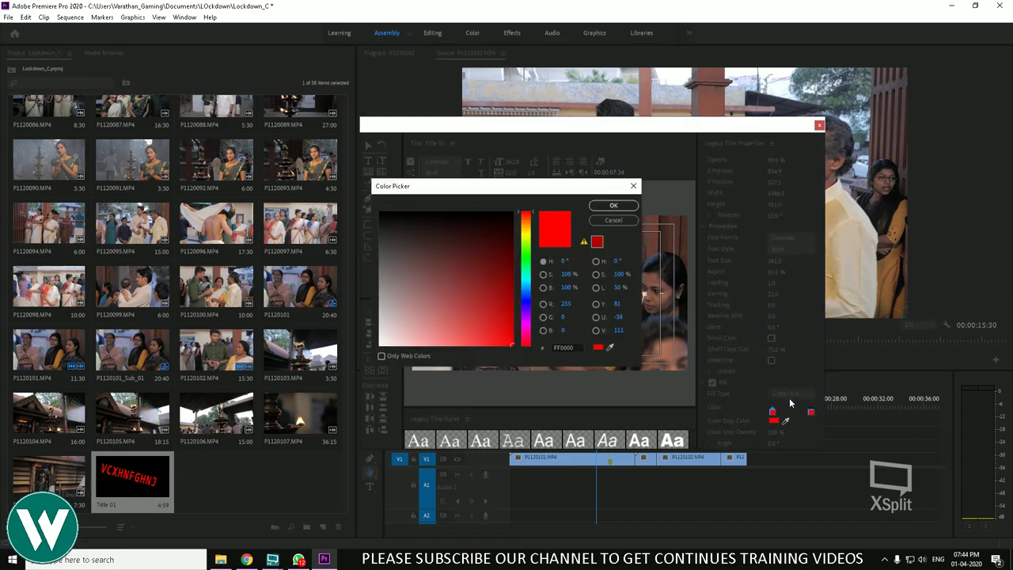
{"action": "left_click", "coordinate": [611, 206]}
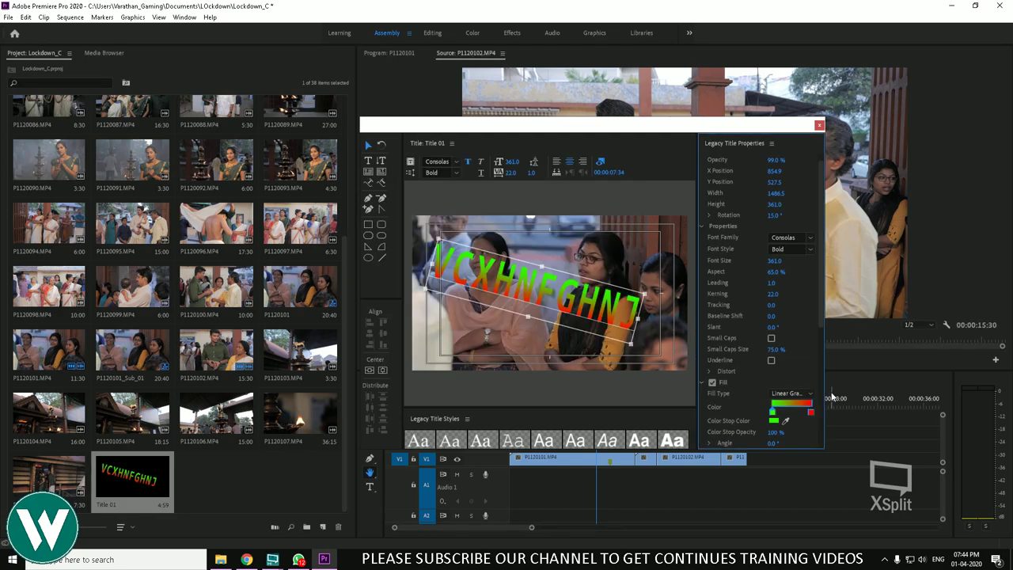
{"action": "left_click", "coordinate": [518, 293]}
{"action": "key", "text": "Delete"}
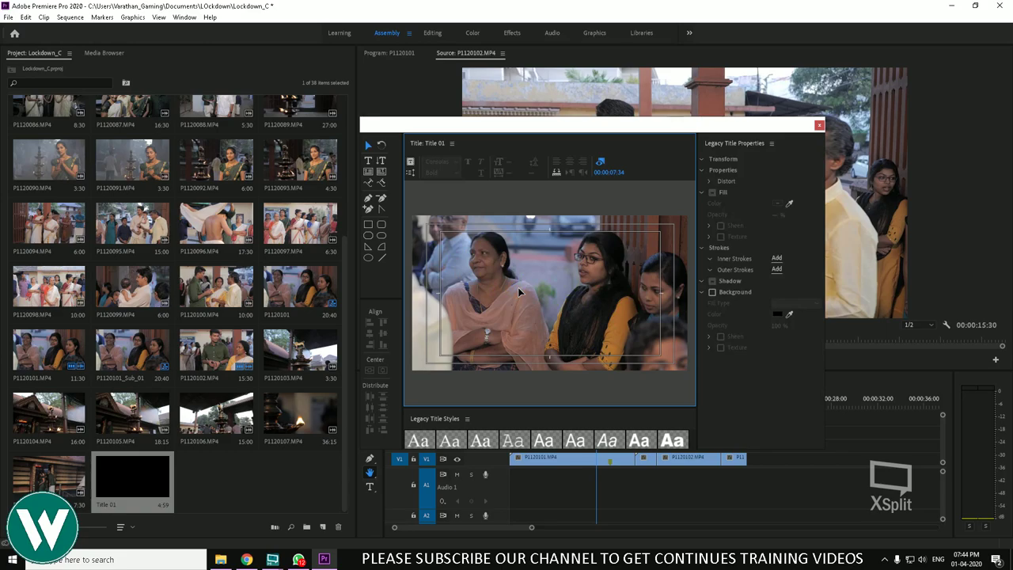
Draw solid black rectangle bars across the top and bottom of Title 01, then close the editor
{"action": "left_click", "coordinate": [368, 226]}
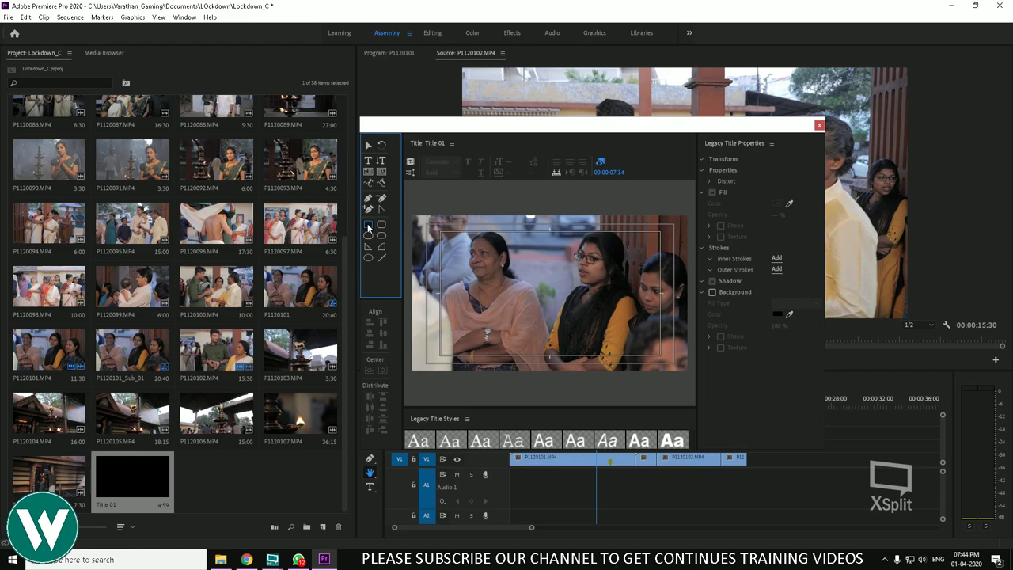
{"action": "left_click_drag", "start_coordinate": [405, 207], "coordinate": [701, 232]}
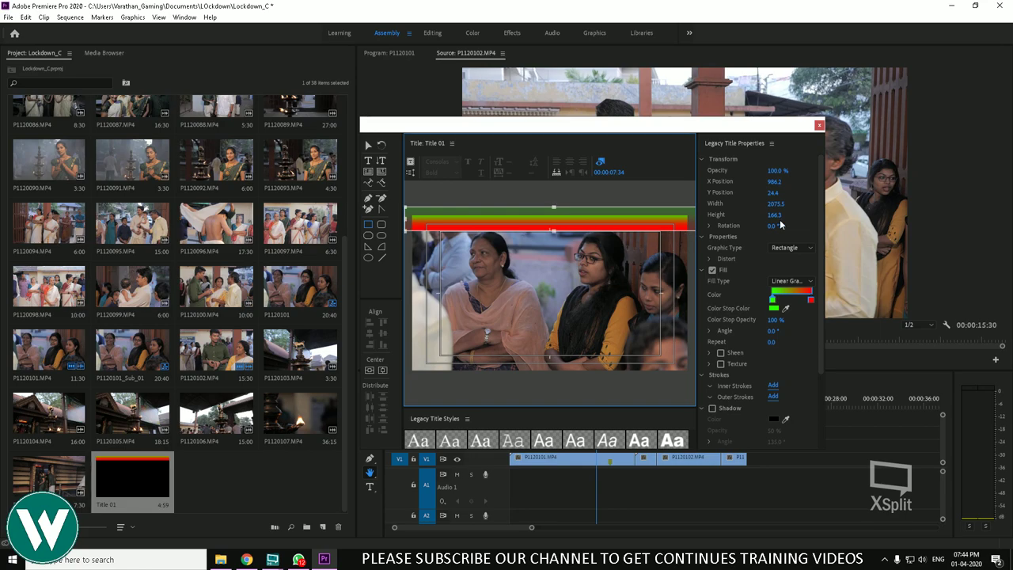
{"action": "left_click", "coordinate": [797, 281]}
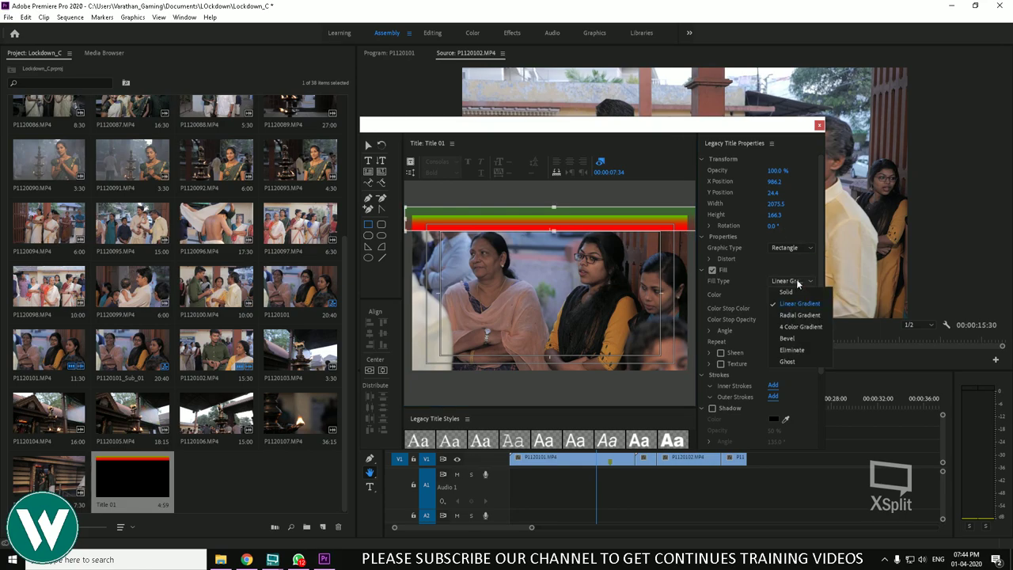
{"action": "left_click", "coordinate": [787, 292]}
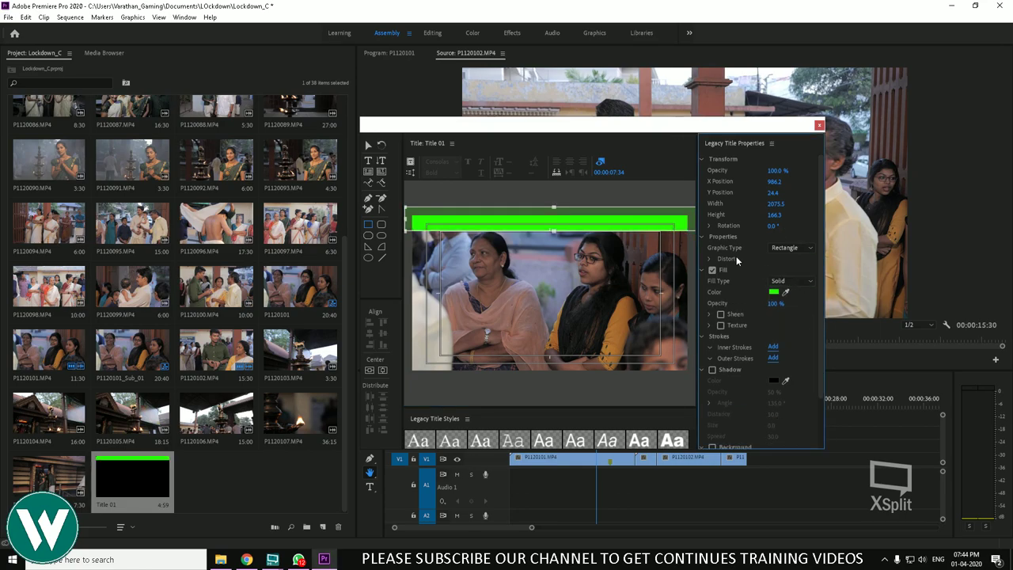
{"action": "left_click", "coordinate": [774, 292]}
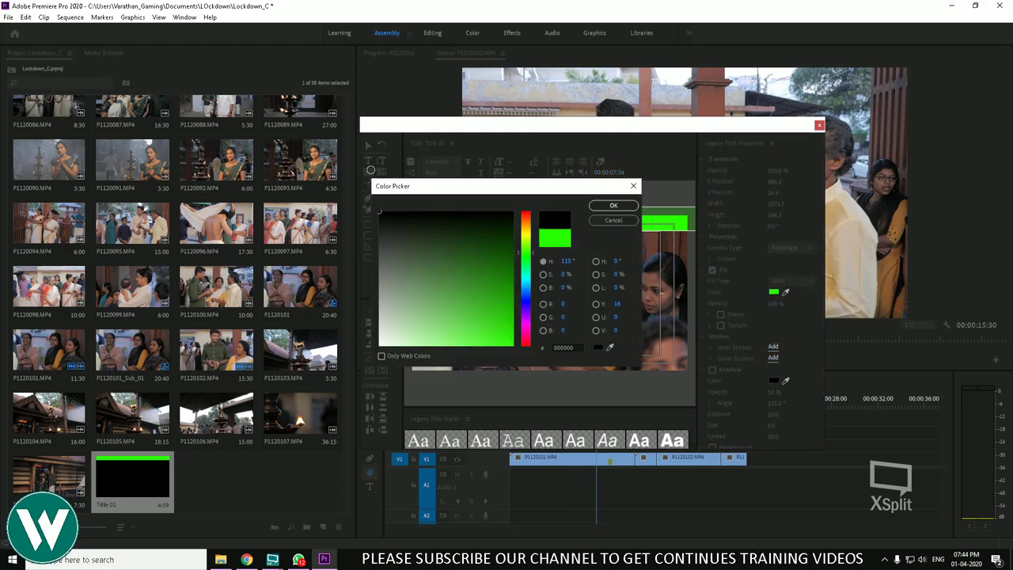
{"action": "left_click", "coordinate": [613, 205]}
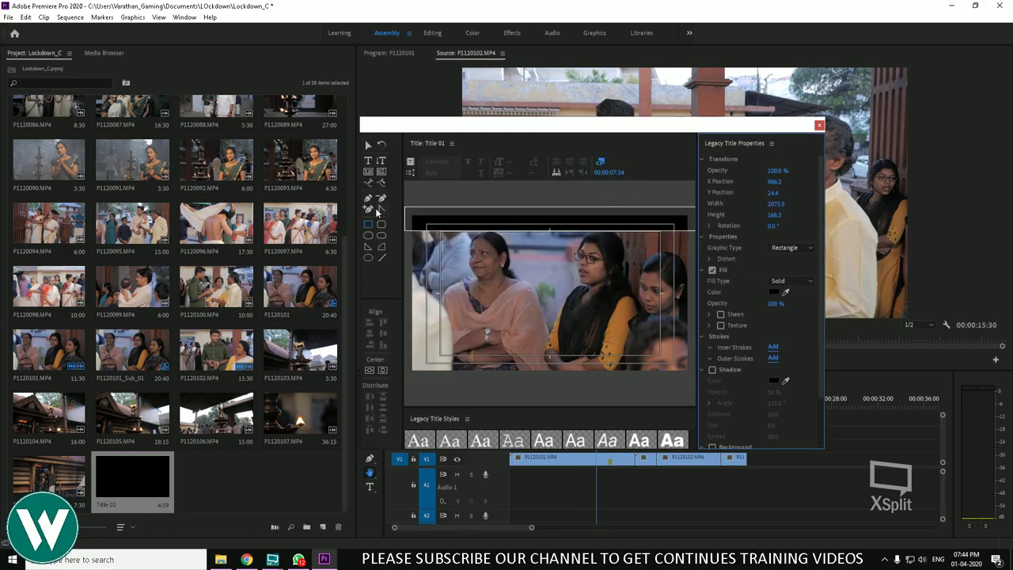
{"action": "left_click_drag", "start_coordinate": [409, 354], "coordinate": [720, 393]}
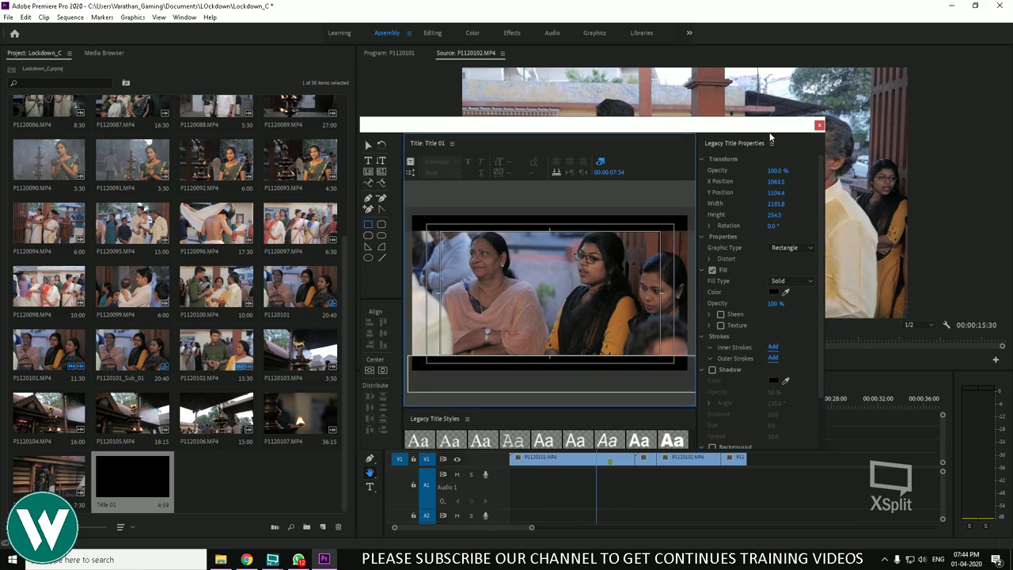
{"action": "left_click", "coordinate": [821, 125]}
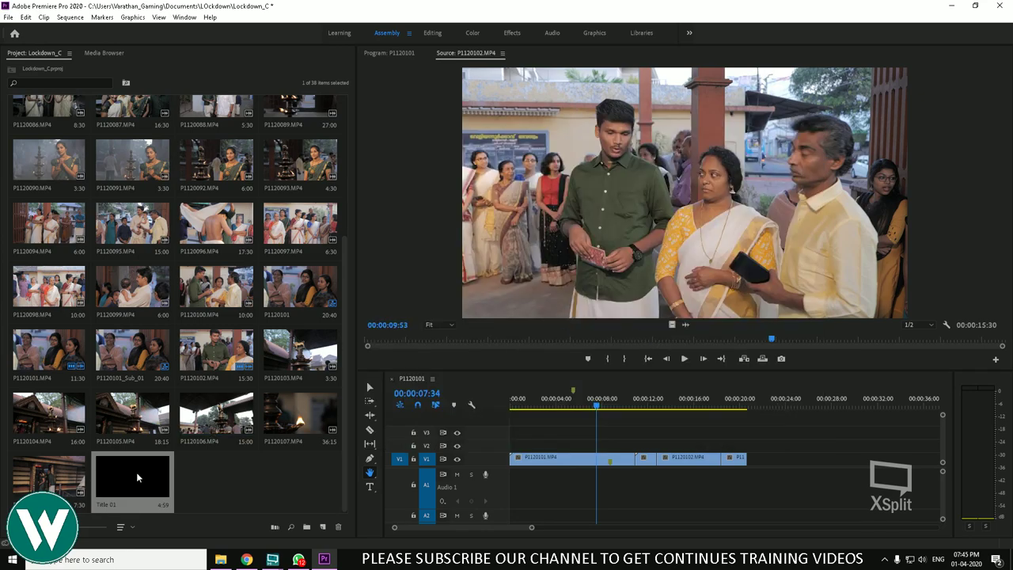
Place Title 01 on V3 and extend both its edges to span the footage
{"action": "left_click_drag", "start_coordinate": [137, 472], "coordinate": [535, 431]}
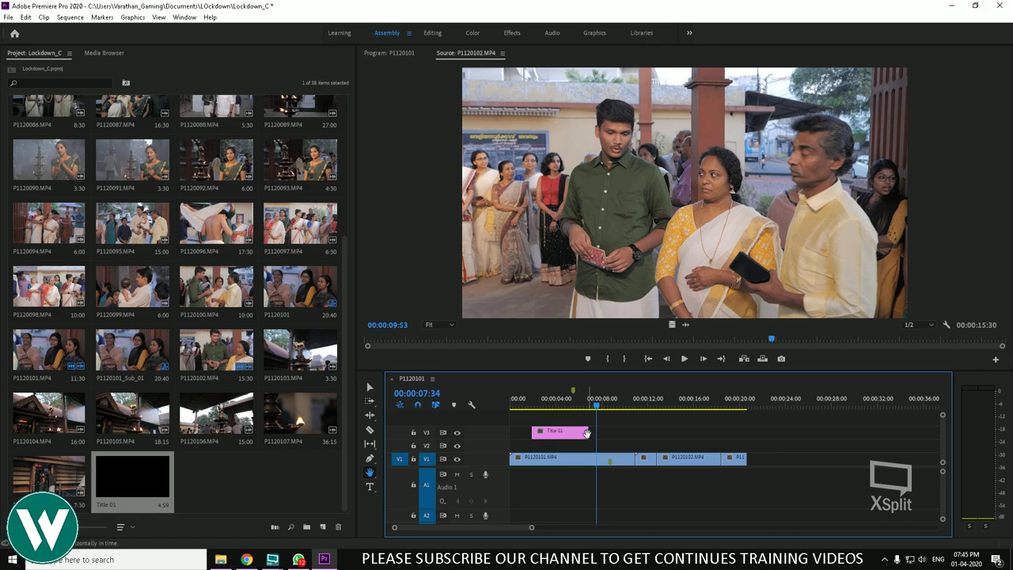
{"action": "left_click", "coordinate": [571, 402]}
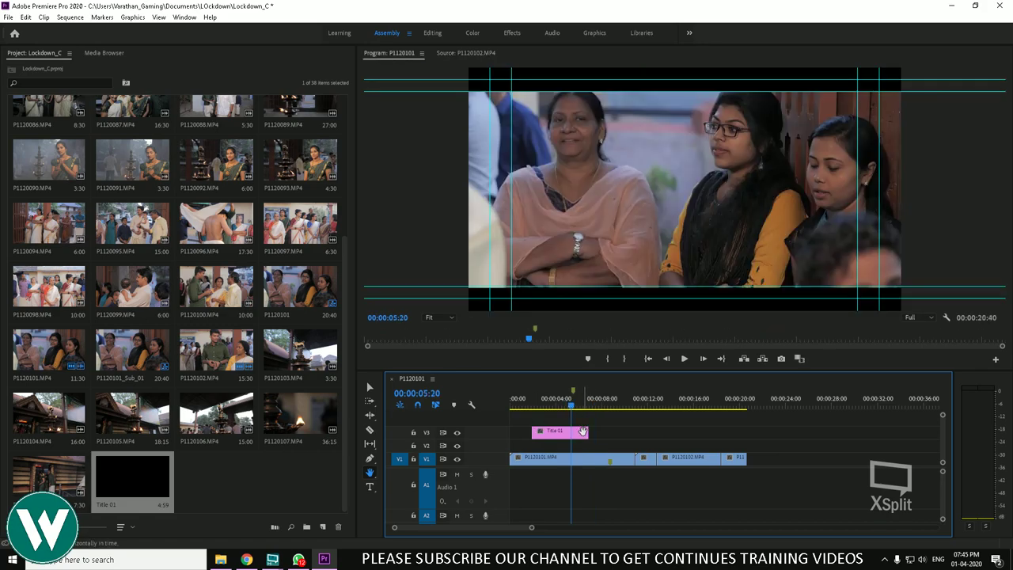
{"action": "left_click", "coordinate": [369, 388]}
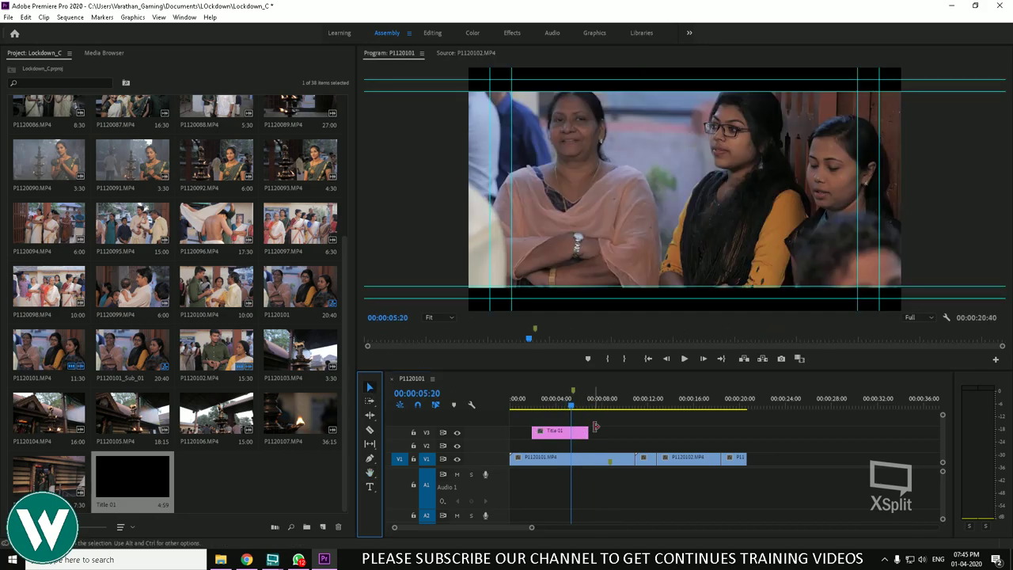
{"action": "left_click_drag", "start_coordinate": [588, 432], "coordinate": [744, 433]}
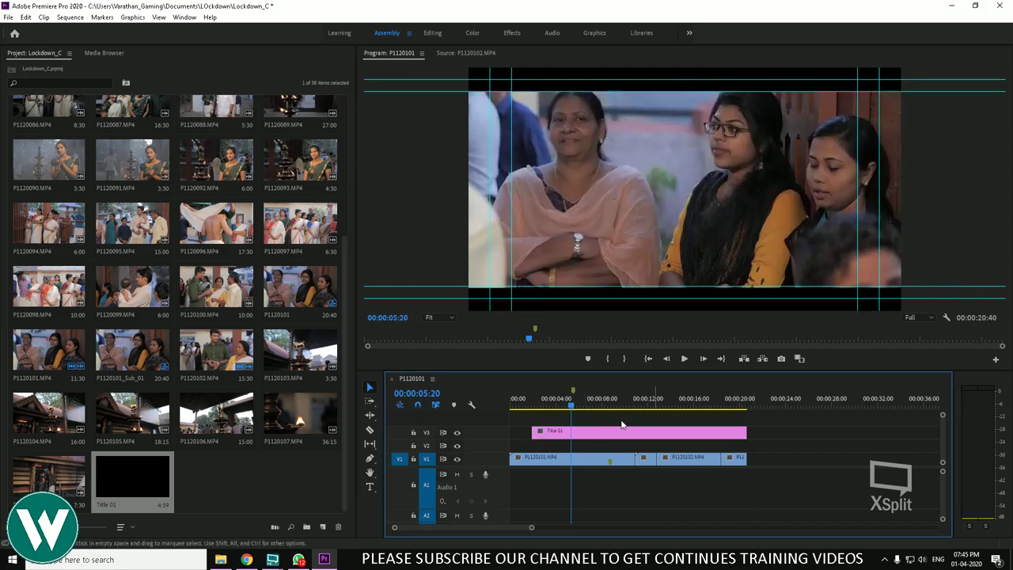
{"action": "left_click_drag", "start_coordinate": [534, 432], "coordinate": [447, 433]}
{"action": "left_click_drag", "start_coordinate": [572, 405], "coordinate": [618, 395]}
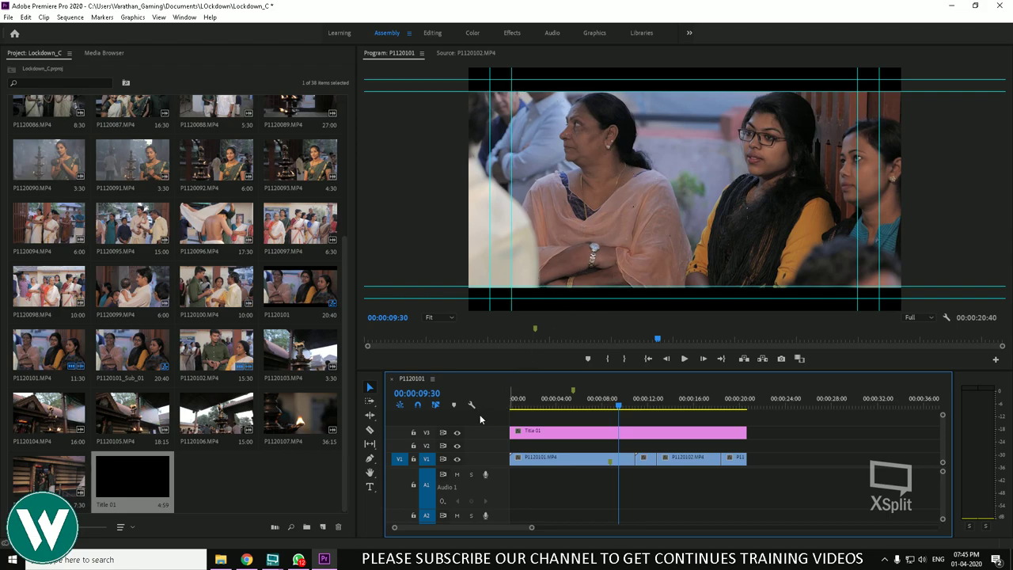
Toggle the V3 lock, move the title onto a new V4 track, then delete it
{"action": "left_click", "coordinate": [413, 433]}
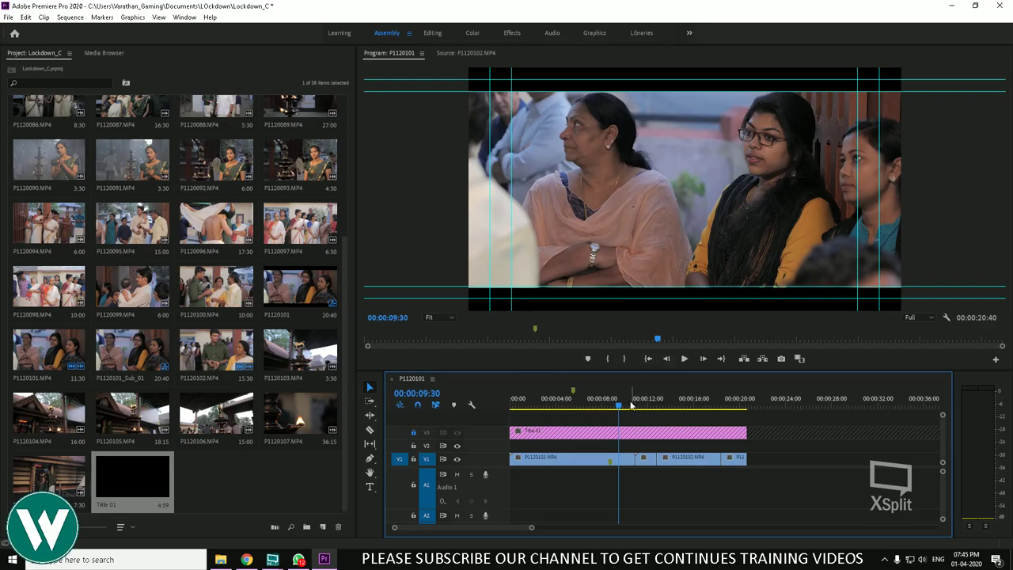
{"action": "mouse_move", "coordinate": [631, 404]}
{"action": "left_mouse_down"}
{"action": "mouse_move", "coordinate": [534, 401]}
{"action": "mouse_move", "coordinate": [685, 400]}
{"action": "mouse_move", "coordinate": [561, 401]}
{"action": "mouse_move", "coordinate": [524, 384]}
{"action": "mouse_move", "coordinate": [637, 400]}
{"action": "mouse_move", "coordinate": [506, 376]}
{"action": "mouse_move", "coordinate": [539, 396]}
{"action": "mouse_move", "coordinate": [645, 403]}
{"action": "mouse_move", "coordinate": [622, 404]}
{"action": "left_mouse_up"}
{"action": "left_click", "coordinate": [413, 433]}
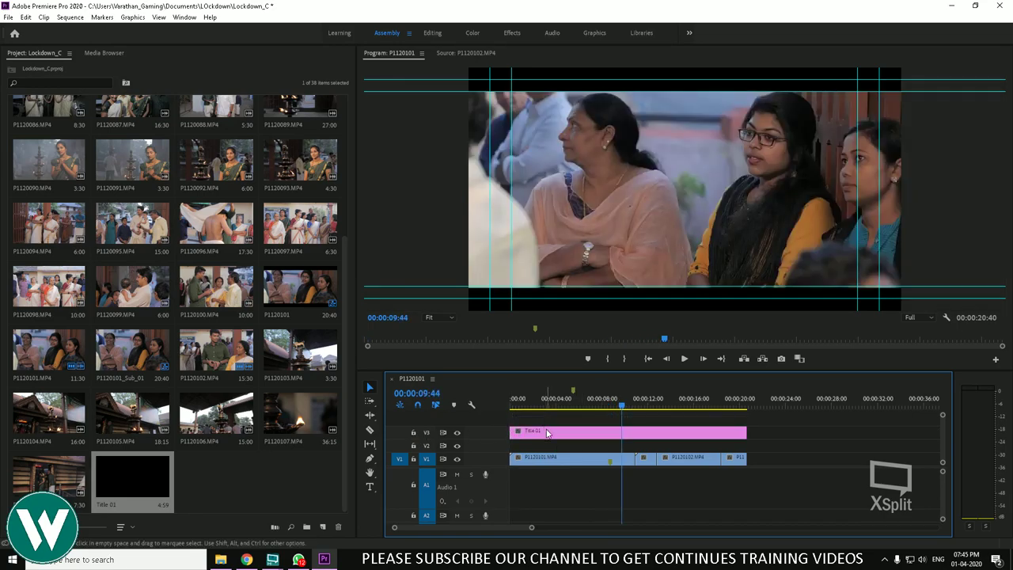
{"action": "left_click_drag", "start_coordinate": [546, 432], "coordinate": [556, 412]}
{"action": "key", "text": "Delete"}
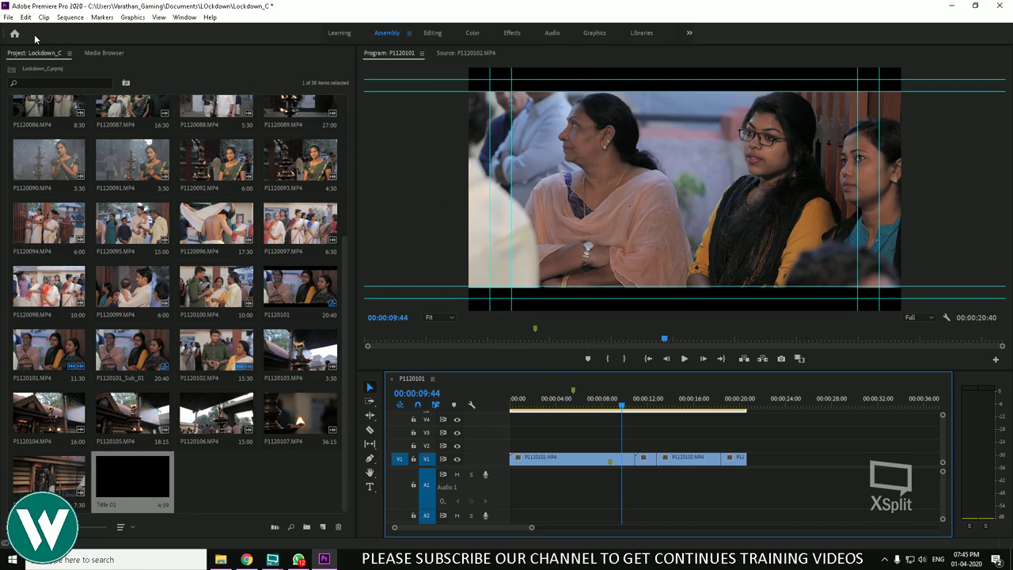
Create a new Bars and Tone item in the project bin with the default settings
{"action": "left_click", "coordinate": [8, 17]}
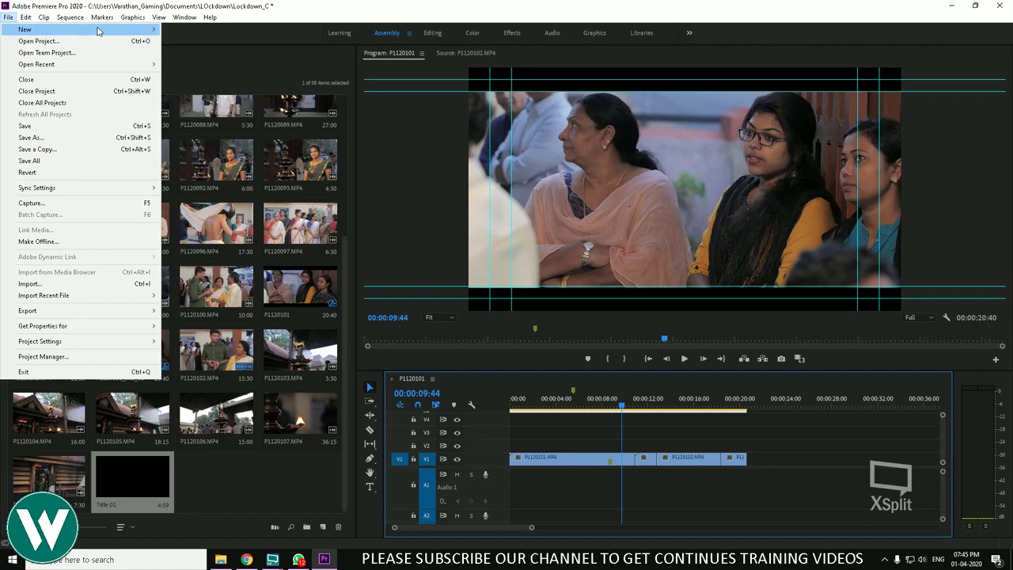
{"action": "mouse_move", "coordinate": [99, 30]}
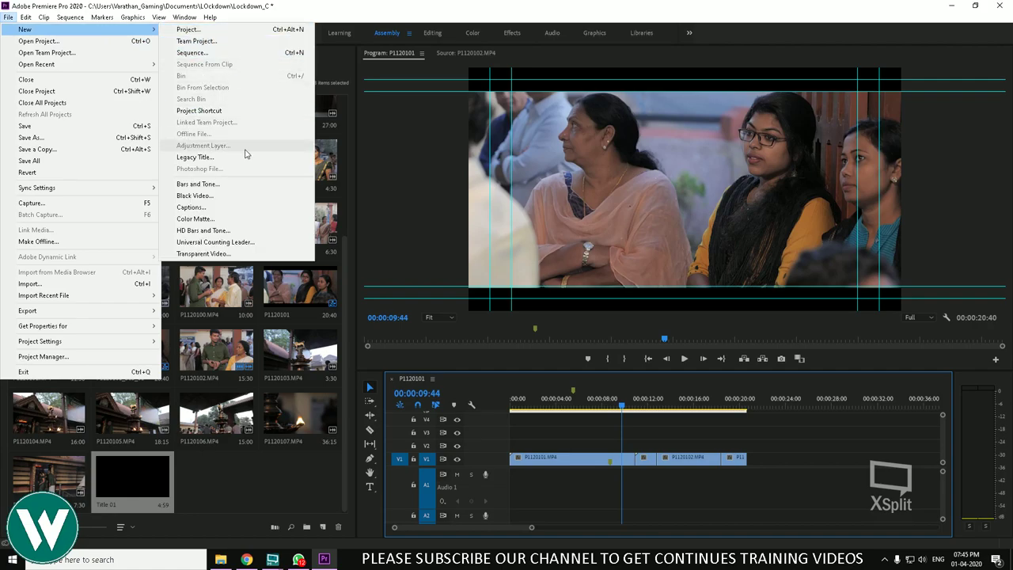
{"action": "left_click", "coordinate": [226, 187]}
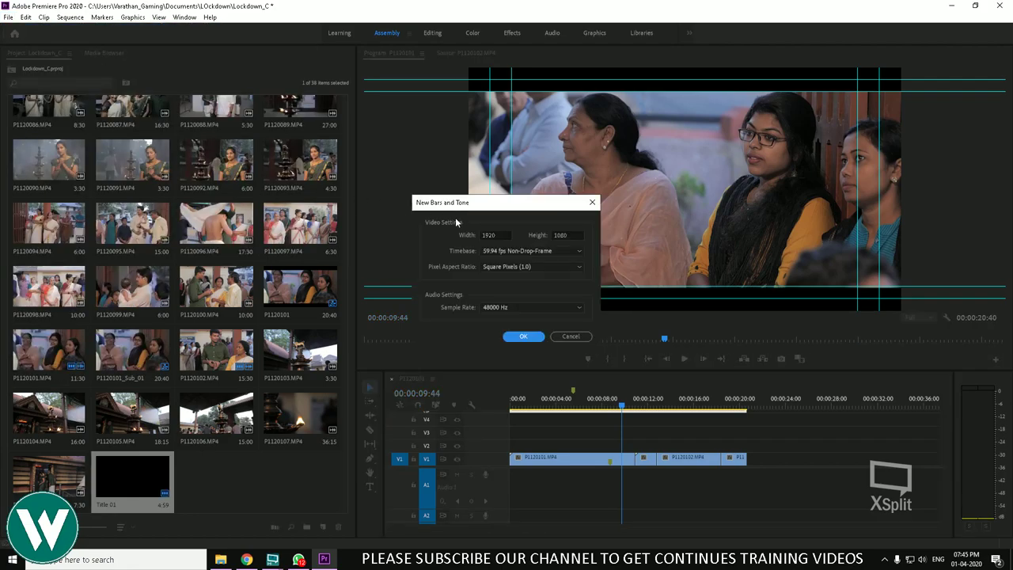
{"action": "left_click", "coordinate": [534, 341]}
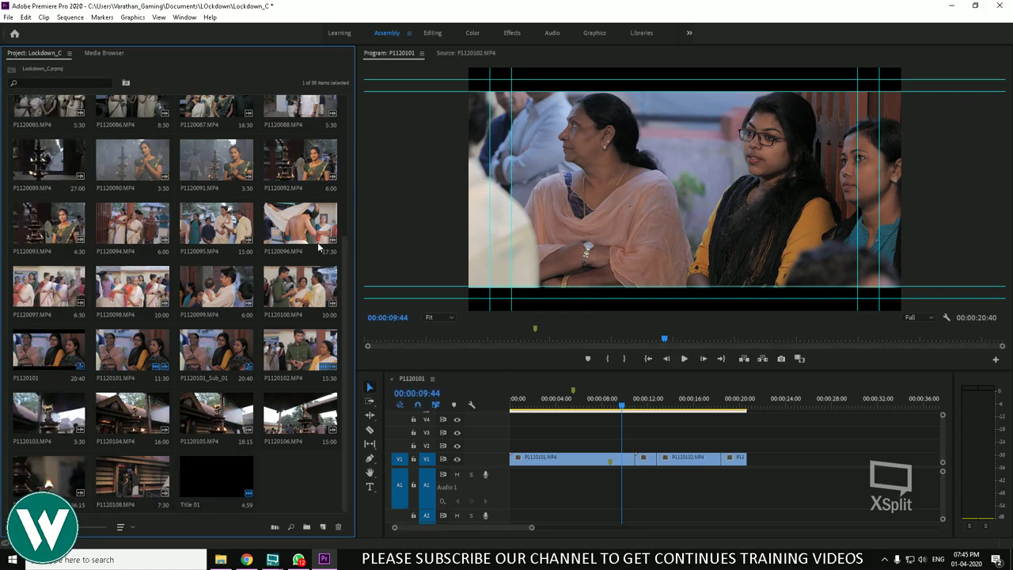
Place the Bars and Tone clip on V4 near 6 seconds, then delete it from the timeline
{"action": "scroll", "coordinate": [257, 178], "scroll_direction": "up", "scroll_amount": 3}
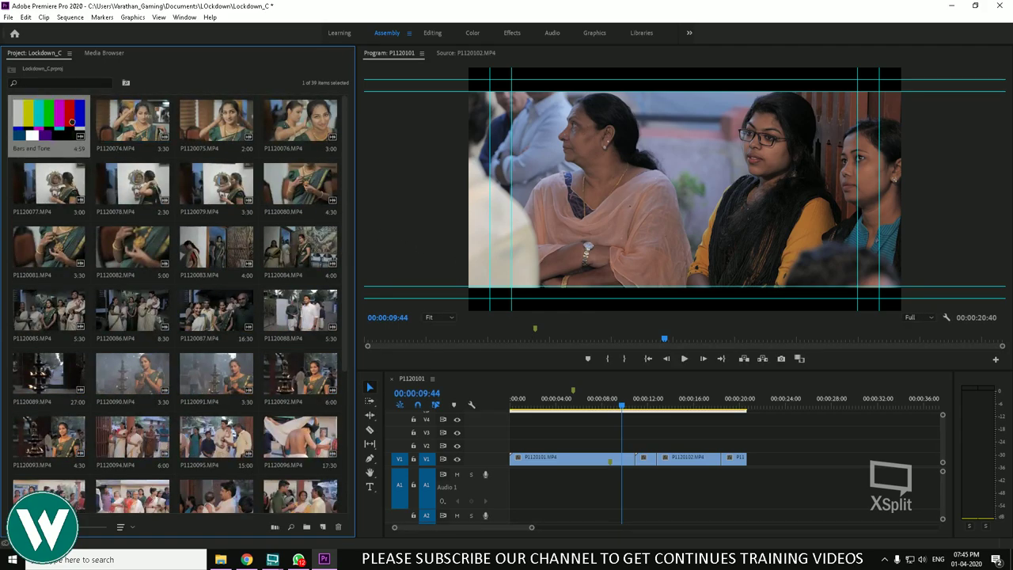
{"action": "left_click_drag", "start_coordinate": [729, 400], "coordinate": [620, 404]}
{"action": "left_click", "coordinate": [630, 418]}
{"action": "key", "text": "Delete"}
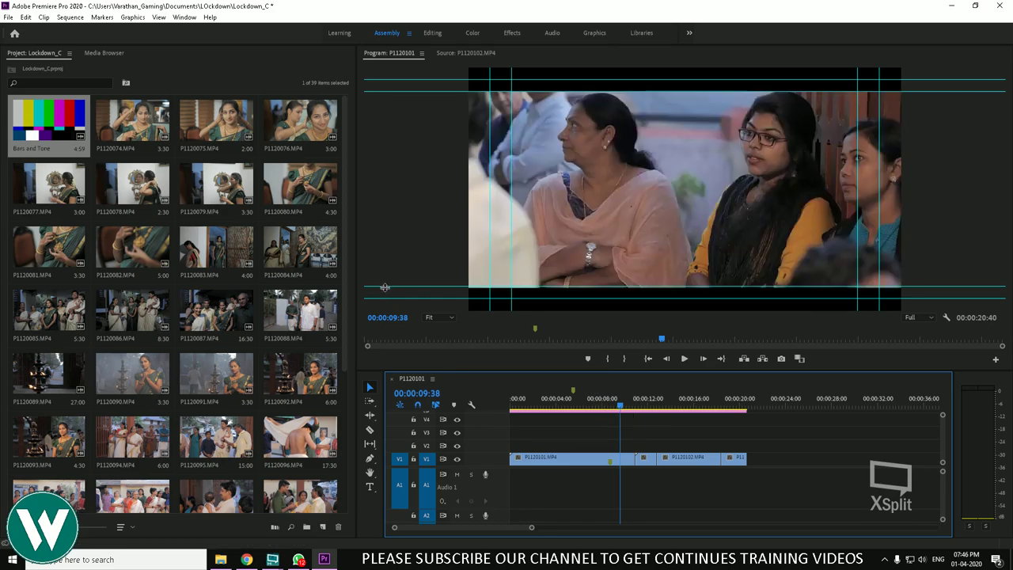
Create a new Black Video item with the default video settings
{"action": "left_click", "coordinate": [8, 17]}
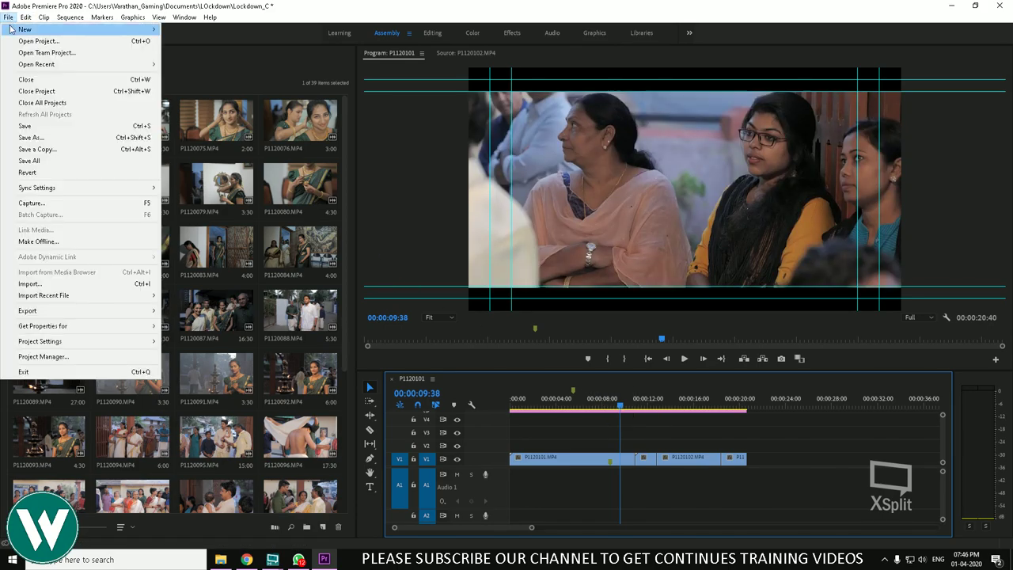
{"action": "mouse_move", "coordinate": [95, 29]}
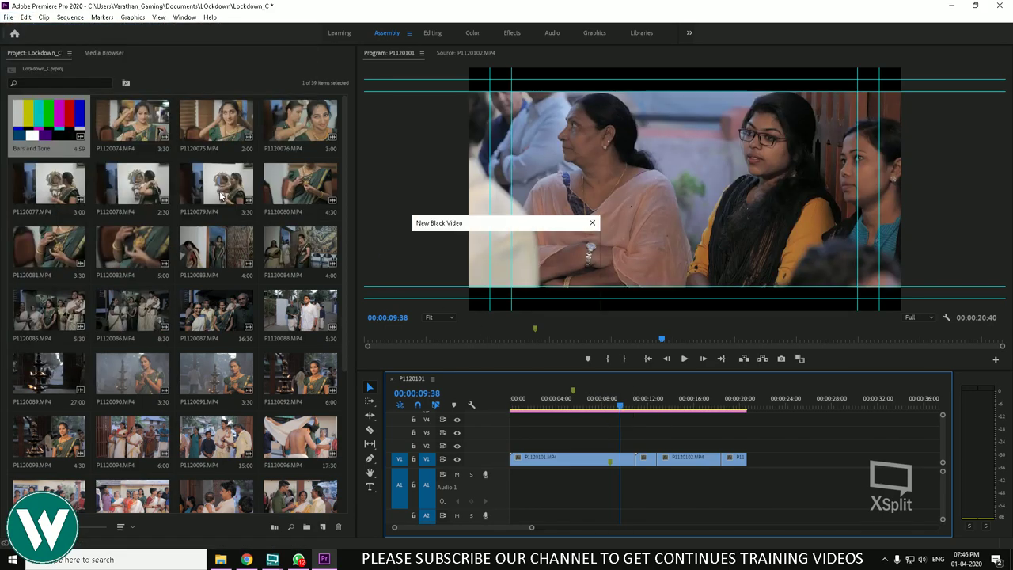
{"action": "left_click", "coordinate": [221, 195]}
{"action": "left_click", "coordinate": [522, 316]}
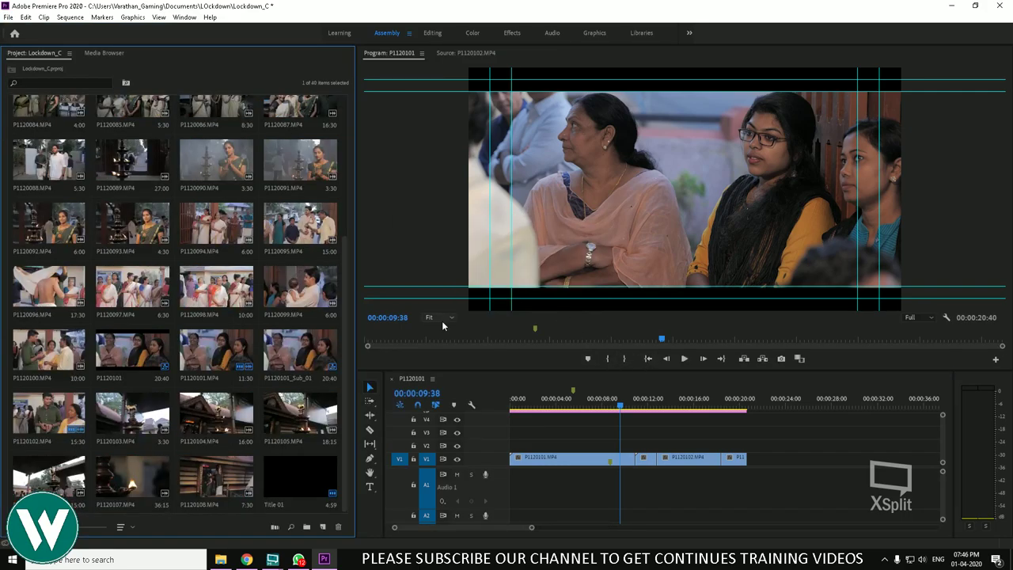
Drop the Black Video clip onto V3 after the footage and move the playhead onto it
{"action": "scroll", "coordinate": [284, 357], "scroll_direction": "up", "scroll_amount": 5}
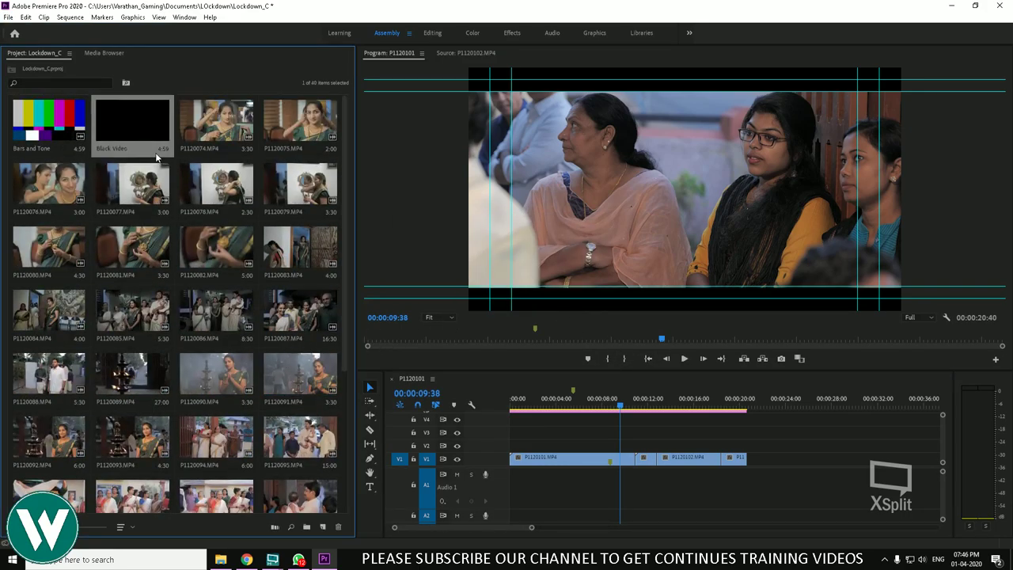
{"action": "left_click_drag", "start_coordinate": [132, 123], "coordinate": [786, 432]}
{"action": "left_click_drag", "start_coordinate": [768, 398], "coordinate": [806, 397]}
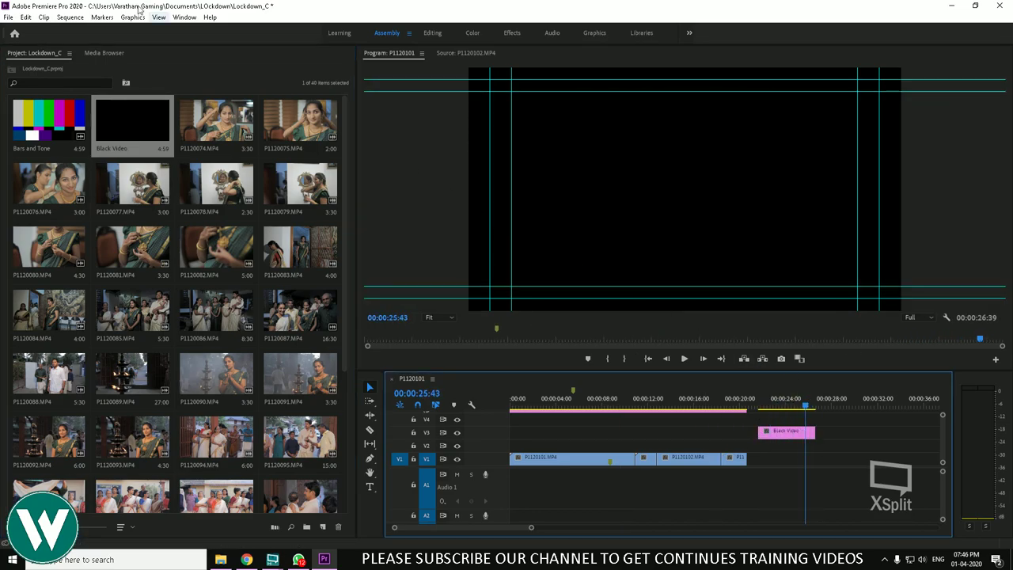
Create a dark red Color Matte named 'Color Matte' and place it on V3 after Black Video
{"action": "left_click", "coordinate": [6, 16]}
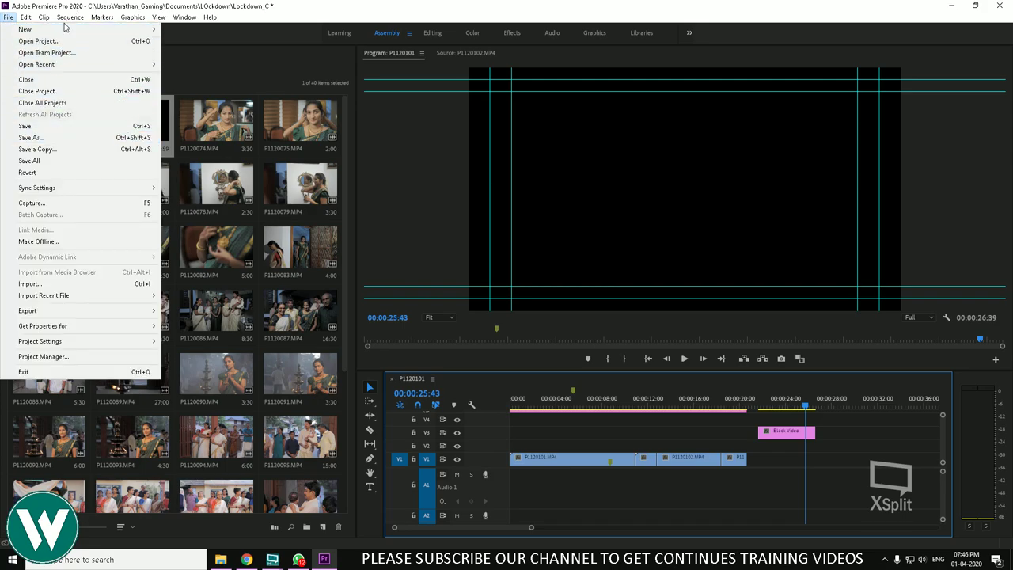
{"action": "left_click", "coordinate": [6, 17]}
{"action": "mouse_move", "coordinate": [15, 29]}
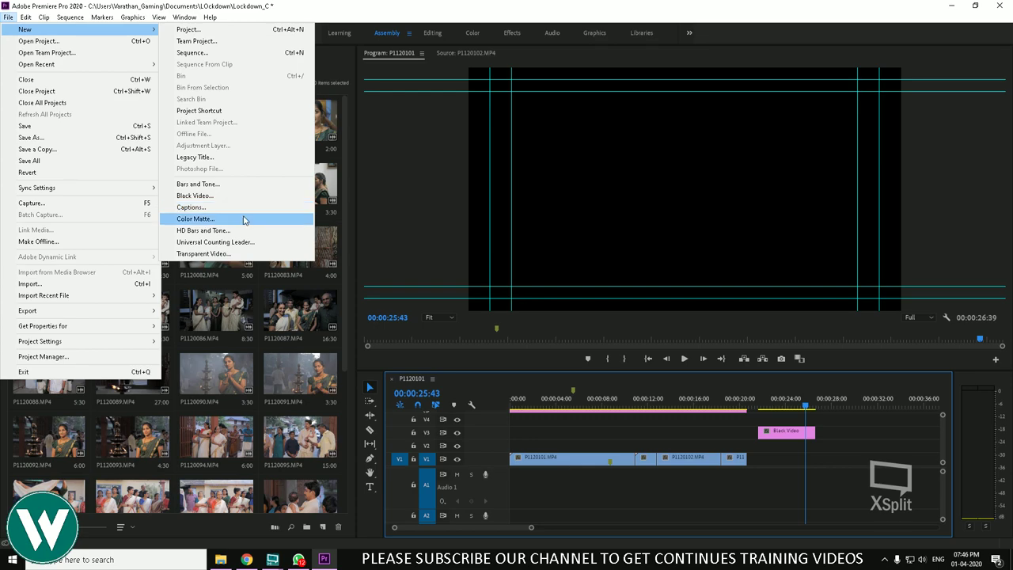
{"action": "left_click", "coordinate": [245, 220]}
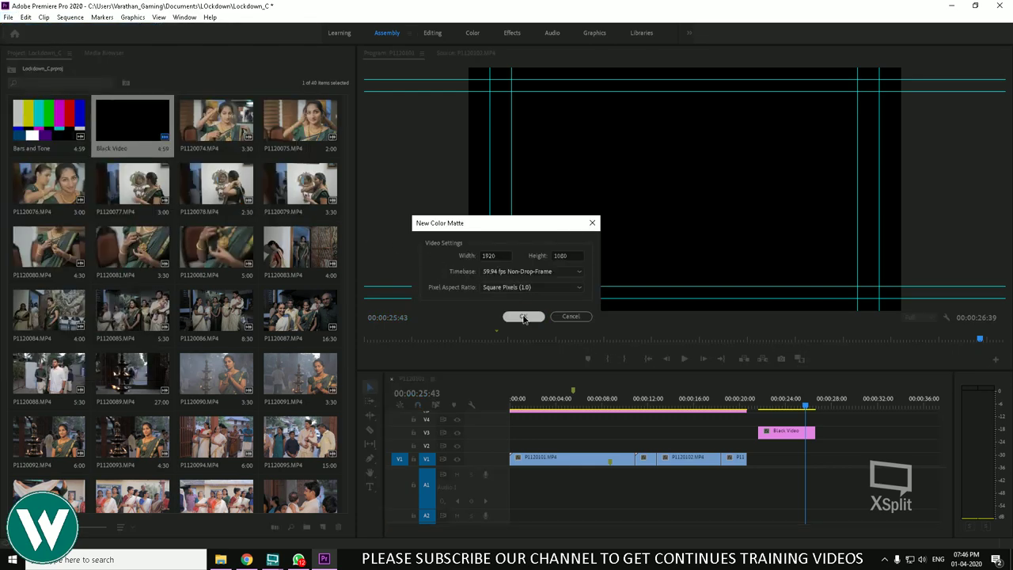
{"action": "left_click", "coordinate": [524, 315]}
{"action": "left_click_drag", "start_coordinate": [434, 244], "coordinate": [507, 269]}
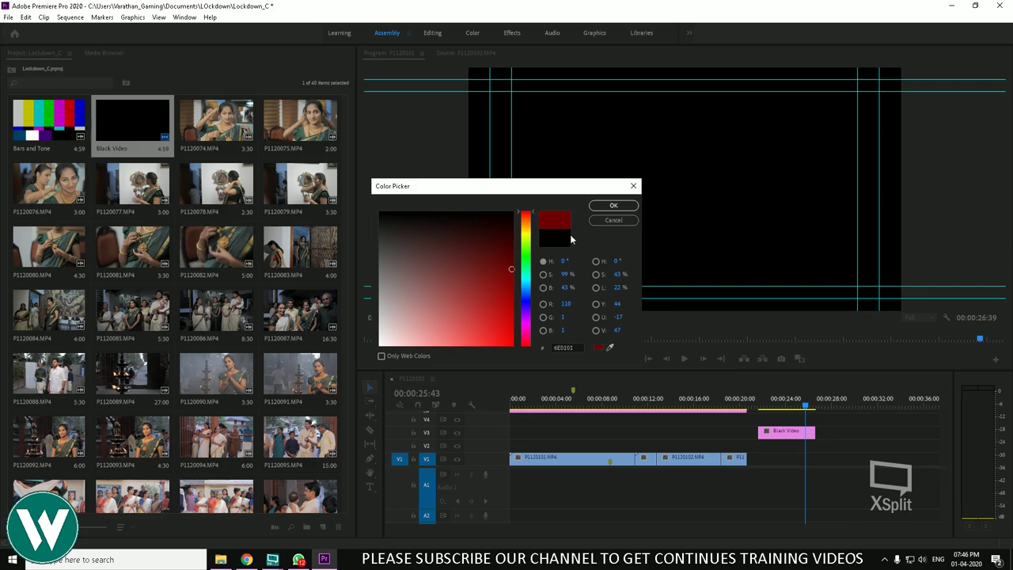
{"action": "left_click", "coordinate": [606, 206]}
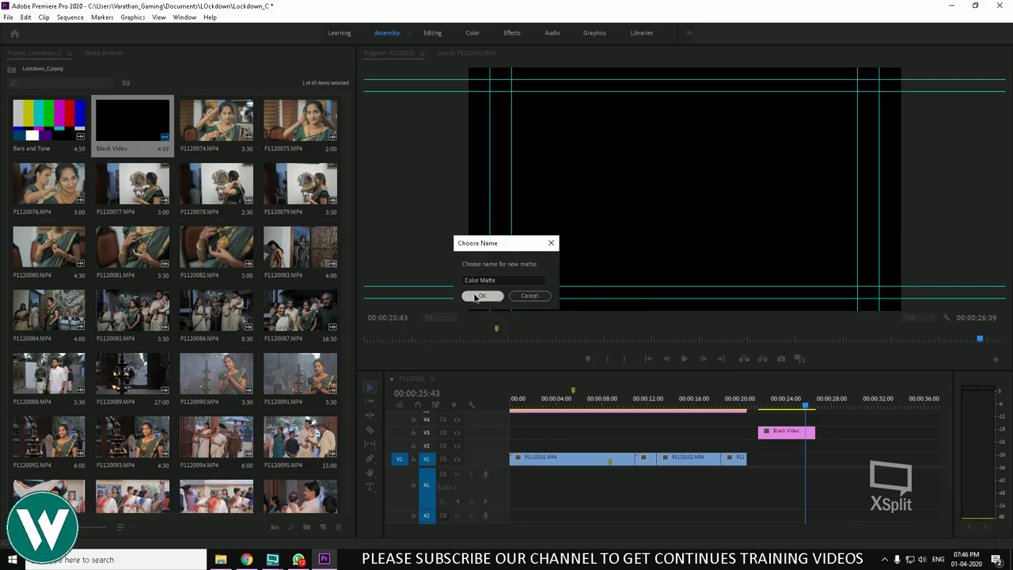
{"action": "left_click", "coordinate": [479, 295]}
{"action": "scroll", "coordinate": [225, 198], "scroll_direction": "up", "scroll_amount": 5}
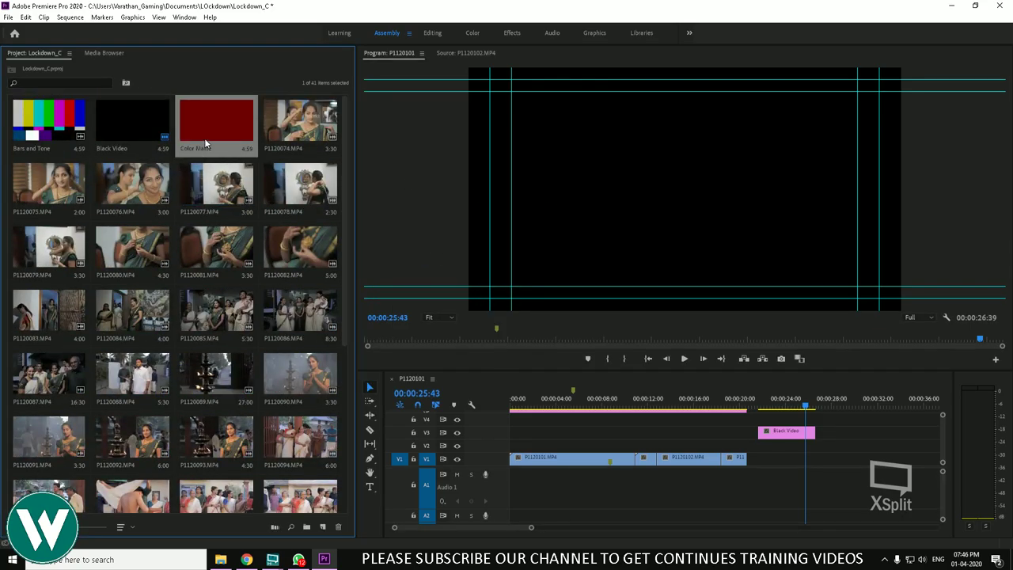
{"action": "left_click_drag", "start_coordinate": [685, 346], "coordinate": [774, 404]}
Create a new HD Bars and Tone item with the default settings
{"action": "left_click", "coordinate": [43, 17]}
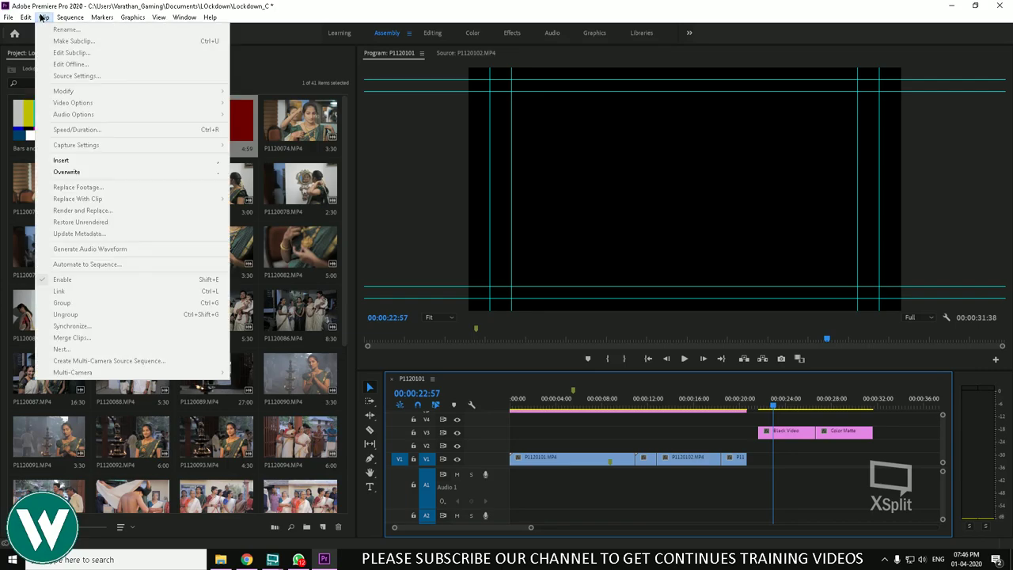
{"action": "left_click", "coordinate": [8, 16]}
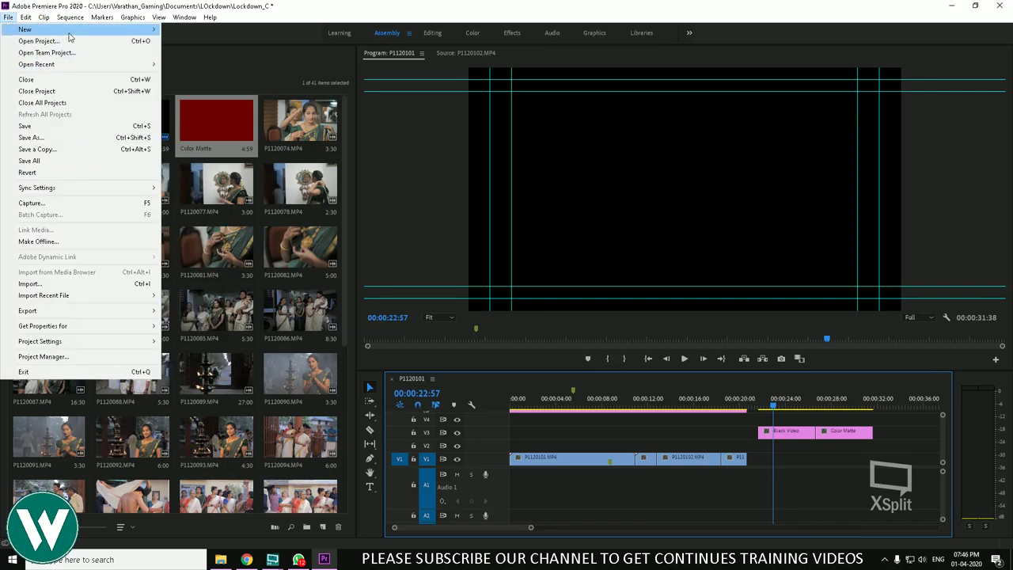
{"action": "mouse_move", "coordinate": [31, 29]}
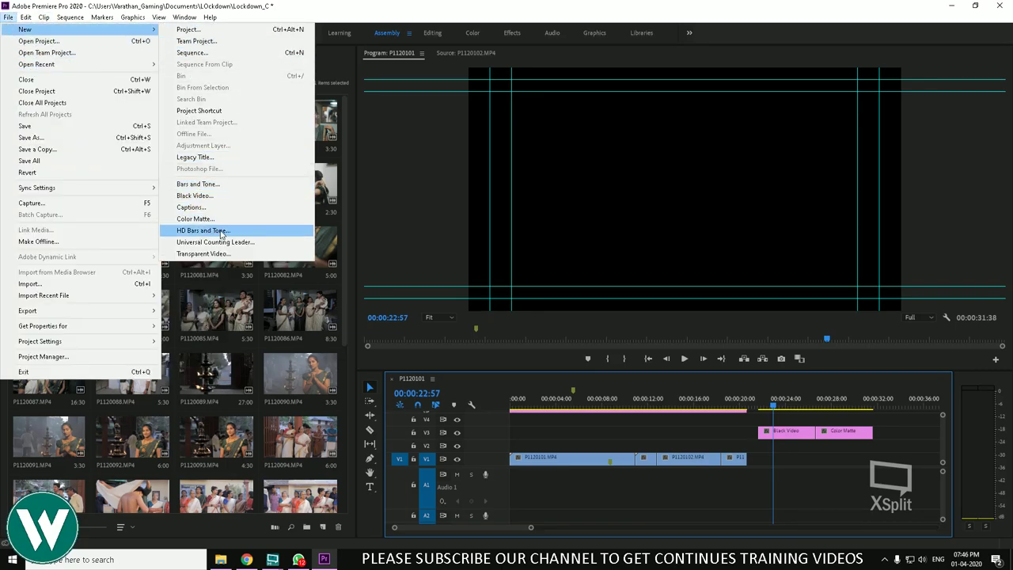
{"action": "left_click", "coordinate": [226, 233]}
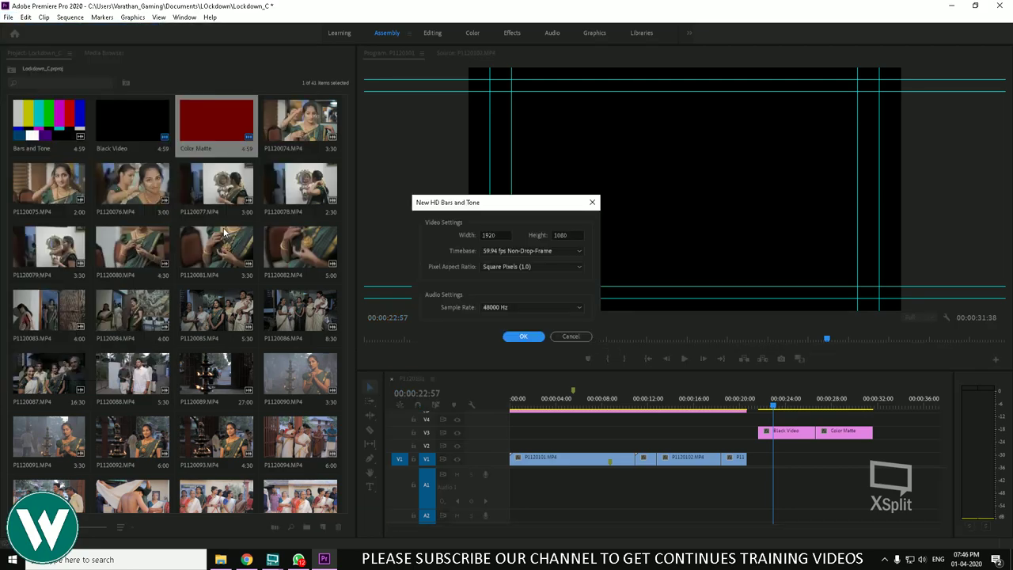
{"action": "left_click", "coordinate": [524, 336]}
Place HD Bars and Tone on V2 near 16 seconds, preview it, then delete the clip
{"action": "scroll", "coordinate": [269, 188], "scroll_direction": "up", "scroll_amount": 5}
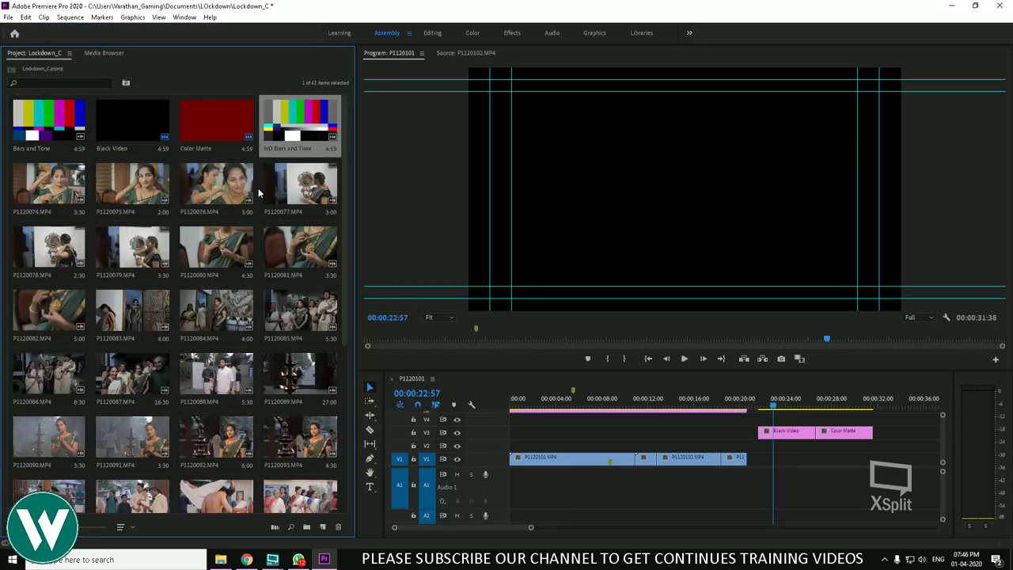
{"action": "left_click_drag", "start_coordinate": [288, 127], "coordinate": [695, 443]}
{"action": "left_click", "coordinate": [699, 404]}
{"action": "left_click_drag", "start_coordinate": [700, 405], "coordinate": [729, 416]}
{"action": "left_click", "coordinate": [716, 444]}
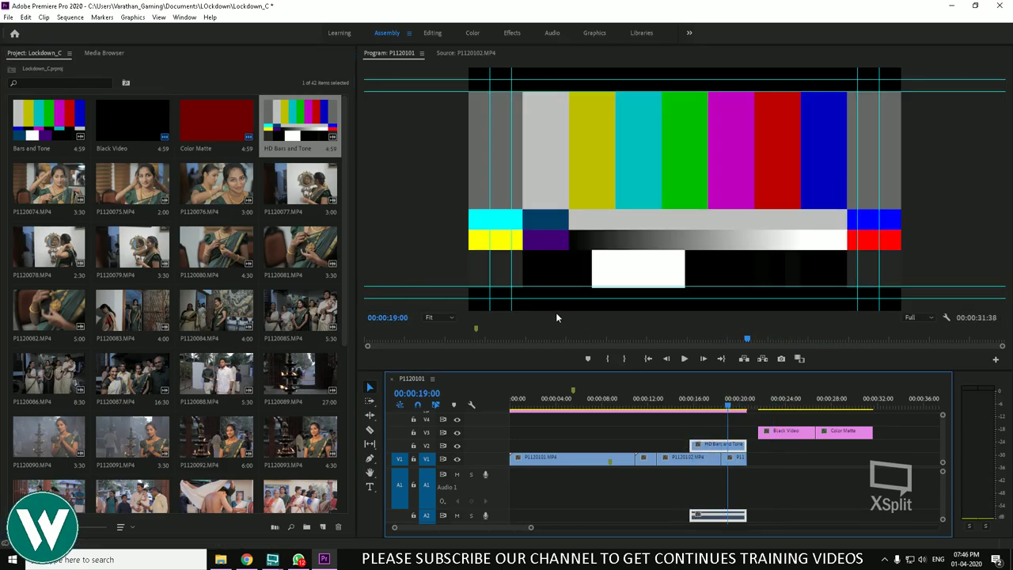
{"action": "key", "text": "Delete"}
{"action": "left_click", "coordinate": [9, 18]}
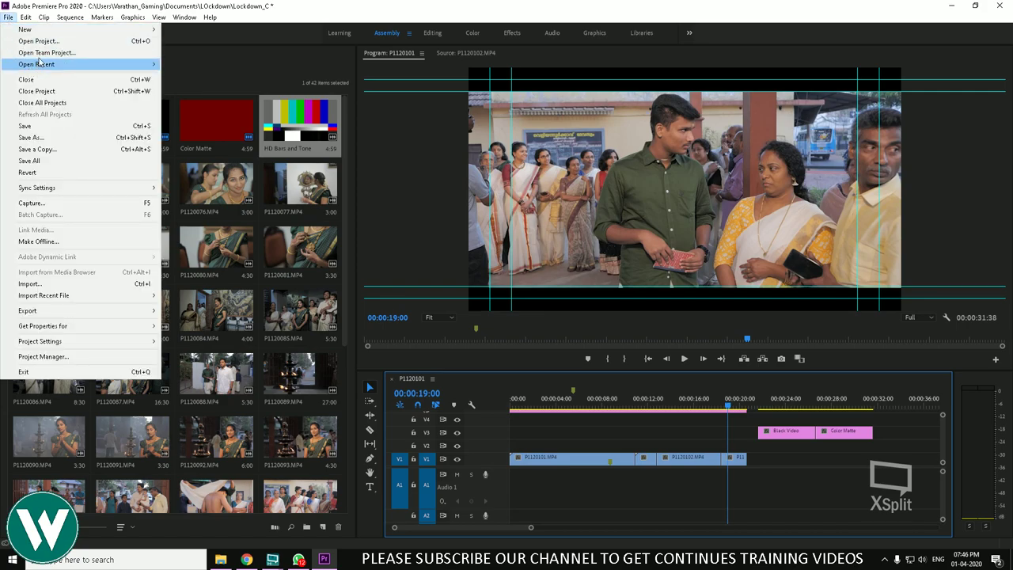
Create a Transparent Video item, place it on V2 near 8 seconds, and select it
{"action": "mouse_move", "coordinate": [32, 30]}
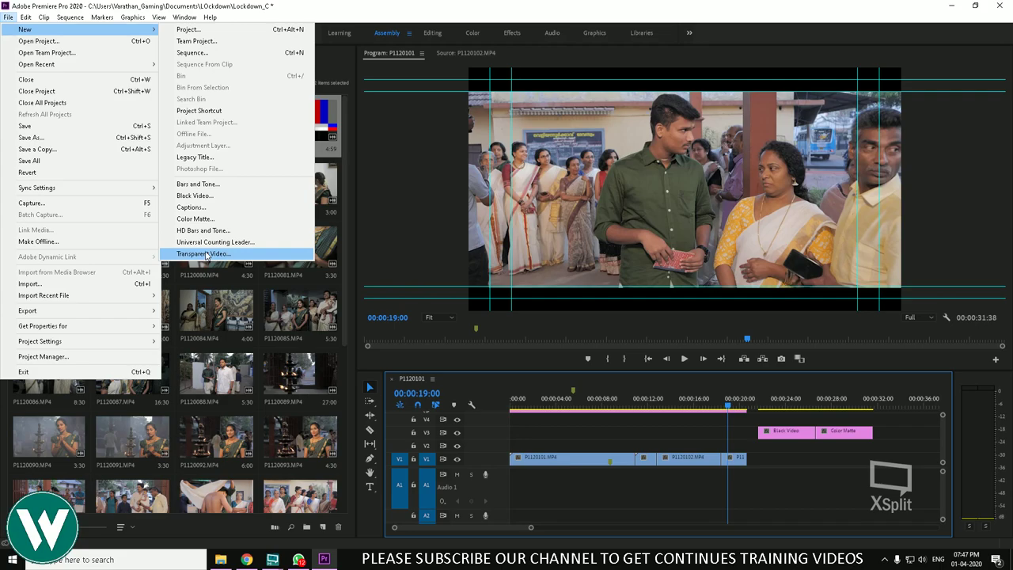
{"action": "left_click", "coordinate": [206, 254]}
{"action": "left_click", "coordinate": [520, 315]}
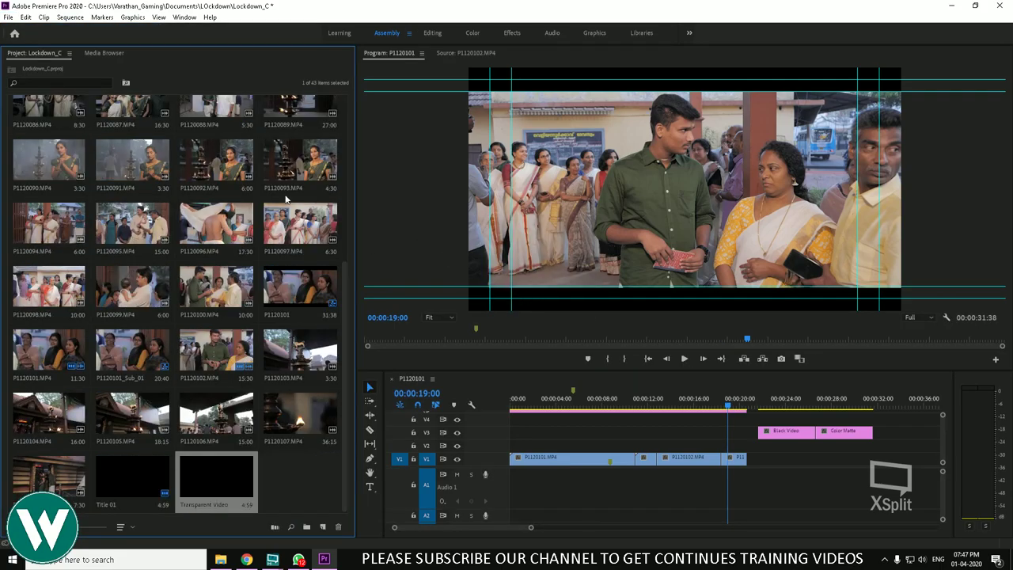
{"action": "left_click_drag", "start_coordinate": [249, 471], "coordinate": [617, 443]}
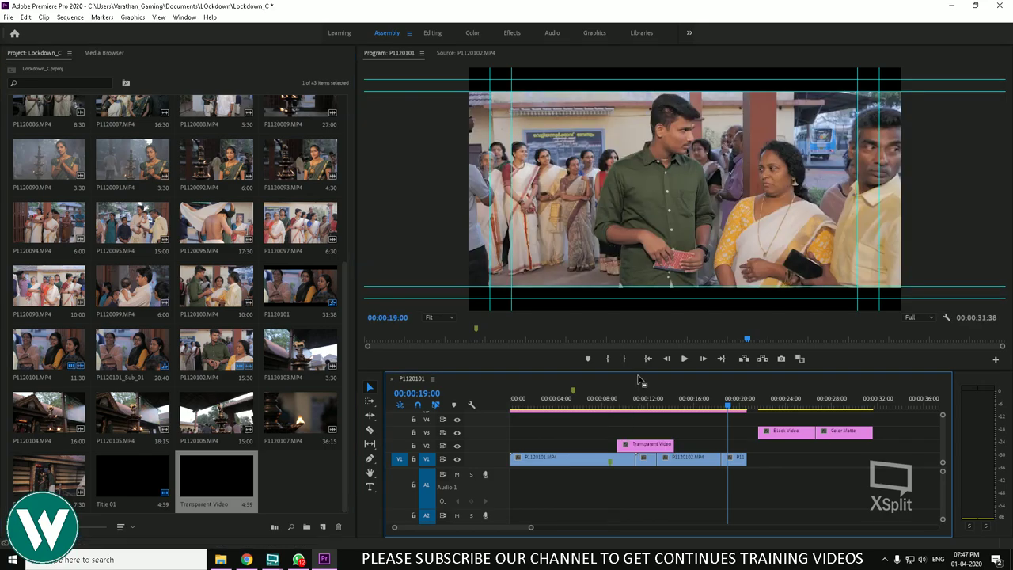
{"action": "left_click", "coordinate": [637, 398]}
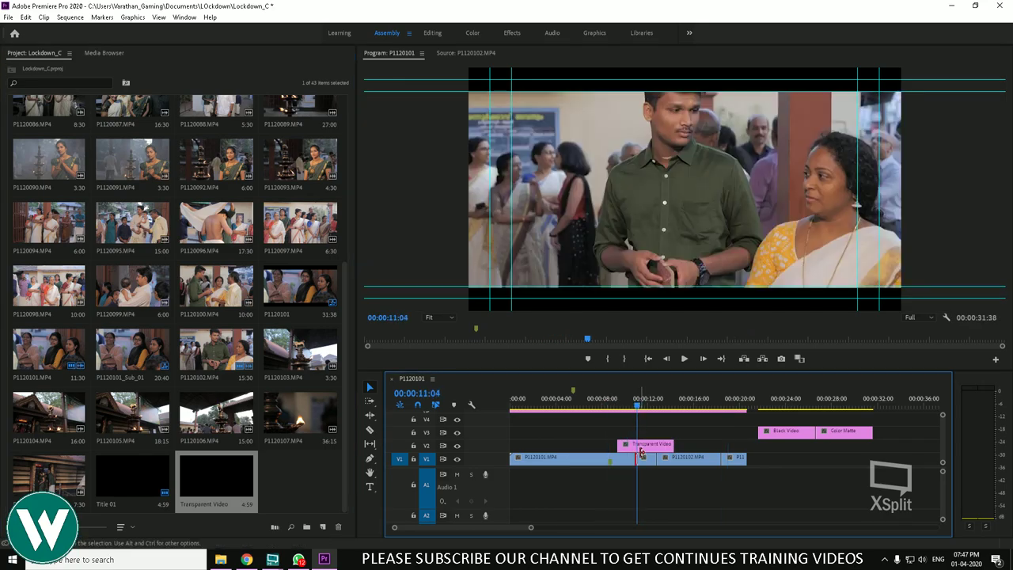
{"action": "left_click", "coordinate": [642, 444]}
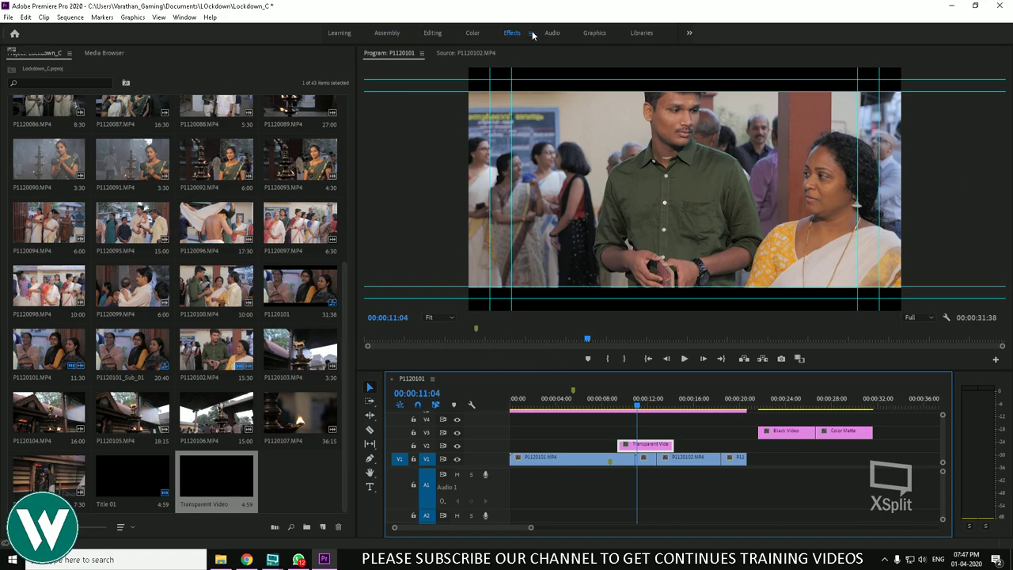
In the Effects workspace, browse the Video Effects Color Correction and Channel categories
{"action": "left_click", "coordinate": [511, 33]}
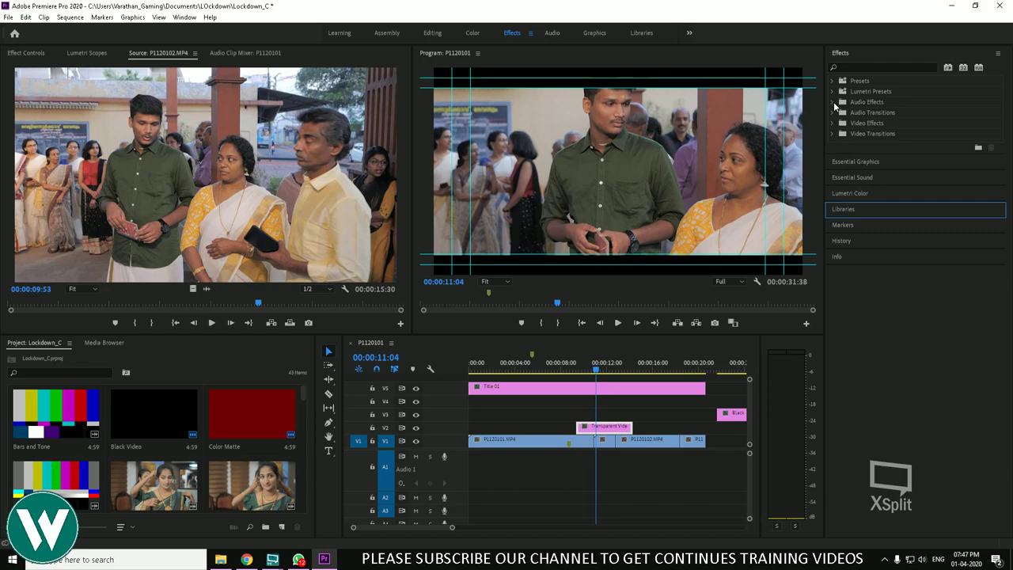
{"action": "left_click", "coordinate": [833, 122]}
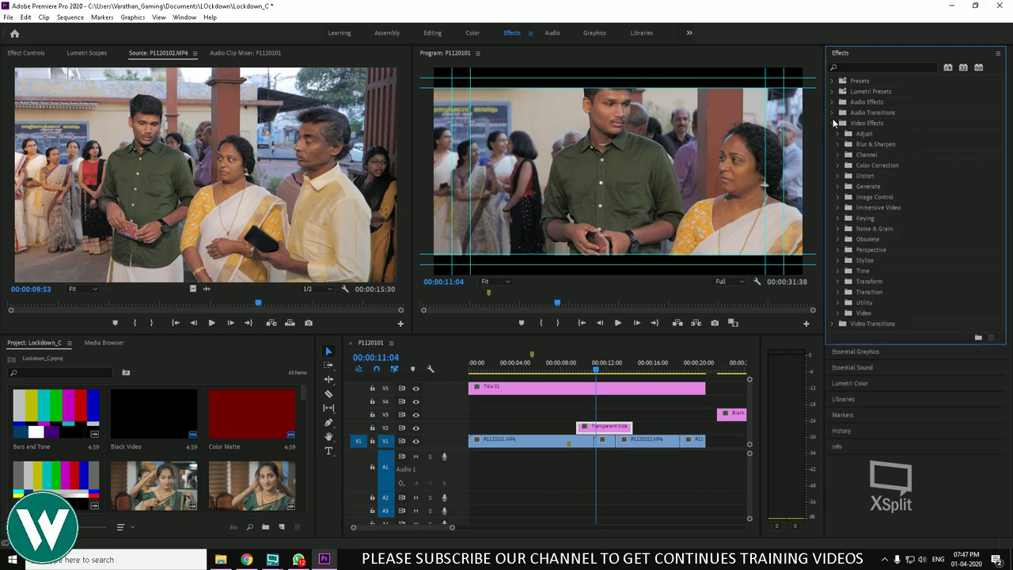
{"action": "left_click", "coordinate": [842, 165]}
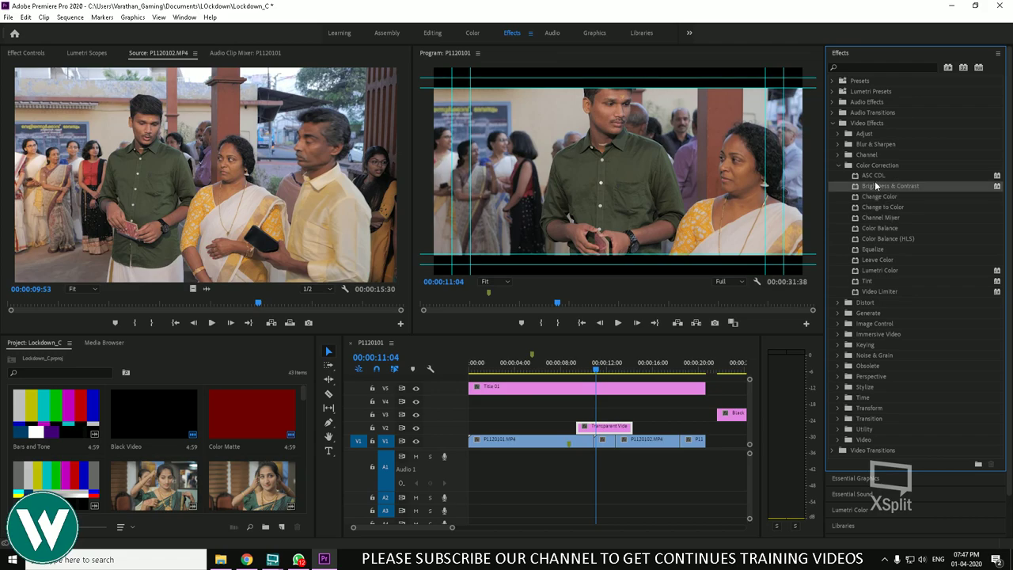
{"action": "left_click", "coordinate": [840, 162]}
{"action": "left_click", "coordinate": [840, 153]}
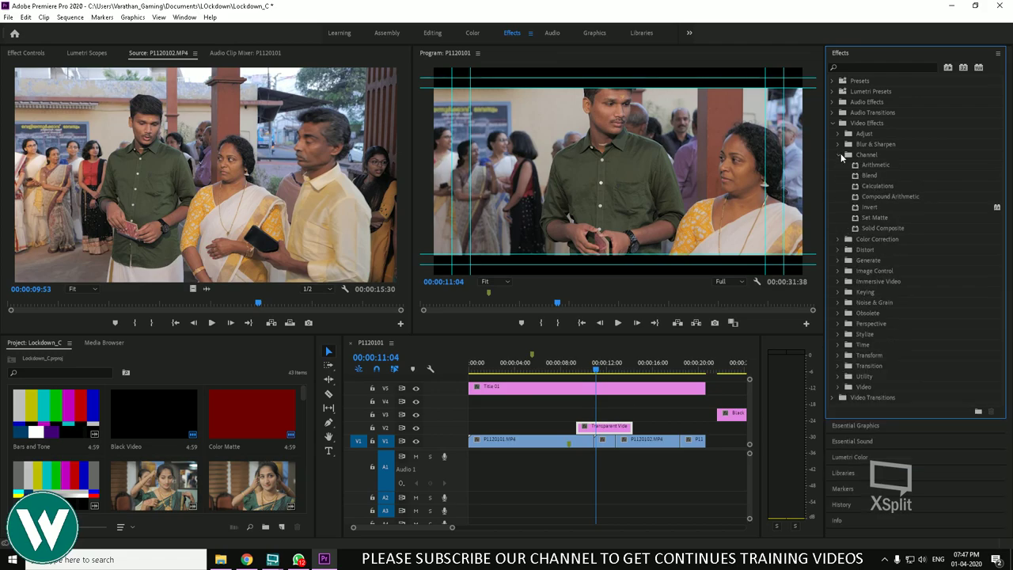
{"action": "left_click", "coordinate": [841, 153]}
{"action": "left_click", "coordinate": [836, 165]}
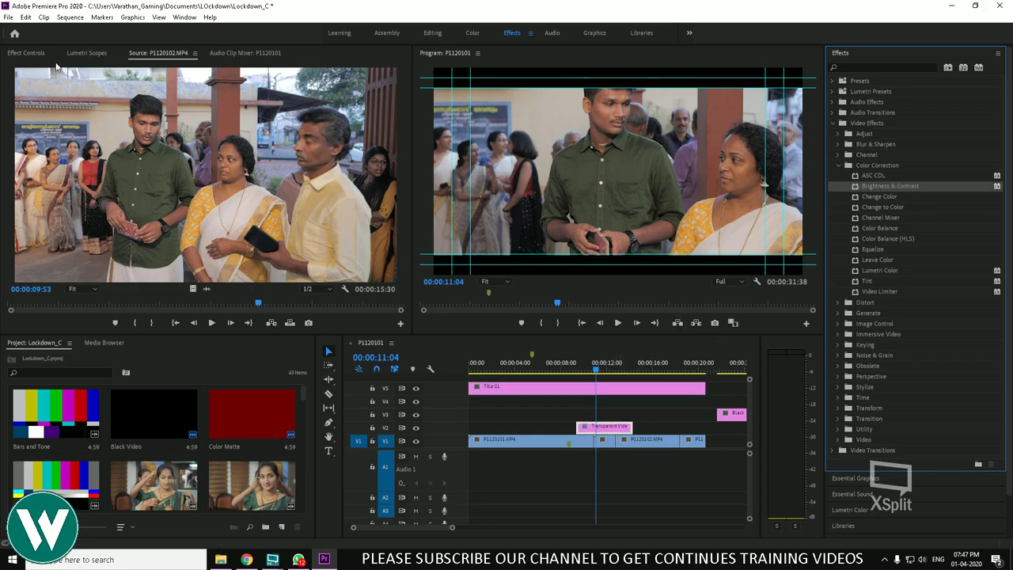
{"action": "left_click", "coordinate": [26, 53]}
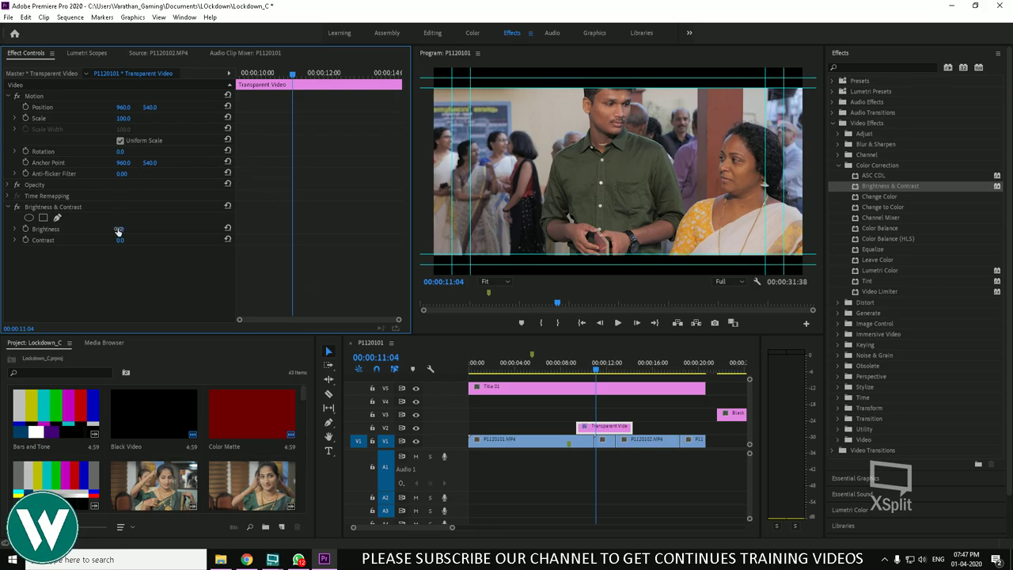
Raise the Transparent Video's Brightness to 100, preview from 00:00:09:08, then delete it from V2
{"action": "left_click_drag", "start_coordinate": [123, 229], "coordinate": [206, 228]}
{"action": "left_click_drag", "start_coordinate": [597, 376], "coordinate": [625, 371]}
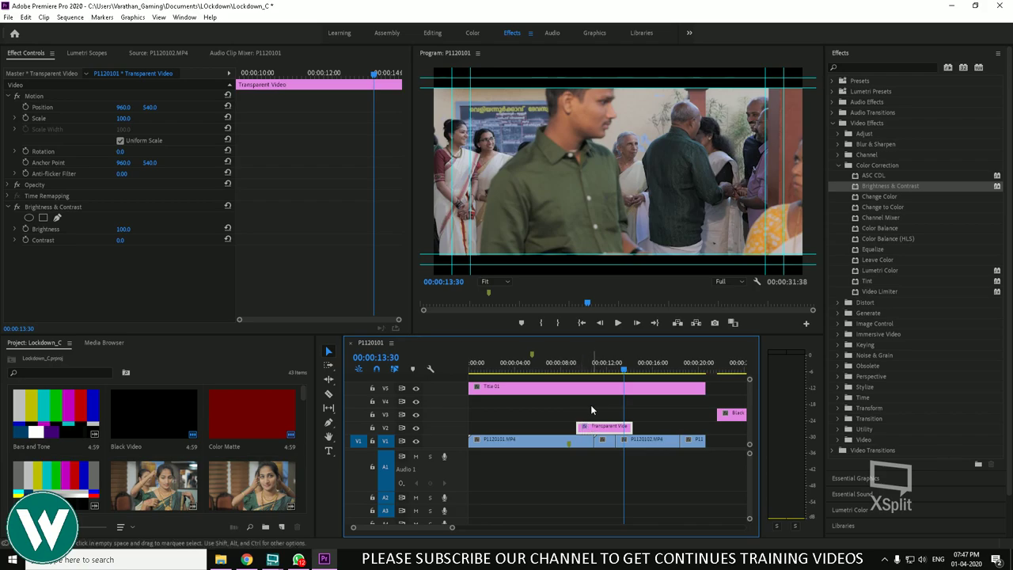
{"action": "left_click", "coordinate": [574, 369]}
{"action": "left_click_drag", "start_coordinate": [573, 369], "coordinate": [610, 387]}
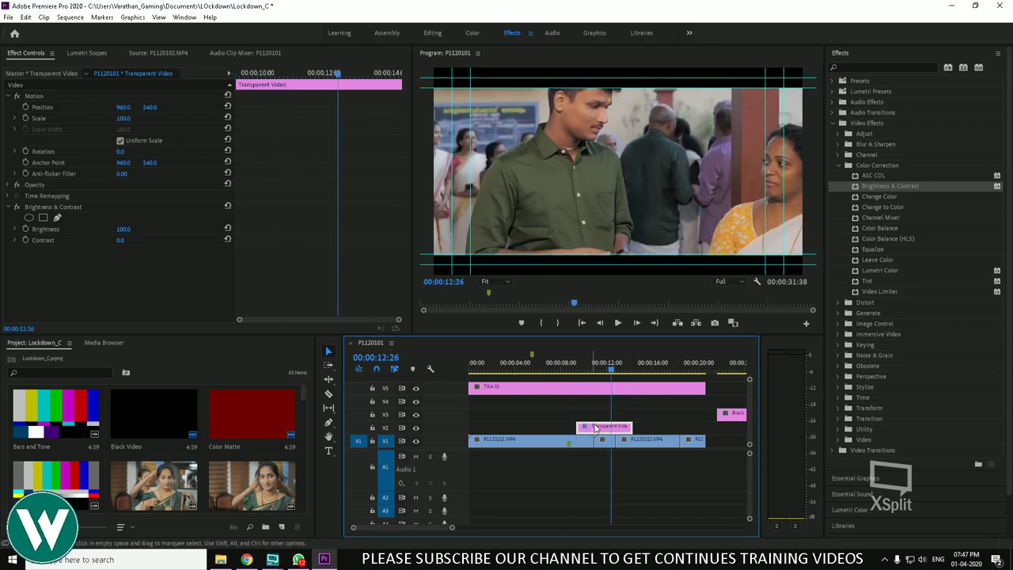
{"action": "key", "text": "Delete"}
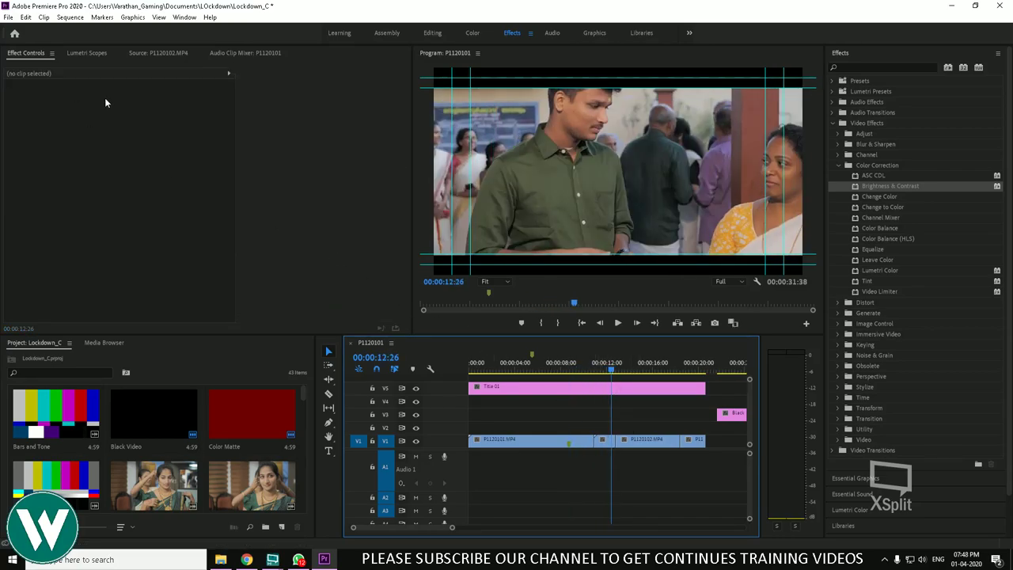
Create a new Adjustment Layer item with the 1920×1080 settings
{"action": "left_click", "coordinate": [8, 18]}
{"action": "mouse_move", "coordinate": [48, 32]}
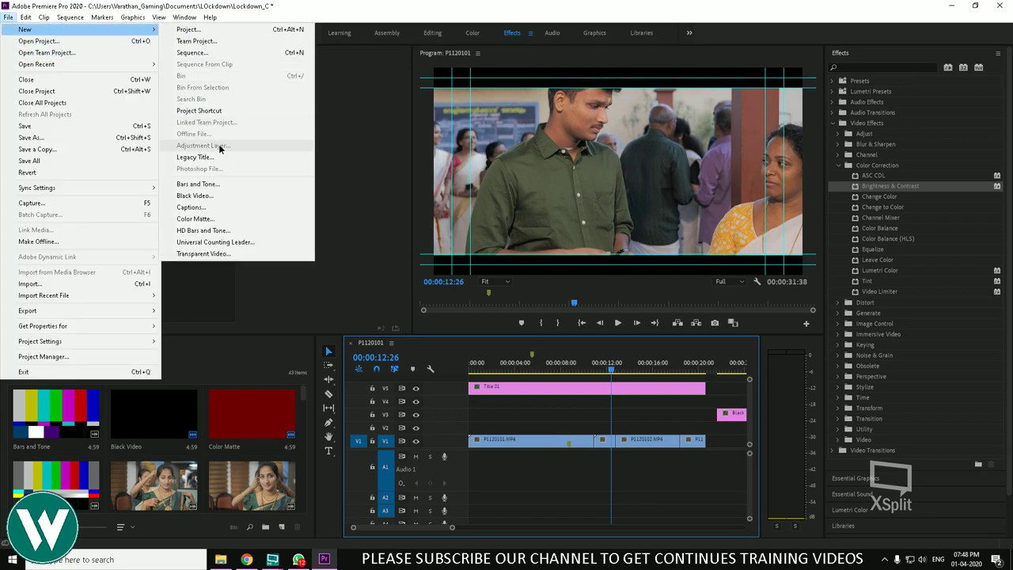
{"action": "left_click", "coordinate": [270, 364]}
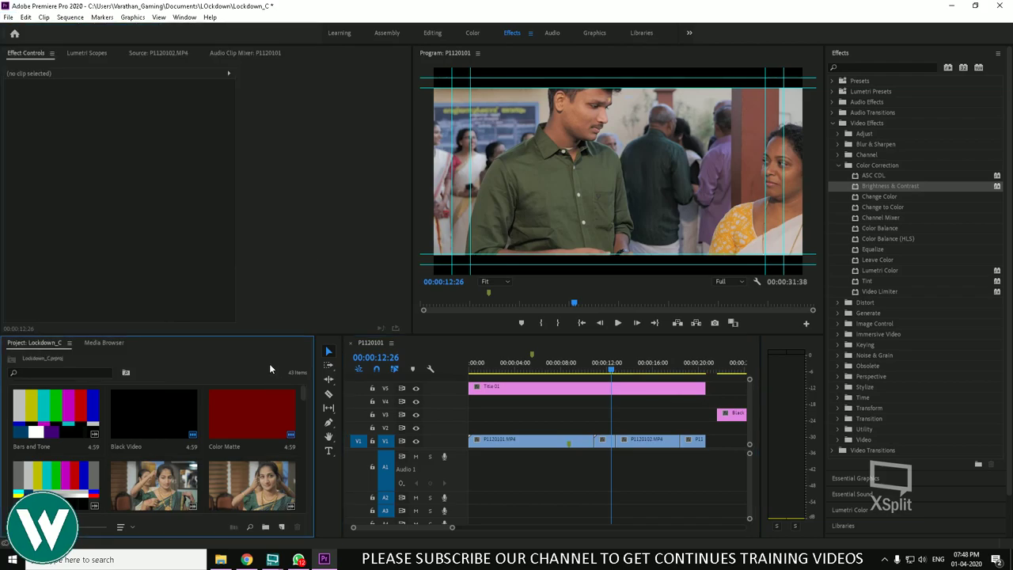
{"action": "left_click", "coordinate": [72, 17]}
{"action": "mouse_move", "coordinate": [9, 17]}
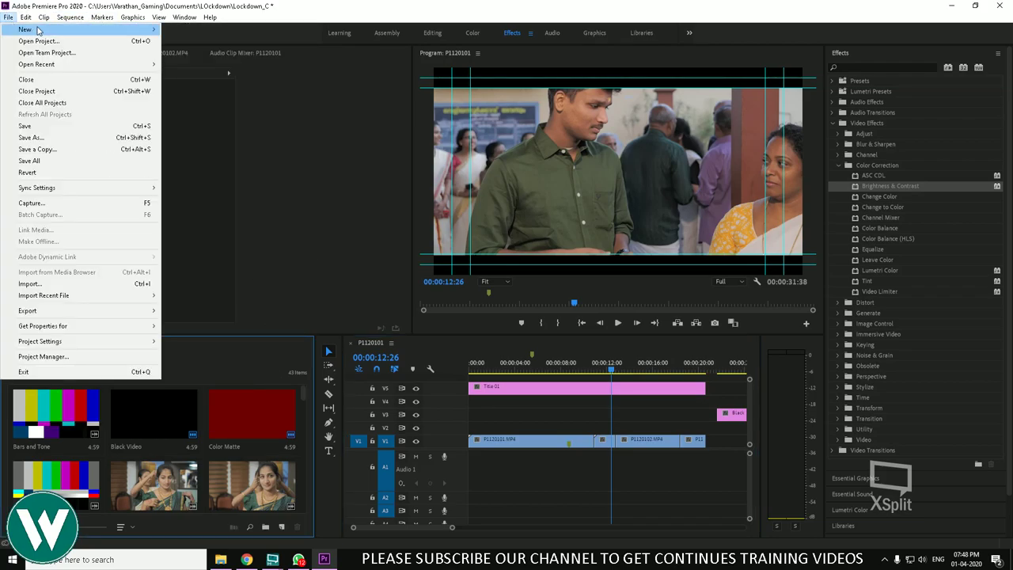
{"action": "mouse_move", "coordinate": [44, 30]}
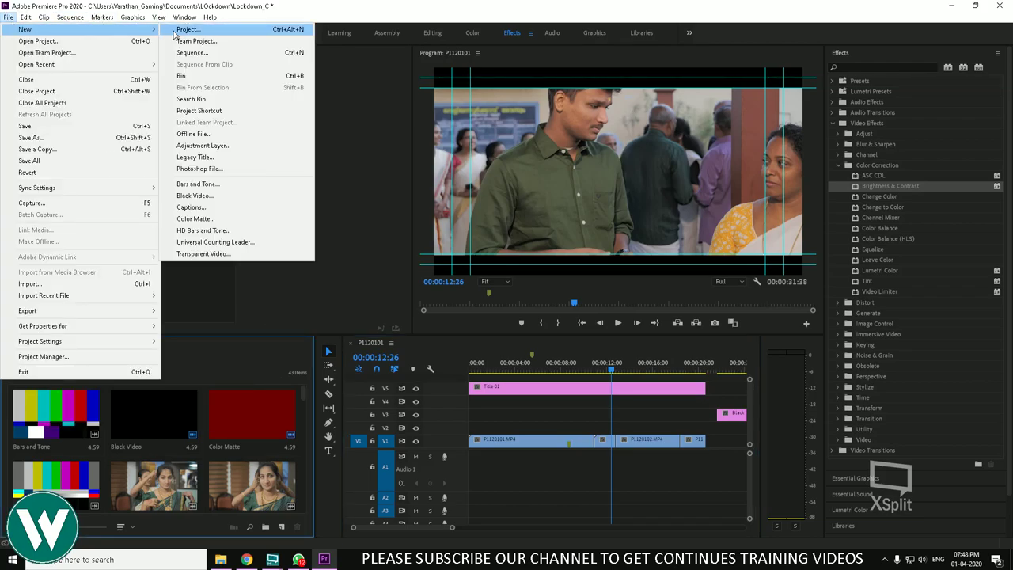
{"action": "left_click", "coordinate": [204, 146]}
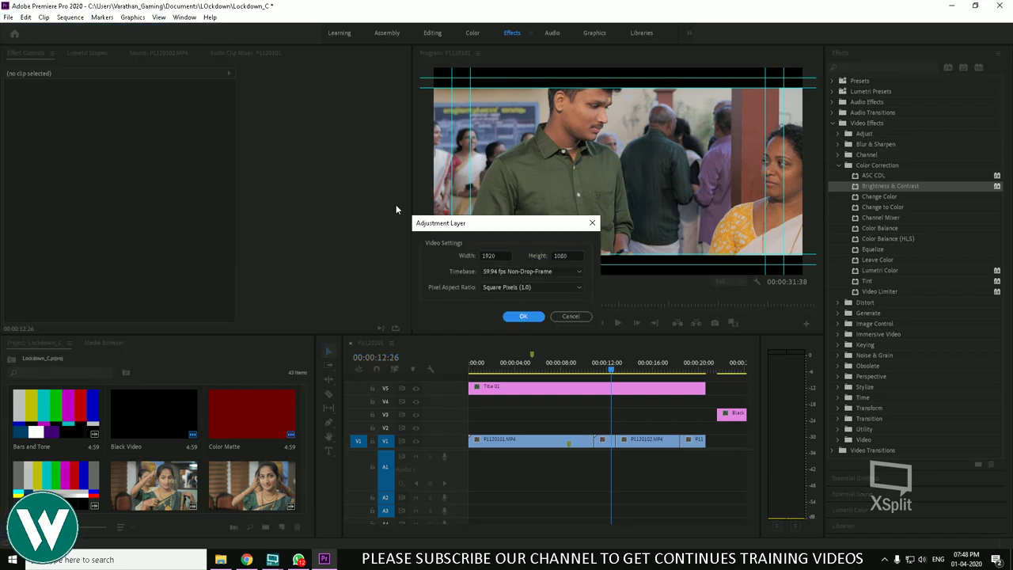
{"action": "left_click", "coordinate": [514, 318]}
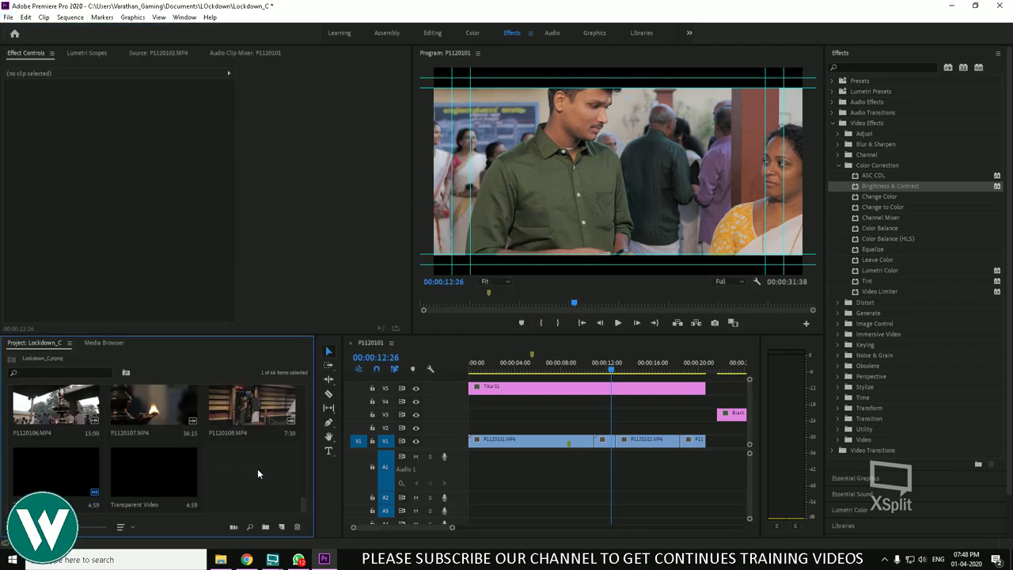
Put the Adjustment Layer on V2 with Brightness & Contrast raised, preview it, then delete the clip
{"action": "scroll", "coordinate": [258, 473], "scroll_direction": "up", "scroll_amount": 10}
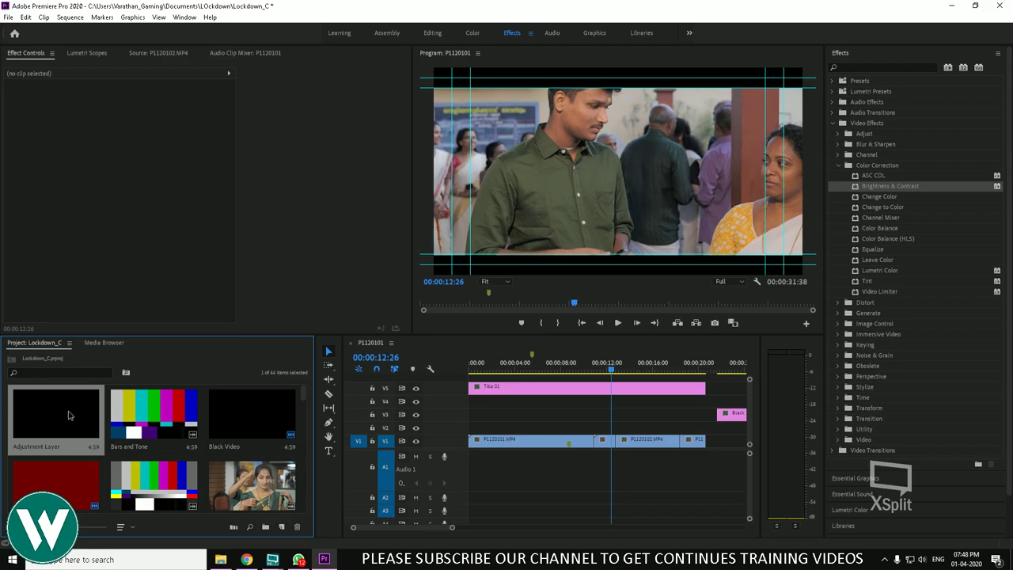
{"action": "left_click_drag", "start_coordinate": [68, 415], "coordinate": [583, 428]}
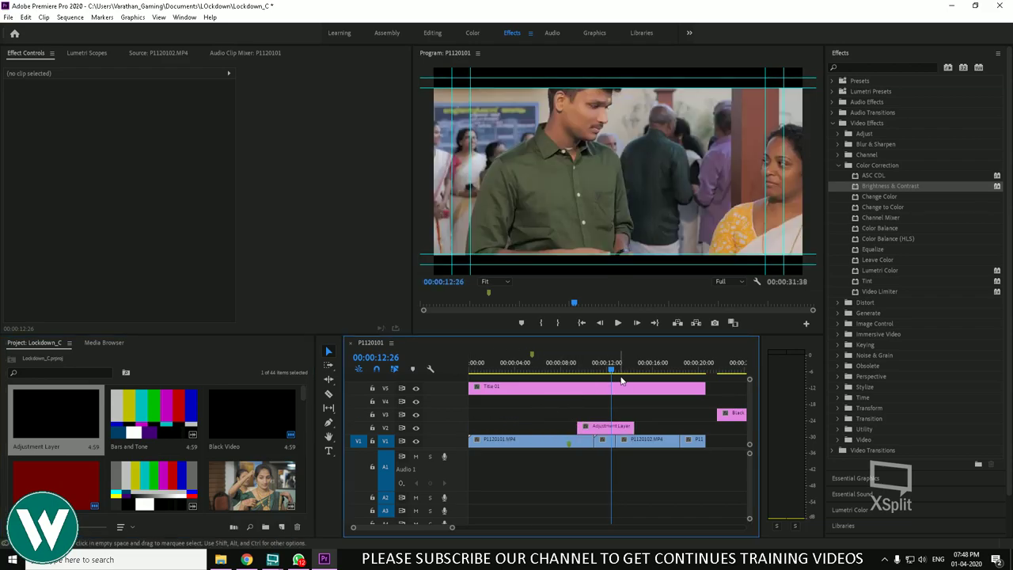
{"action": "mouse_move", "coordinate": [621, 379]}
{"action": "left_mouse_down"}
{"action": "mouse_move", "coordinate": [596, 371]}
{"action": "mouse_move", "coordinate": [609, 371]}
{"action": "left_mouse_up"}
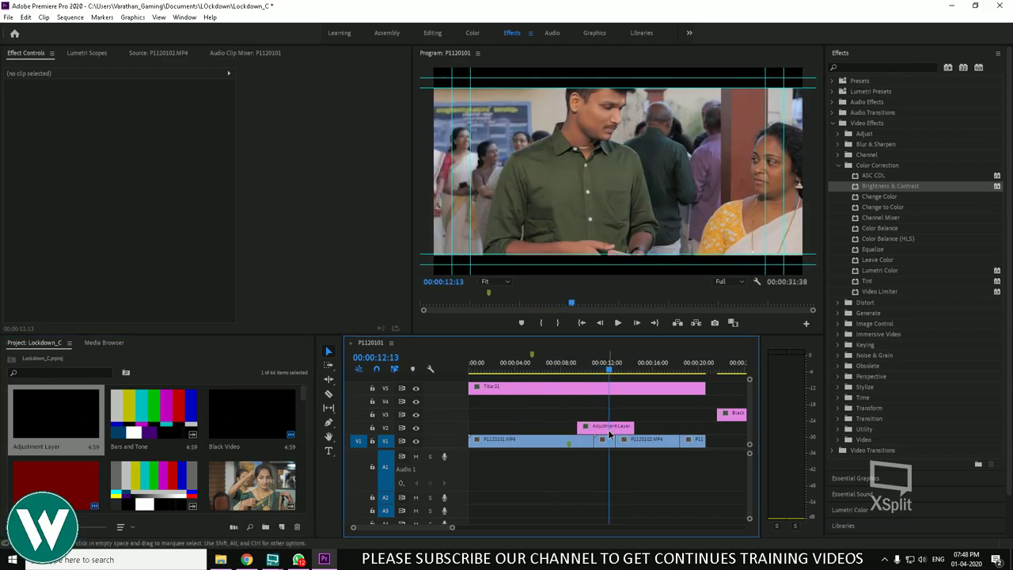
{"action": "left_click", "coordinate": [609, 434]}
{"action": "left_click_drag", "start_coordinate": [861, 188], "coordinate": [621, 428]}
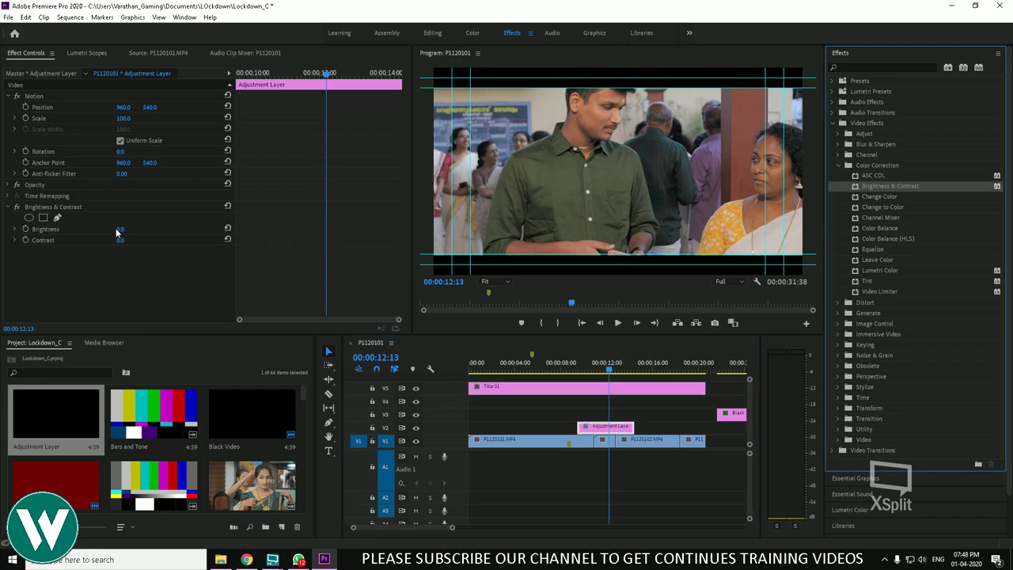
{"action": "left_click_drag", "start_coordinate": [116, 231], "coordinate": [175, 231]}
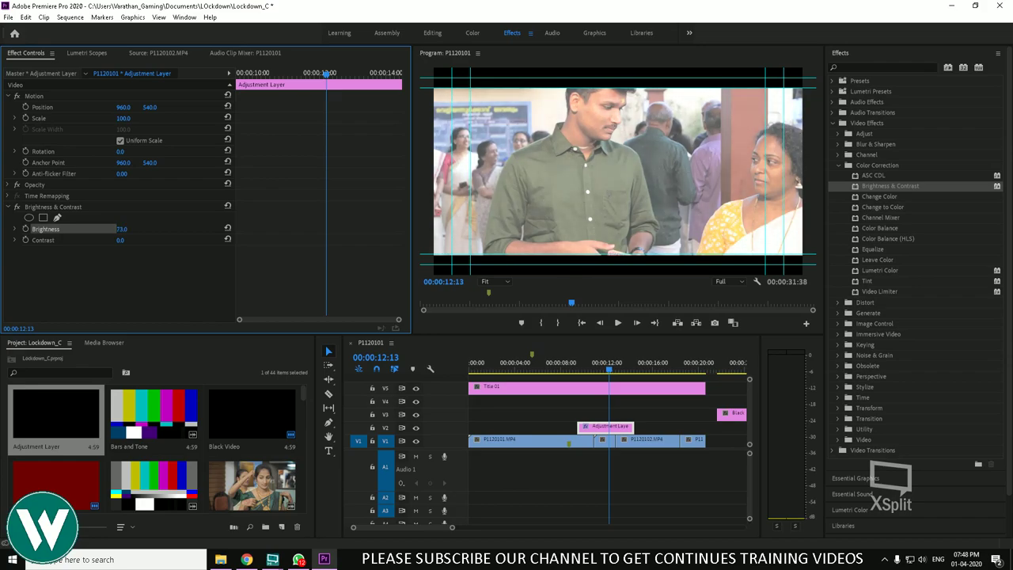
{"action": "key", "text": "ctrl+z"}
{"action": "left_click_drag", "start_coordinate": [609, 370], "coordinate": [635, 380]}
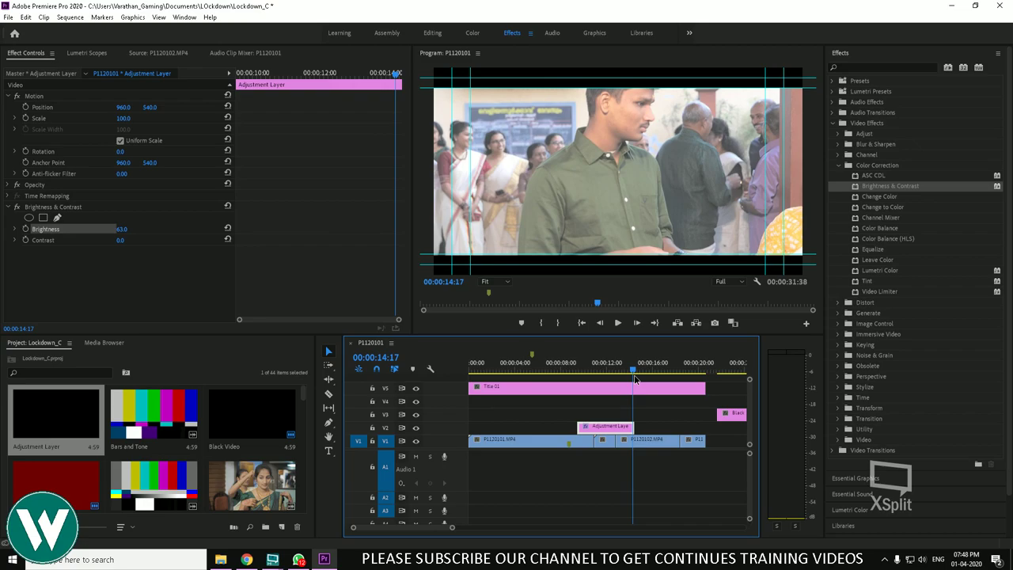
{"action": "left_click_drag", "start_coordinate": [635, 380], "coordinate": [693, 427]}
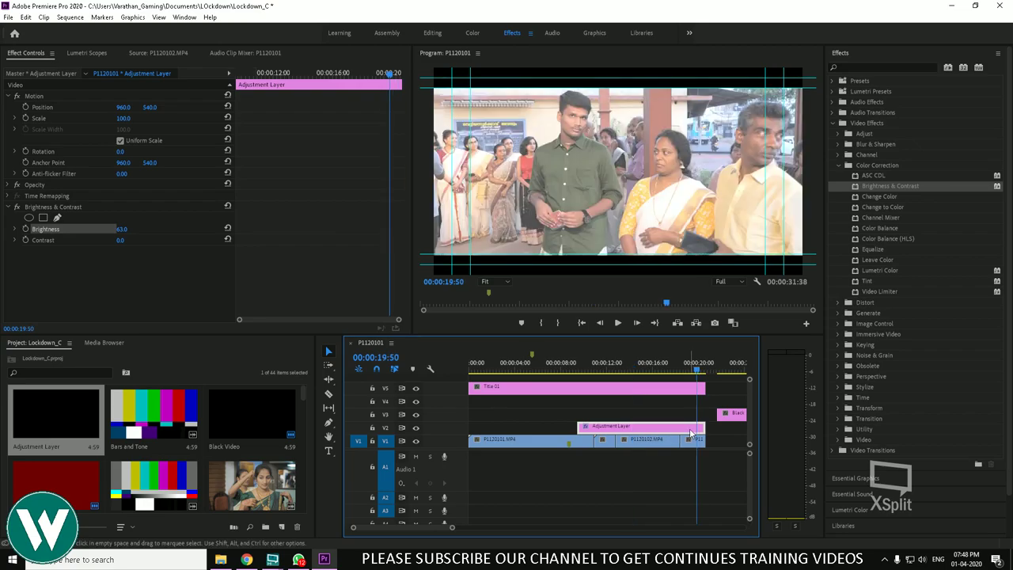
{"action": "key", "text": "Delete"}
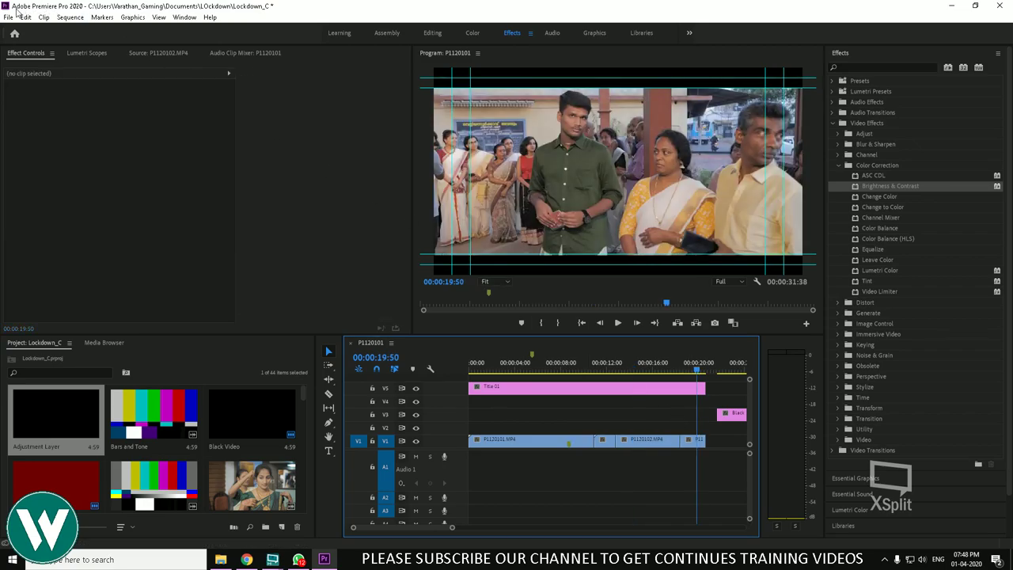
{"action": "left_click", "coordinate": [9, 16]}
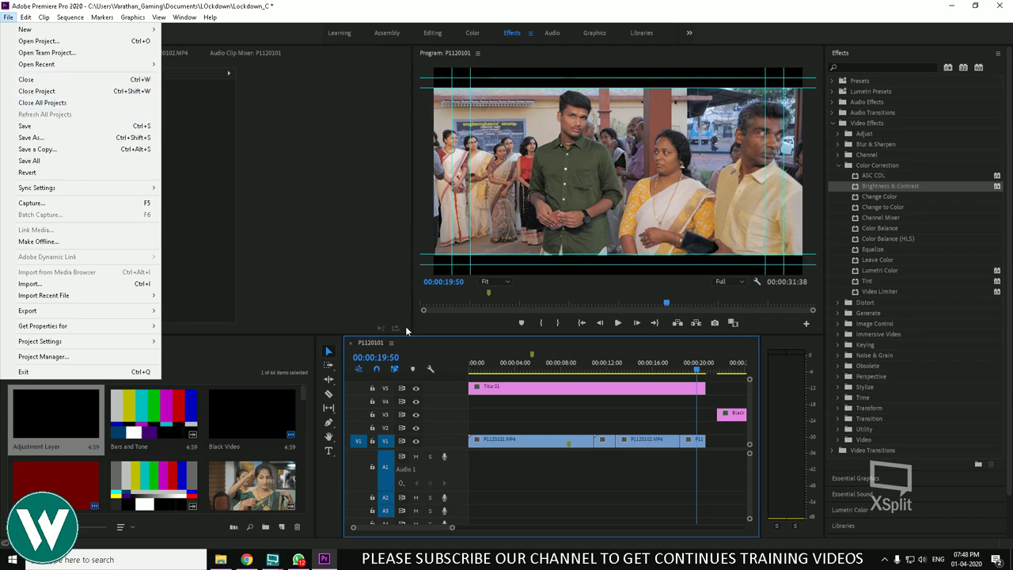
{"action": "left_click", "coordinate": [309, 246]}
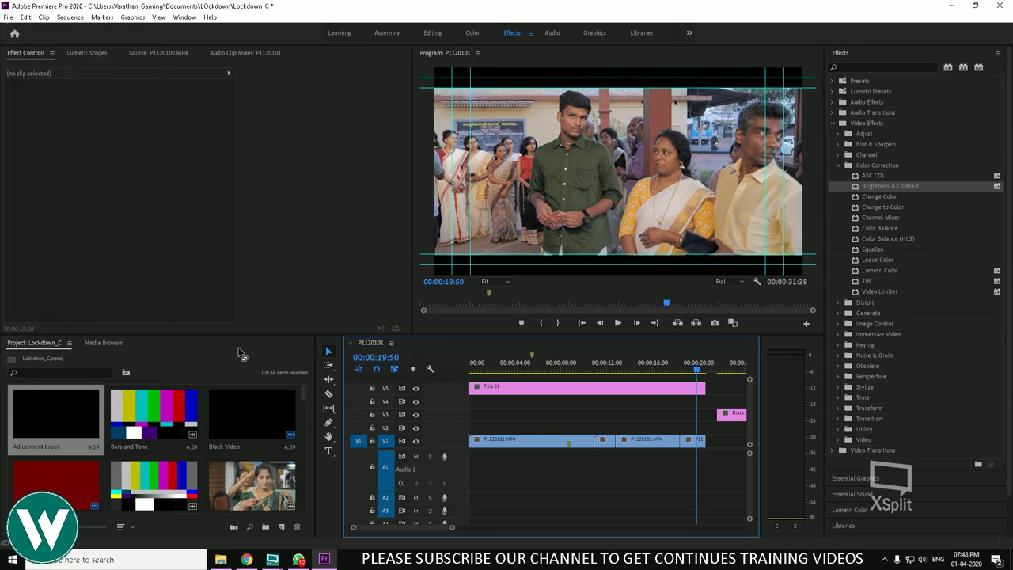
{"action": "left_click", "coordinate": [103, 342]}
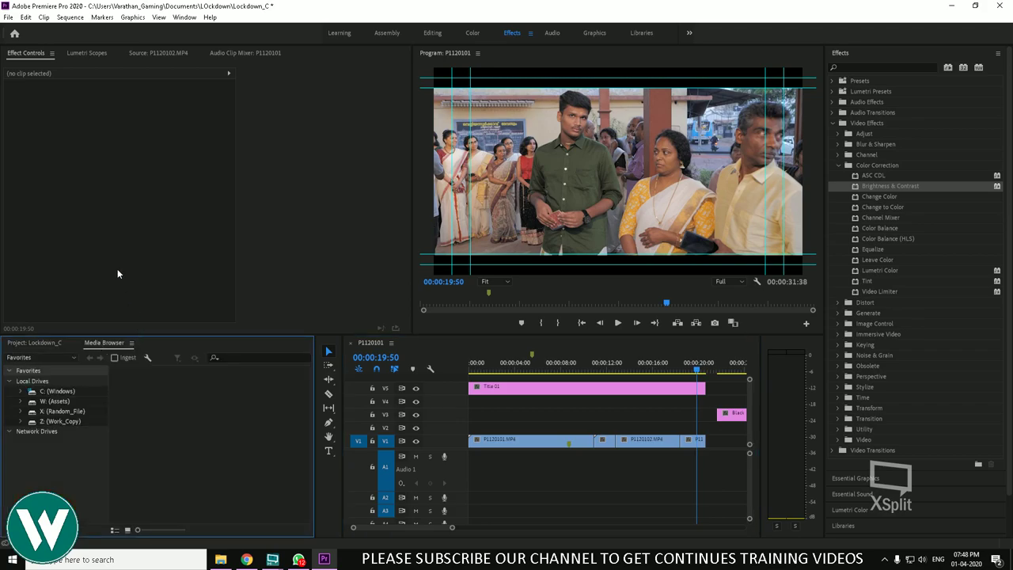
{"action": "left_click", "coordinate": [8, 17]}
{"action": "left_click", "coordinate": [155, 325]}
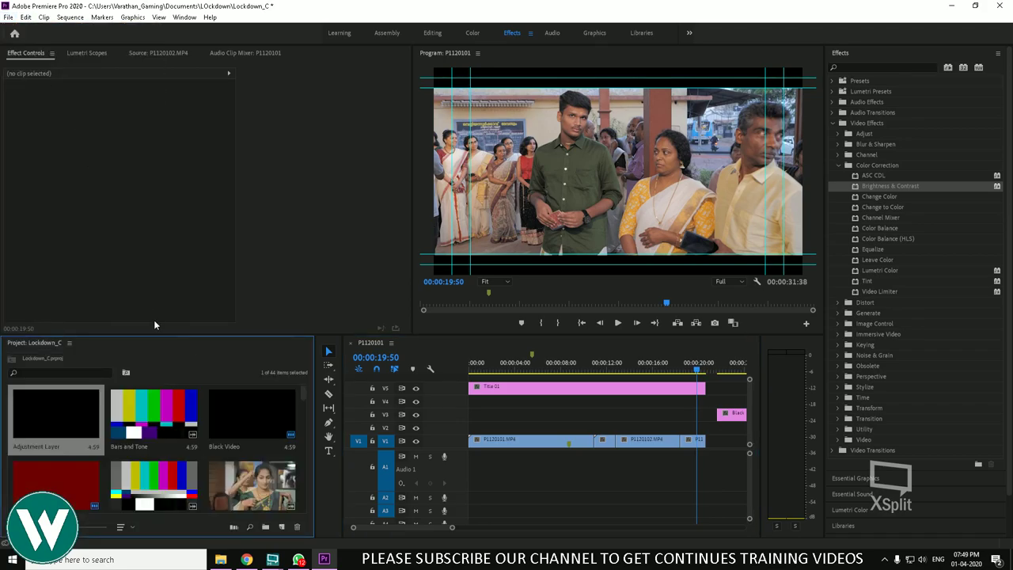
{"action": "left_click", "coordinate": [8, 17]}
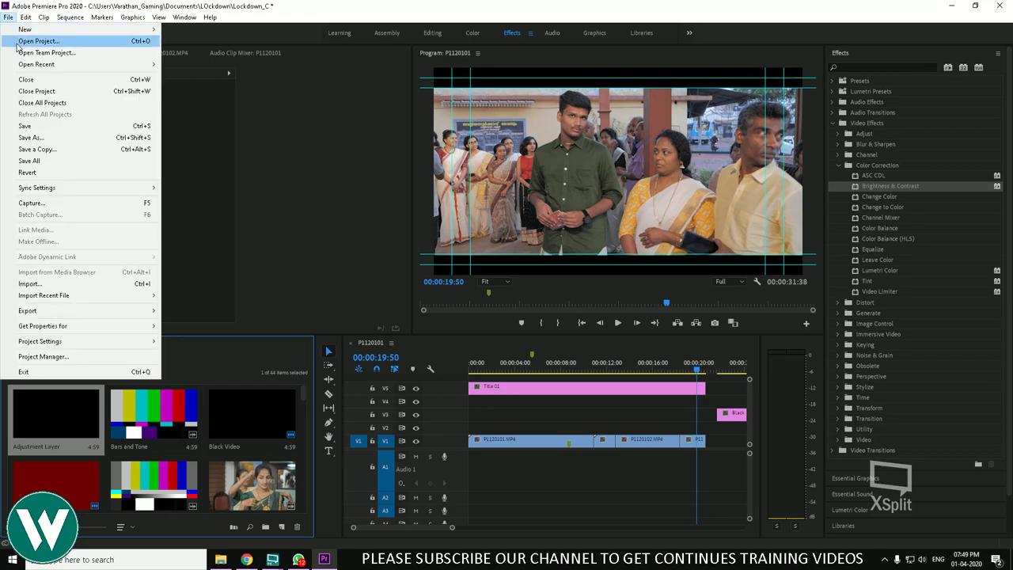
{"action": "left_click", "coordinate": [28, 91]}
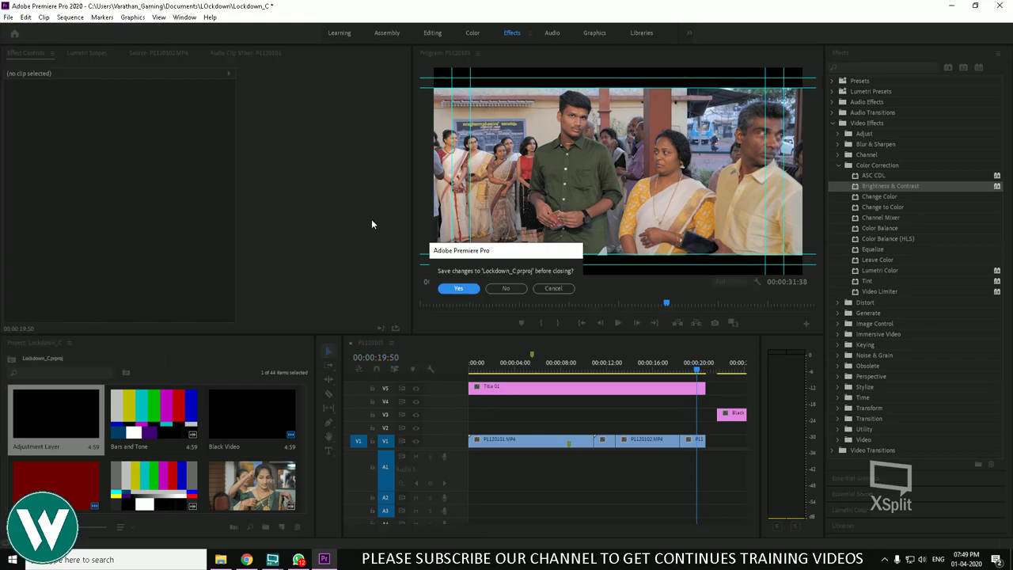
{"action": "left_click", "coordinate": [552, 287]}
{"action": "left_click", "coordinate": [8, 16]}
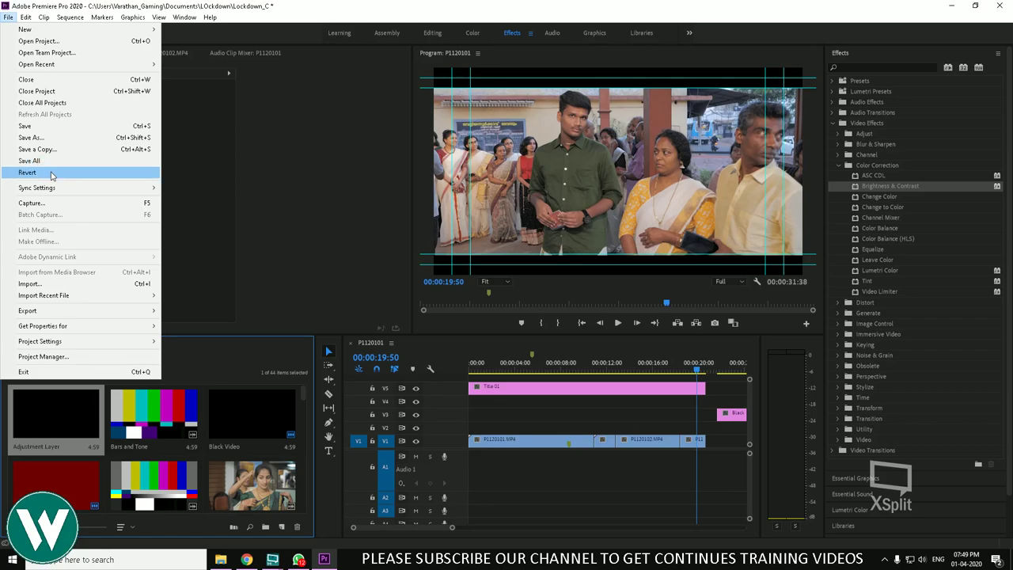
{"action": "mouse_move", "coordinate": [70, 192]}
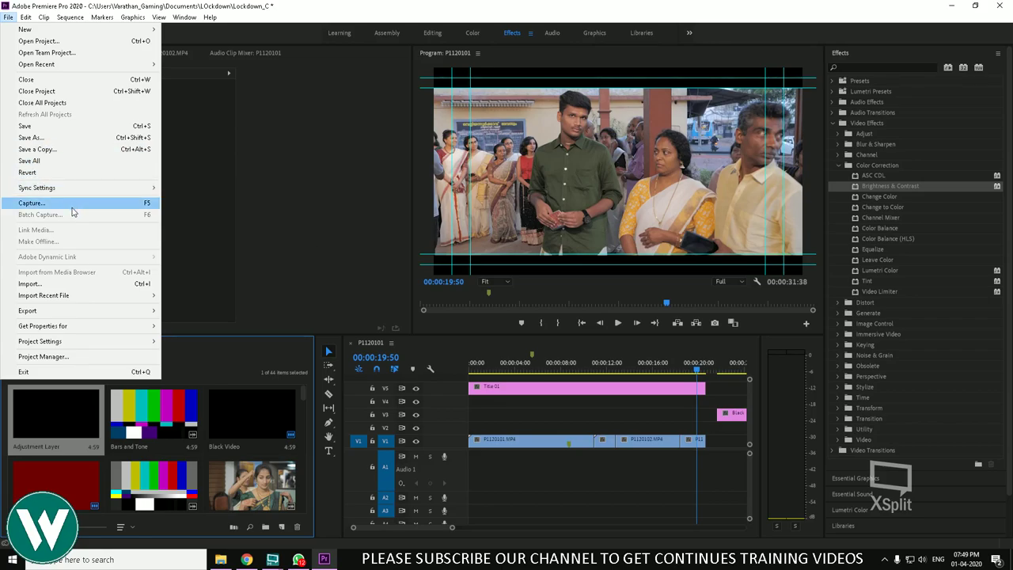
{"action": "left_click", "coordinate": [454, 393]}
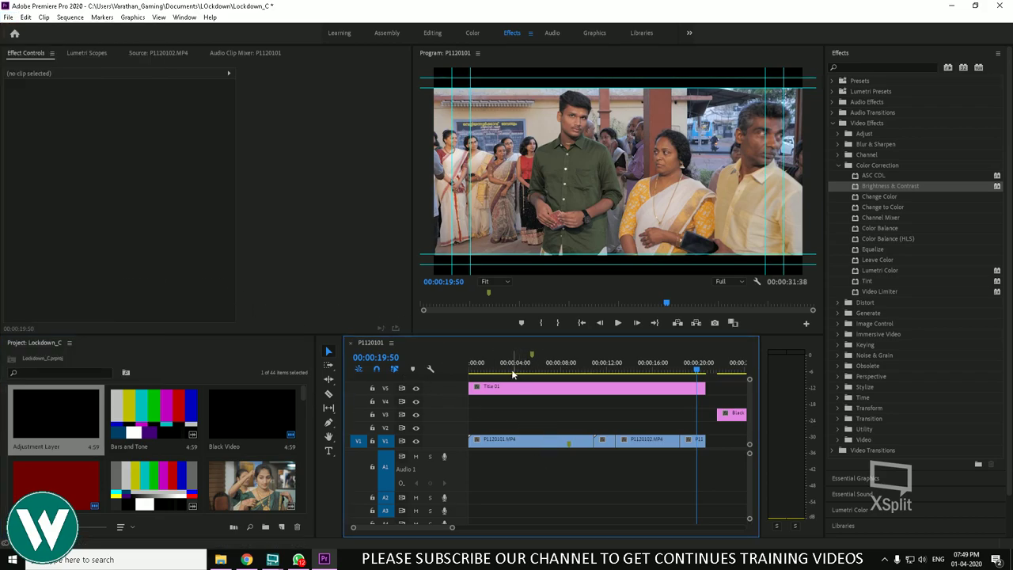
Enlarge the timeline and project area and select P1120076 in the Project panel
{"action": "left_click_drag", "start_coordinate": [512, 374], "coordinate": [533, 368]}
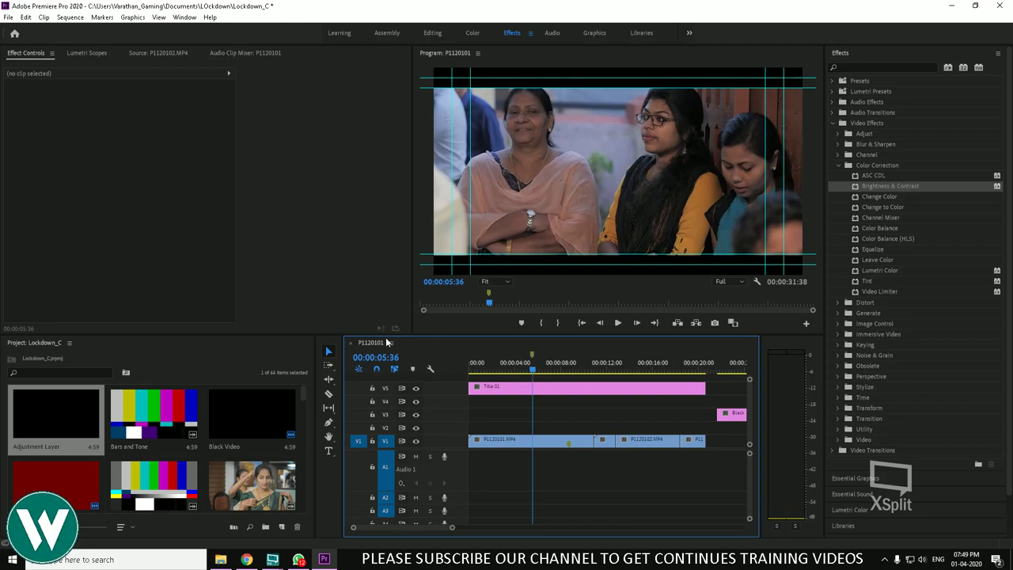
{"action": "left_click_drag", "start_coordinate": [399, 335], "coordinate": [395, 223]}
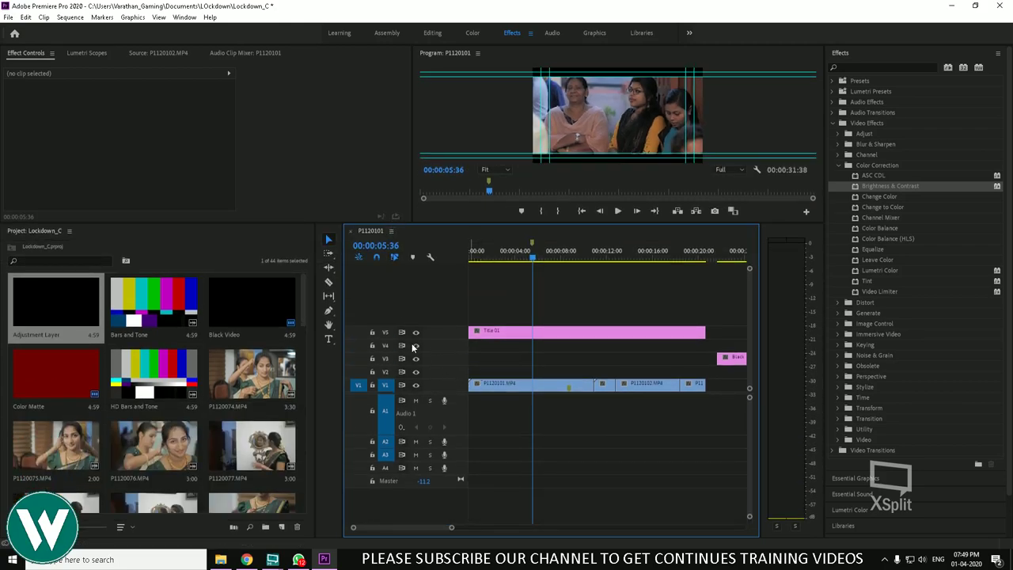
{"action": "right_click", "coordinate": [171, 430]}
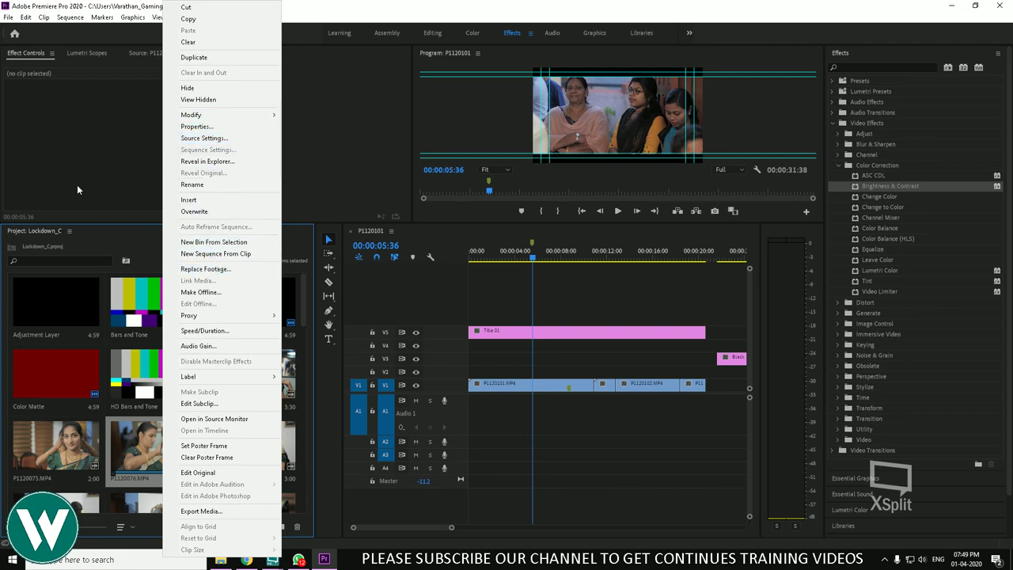
{"action": "left_click", "coordinate": [84, 162]}
{"action": "left_click", "coordinate": [162, 427]}
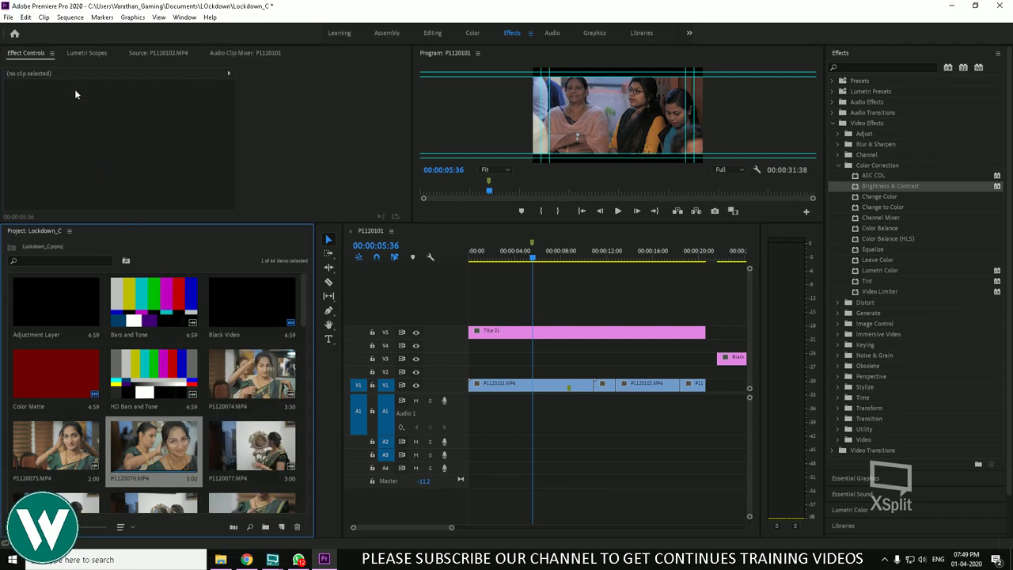
Make P1120076 offline with media files kept on disk, then place it near 4 seconds
{"action": "left_click", "coordinate": [10, 17]}
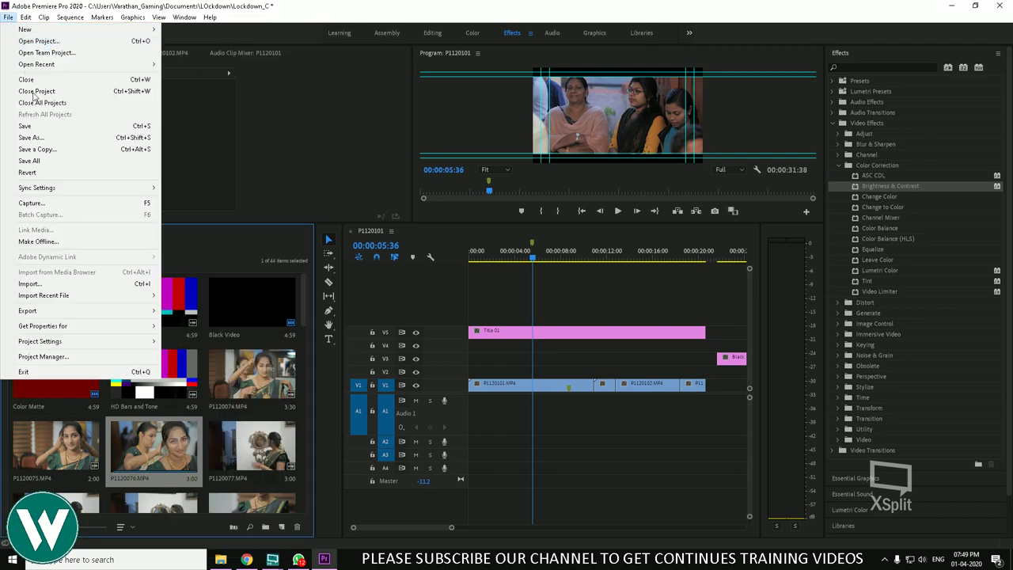
{"action": "left_click", "coordinate": [76, 241]}
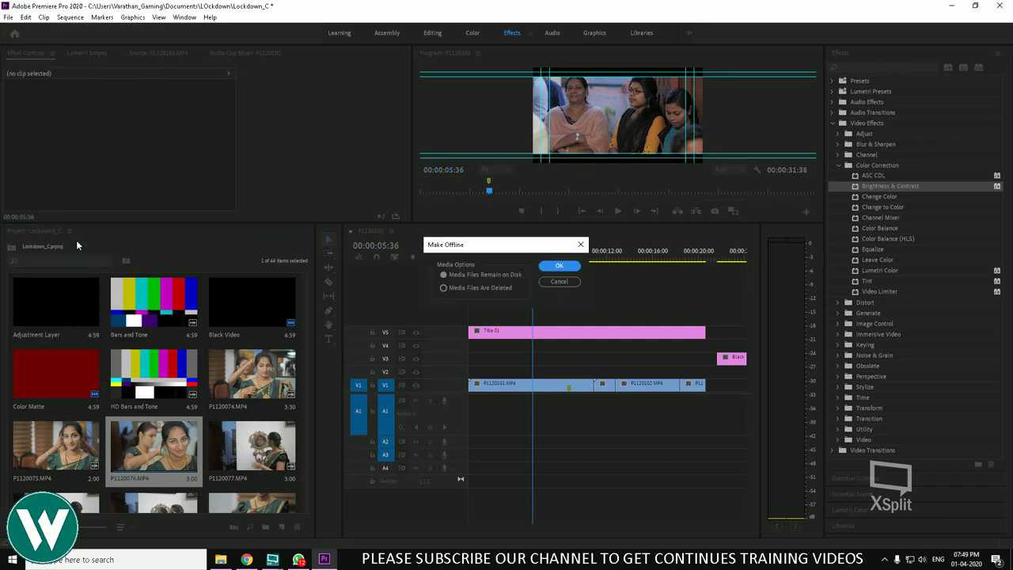
{"action": "left_click", "coordinate": [558, 266]}
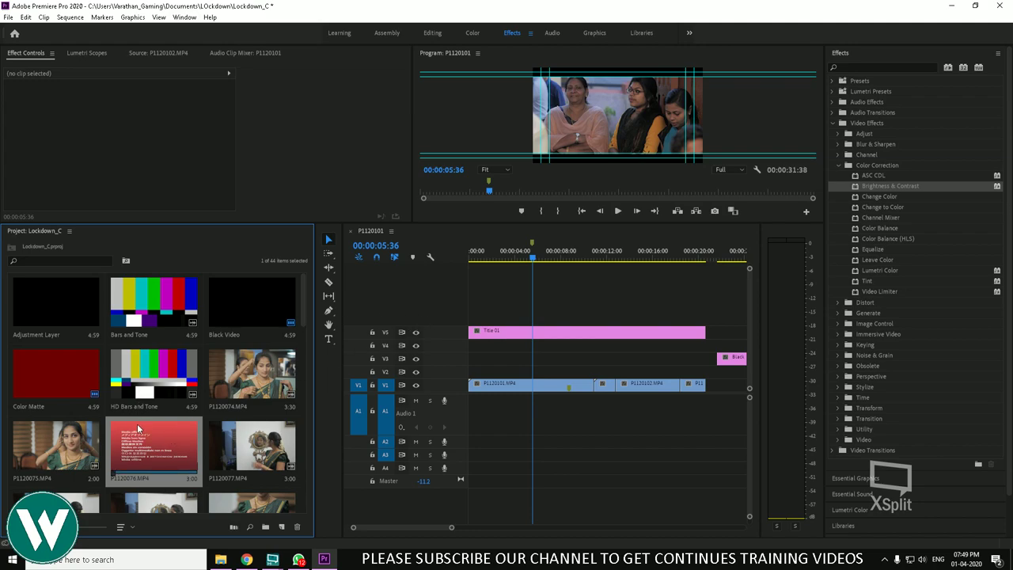
{"action": "left_click_drag", "start_coordinate": [140, 431], "coordinate": [549, 372]}
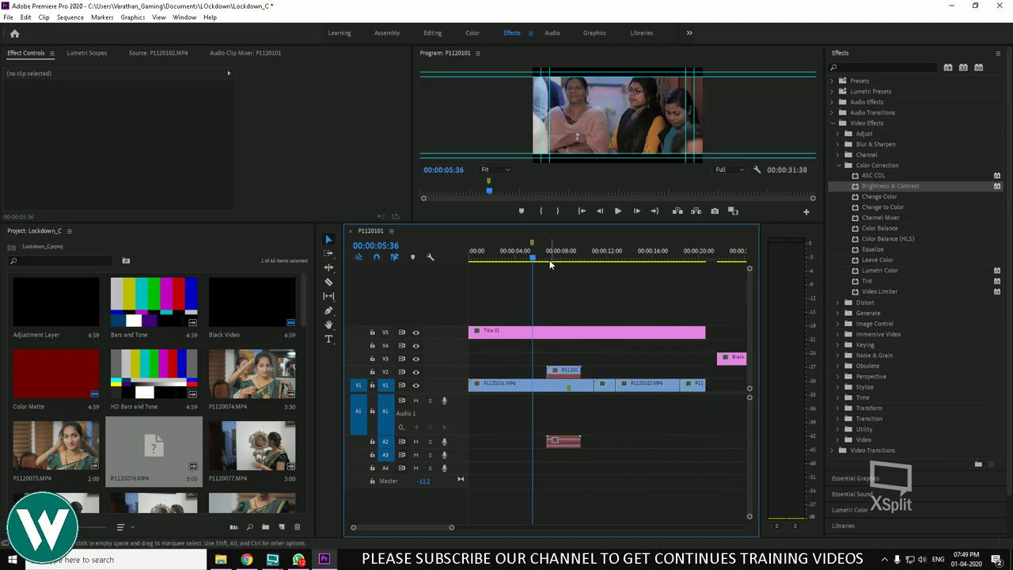
Relink the offline P1120076 clip via Link Media and Locate, then scrub to confirm its footage
{"action": "left_click_drag", "start_coordinate": [550, 258], "coordinate": [562, 257]}
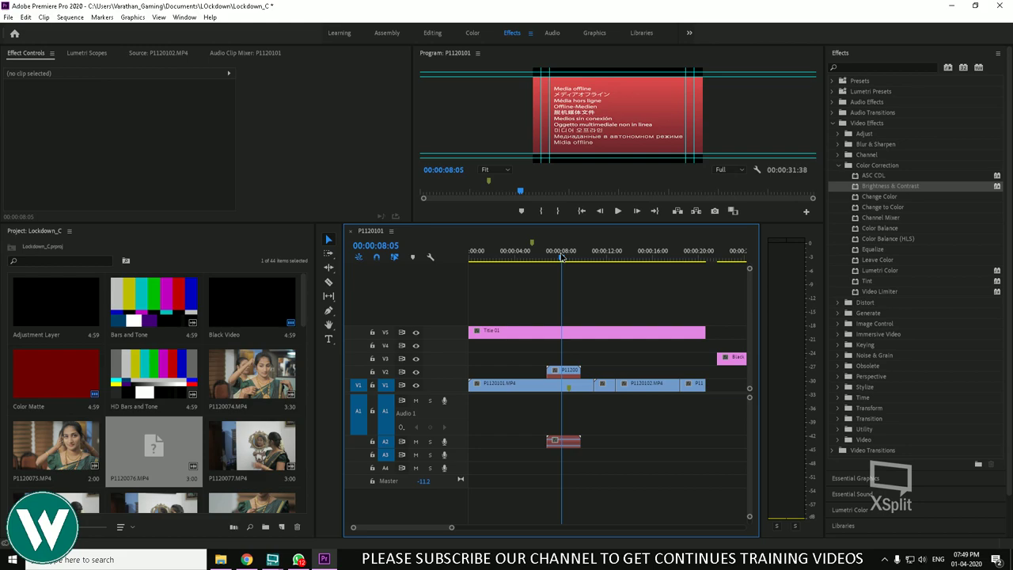
{"action": "left_click", "coordinate": [563, 372]}
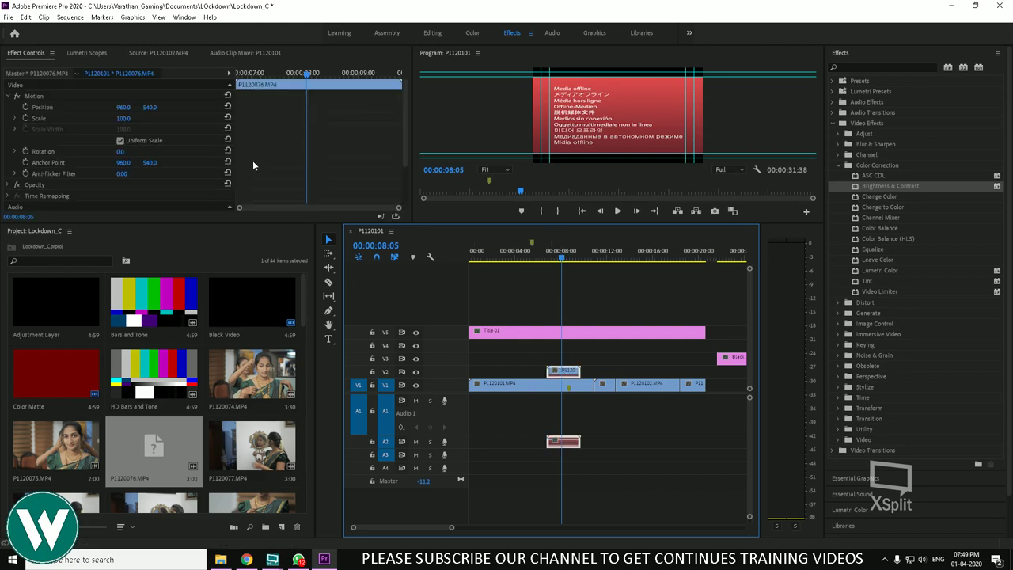
{"action": "left_click", "coordinate": [10, 17]}
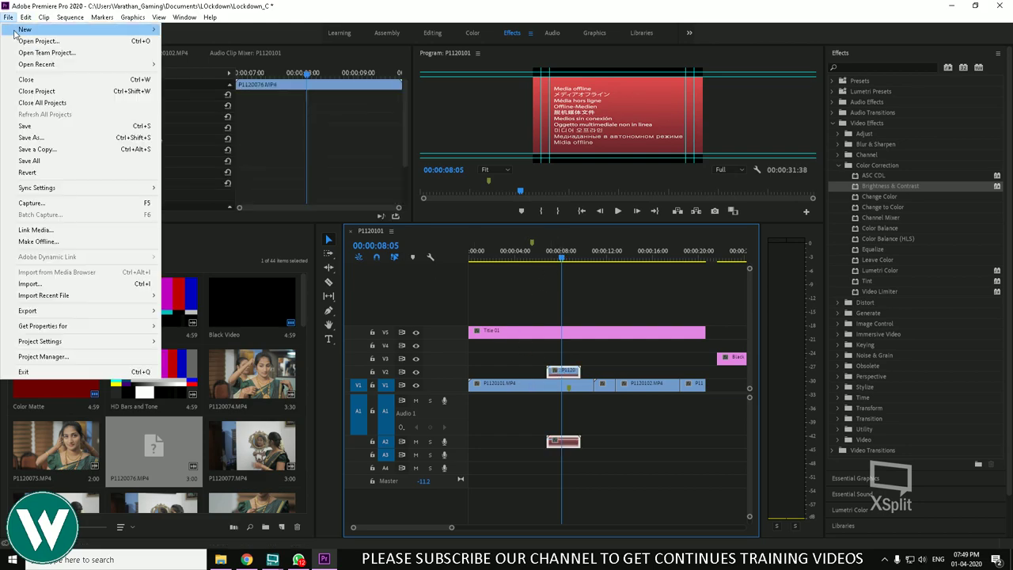
{"action": "left_click", "coordinate": [39, 230]}
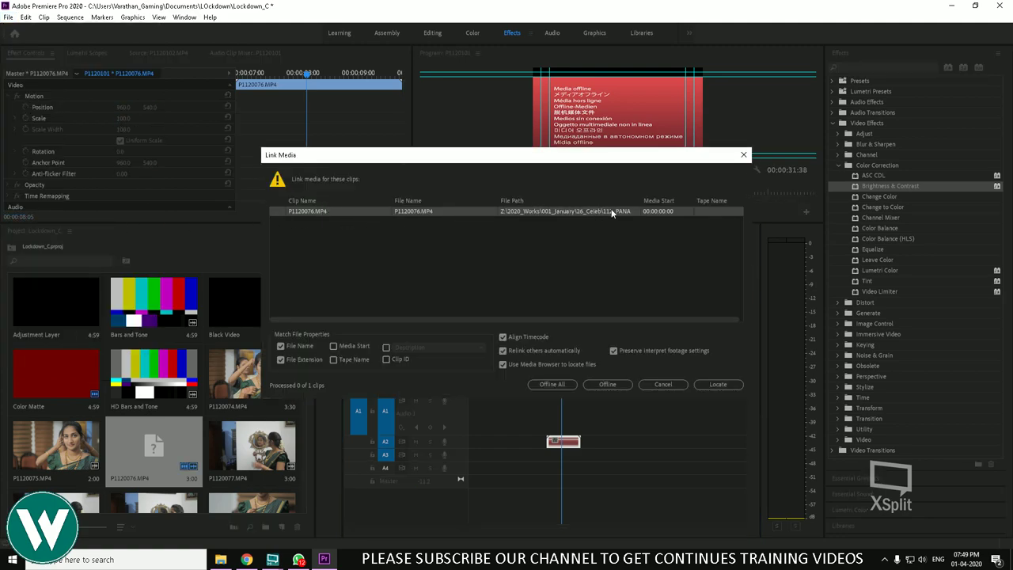
{"action": "left_click", "coordinate": [718, 385]}
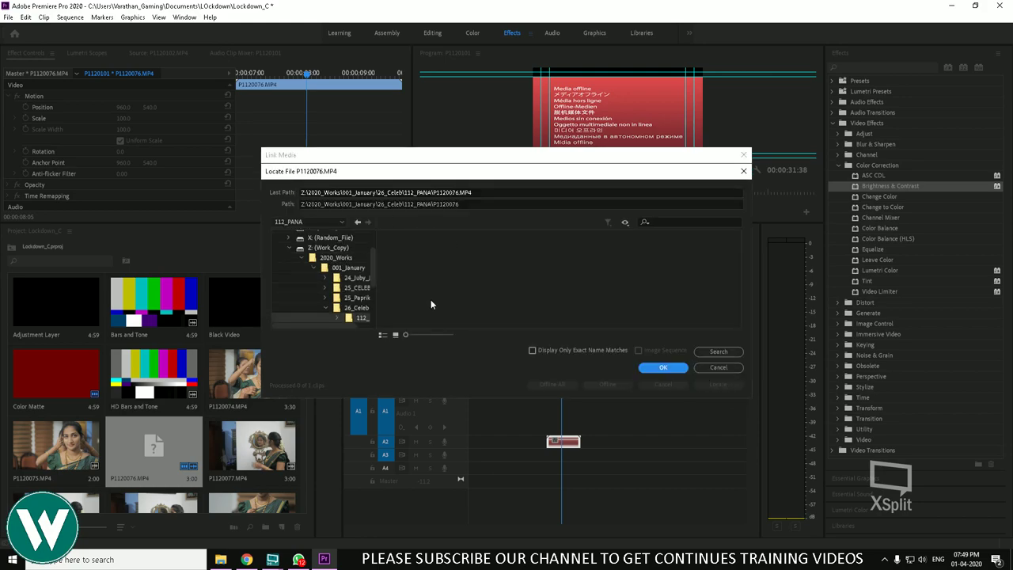
{"action": "left_click", "coordinate": [731, 368]}
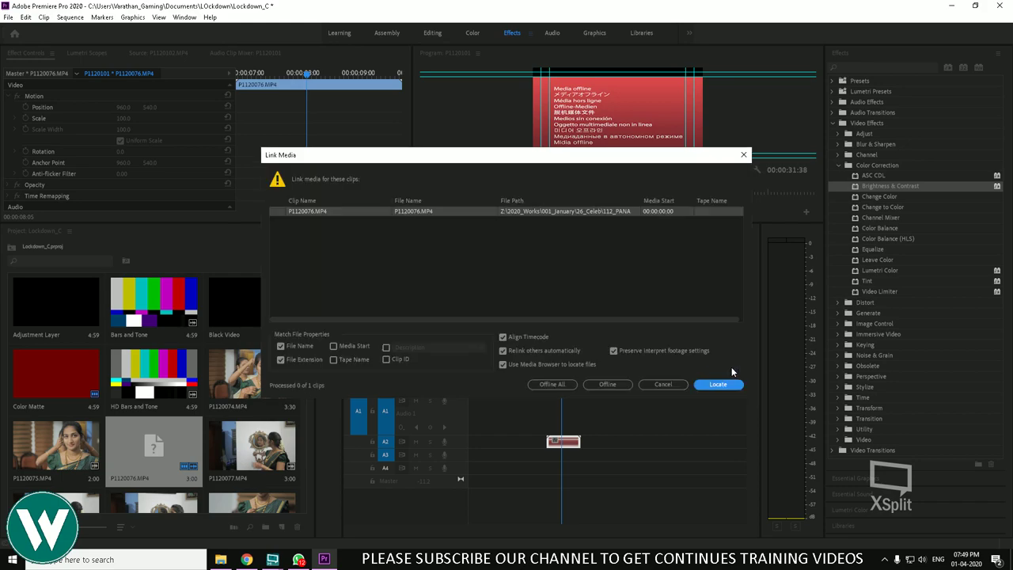
{"action": "left_click", "coordinate": [712, 386]}
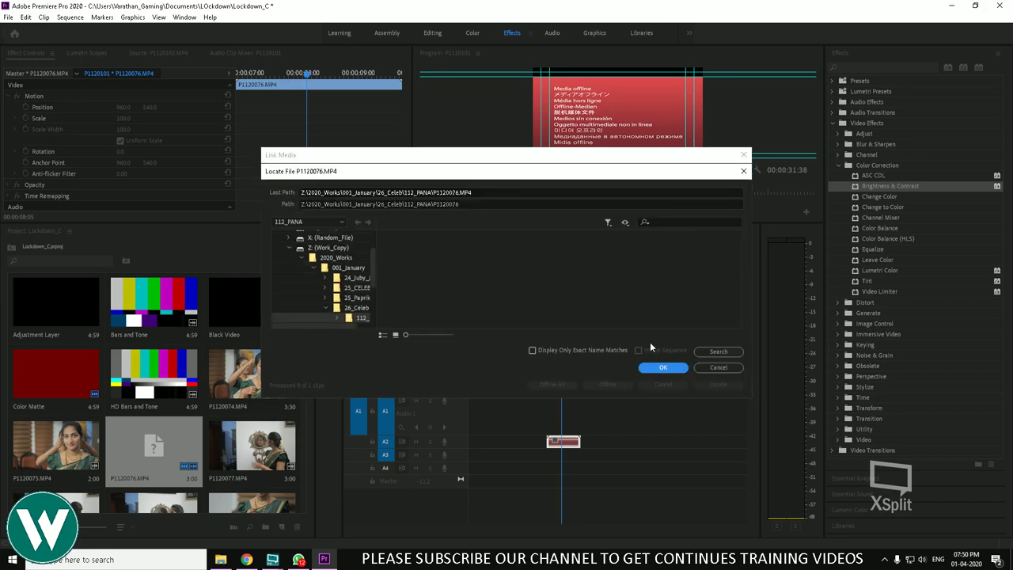
{"action": "left_click", "coordinate": [663, 368]}
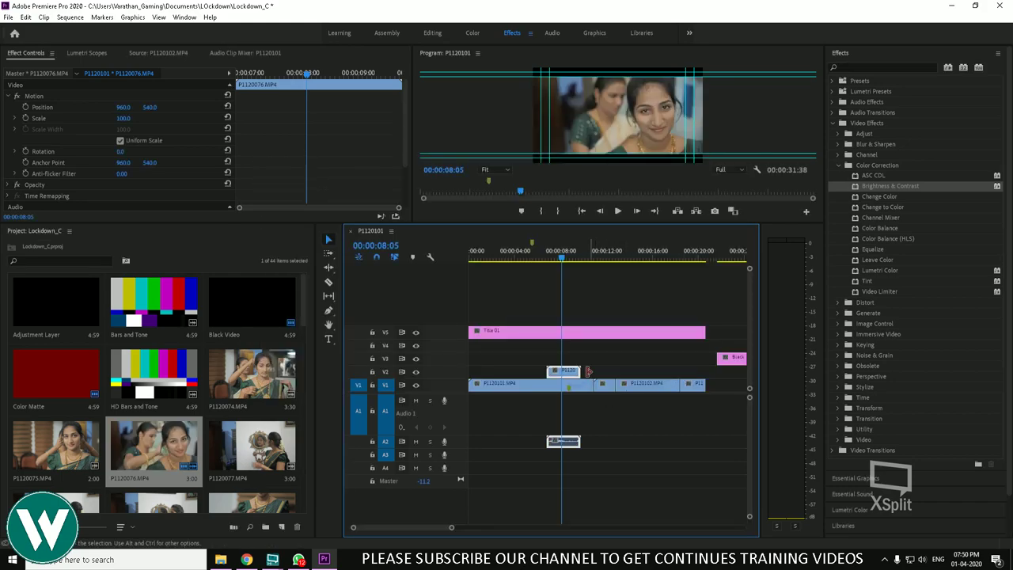
{"action": "mouse_move", "coordinate": [564, 260]}
{"action": "left_mouse_down"}
{"action": "mouse_move", "coordinate": [515, 261]}
{"action": "mouse_move", "coordinate": [570, 261]}
{"action": "mouse_move", "coordinate": [544, 277]}
{"action": "mouse_move", "coordinate": [574, 269]}
{"action": "left_mouse_up"}
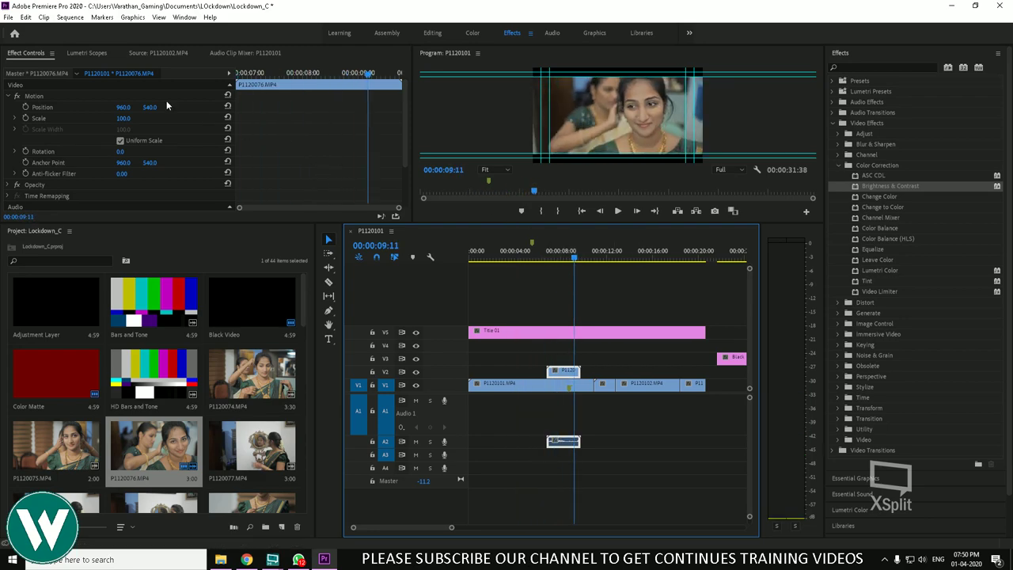
{"action": "left_click", "coordinate": [11, 22]}
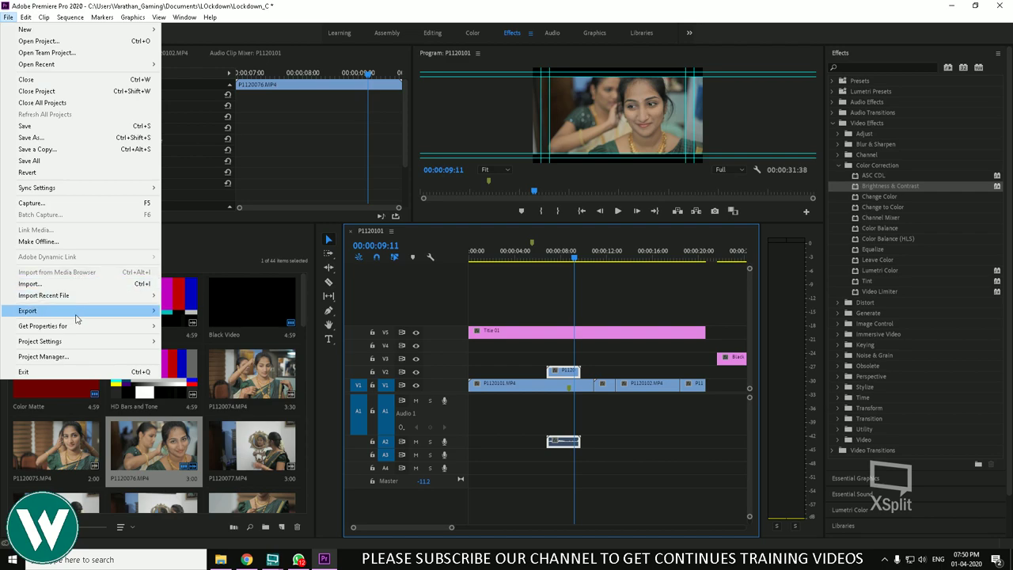
{"action": "mouse_move", "coordinate": [76, 317]}
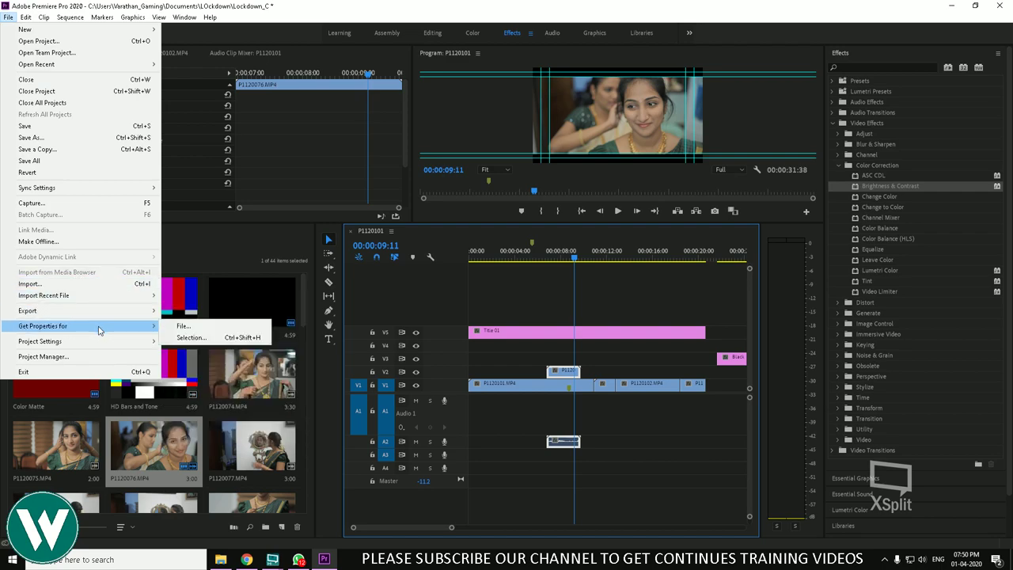
{"action": "mouse_move", "coordinate": [103, 344]}
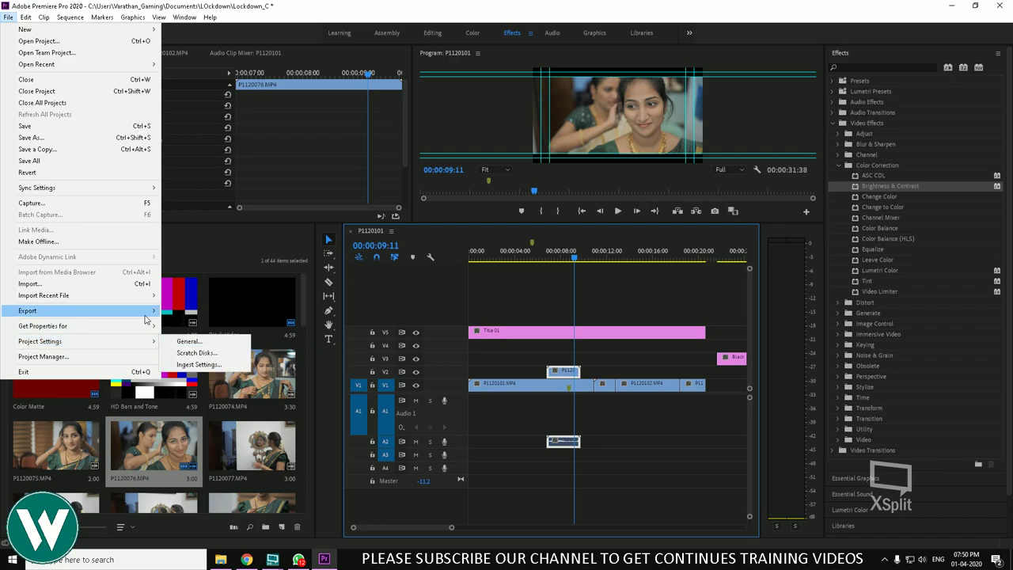
{"action": "mouse_move", "coordinate": [117, 328]}
{"action": "left_click", "coordinate": [184, 327]}
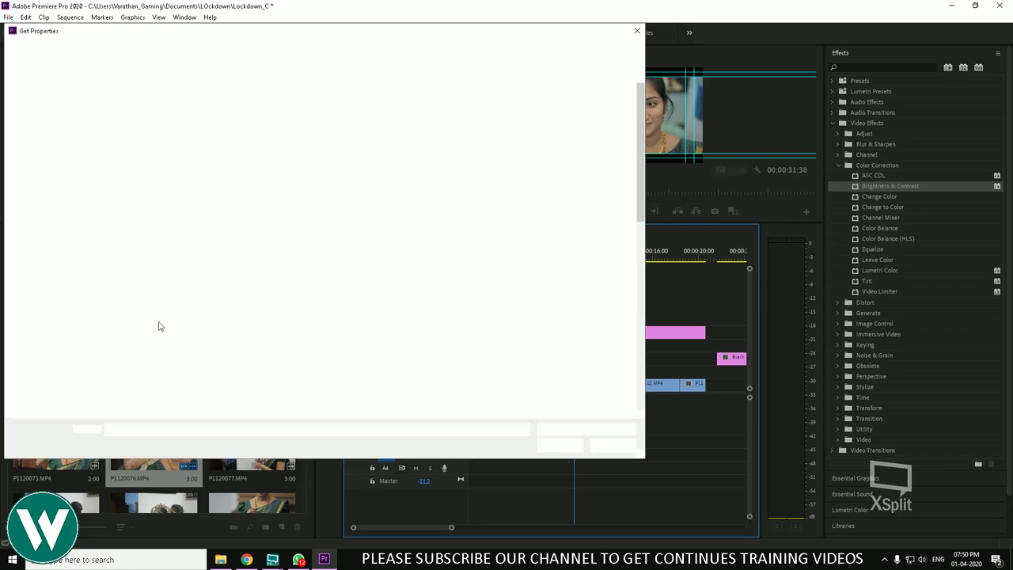
{"action": "left_click", "coordinate": [477, 294]}
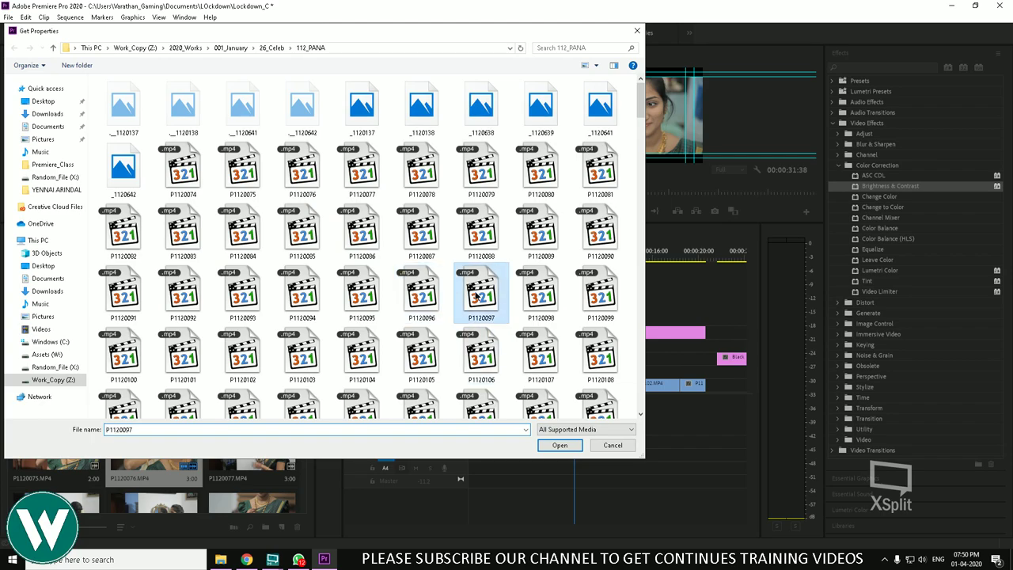
{"action": "right_click", "coordinate": [476, 293]}
{"action": "key", "text": "Escape"}
{"action": "left_click", "coordinate": [554, 444]}
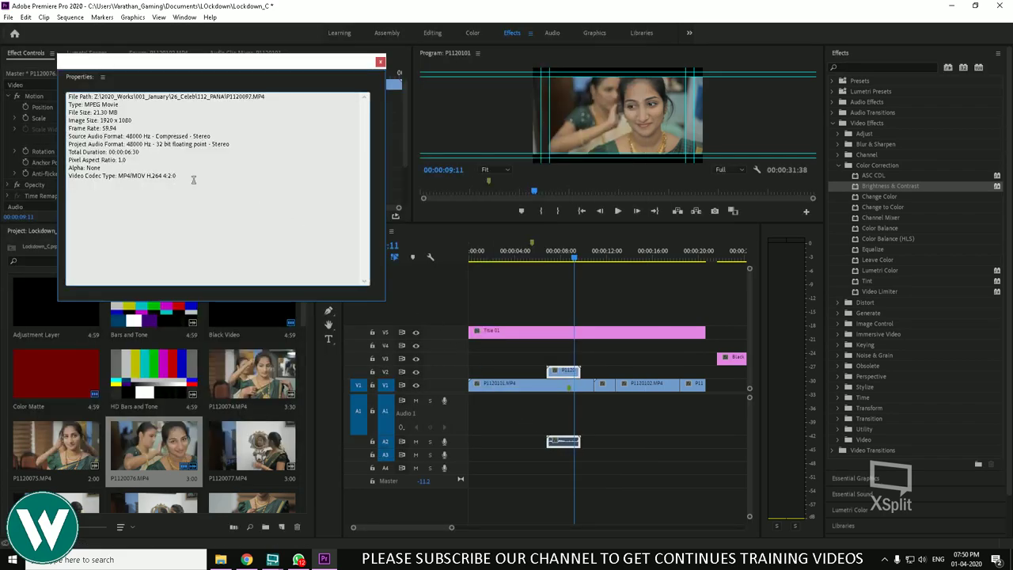
{"action": "left_click_drag", "start_coordinate": [194, 179], "coordinate": [95, 108]}
{"action": "left_click", "coordinate": [380, 61]}
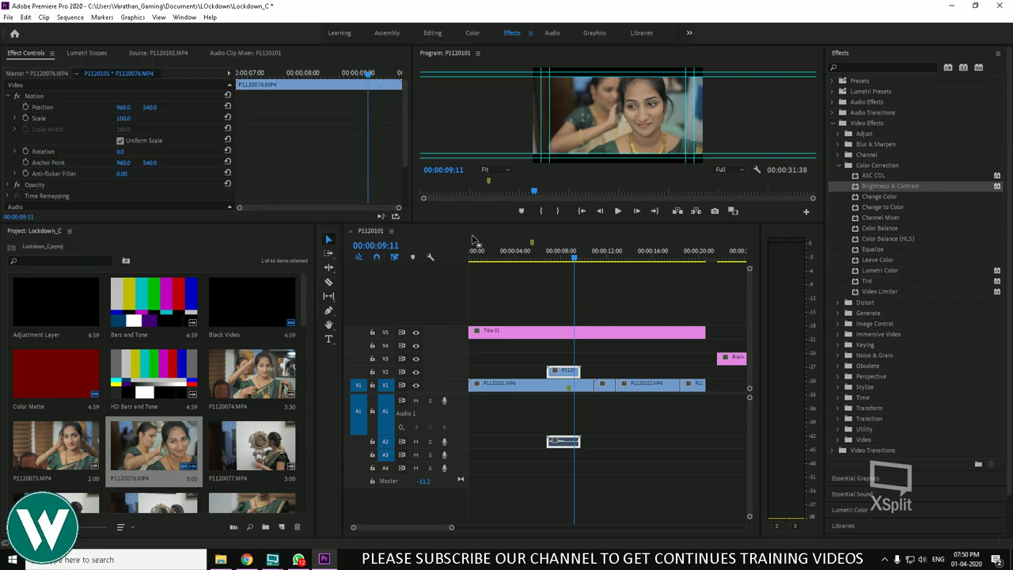
{"action": "left_click", "coordinate": [9, 16]}
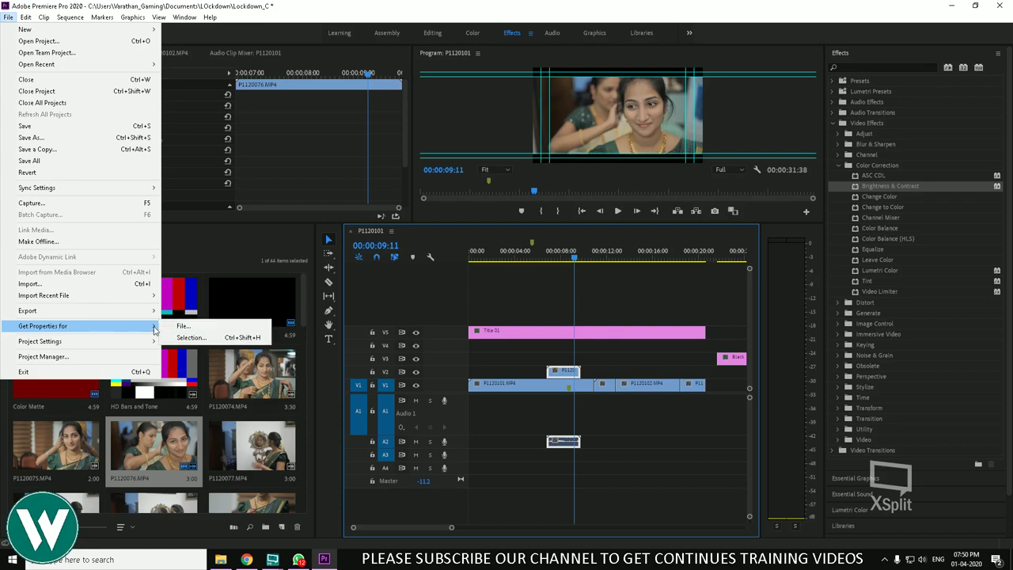
{"action": "left_click", "coordinate": [221, 339]}
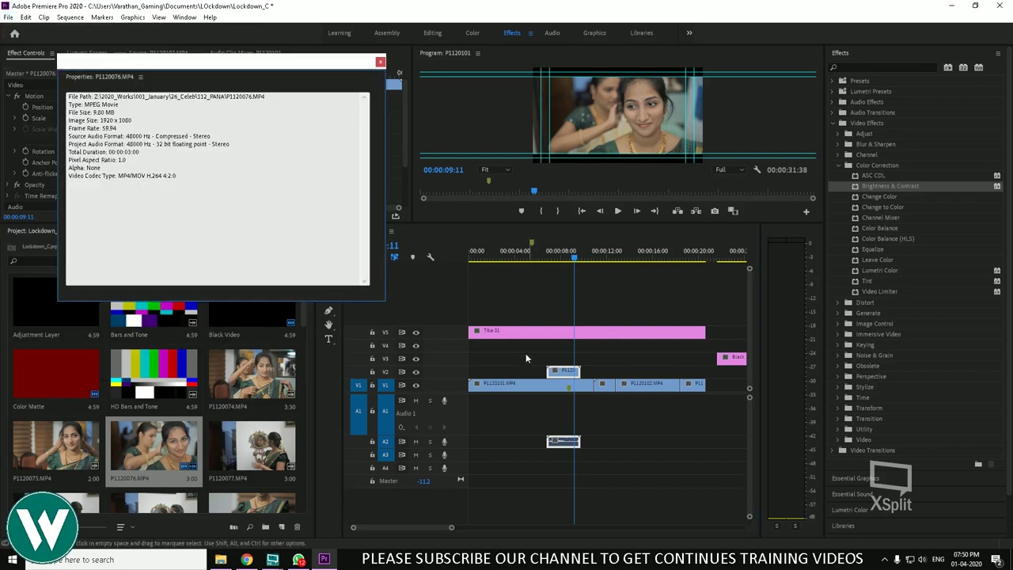
{"action": "left_click", "coordinate": [380, 62]}
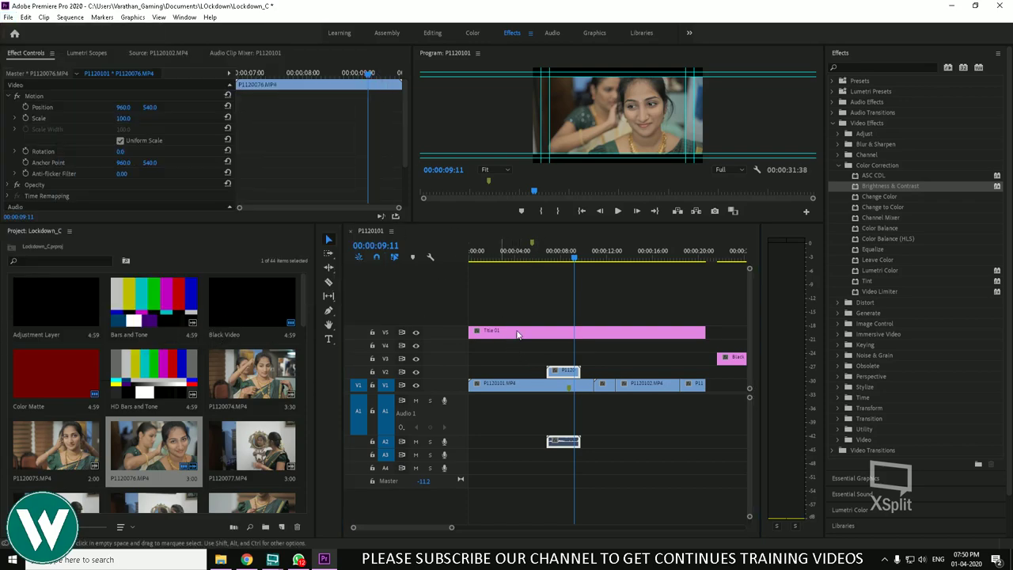
{"action": "right_click", "coordinate": [565, 372]}
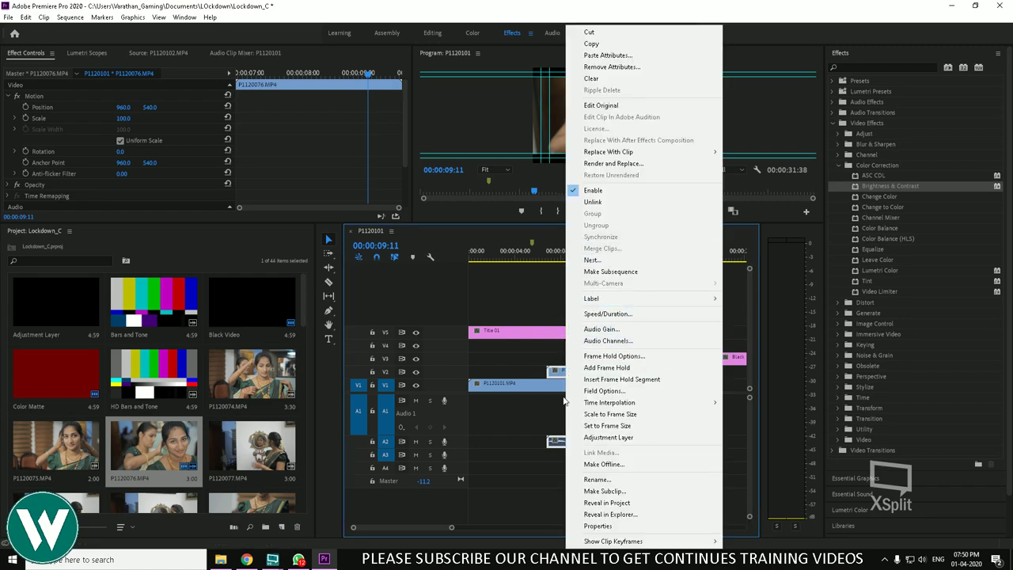
{"action": "left_click", "coordinate": [598, 526]}
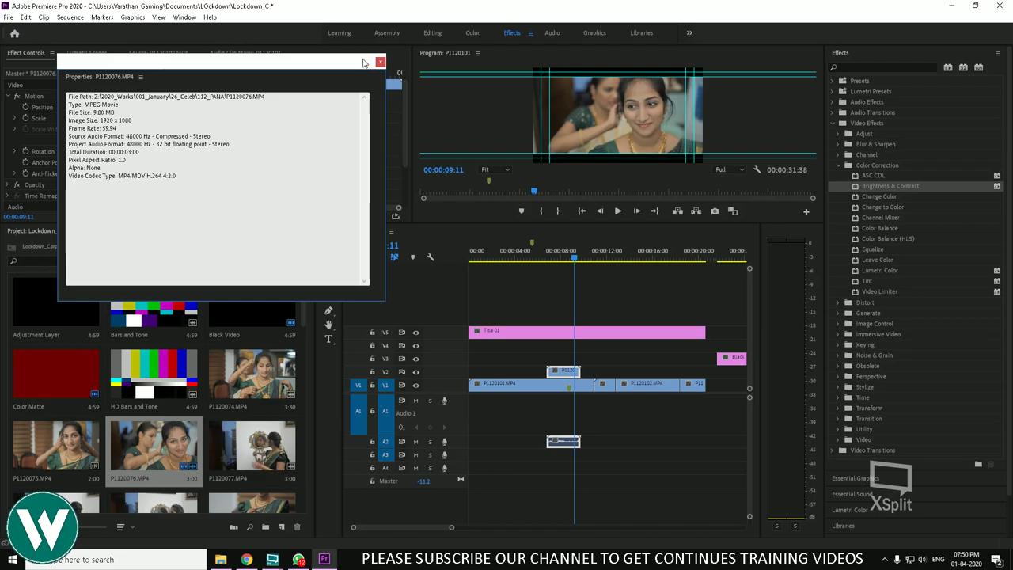
{"action": "left_click_drag", "start_coordinate": [211, 178], "coordinate": [68, 176]}
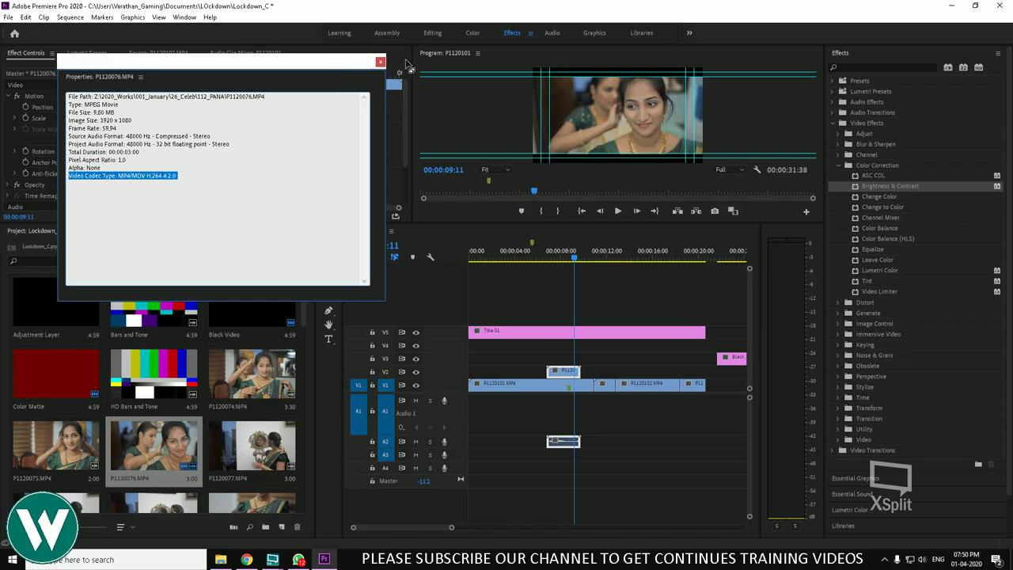
{"action": "left_click", "coordinate": [184, 153]}
{"action": "left_click_drag", "start_coordinate": [219, 144], "coordinate": [237, 144]}
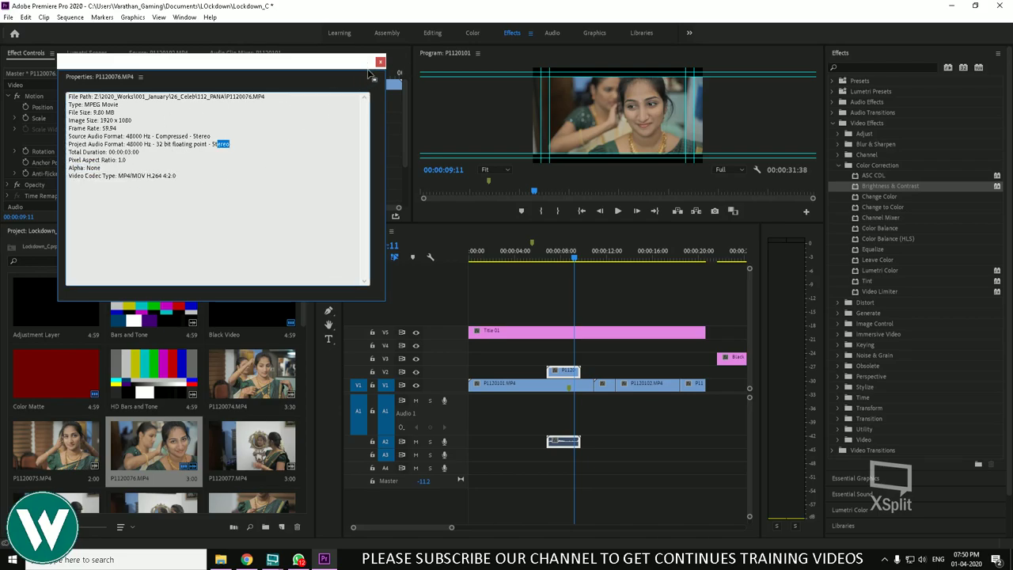
{"action": "left_click", "coordinate": [380, 61]}
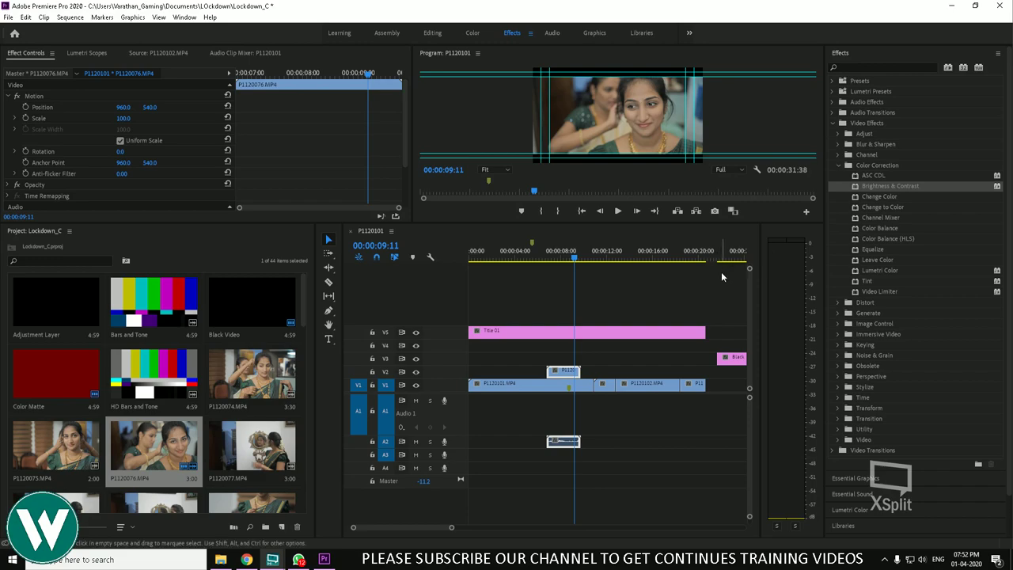
{"action": "left_click", "coordinate": [566, 309]}
{"action": "key", "text": "j"}
{"action": "key", "text": "j"}
{"action": "key", "text": "j"}
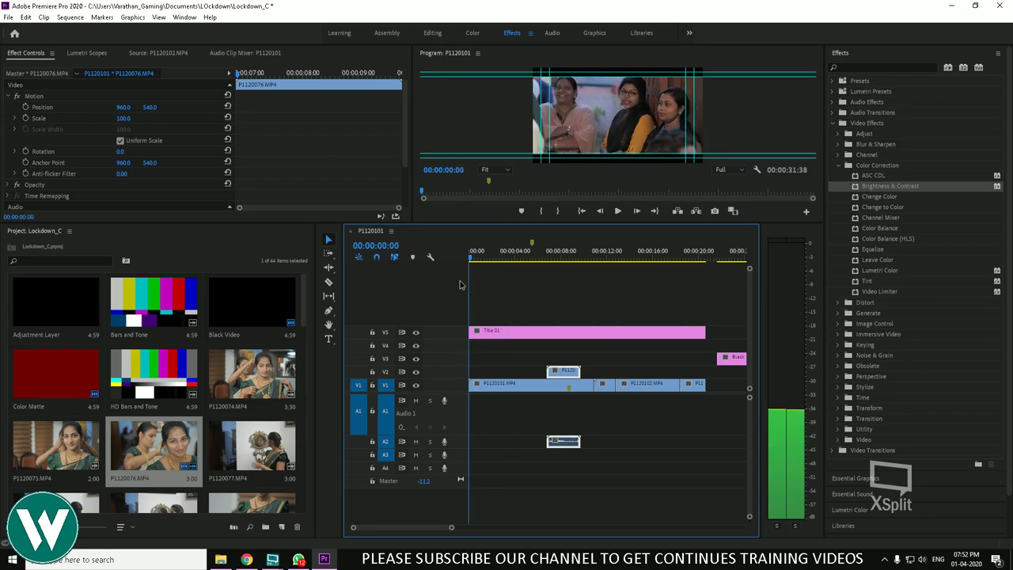
{"action": "key", "text": "l"}
{"action": "key", "text": "l"}
{"action": "key", "text": "l"}
{"action": "key", "text": "k"}
{"action": "key", "text": "Home"}
{"action": "key", "text": "l"}
{"action": "key", "text": "l"}
{"action": "key", "text": "l"}
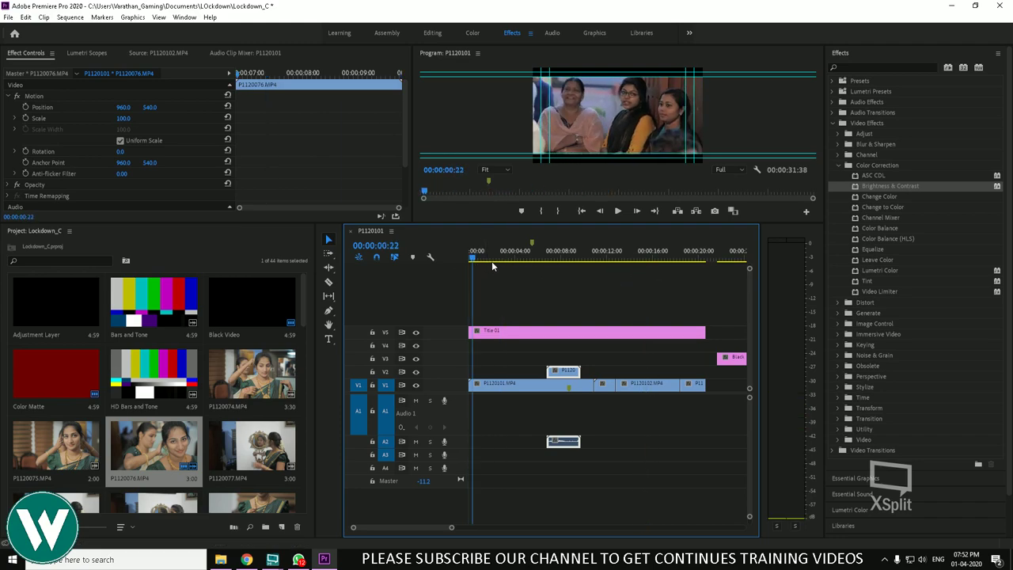
Stop playback at 00:00:06:39, keep Composite Video display, and reveal the Overlay Settings submenu
{"action": "key", "text": "k"}
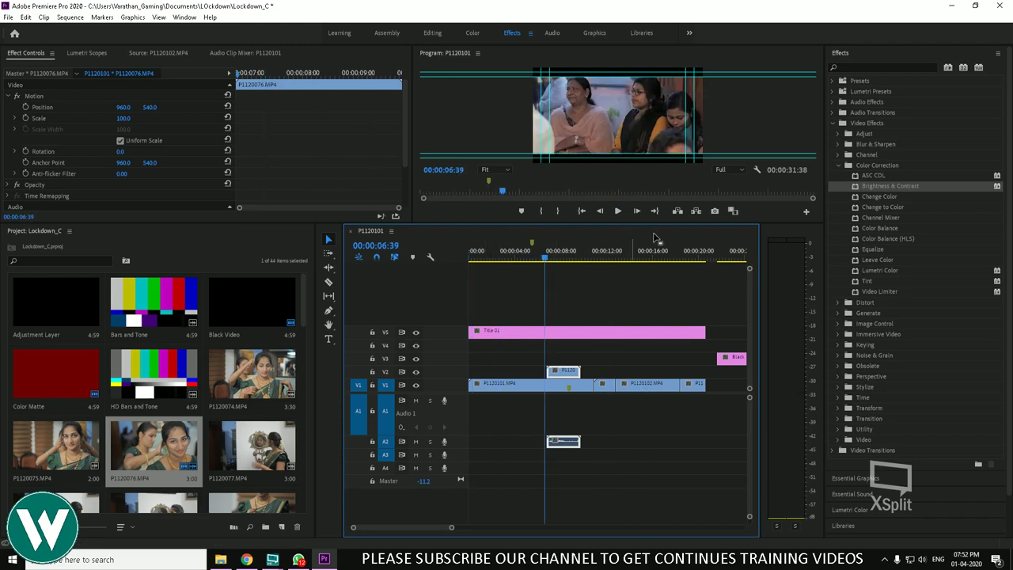
{"action": "left_click", "coordinate": [757, 169]}
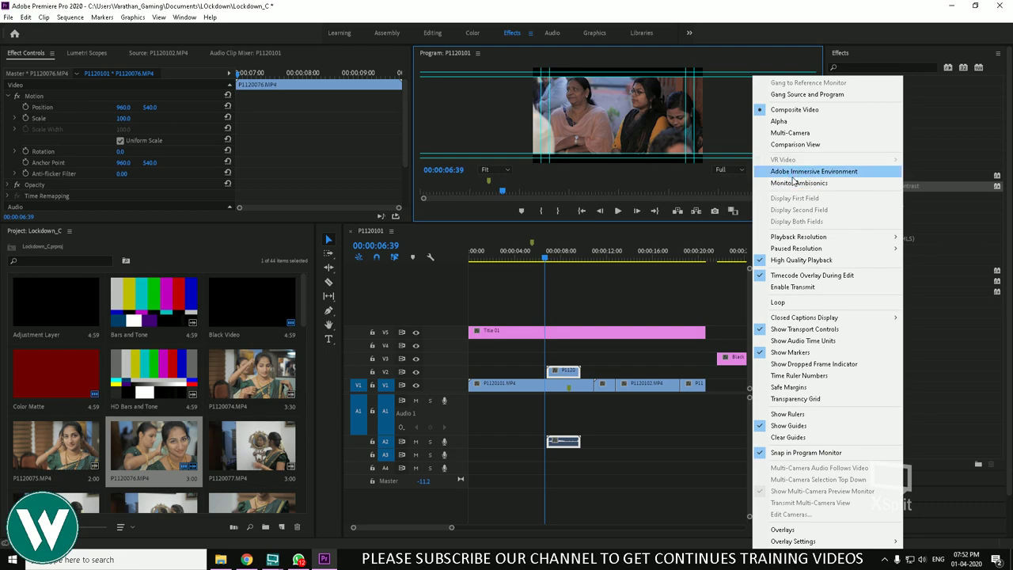
{"action": "left_click", "coordinate": [823, 104]}
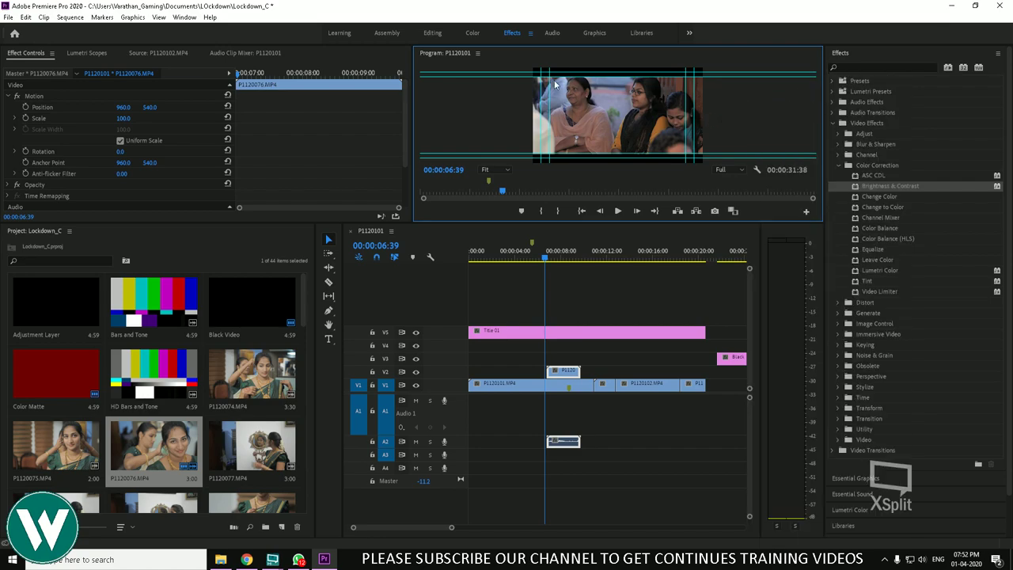
{"action": "left_click", "coordinate": [756, 170]}
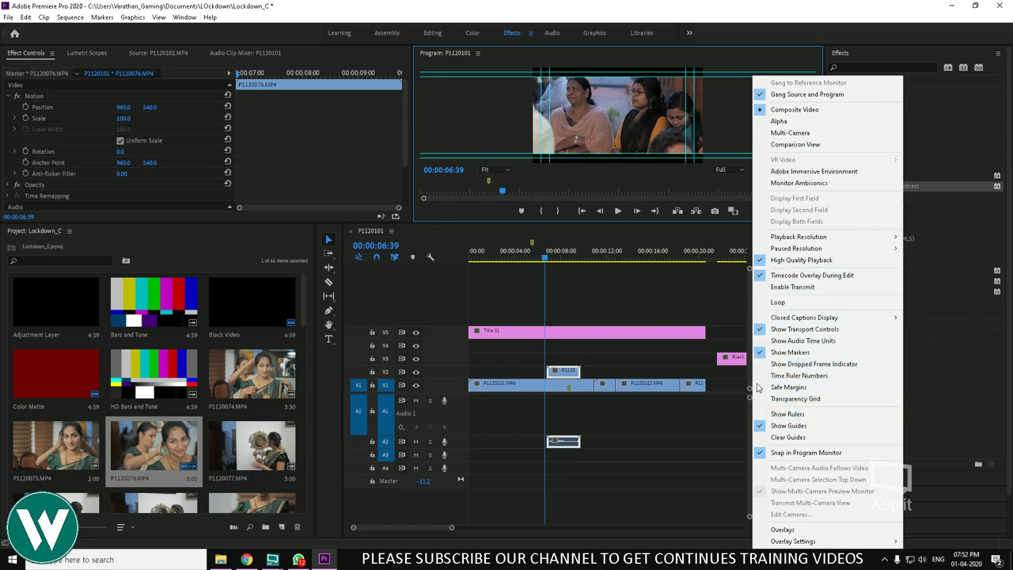
{"action": "mouse_move", "coordinate": [807, 543]}
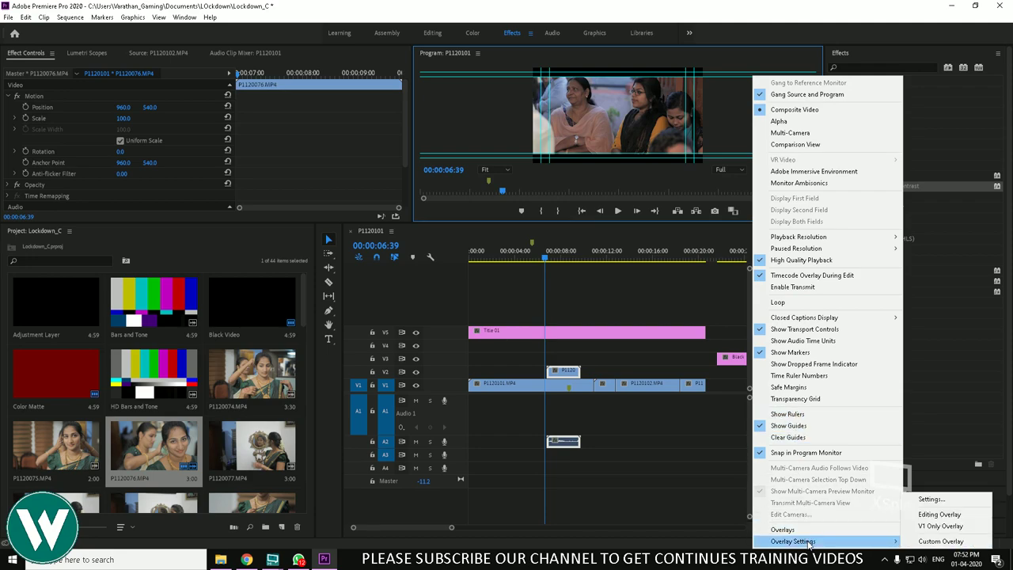
{"action": "left_click", "coordinate": [912, 499]}
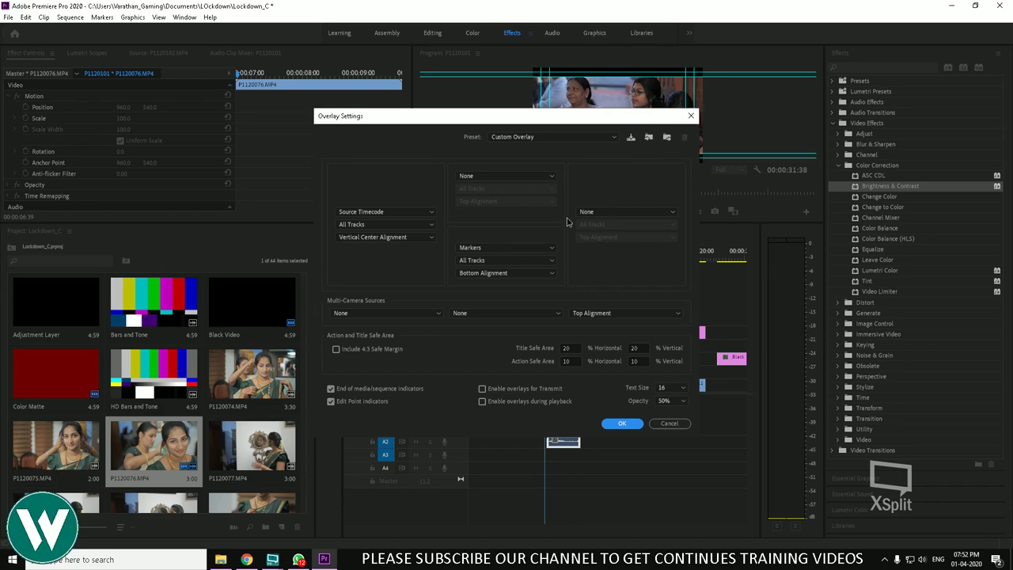
{"action": "left_click", "coordinate": [368, 308]}
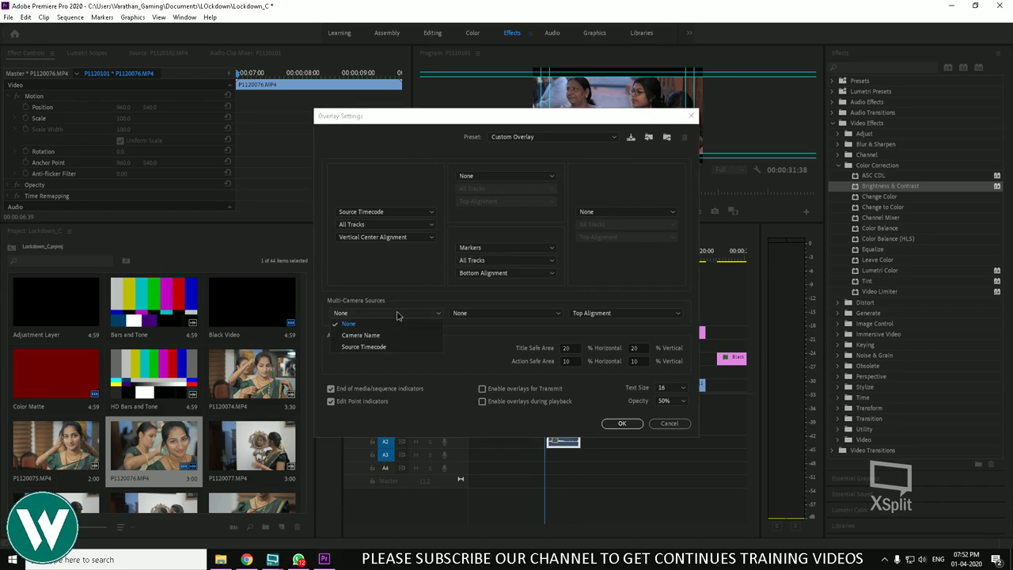
{"action": "left_click", "coordinate": [356, 325]}
{"action": "left_click", "coordinate": [369, 213]}
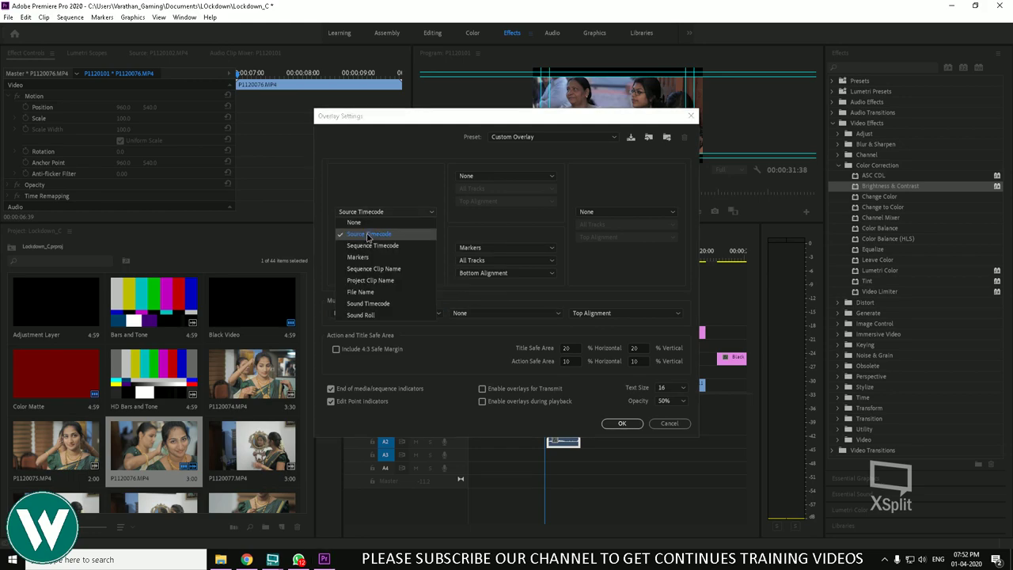
{"action": "left_click", "coordinate": [369, 234]}
{"action": "left_click", "coordinate": [623, 423]}
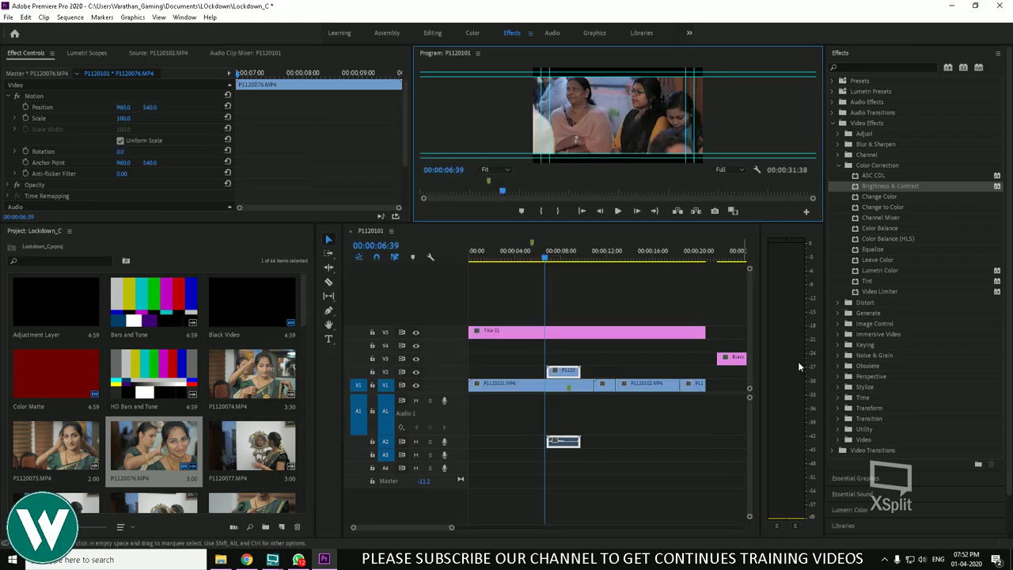
Turn on Program monitor overlays and move the playhead to 00:00:08:35
{"action": "left_click", "coordinate": [756, 170]}
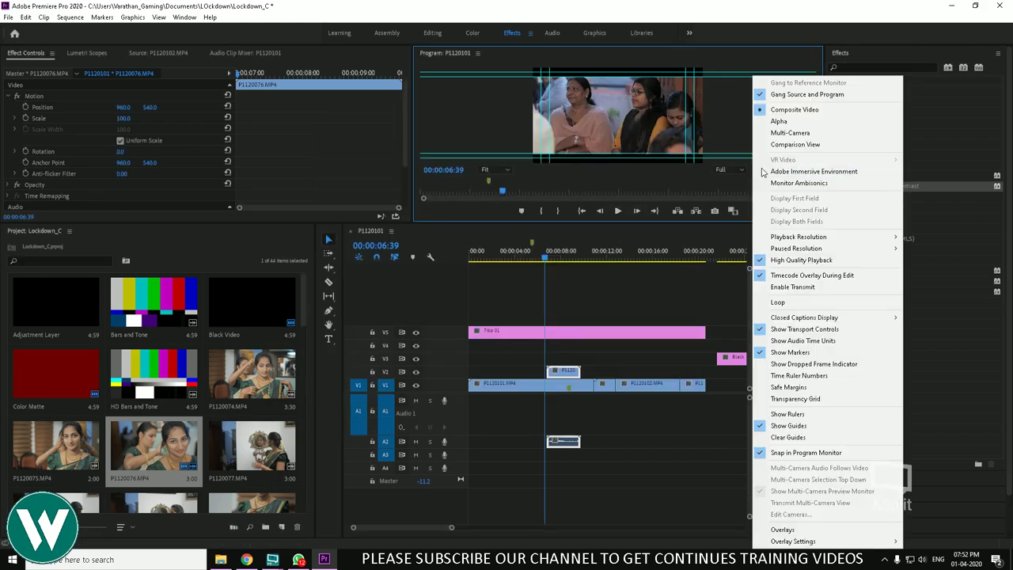
{"action": "left_click", "coordinate": [850, 531]}
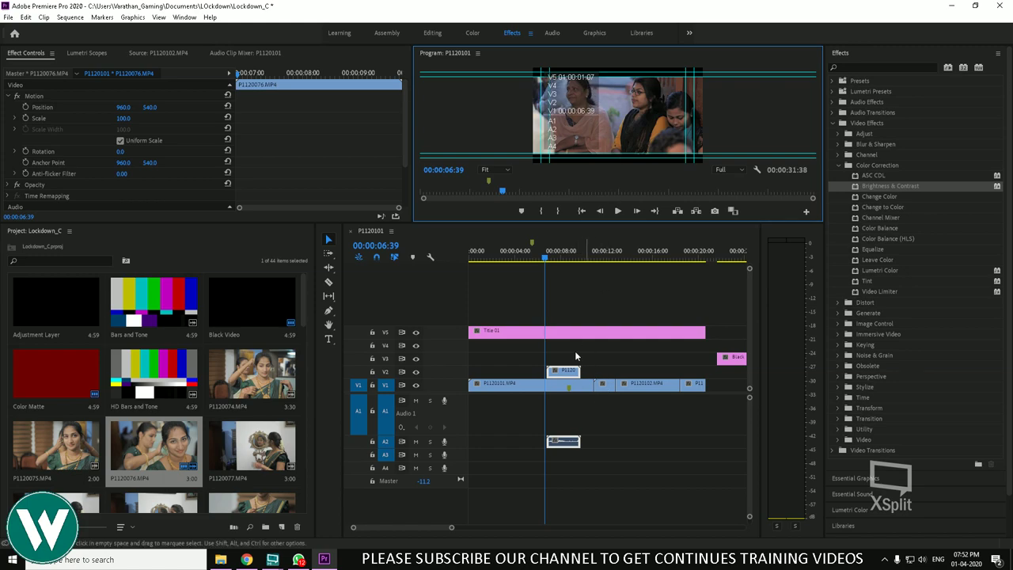
{"action": "left_click_drag", "start_coordinate": [554, 259], "coordinate": [566, 262]}
Set the overlay to V1 source timecode, bottom-aligned, with Source Timecode at top-centre
{"action": "left_click", "coordinate": [756, 171]}
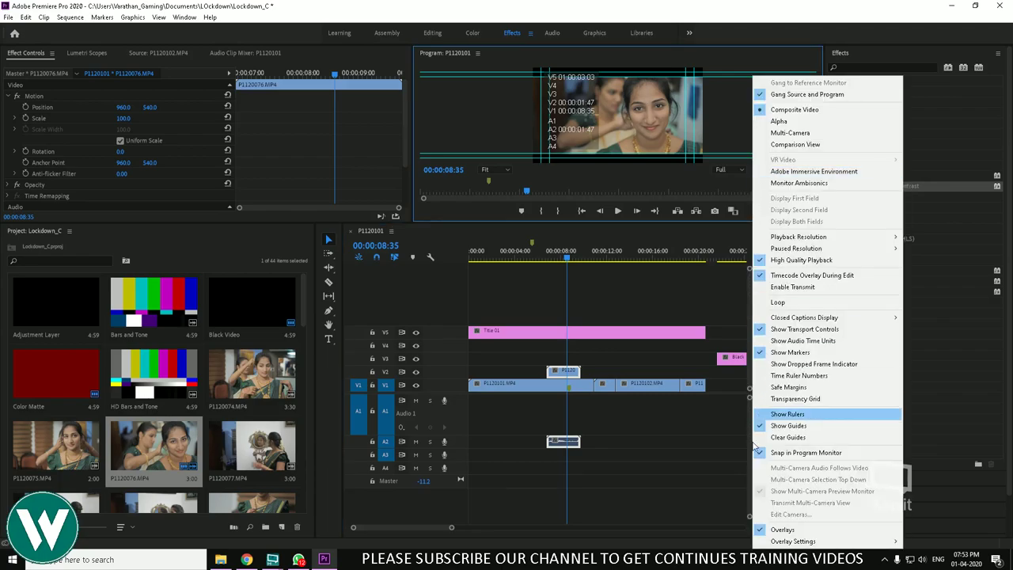
{"action": "mouse_move", "coordinate": [793, 543]}
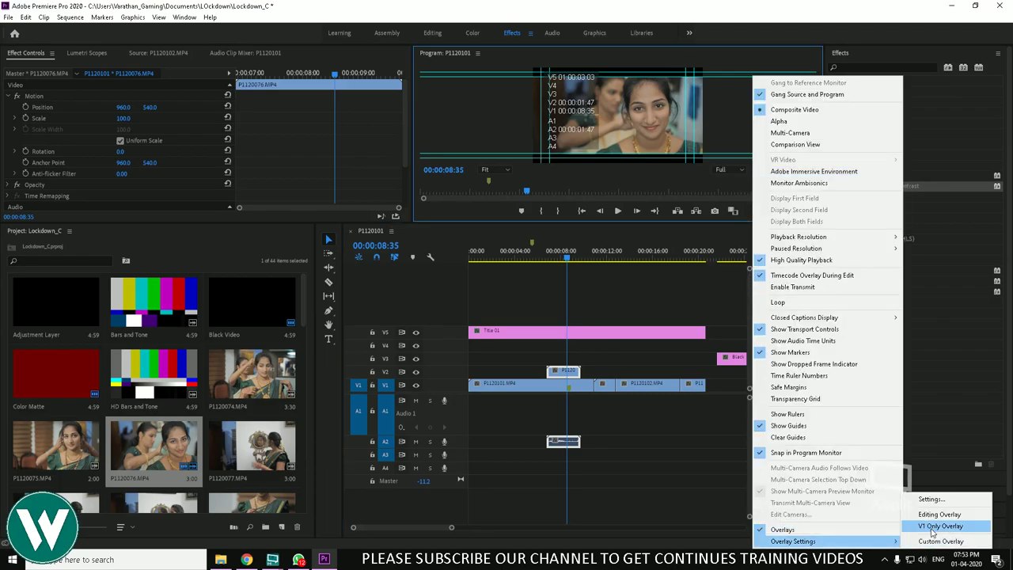
{"action": "left_click", "coordinate": [942, 500]}
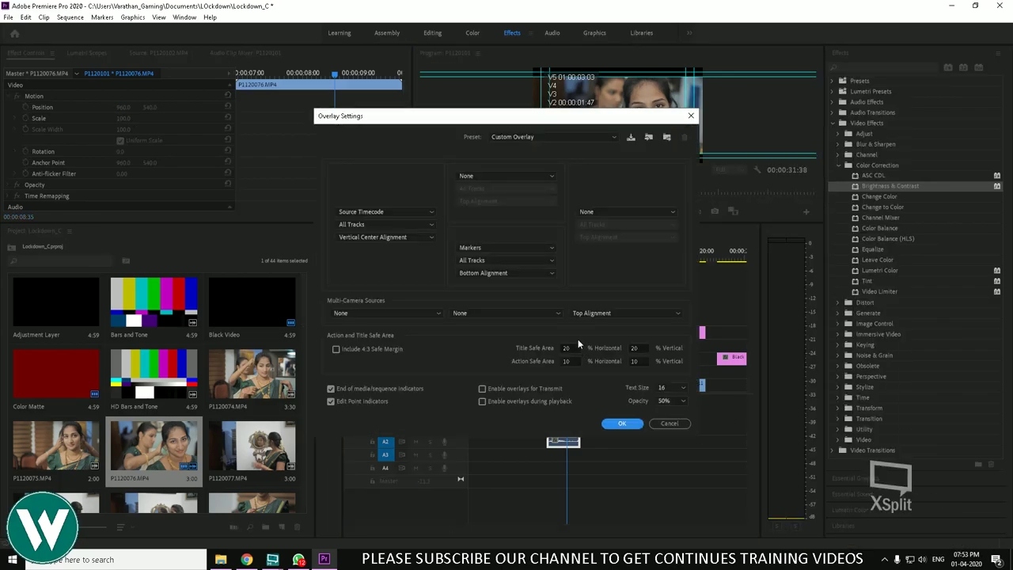
{"action": "left_click_drag", "start_coordinate": [482, 122], "coordinate": [230, 229]}
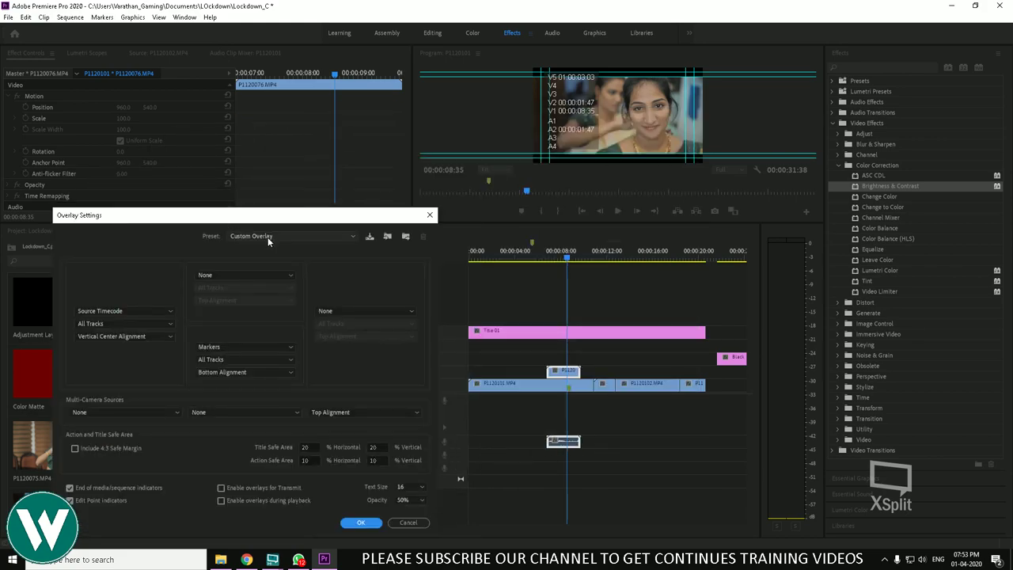
{"action": "left_click", "coordinate": [134, 323]}
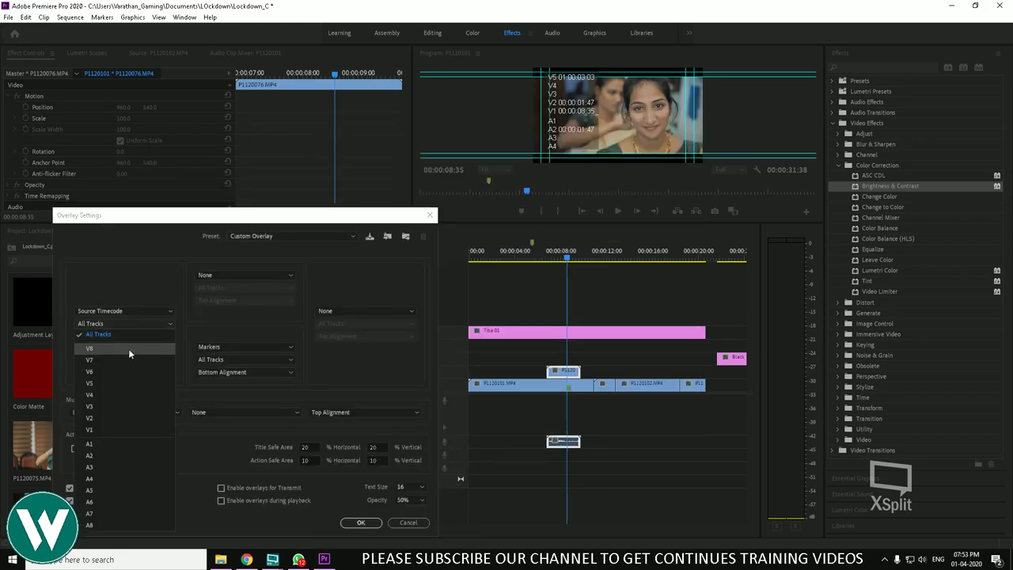
{"action": "left_click", "coordinate": [98, 429]}
{"action": "left_click", "coordinate": [145, 336]}
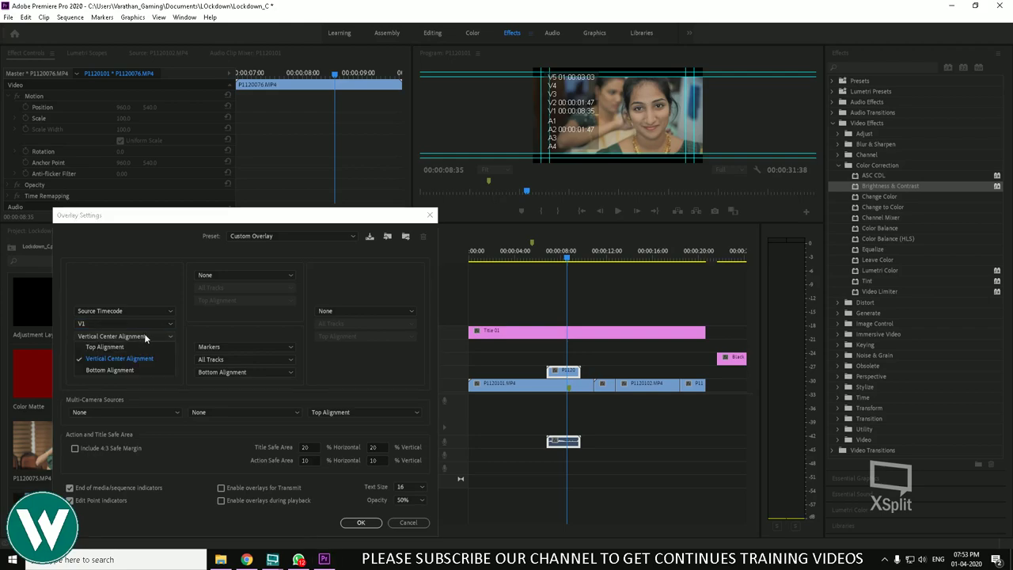
{"action": "left_click", "coordinate": [123, 371]}
{"action": "left_click", "coordinate": [249, 272]}
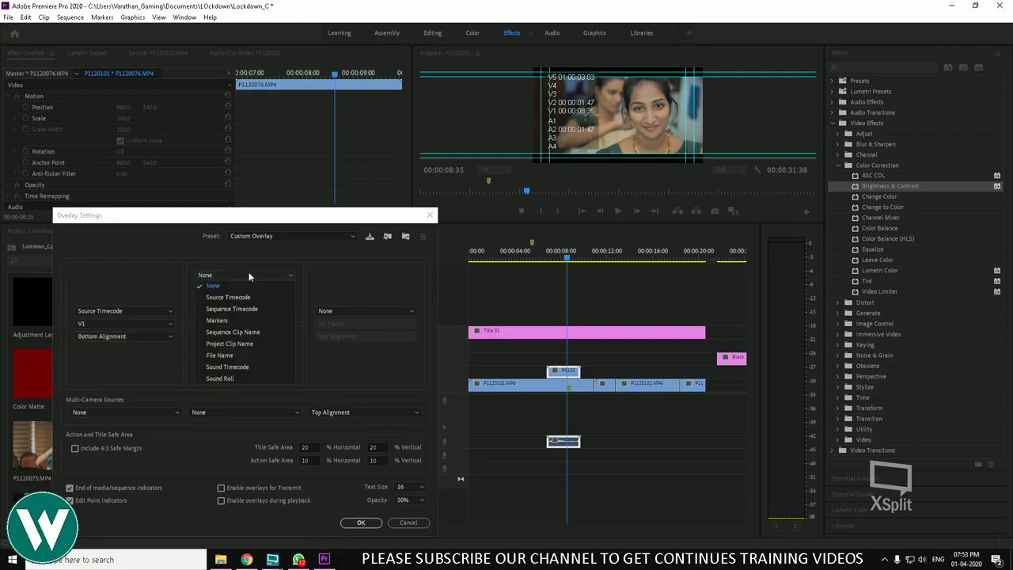
{"action": "left_click", "coordinate": [249, 297]}
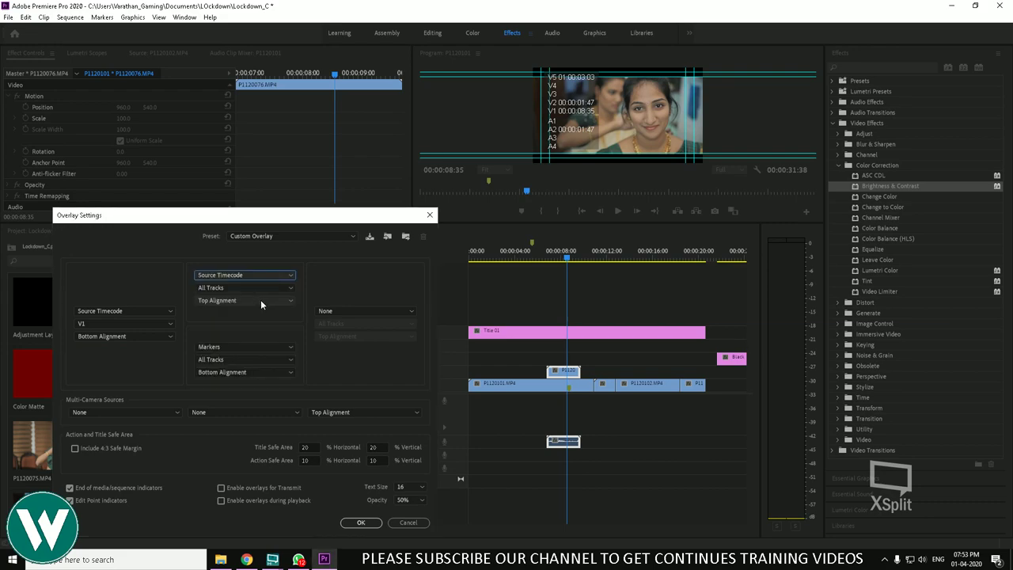
{"action": "left_click", "coordinate": [362, 523]}
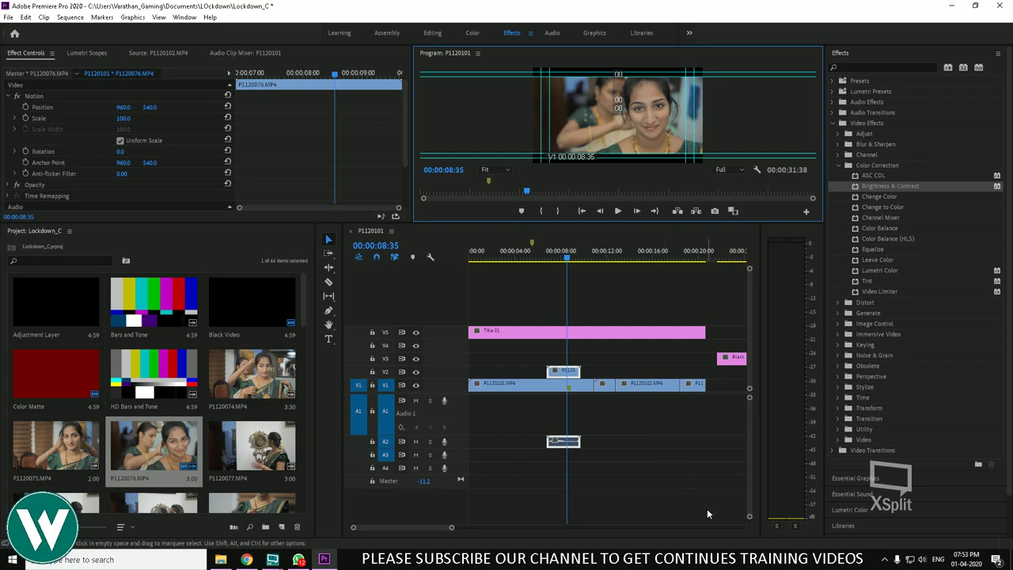
Switch the Program monitor overlays off and deselect the timeline clip
{"action": "left_click", "coordinate": [757, 171]}
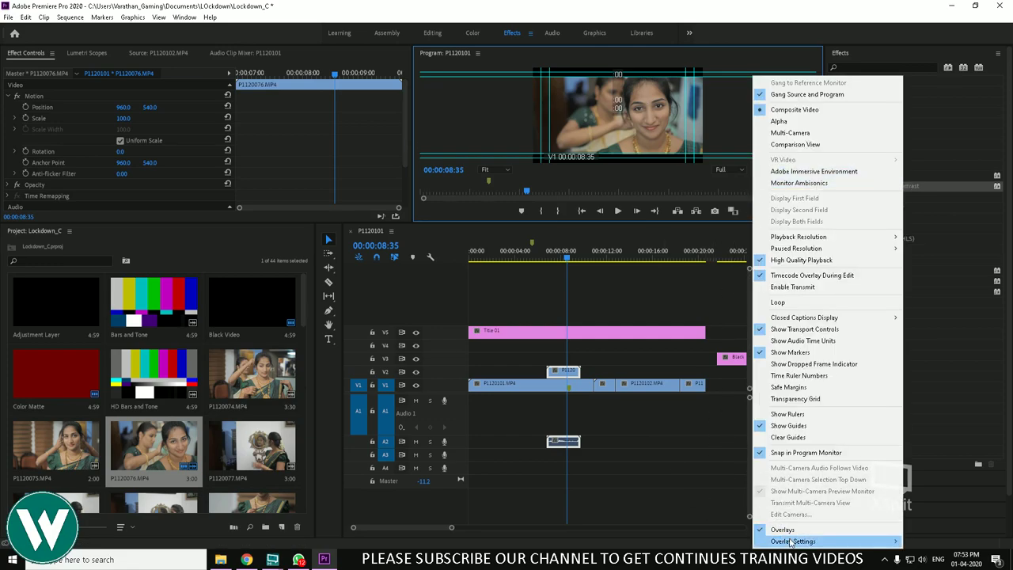
{"action": "mouse_move", "coordinate": [787, 541]}
{"action": "left_click", "coordinate": [762, 530]}
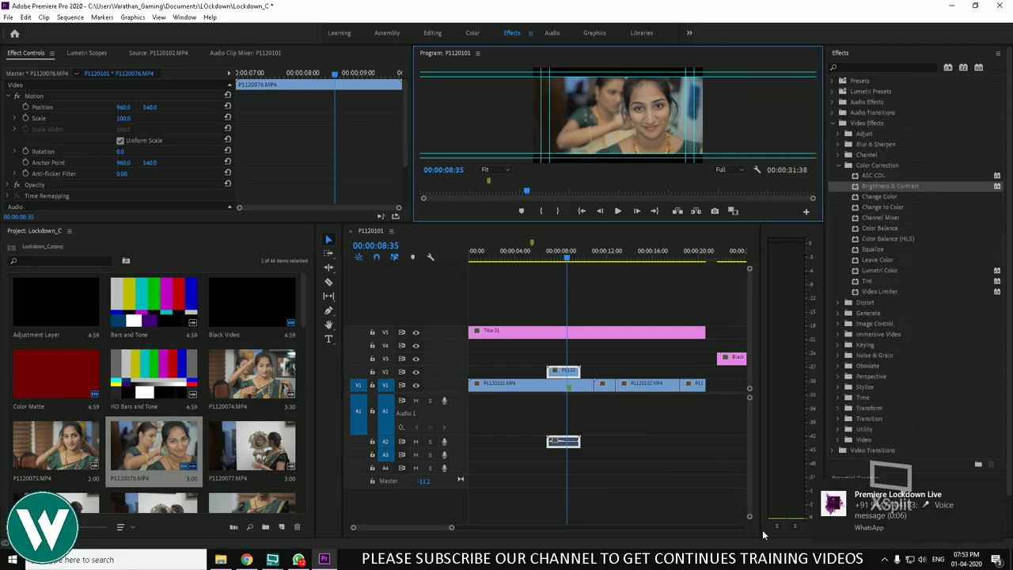
{"action": "left_click", "coordinate": [666, 473]}
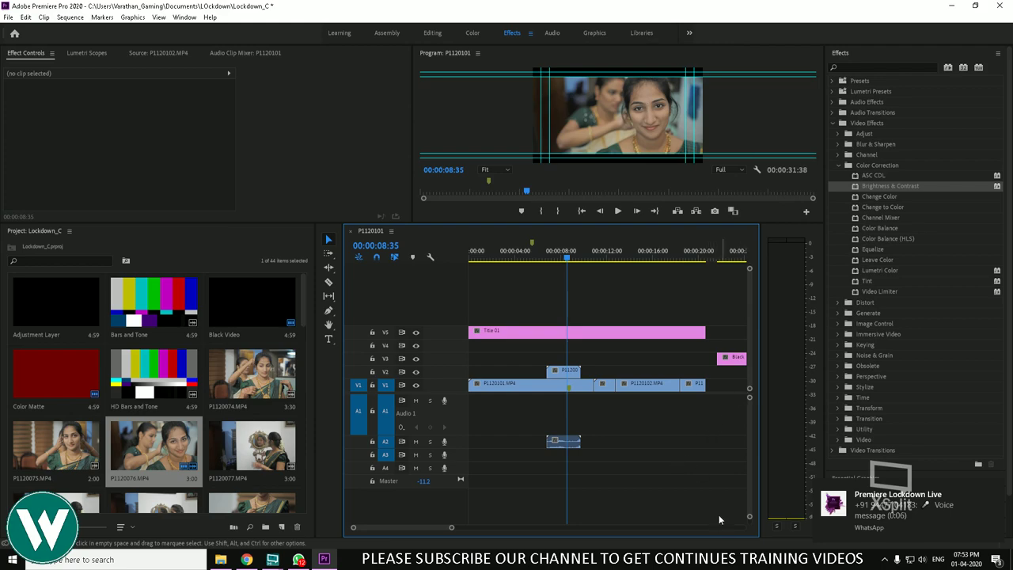
{"action": "left_click", "coordinate": [299, 559]}
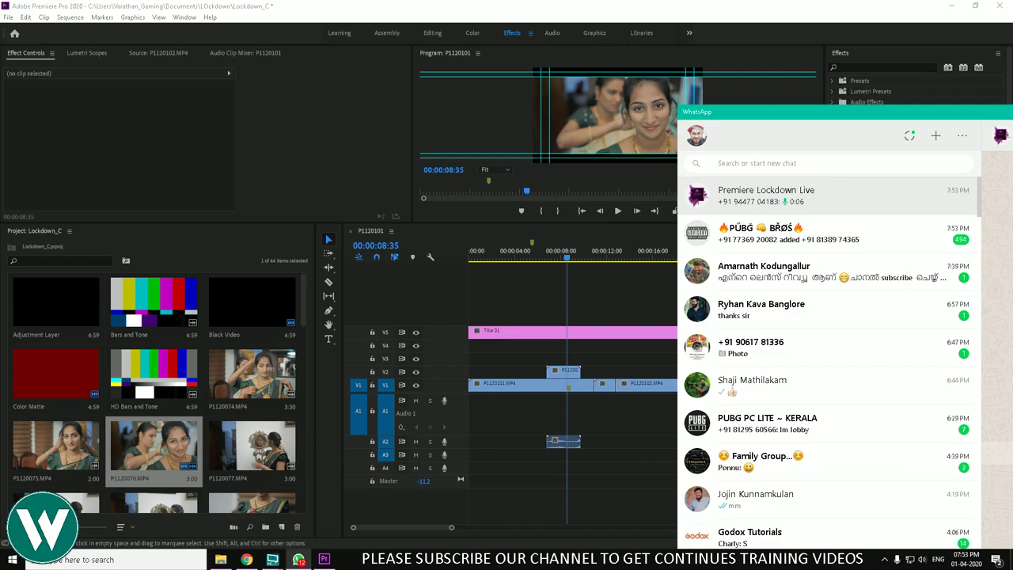
{"action": "left_click_drag", "start_coordinate": [690, 127], "coordinate": [516, 127]}
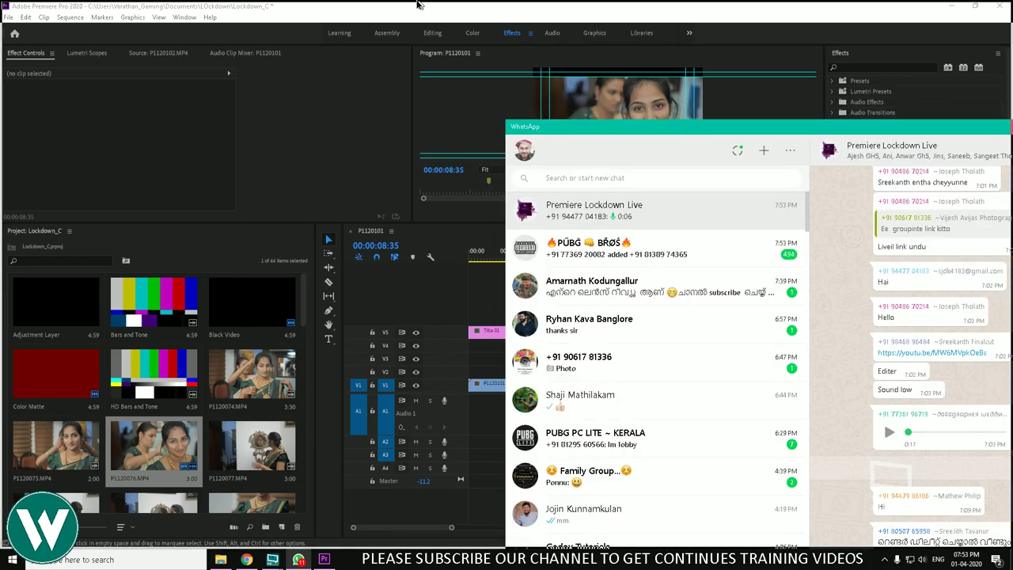
{"action": "double_click", "coordinate": [717, 129]}
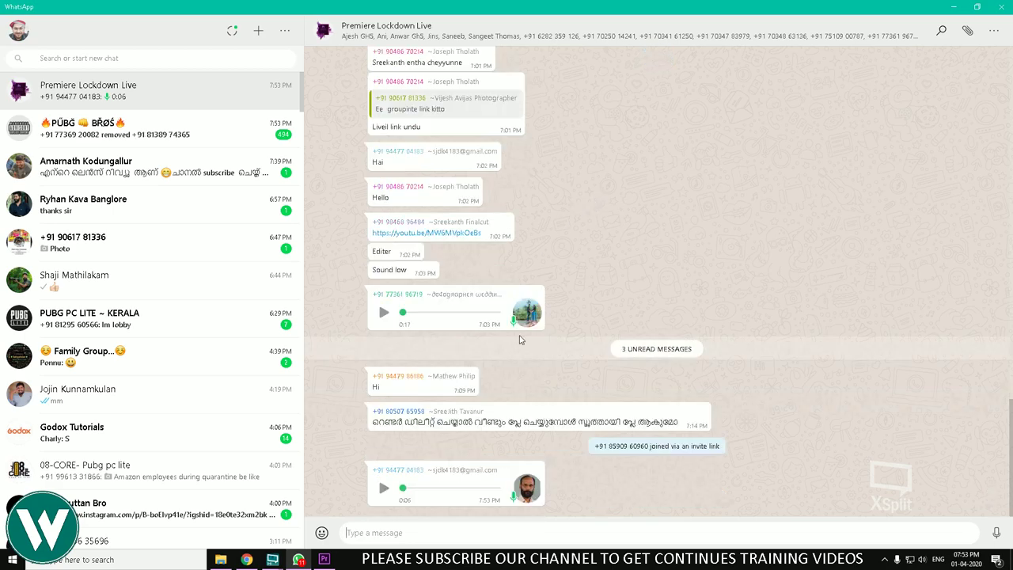
{"action": "left_click", "coordinate": [384, 313]}
{"action": "left_click", "coordinate": [383, 488]}
{"action": "left_click", "coordinate": [954, 8]}
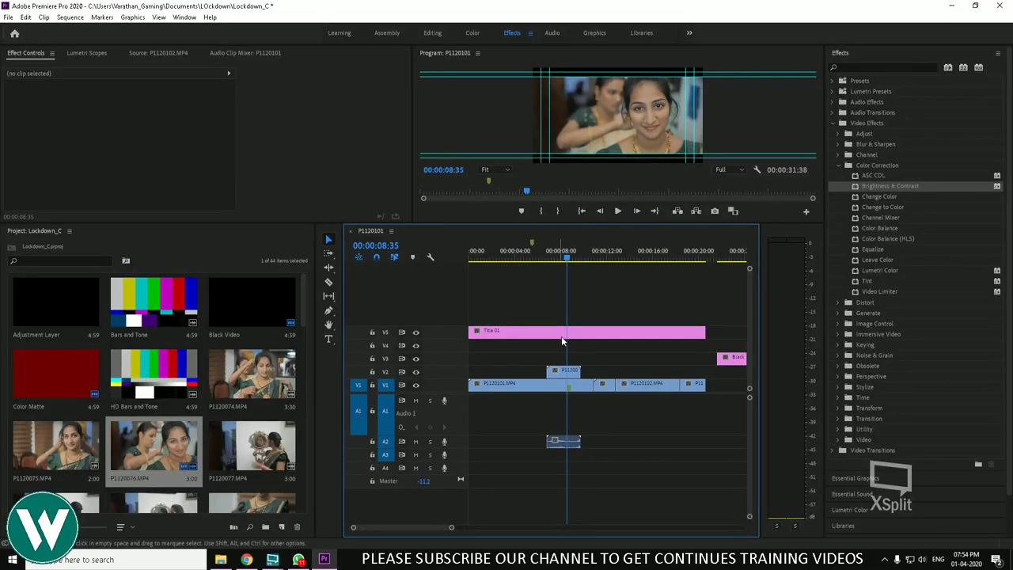
Select the Adjustment Layer item in the project bin, then clear the selection
{"action": "left_click", "coordinate": [60, 309]}
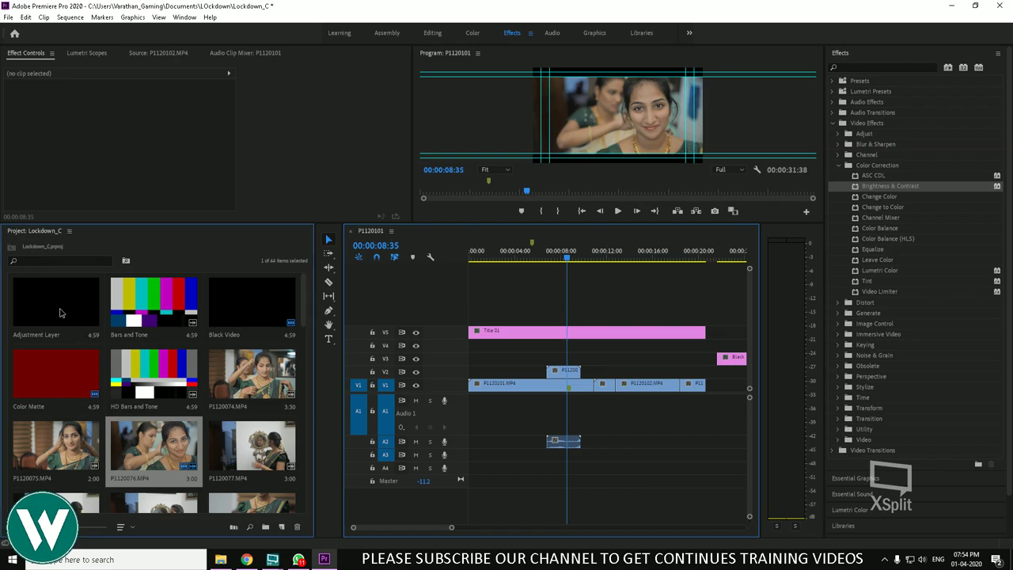
{"action": "scroll", "coordinate": [215, 402], "scroll_direction": "down", "scroll_amount": 5}
{"action": "scroll", "coordinate": [201, 416], "scroll_direction": "down", "scroll_amount": 5}
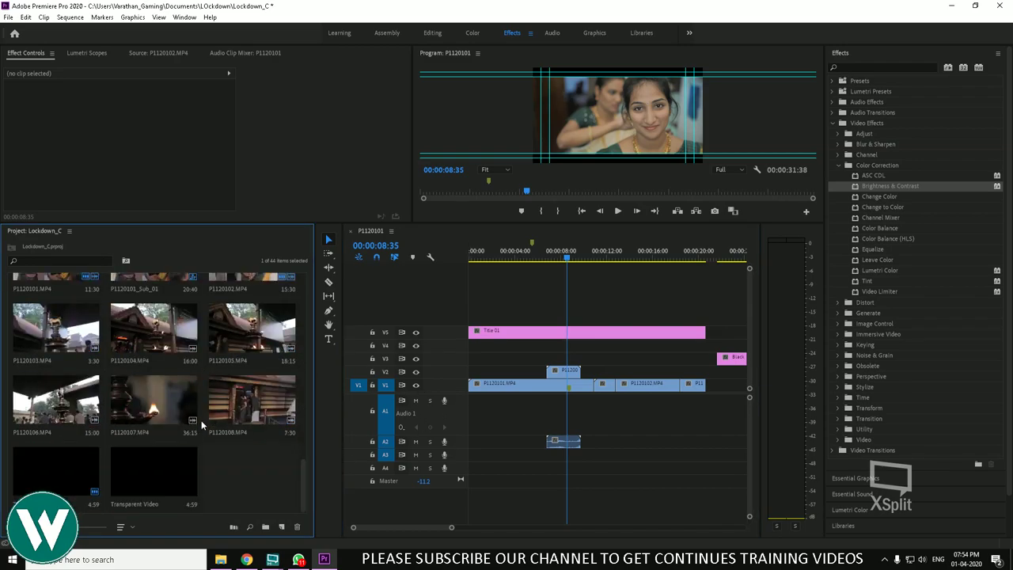
{"action": "left_click", "coordinate": [258, 486]}
{"action": "scroll", "coordinate": [245, 466], "scroll_direction": "up", "scroll_amount": 10}
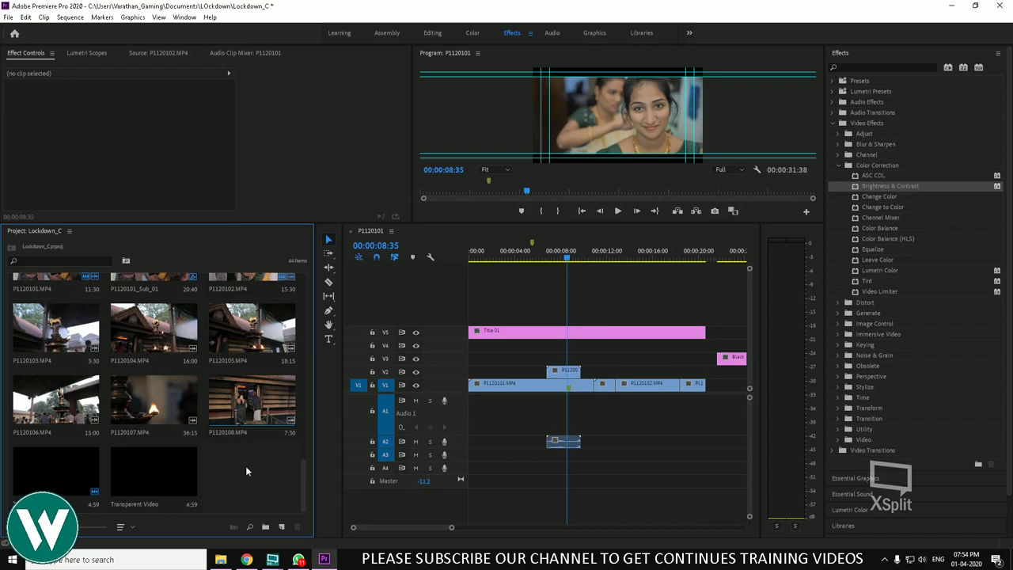
{"action": "scroll", "coordinate": [247, 463], "scroll_direction": "down", "scroll_amount": 2}
{"action": "scroll", "coordinate": [247, 464], "scroll_direction": "down", "scroll_amount": 5}
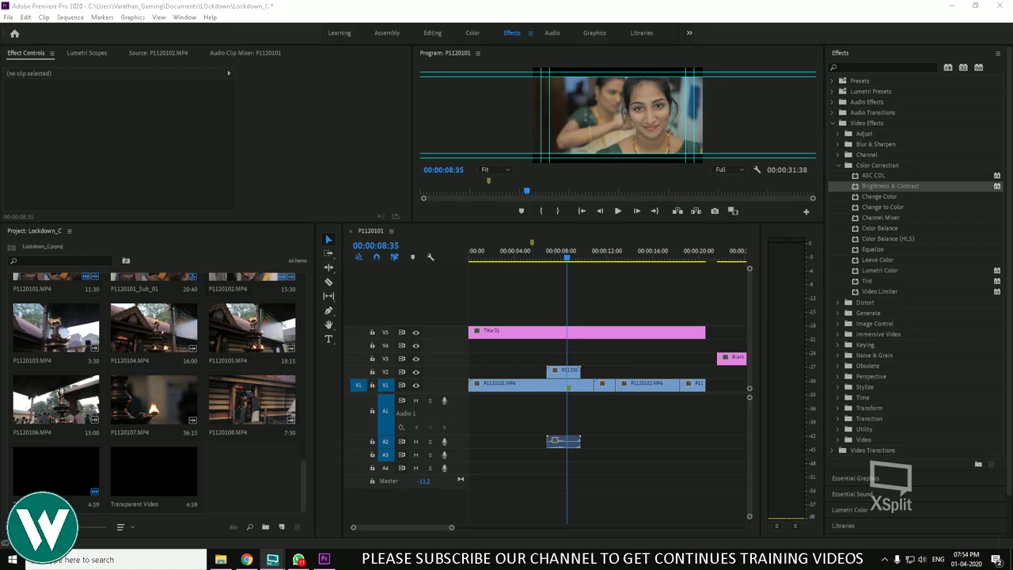
Focus the P1120101 timeline via Window > Timelines, then switch to WhatsApp
{"action": "left_click", "coordinate": [184, 16]}
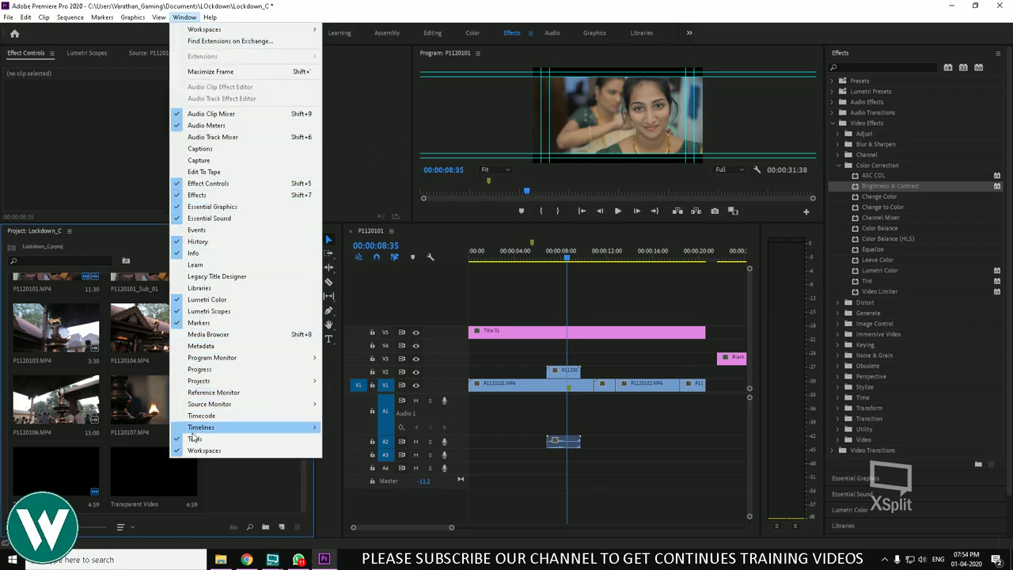
{"action": "mouse_move", "coordinate": [204, 432]}
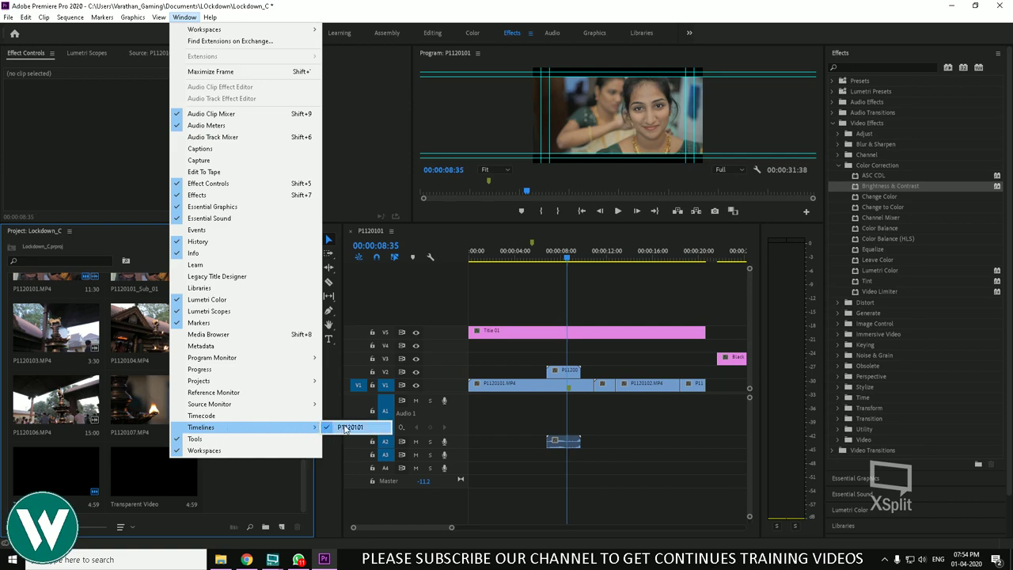
{"action": "left_click", "coordinate": [345, 428]}
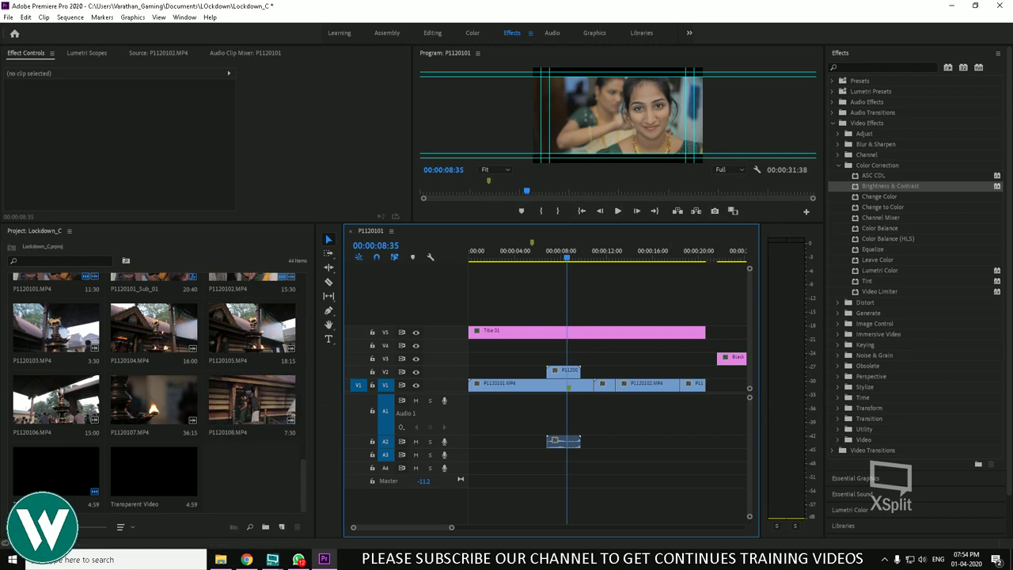
{"action": "left_click", "coordinate": [299, 560]}
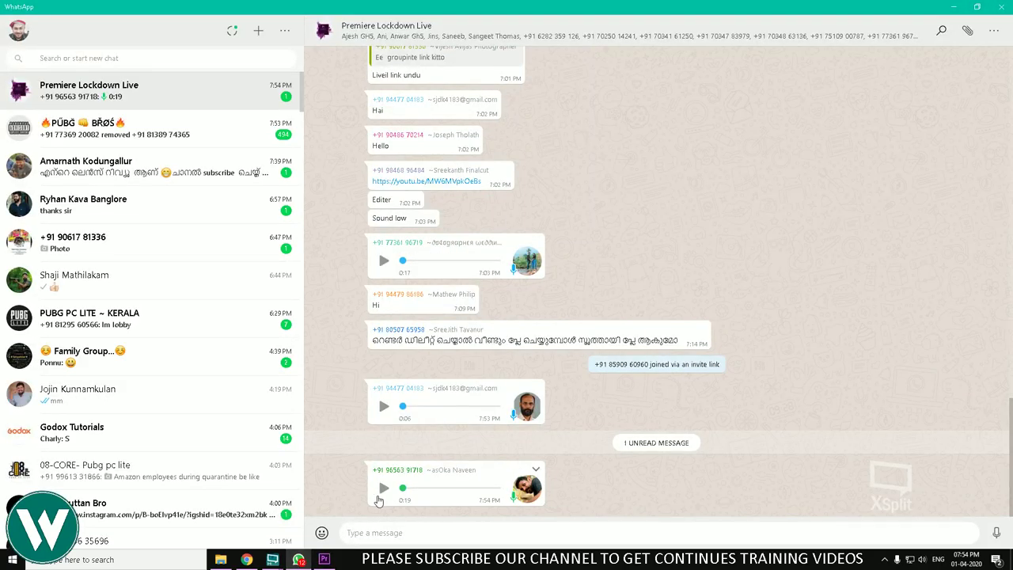
Play the latest 0:19 voice message in Premiere Lockdown Live, then minimise WhatsApp
{"action": "left_click", "coordinate": [383, 489]}
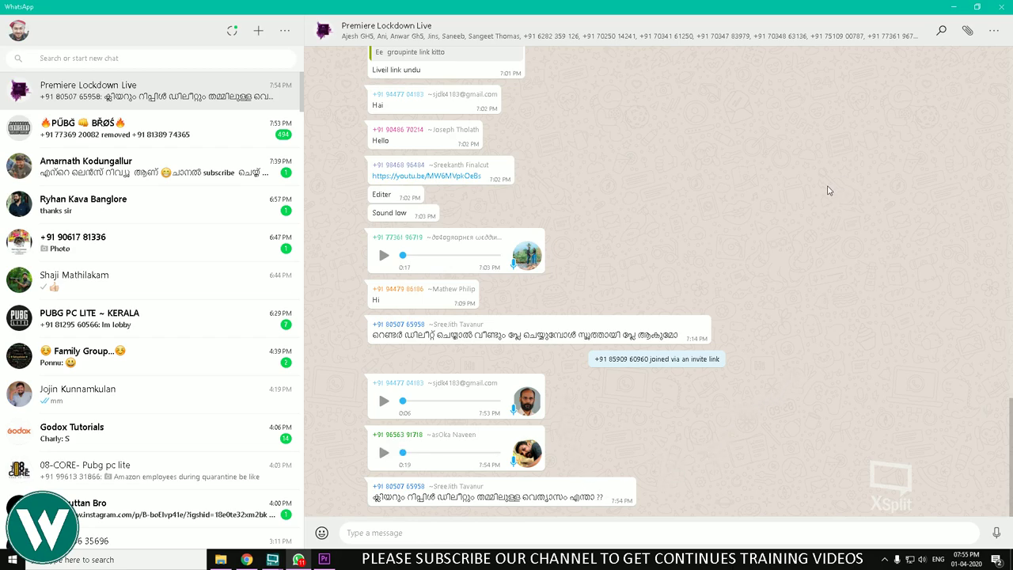
{"action": "left_click", "coordinate": [954, 6]}
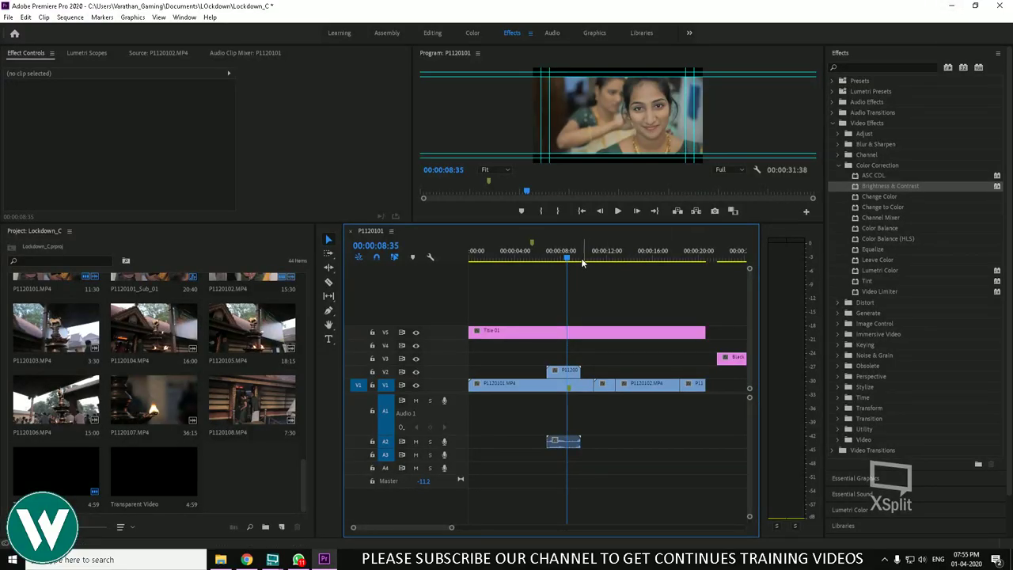
Mark an In point at 00:00:15:34, select P1120102.MP4, then clear In and Out
{"action": "left_click_drag", "start_coordinate": [581, 258], "coordinate": [649, 271]}
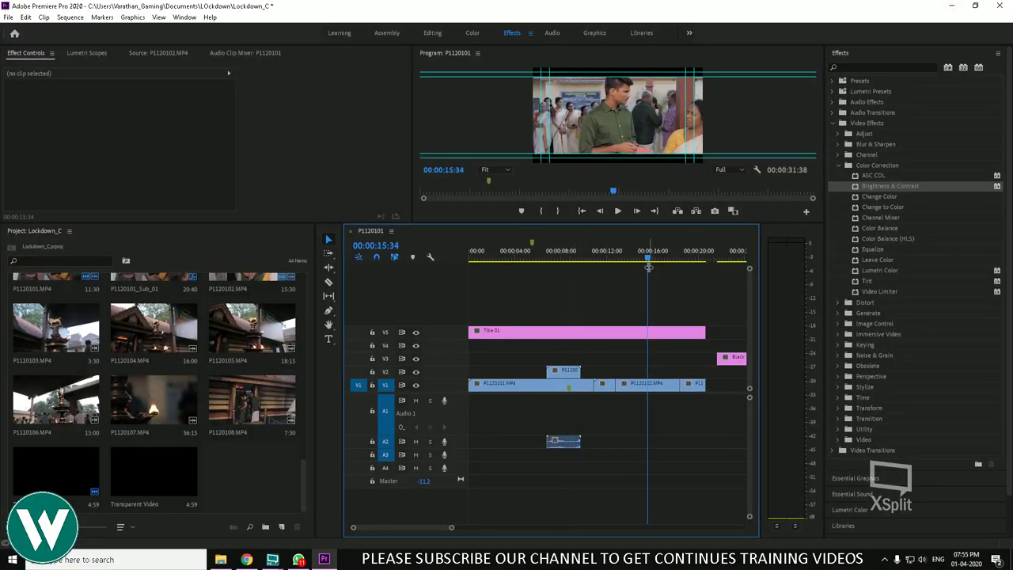
{"action": "key", "text": "i"}
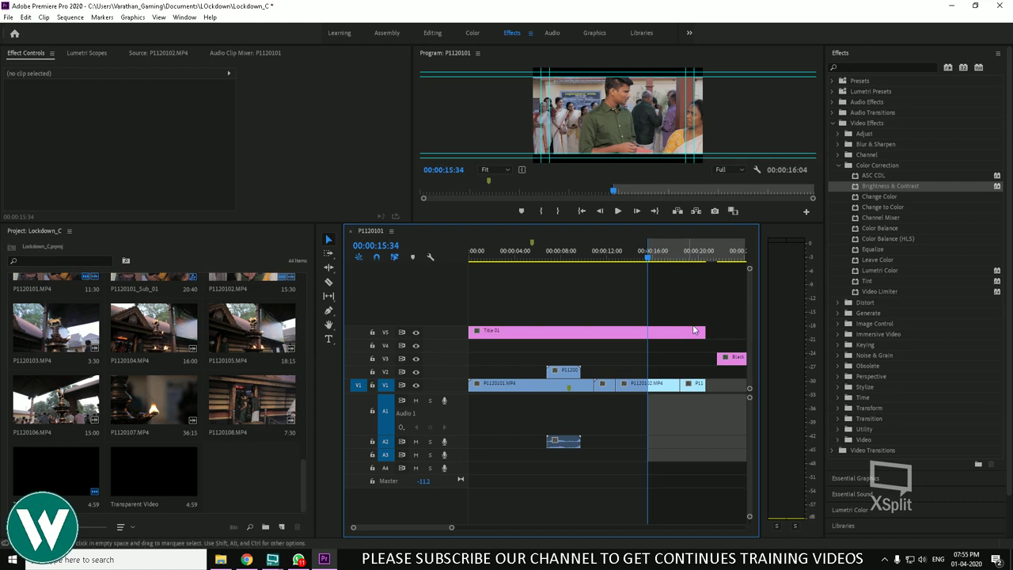
{"action": "left_click", "coordinate": [664, 383]}
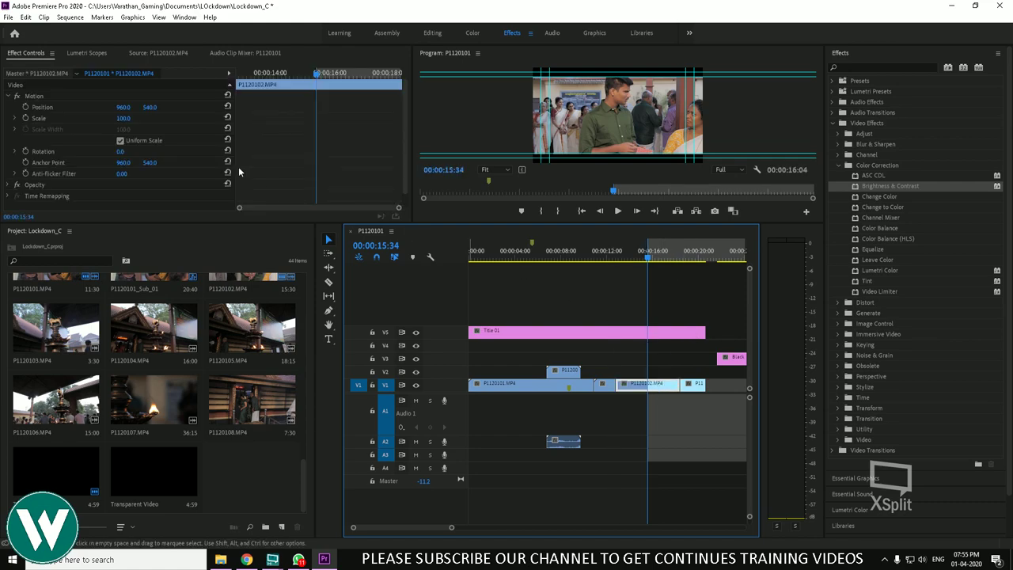
{"action": "right_click", "coordinate": [665, 253]}
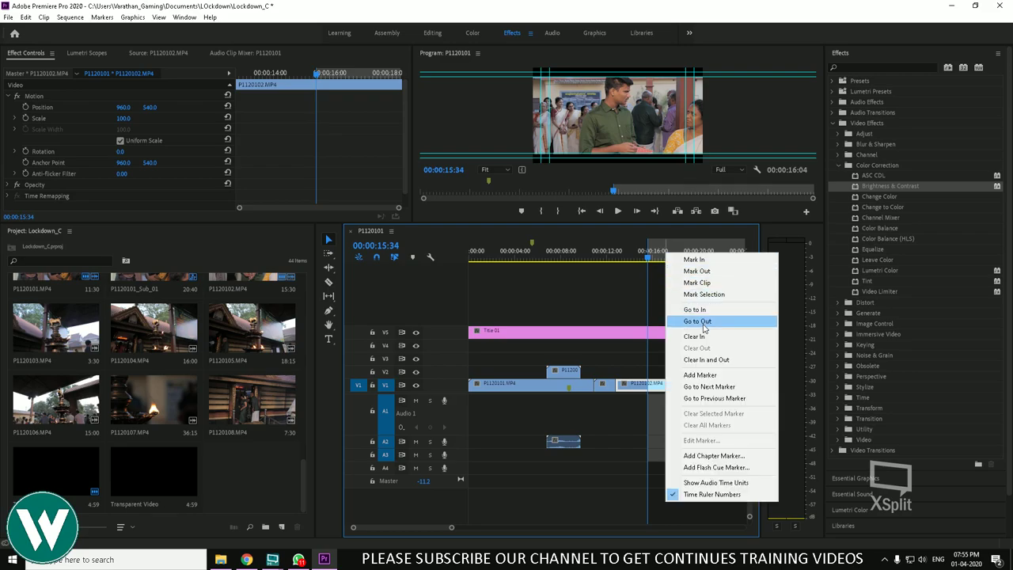
{"action": "left_click", "coordinate": [707, 360]}
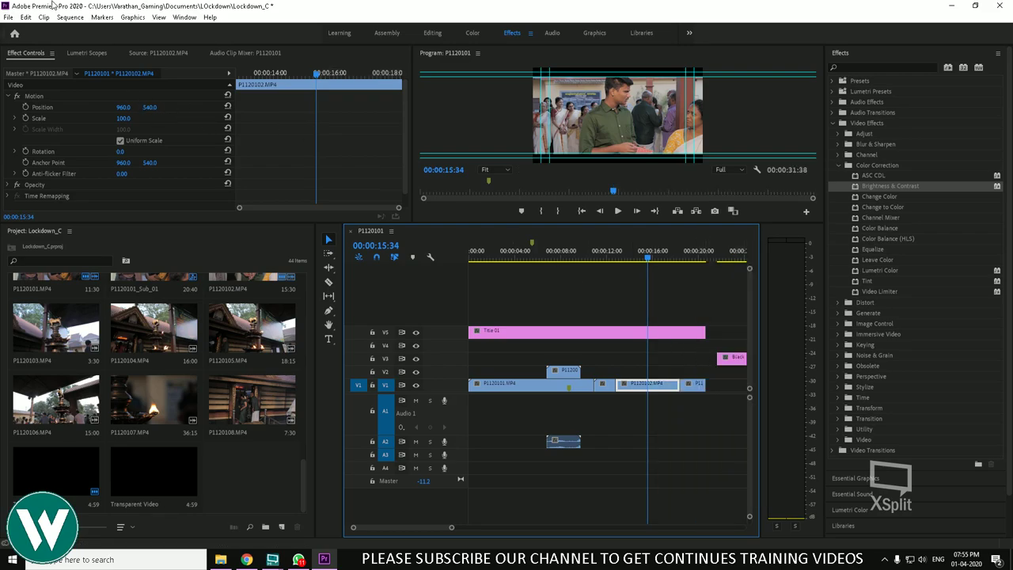
Clear P1120102.MP4 from V1 with Edit > Clear, then undo the removal
{"action": "left_click", "coordinate": [26, 17]}
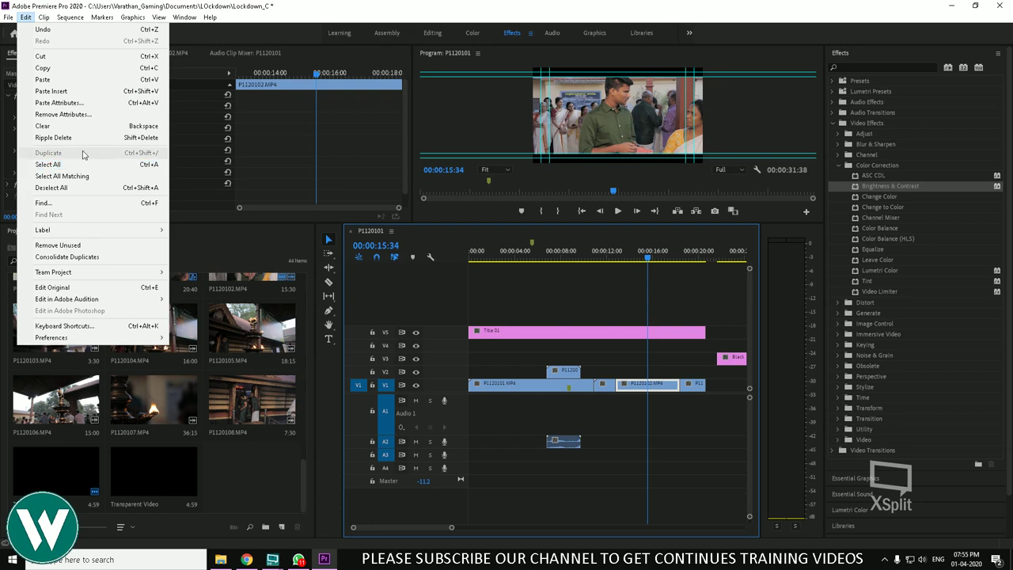
{"action": "left_click", "coordinate": [68, 128]}
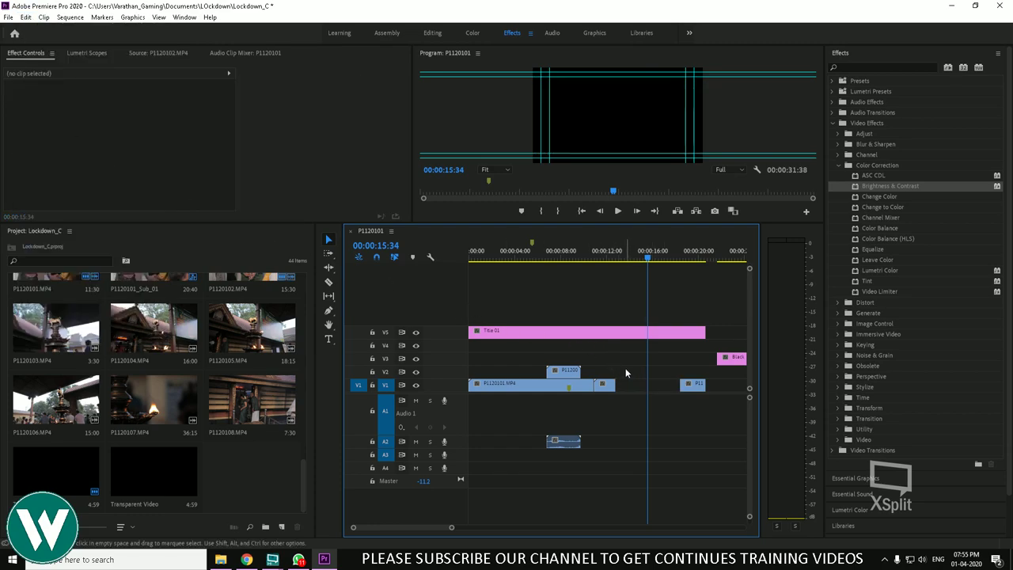
{"action": "key", "text": "ctrl+z"}
Ripple delete clip P1120102.MP4 from V1 so later clips close the gap
{"action": "left_click", "coordinate": [645, 385]}
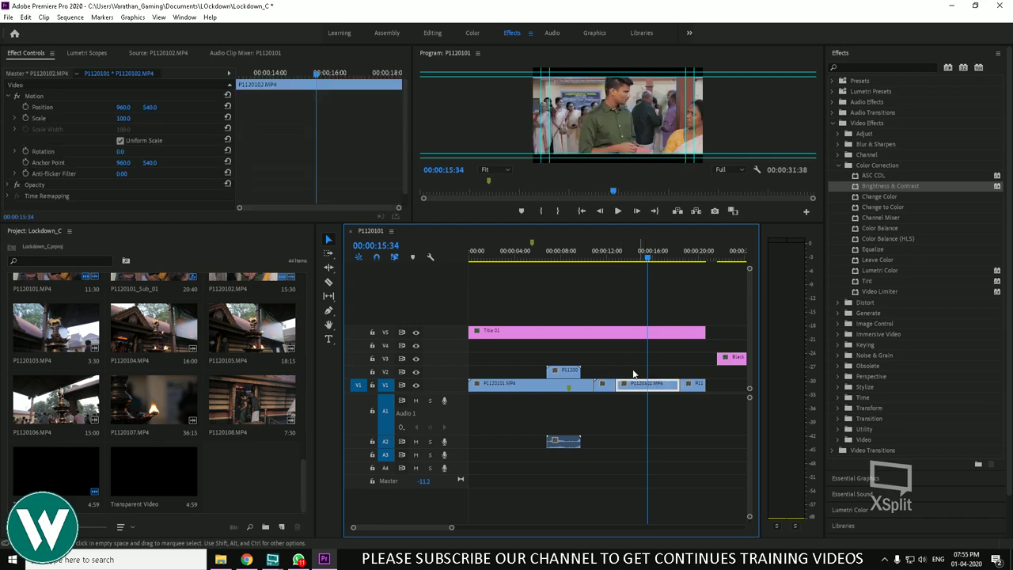
{"action": "left_click", "coordinate": [26, 16]}
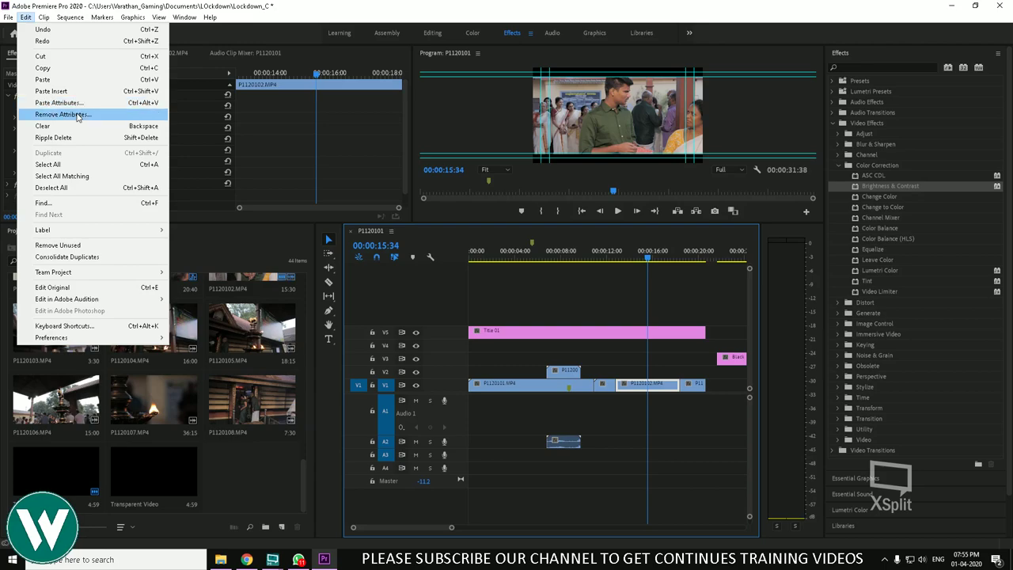
{"action": "left_click", "coordinate": [75, 139]}
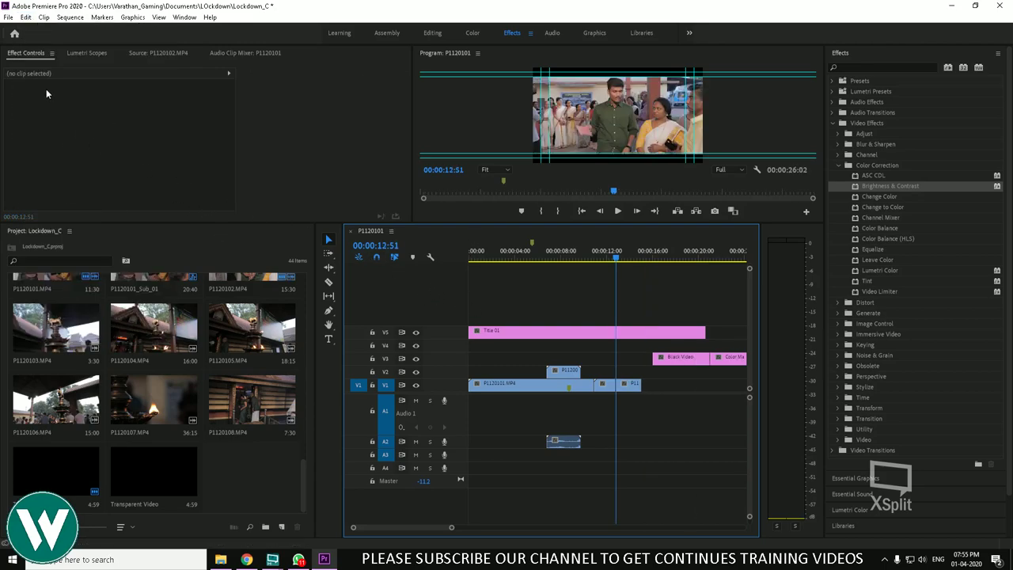
Browse the Markers, Sequence, Graphics and Edit menus
{"action": "left_click", "coordinate": [102, 17]}
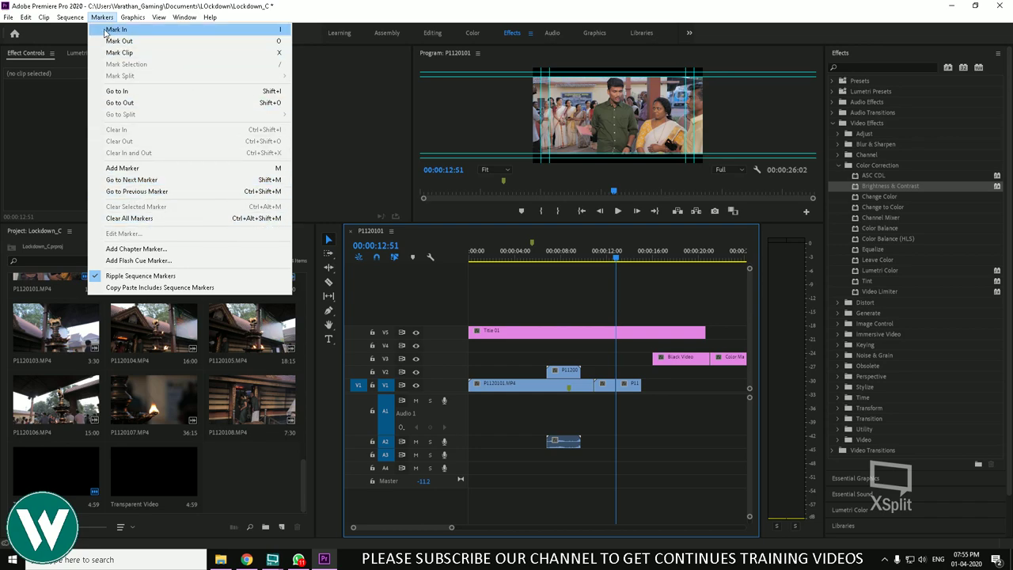
{"action": "mouse_move", "coordinate": [69, 17]}
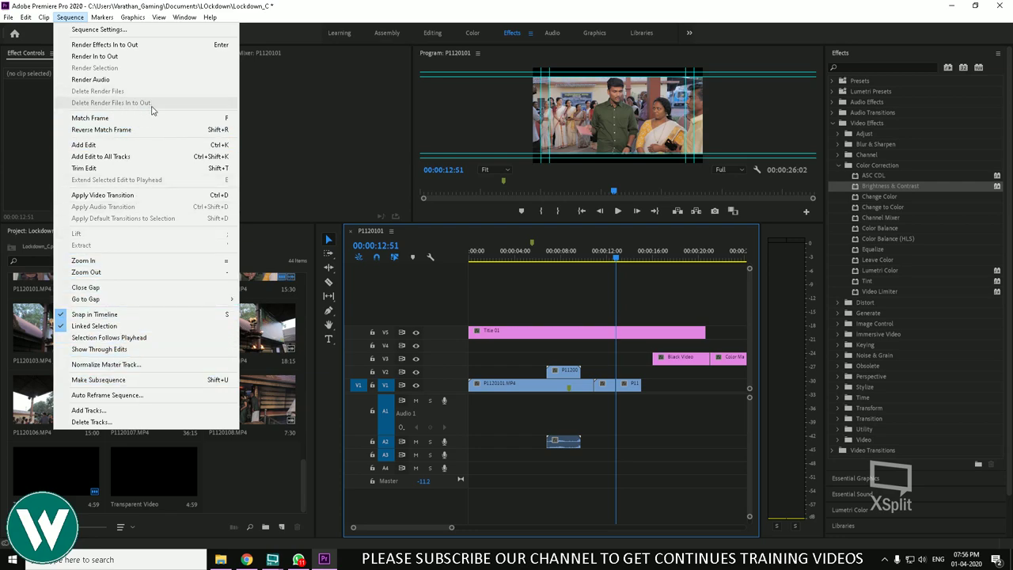
{"action": "mouse_move", "coordinate": [108, 23]}
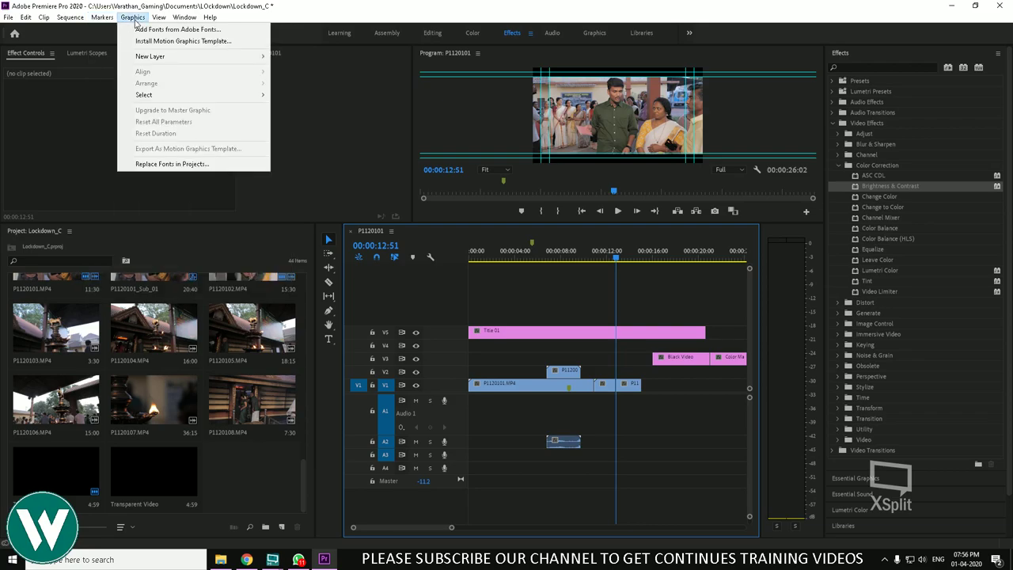
{"action": "mouse_move", "coordinate": [27, 22]}
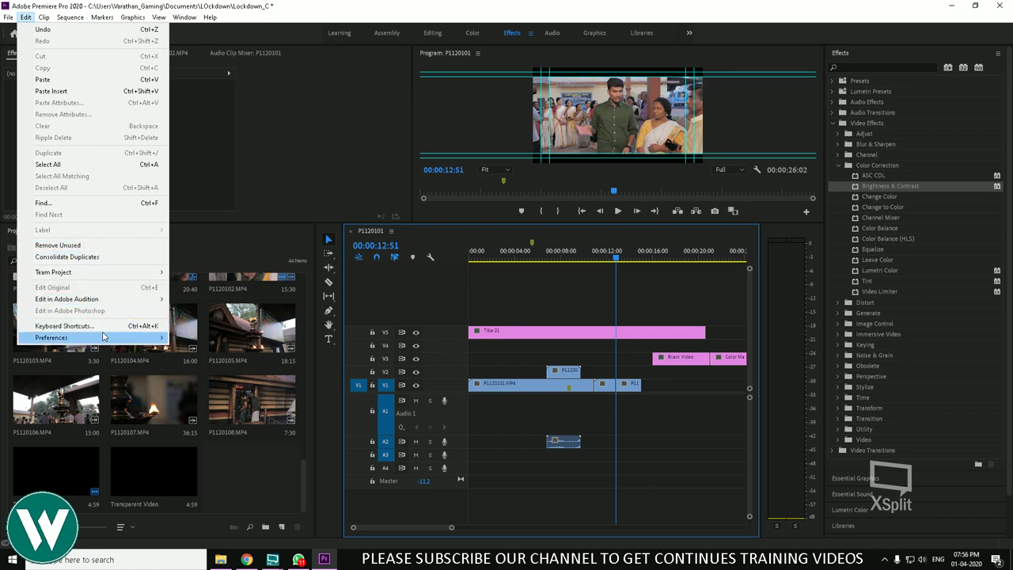
{"action": "mouse_move", "coordinate": [104, 338]}
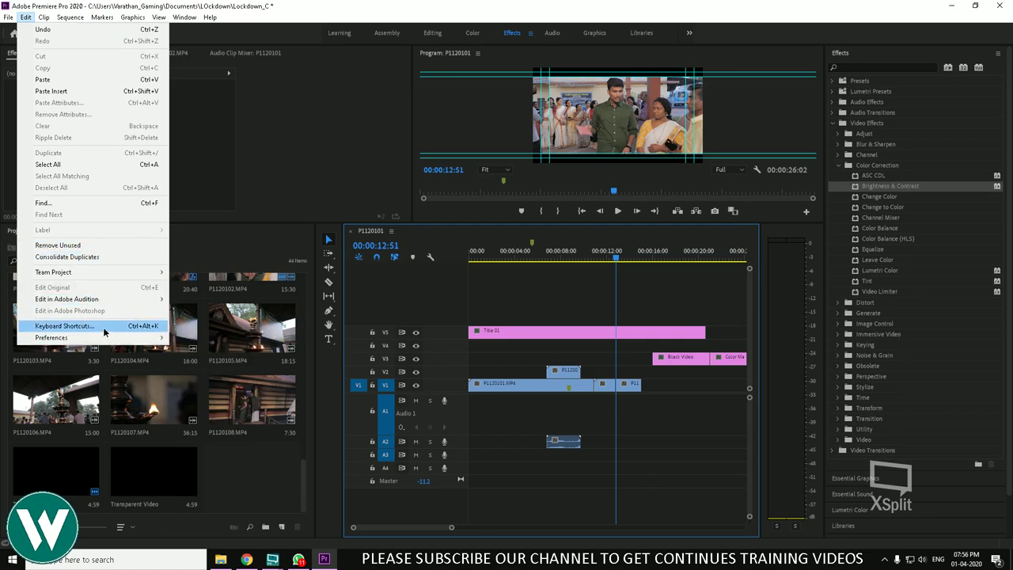
{"action": "left_click", "coordinate": [102, 327]}
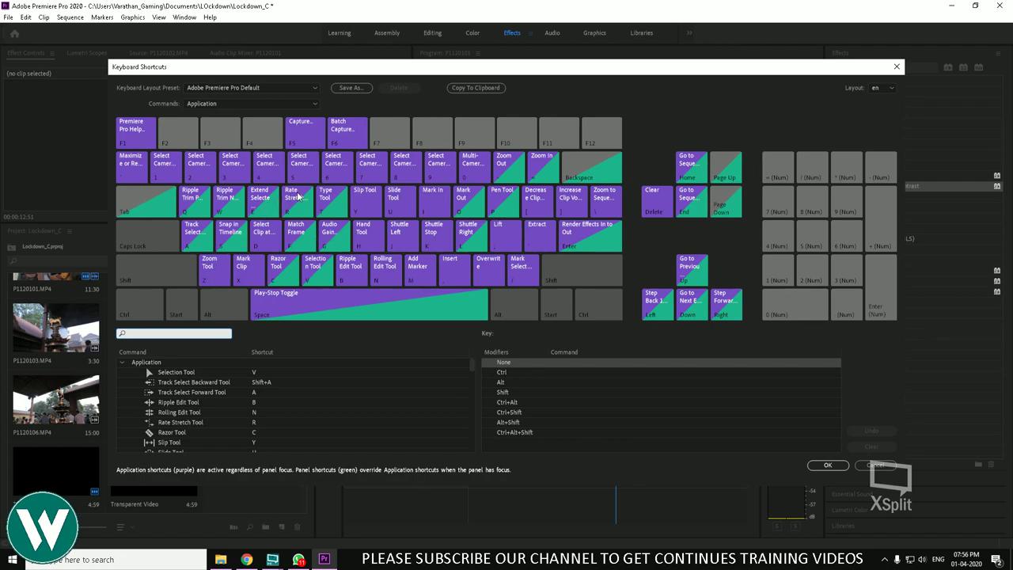
{"action": "left_click", "coordinate": [228, 200]}
{"action": "left_click", "coordinate": [197, 201]}
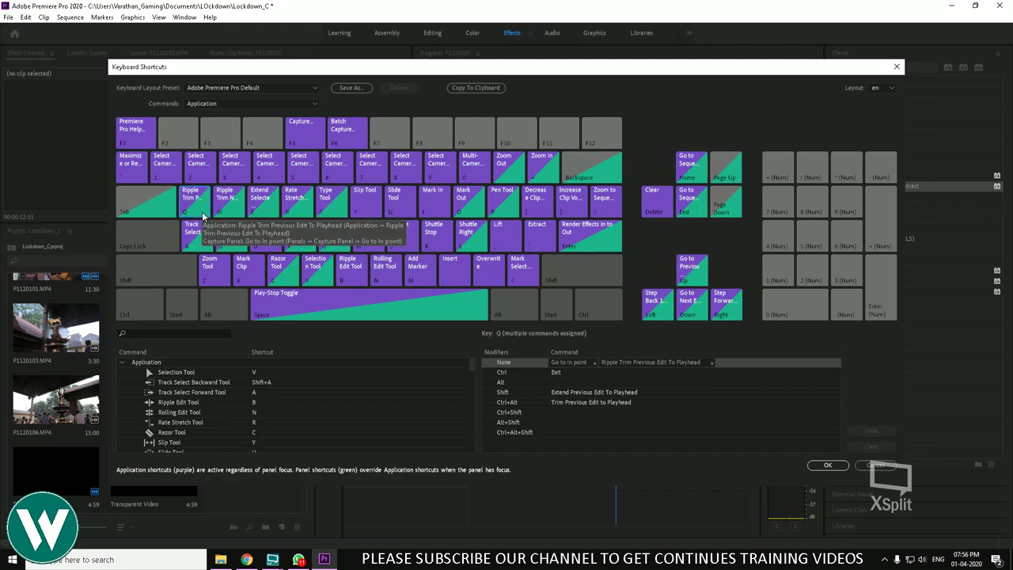
{"action": "left_click", "coordinate": [223, 202]}
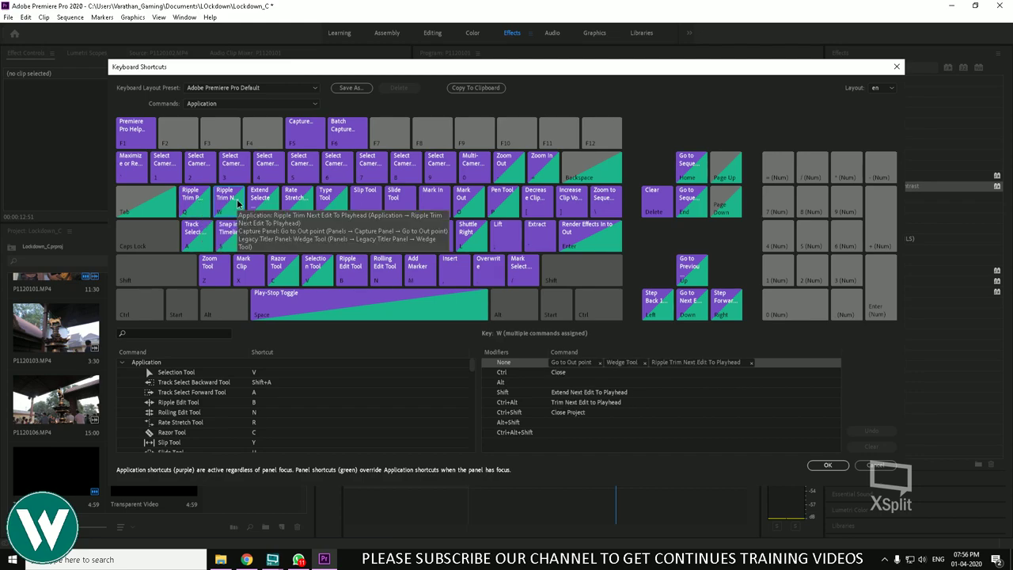
{"action": "left_click", "coordinate": [190, 207]}
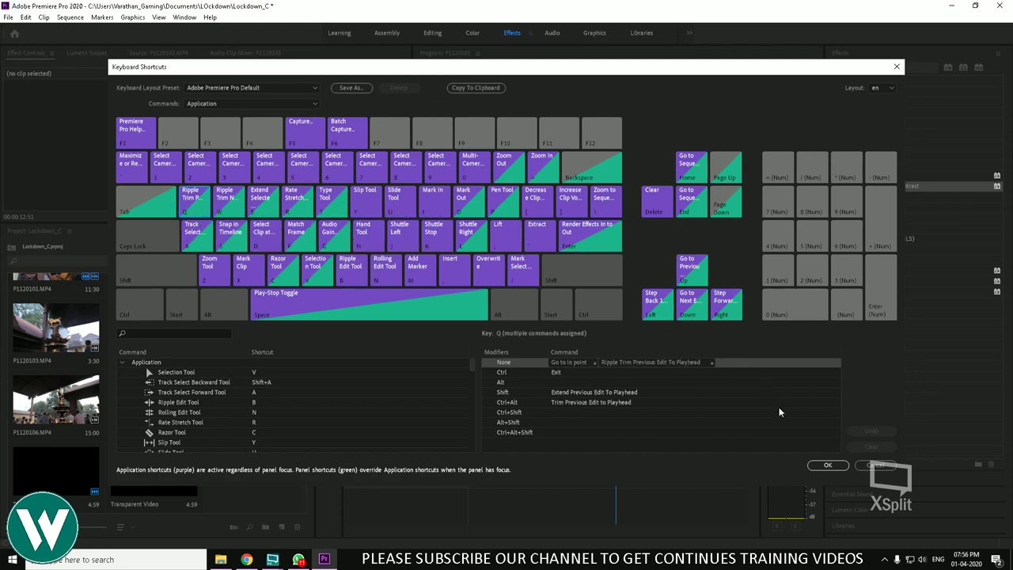
{"action": "left_click", "coordinate": [827, 464]}
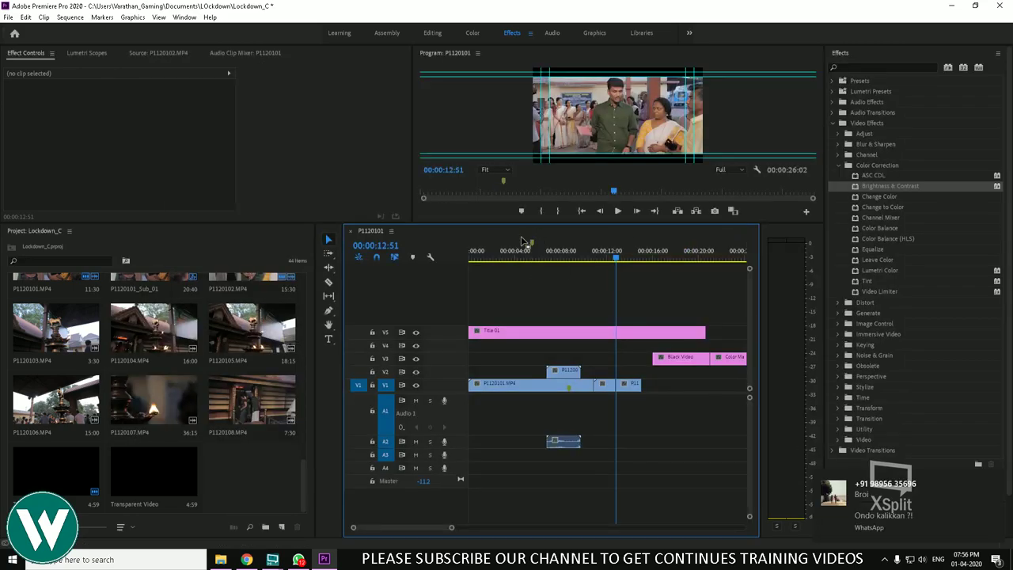
Ripple-trim with Q at 00:00:02:26, then with W at 00:00:07:32 and just past 8 seconds
{"action": "left_click_drag", "start_coordinate": [510, 256], "coordinate": [498, 259]}
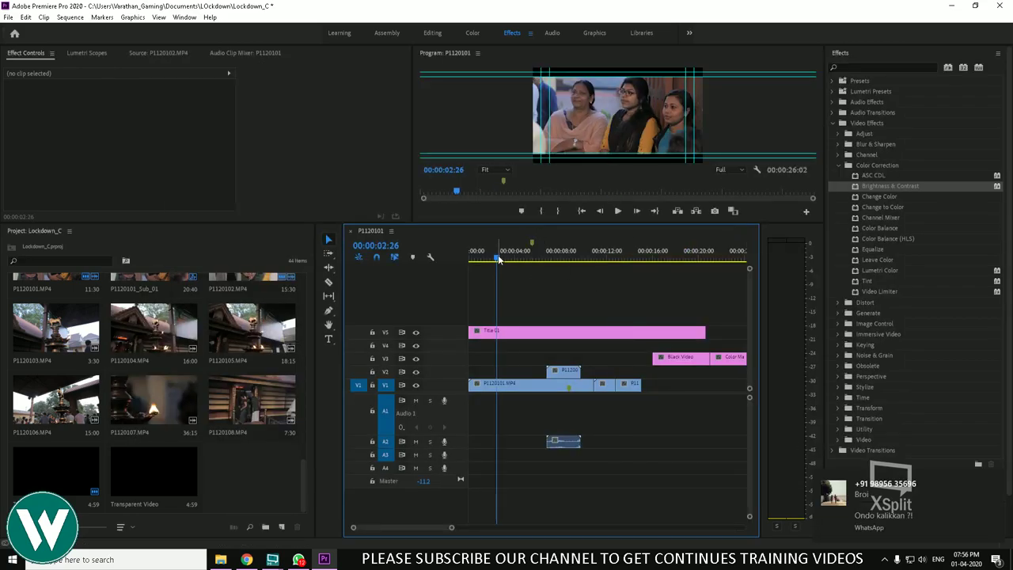
{"action": "key", "text": "q"}
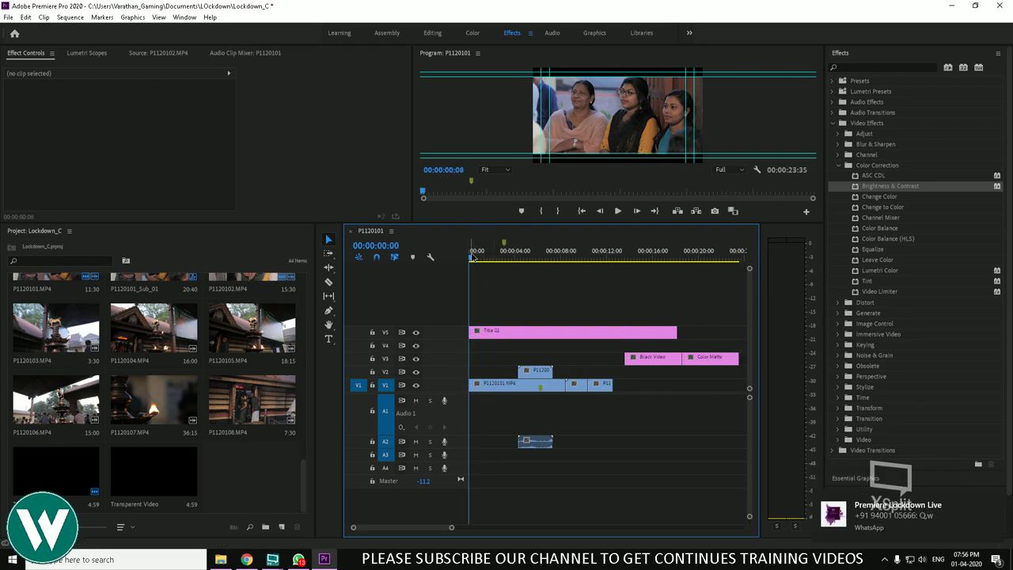
{"action": "left_click_drag", "start_coordinate": [472, 257], "coordinate": [558, 267]}
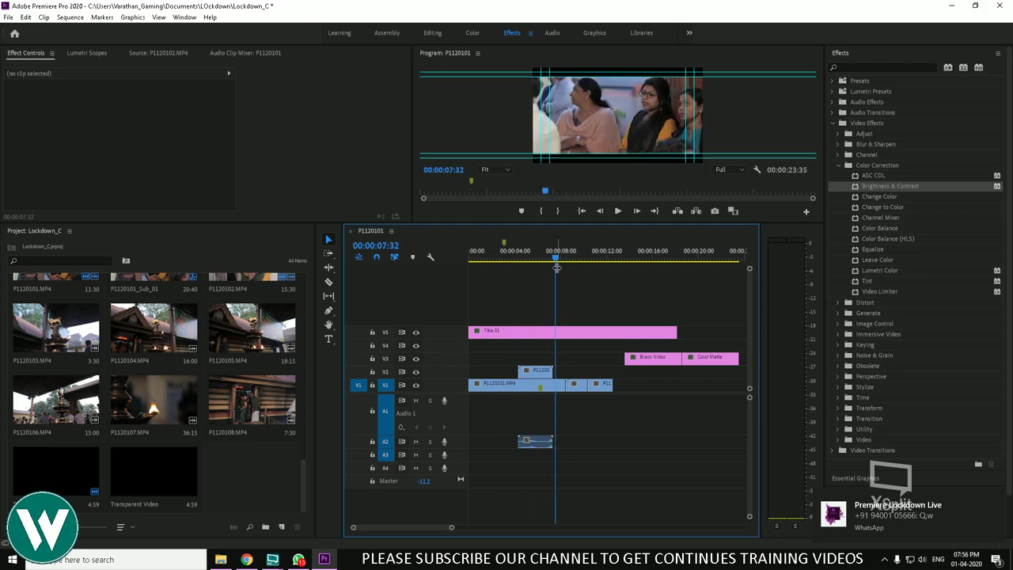
{"action": "key", "text": "w"}
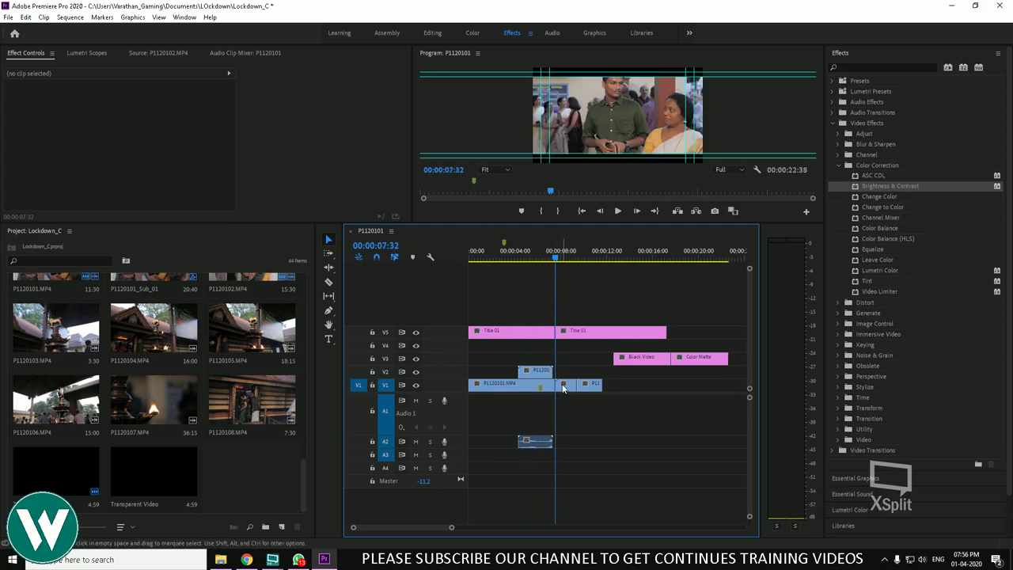
{"action": "left_click", "coordinate": [564, 258]}
{"action": "left_click_drag", "start_coordinate": [567, 259], "coordinate": [579, 258]}
{"action": "key", "text": "w"}
{"action": "key", "text": "w"}
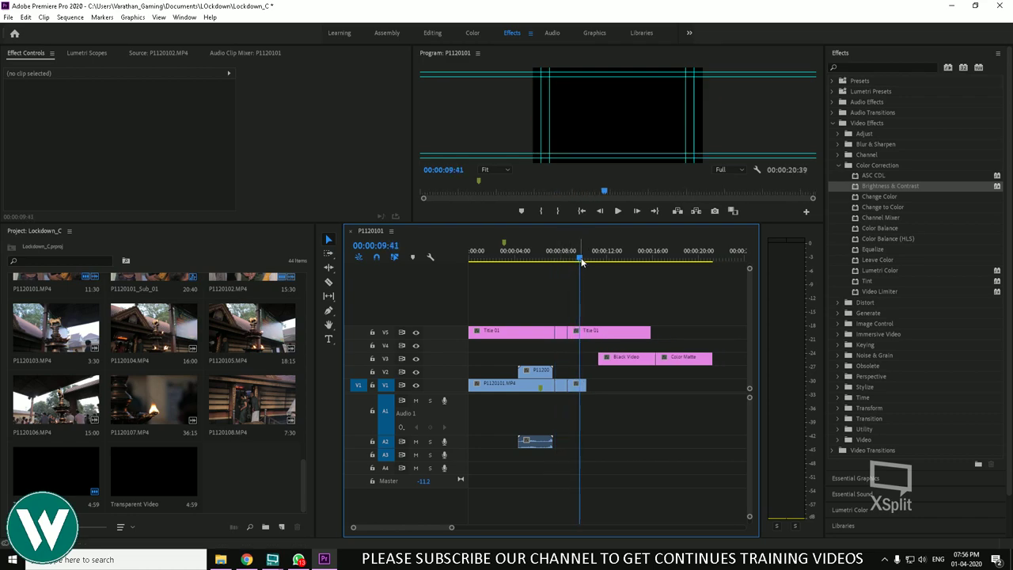
{"action": "left_click", "coordinate": [26, 16]}
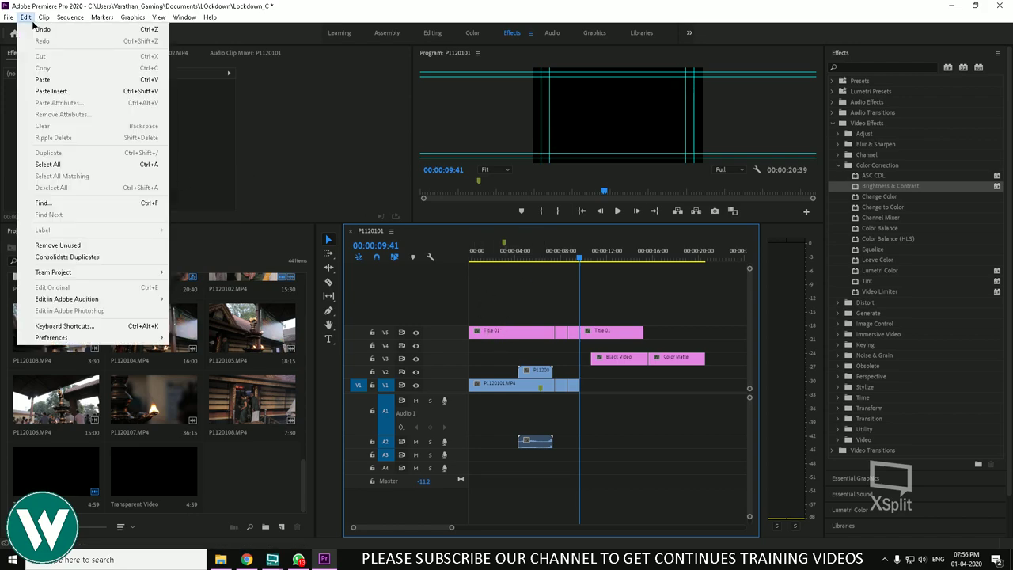
{"action": "left_click", "coordinate": [145, 326]}
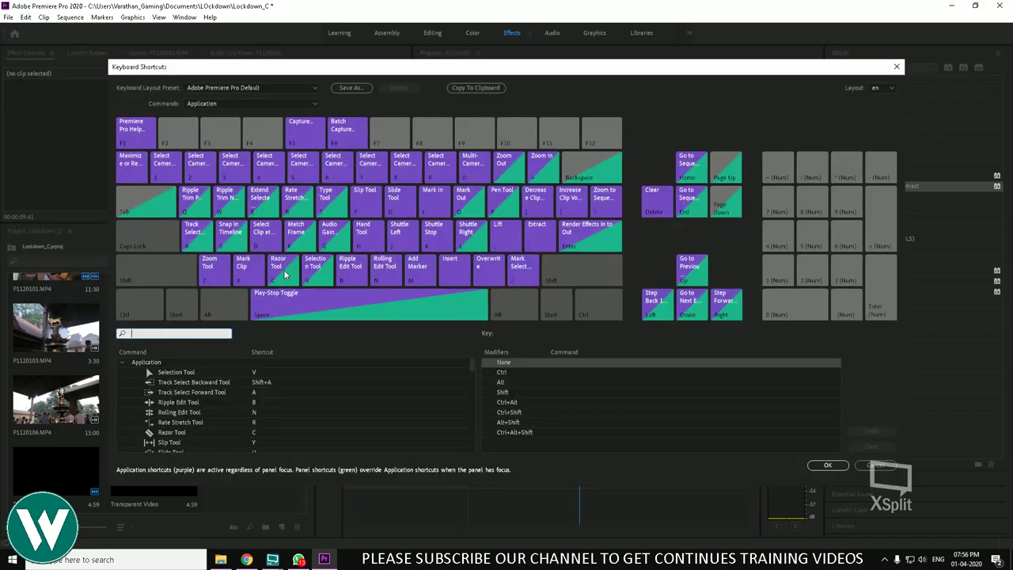
{"action": "left_click", "coordinate": [189, 203]}
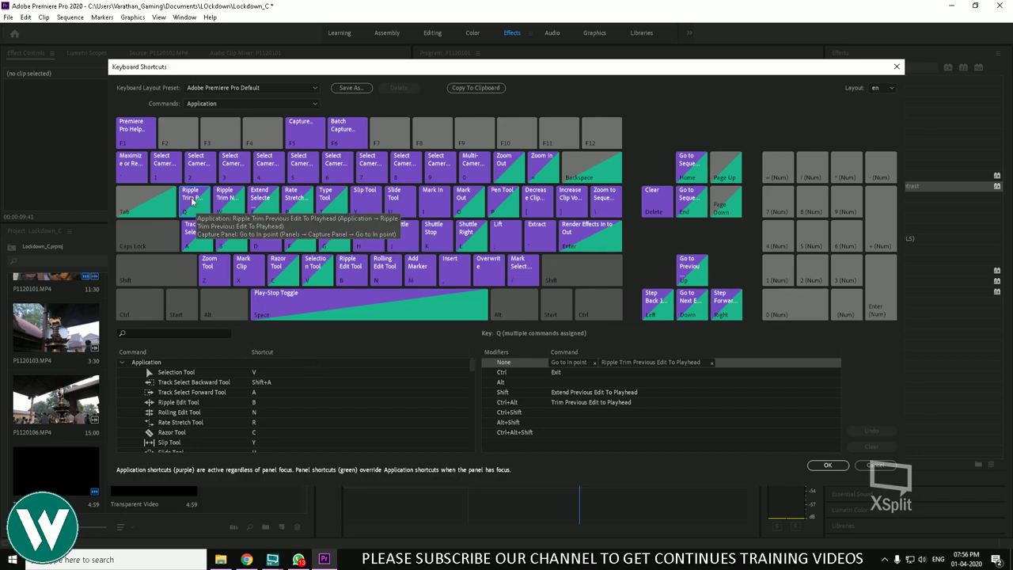
{"action": "left_click", "coordinate": [586, 393]}
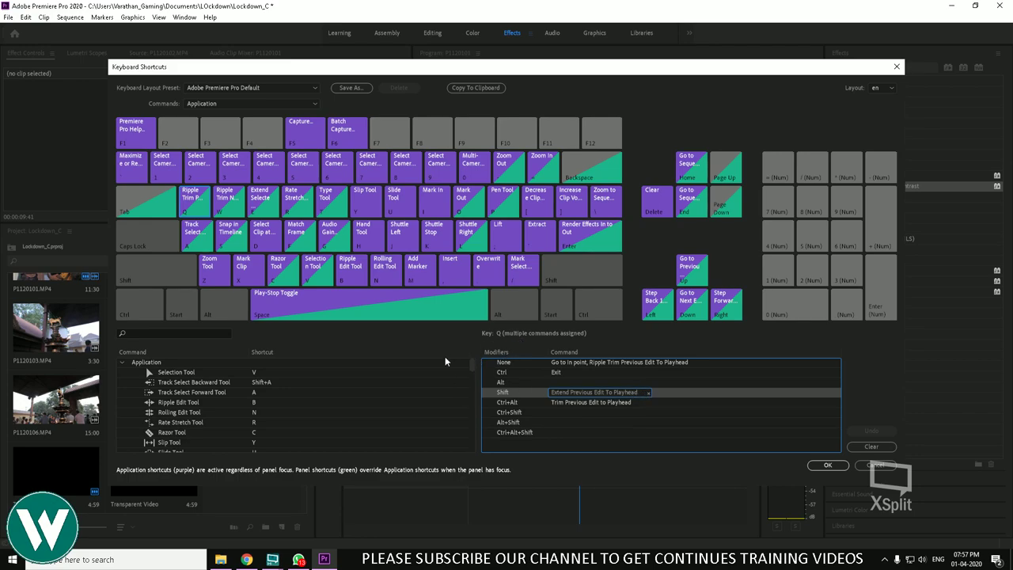
{"action": "scroll", "coordinate": [375, 402], "scroll_direction": "down", "scroll_amount": 5}
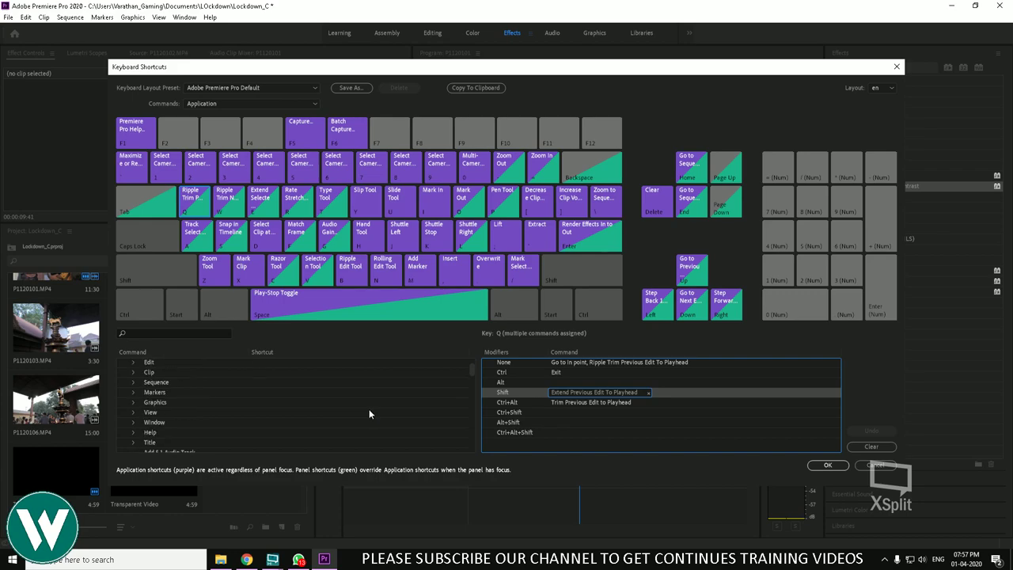
{"action": "scroll", "coordinate": [368, 408], "scroll_direction": "up", "scroll_amount": 1}
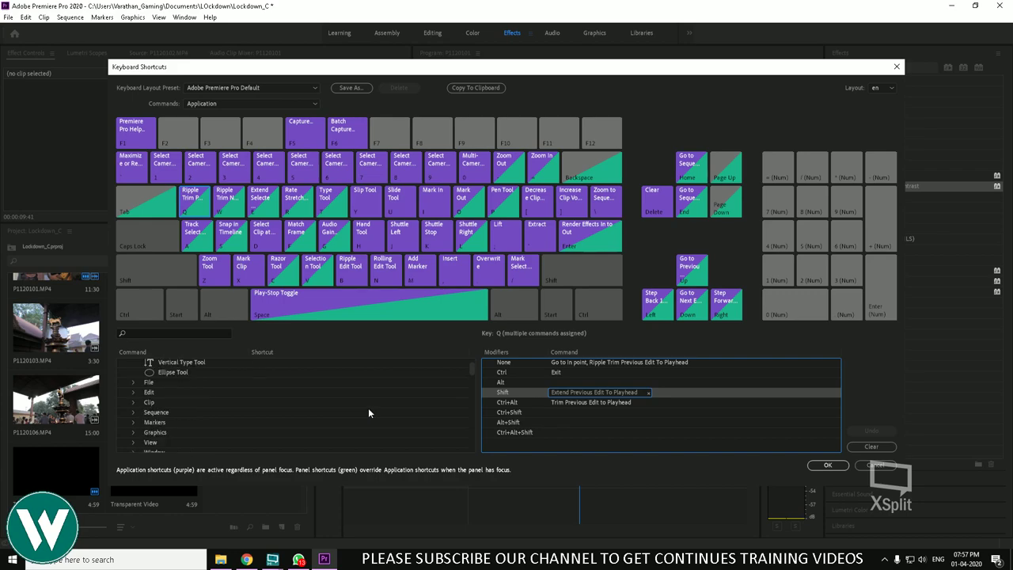
{"action": "left_click", "coordinate": [135, 412]}
{"action": "scroll", "coordinate": [202, 430], "scroll_direction": "down", "scroll_amount": 4}
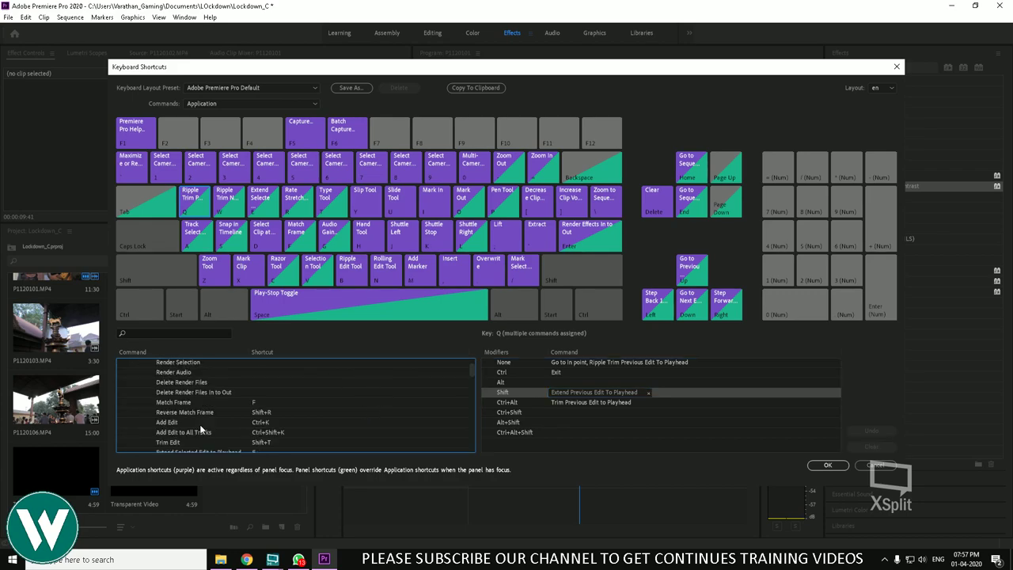
{"action": "scroll", "coordinate": [202, 430], "scroll_direction": "down", "scroll_amount": 4}
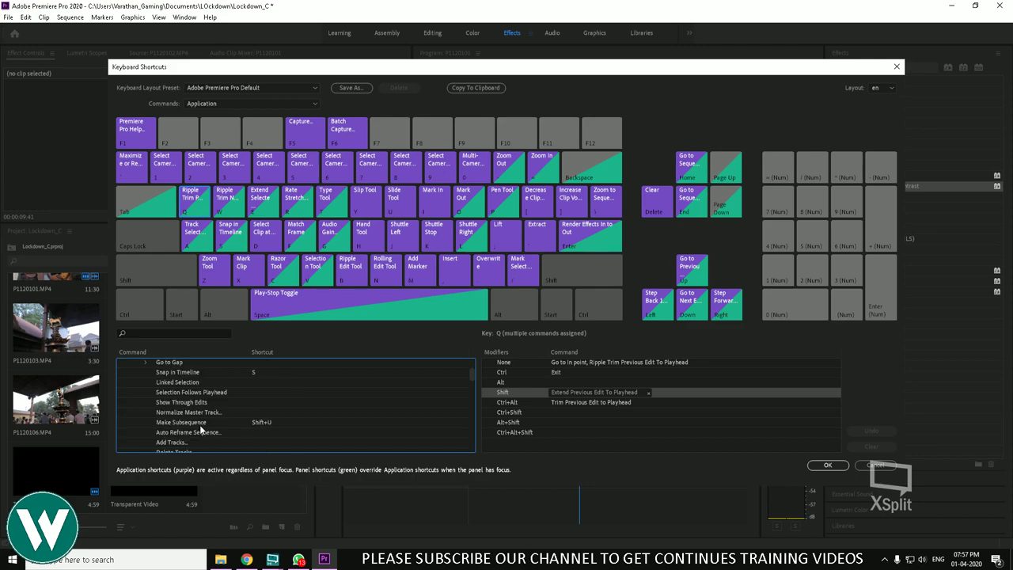
{"action": "scroll", "coordinate": [201, 430], "scroll_direction": "down", "scroll_amount": 5}
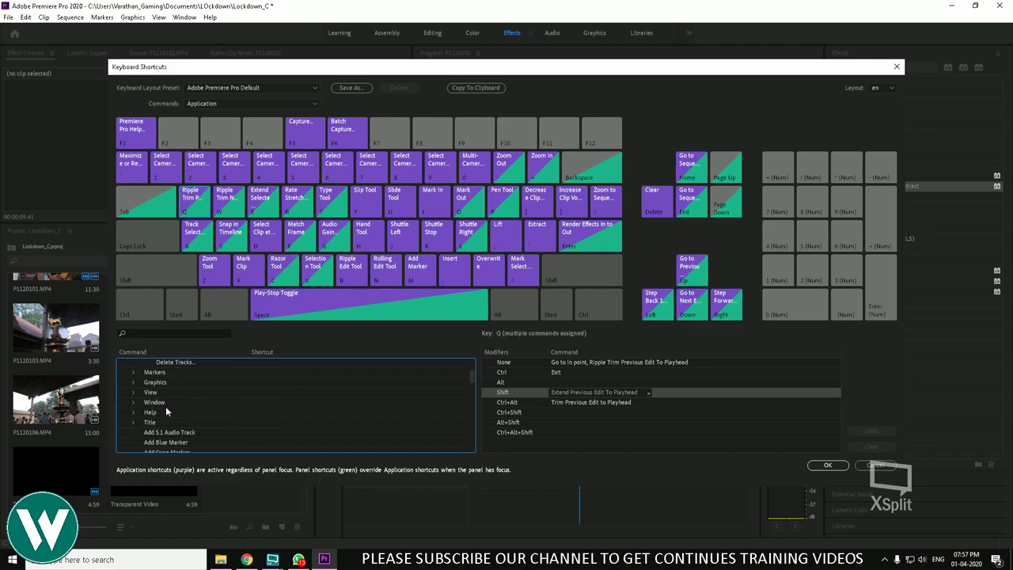
{"action": "scroll", "coordinate": [167, 408], "scroll_direction": "down", "scroll_amount": 5}
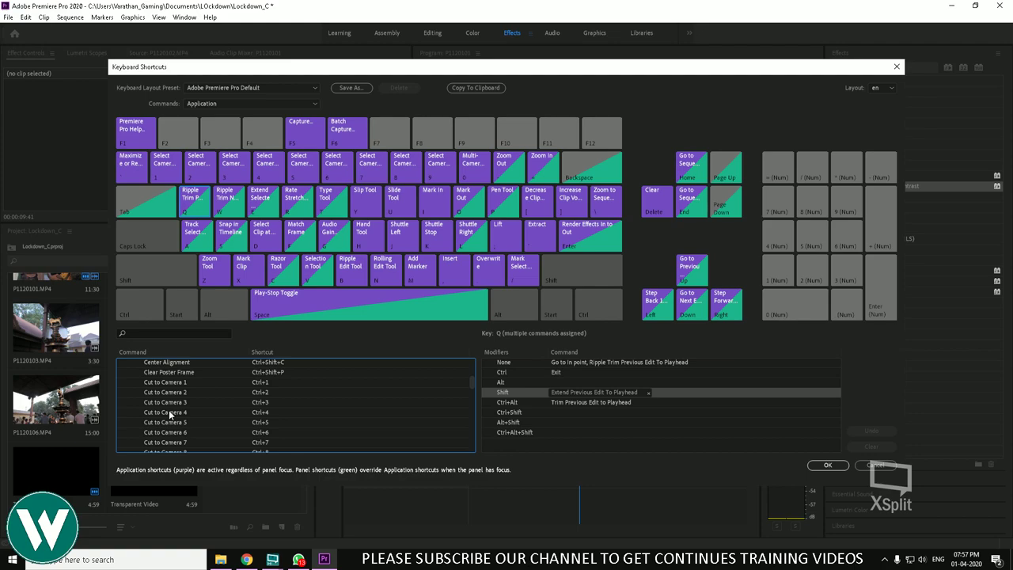
{"action": "scroll", "coordinate": [168, 410], "scroll_direction": "down", "scroll_amount": 2}
{"action": "left_click", "coordinate": [176, 333]}
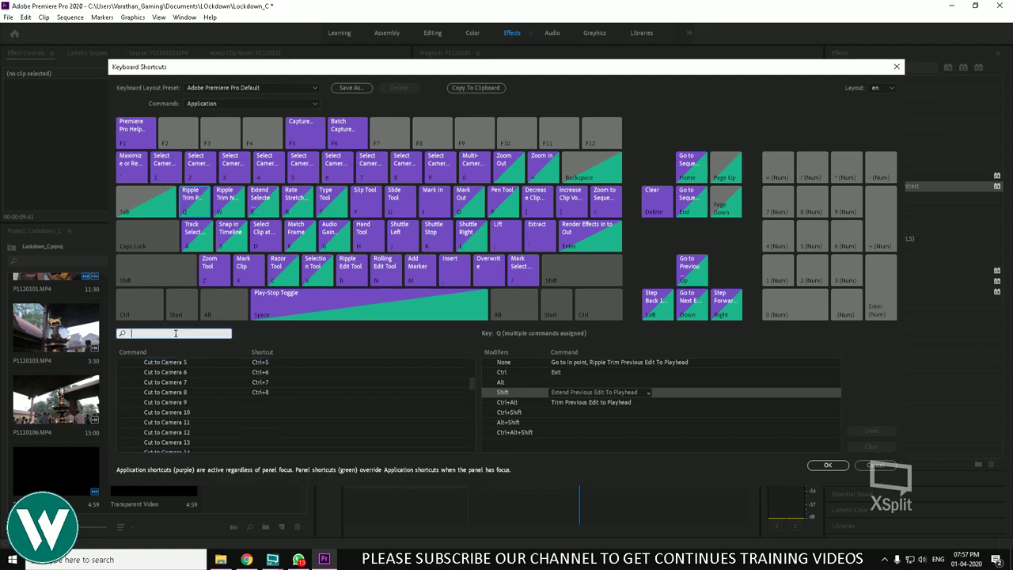
{"action": "type", "text": "R"}
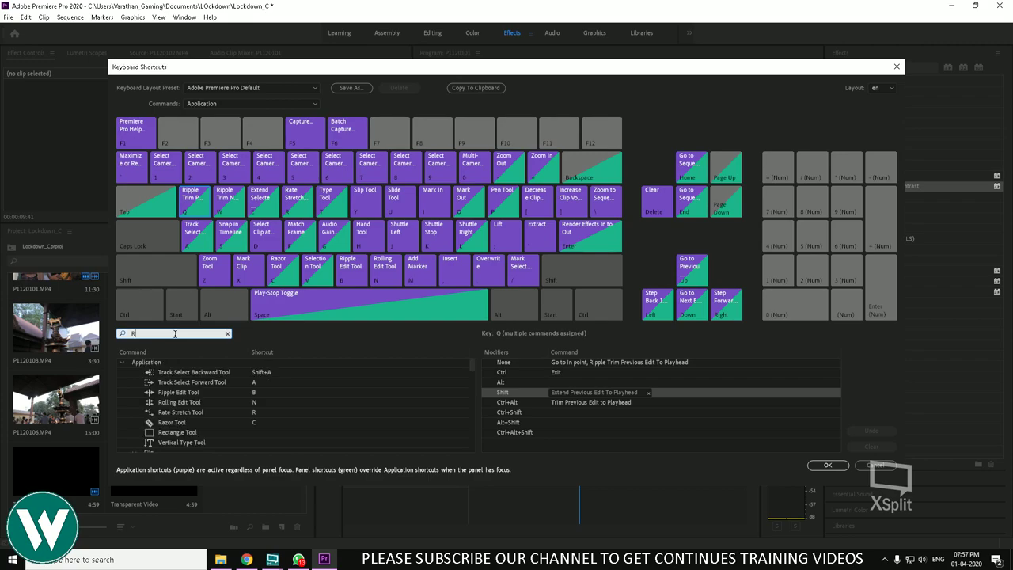
{"action": "key", "text": "Escape"}
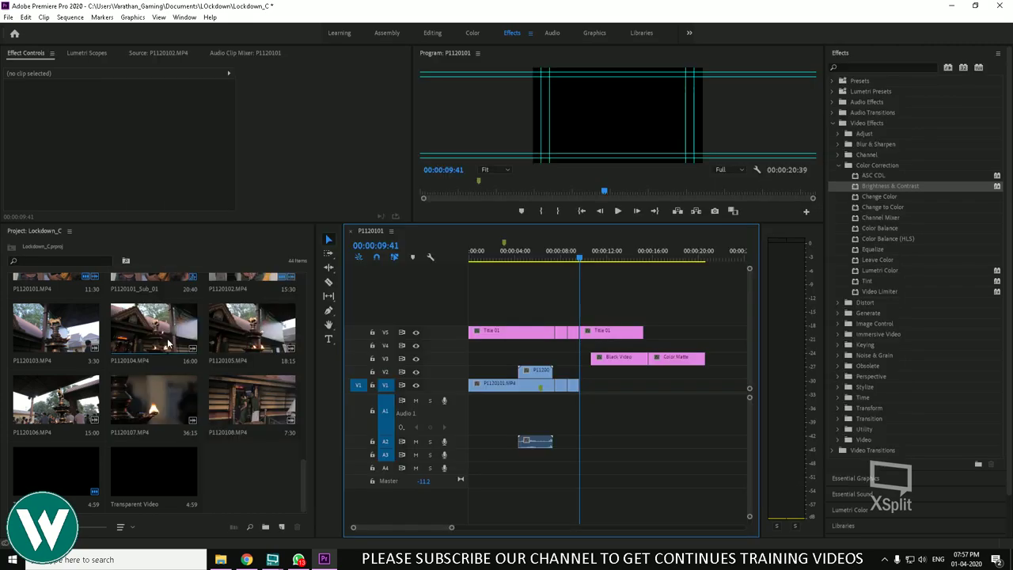
Open Keyboard Shortcuts from the Edit menu and search for RIPPLE
{"action": "left_click", "coordinate": [26, 17]}
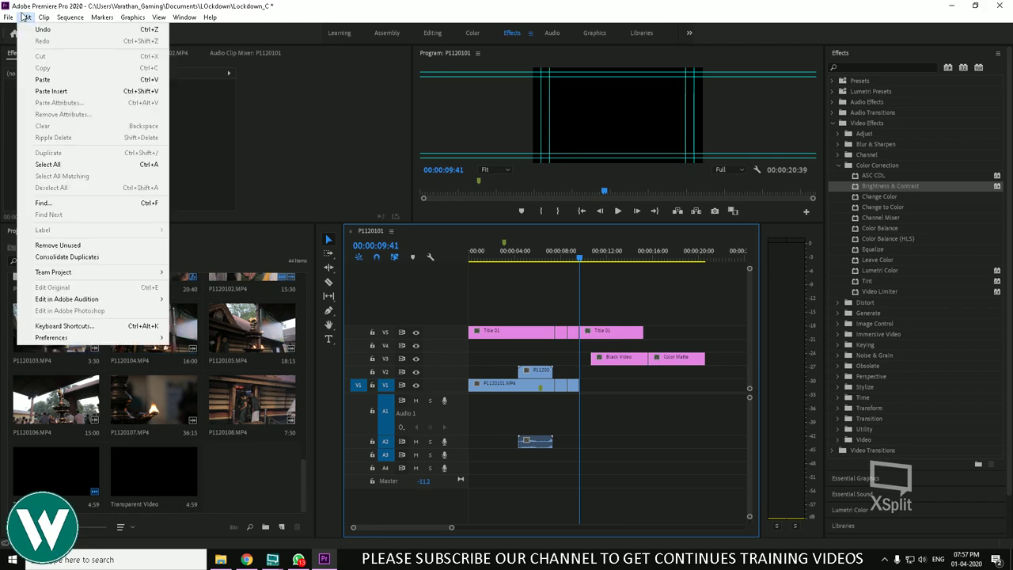
{"action": "left_click", "coordinate": [93, 328]}
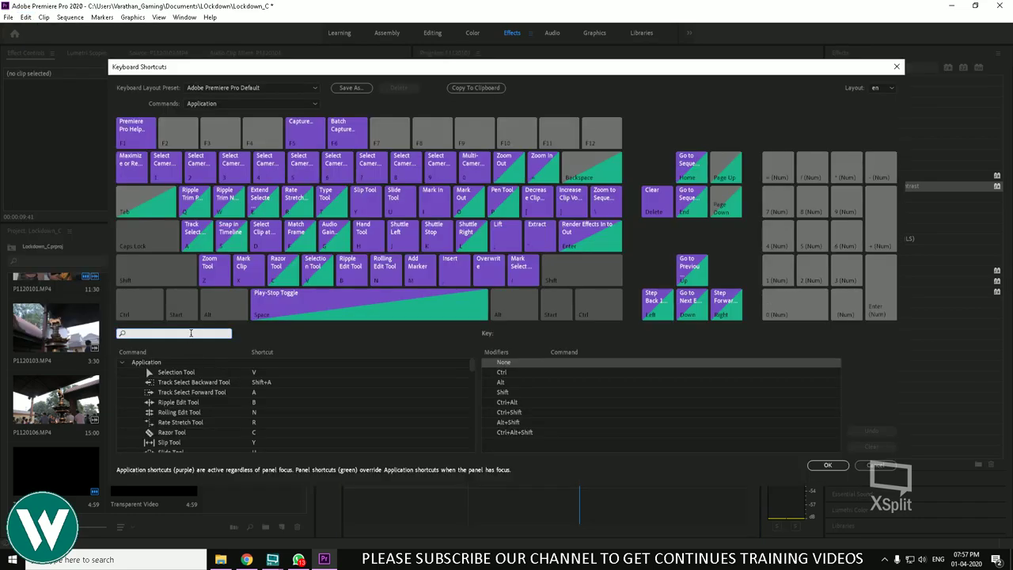
{"action": "type", "text": "RIPP"}
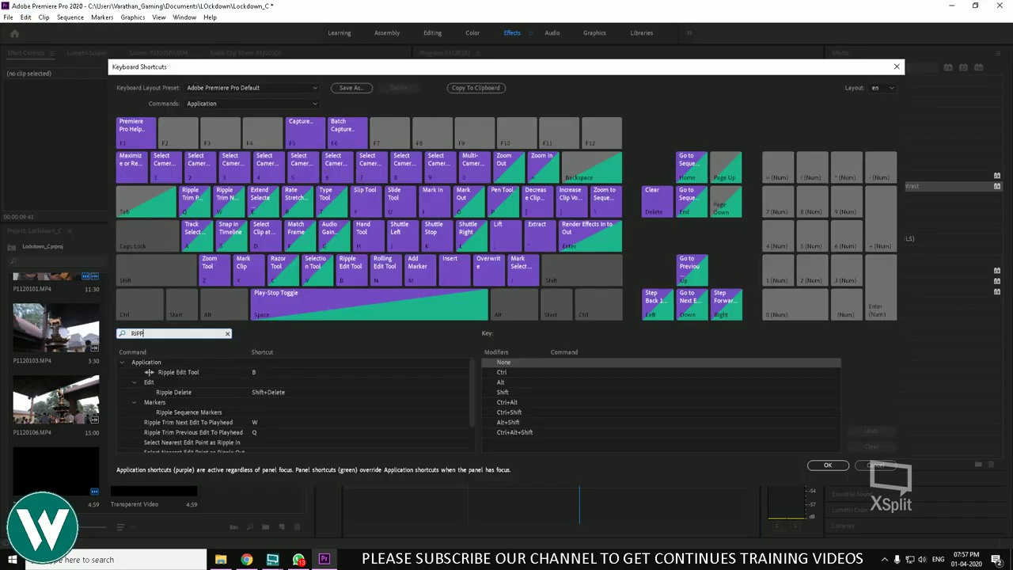
{"action": "type", "text": "LE"}
{"action": "double_click", "coordinate": [124, 334]}
{"action": "scroll", "coordinate": [294, 391], "scroll_direction": "down", "scroll_amount": 1}
Select the Ripple Trim Next Edit To Playhead shortcut, then switch to WhatsApp
{"action": "left_click", "coordinate": [218, 391]}
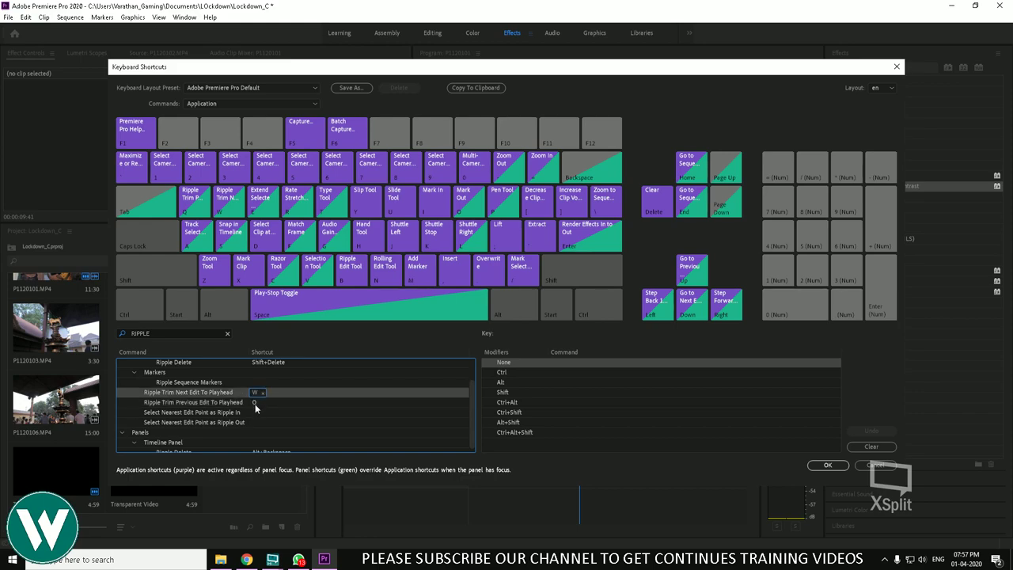
{"action": "left_click", "coordinate": [259, 414]}
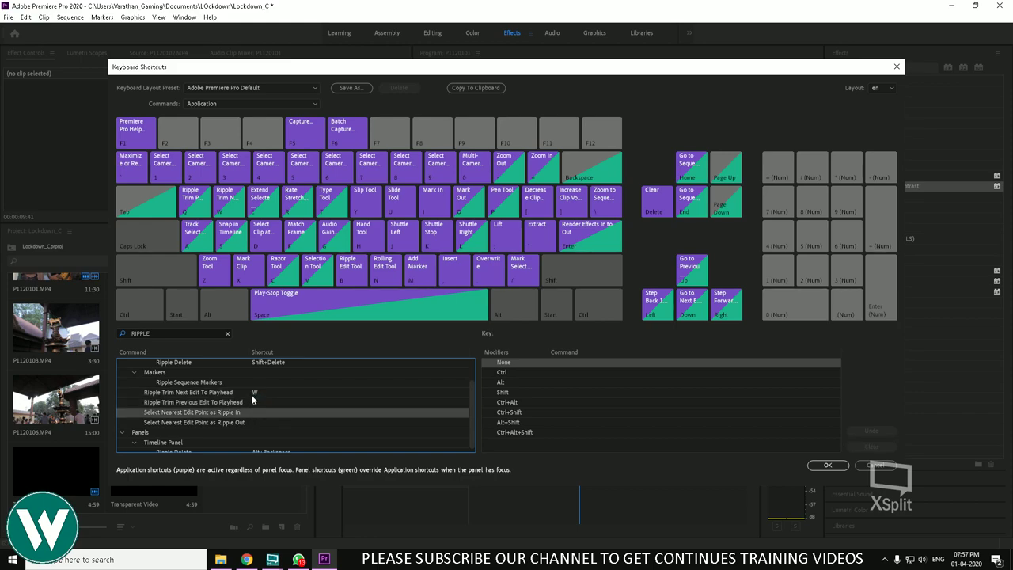
{"action": "left_click", "coordinate": [255, 395]}
{"action": "left_click", "coordinate": [255, 401]}
{"action": "left_click", "coordinate": [256, 393]}
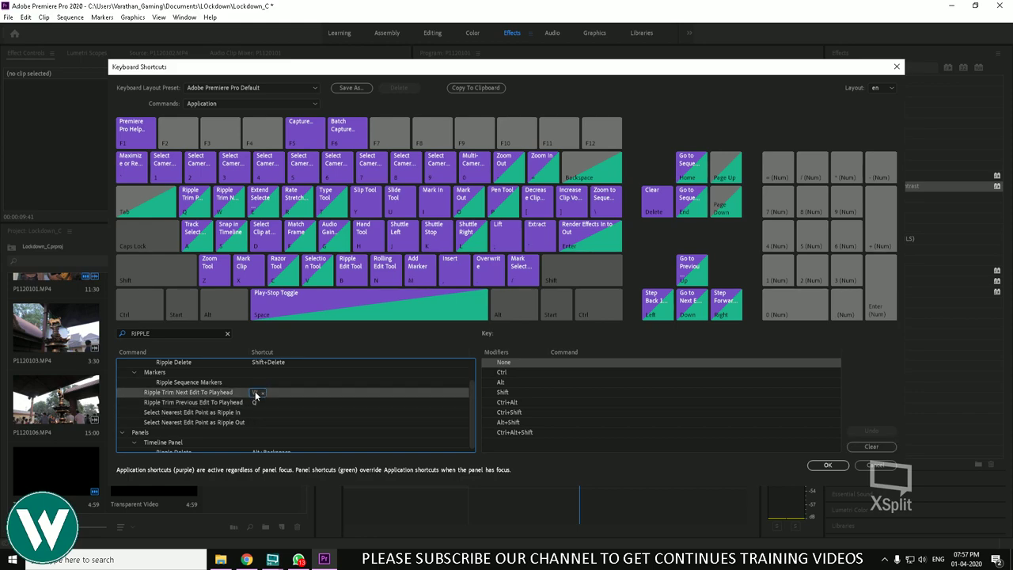
{"action": "key", "text": "alt+Tab"}
{"action": "left_click_drag", "start_coordinate": [508, 375], "coordinate": [603, 375]}
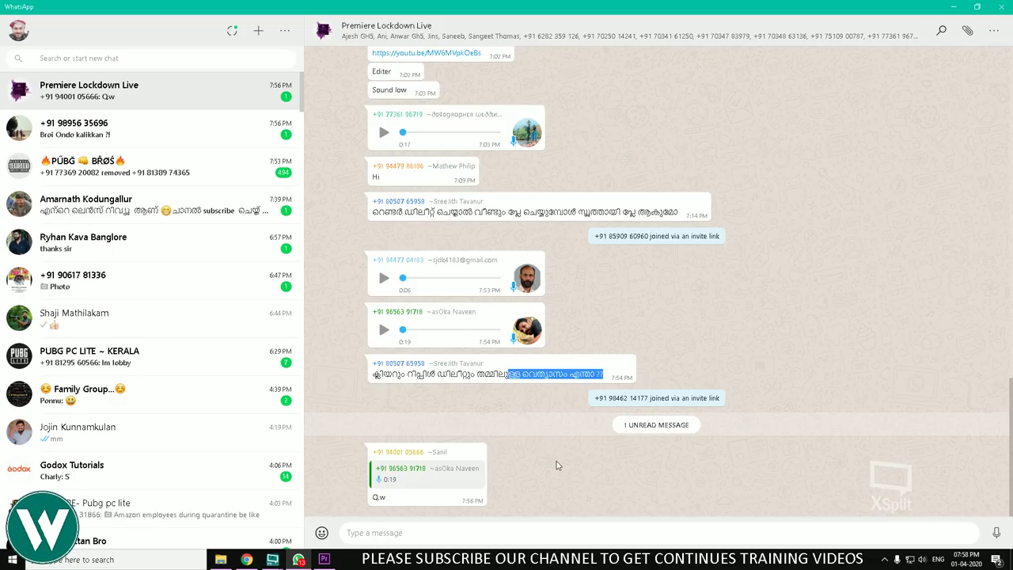
Switch from WhatsApp back to the Premiere Pro timeline
{"action": "key", "text": "alt+Tab"}
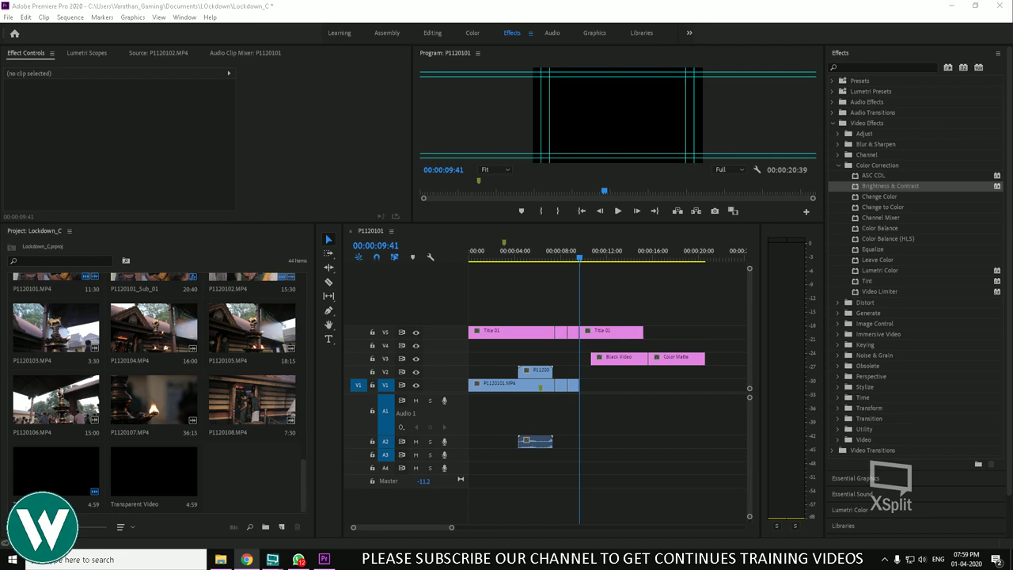
Open Title 01 on V5 in the Legacy Title editor twice, closing it each time
{"action": "double_click", "coordinate": [628, 331]}
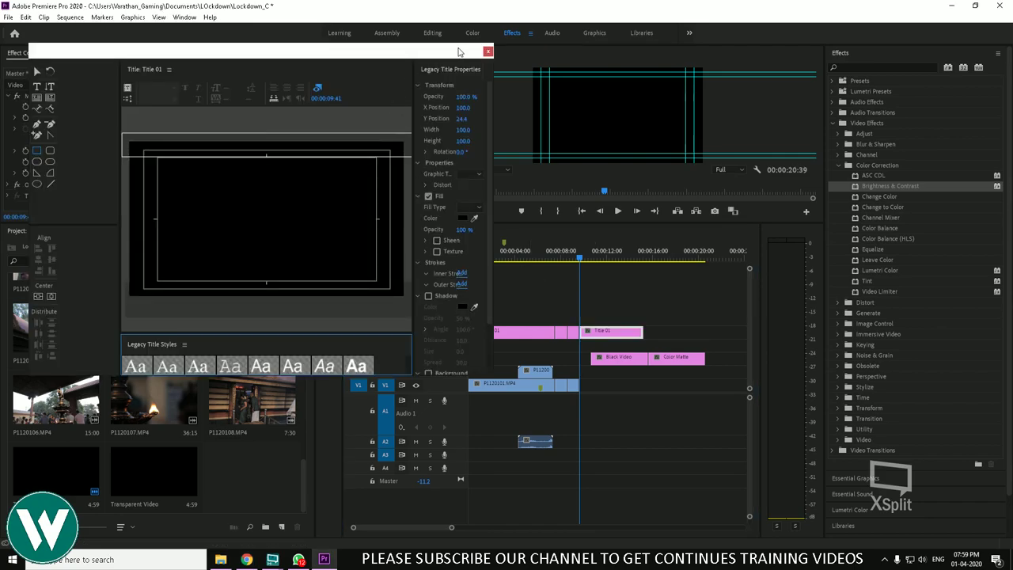
{"action": "left_click", "coordinate": [489, 52]}
{"action": "double_click", "coordinate": [626, 330]}
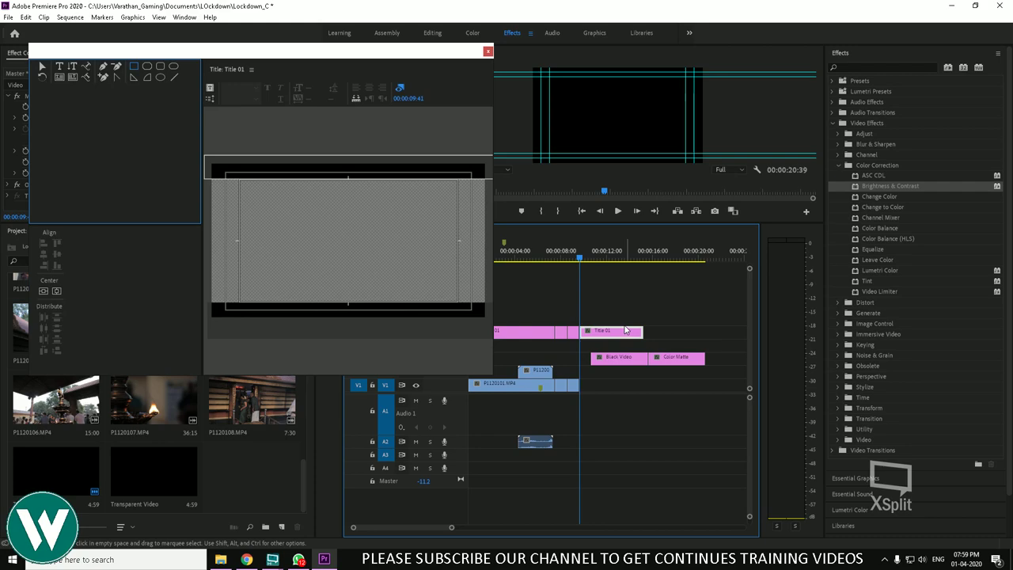
{"action": "key", "text": "Escape"}
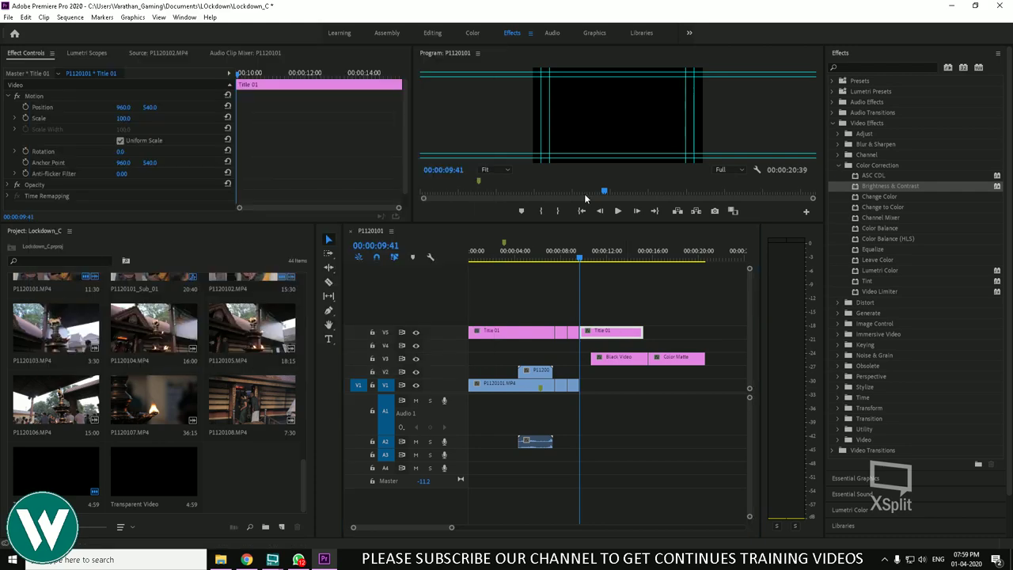
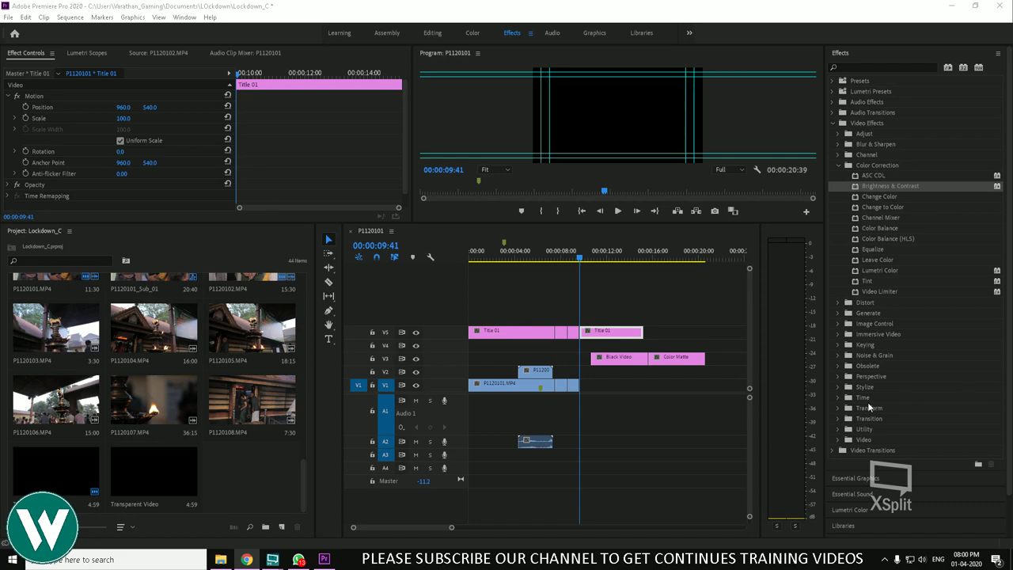
Switch from Premiere Pro to the WhatsApp desktop window showing the group chat
{"action": "left_click", "coordinate": [298, 560]}
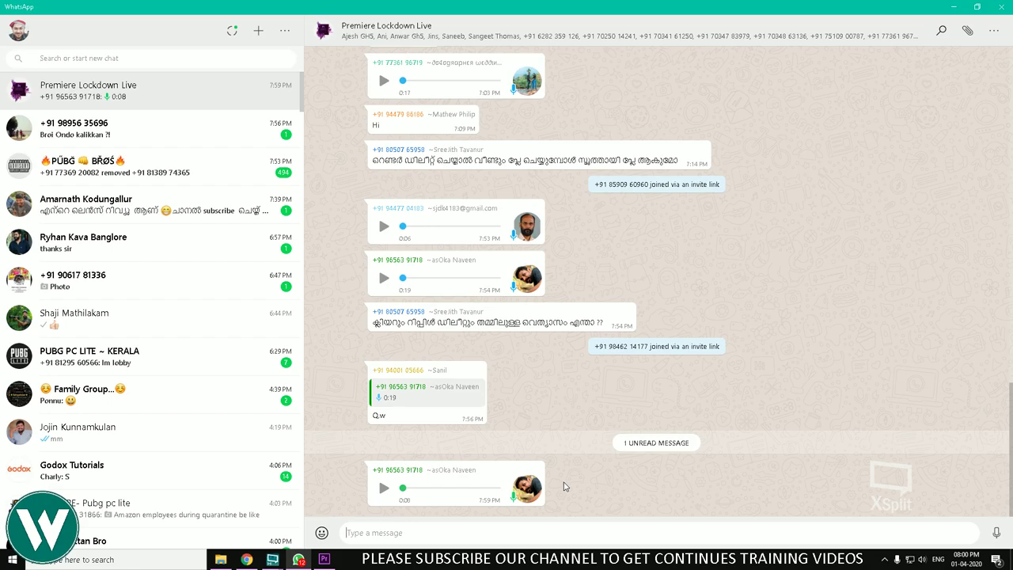
Play the group's latest voice note, then return to the Premiere Pro project
{"action": "left_click", "coordinate": [384, 488]}
{"action": "left_click", "coordinate": [324, 560]}
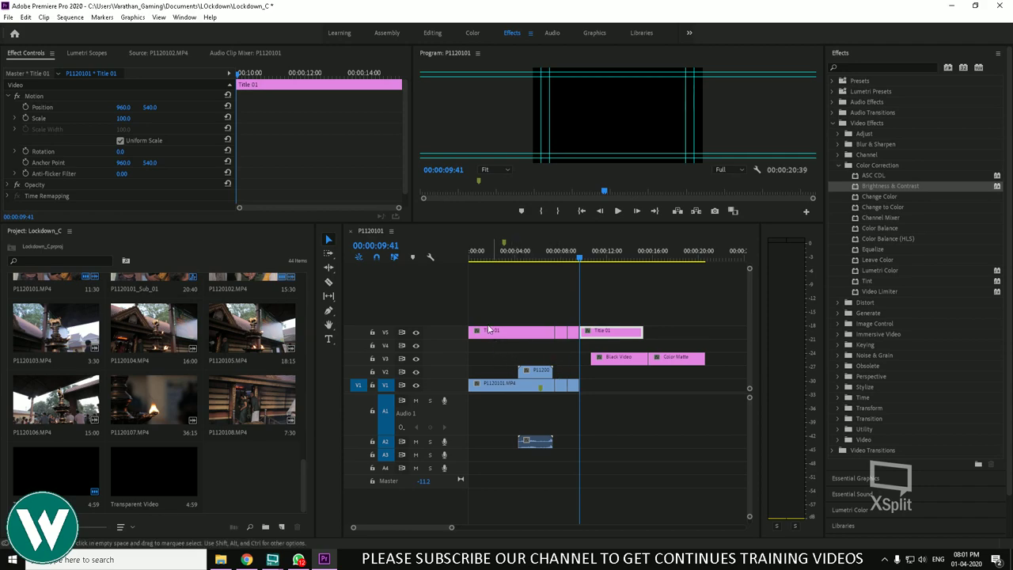
Place P1120107.MP4 with its audio after the colour matte clip and jump to its start
{"action": "left_click", "coordinate": [502, 251]}
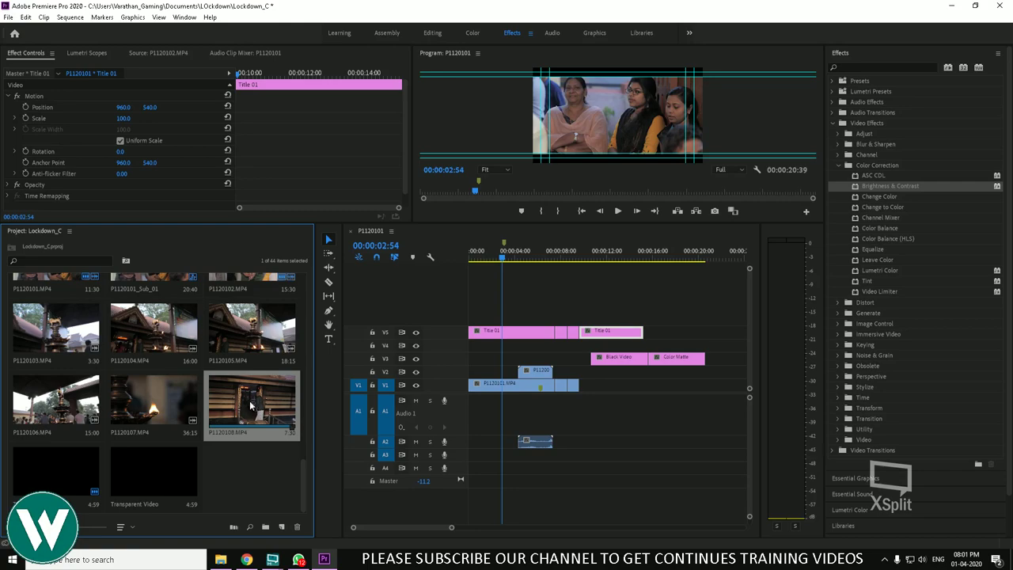
{"action": "left_click_drag", "start_coordinate": [166, 402], "coordinate": [707, 387]}
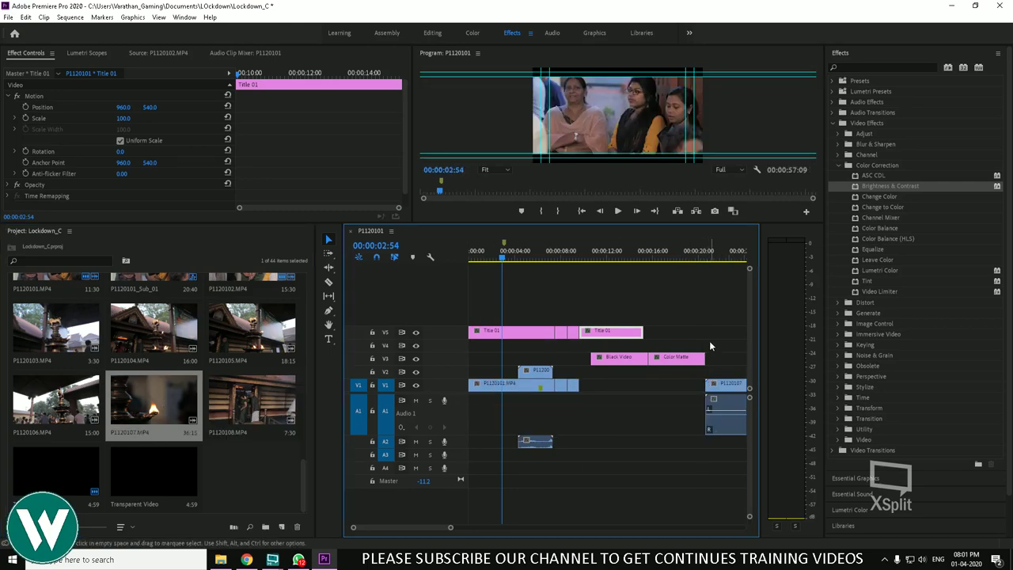
{"action": "left_click_drag", "start_coordinate": [707, 258], "coordinate": [627, 389]}
{"action": "left_click", "coordinate": [628, 389]}
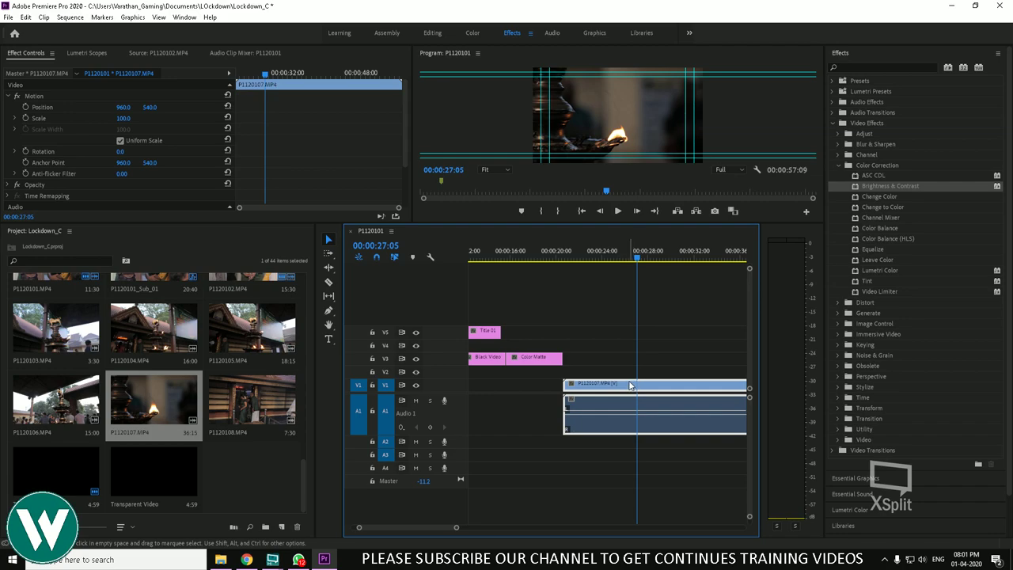
{"action": "key", "text": "Up"}
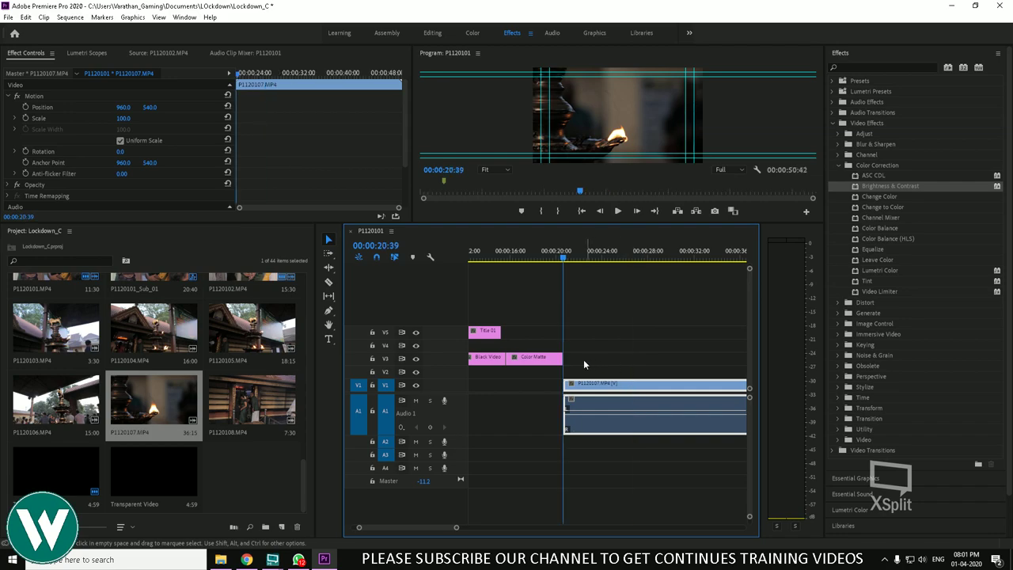
Unlink the lamp clip's audio from its video
{"action": "right_click", "coordinate": [630, 391]}
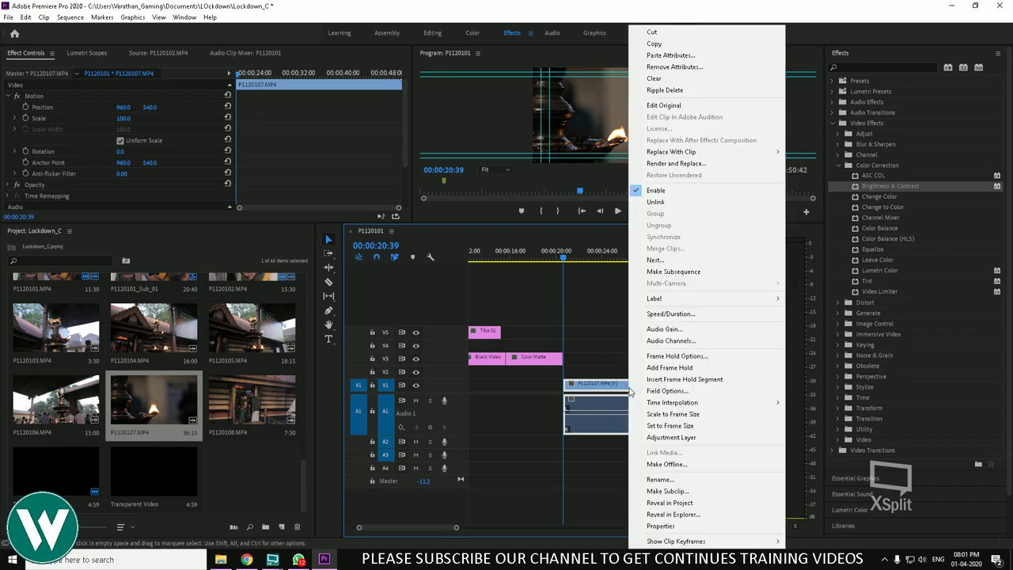
{"action": "left_click", "coordinate": [586, 316]}
{"action": "right_click", "coordinate": [625, 385]}
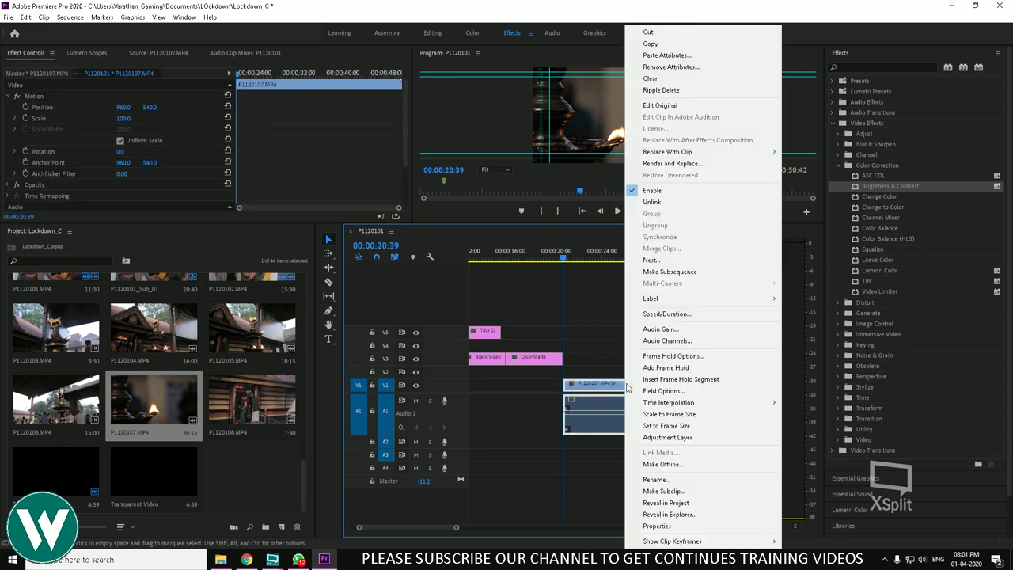
{"action": "left_click", "coordinate": [647, 203]}
{"action": "left_click", "coordinate": [646, 318]}
Untarget audio tracks A1–A3 and ripple-trim the lamp video's head to 00:00:28:28
{"action": "left_click_drag", "start_coordinate": [600, 257], "coordinate": [645, 257]}
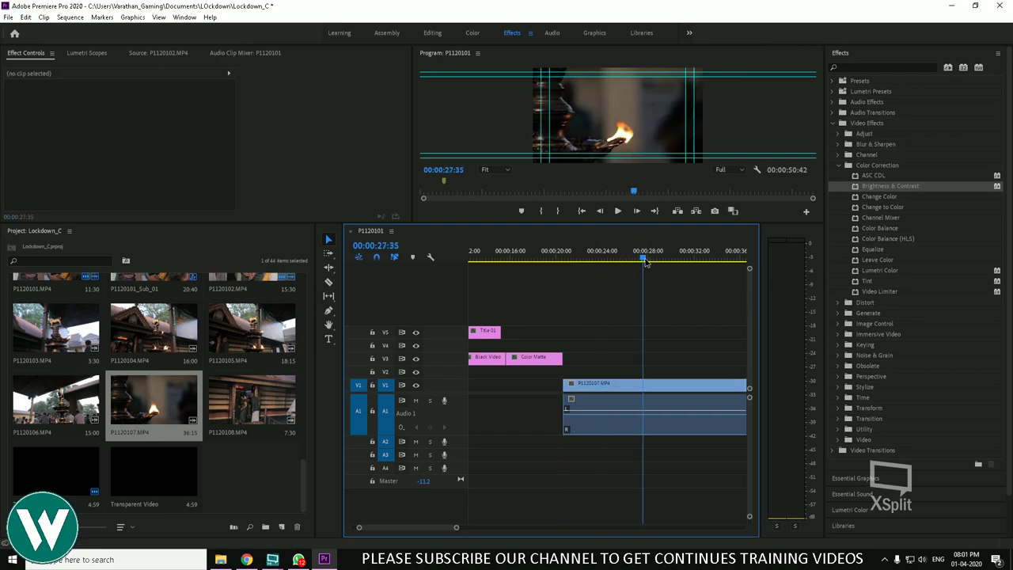
{"action": "key", "text": "Up"}
{"action": "left_click_drag", "start_coordinate": [579, 255], "coordinate": [654, 267]}
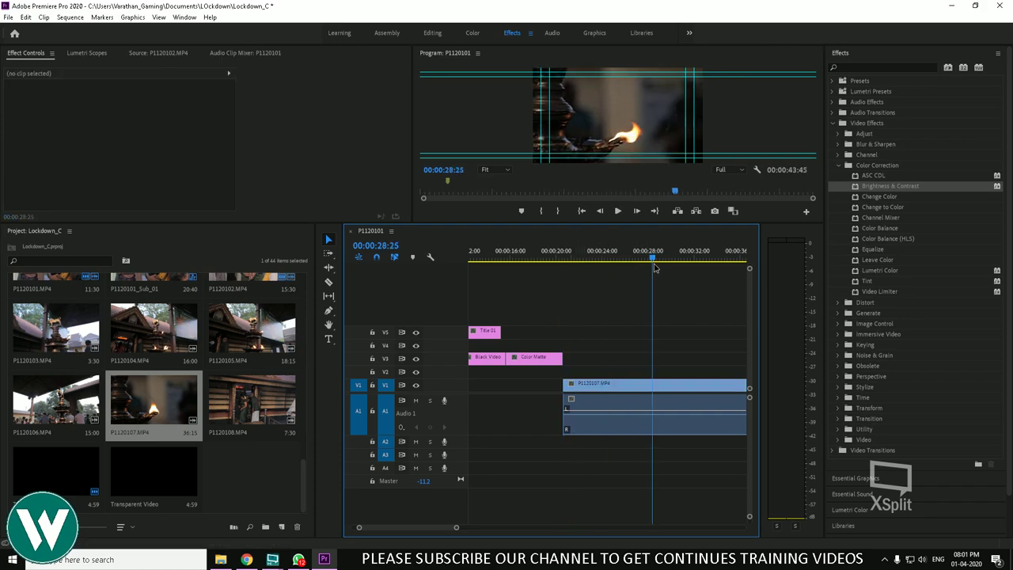
{"action": "left_click", "coordinate": [361, 412]}
{"action": "left_click", "coordinate": [387, 412]}
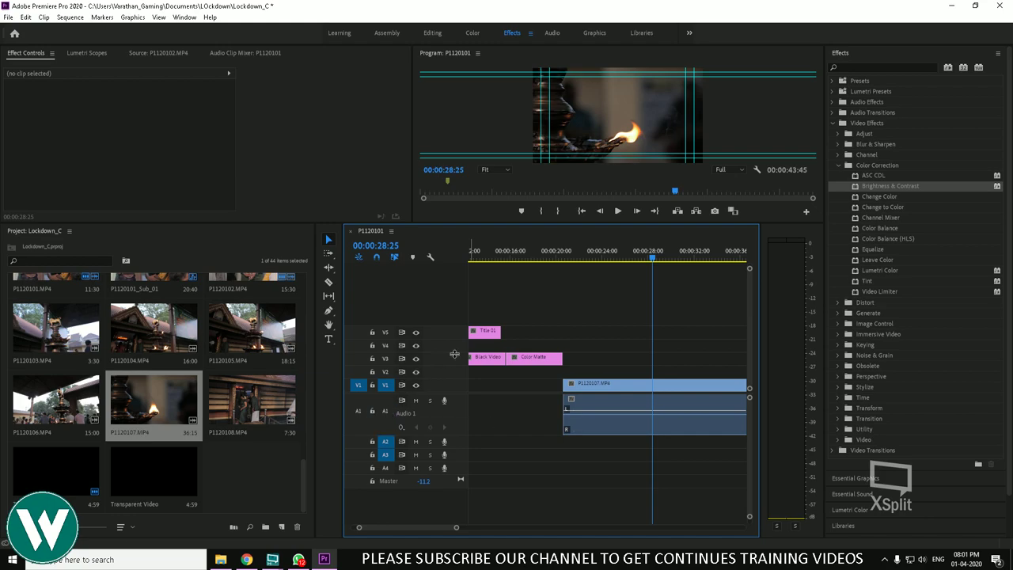
{"action": "left_click", "coordinate": [655, 255]}
{"action": "key", "text": "q"}
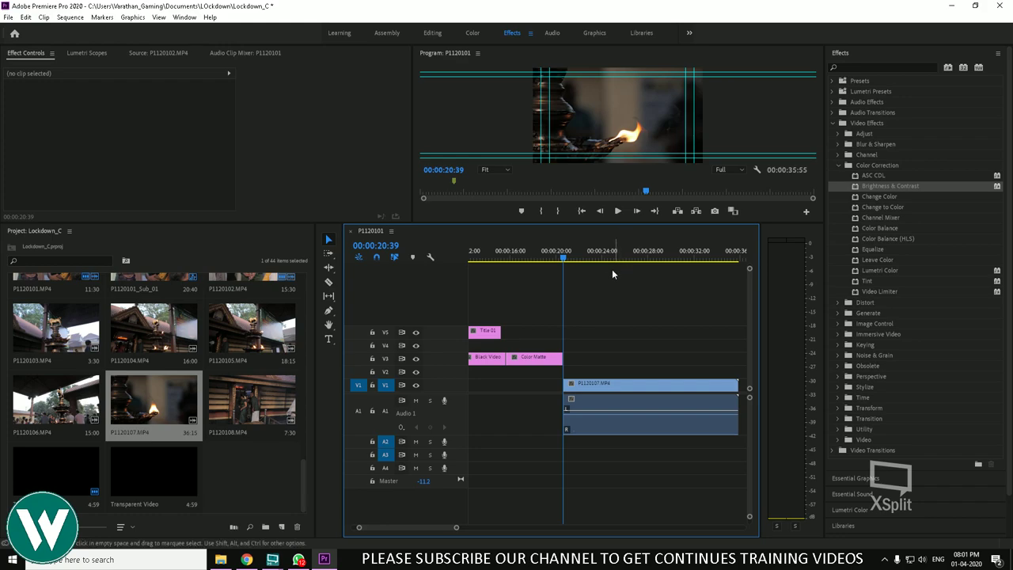
{"action": "left_click", "coordinate": [385, 441]}
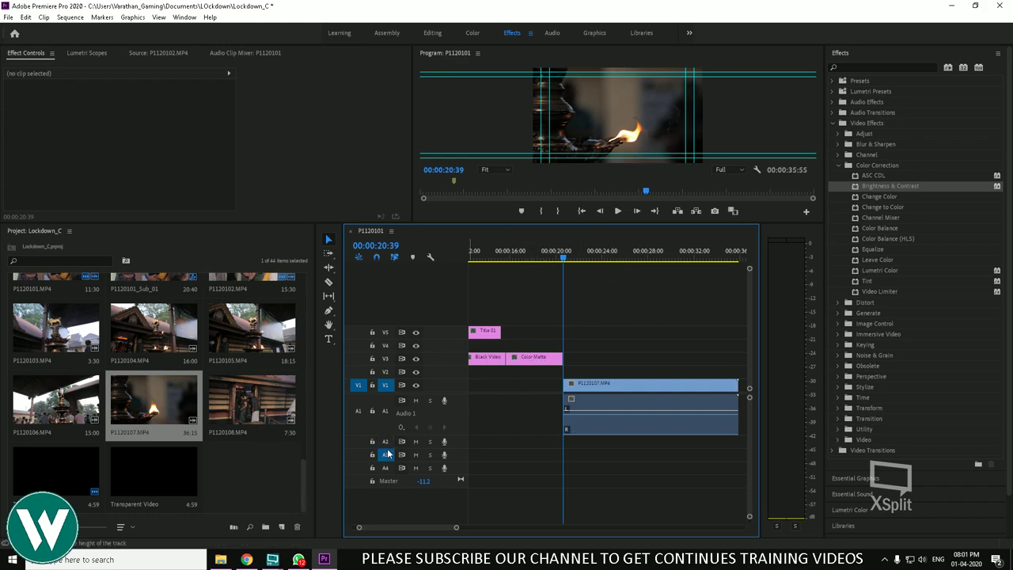
{"action": "left_click", "coordinate": [385, 455]}
Trim the lamp video's end at 00:00:30:37 and move its audio down to A2
{"action": "left_click_drag", "start_coordinate": [577, 257], "coordinate": [586, 402]}
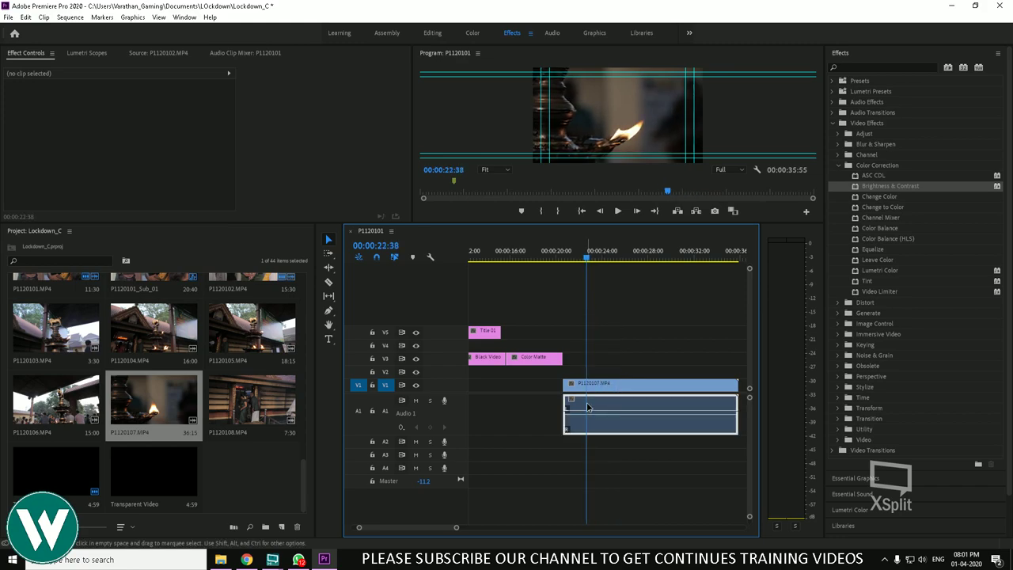
{"action": "left_click", "coordinate": [586, 402]}
{"action": "key", "text": "ctrl+z"}
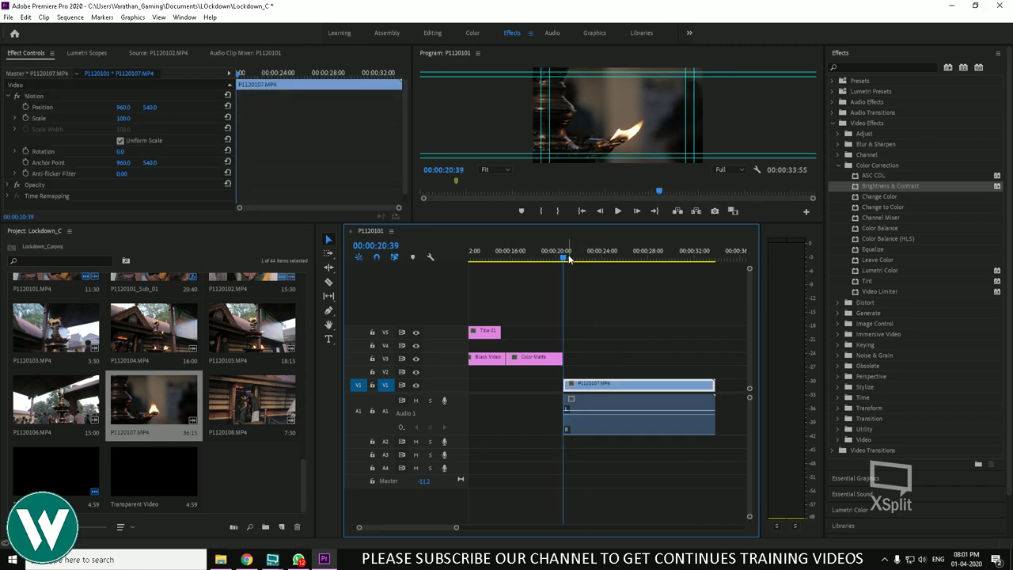
{"action": "left_click_drag", "start_coordinate": [567, 254], "coordinate": [626, 290]}
{"action": "key", "text": "w"}
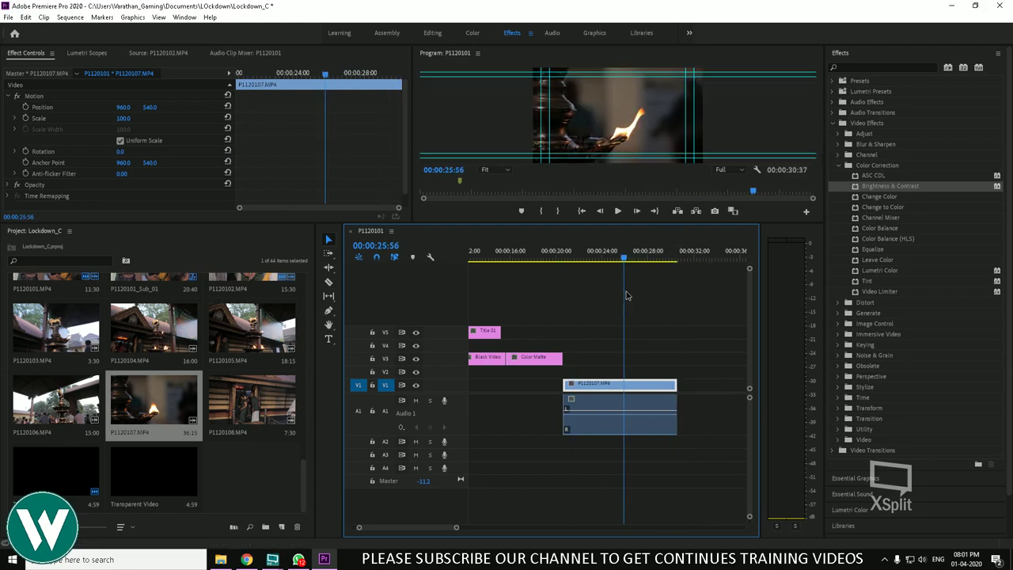
{"action": "left_click_drag", "start_coordinate": [615, 410], "coordinate": [612, 443]}
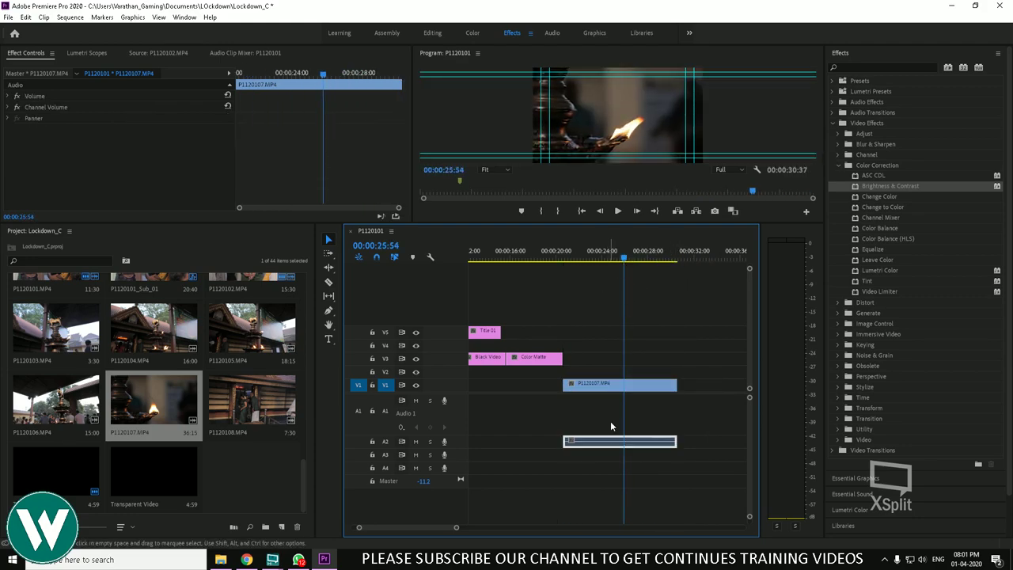
{"action": "key", "text": "w"}
Slide the audio onto A1 past the video, and ripple-trim the video's end and start at 00:00:25:01
{"action": "left_click", "coordinate": [589, 255]}
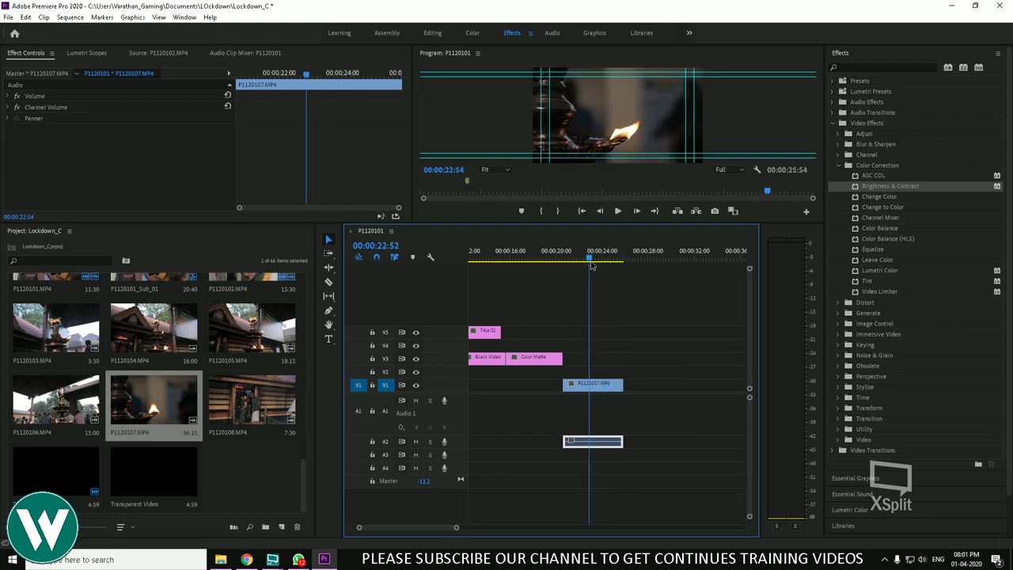
{"action": "left_click_drag", "start_coordinate": [607, 442], "coordinate": [651, 435]}
{"action": "left_click", "coordinate": [591, 259]}
{"action": "mouse_move", "coordinate": [591, 258]}
{"action": "left_mouse_down"}
{"action": "mouse_move", "coordinate": [615, 261]}
{"action": "mouse_move", "coordinate": [556, 270]}
{"action": "mouse_move", "coordinate": [577, 273]}
{"action": "left_mouse_up"}
{"action": "key", "text": "w"}
{"action": "key", "text": "q"}
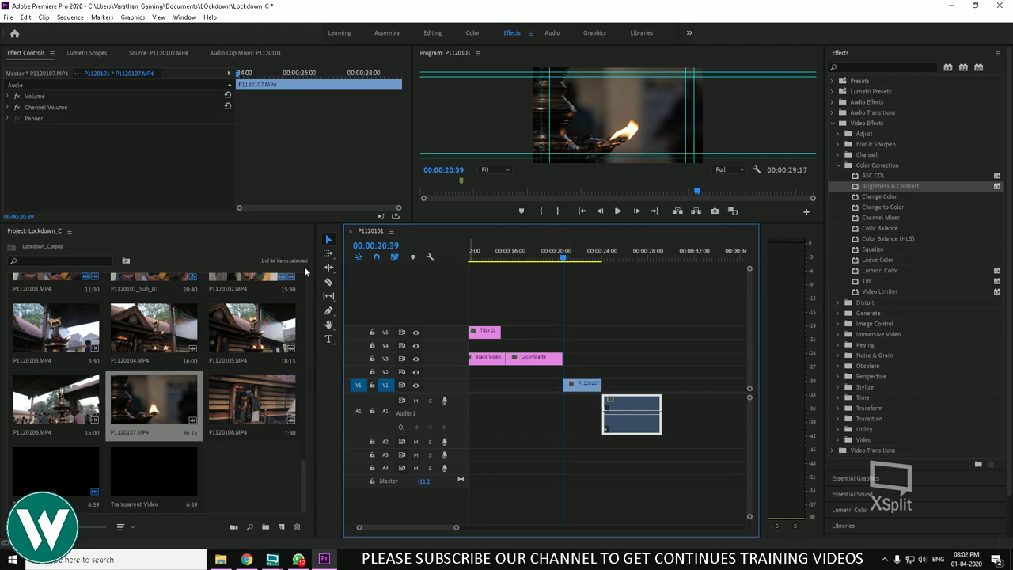
{"action": "left_click", "coordinate": [26, 17]}
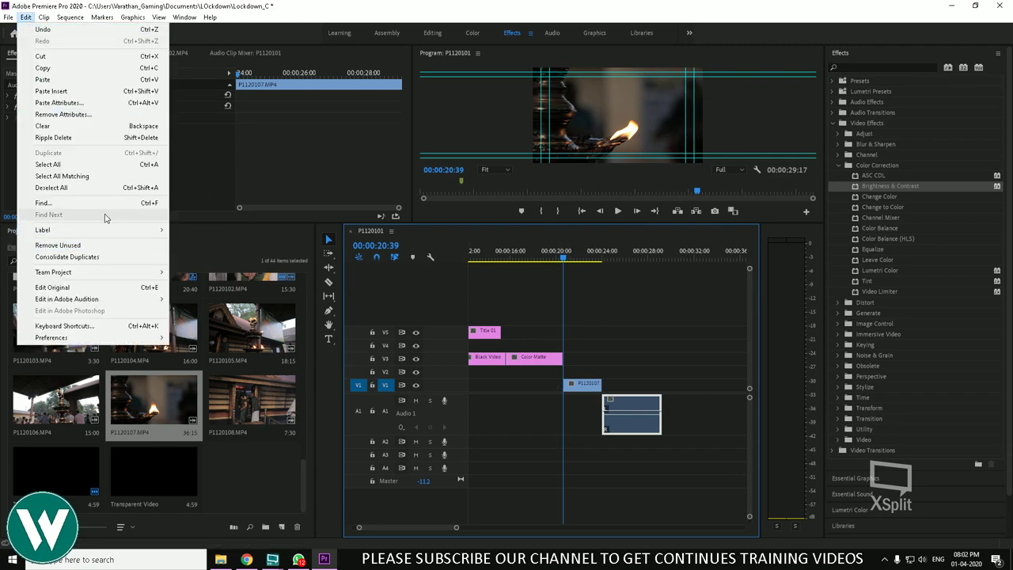
{"action": "left_click", "coordinate": [114, 325]}
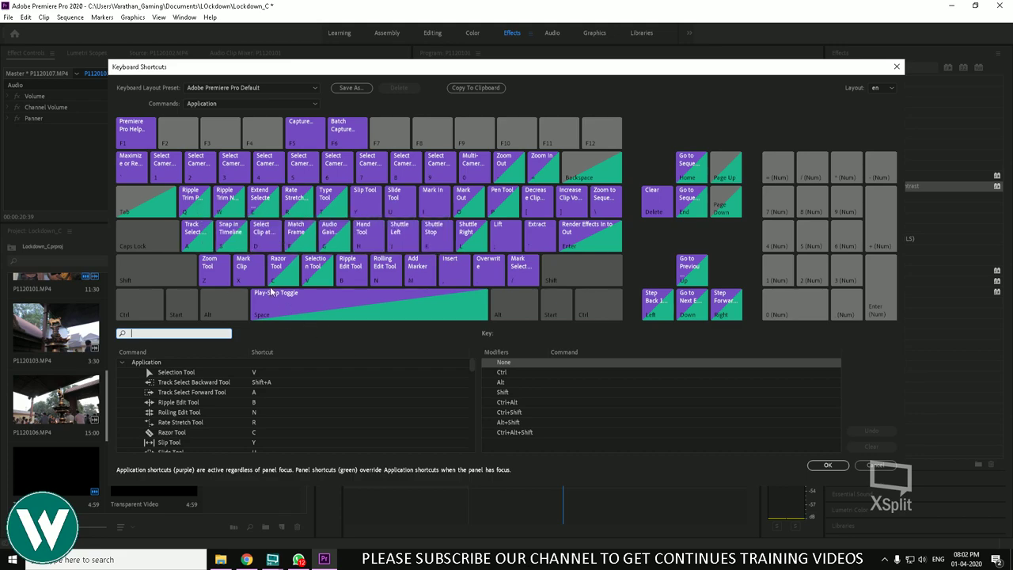
{"action": "left_click", "coordinate": [205, 216]}
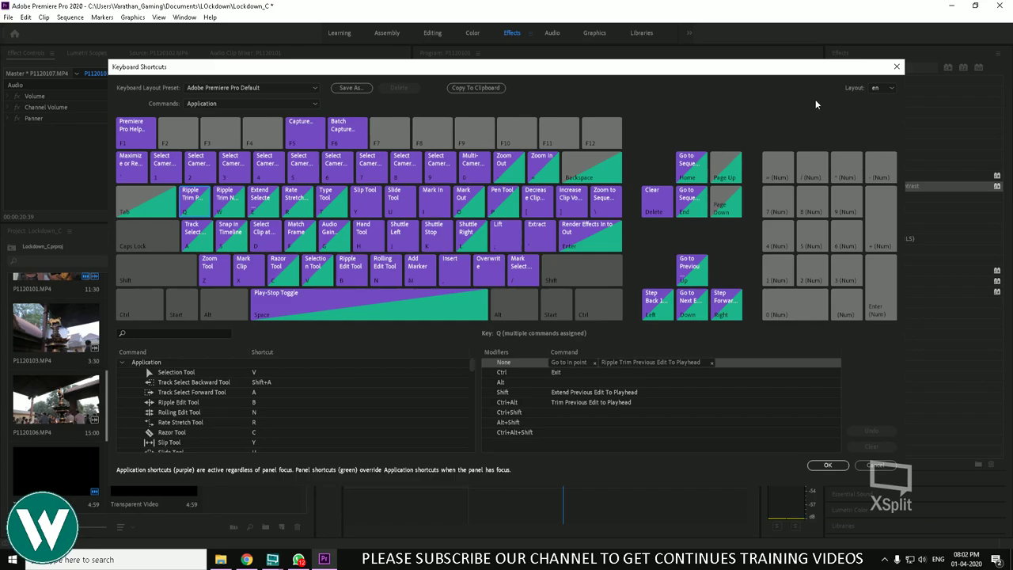
{"action": "left_click", "coordinate": [896, 67]}
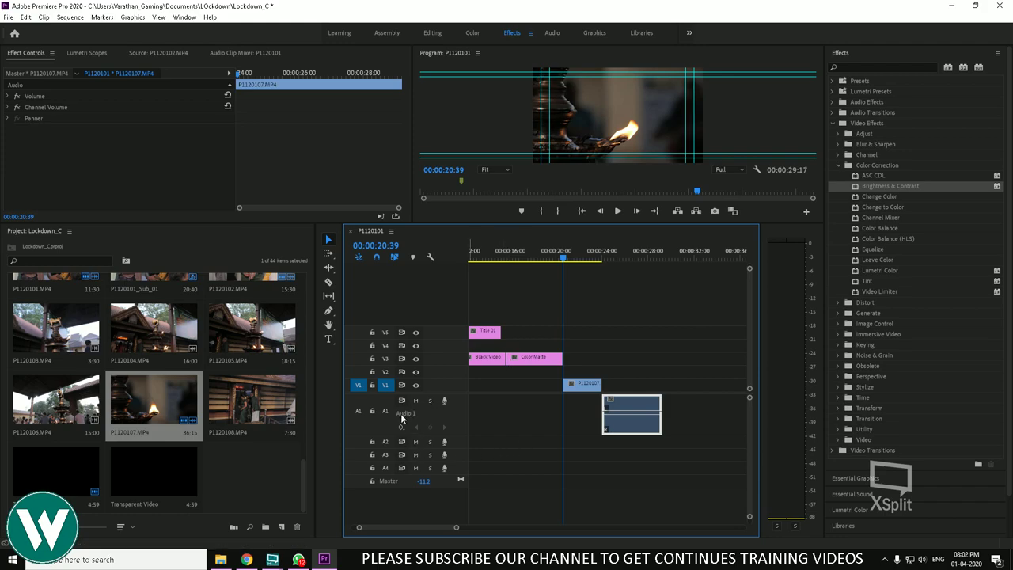
Slide the A1 audio clip earlier to 00:00:23:11 and lock track A1
{"action": "left_click", "coordinate": [592, 258]}
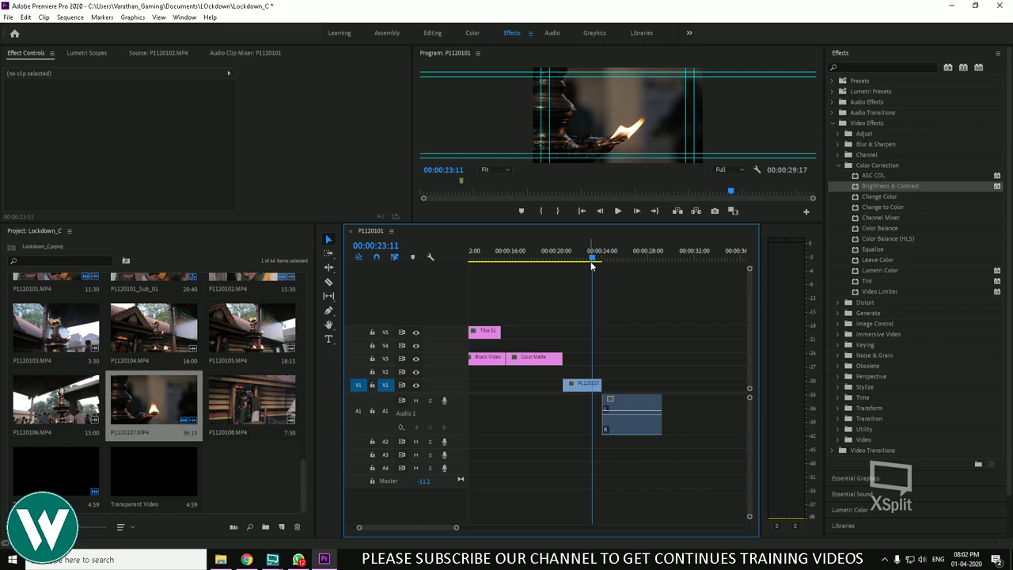
{"action": "left_click_drag", "start_coordinate": [633, 410], "coordinate": [593, 402]}
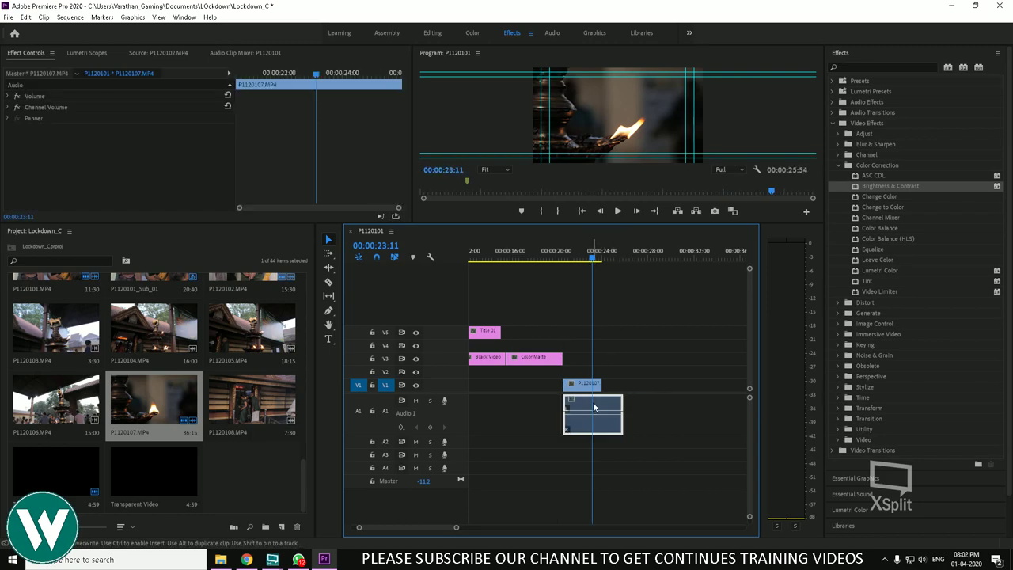
{"action": "left_click", "coordinate": [373, 411]}
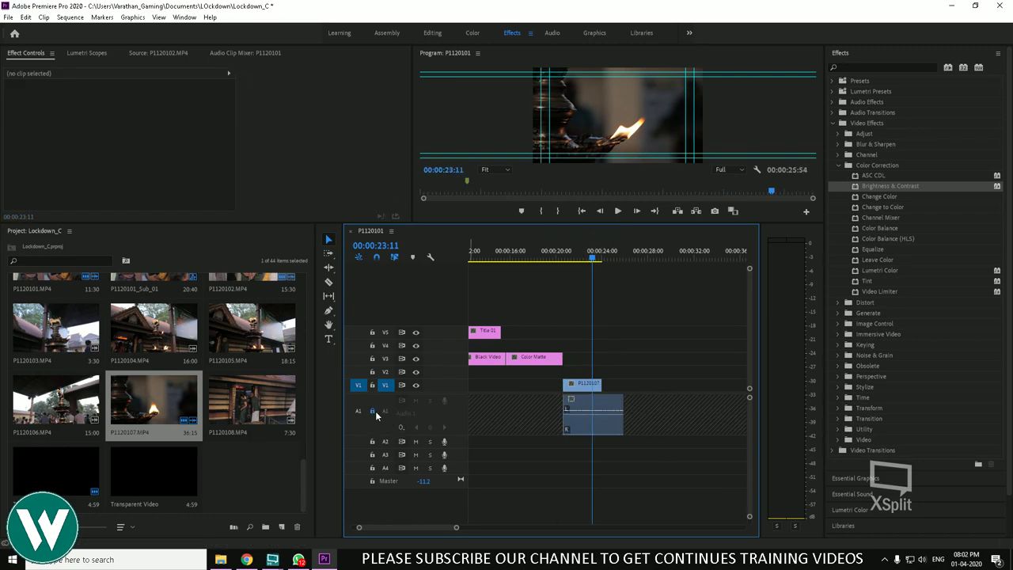
Trim P1120107 to end at 00:00:23:17, then delete its video and audio
{"action": "left_click", "coordinate": [594, 258]}
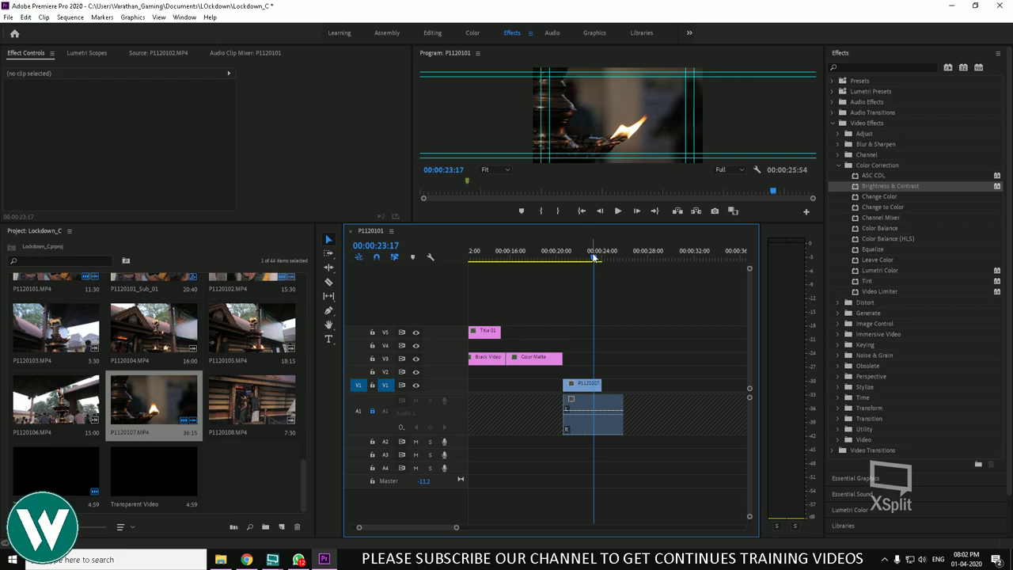
{"action": "key", "text": "w"}
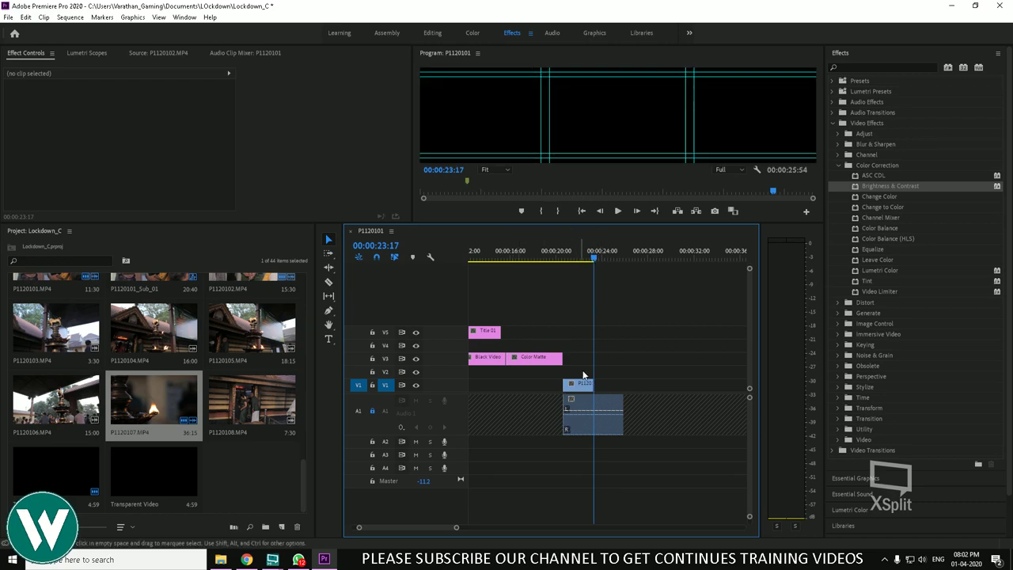
{"action": "left_click_drag", "start_coordinate": [592, 365], "coordinate": [602, 420]}
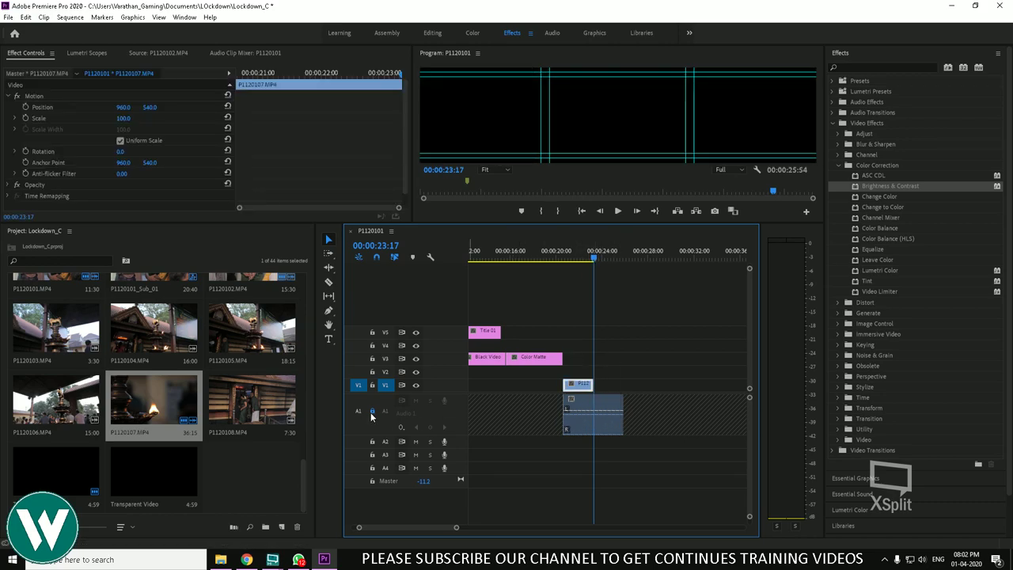
{"action": "left_click_drag", "start_coordinate": [642, 373], "coordinate": [608, 452]}
{"action": "key", "text": "Delete"}
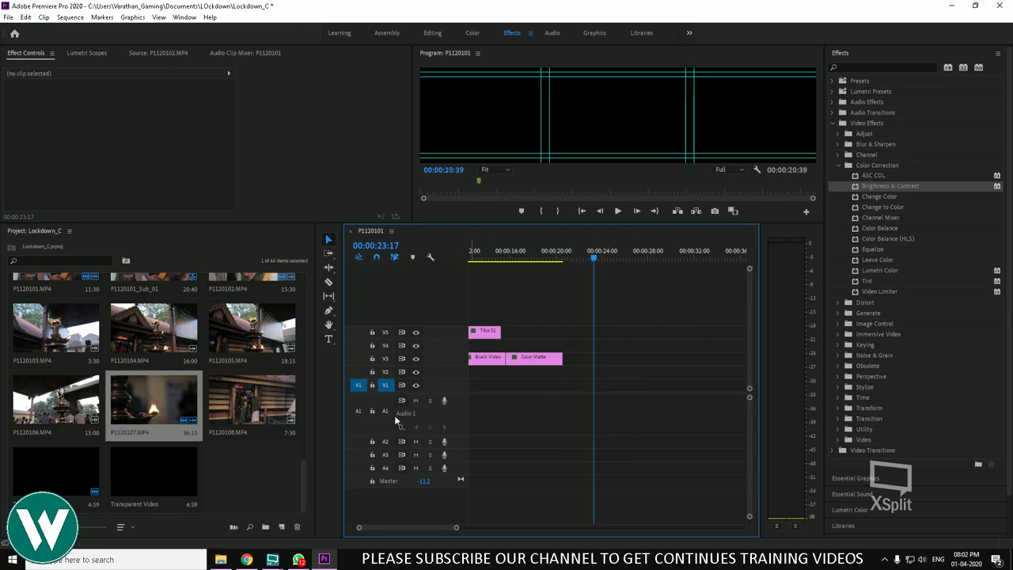
Add P1120104 to the sequence with its audio patched and targeted to A1
{"action": "left_click_drag", "start_coordinate": [61, 406], "coordinate": [584, 383]}
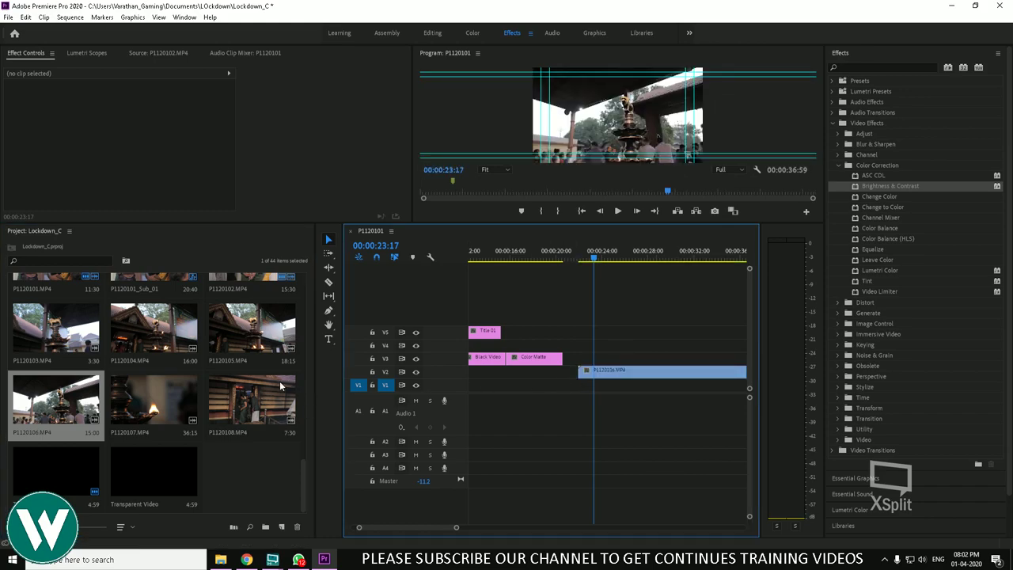
{"action": "left_click_drag", "start_coordinate": [178, 315], "coordinate": [586, 381]}
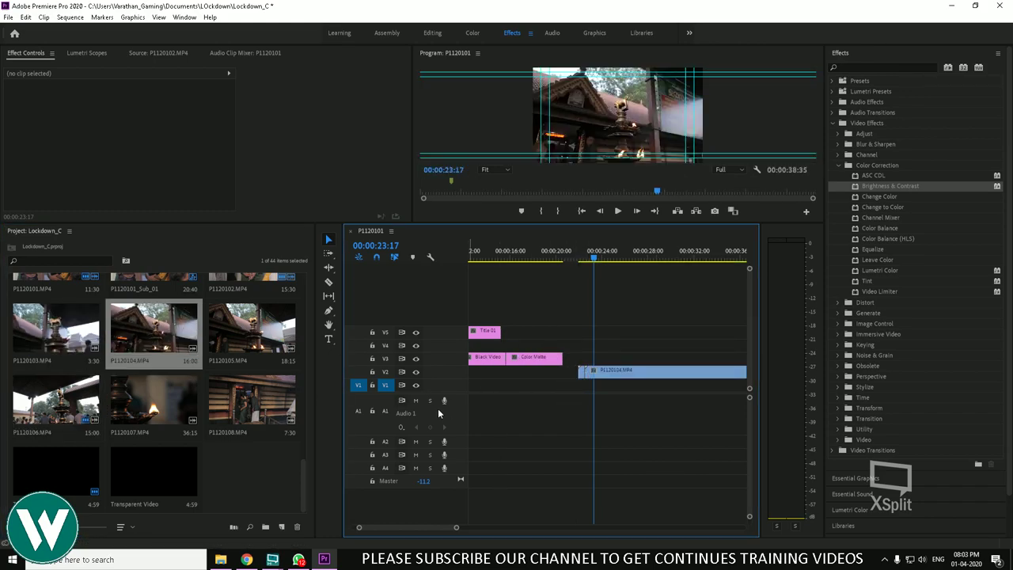
{"action": "left_click", "coordinate": [386, 411]}
{"action": "left_click_drag", "start_coordinate": [184, 345], "coordinate": [580, 370]}
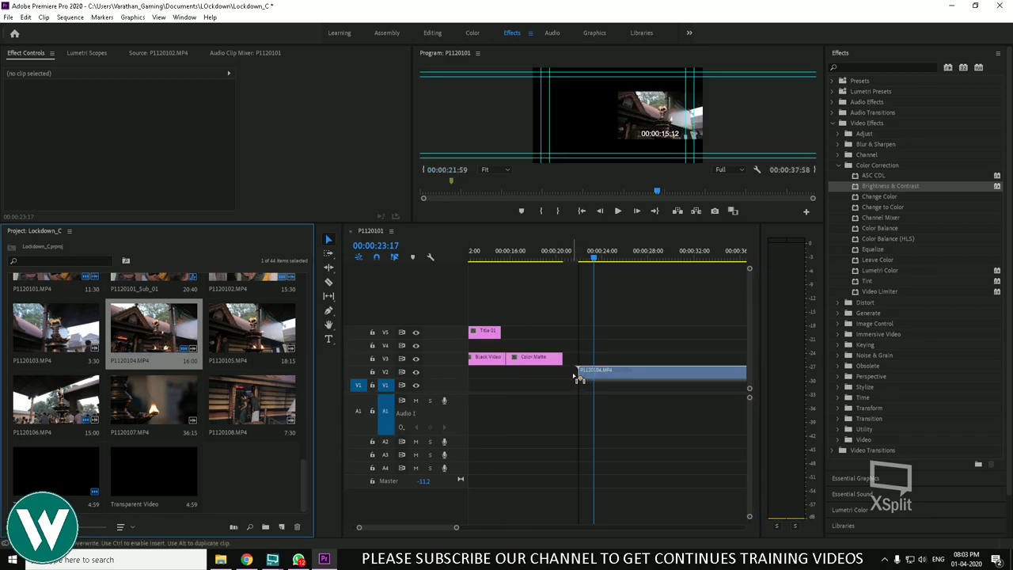
{"action": "left_click", "coordinate": [359, 420]}
{"action": "left_click_drag", "start_coordinate": [164, 364], "coordinate": [581, 376]}
Move the P1120104 video and audio down onto V1 and A1, then lock A1
{"action": "left_click_drag", "start_coordinate": [593, 268], "coordinate": [616, 268]}
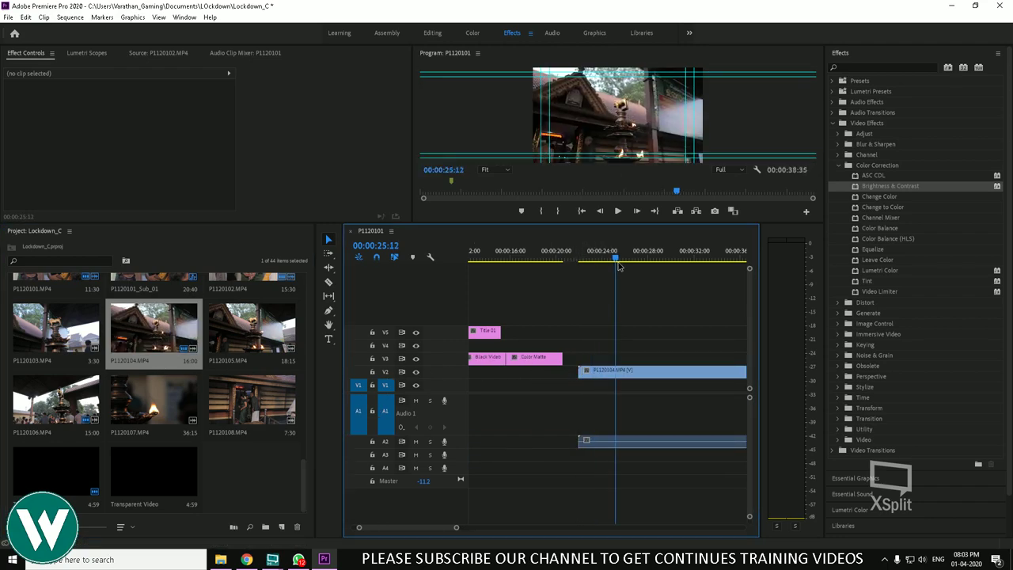
{"action": "left_click", "coordinate": [616, 441]}
{"action": "left_click_drag", "start_coordinate": [616, 441], "coordinate": [615, 427]}
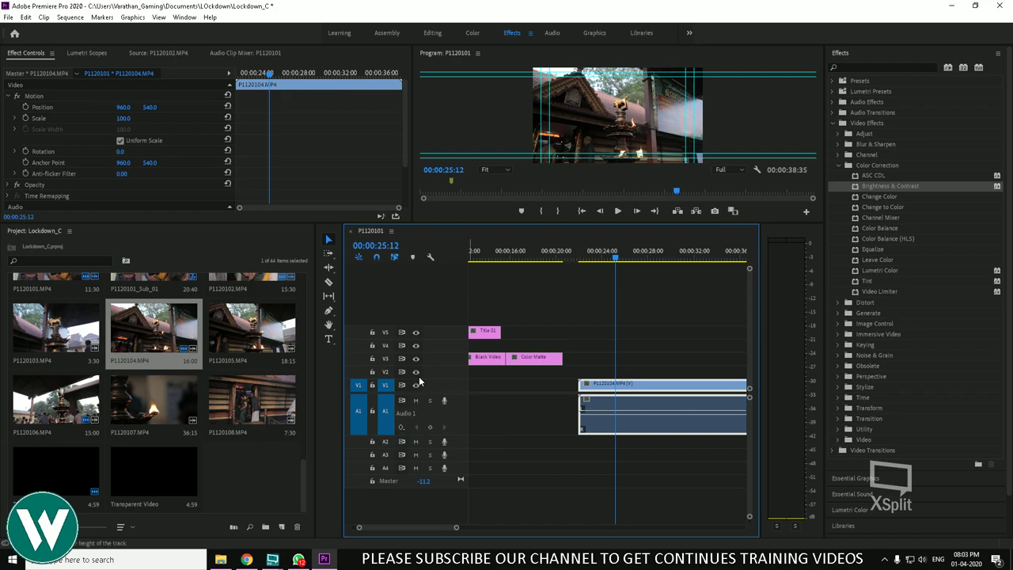
{"action": "left_click", "coordinate": [359, 412]}
{"action": "left_click_drag", "start_coordinate": [104, 349], "coordinate": [241, 366]}
{"action": "left_click", "coordinate": [359, 412]}
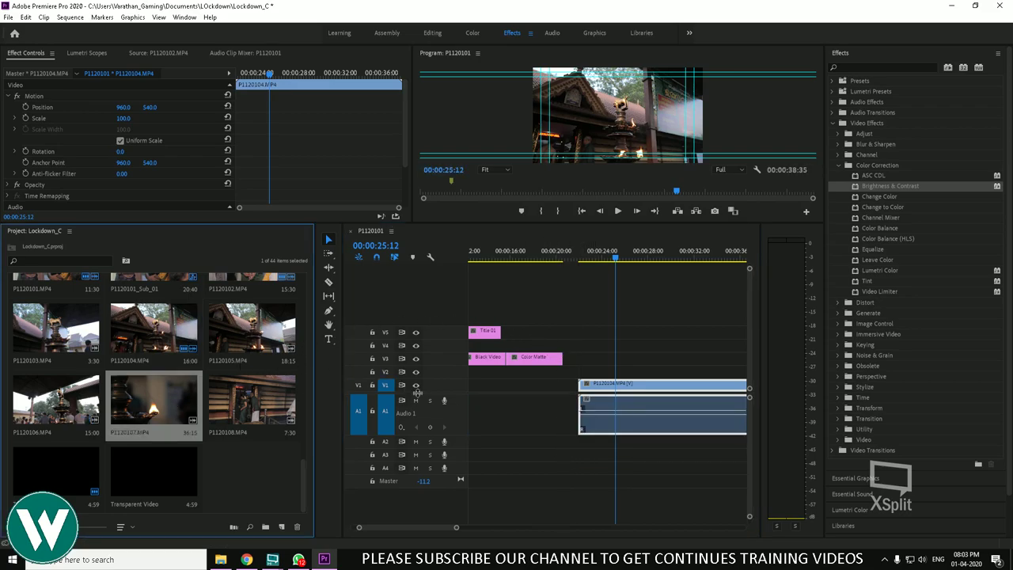
{"action": "left_click", "coordinate": [616, 259]}
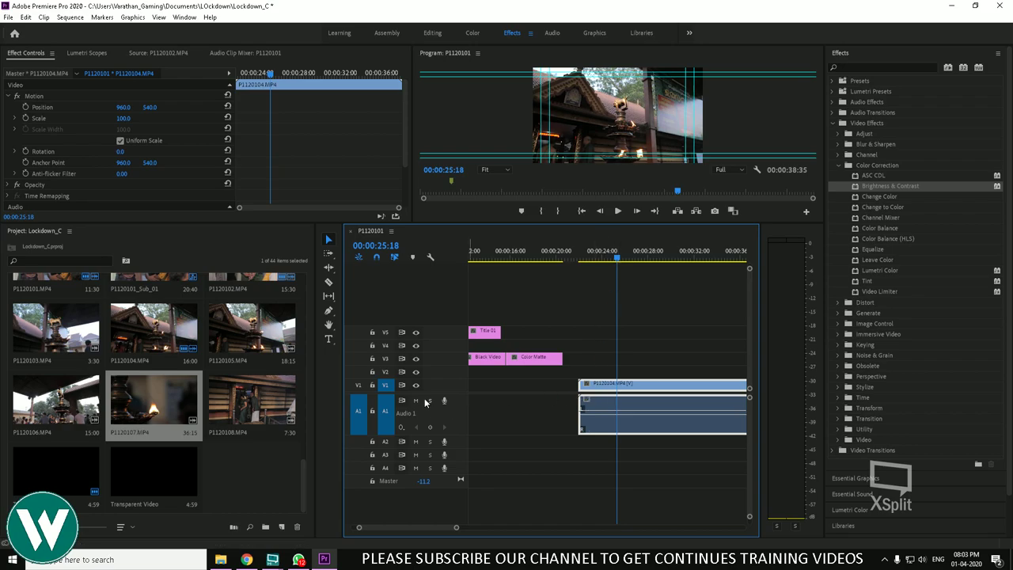
{"action": "left_click", "coordinate": [373, 413]}
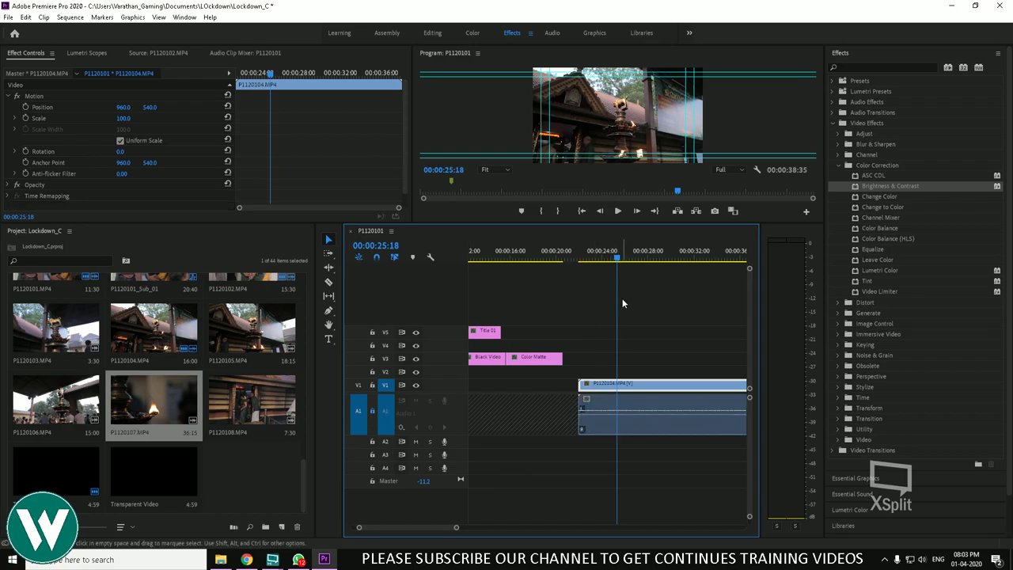
{"action": "key", "text": "w"}
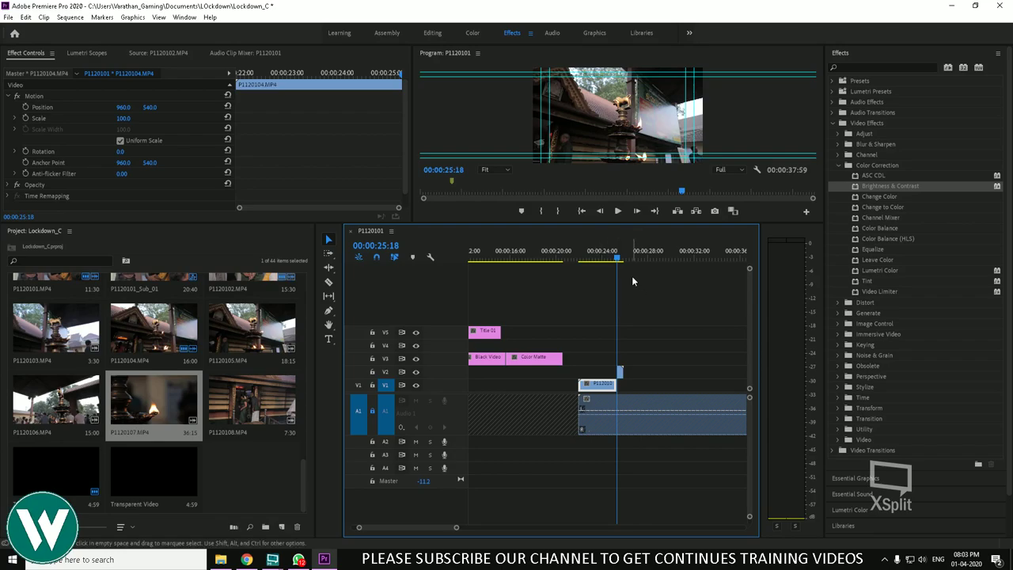
{"action": "key", "text": "ctrl+z"}
{"action": "left_click", "coordinate": [636, 279]}
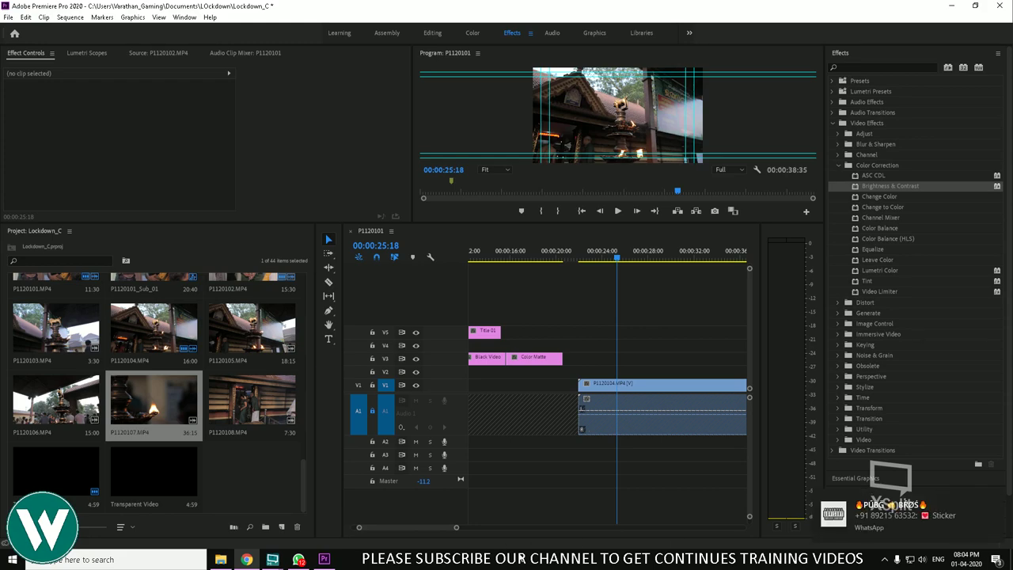
Browse recent WhatsApp chats, viewing one contact's shared photo full screen
{"action": "left_click", "coordinate": [298, 559]}
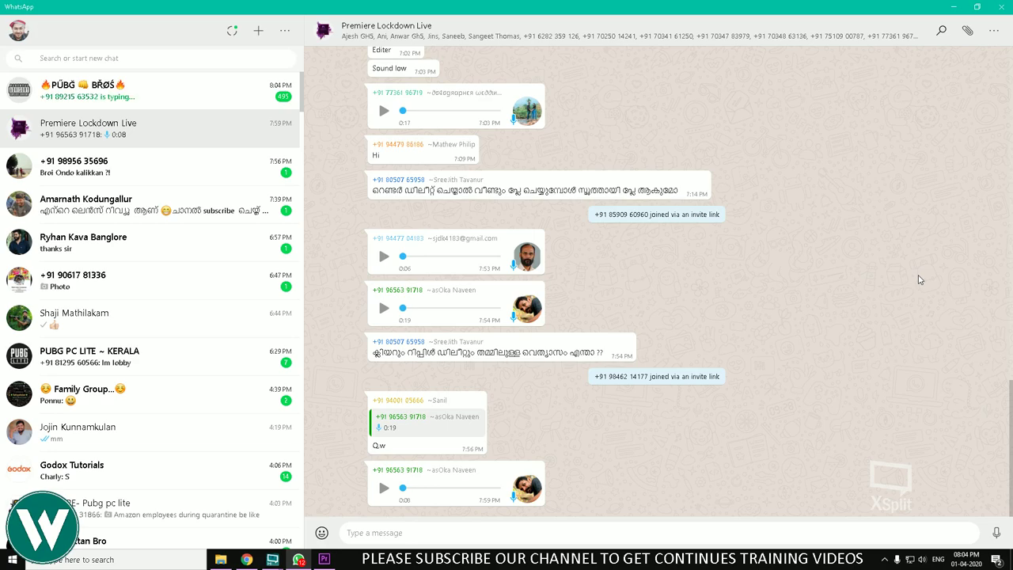
{"action": "left_click", "coordinate": [168, 280]}
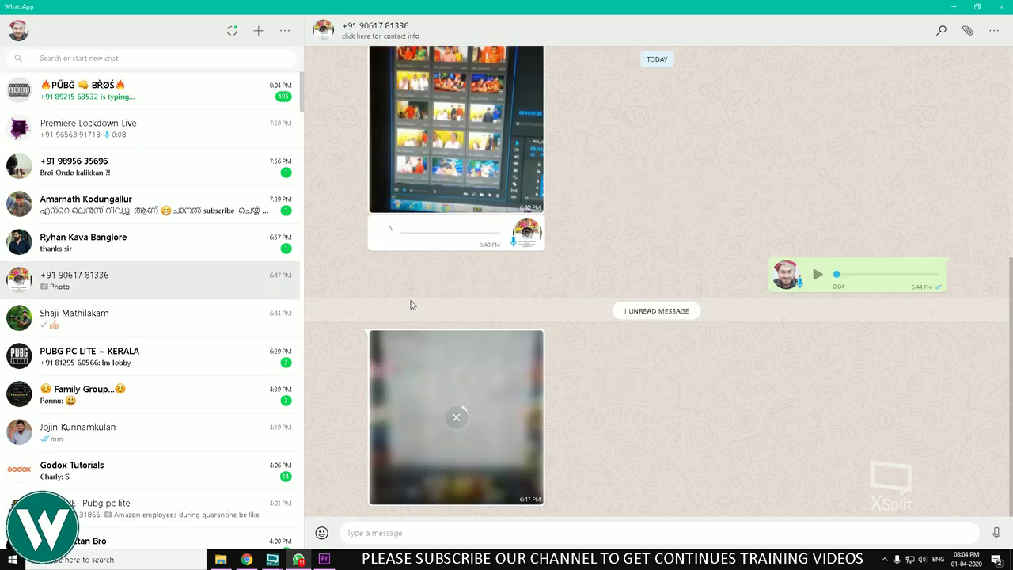
{"action": "left_click", "coordinate": [468, 414]}
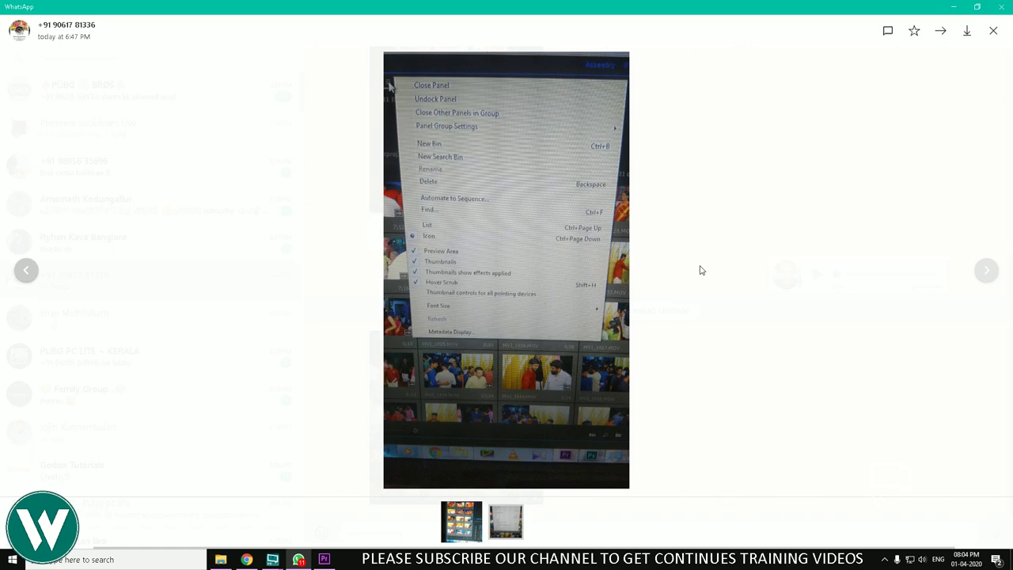
{"action": "left_click", "coordinate": [992, 31]}
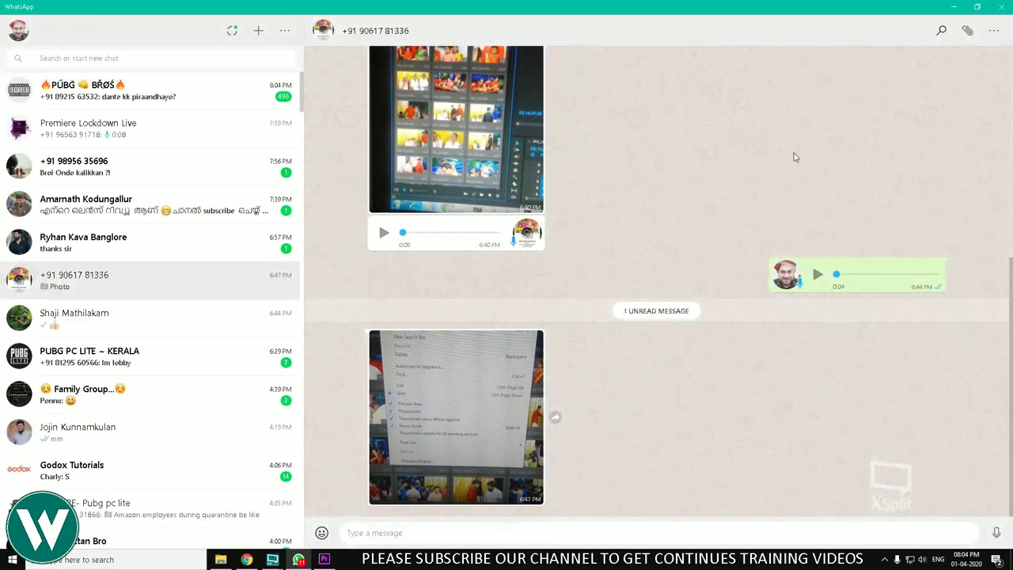
{"action": "left_click", "coordinate": [111, 180]}
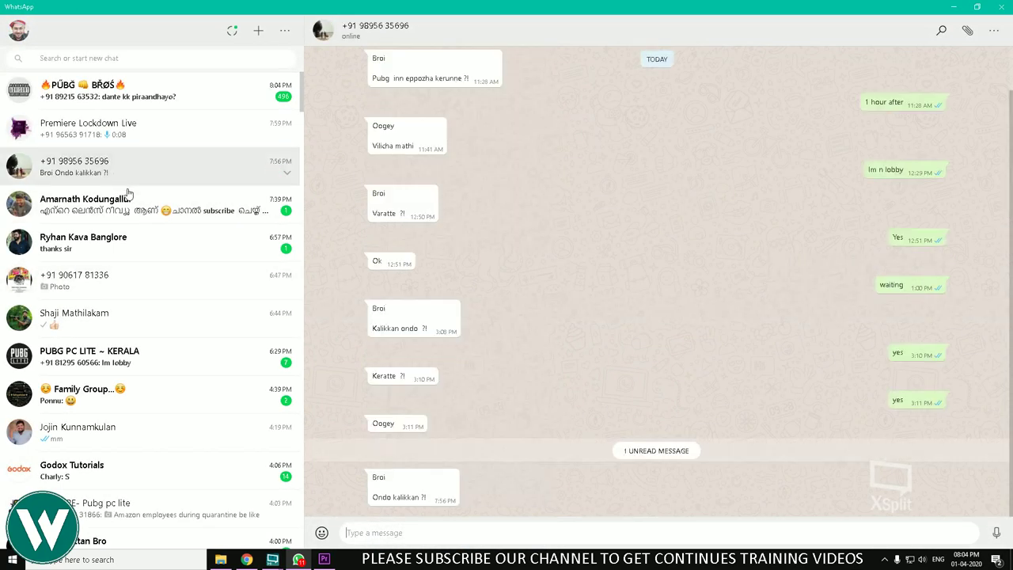
{"action": "left_click", "coordinate": [135, 216]}
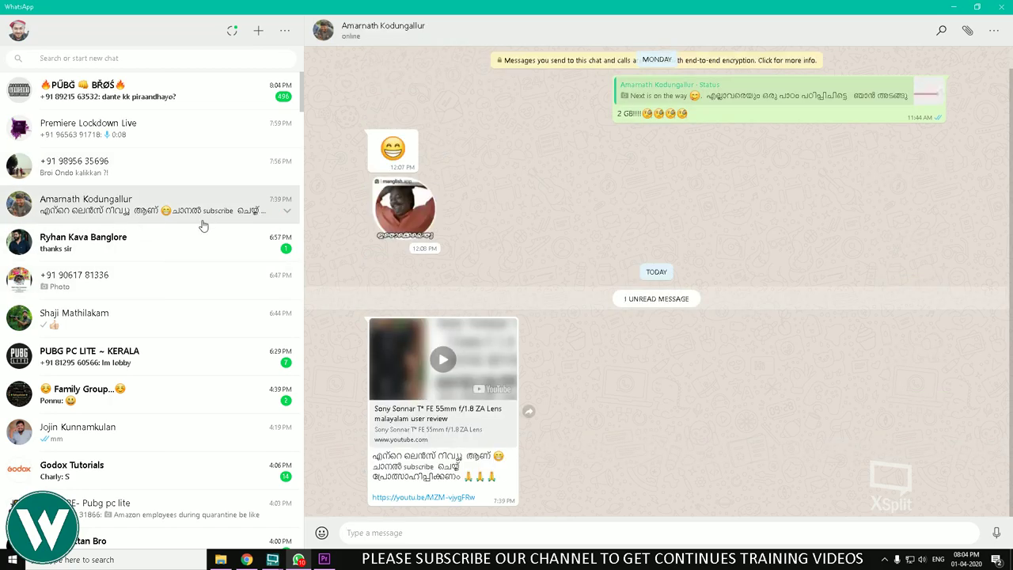
{"action": "left_click", "coordinate": [102, 107]}
Select the Premiere Lockdown Live group so its latest message is marked read
{"action": "left_click", "coordinate": [102, 136]}
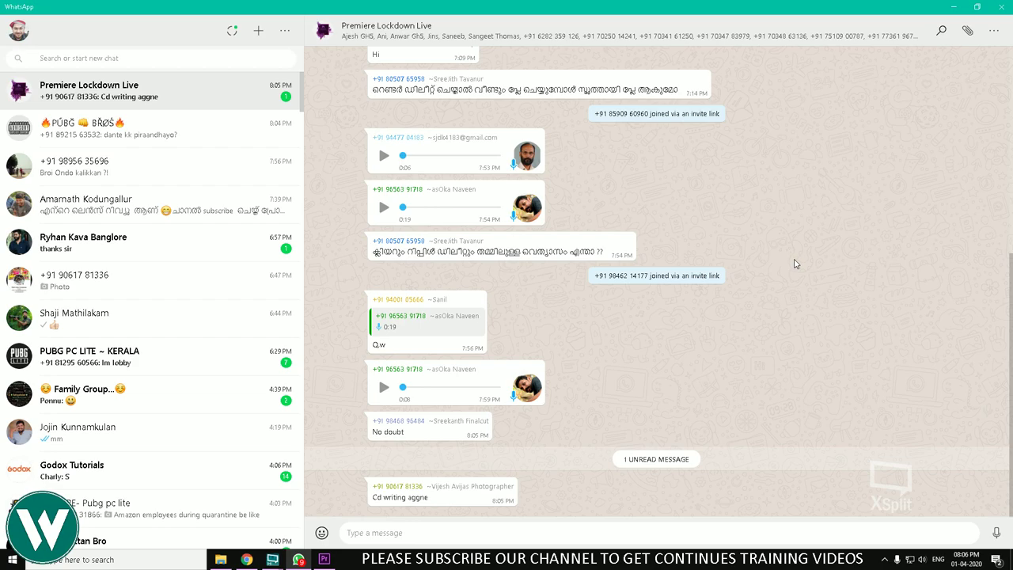
Minimize WhatsApp and glance at Premiere's File > Export submenu without choosing anything
{"action": "left_click", "coordinate": [954, 6]}
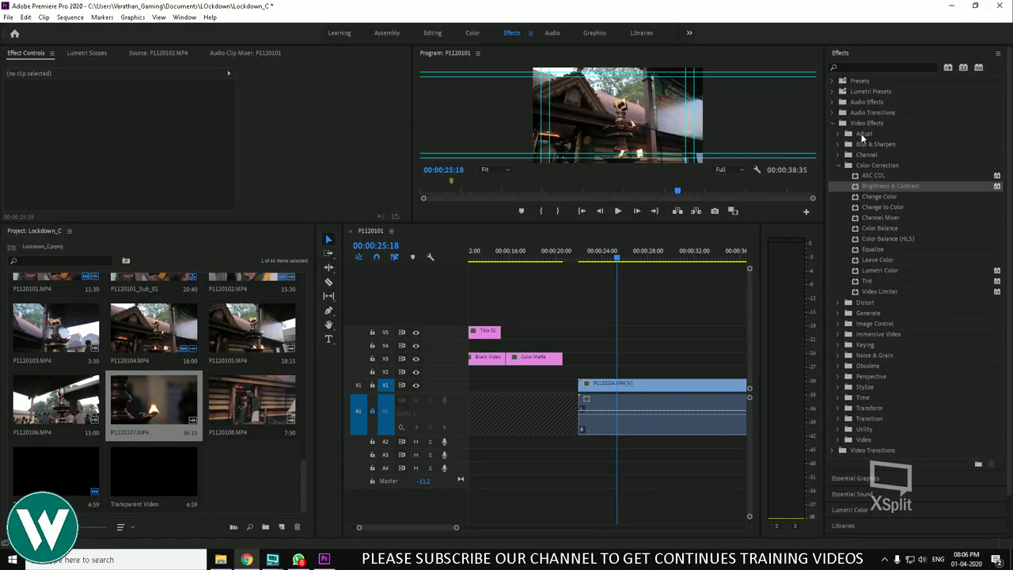
{"action": "left_click", "coordinate": [9, 17]}
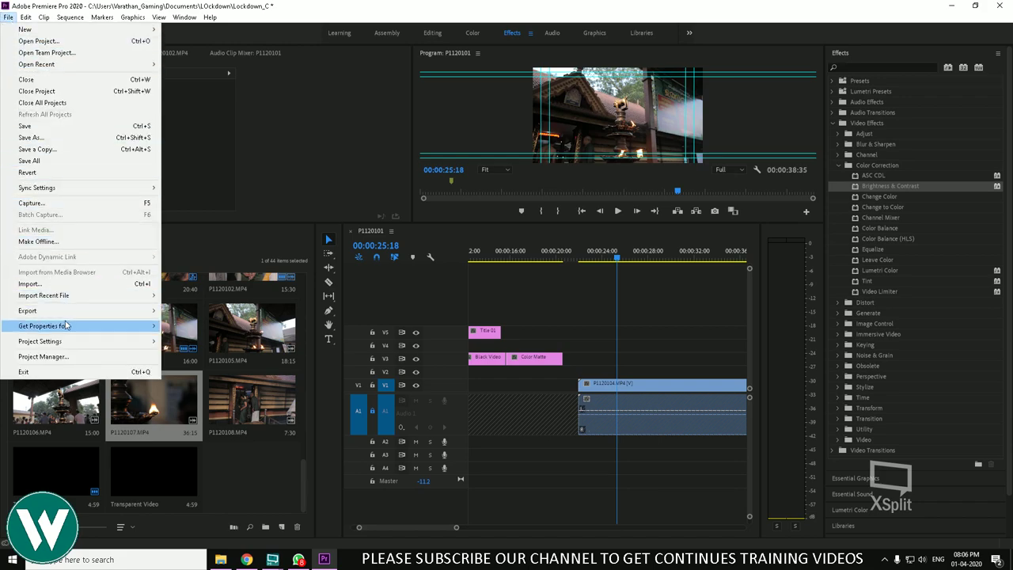
{"action": "mouse_move", "coordinate": [69, 317]}
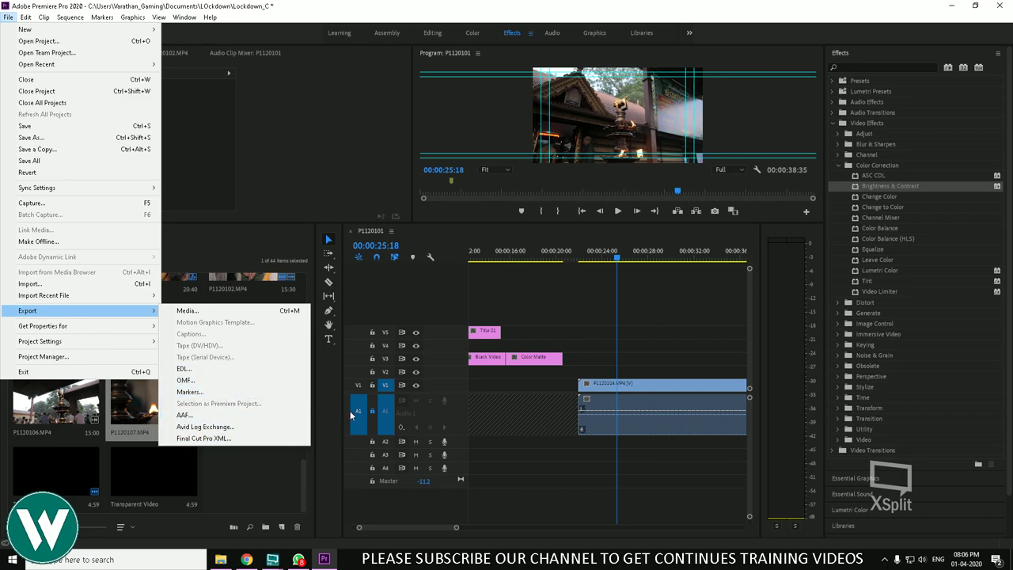
{"action": "left_click", "coordinate": [537, 333]}
Restore WhatsApp from the taskbar to read the group's newest replies
{"action": "left_click", "coordinate": [299, 559]}
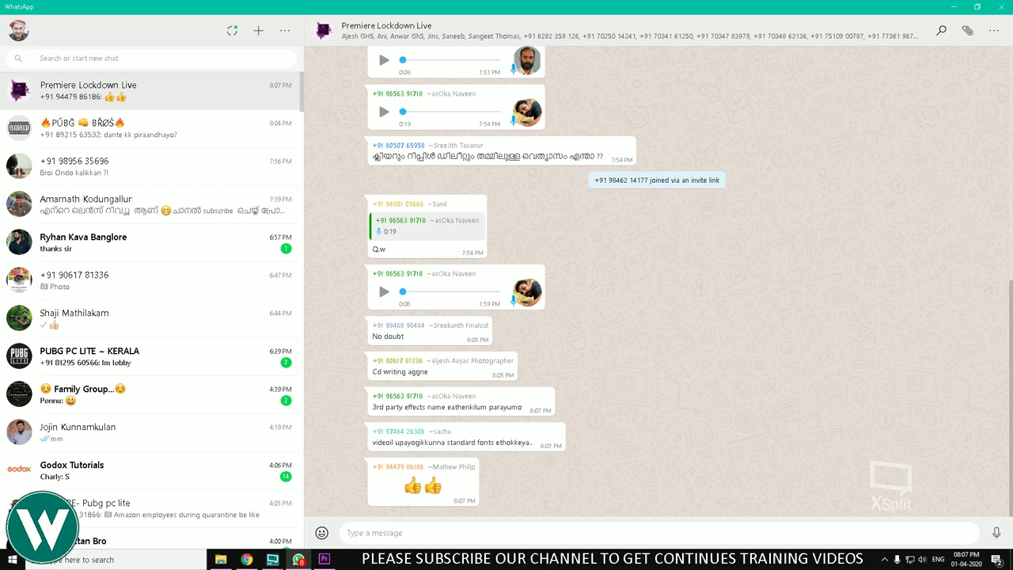
Copy the Premiere Lockdown Live invite link from Group info's Invite via link page
{"action": "left_click", "coordinate": [791, 32]}
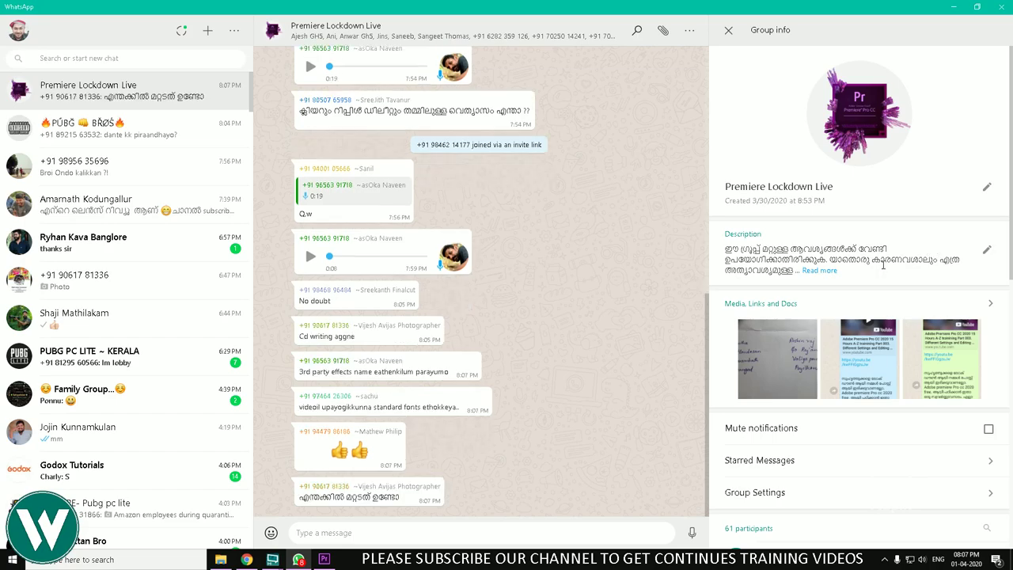
{"action": "scroll", "coordinate": [800, 314], "scroll_direction": "down", "scroll_amount": 6}
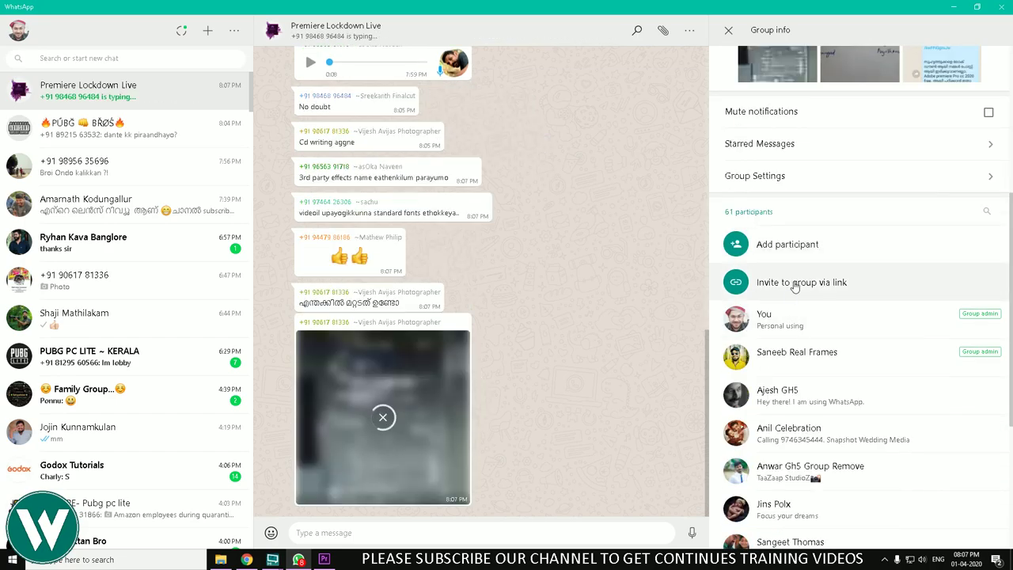
{"action": "left_click", "coordinate": [791, 283]}
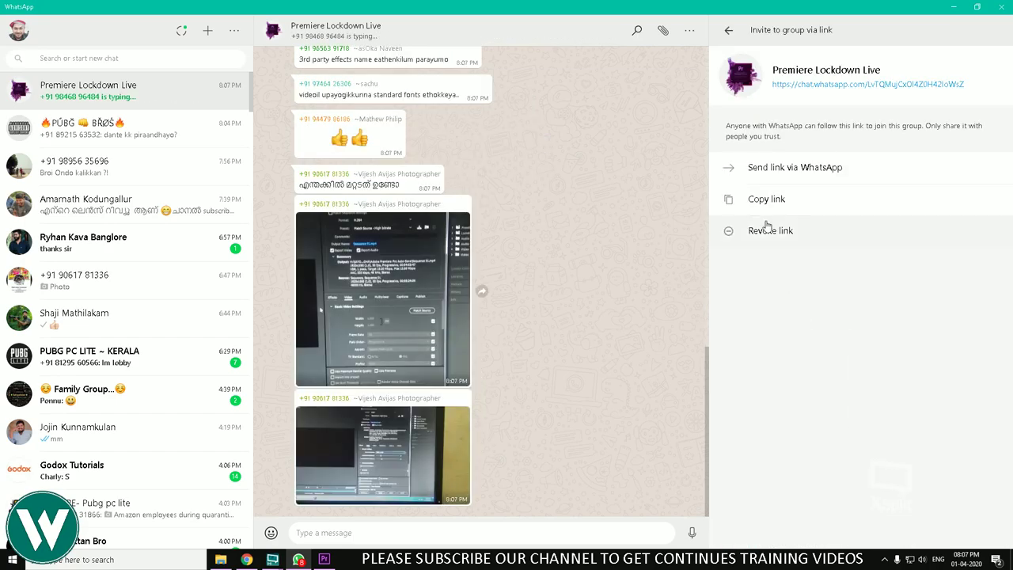
{"action": "left_click", "coordinate": [758, 199]}
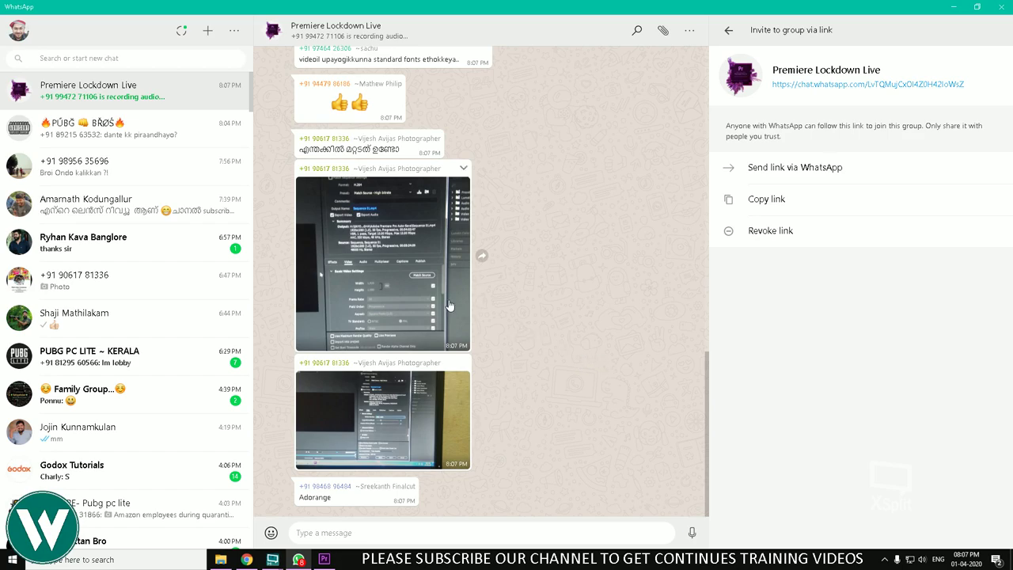
Review the shared export-settings photos full screen, then return to the chat
{"action": "left_click", "coordinate": [415, 296]}
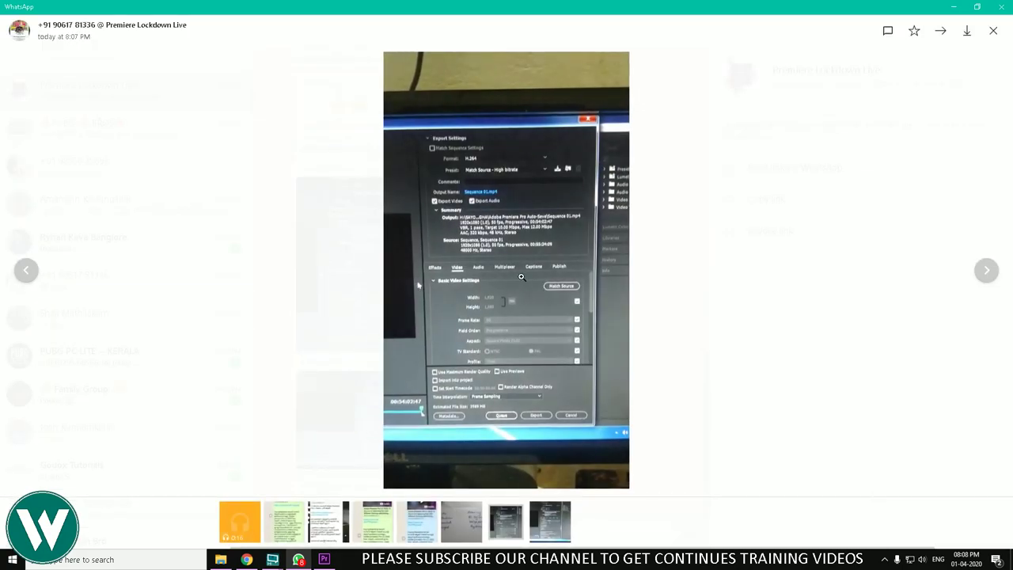
{"action": "left_click", "coordinate": [694, 316]}
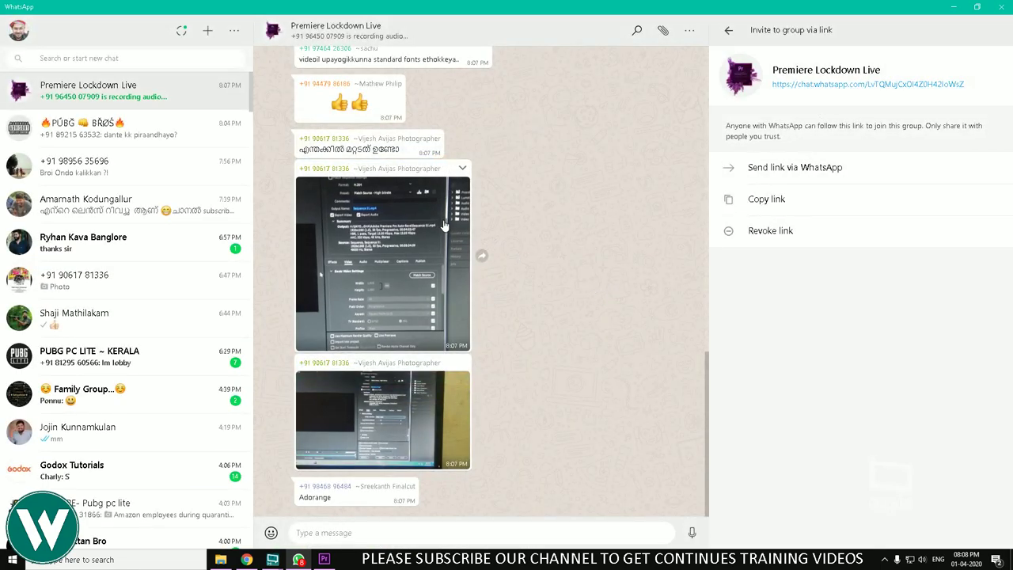
{"action": "scroll", "coordinate": [448, 235], "scroll_direction": "up", "scroll_amount": 1}
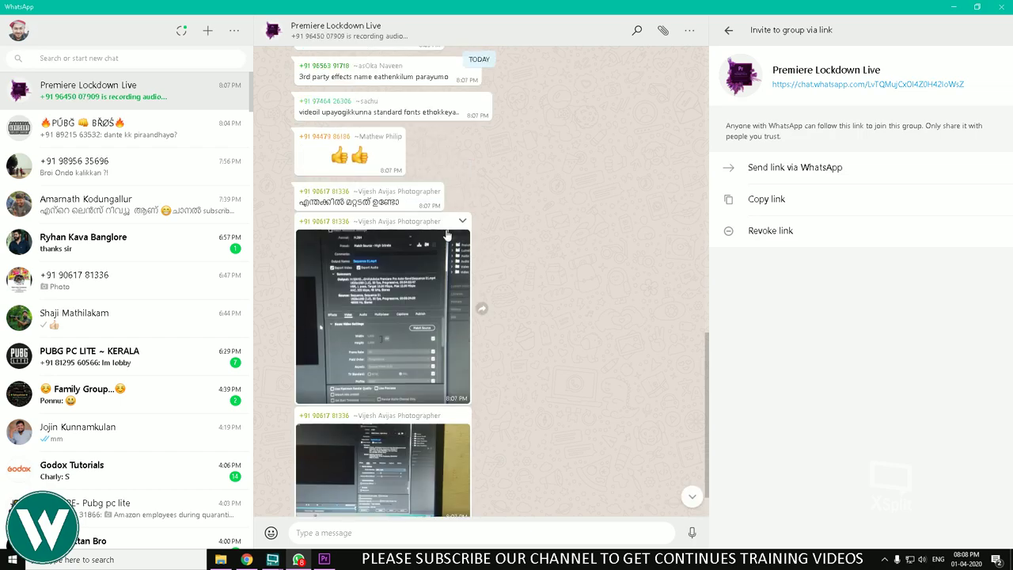
{"action": "scroll", "coordinate": [447, 235], "scroll_direction": "down", "scroll_amount": 1}
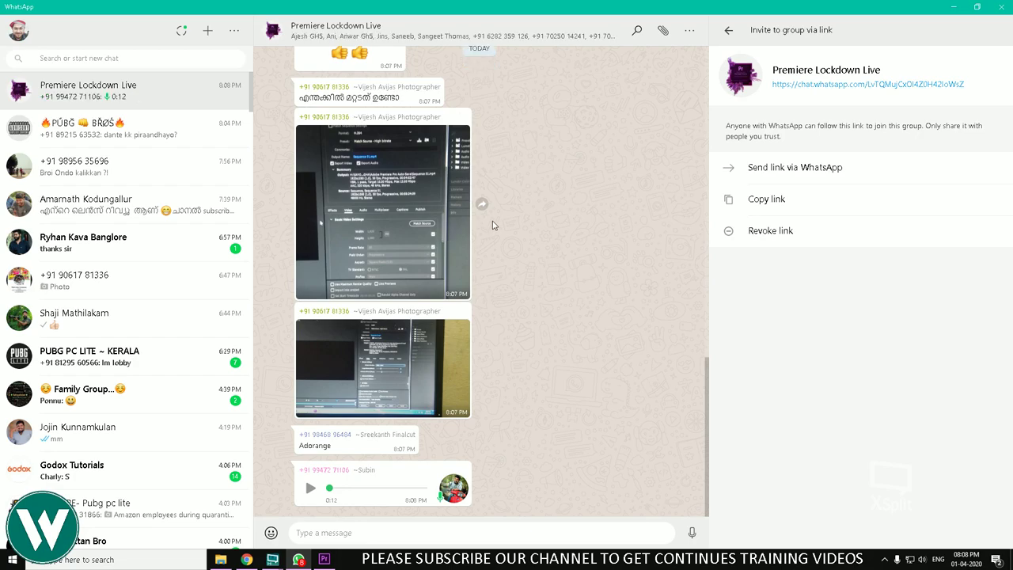
{"action": "left_click", "coordinate": [423, 239]}
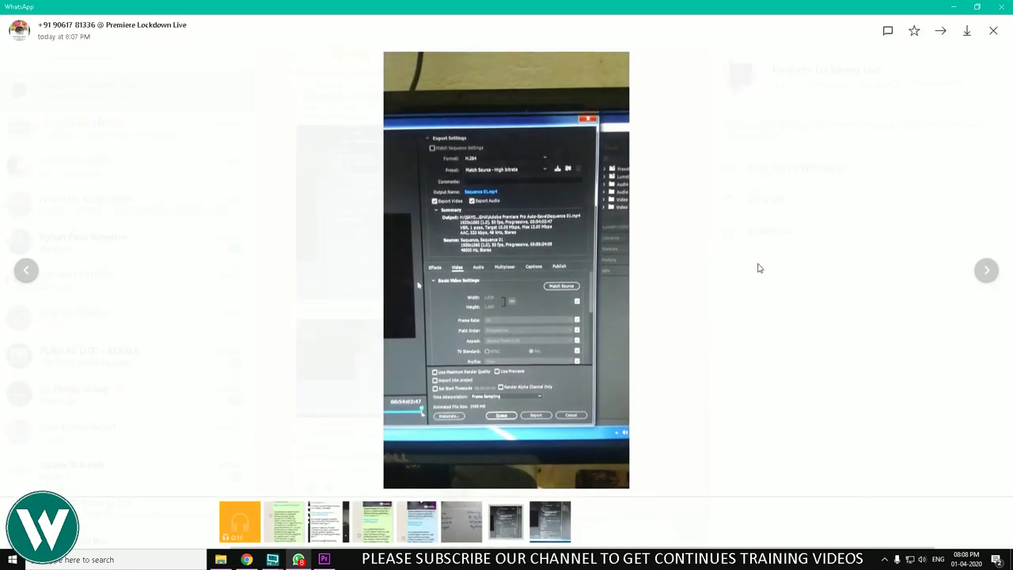
{"action": "left_click", "coordinate": [983, 274]}
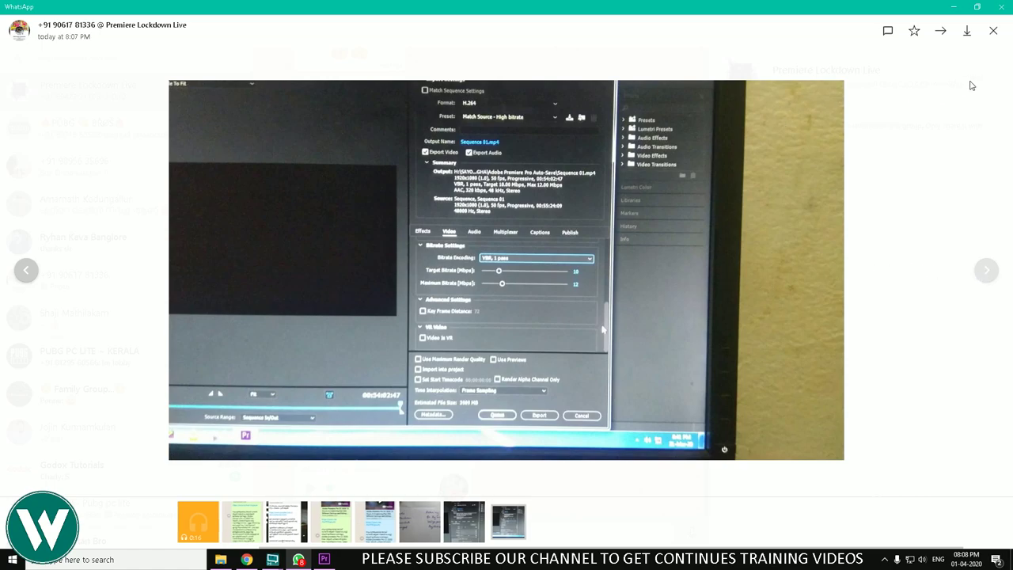
{"action": "left_click", "coordinate": [993, 33]}
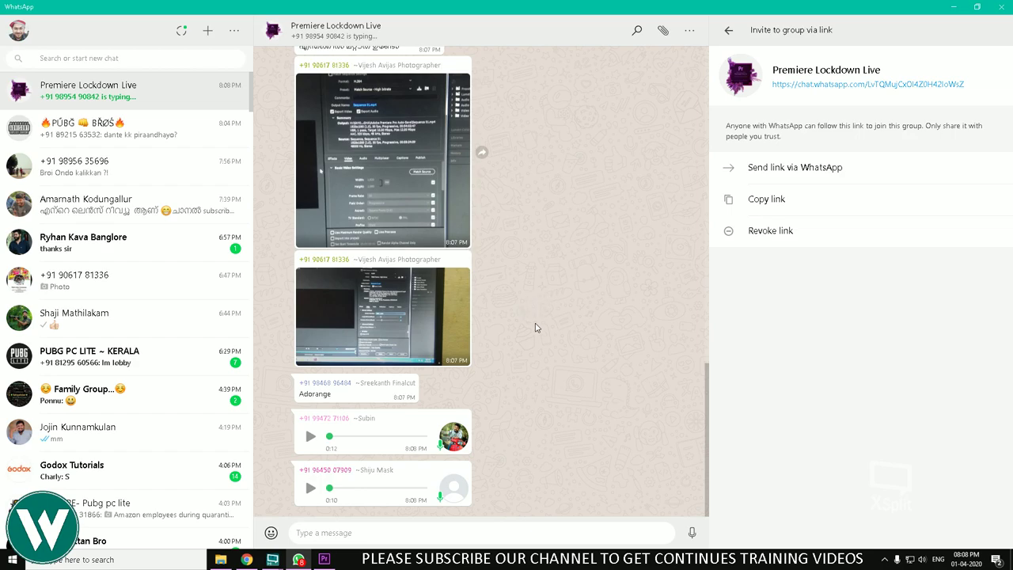
Play the group's two voice messages and show Group info instead of the invite link
{"action": "left_click", "coordinate": [310, 436]}
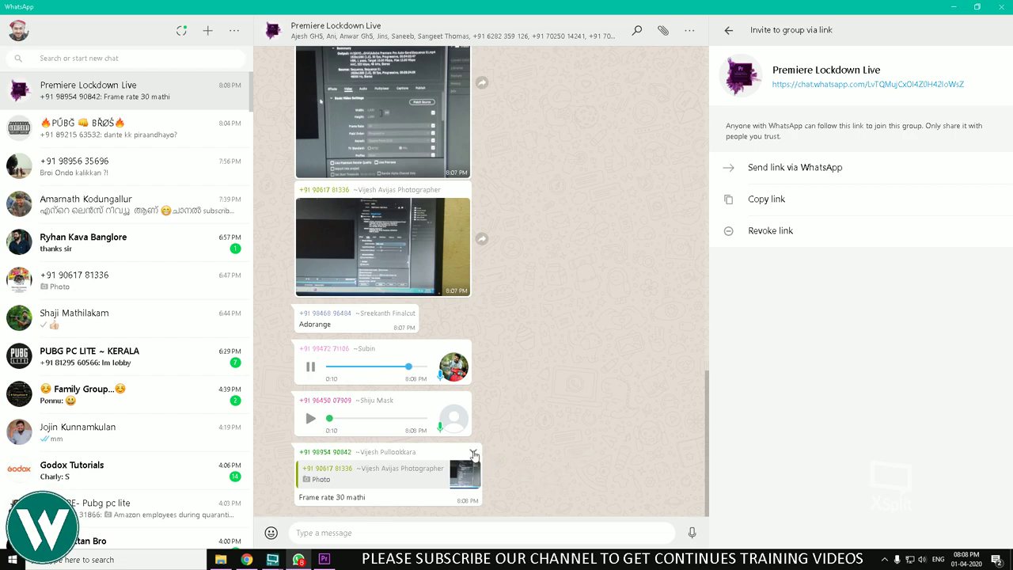
{"action": "left_click", "coordinate": [311, 418]}
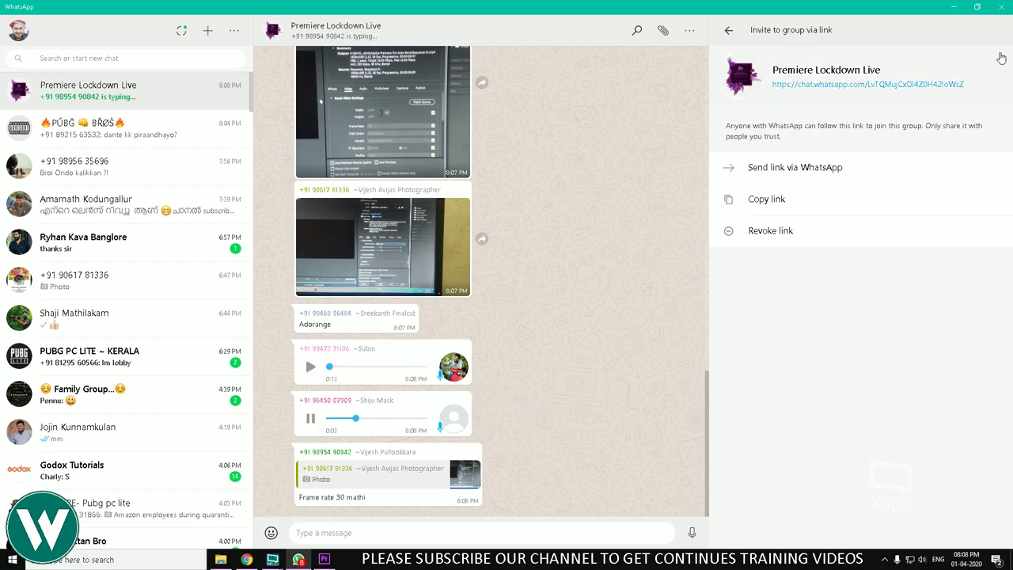
{"action": "left_click", "coordinate": [729, 35]}
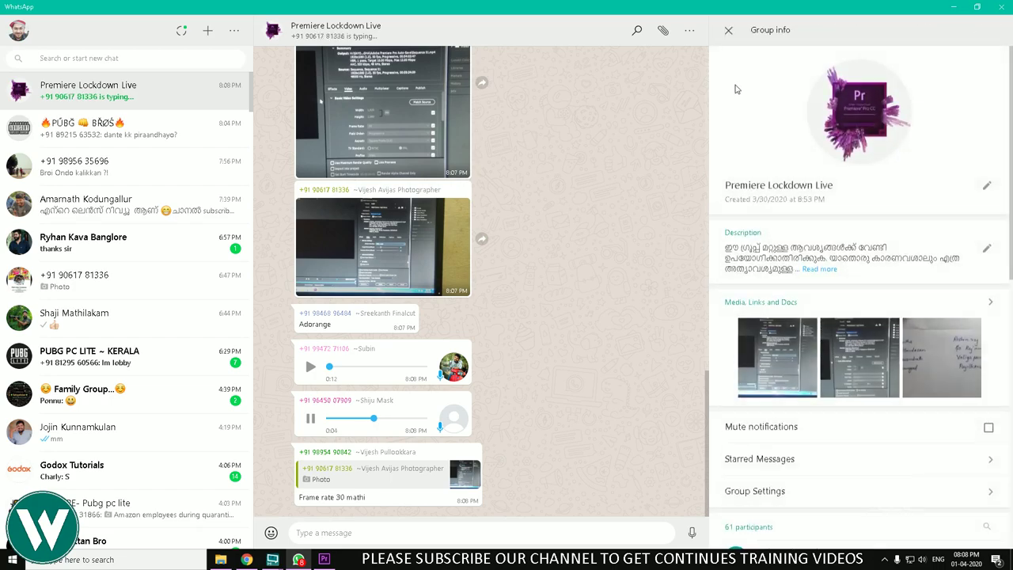
Close Group info to widen the chat, play and pause the second voice note, then play the newest
{"action": "left_click", "coordinate": [726, 32]}
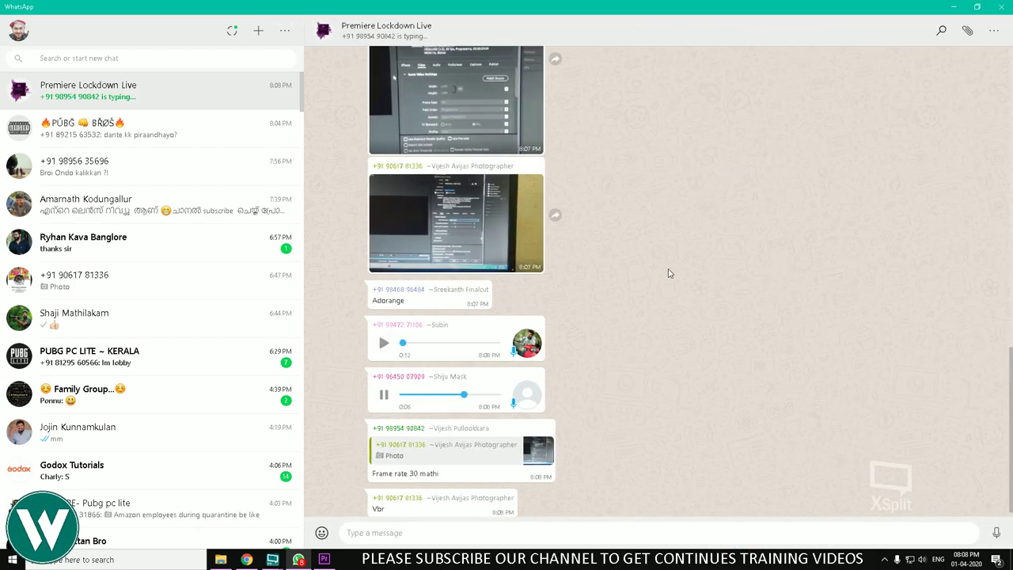
{"action": "scroll", "coordinate": [670, 271], "scroll_direction": "down", "scroll_amount": 1}
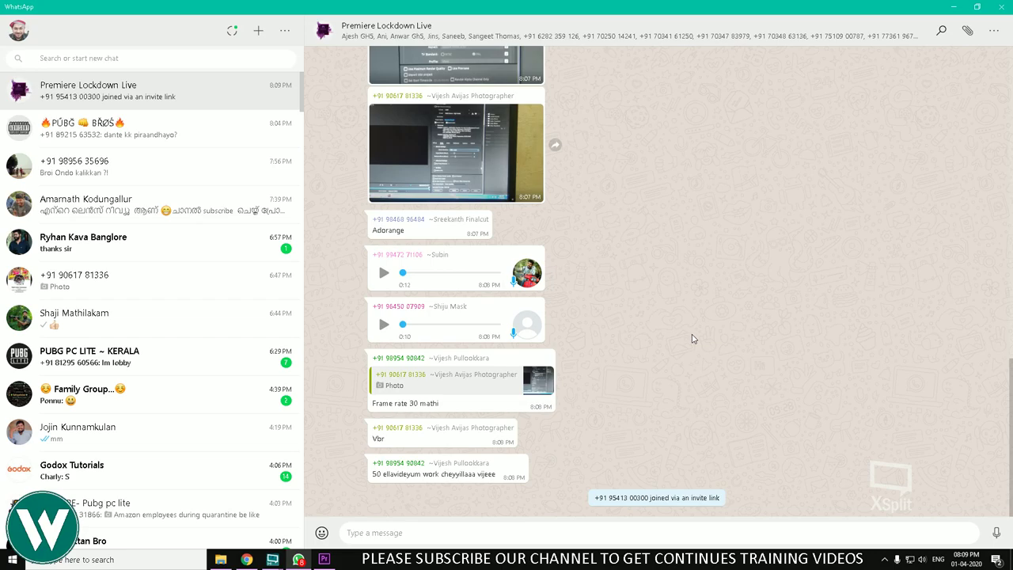
{"action": "left_click", "coordinate": [383, 325]}
{"action": "left_click", "coordinate": [382, 325]}
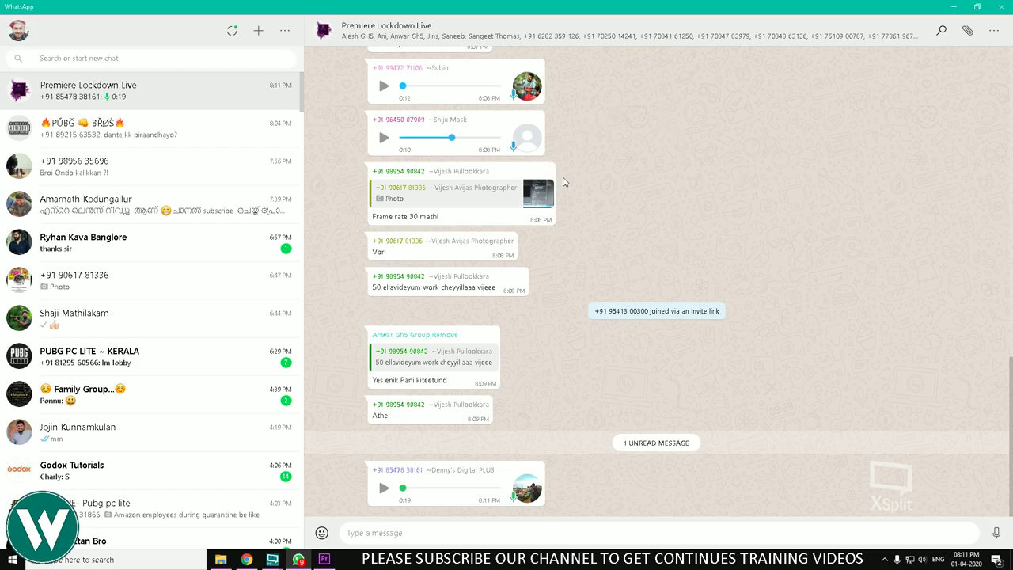
{"action": "left_click", "coordinate": [384, 488]}
Check the clip's interpreted frame rate (59.9401 fps) in Interpret Footage, cancel, and deselect all clips
{"action": "left_click", "coordinate": [953, 6]}
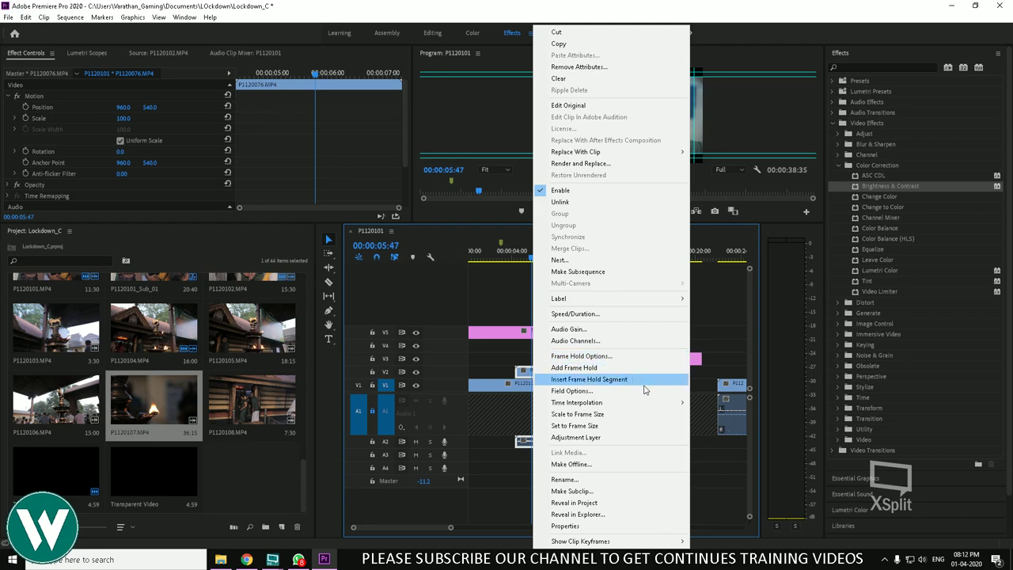
{"action": "mouse_move", "coordinate": [640, 406]}
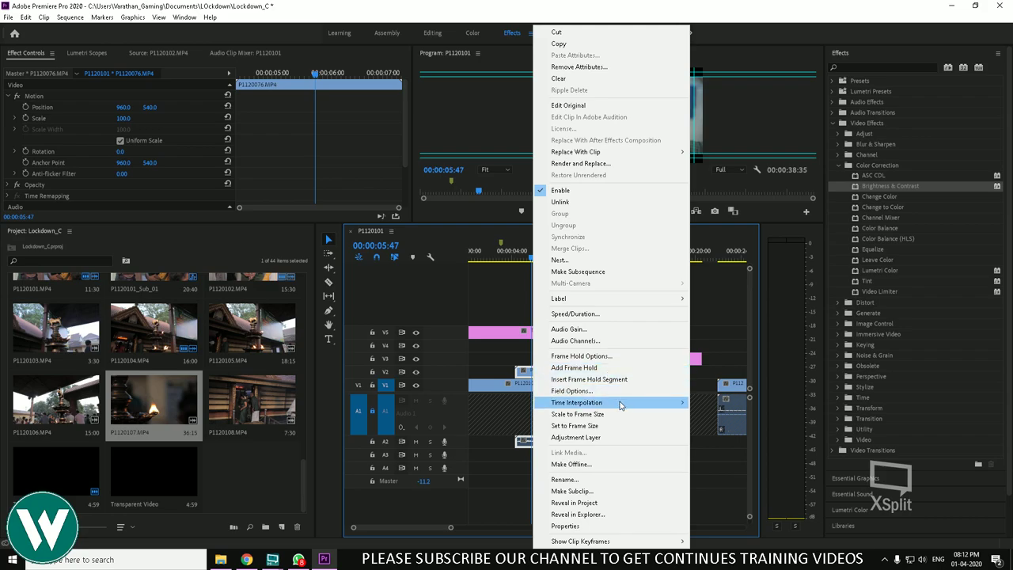
{"action": "left_click", "coordinate": [26, 16]}
{"action": "mouse_move", "coordinate": [43, 16]}
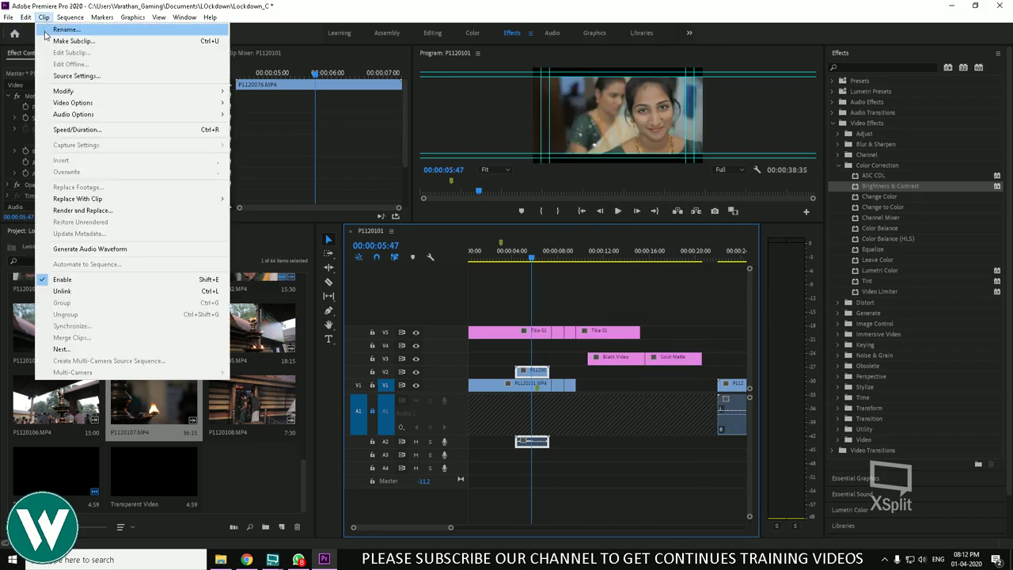
{"action": "mouse_move", "coordinate": [154, 92]}
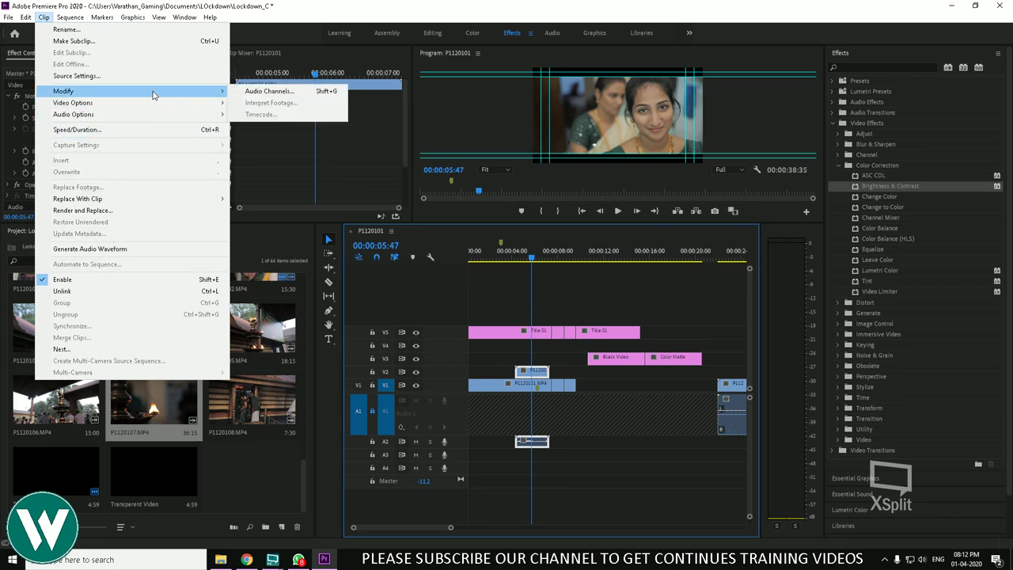
{"action": "left_click", "coordinate": [271, 91]}
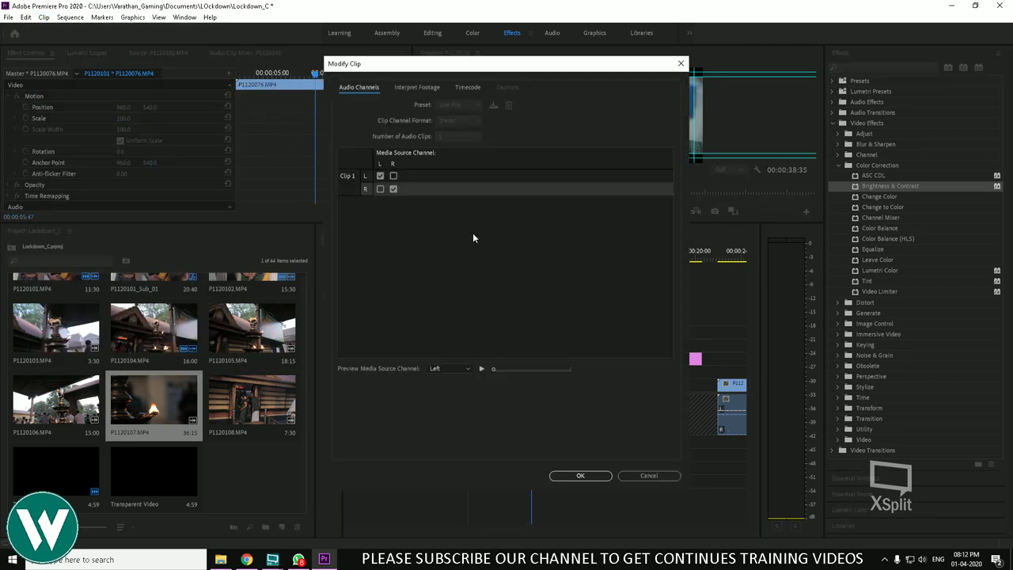
{"action": "left_click", "coordinate": [415, 88]}
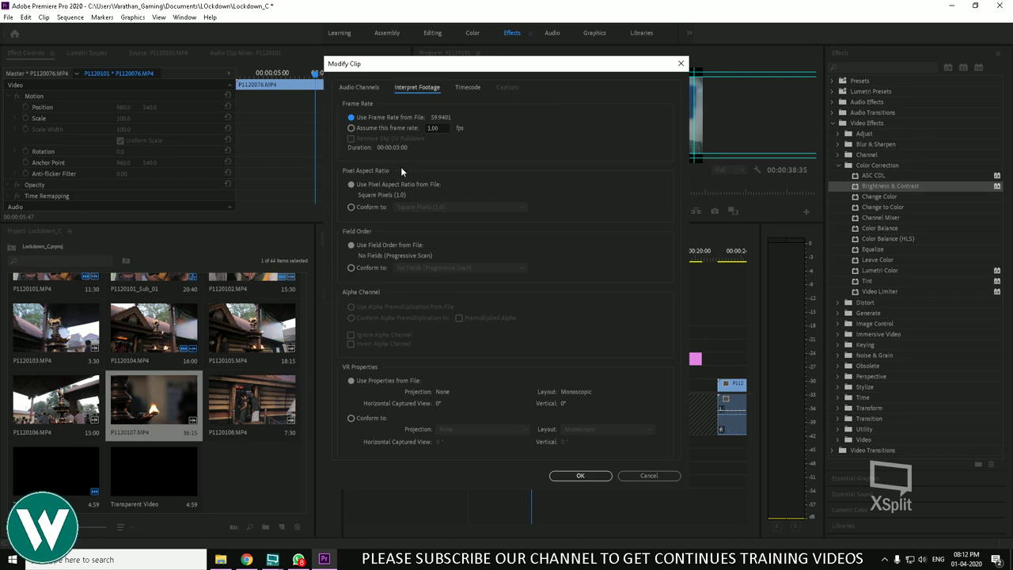
{"action": "left_click", "coordinate": [660, 479]}
{"action": "left_click", "coordinate": [660, 478]}
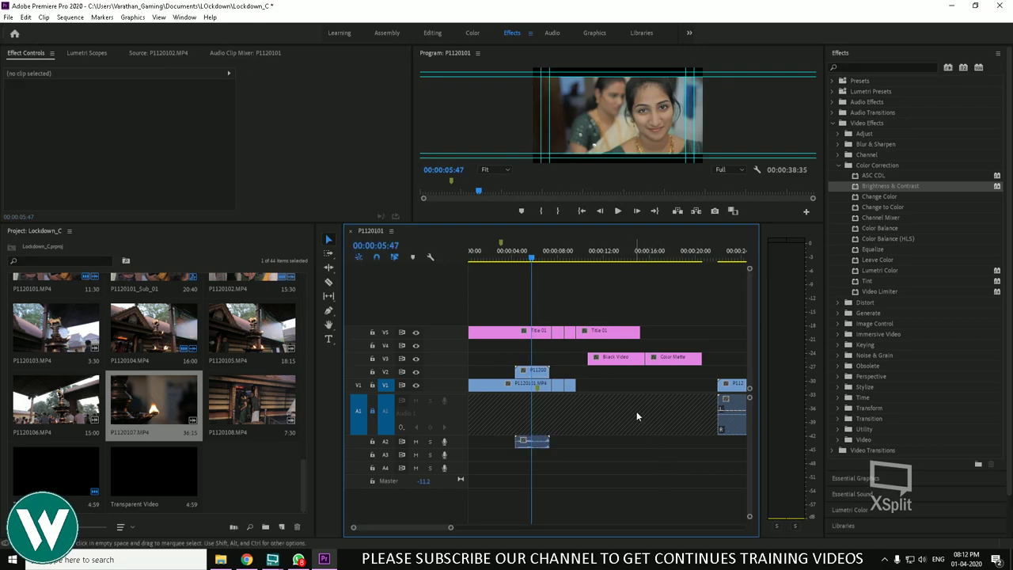
Open the WhatsApp chat from the notification and play the new 0:20 voice message
{"action": "left_click", "coordinate": [299, 560]}
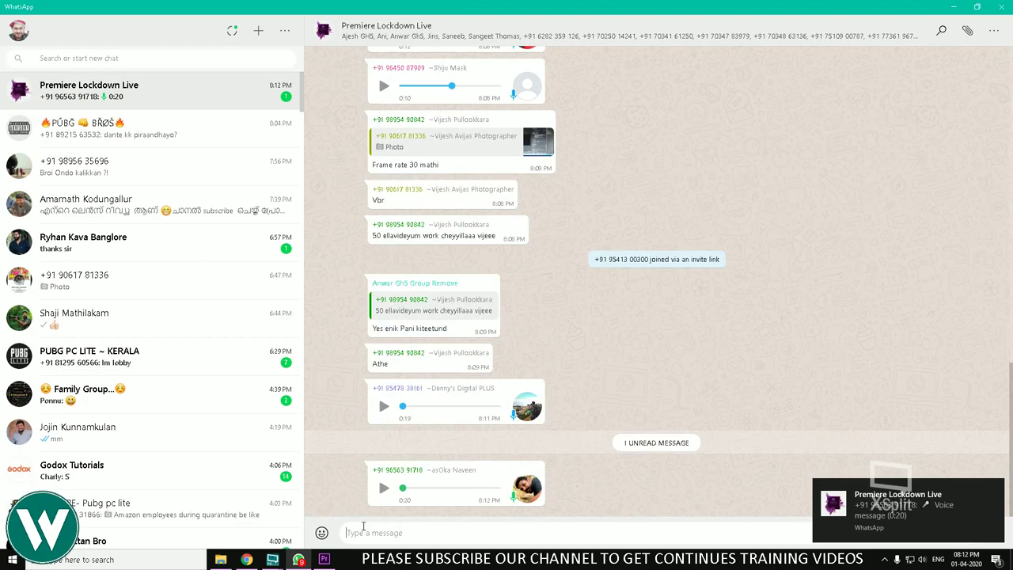
{"action": "left_click", "coordinate": [384, 488]}
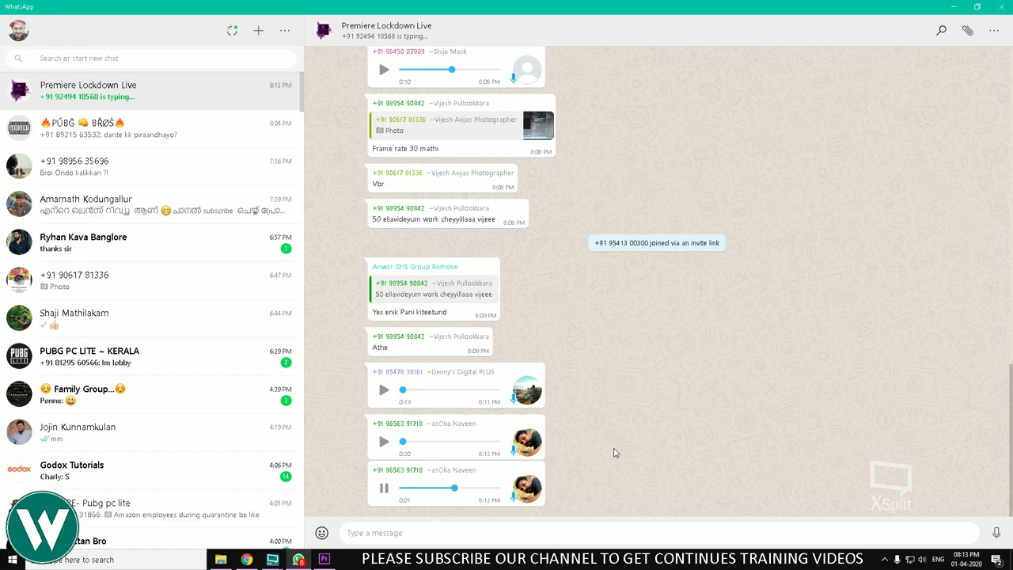
Scrub and play the P1120101 sequence, ending with playback from about 00:00:25 to 00:00:27
{"action": "left_click", "coordinate": [324, 560]}
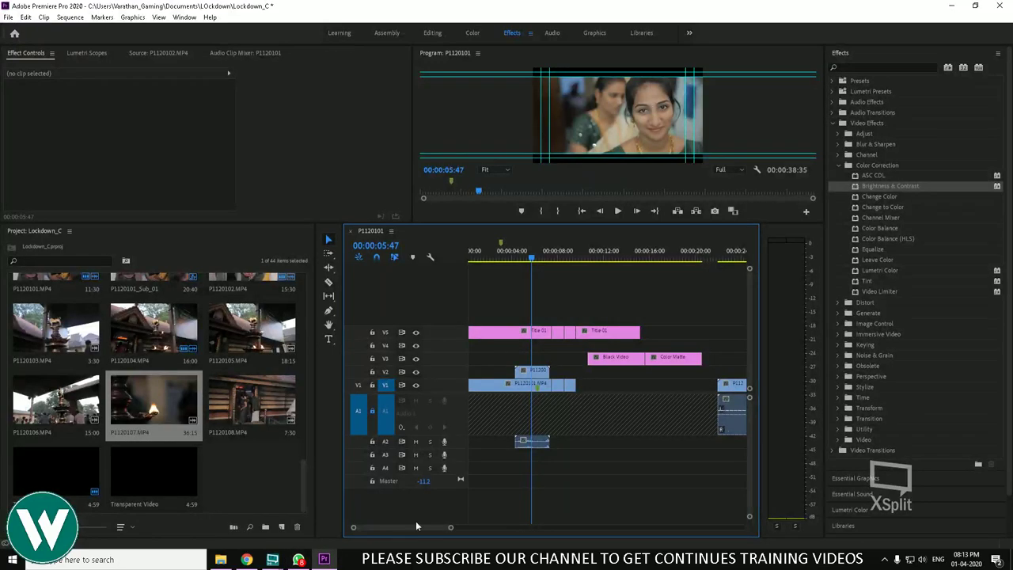
{"action": "left_click_drag", "start_coordinate": [531, 258], "coordinate": [482, 320]}
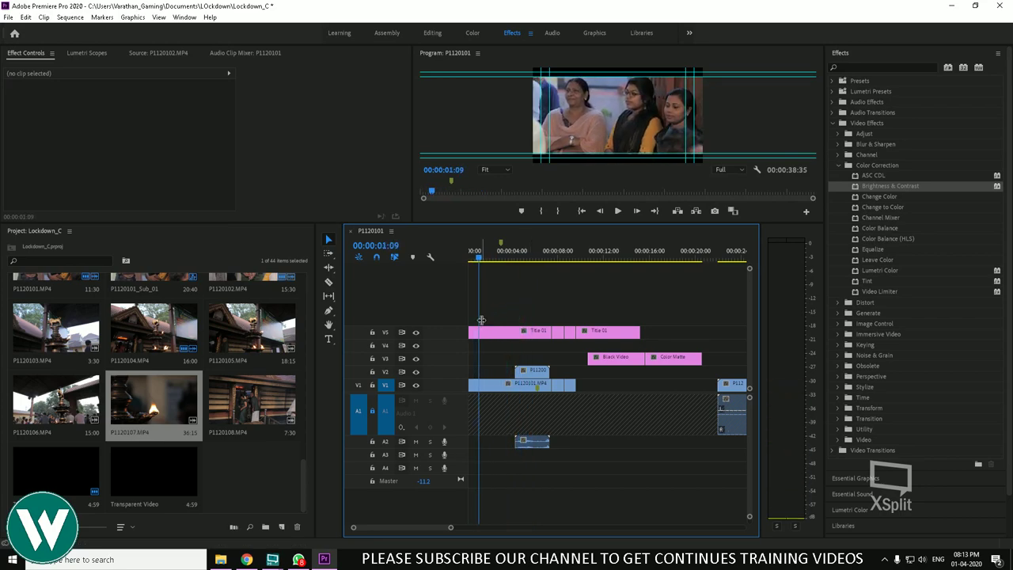
{"action": "key", "text": "space"}
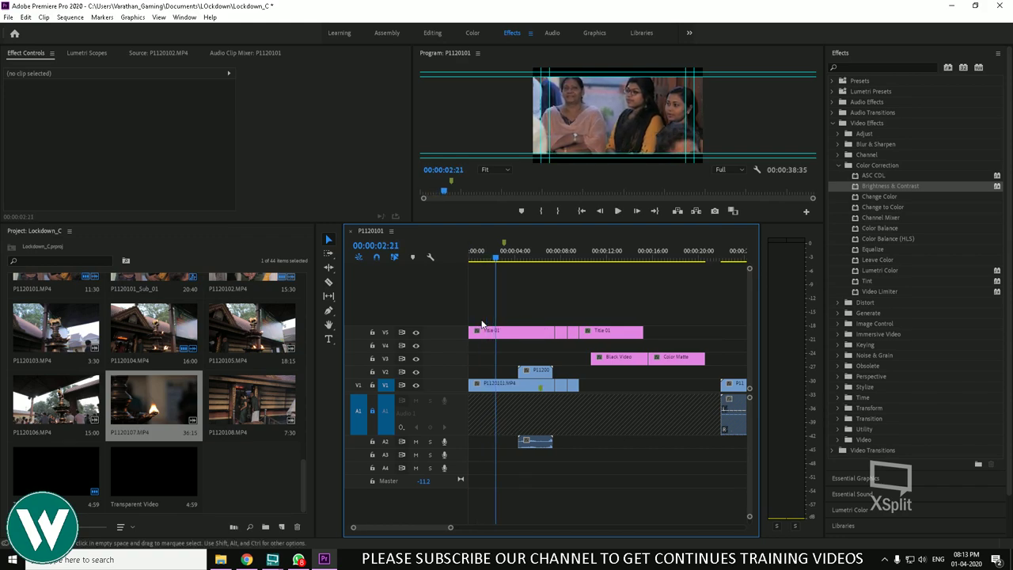
{"action": "left_click", "coordinate": [563, 298]}
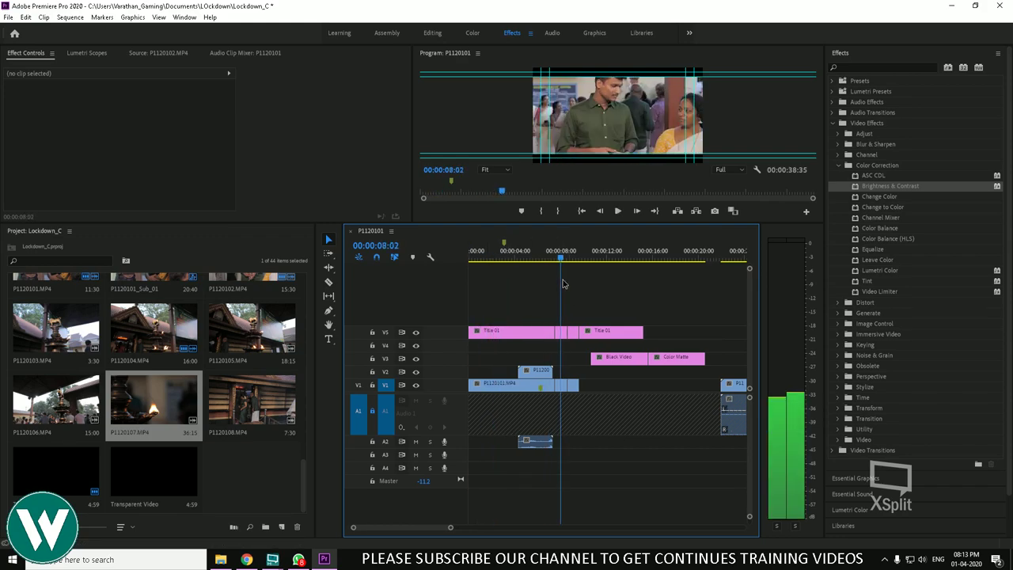
{"action": "left_click", "coordinate": [633, 306]}
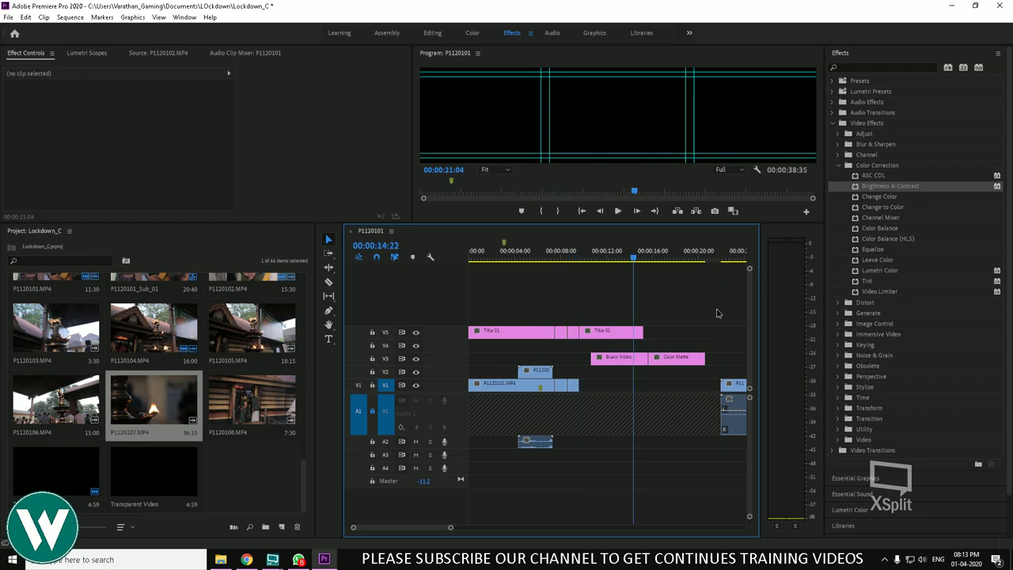
{"action": "scroll", "coordinate": [717, 313], "scroll_direction": "down", "scroll_amount": 10}
{"action": "left_click", "coordinate": [602, 366]}
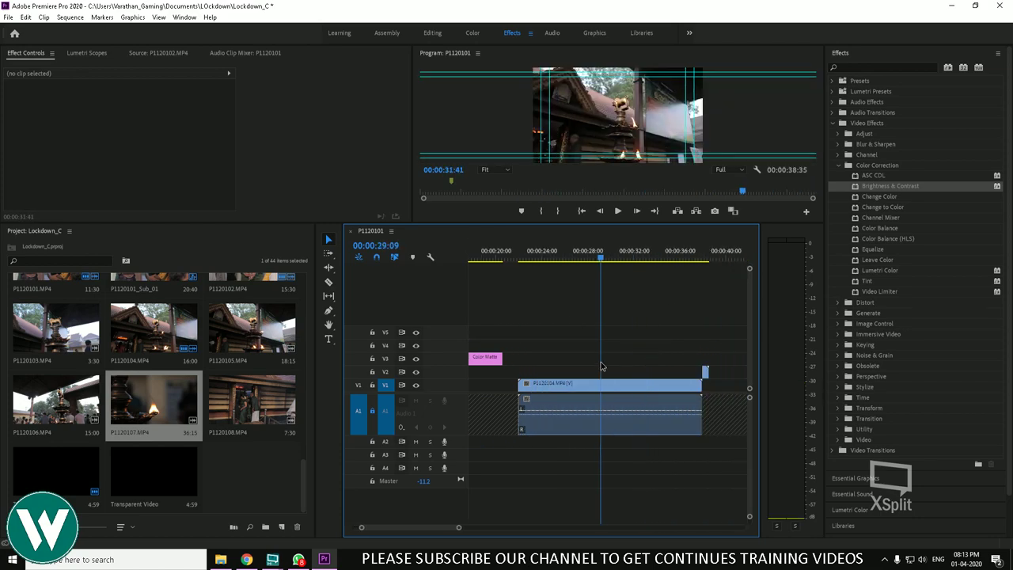
{"action": "left_click", "coordinate": [563, 372]}
{"action": "key", "text": "space"}
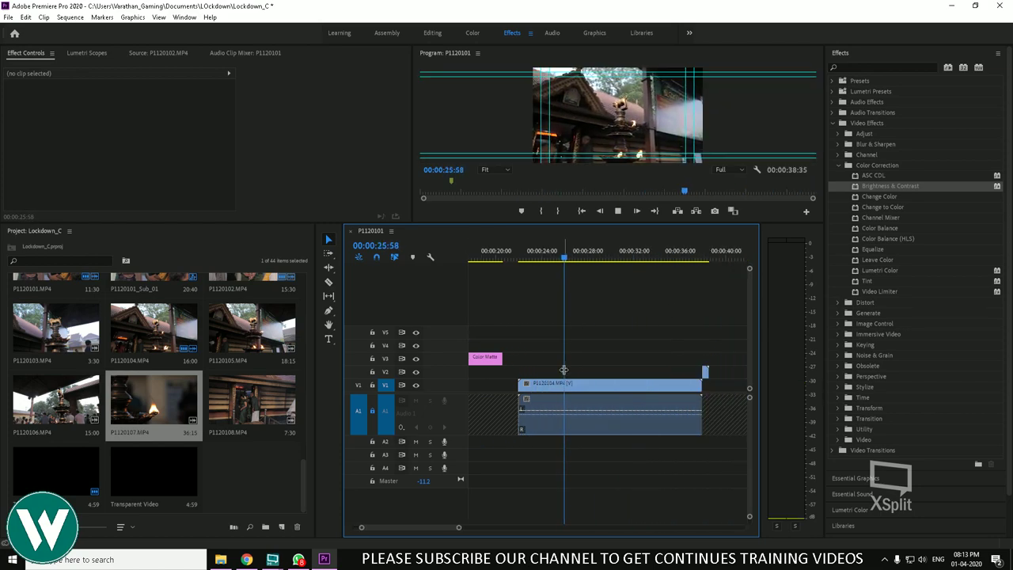
{"action": "key", "text": "space"}
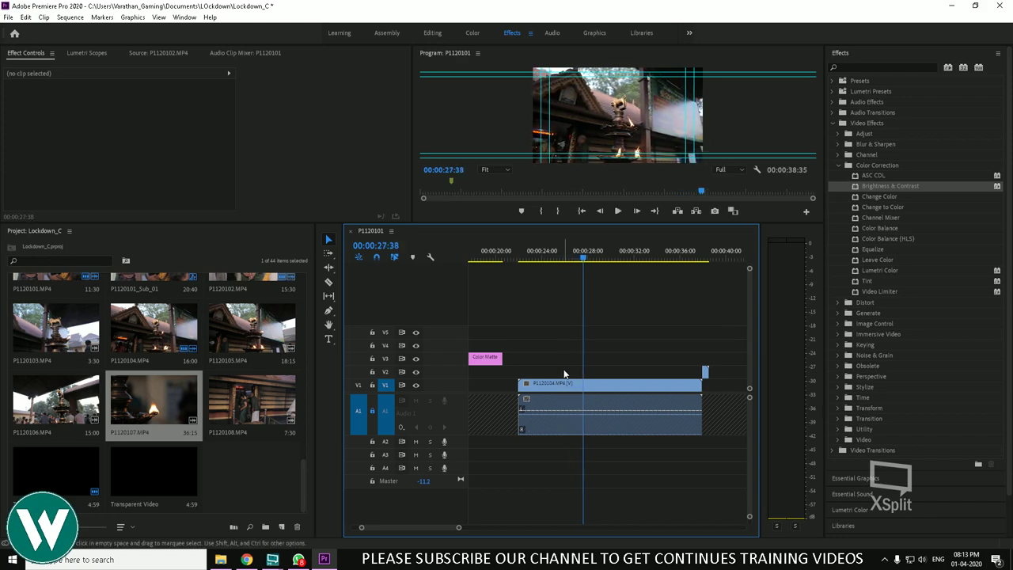
Set the P1120104 temple clip's speed to 200% and preview it
{"action": "left_click", "coordinate": [574, 386]}
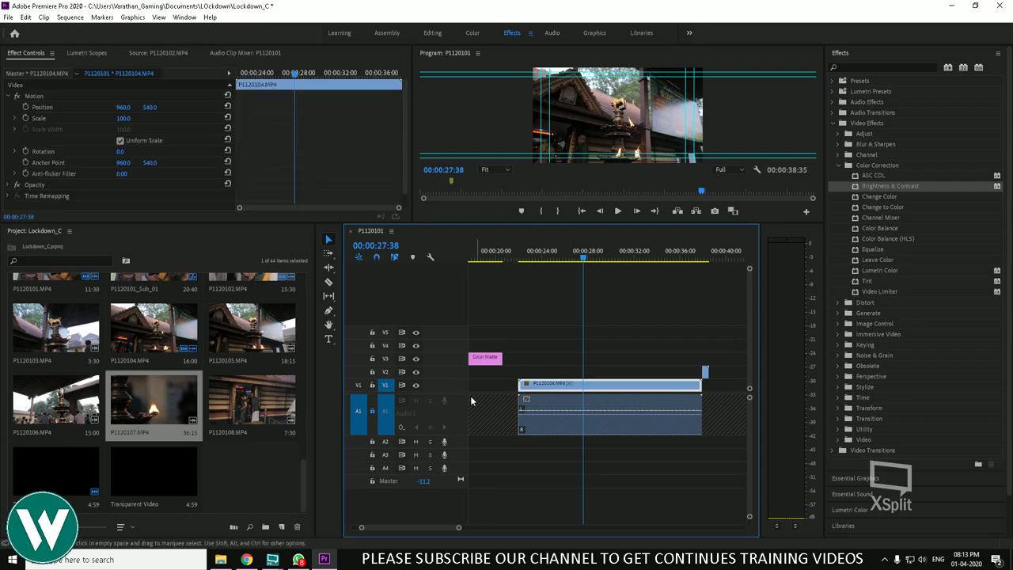
{"action": "right_click", "coordinate": [547, 387]}
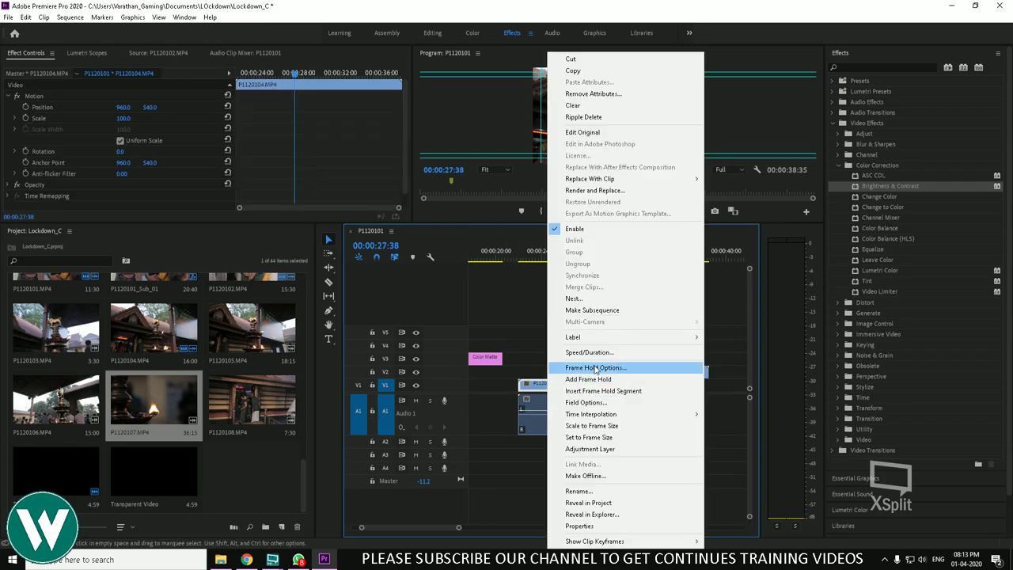
{"action": "left_click", "coordinate": [637, 352]}
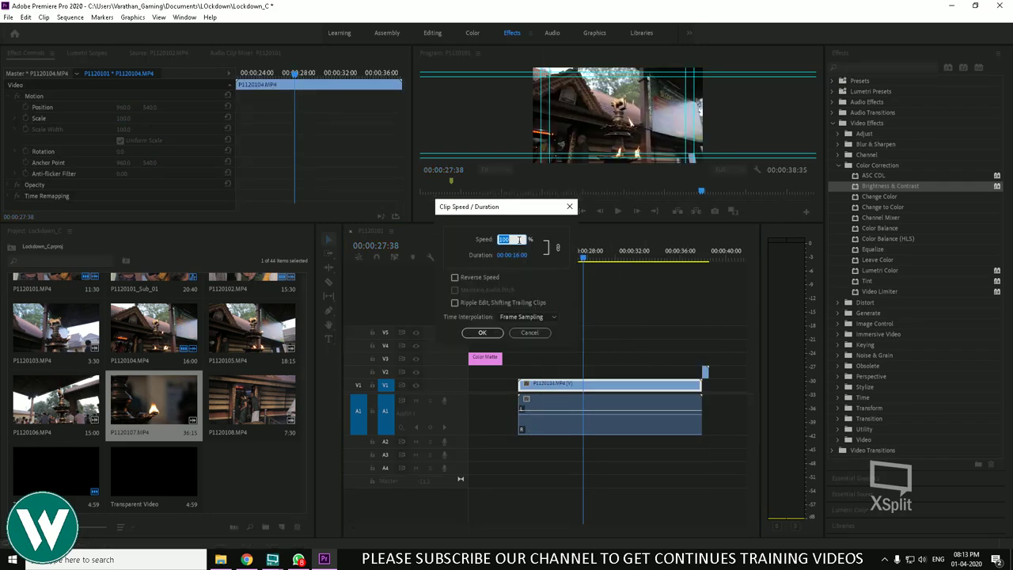
{"action": "type", "text": "200"}
{"action": "key", "text": "Return"}
{"action": "left_click", "coordinate": [519, 261]}
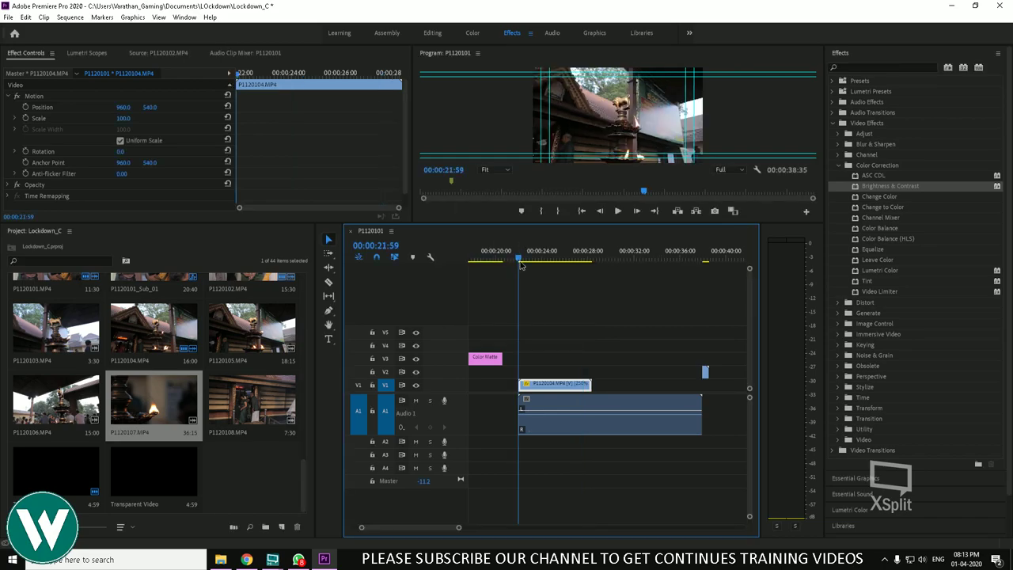
{"action": "key", "text": "space"}
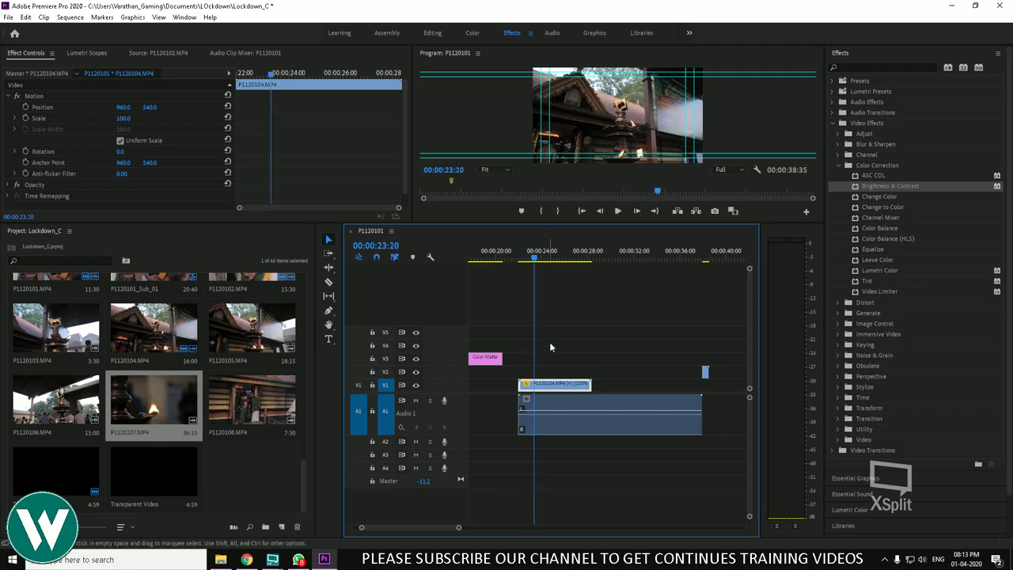
Raise the clip's speed to 400% and play it back
{"action": "right_click", "coordinate": [564, 384]}
{"action": "left_click", "coordinate": [617, 353]}
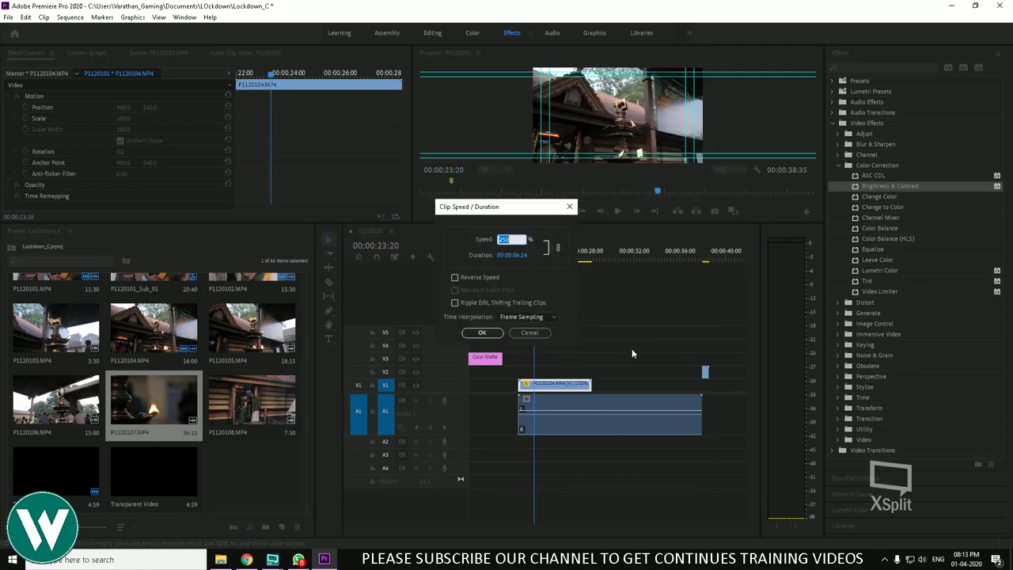
{"action": "type", "text": "400"}
{"action": "key", "text": "Return"}
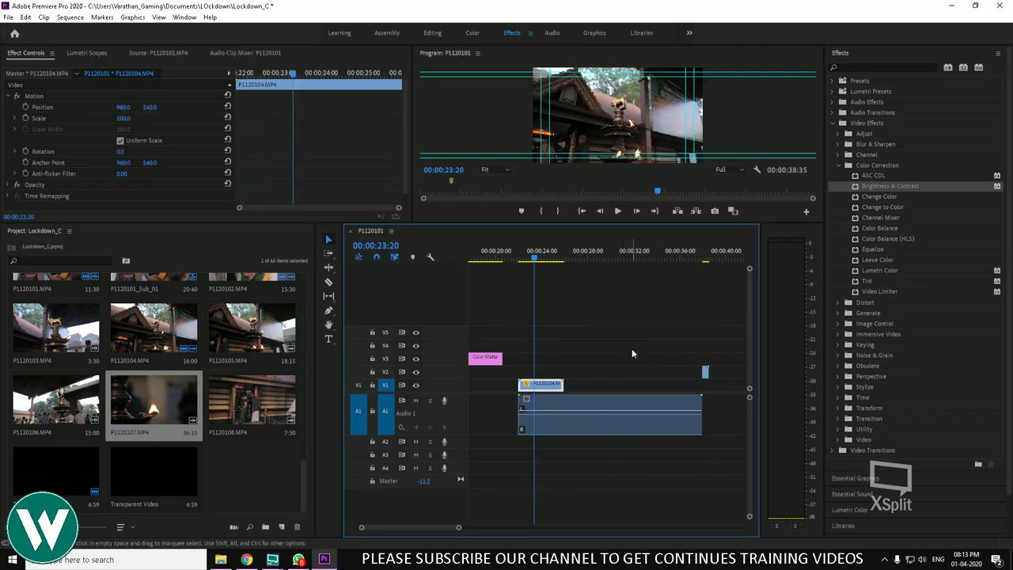
{"action": "left_click", "coordinate": [528, 260]}
{"action": "key", "text": "space"}
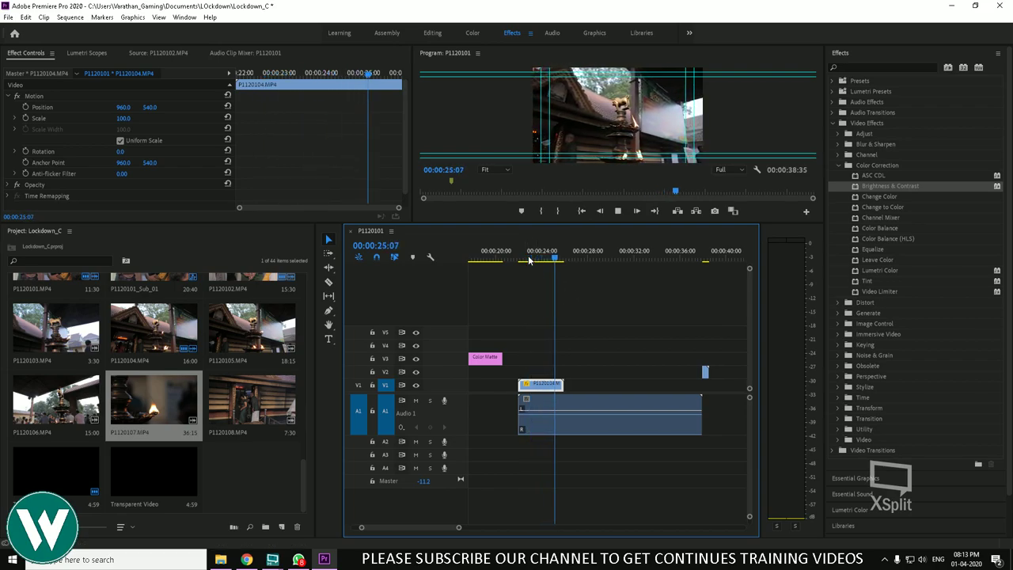
{"action": "left_click", "coordinate": [517, 259]}
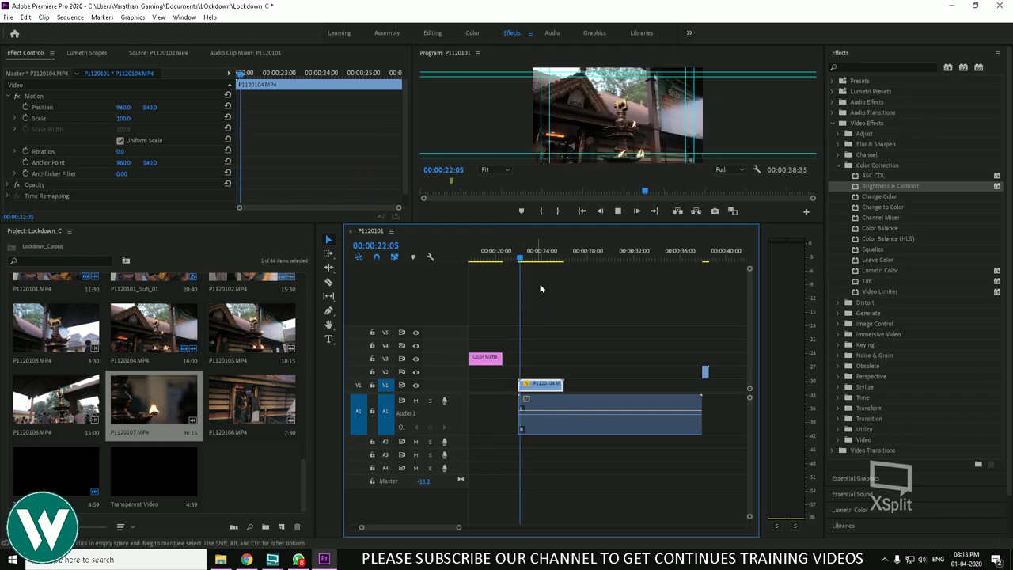
Delete only the clip's A1 audio, keeping the video on V1, and play back to check
{"action": "left_click", "coordinate": [577, 409]}
{"action": "key", "text": "Delete"}
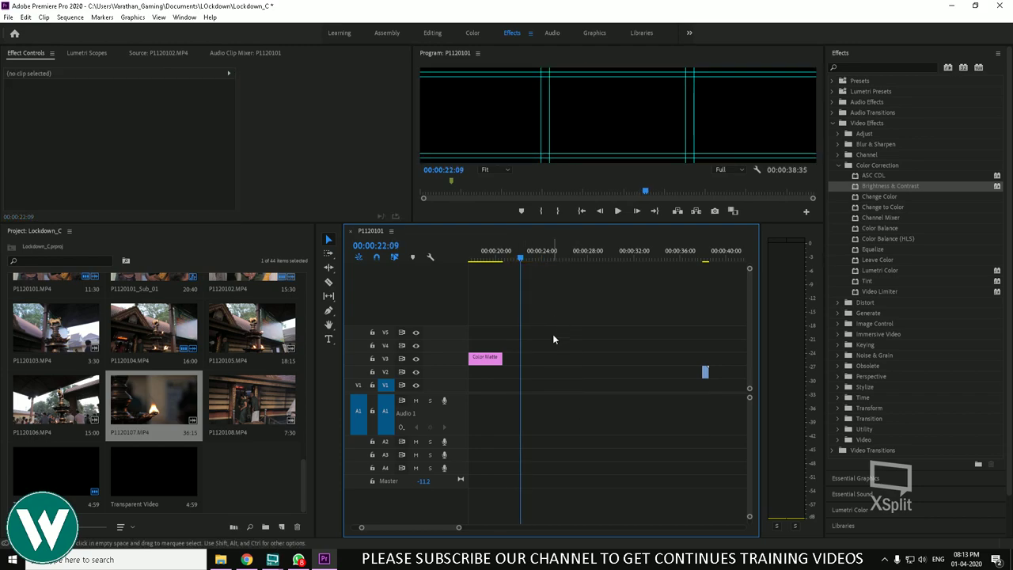
{"action": "key", "text": "ctrl+z"}
{"action": "left_click", "coordinate": [587, 430]}
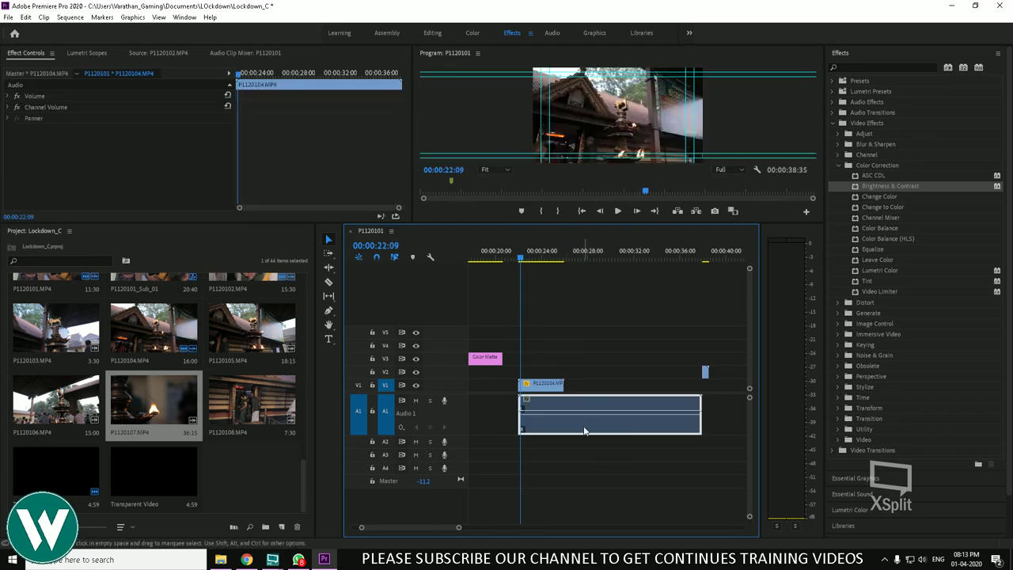
{"action": "key", "text": "Delete"}
{"action": "left_click", "coordinate": [523, 261]}
{"action": "key", "text": "space"}
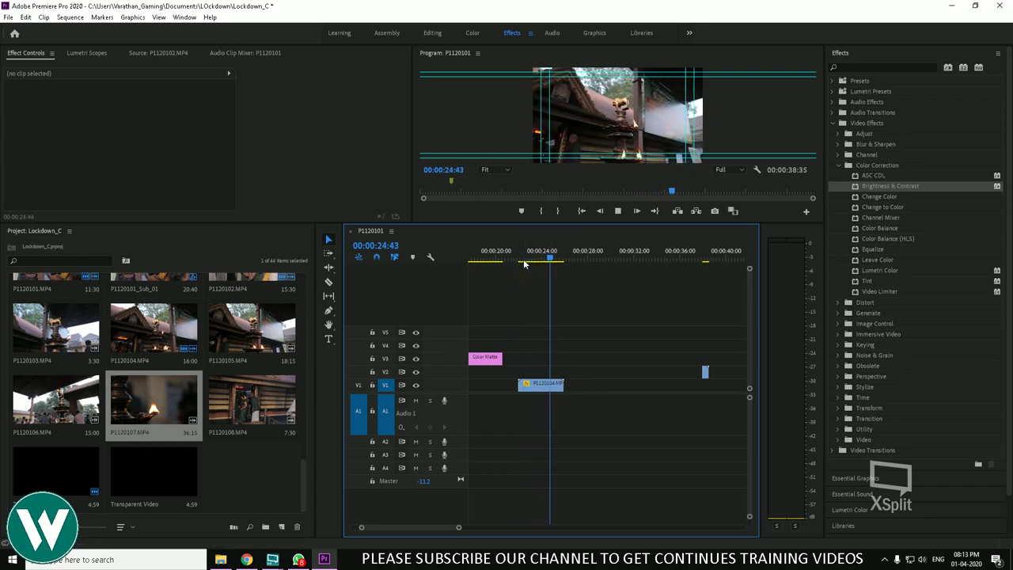
{"action": "key", "text": "space"}
{"action": "right_click", "coordinate": [557, 390]}
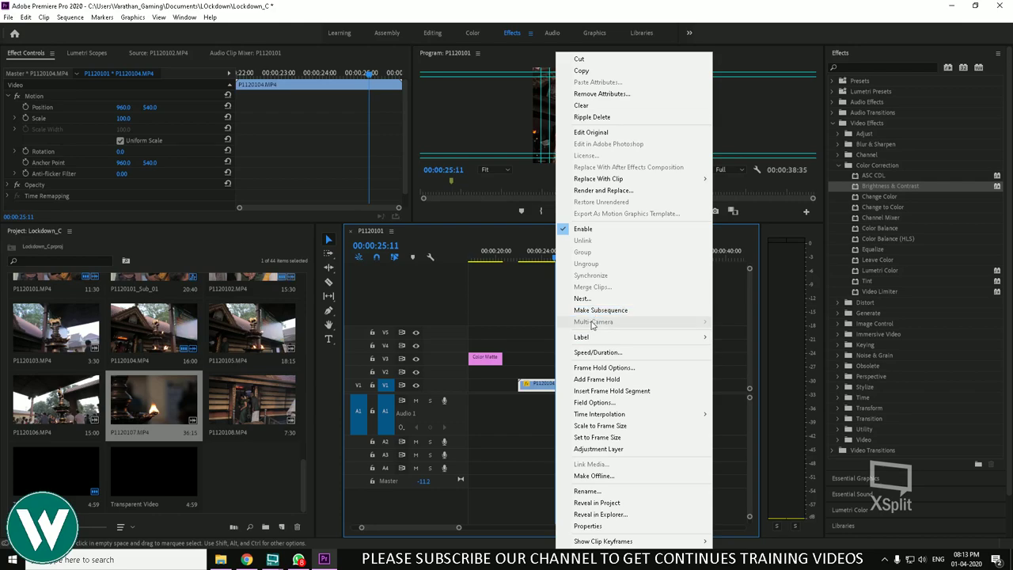
Nest the clip as Nested Sequence 01 and apply Warp Stabilizer to it via an effects search for 'WAR'
{"action": "left_click", "coordinate": [574, 298]}
{"action": "left_click", "coordinate": [482, 289]}
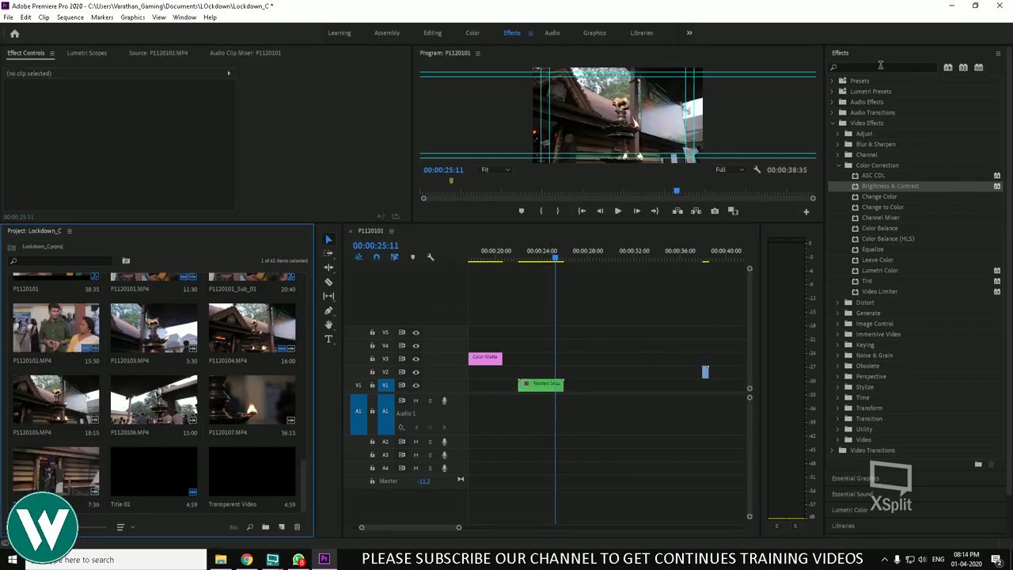
{"action": "left_click", "coordinate": [880, 66]}
{"action": "type", "text": "WARP"}
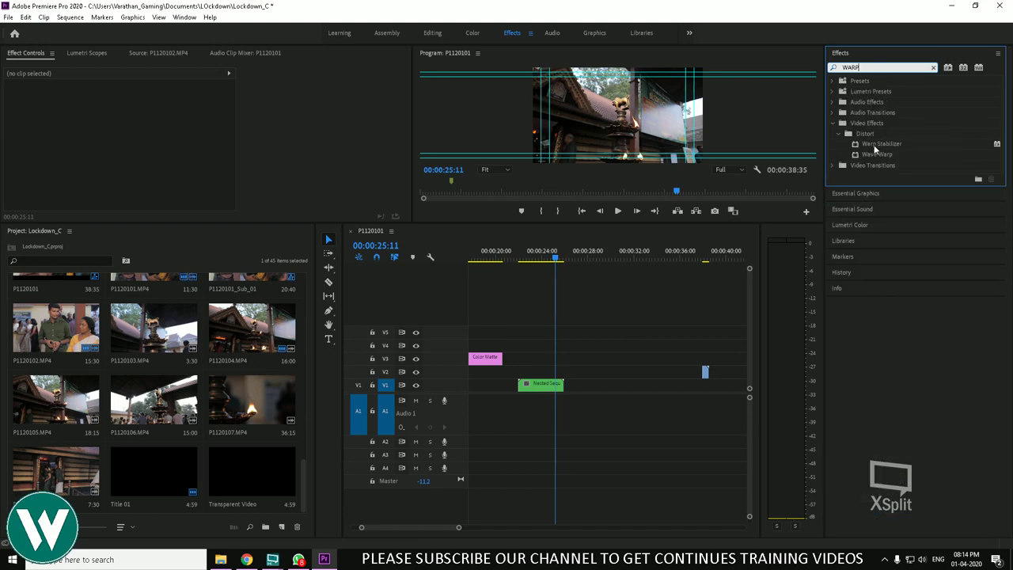
{"action": "left_click_drag", "start_coordinate": [874, 149], "coordinate": [541, 385]}
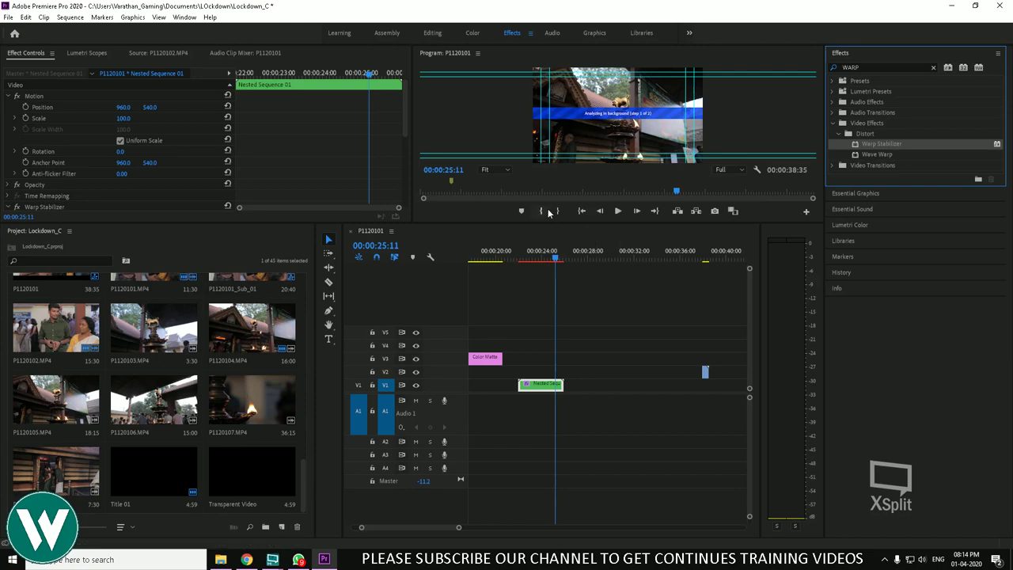
Zoom the timeline in and out around the nested clip during analysis, then switch to WhatsApp
{"action": "key", "text": "equal"}
{"action": "key", "text": "equal"}
{"action": "key", "text": "equal"}
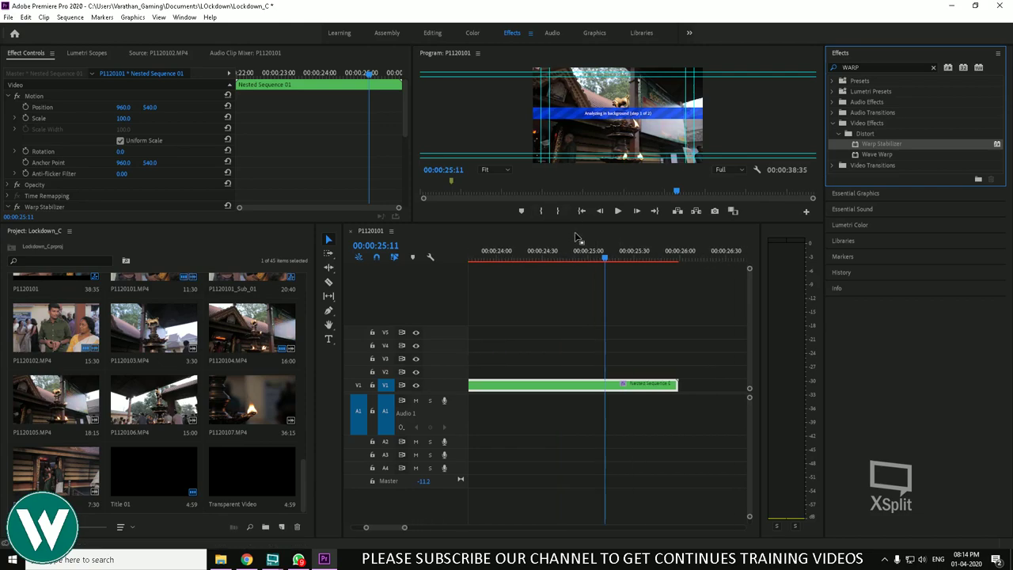
{"action": "key", "text": "minus"}
{"action": "key", "text": "minus"}
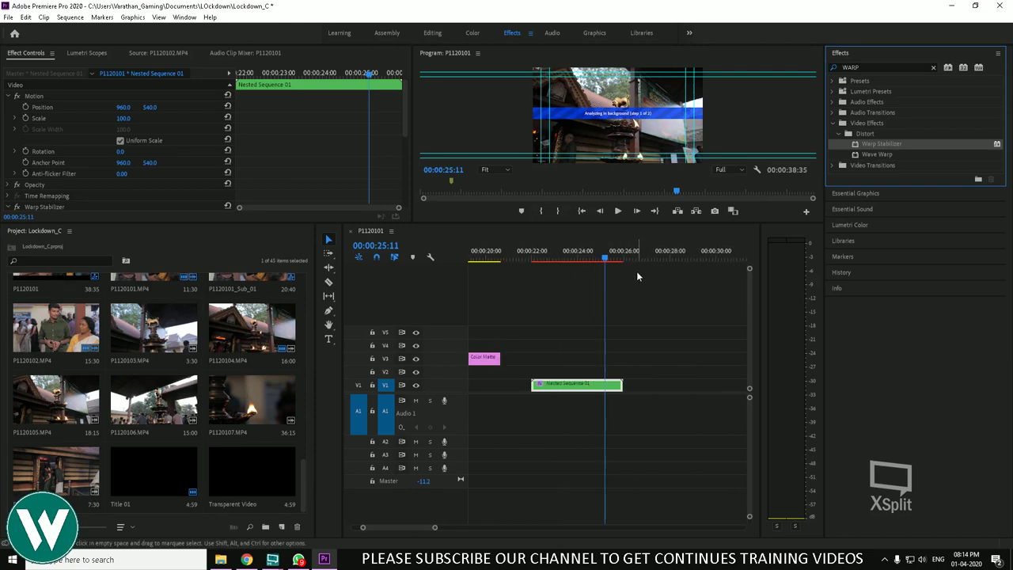
{"action": "left_click", "coordinate": [567, 385]}
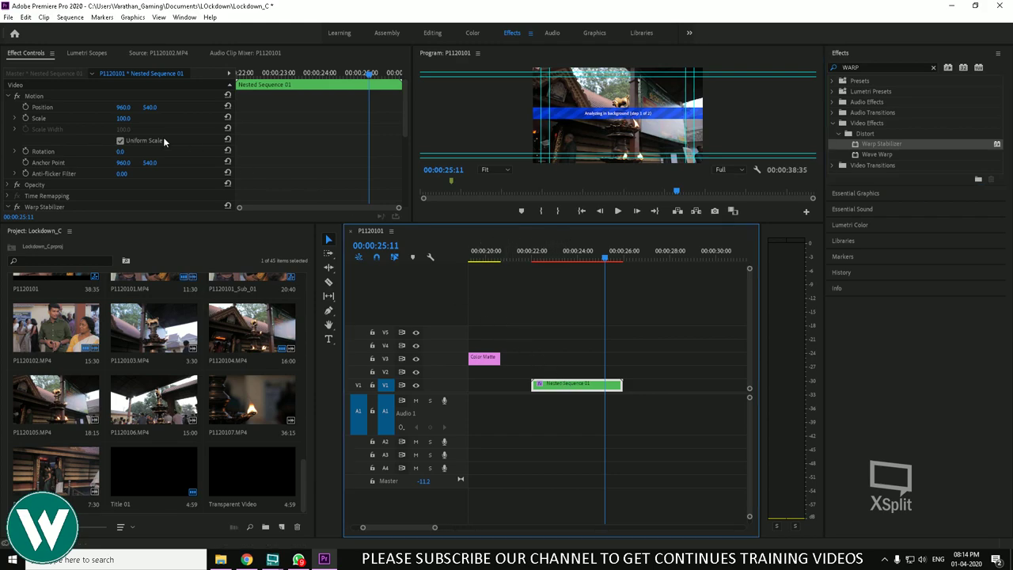
{"action": "scroll", "coordinate": [163, 137], "scroll_direction": "down", "scroll_amount": 4}
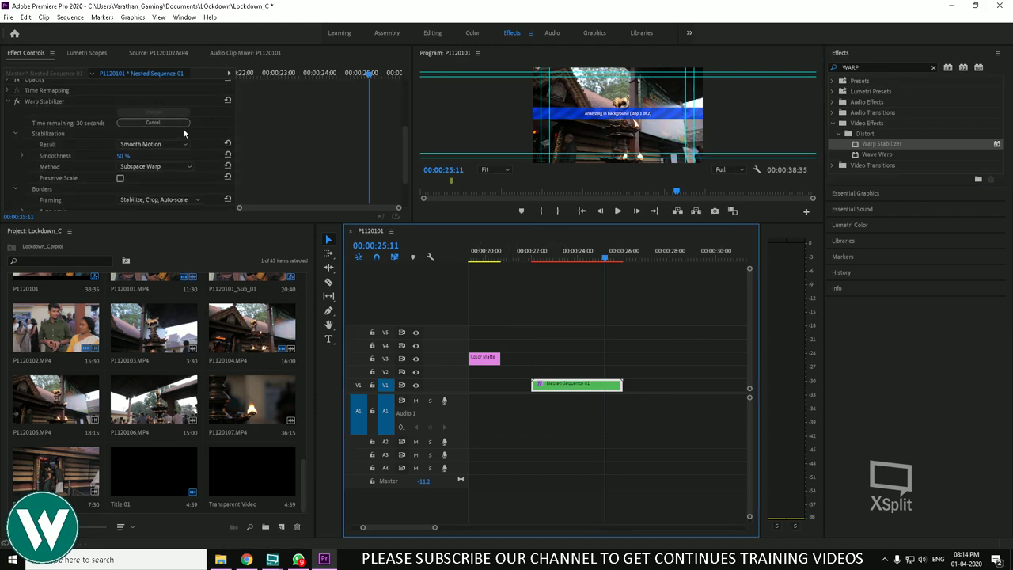
{"action": "scroll", "coordinate": [183, 130], "scroll_direction": "up", "scroll_amount": 1}
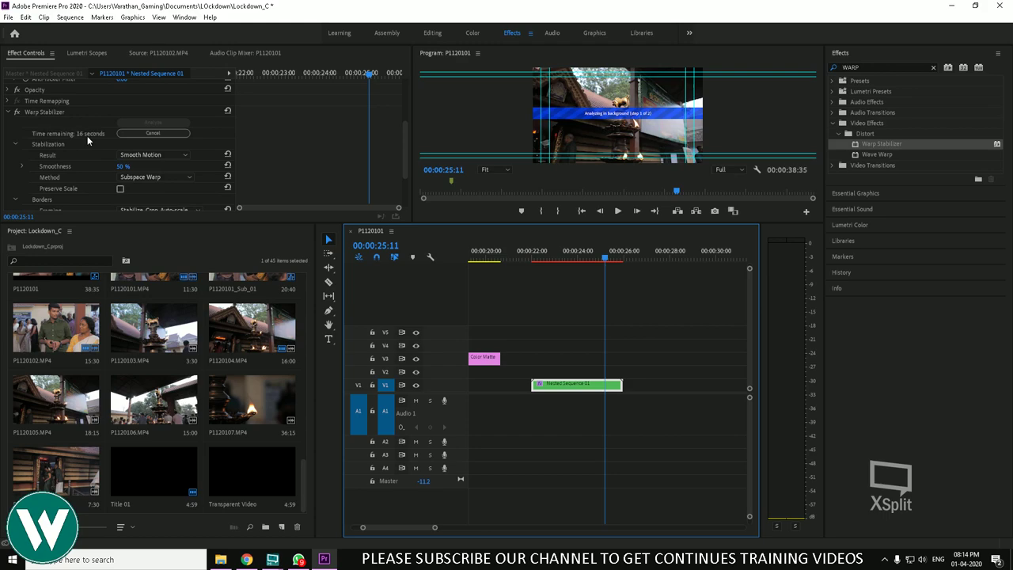
{"action": "left_click", "coordinate": [298, 560]}
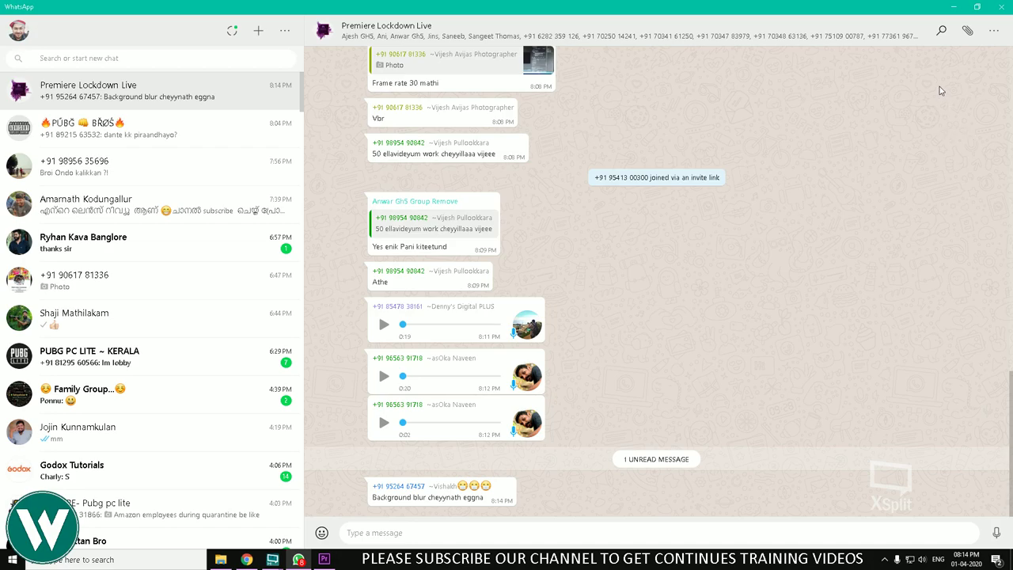
Minimize WhatsApp so Premiere Pro's Warp Stabilizer analysis is visible again
{"action": "left_click", "coordinate": [956, 8]}
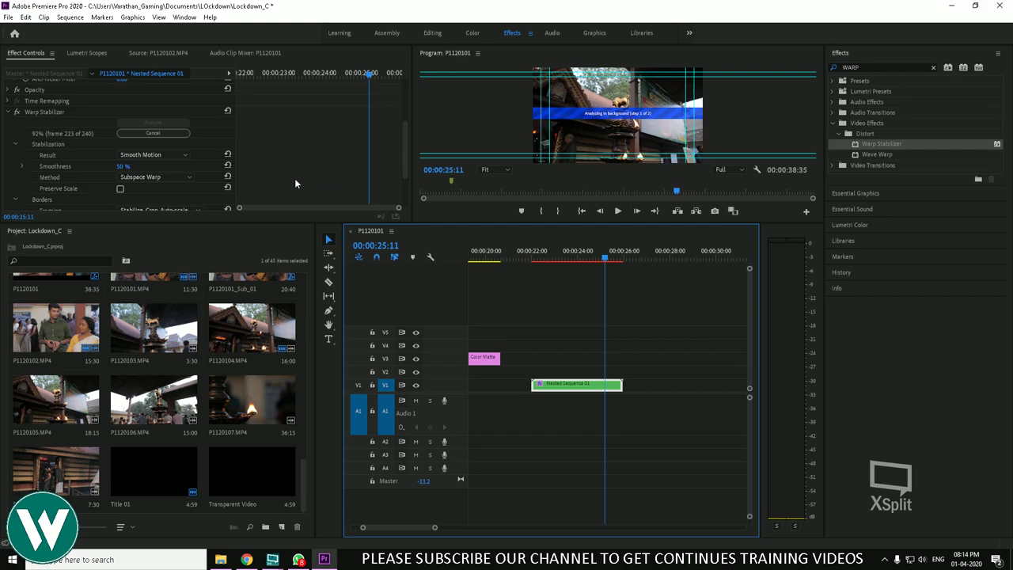
Scrub back to about 00:00:22:40 and play the sequence in full-screen Program Monitor
{"action": "scroll", "coordinate": [292, 153], "scroll_direction": "down", "scroll_amount": 1}
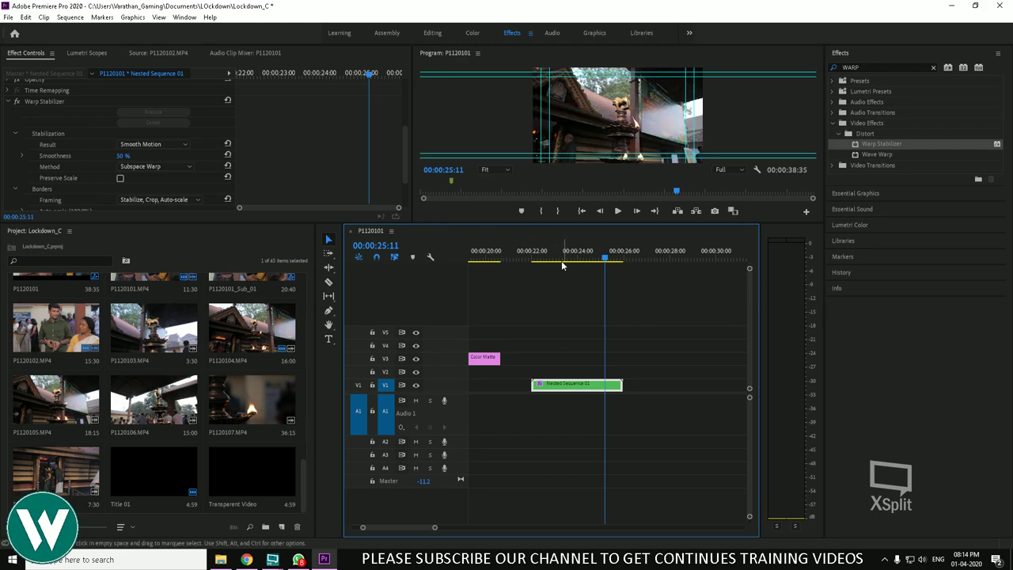
{"action": "mouse_move", "coordinate": [546, 259]}
{"action": "left_mouse_down"}
{"action": "mouse_move", "coordinate": [535, 260]}
{"action": "mouse_move", "coordinate": [550, 261]}
{"action": "left_mouse_up"}
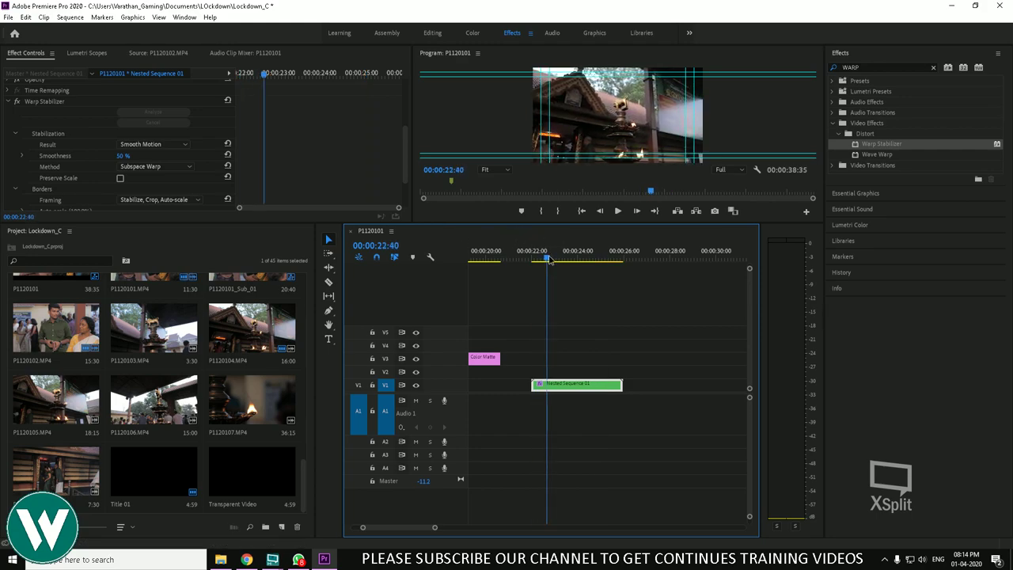
{"action": "key", "text": "ctrl+grave"}
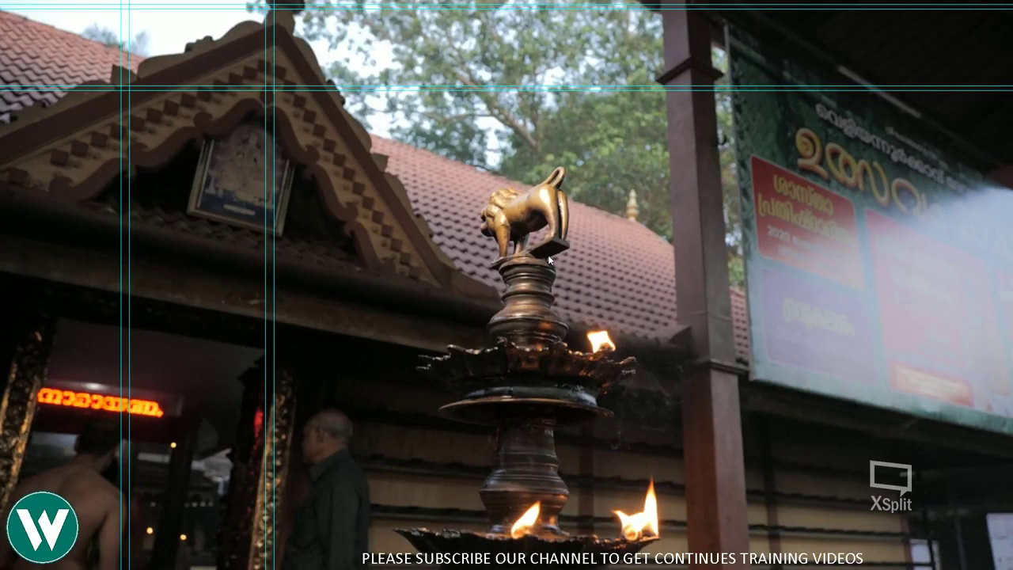
{"action": "key", "text": "space"}
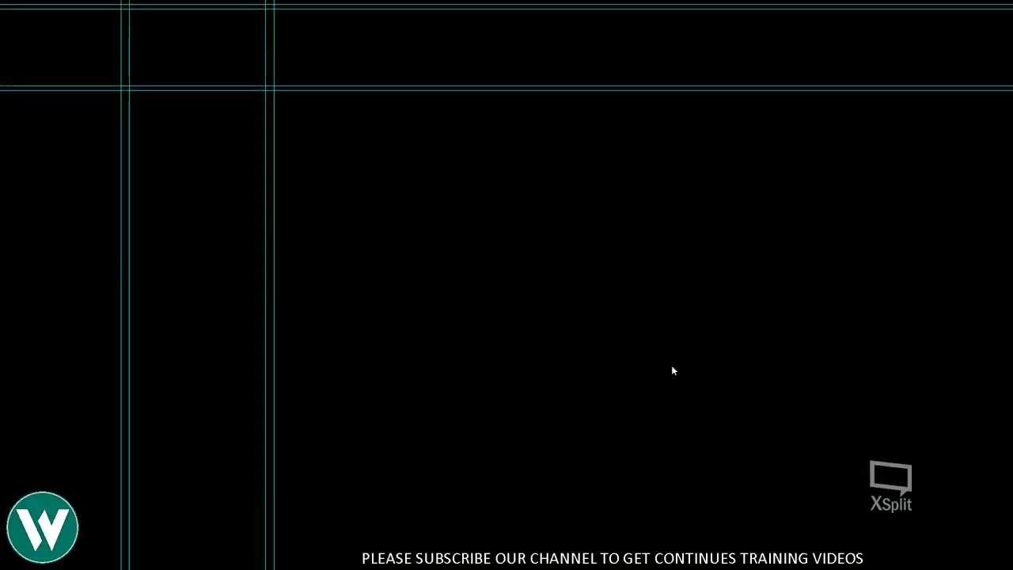
Exit full screen, zoom the timeline in, and preview the nested clip around 00:00:23–00:00:24
{"action": "key", "text": "Escape"}
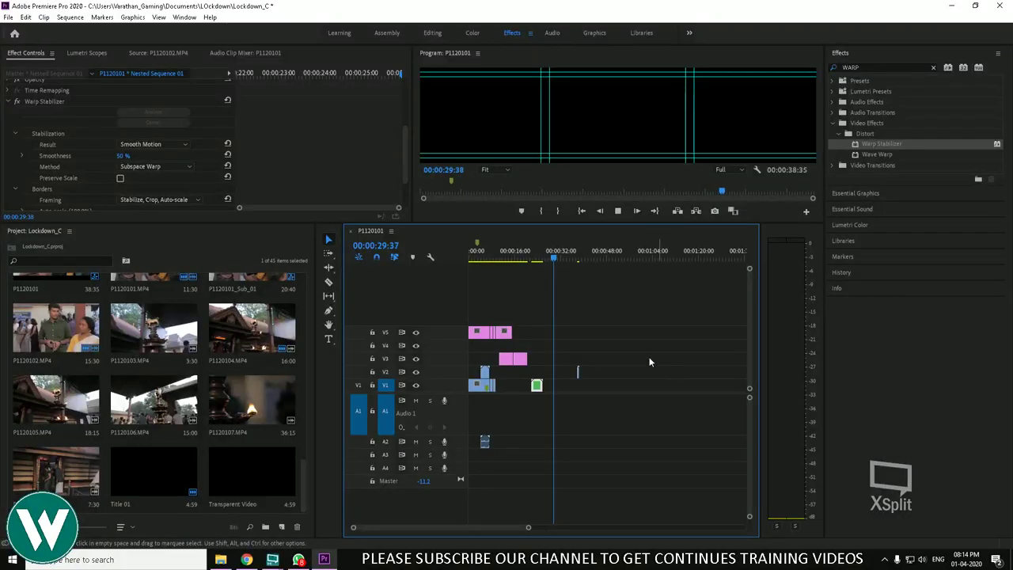
{"action": "left_click", "coordinate": [537, 259]}
{"action": "left_click_drag", "start_coordinate": [538, 260], "coordinate": [534, 260]}
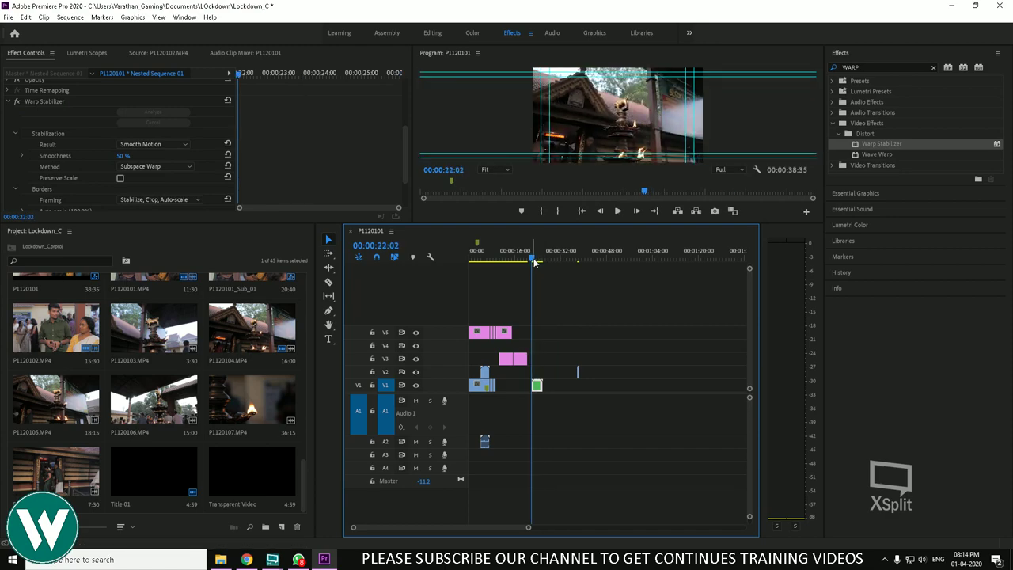
{"action": "key", "text": "="}
{"action": "key", "text": "="}
{"action": "key", "text": "="}
{"action": "left_click", "coordinate": [604, 260]}
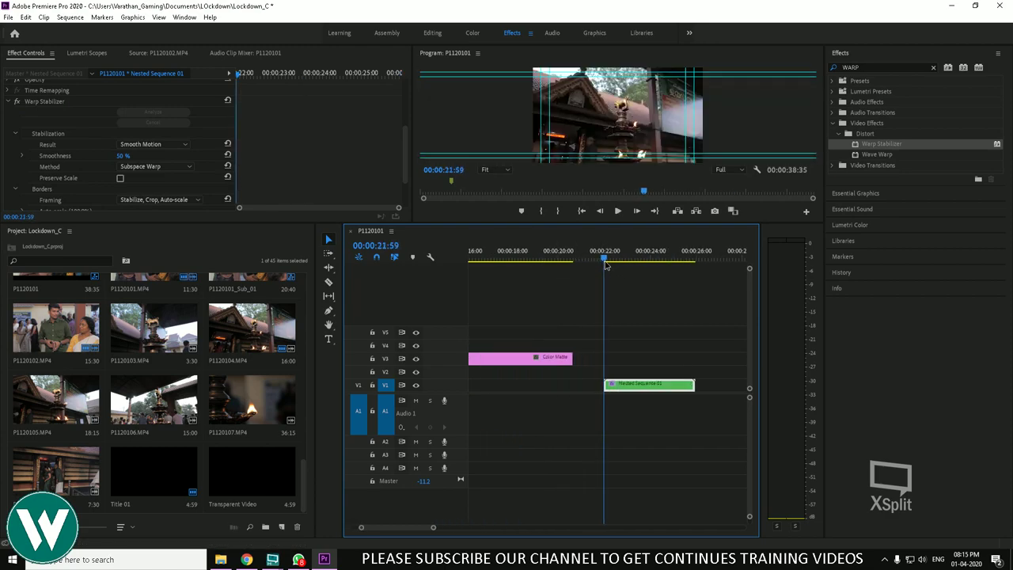
{"action": "left_click_drag", "start_coordinate": [604, 259], "coordinate": [651, 259]}
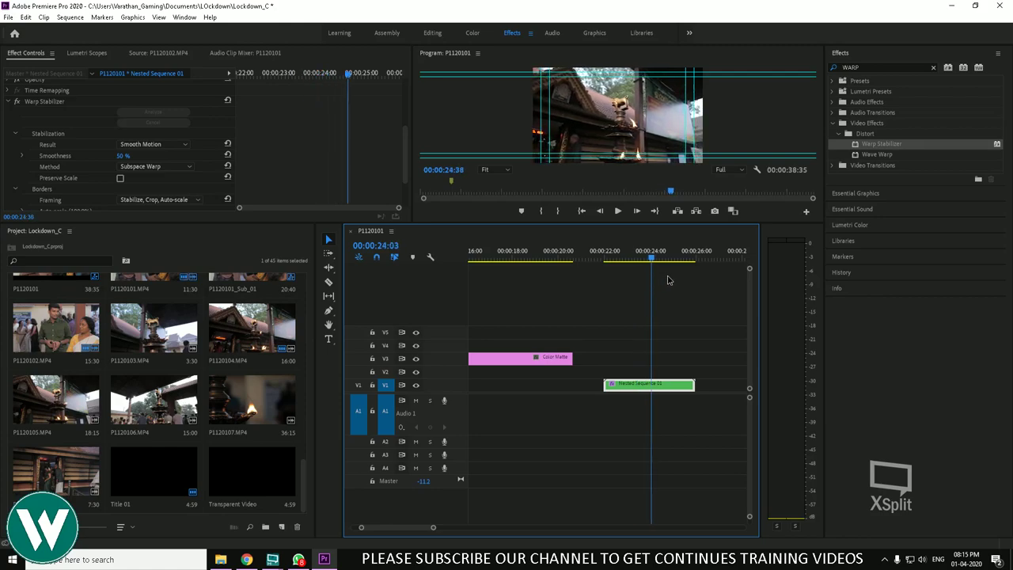
{"action": "key", "text": "l"}
{"action": "key", "text": "j"}
{"action": "key", "text": "k"}
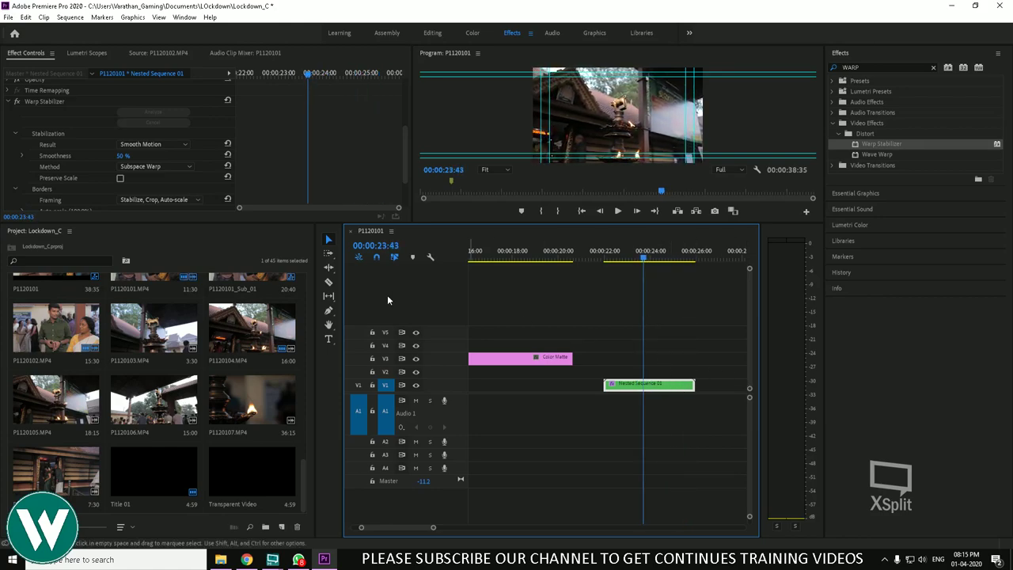
Set Warp Stabilizer to Smooth Motion, 99% smoothness, Perspective method, with Stabilize, Crop, Auto-scale framing
{"action": "left_click", "coordinate": [154, 144]}
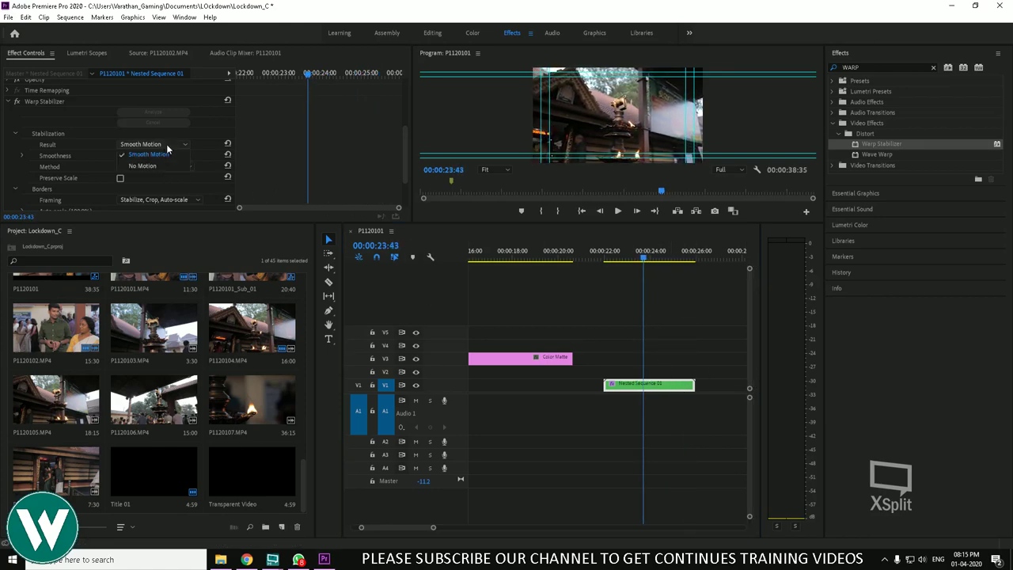
{"action": "left_click", "coordinate": [167, 146]}
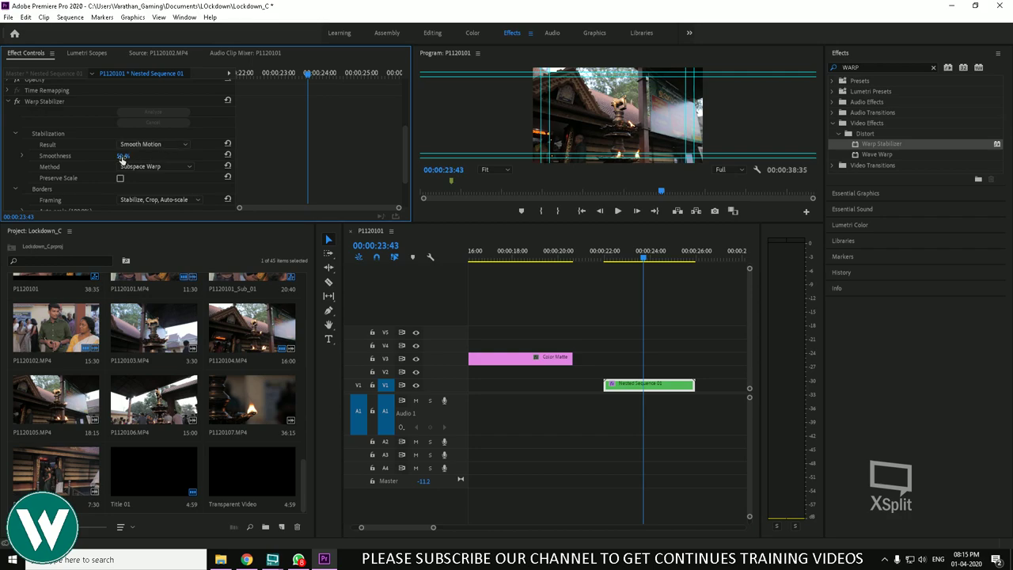
{"action": "left_click_drag", "start_coordinate": [125, 156], "coordinate": [184, 155]}
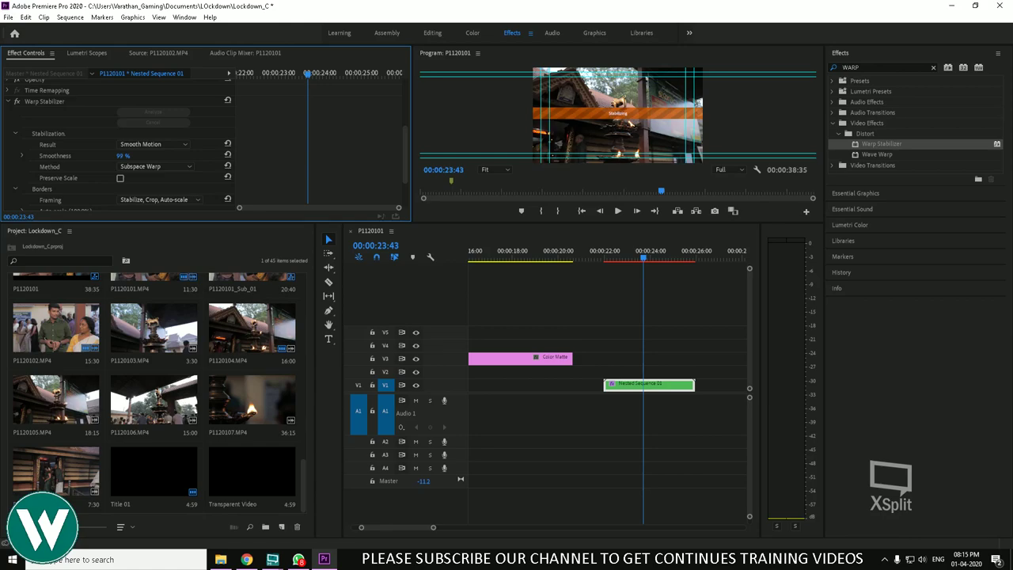
{"action": "scroll", "coordinate": [165, 179], "scroll_direction": "down", "scroll_amount": 1}
{"action": "left_click", "coordinate": [156, 156]}
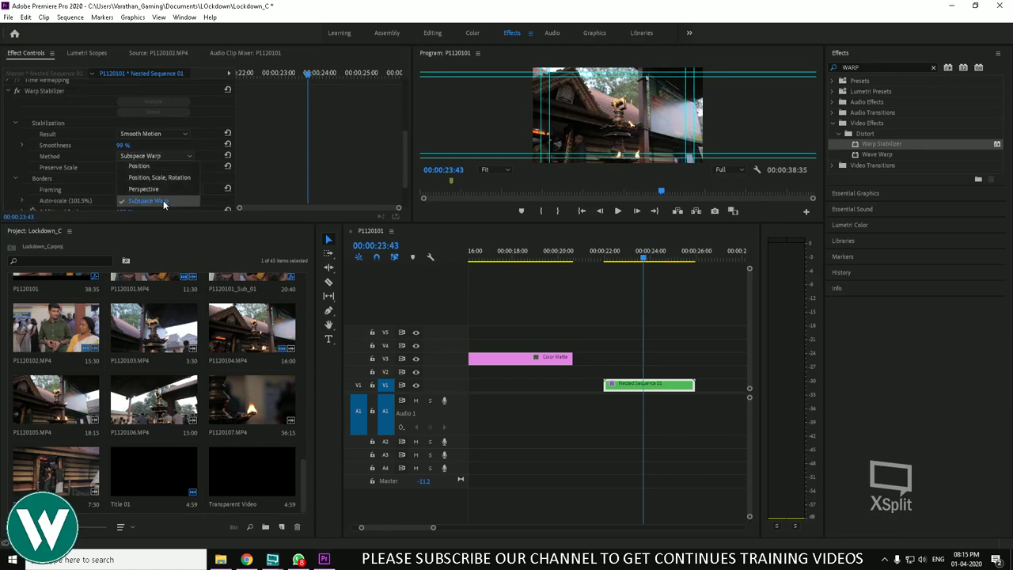
{"action": "left_click", "coordinate": [165, 189]}
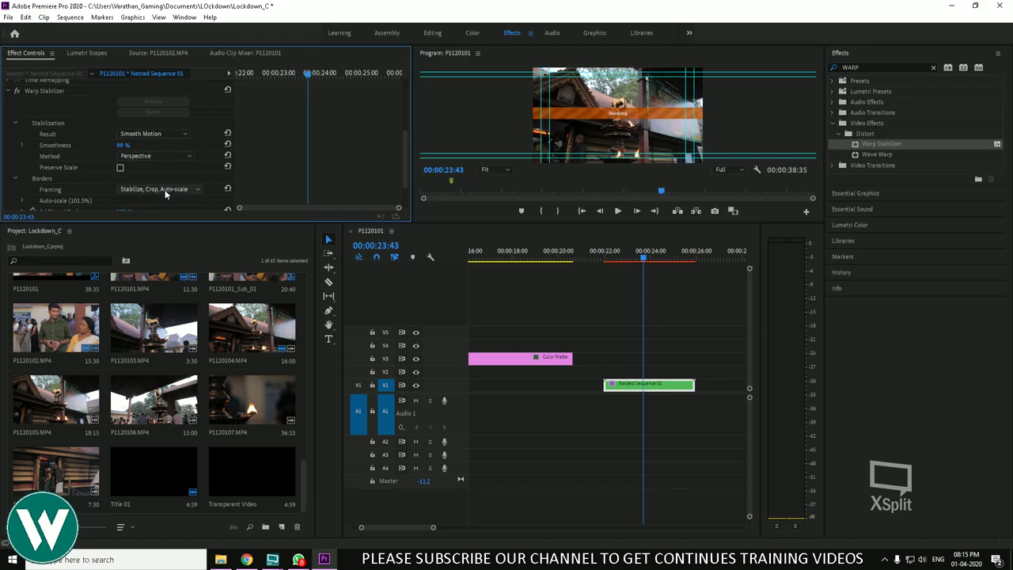
{"action": "scroll", "coordinate": [190, 183], "scroll_direction": "down", "scroll_amount": 1}
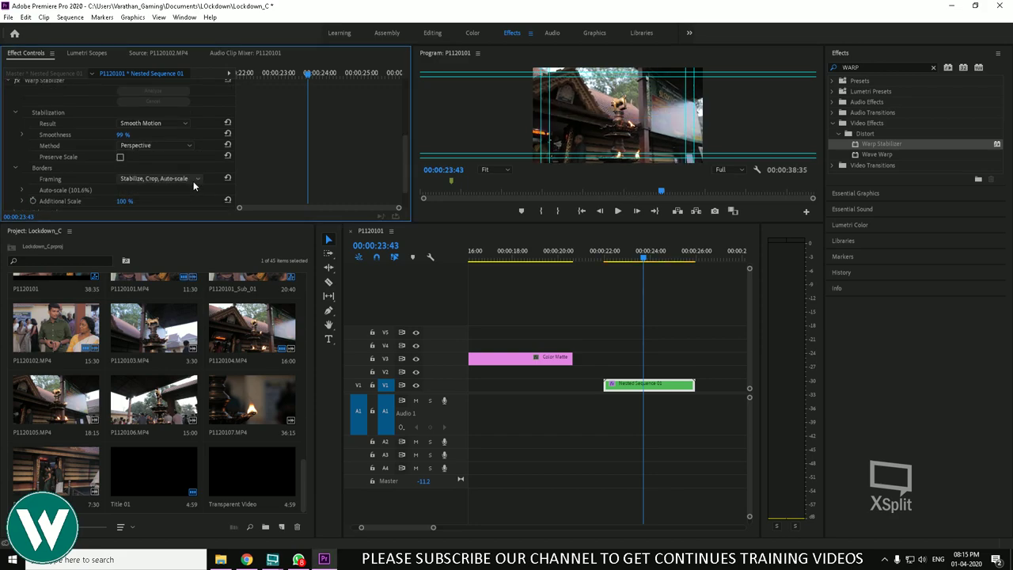
{"action": "left_click", "coordinate": [191, 181]}
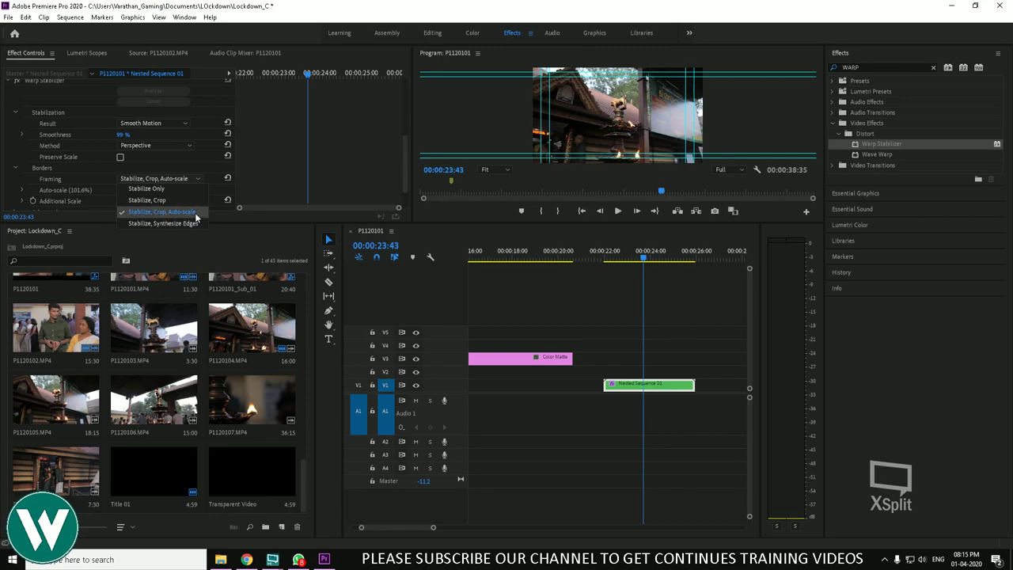
{"action": "left_click", "coordinate": [196, 212]}
{"action": "left_click_drag", "start_coordinate": [625, 259], "coordinate": [620, 259]}
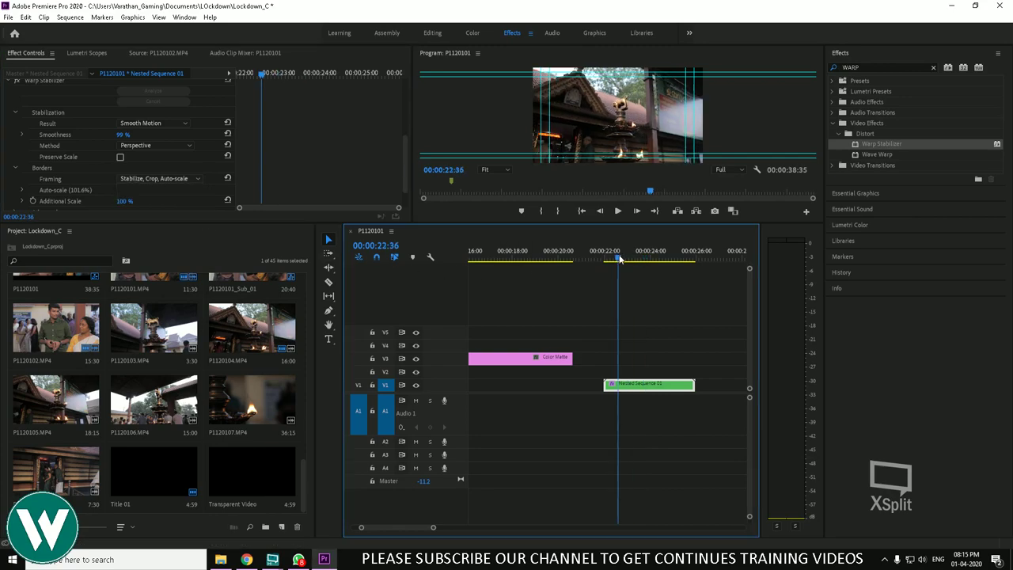
Play the restabilized nested clip, then watch it in full-screen playback
{"action": "key", "text": "space"}
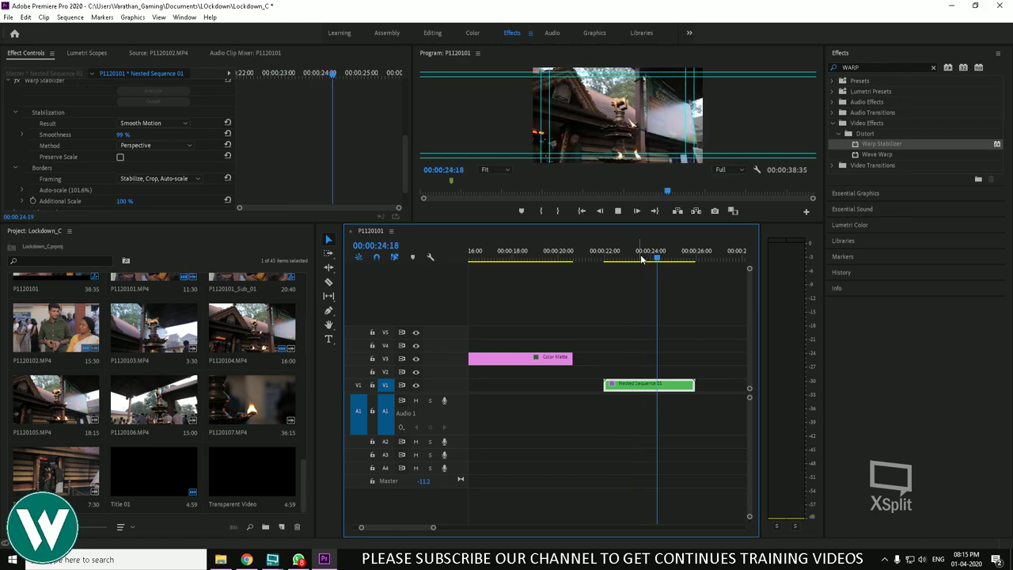
{"action": "left_click_drag", "start_coordinate": [671, 259], "coordinate": [608, 269]}
{"action": "key", "text": "ctrl+grave"}
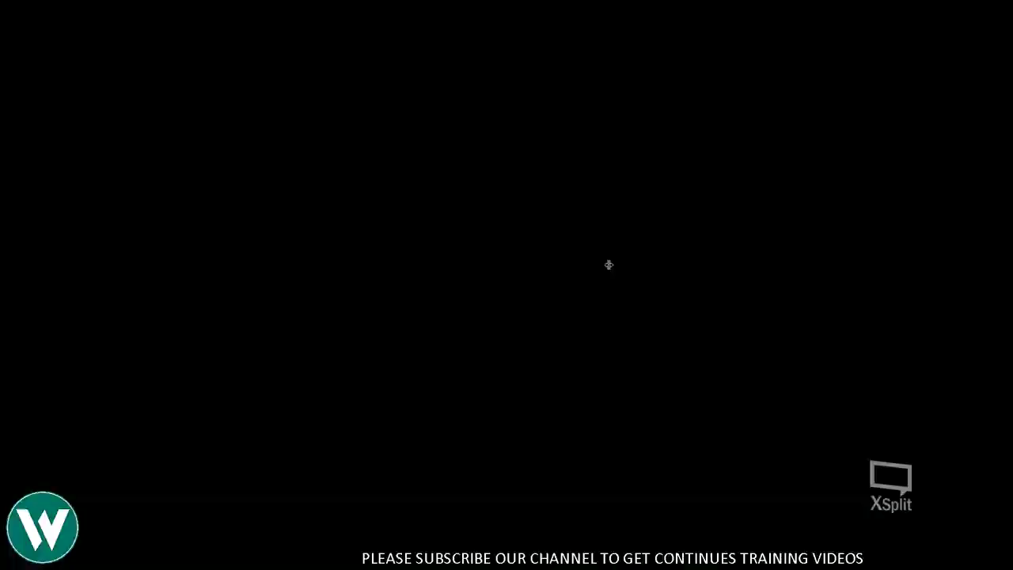
{"action": "key", "text": "space"}
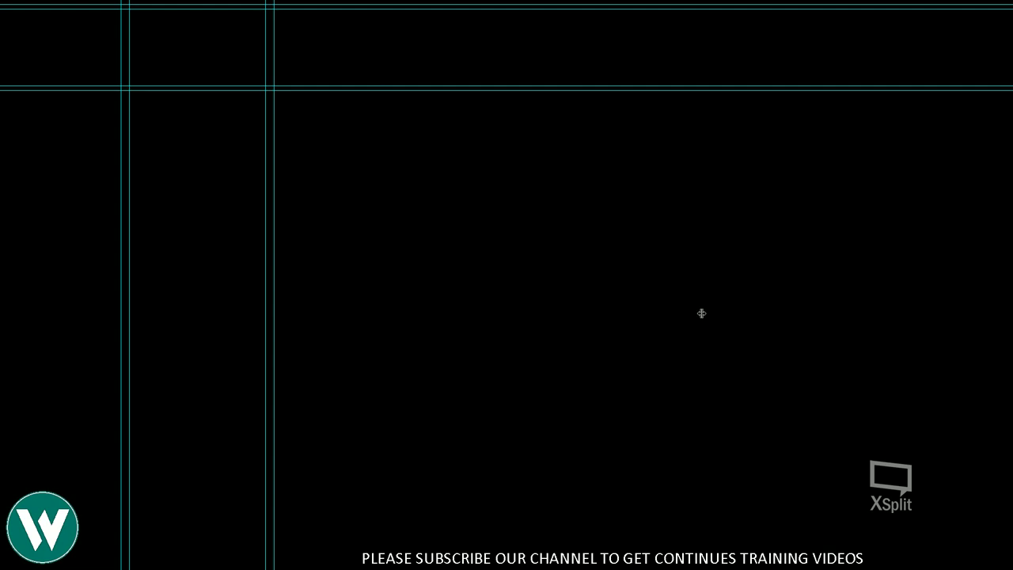
{"action": "key", "text": "super"}
{"action": "key", "text": "super"}
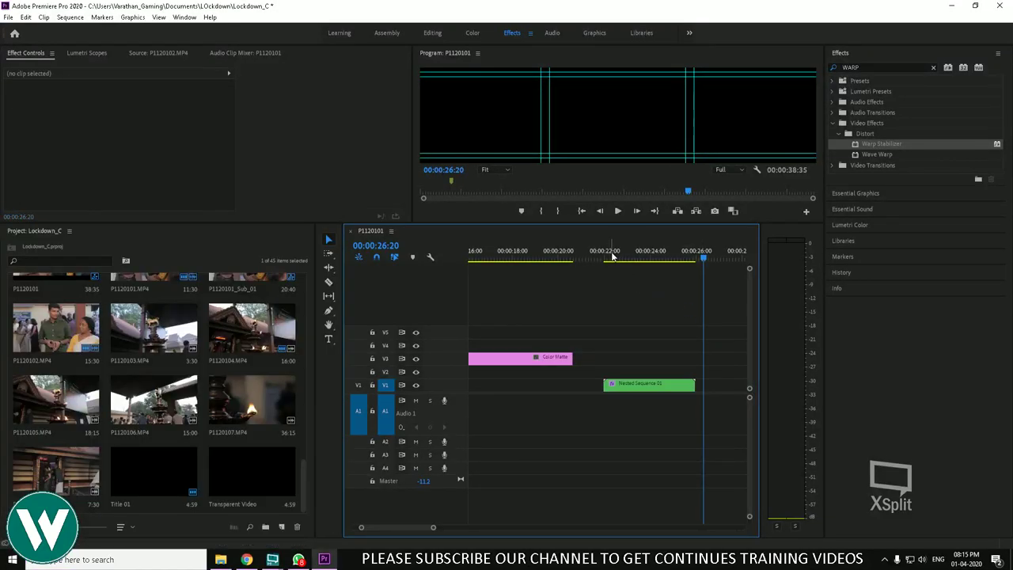
Replay the nested clip from about 00:00:22:26 in the Program Monitor
{"action": "left_click", "coordinate": [612, 254]}
{"action": "key", "text": "space"}
{"action": "key", "text": "space"}
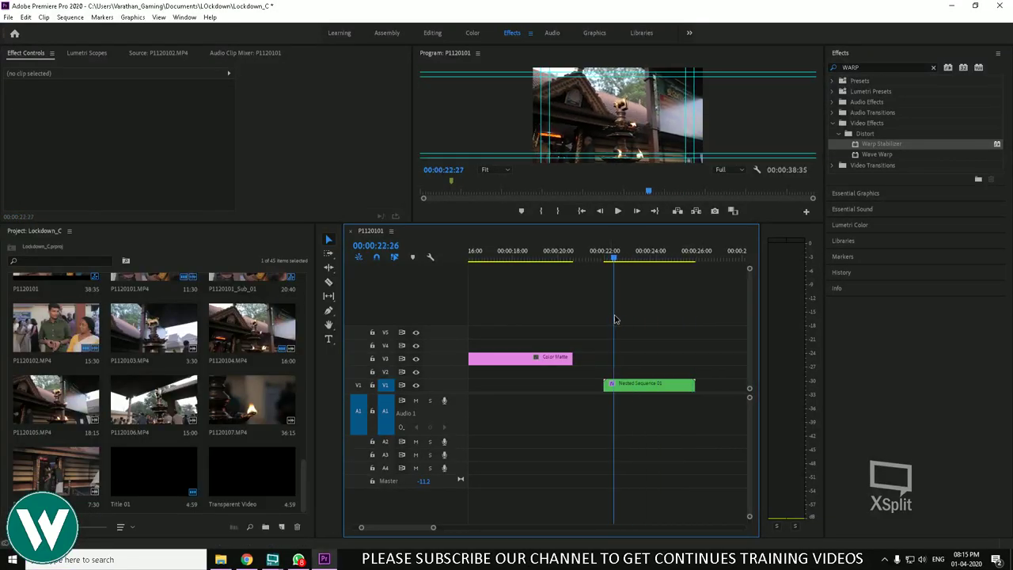
{"action": "key", "text": "space"}
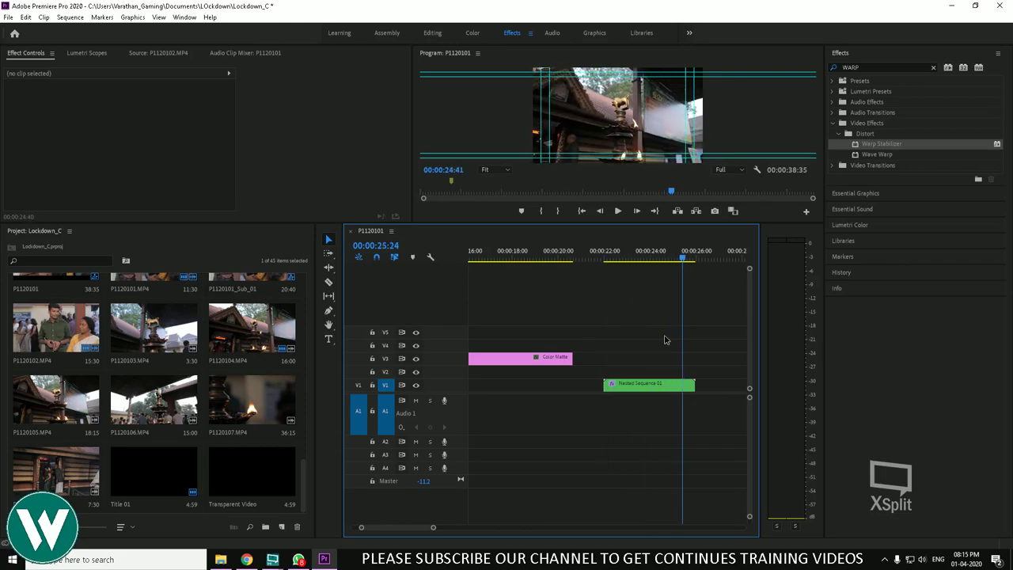
{"action": "key", "text": "space"}
{"action": "key", "text": "space"}
{"action": "key", "text": "space"}
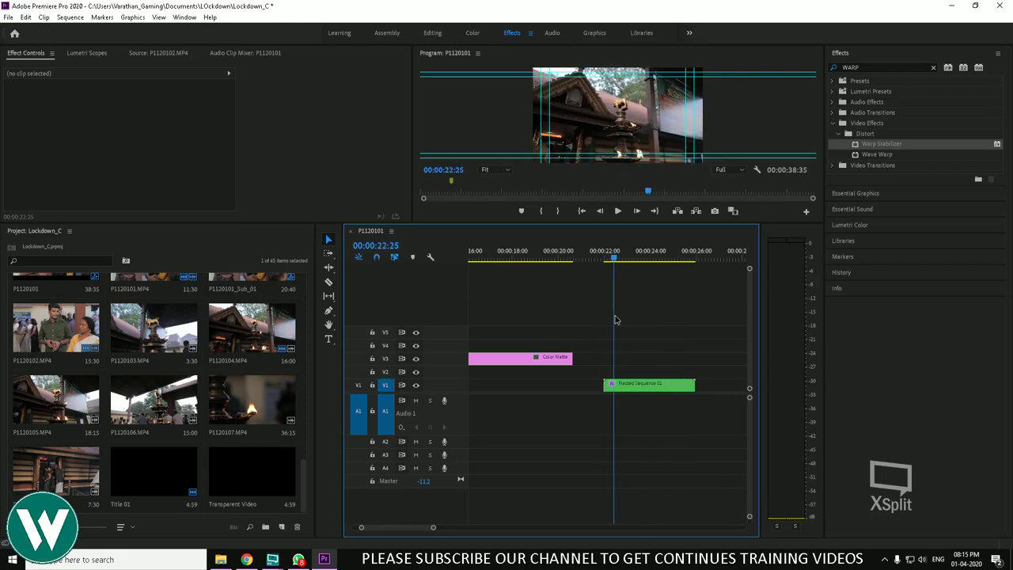
{"action": "key", "text": "space"}
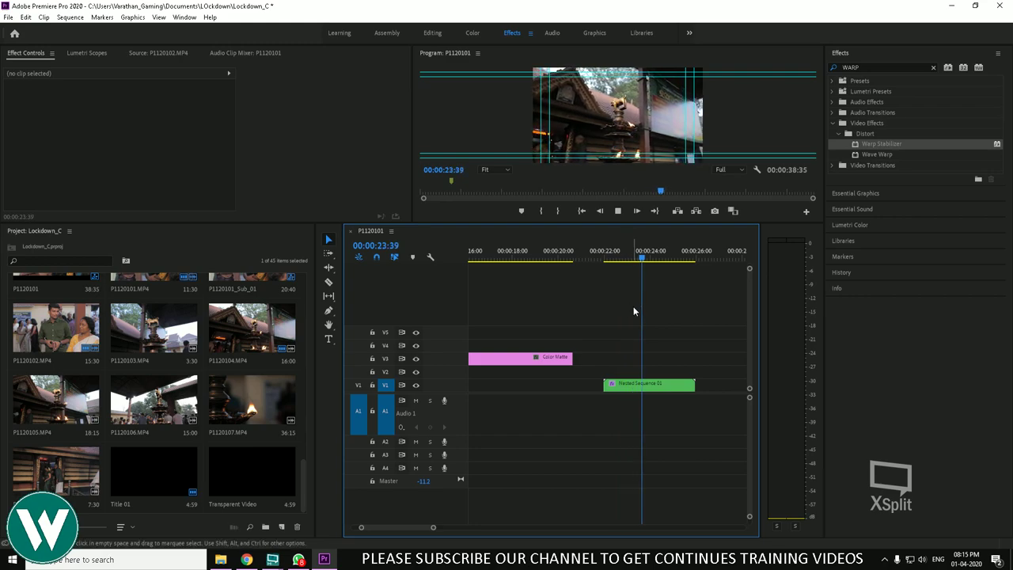
{"action": "key", "text": "space"}
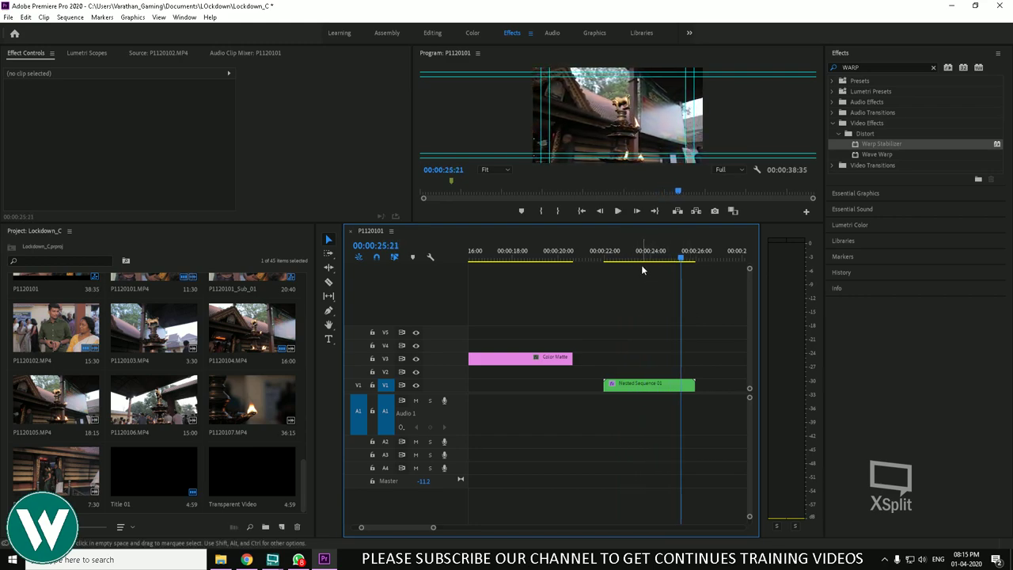
Trim the nested clip's start to 00:00:22:55 and preview it full screen
{"action": "left_click_drag", "start_coordinate": [615, 253], "coordinate": [626, 254]}
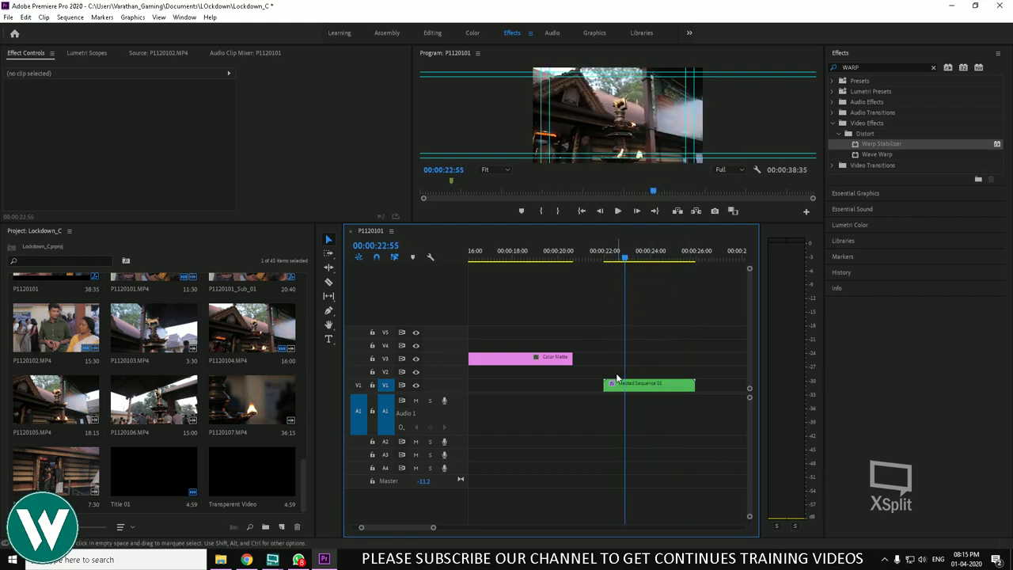
{"action": "left_click_drag", "start_coordinate": [607, 383], "coordinate": [673, 383]}
{"action": "key", "text": "ctrl+grave"}
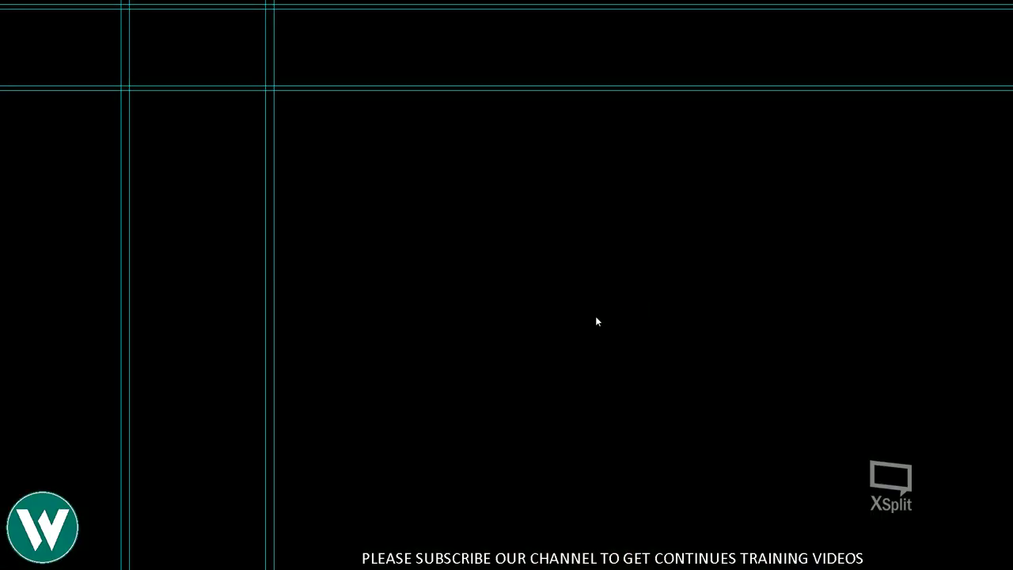
{"action": "key", "text": "ctrl+grave"}
Play the trimmed clip full screen from its start
{"action": "left_click", "coordinate": [623, 251]}
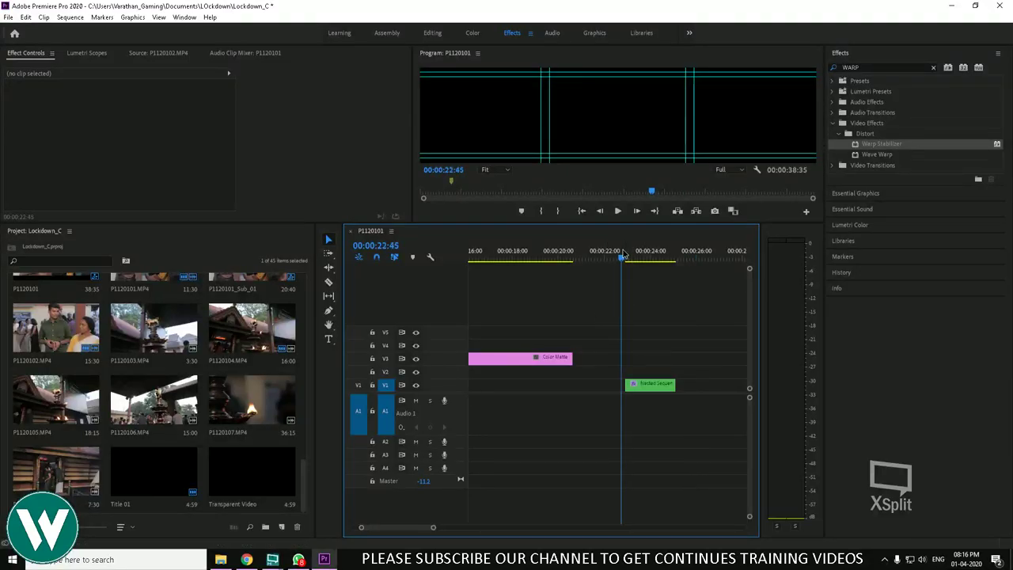
{"action": "key", "text": "ctrl+grave"}
{"action": "key", "text": "space"}
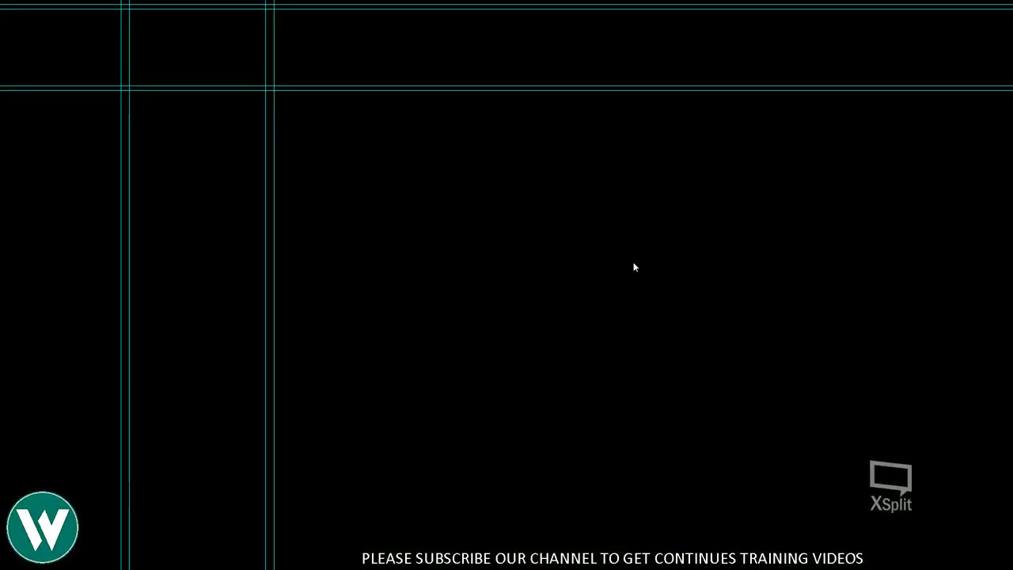
{"action": "key", "text": "ctrl+grave"}
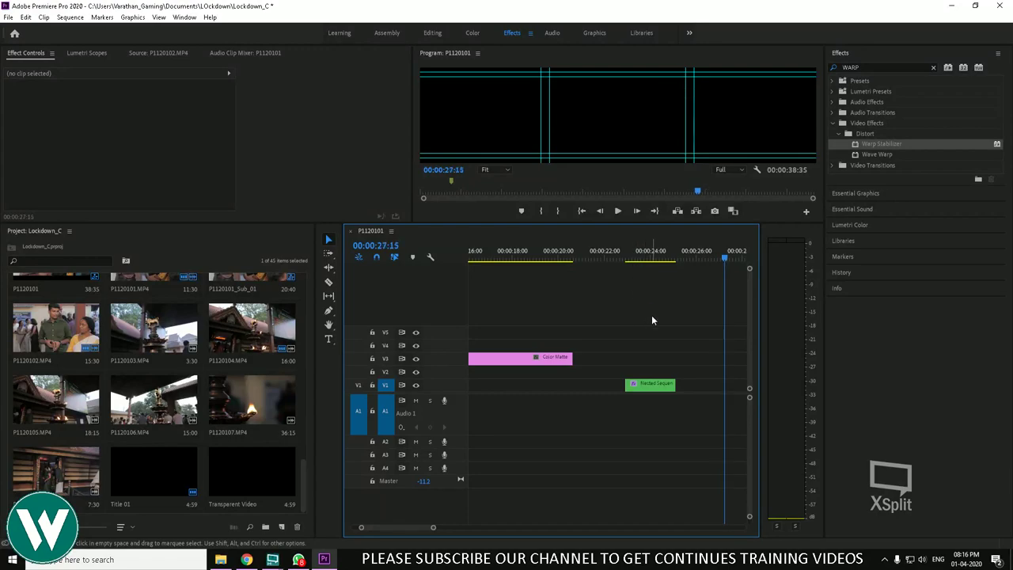
Replay the nested clip from 23:02 full screen, then select the Nested Sequence clip on V1
{"action": "left_click", "coordinate": [660, 254]}
{"action": "key", "text": "Up"}
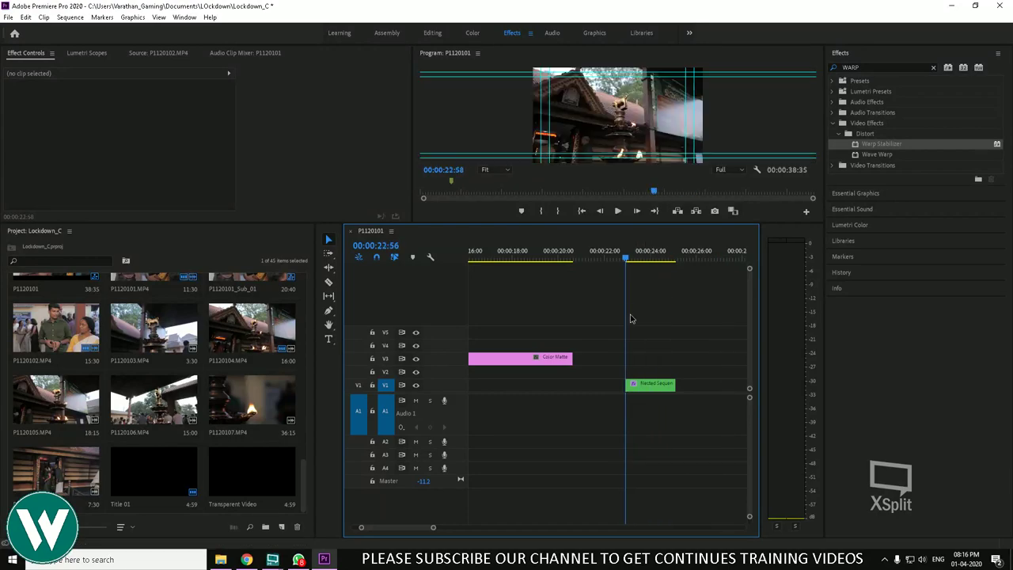
{"action": "key", "text": "space"}
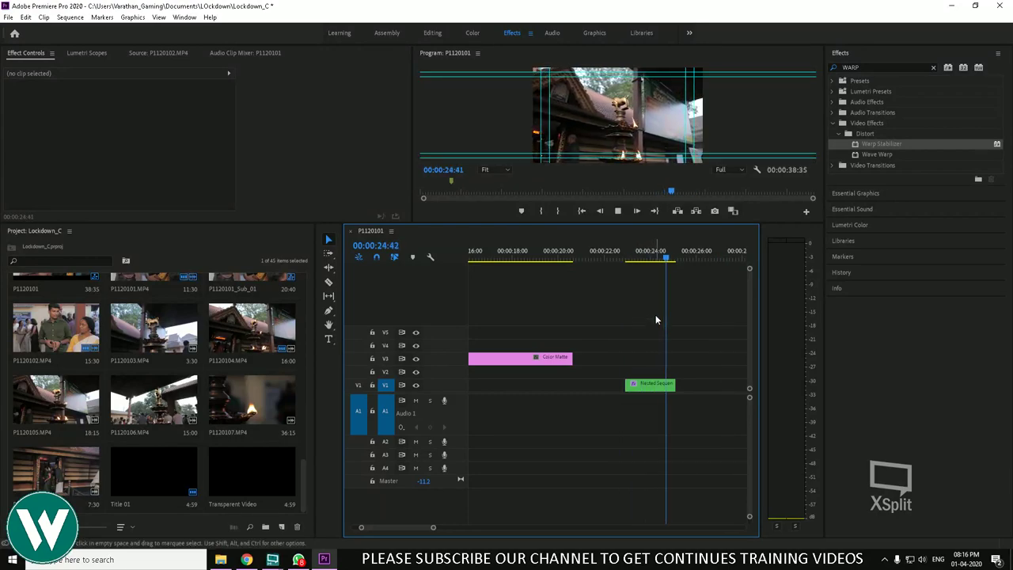
{"action": "left_click", "coordinate": [630, 245]}
{"action": "key", "text": "ctrl+grave"}
{"action": "key", "text": "space"}
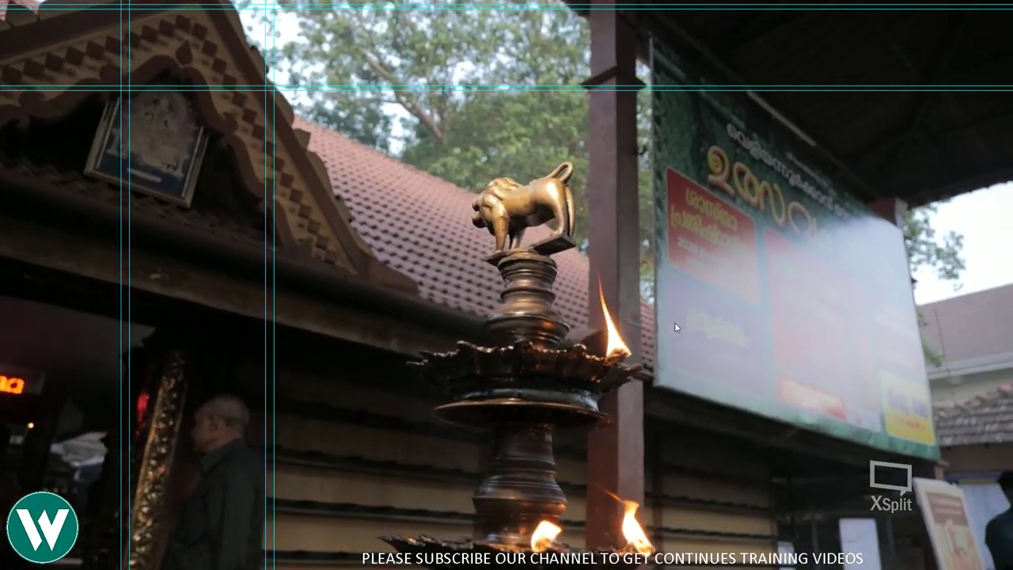
{"action": "key", "text": "ctrl+grave"}
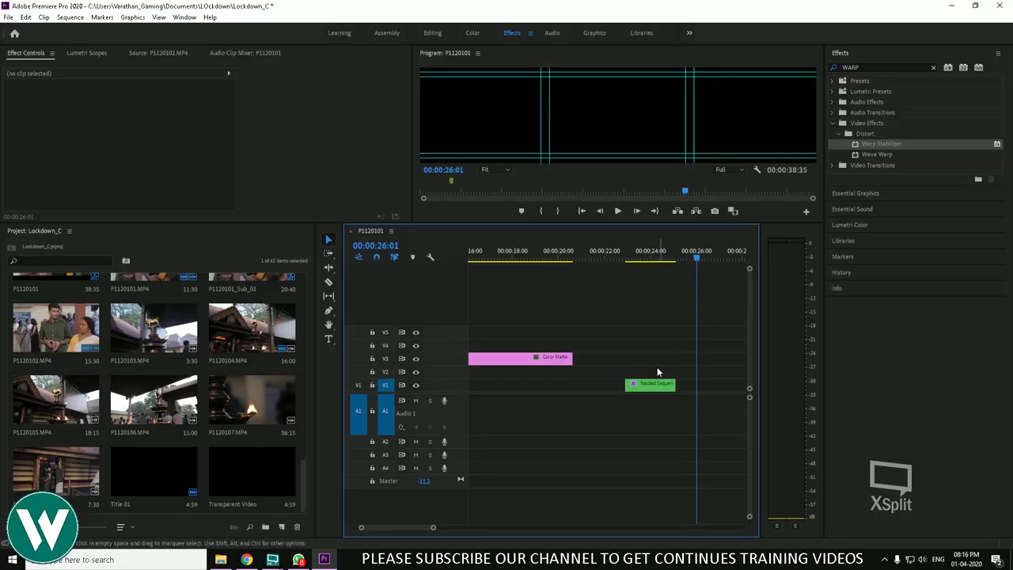
{"action": "left_click", "coordinate": [653, 385]}
Open Nested Sequence 01 and zoom its timeline to the temple clip
{"action": "double_click", "coordinate": [653, 388]}
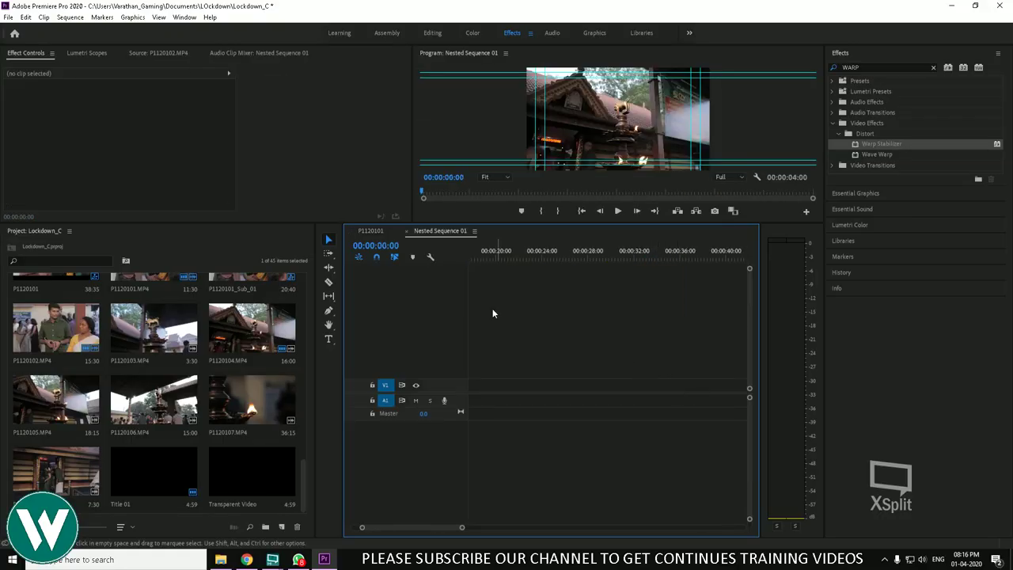
{"action": "key", "text": "Home"}
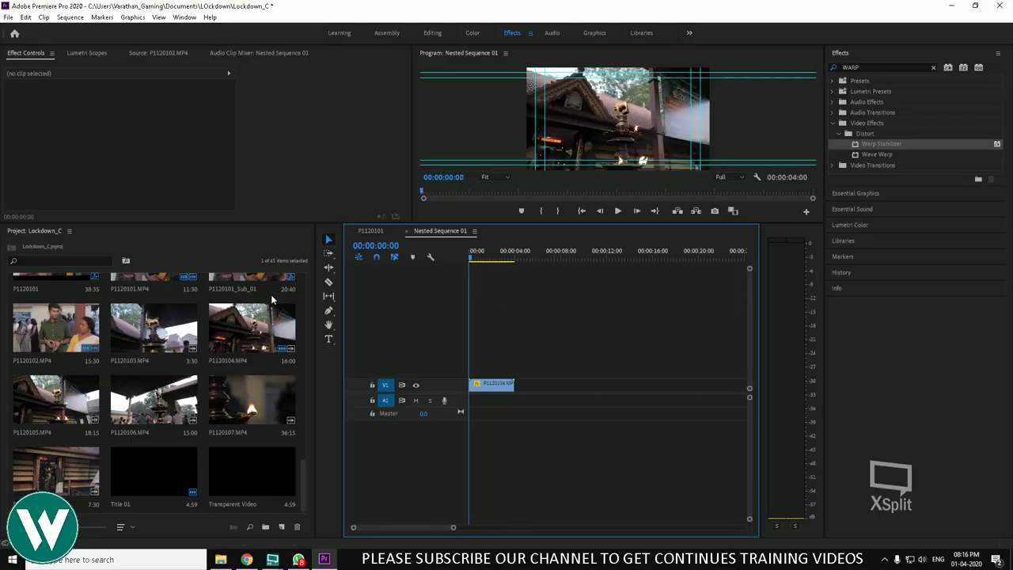
{"action": "key", "text": "minus"}
{"action": "key", "text": "minus"}
{"action": "key", "text": "minus"}
{"action": "key", "text": "equal"}
{"action": "key", "text": "equal"}
{"action": "key", "text": "equal"}
{"action": "key", "text": "equal"}
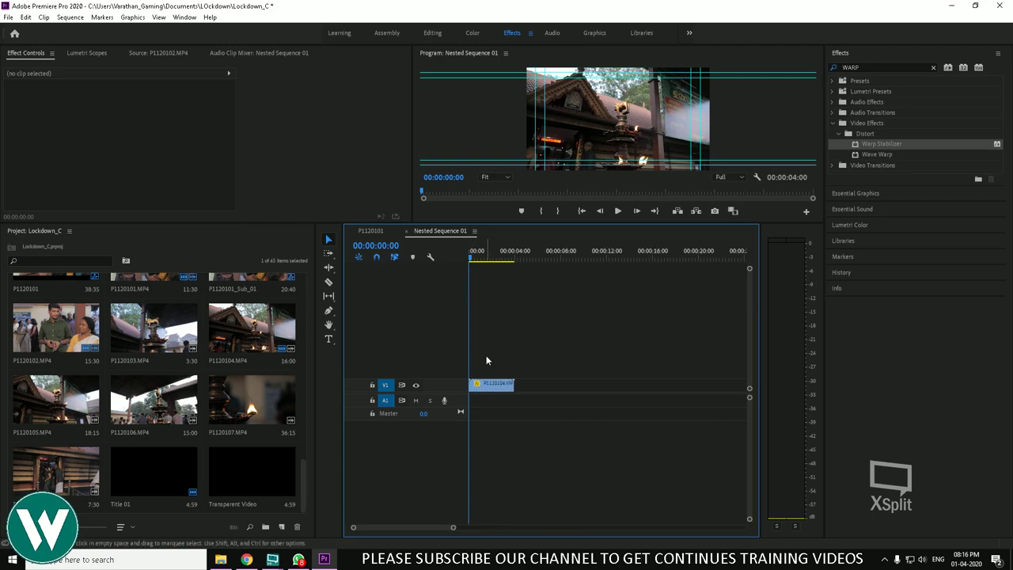
Set the temple clip's speed to 400% via Speed/Duration
{"action": "left_click", "coordinate": [526, 386]}
{"action": "right_click", "coordinate": [526, 386]}
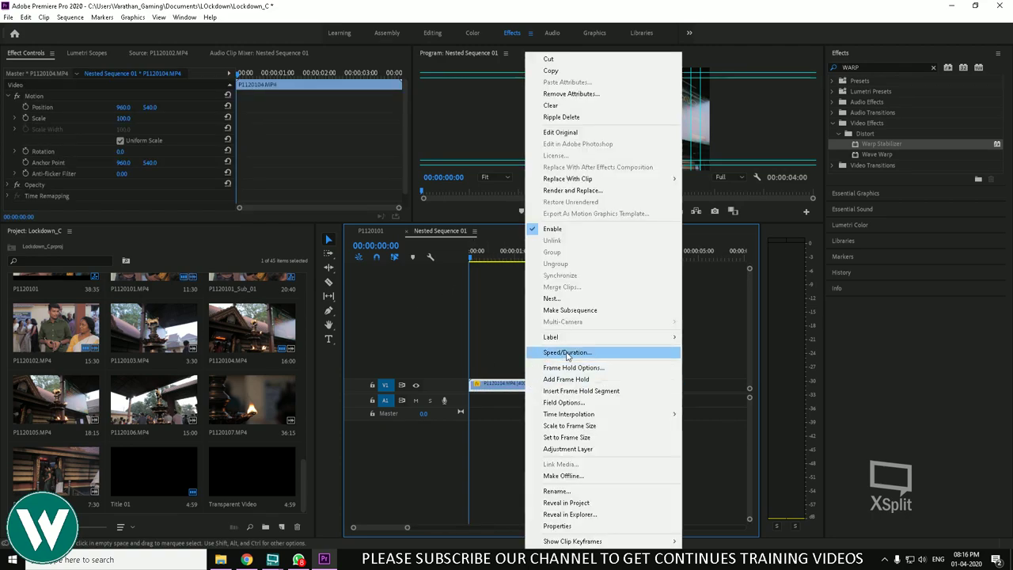
{"action": "left_click", "coordinate": [573, 357]}
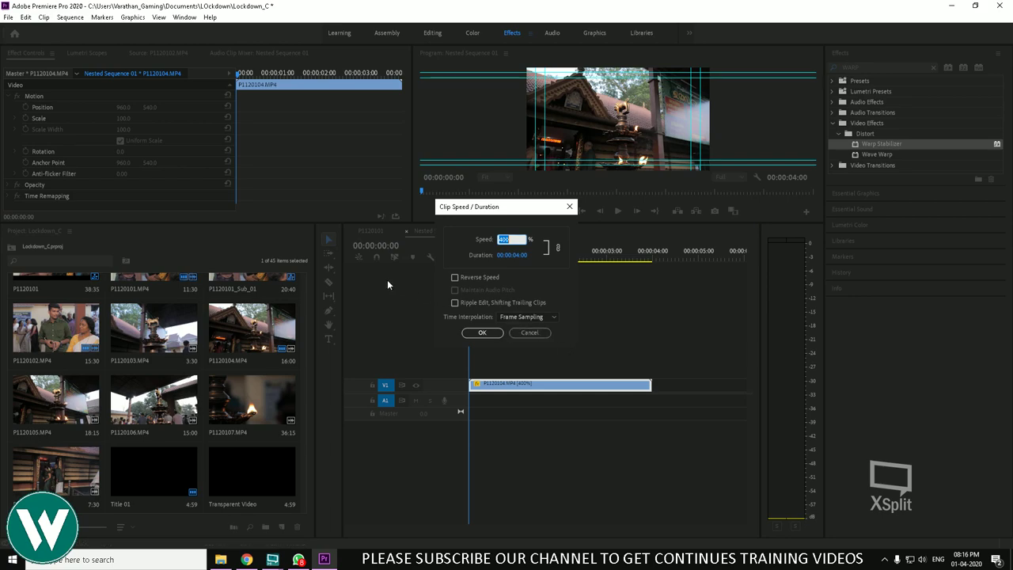
{"action": "type", "text": "3"}
{"action": "key", "text": "BackSpace"}
{"action": "type", "text": "300"}
{"action": "key", "text": "Return"}
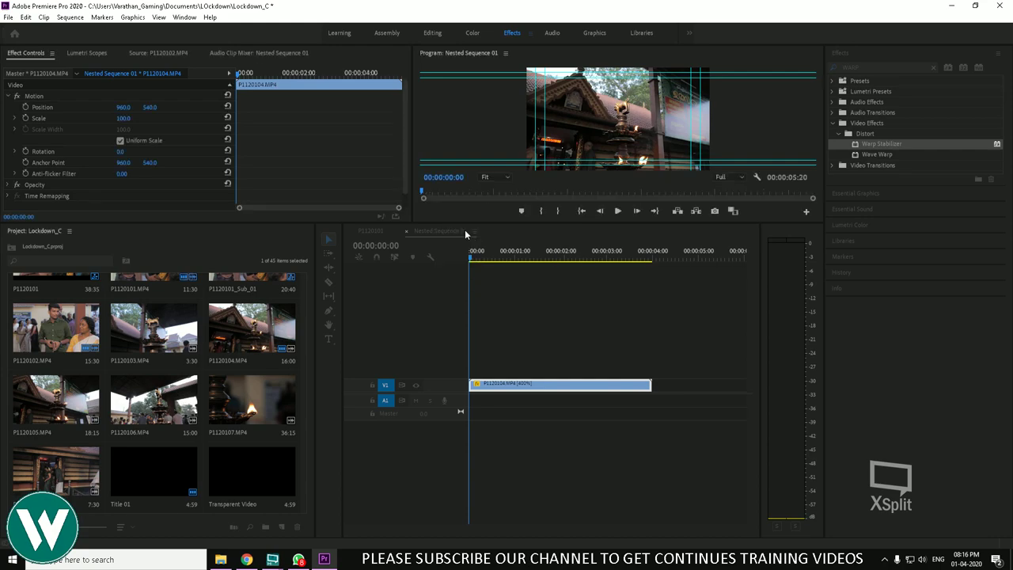
{"action": "key", "text": "minus"}
{"action": "key", "text": "minus"}
{"action": "key", "text": "minus"}
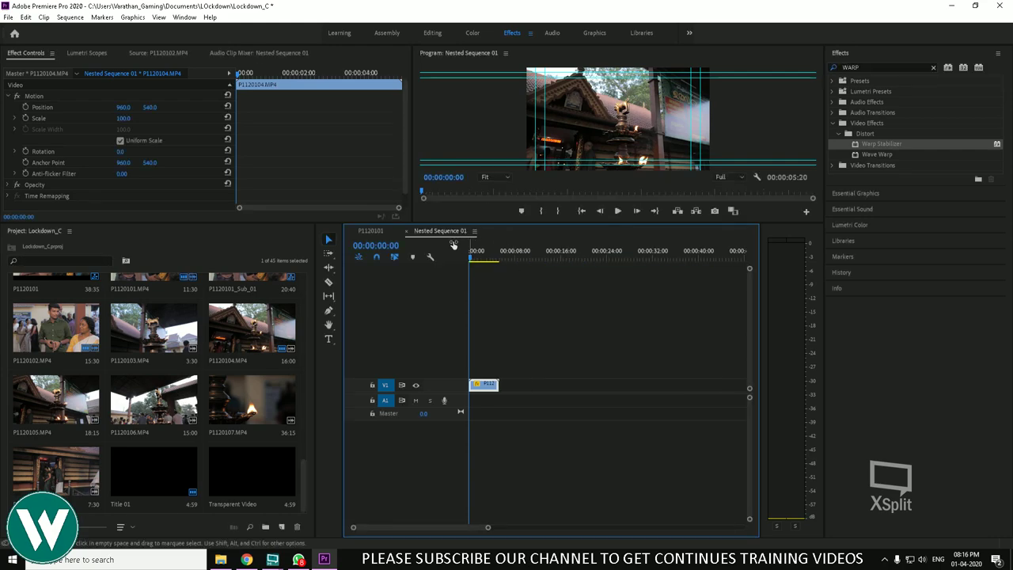
Return to the P1120101 sequence and play from just before the nested clip
{"action": "left_click", "coordinate": [378, 231]}
{"action": "left_click", "coordinate": [624, 254]}
{"action": "key", "text": "space"}
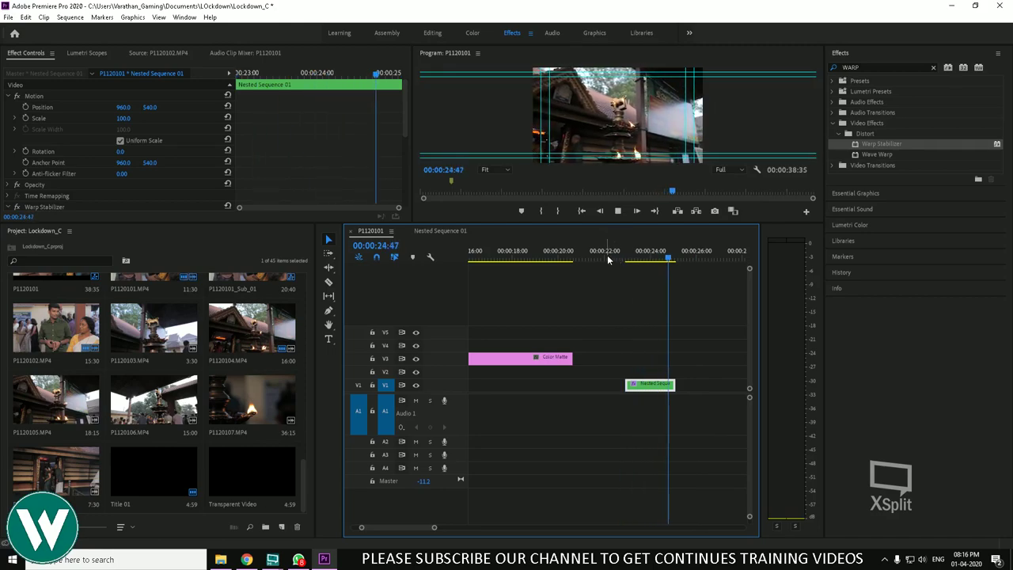
Stop playback of the sped-up clip and switch to the WhatsApp group chat
{"action": "key", "text": "space"}
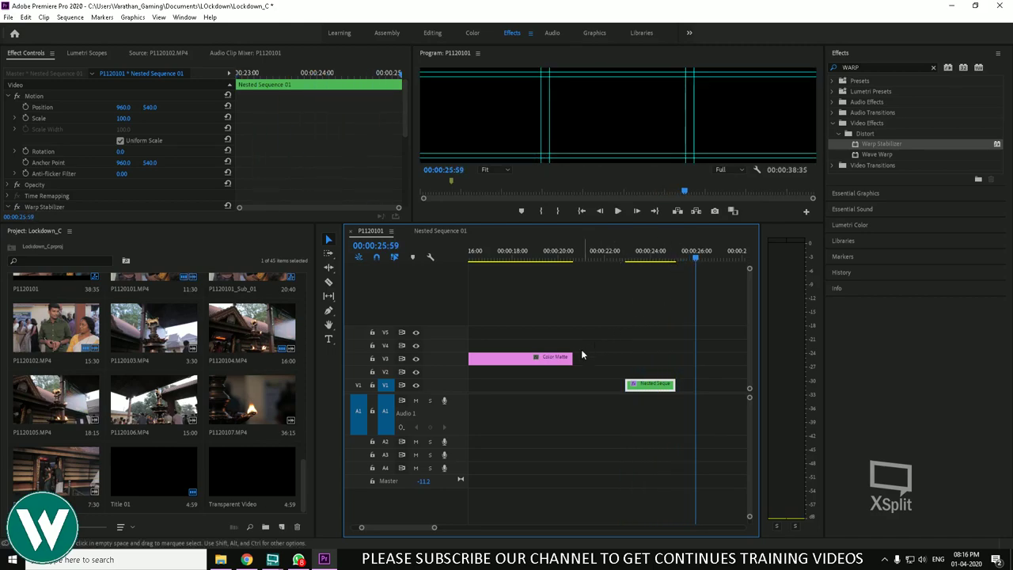
{"action": "left_click", "coordinate": [299, 560]}
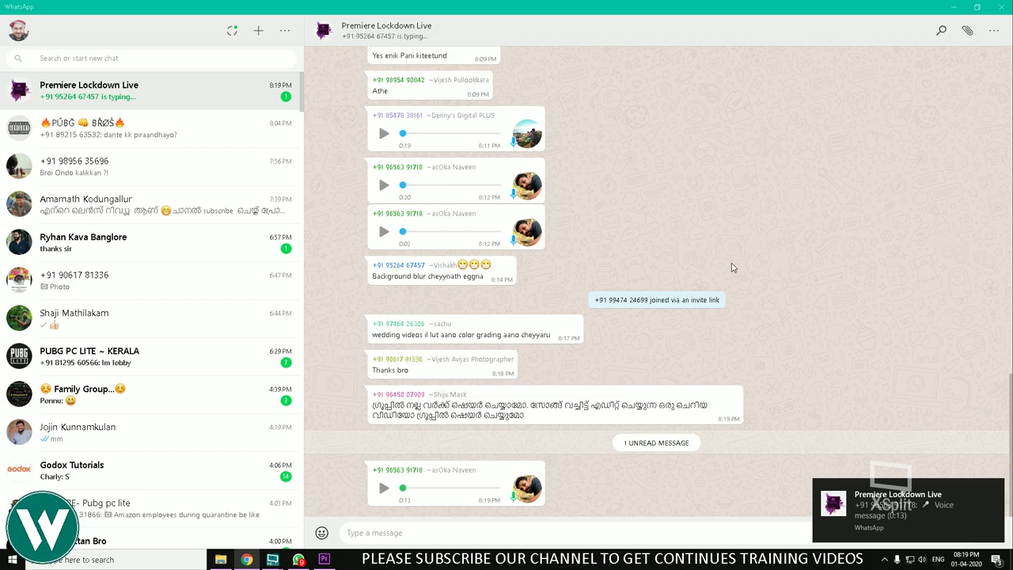
Play the latest voice message in the group twice
{"action": "left_click", "coordinate": [383, 490]}
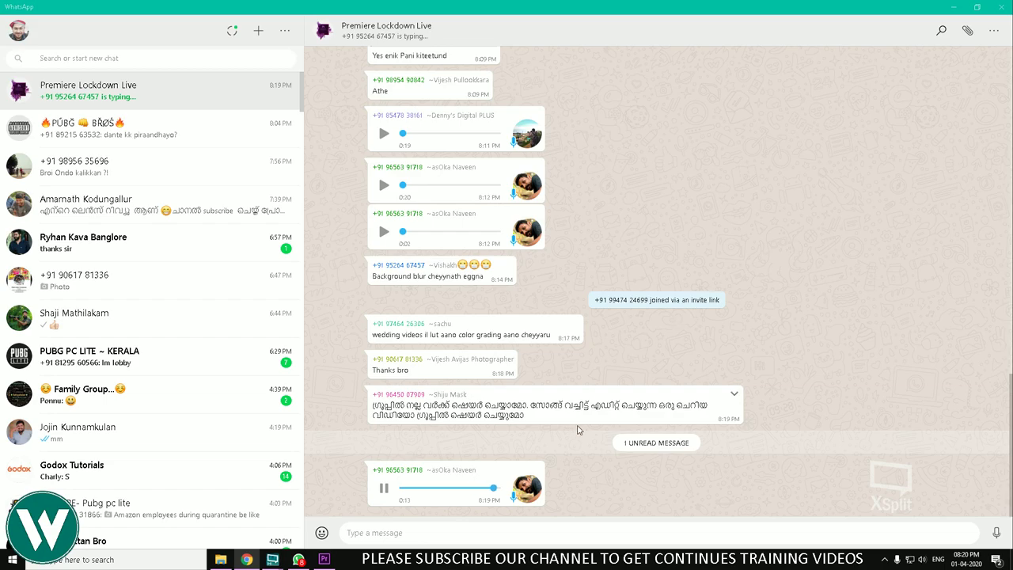
{"action": "left_click", "coordinate": [384, 489]}
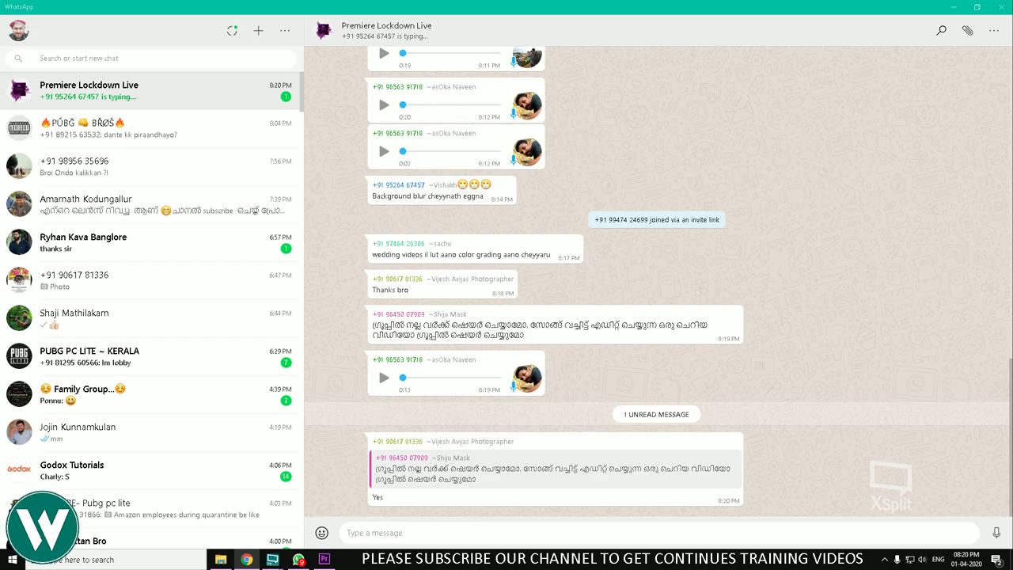
Paste and send two Instagram video links, one after the other, to the group
{"action": "right_click", "coordinate": [408, 532]}
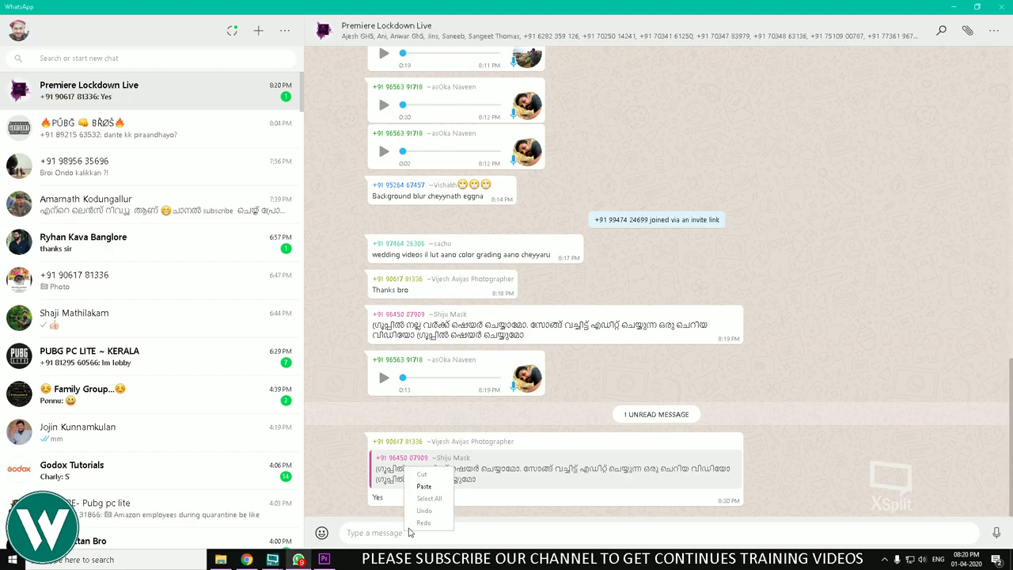
{"action": "left_click", "coordinate": [434, 491]}
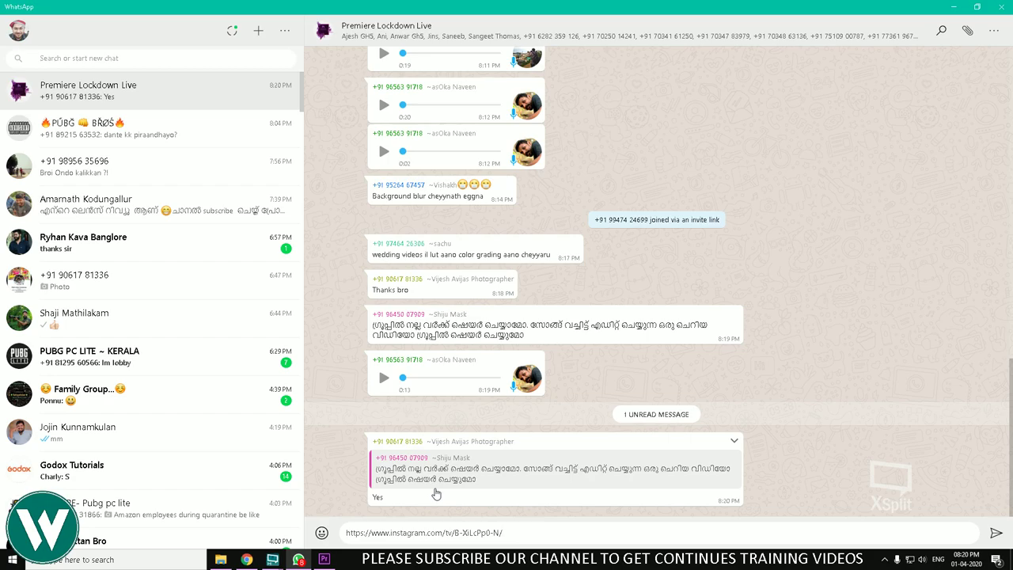
{"action": "key", "text": "Return"}
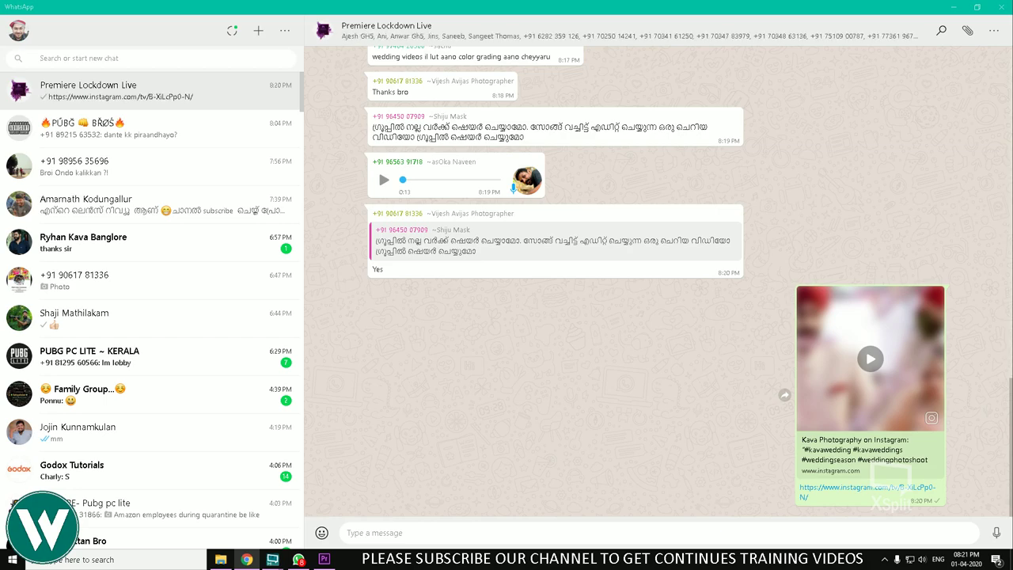
{"action": "right_click", "coordinate": [393, 534]}
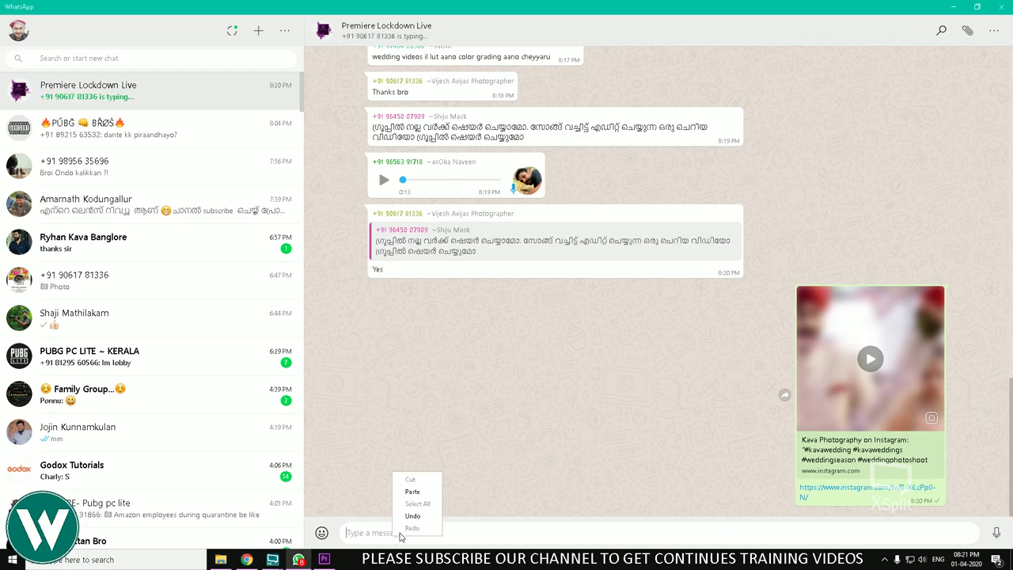
{"action": "left_click", "coordinate": [426, 497]}
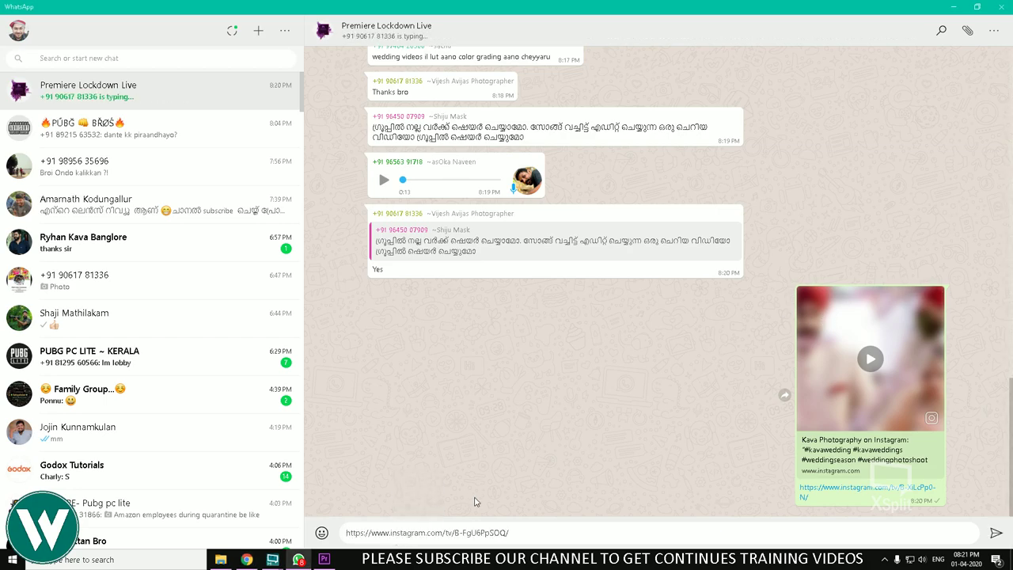
{"action": "key", "text": "Return"}
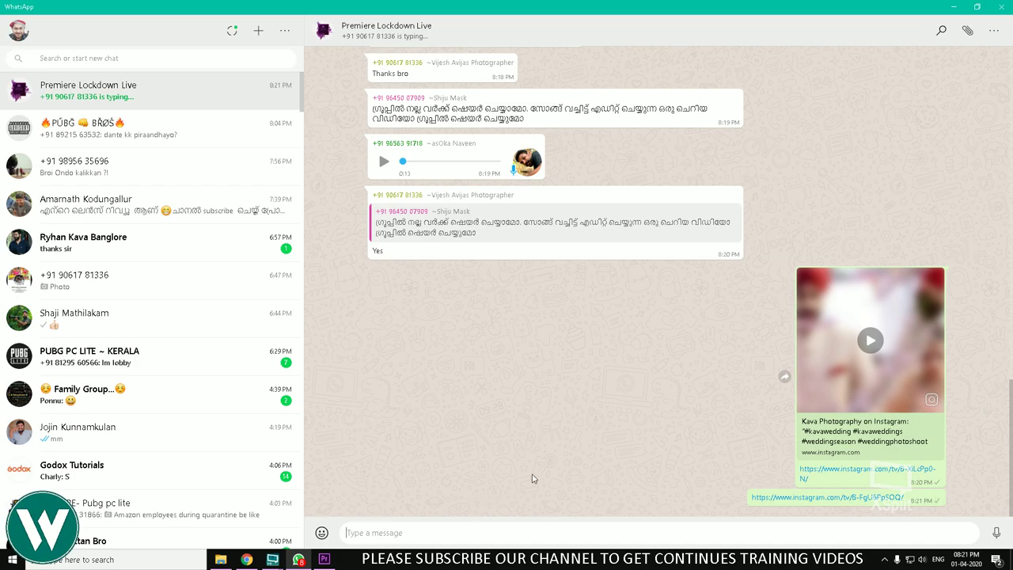